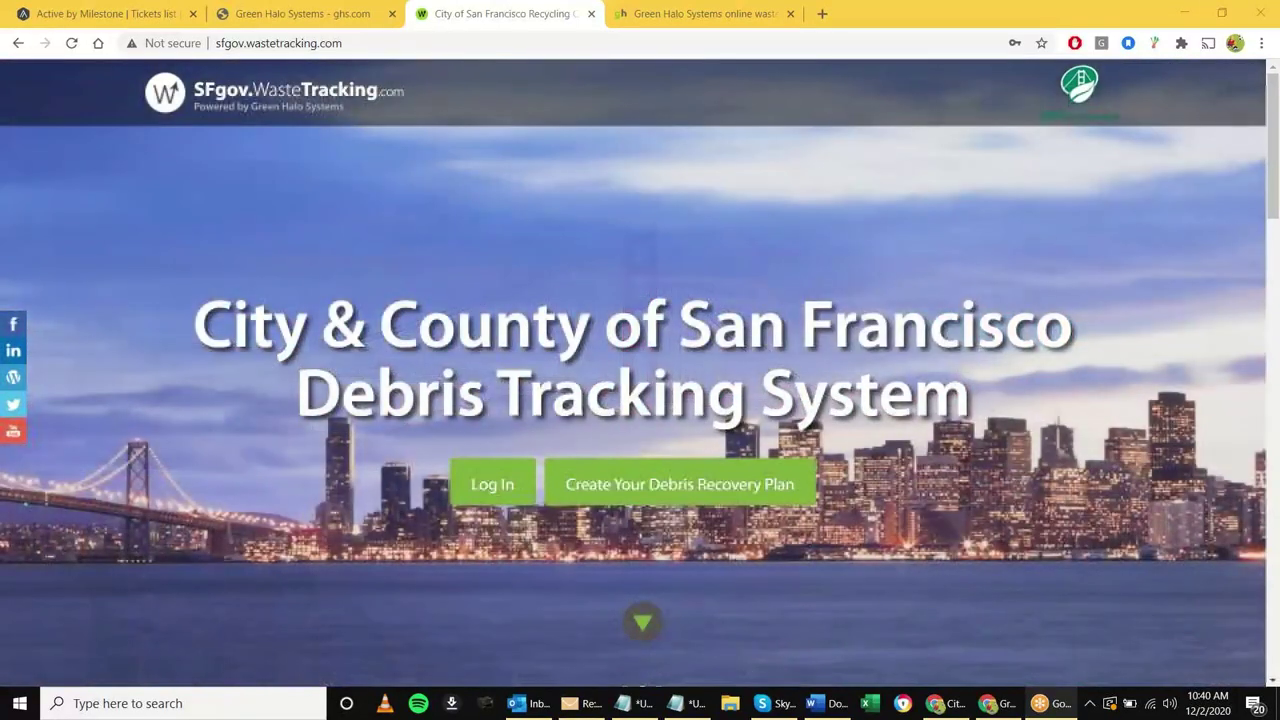
Scroll the SFgov.WasteTracking homepage down to the Recovery Summary showing 99.55% tonnage recovered.
drag(241, 45, 227, 45)
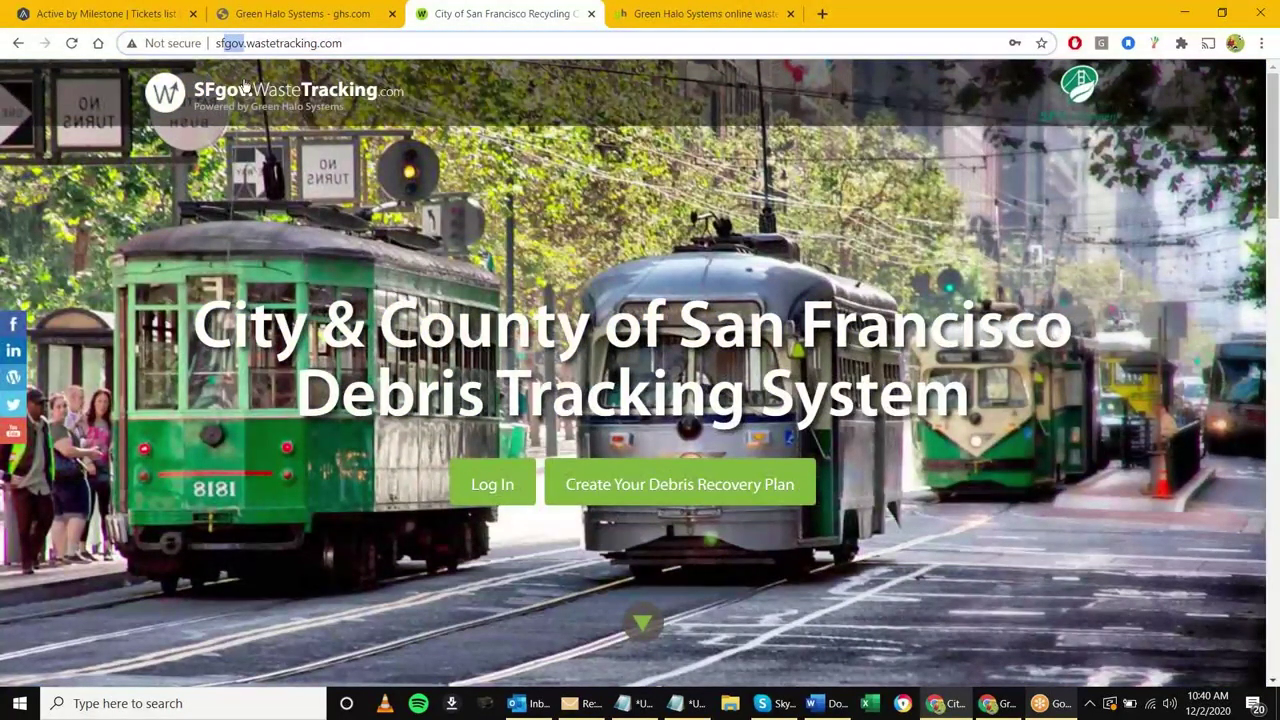
click(621, 252)
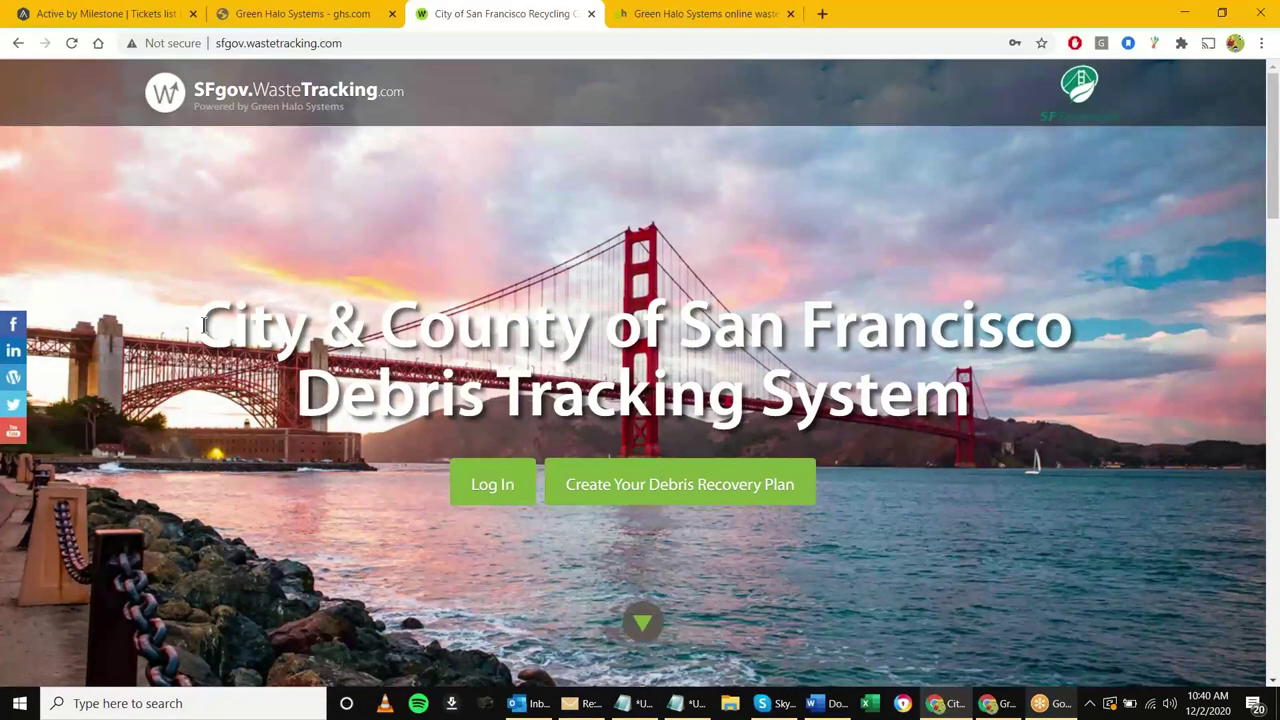
drag(203, 323, 1000, 413)
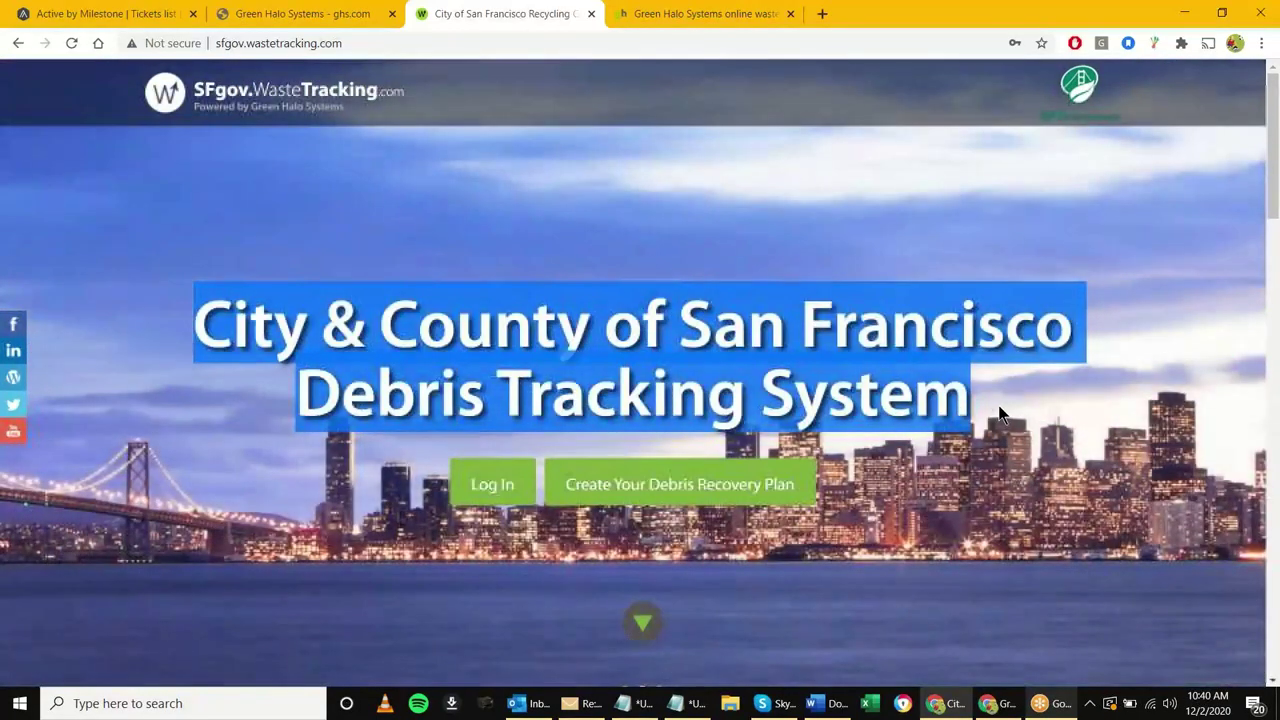
click(995, 416)
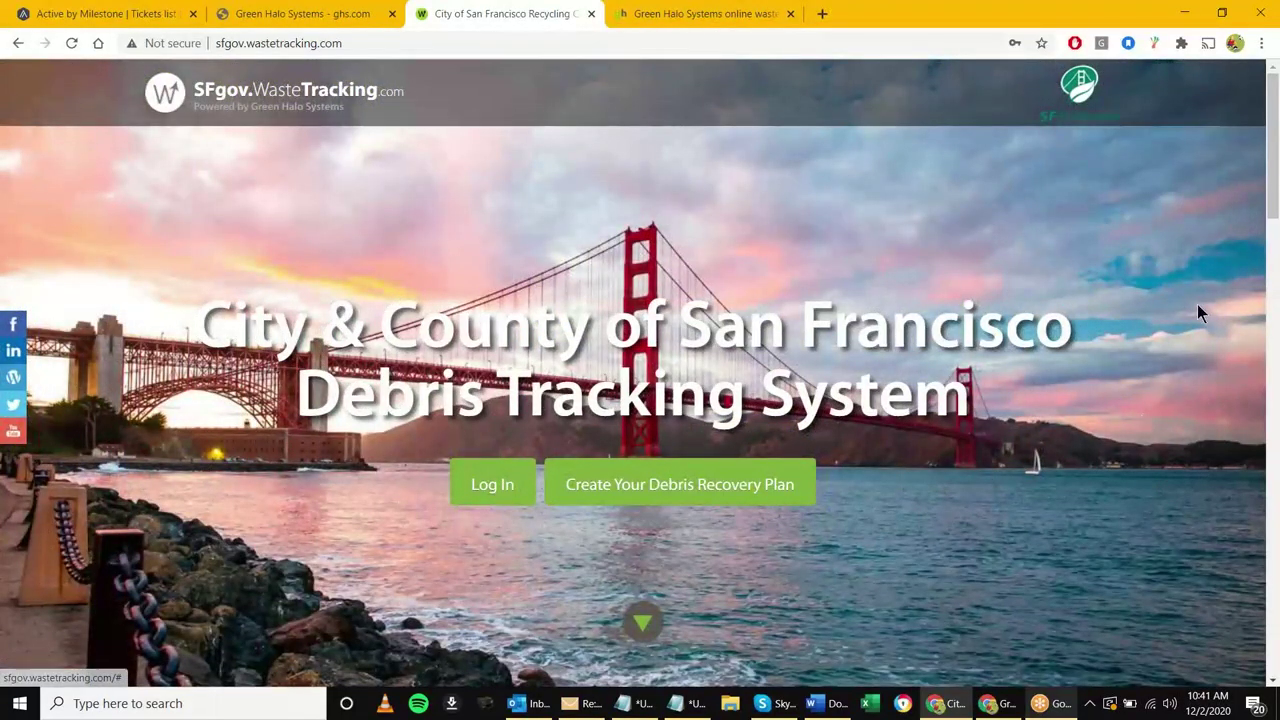
drag(1274, 176, 1272, 326)
key(ctrl+minus)
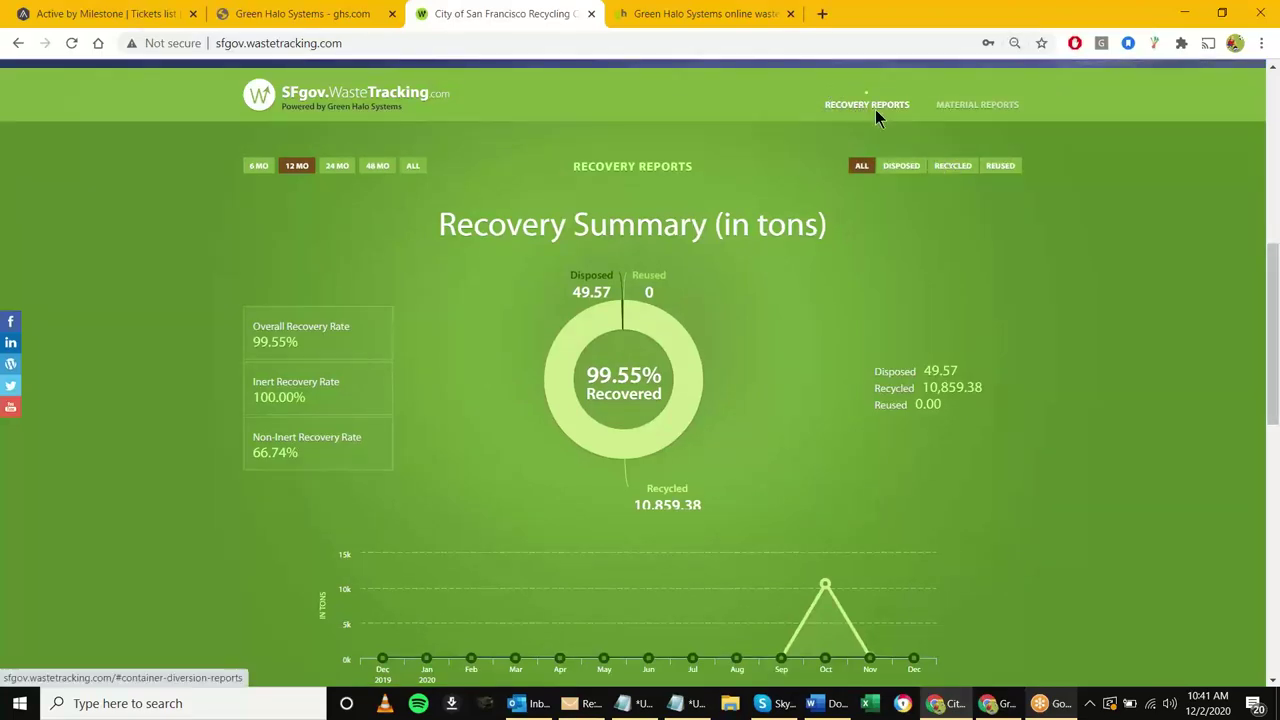
click(972, 121)
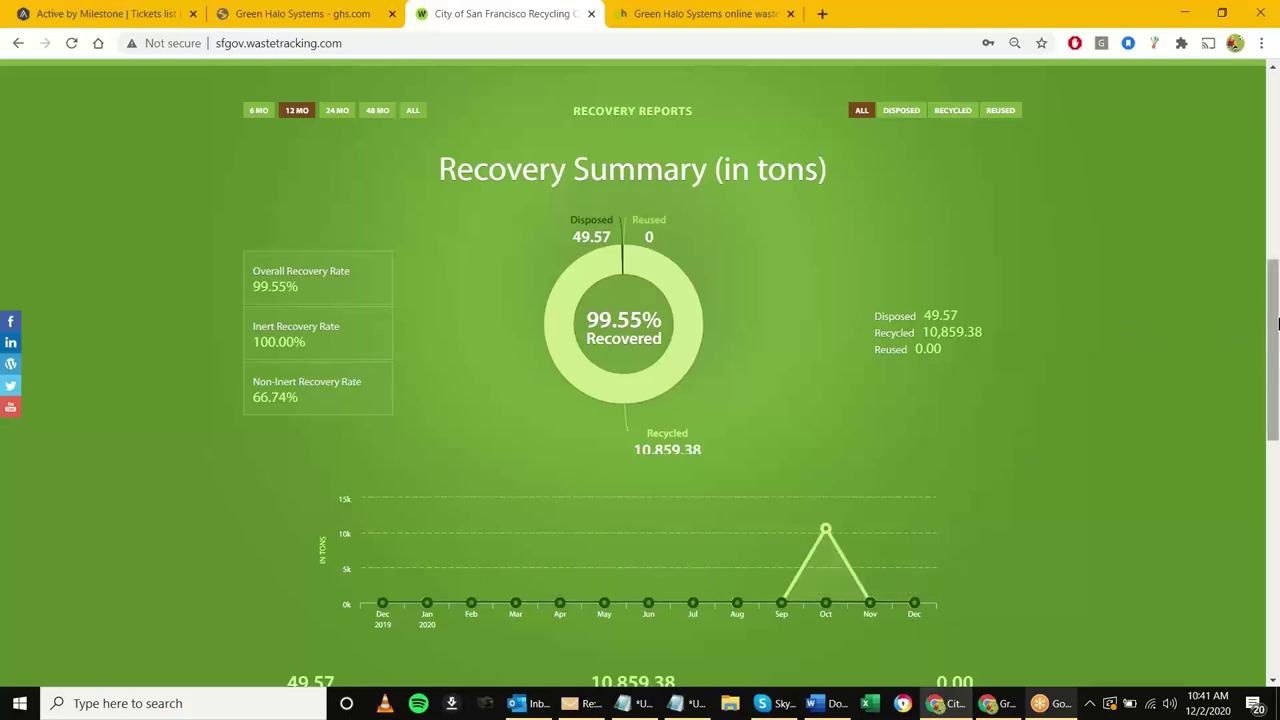
scroll(1276, 327, down, 1)
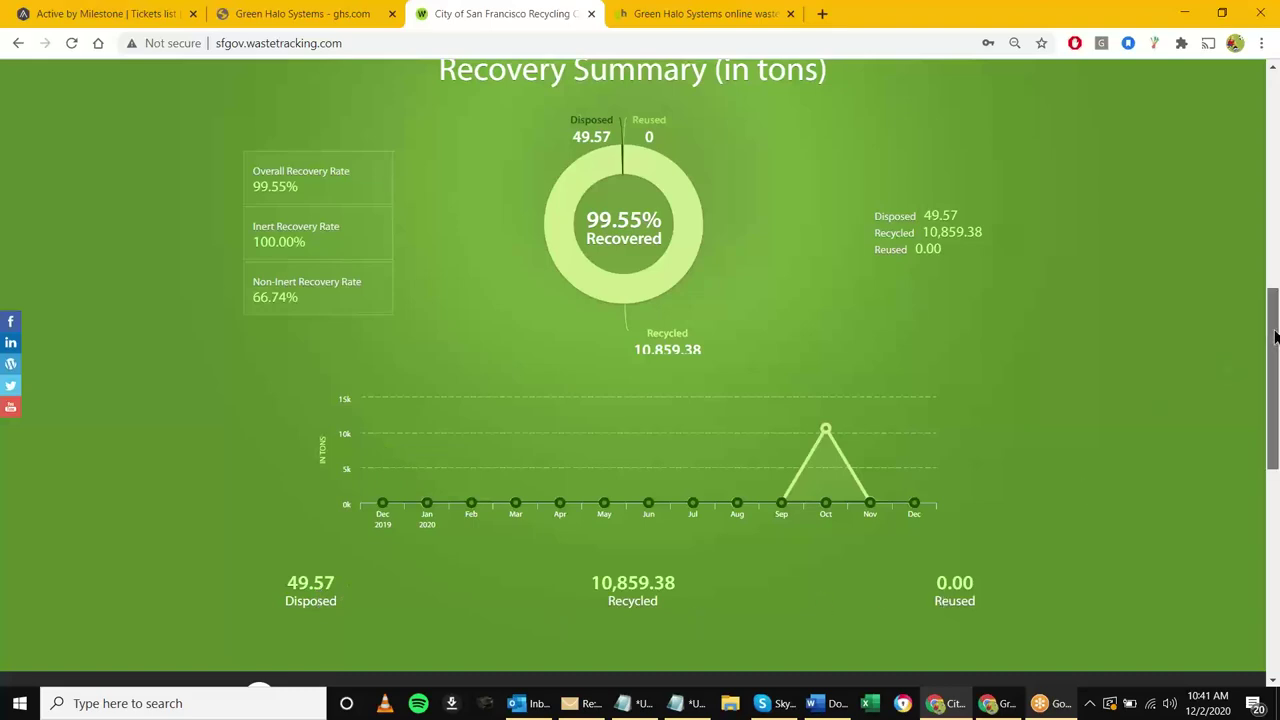
drag(1276, 337, 1277, 480)
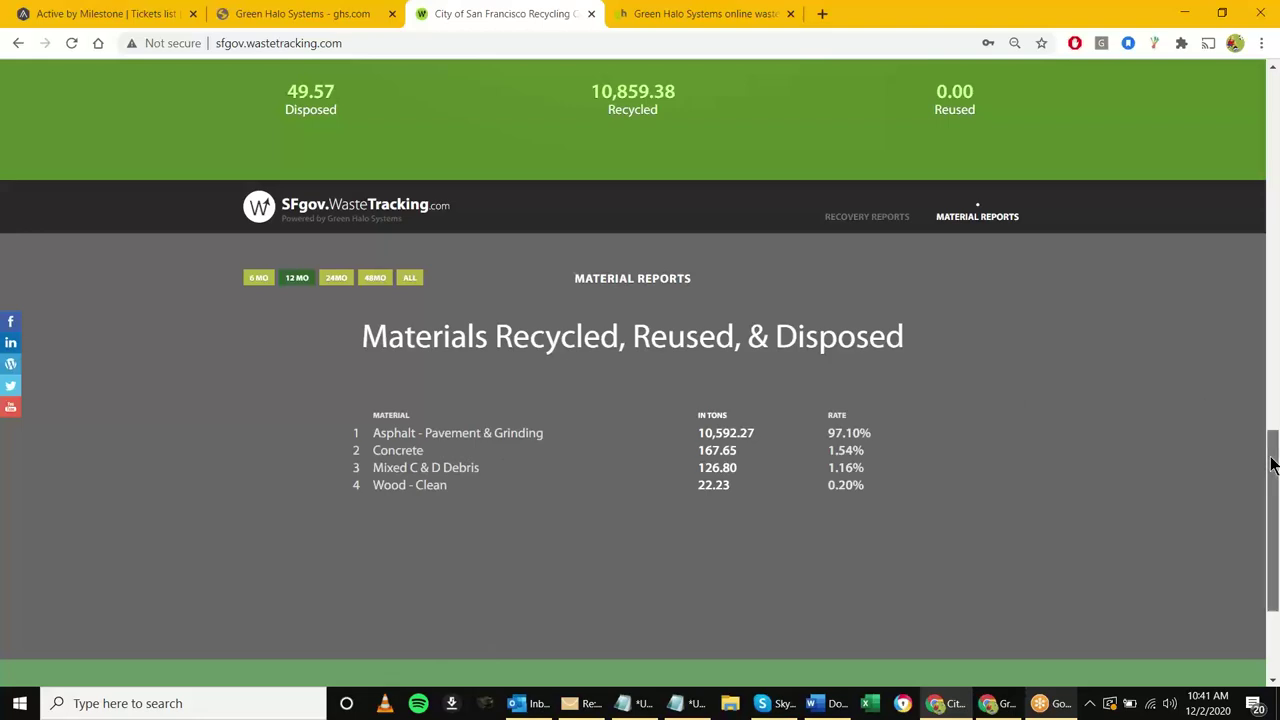
scroll(1272, 465, down, 3)
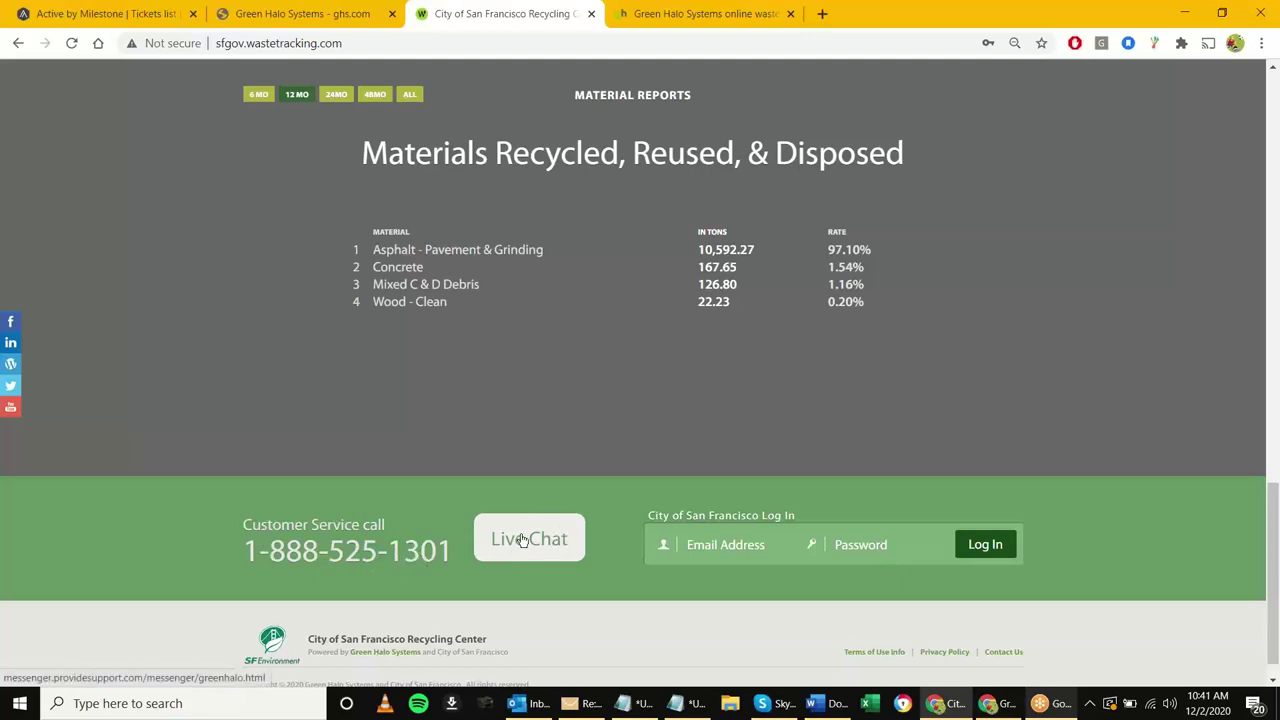
drag(1273, 546, 1274, 543)
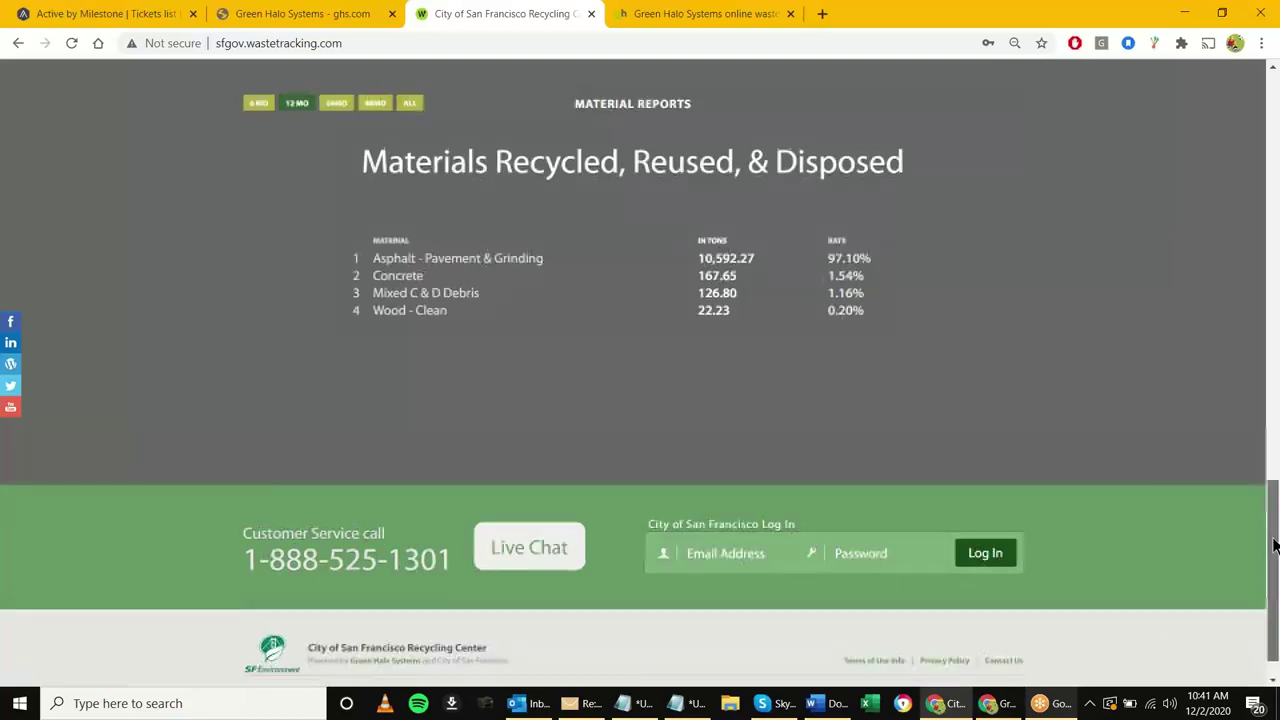
key(Home)
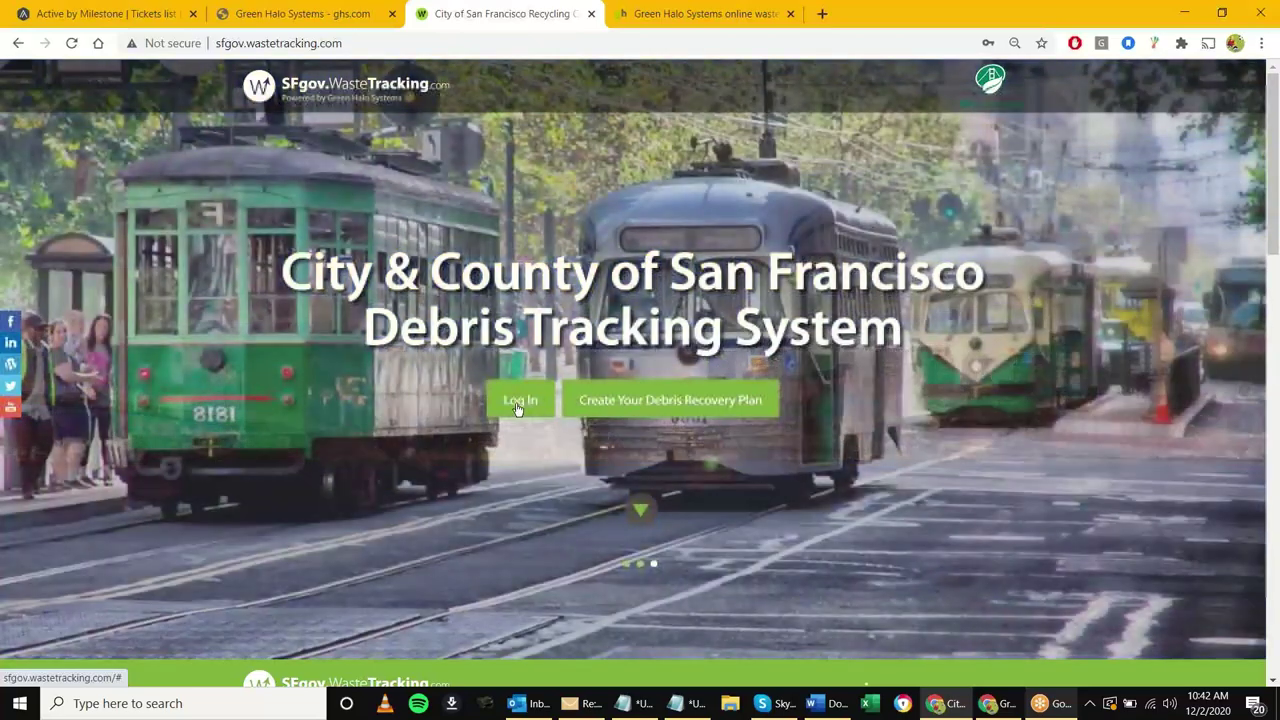
Dismiss the sign-in popup and switch to the logged-in Green Halo Project Listing tab.
click(519, 405)
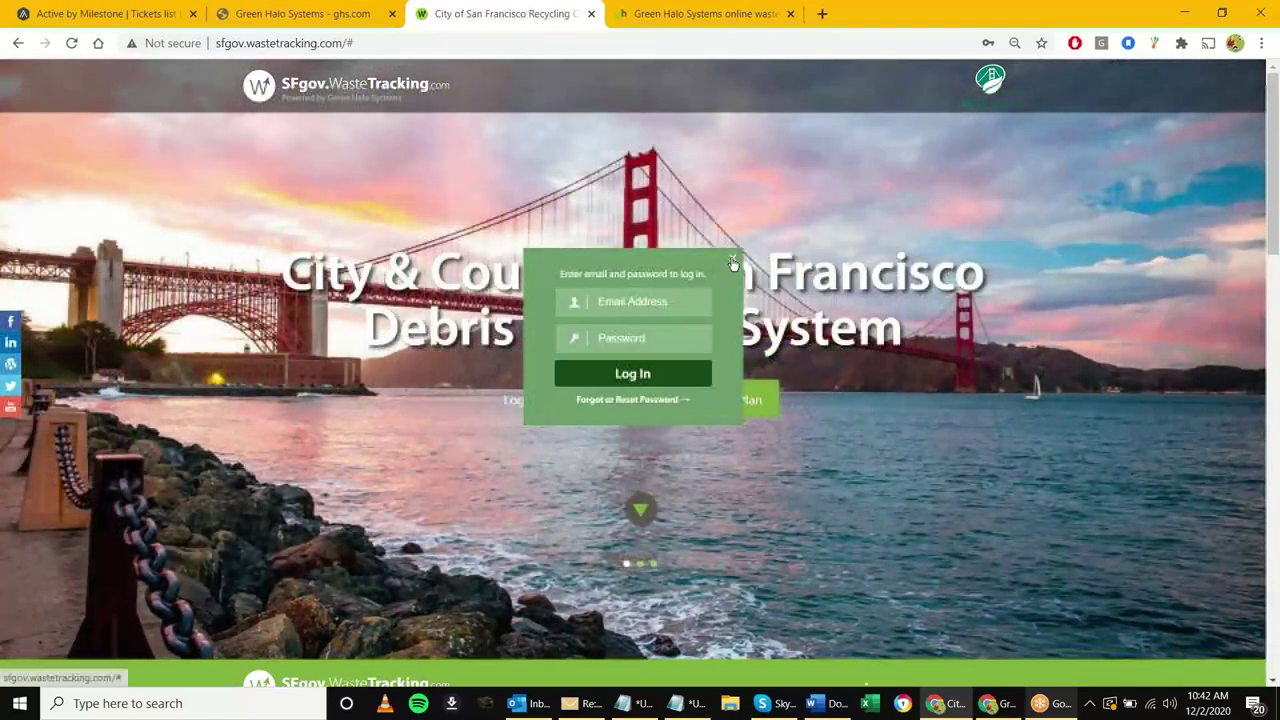
click(731, 259)
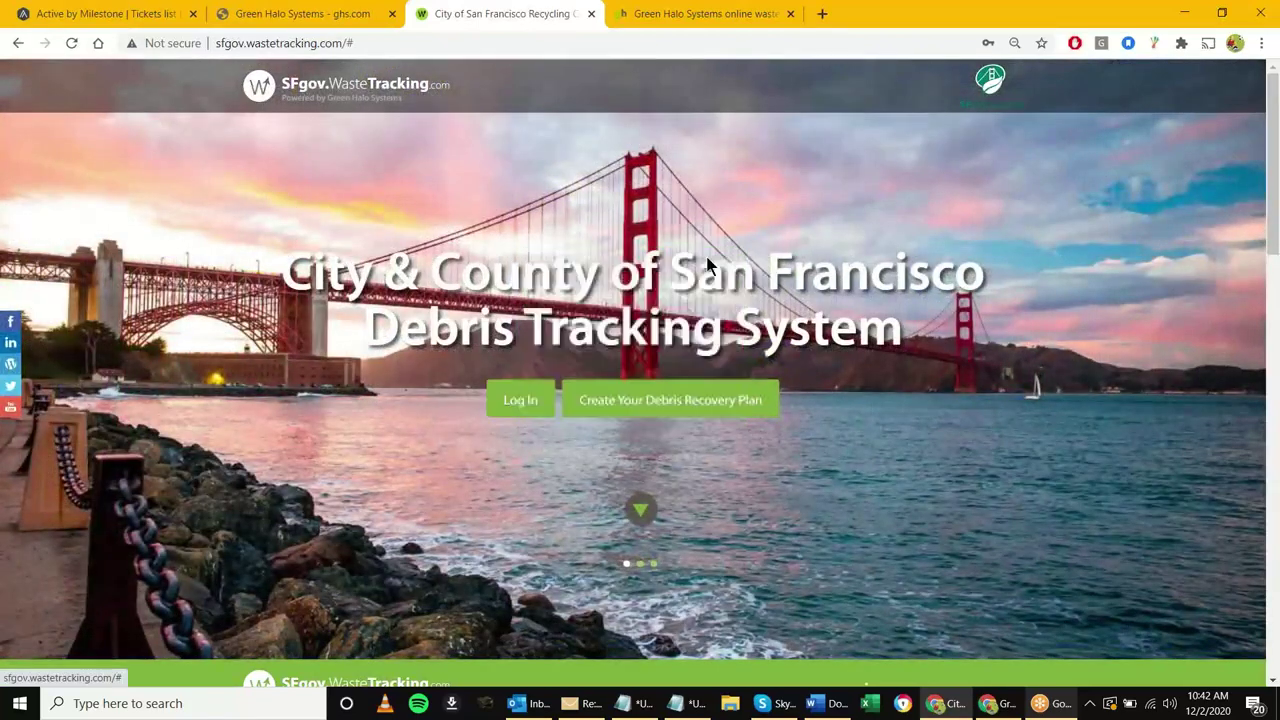
click(655, 20)
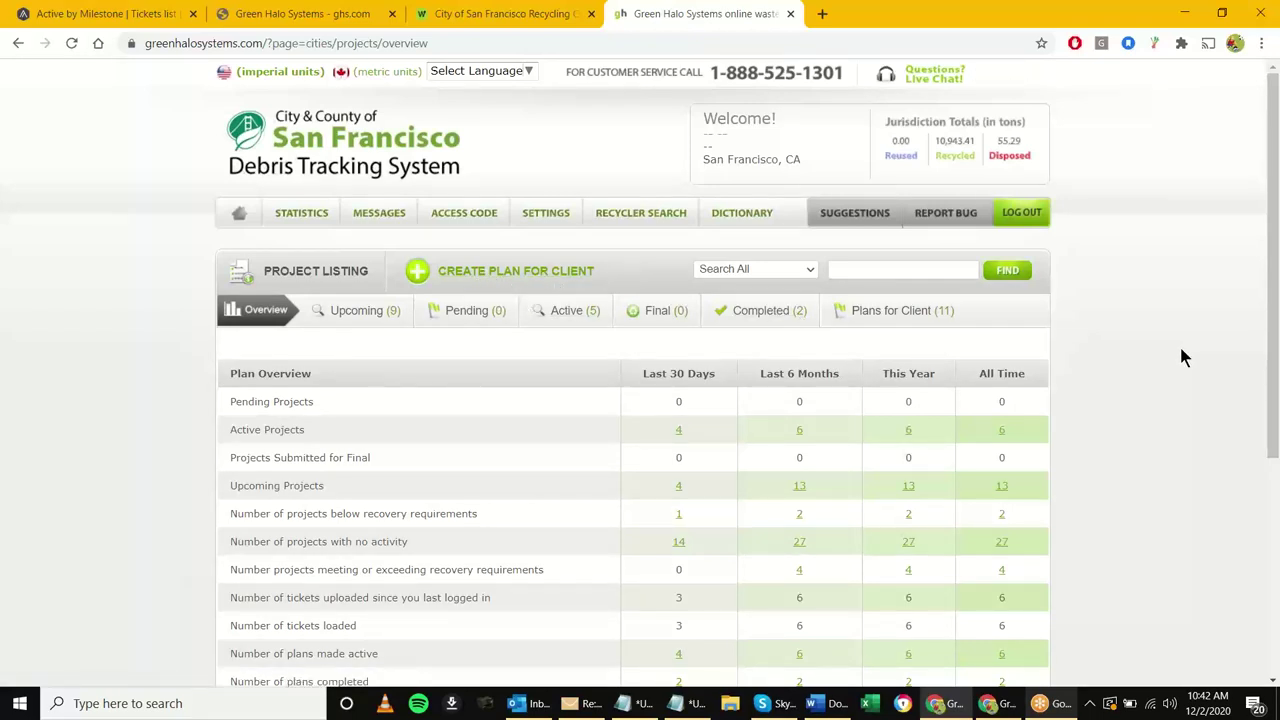
Search the project list for 'air'.
scroll(1181, 357, down, 1)
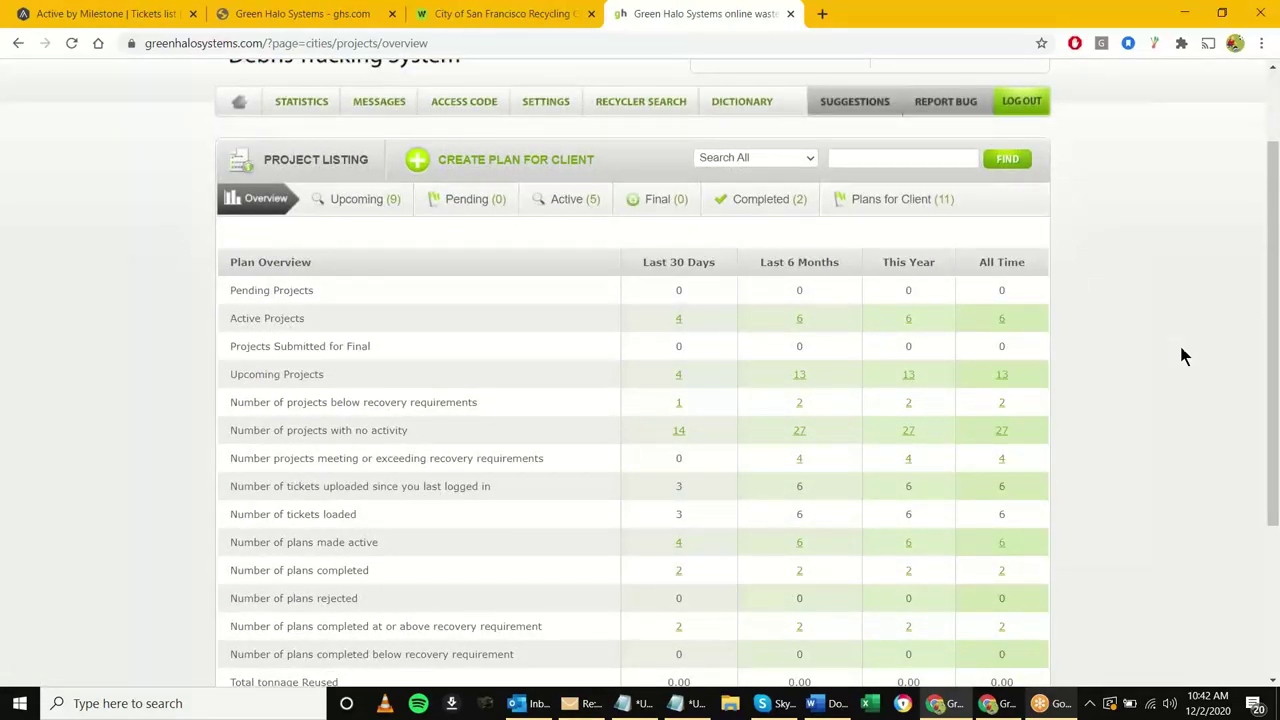
scroll(1181, 357, up, 1)
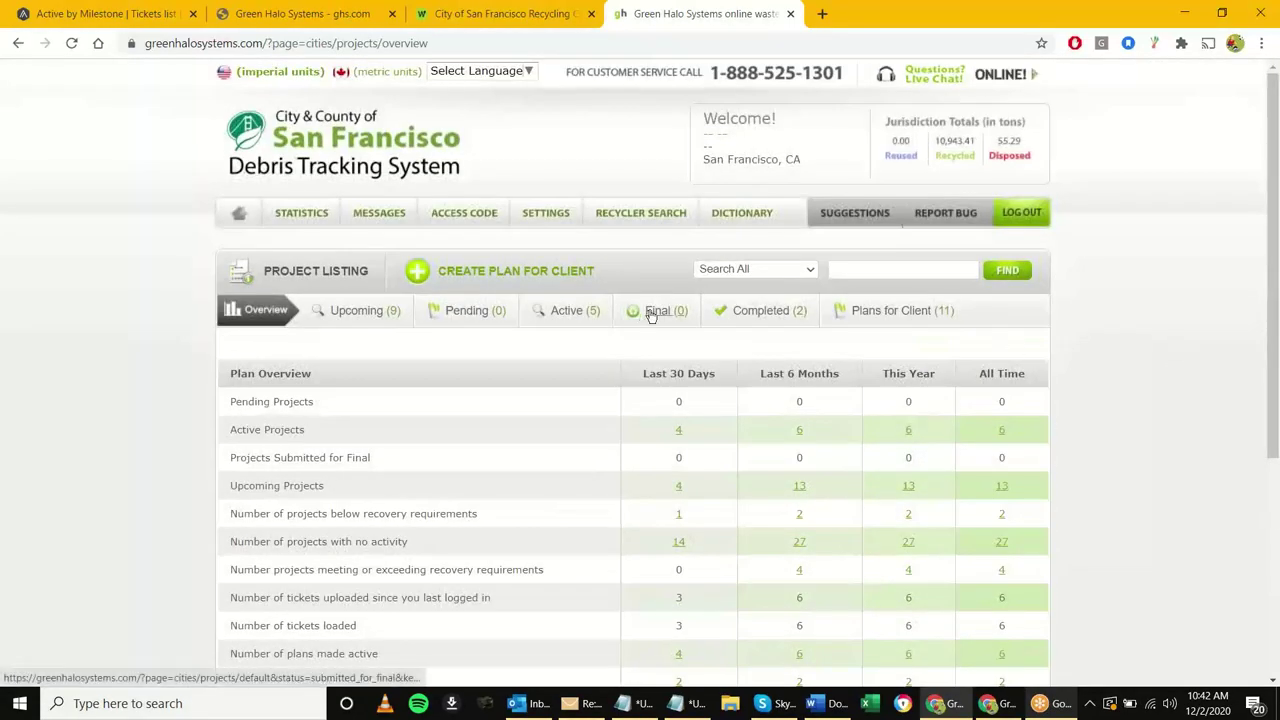
click(844, 272)
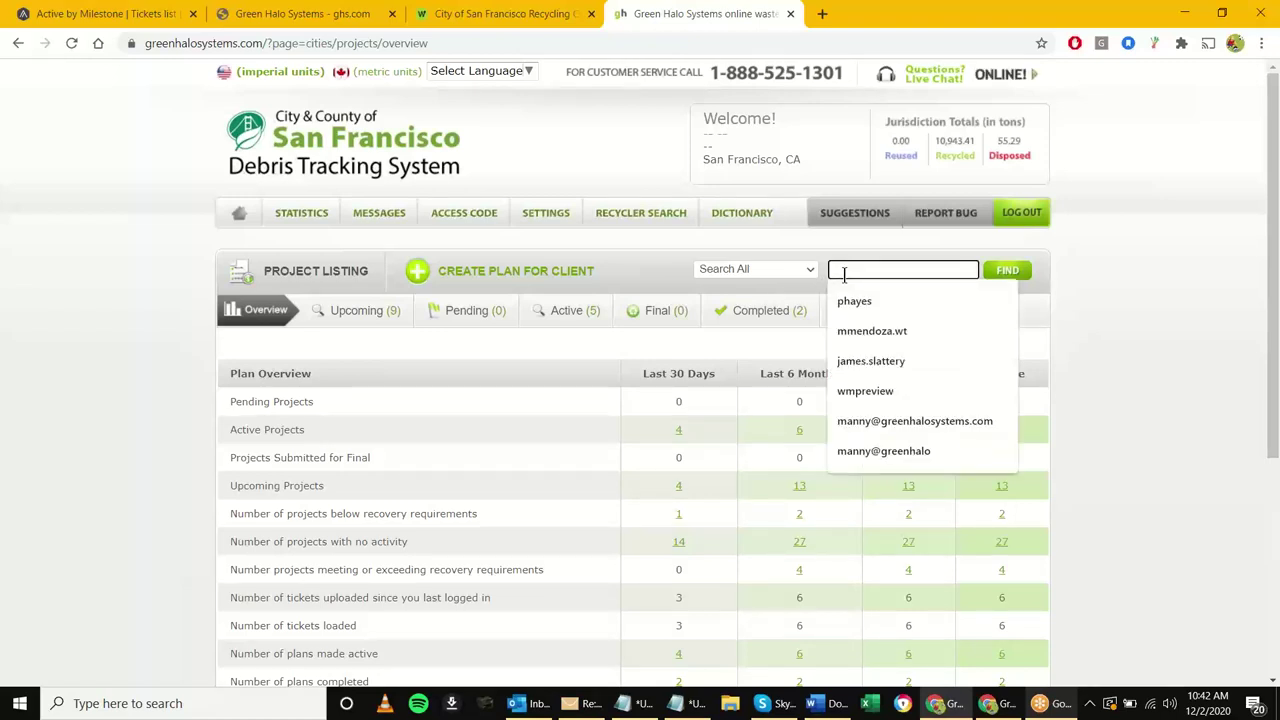
text(air)
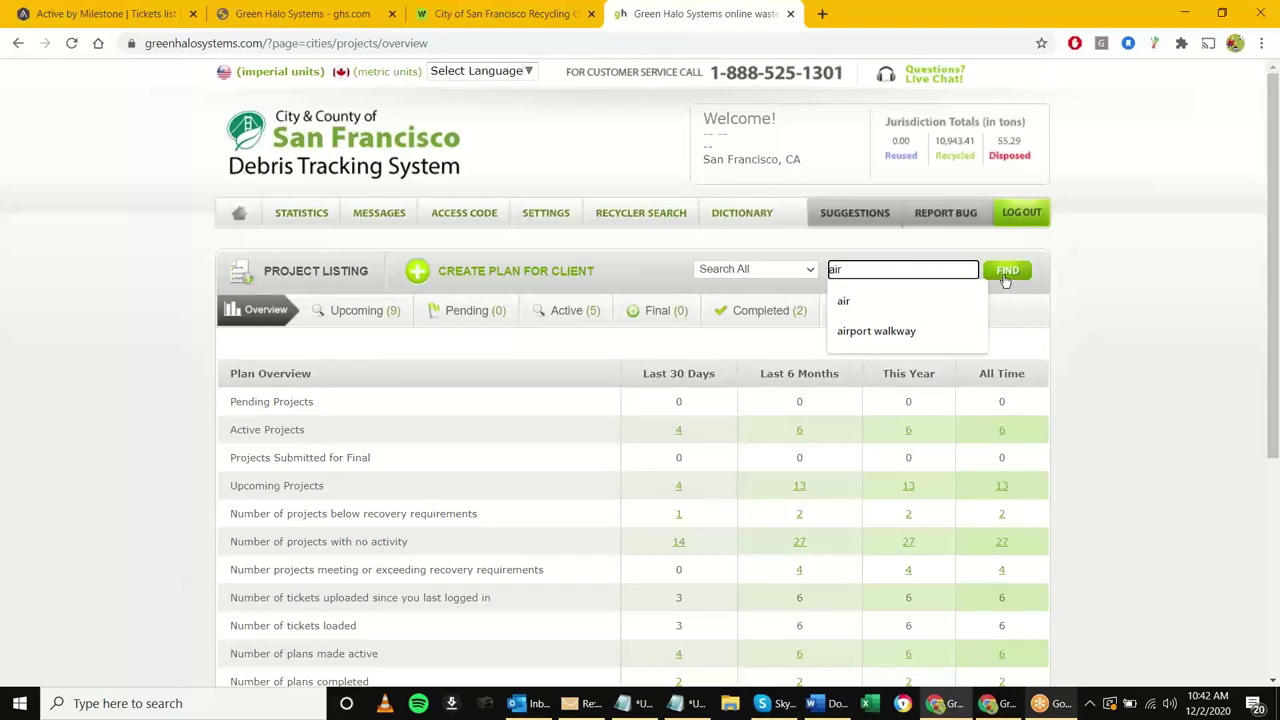
click(1005, 274)
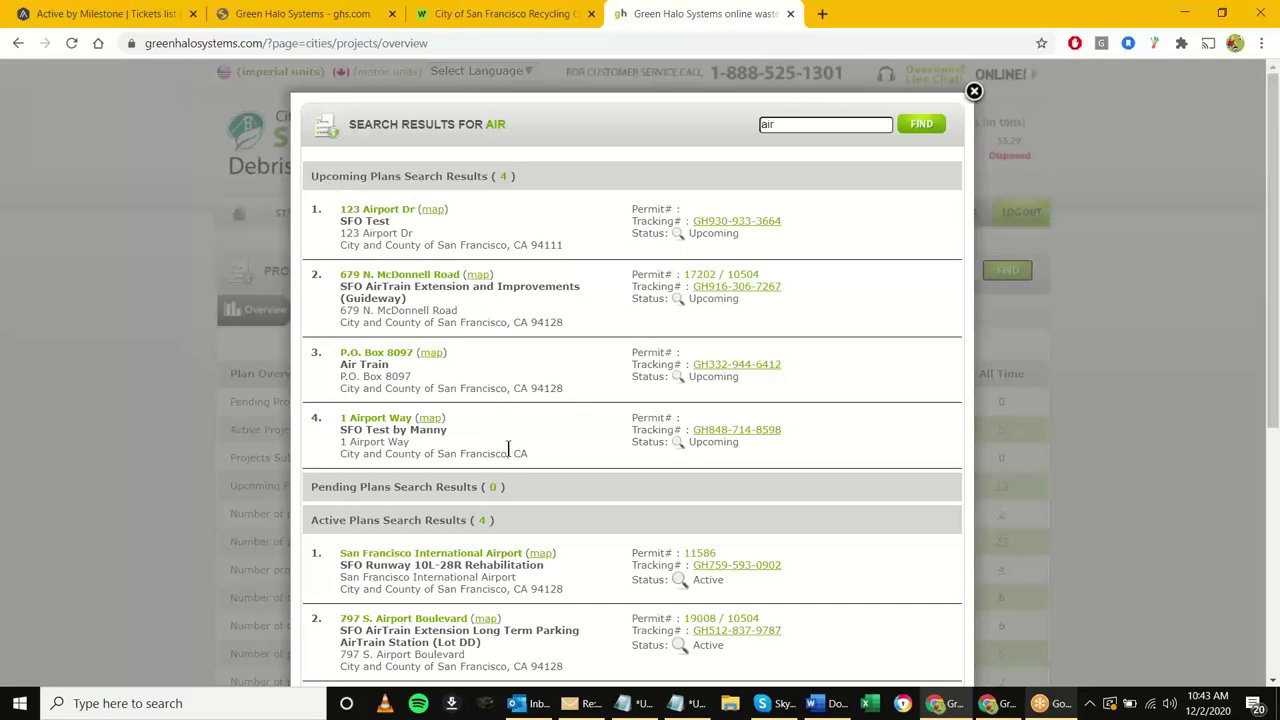
Review the 4 active and 4 upcoming airport plans found, then close the results.
scroll(421, 425, down, 2)
scroll(415, 427, down, 3)
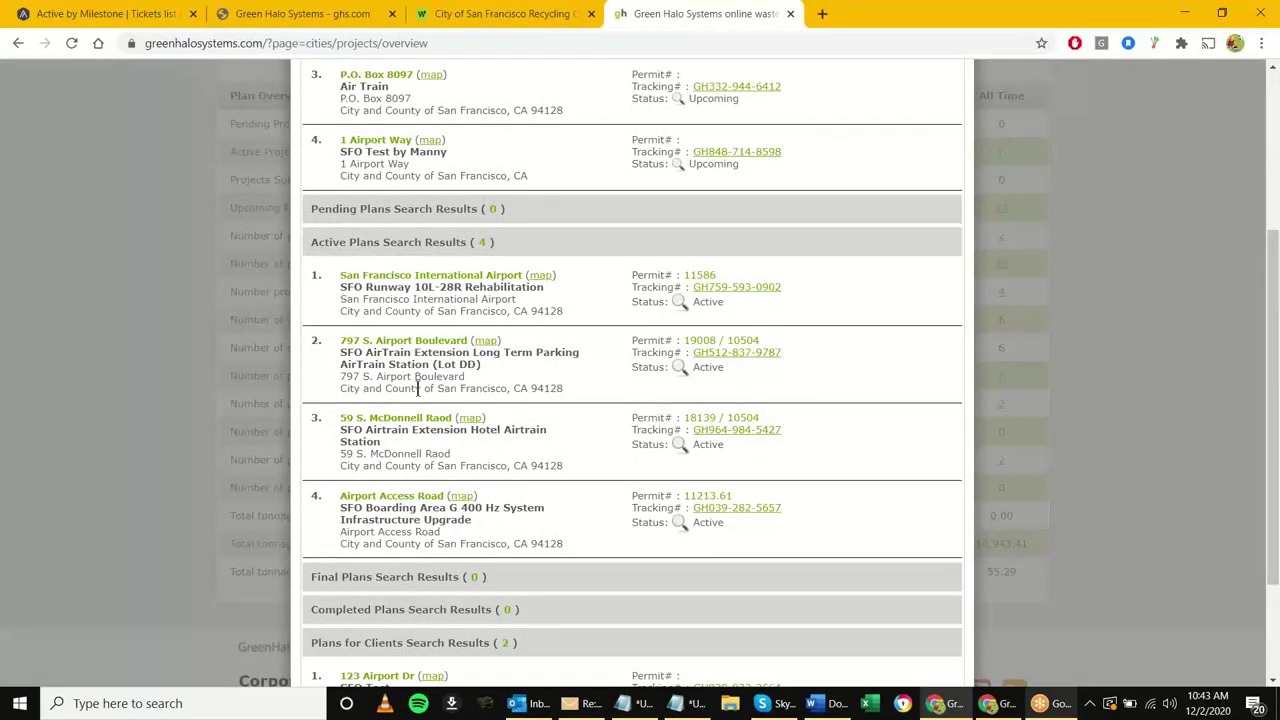
scroll(430, 488, down, 3)
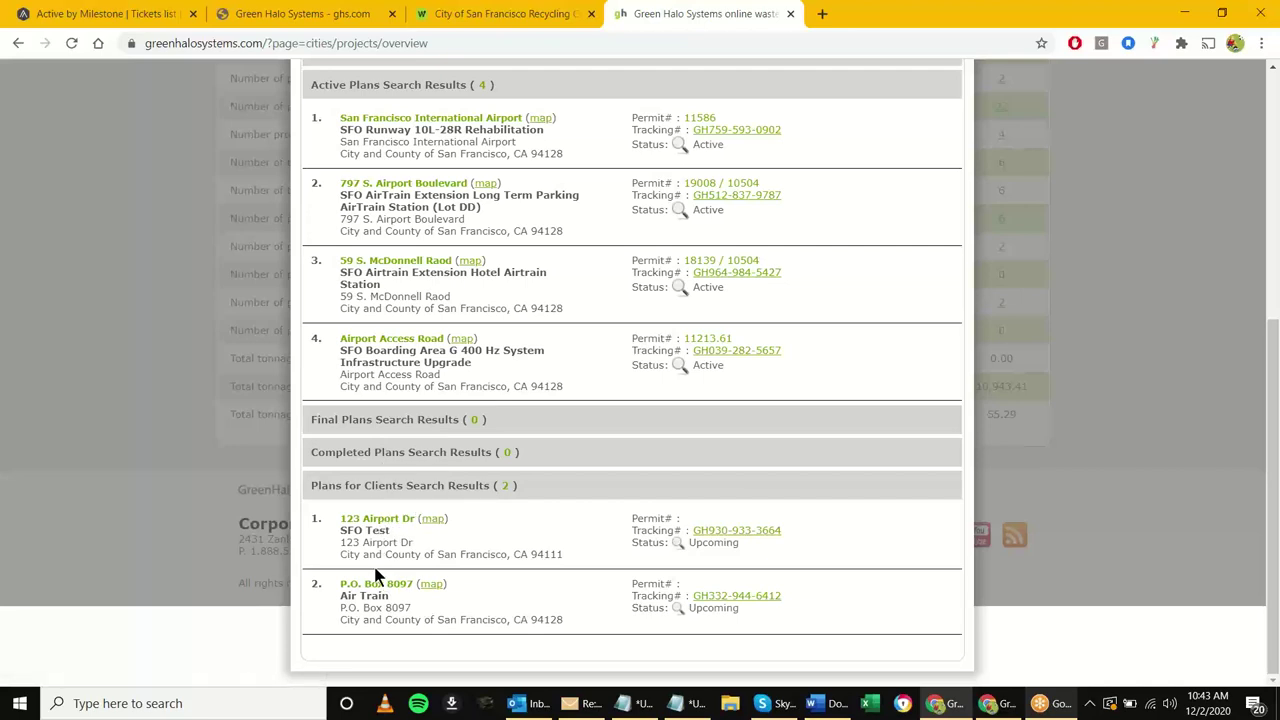
scroll(362, 505, up, 4)
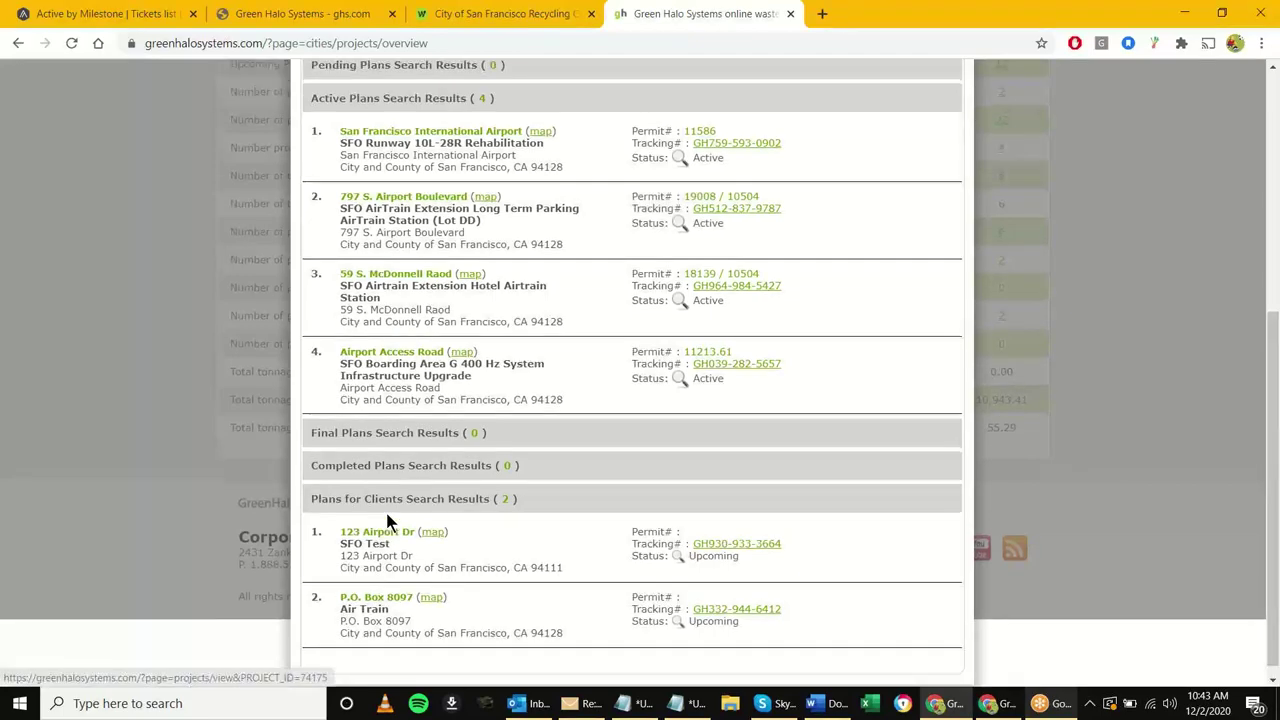
scroll(488, 527, up, 1)
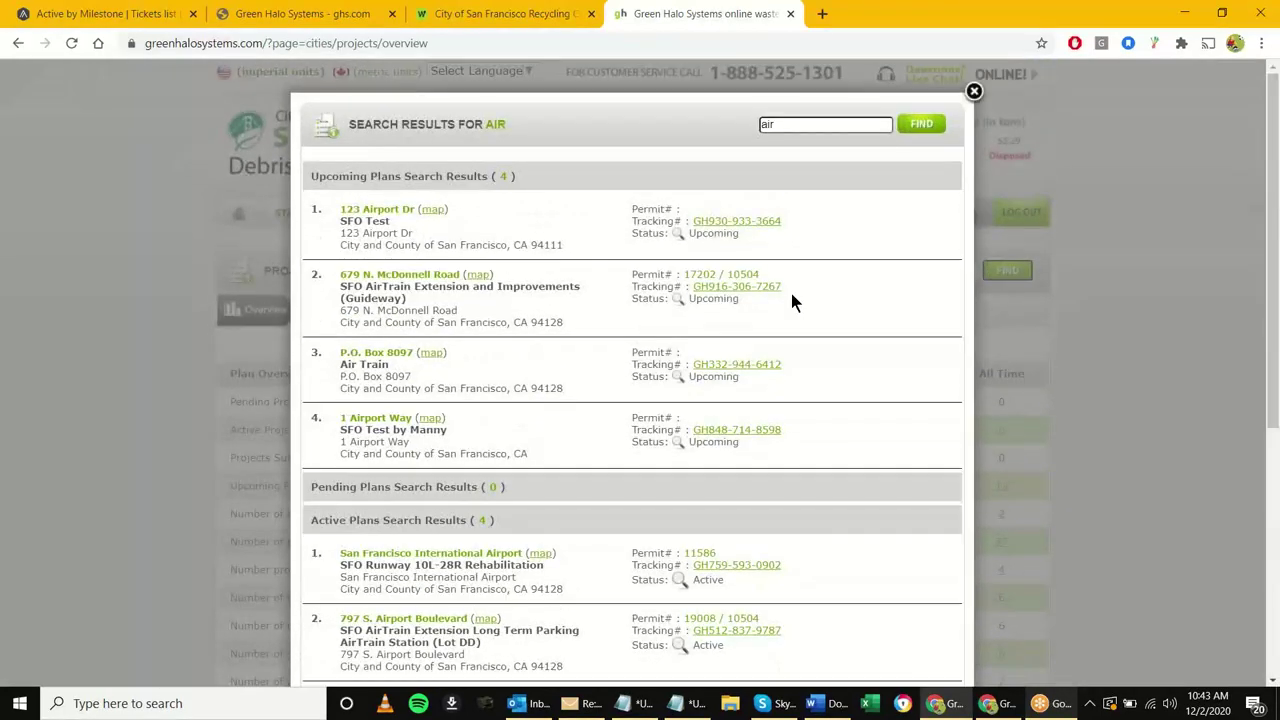
click(970, 100)
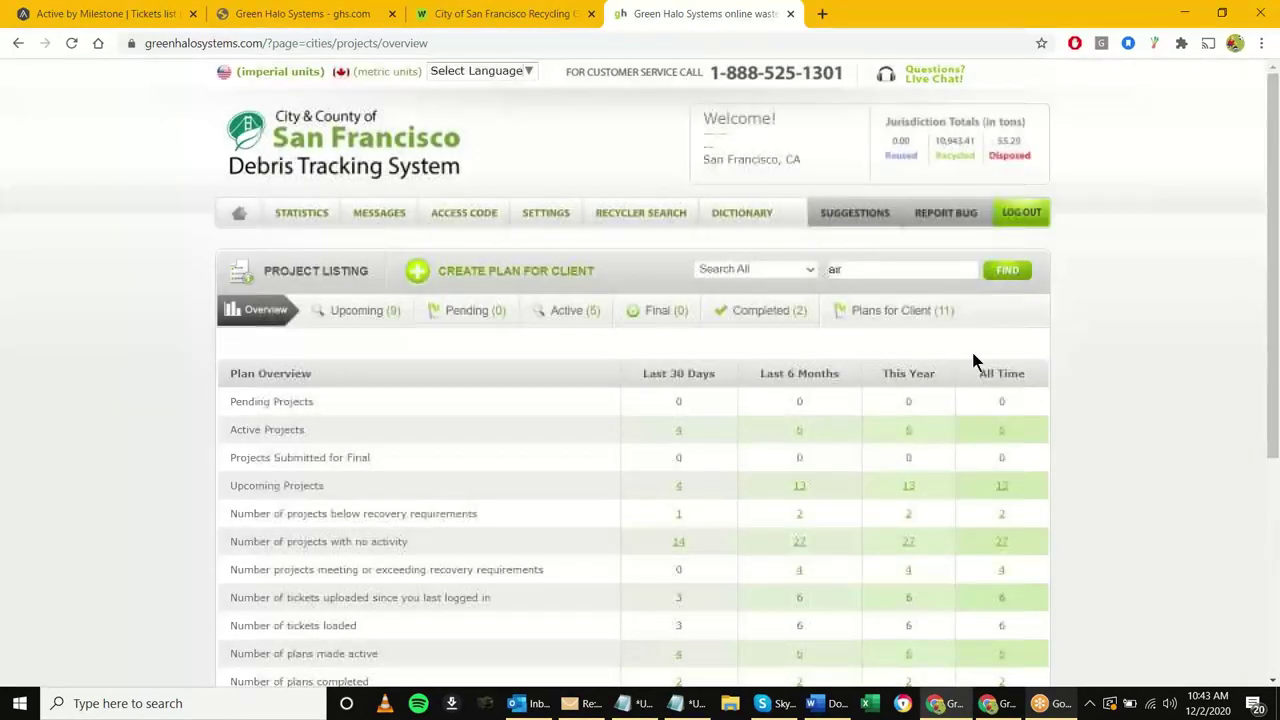
click(849, 270)
Delete the term 'air' from the project search box, leaving it empty.
click(1100, 356)
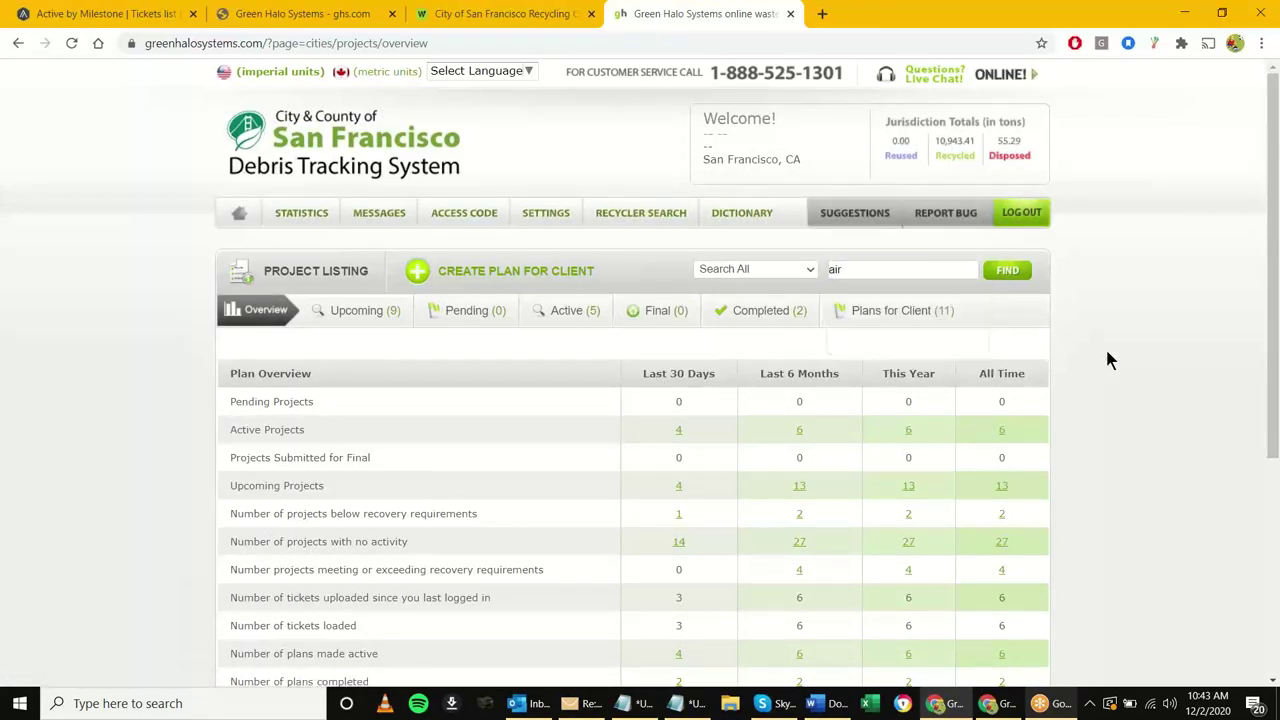
double_click(835, 269)
key(BackSpace)
click(1119, 282)
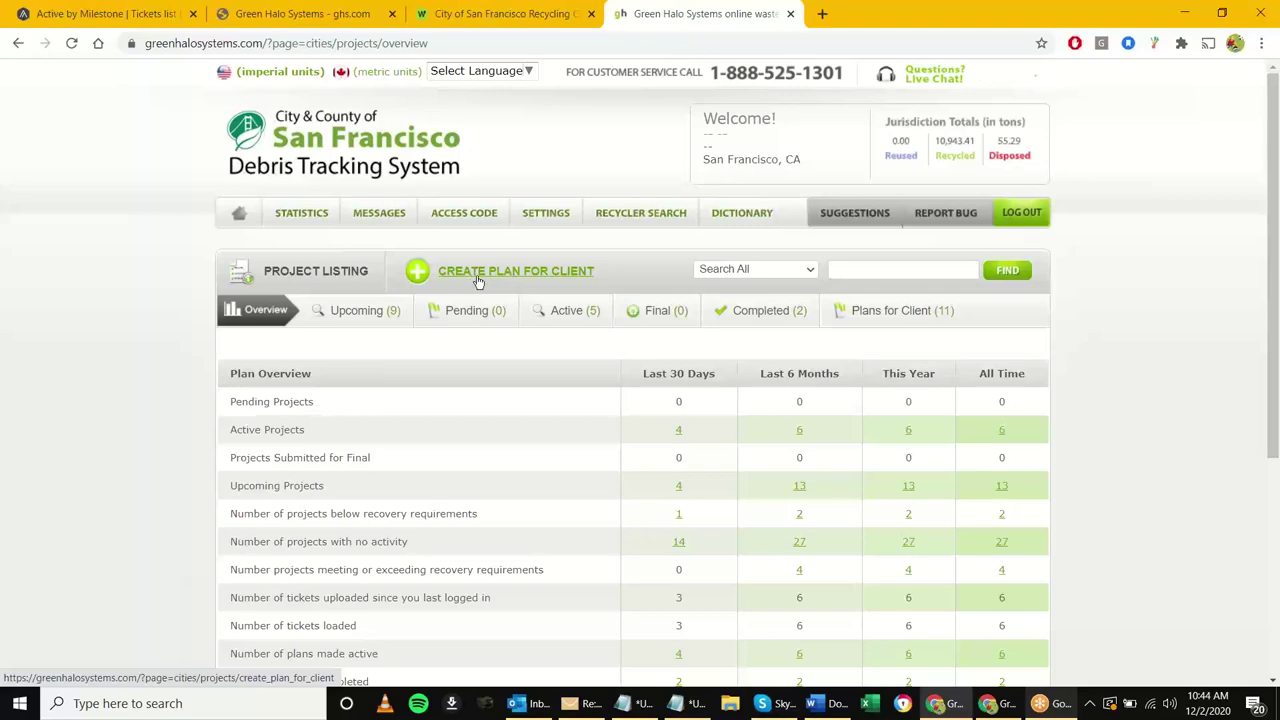
Start a plan for a client and choose zip code 94128, as given in the notes.
click(484, 277)
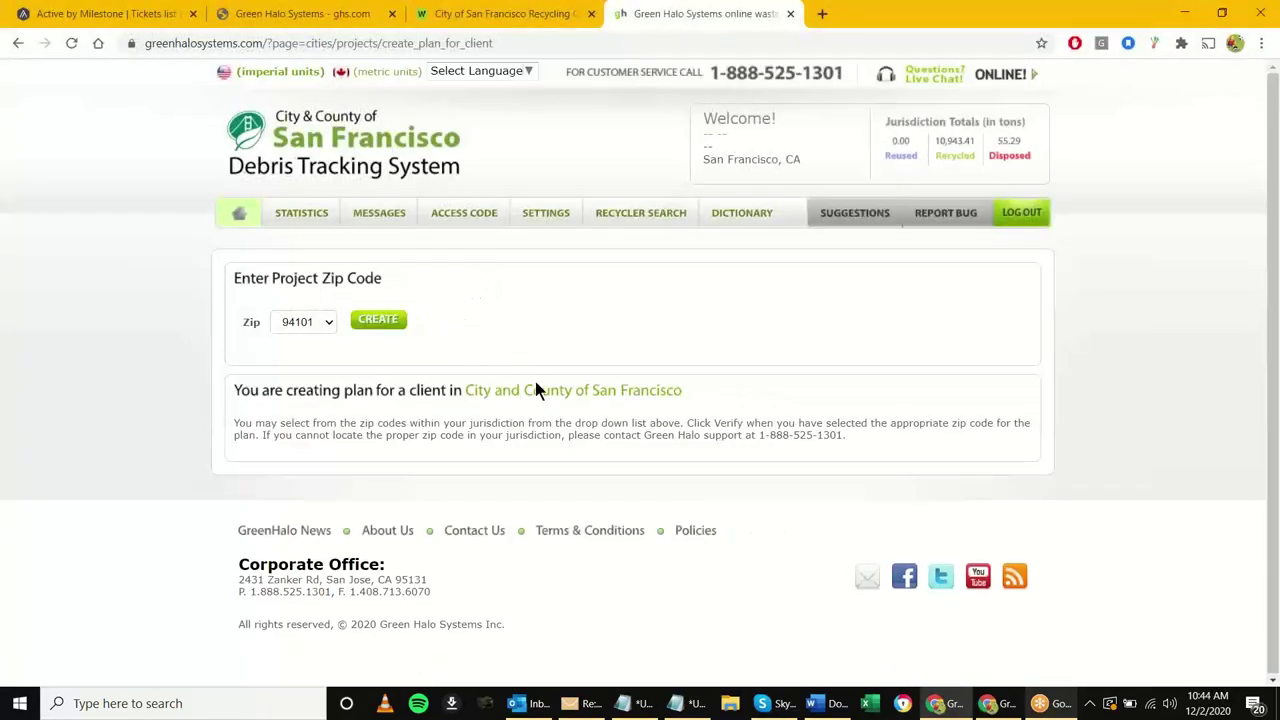
click(826, 705)
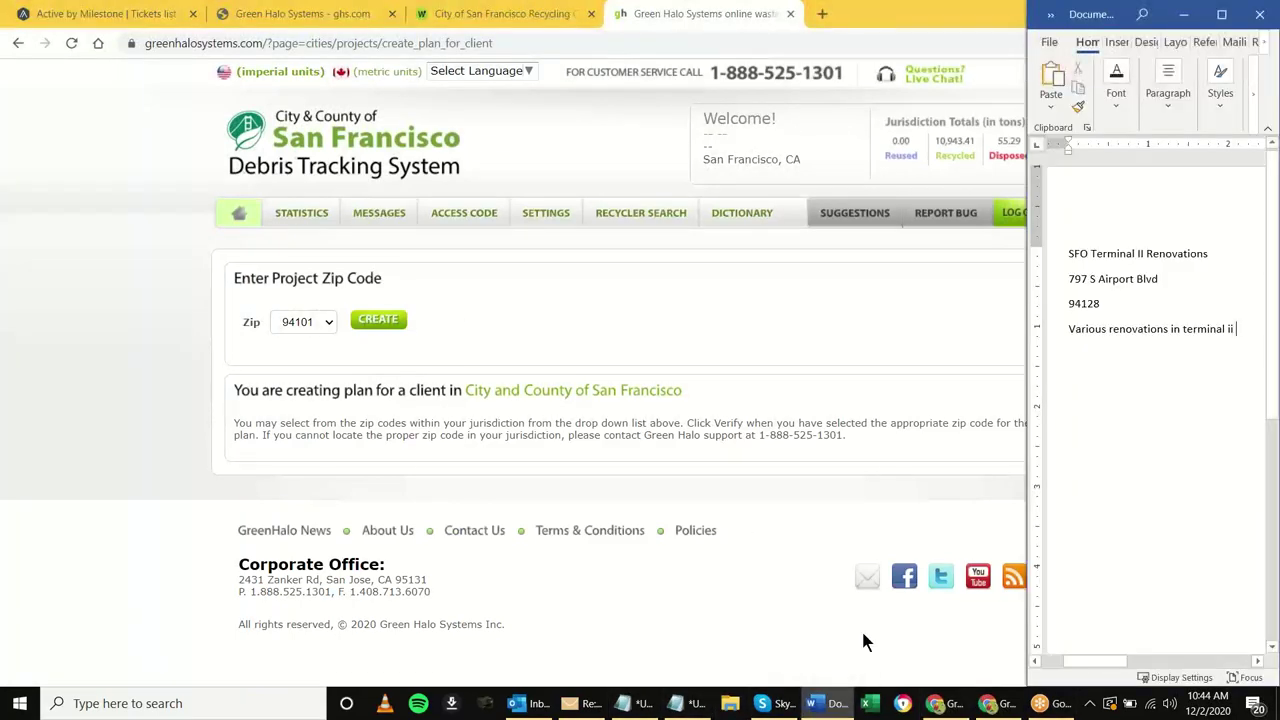
double_click(1090, 304)
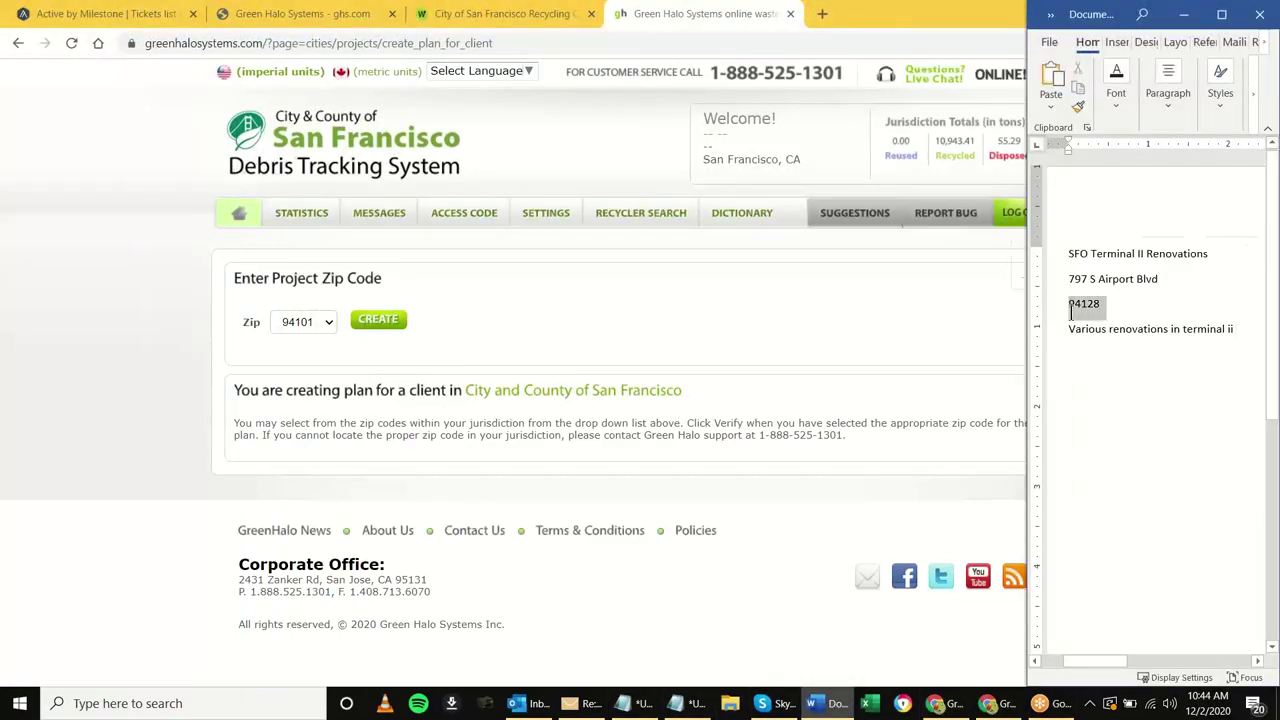
click(1105, 329)
click(314, 315)
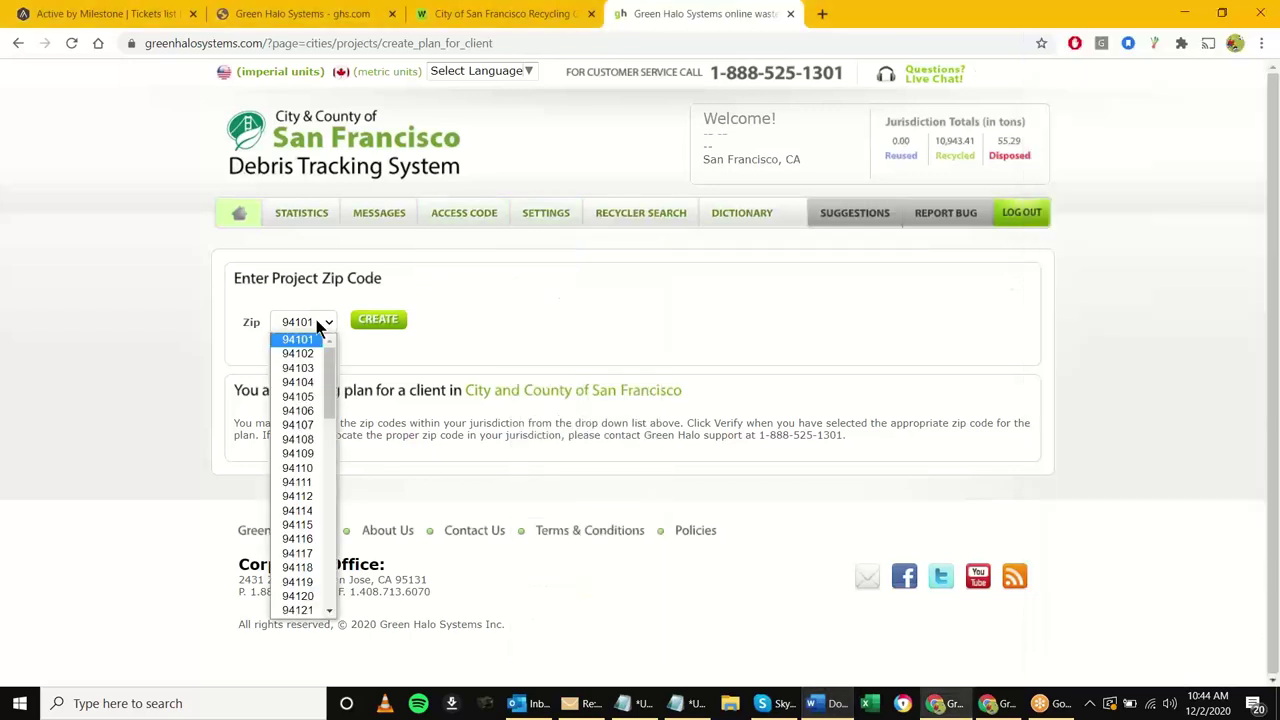
scroll(312, 420, down, 3)
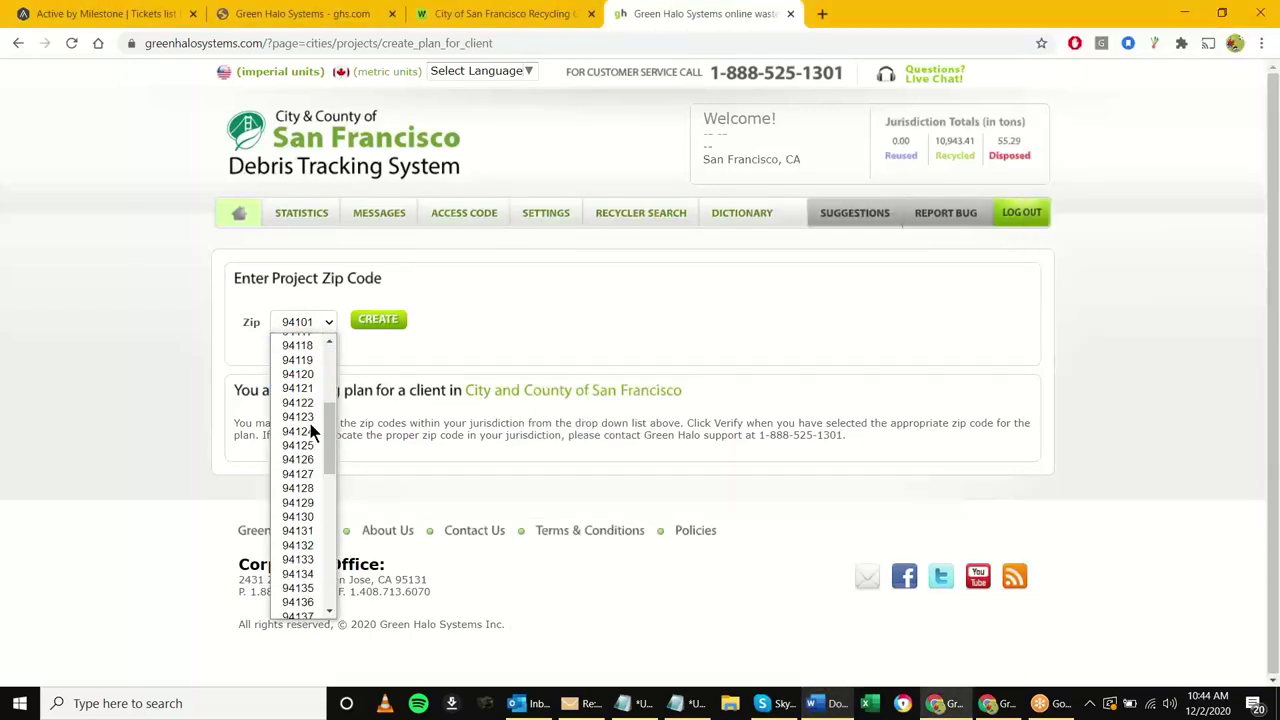
click(305, 488)
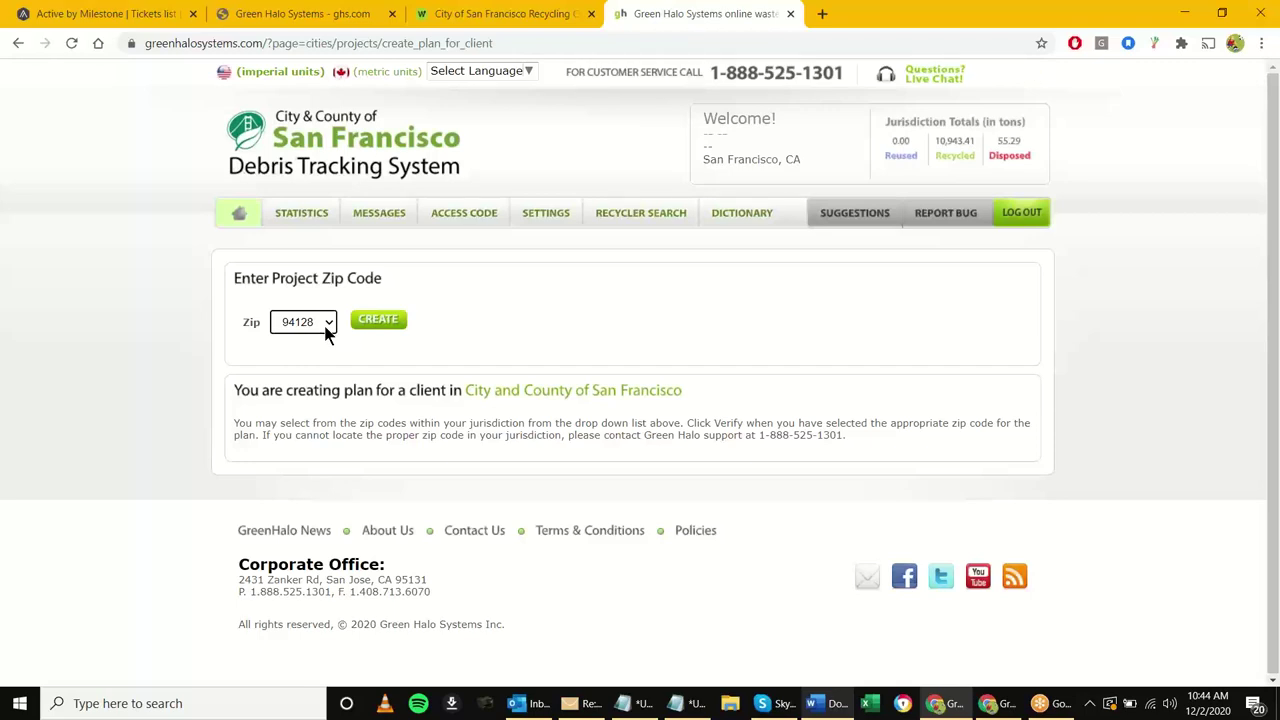
click(379, 327)
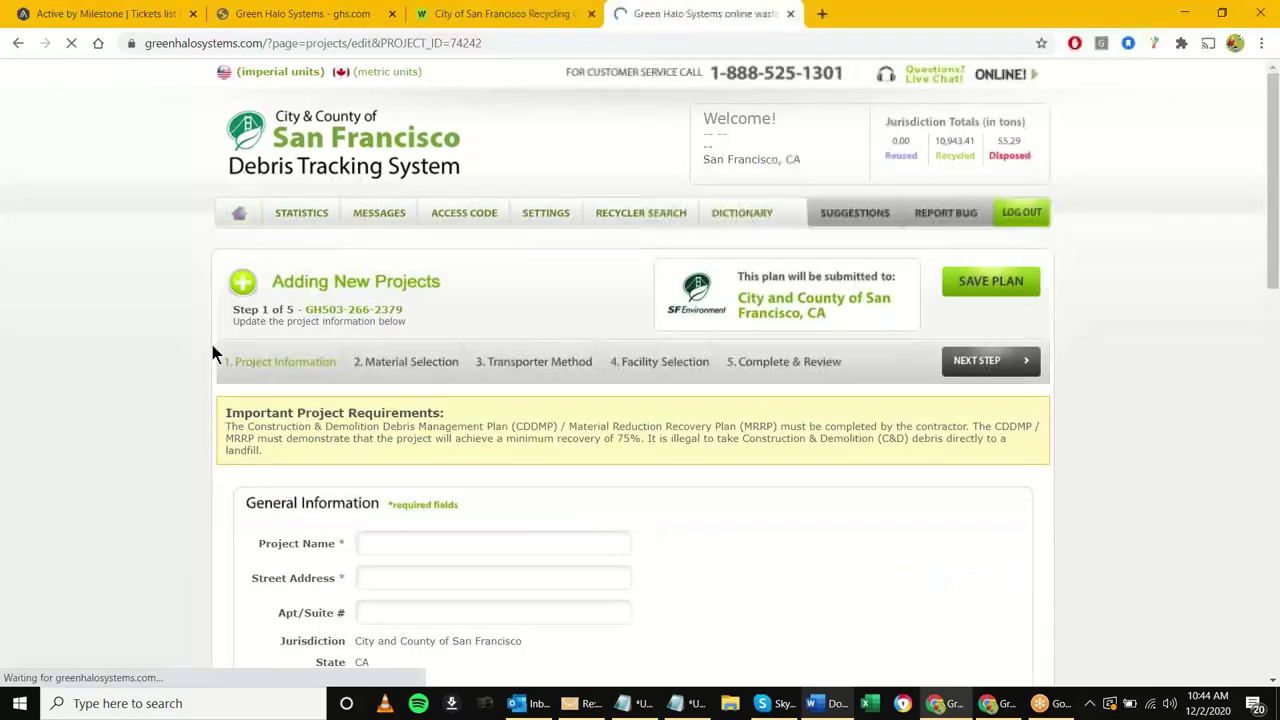
scroll(133, 354, down, 2)
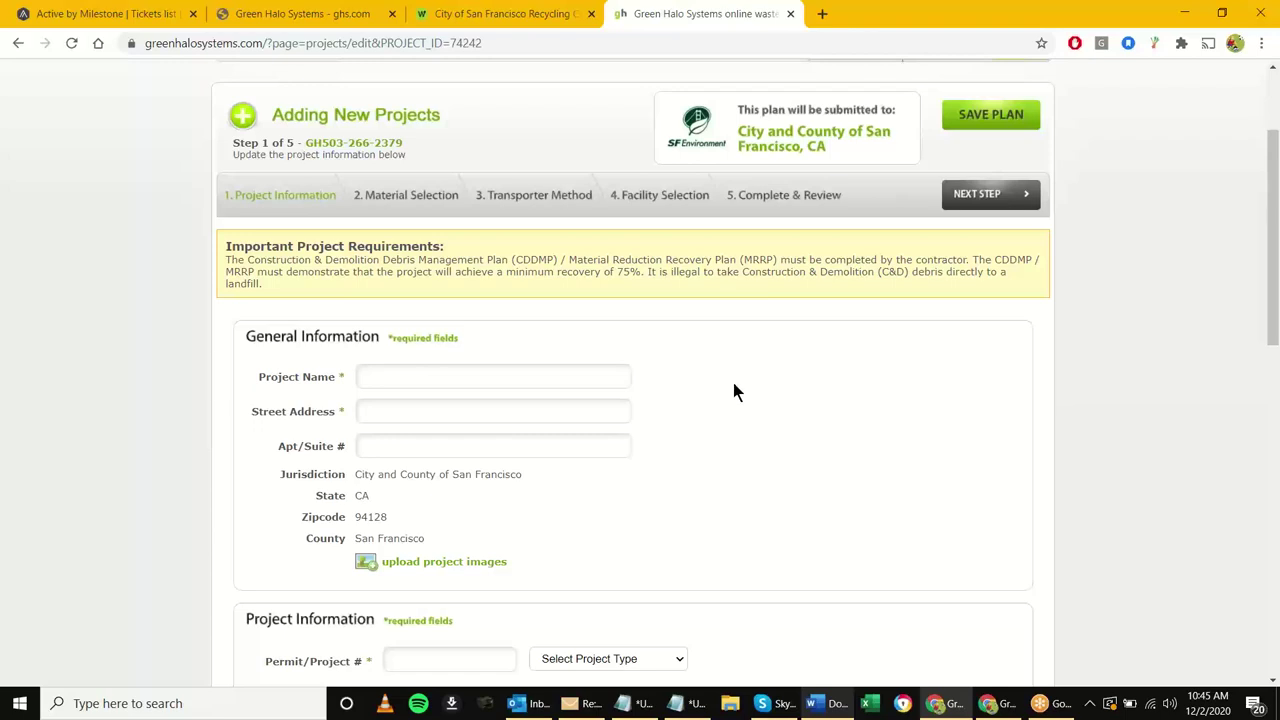
scroll(725, 390, down, 1)
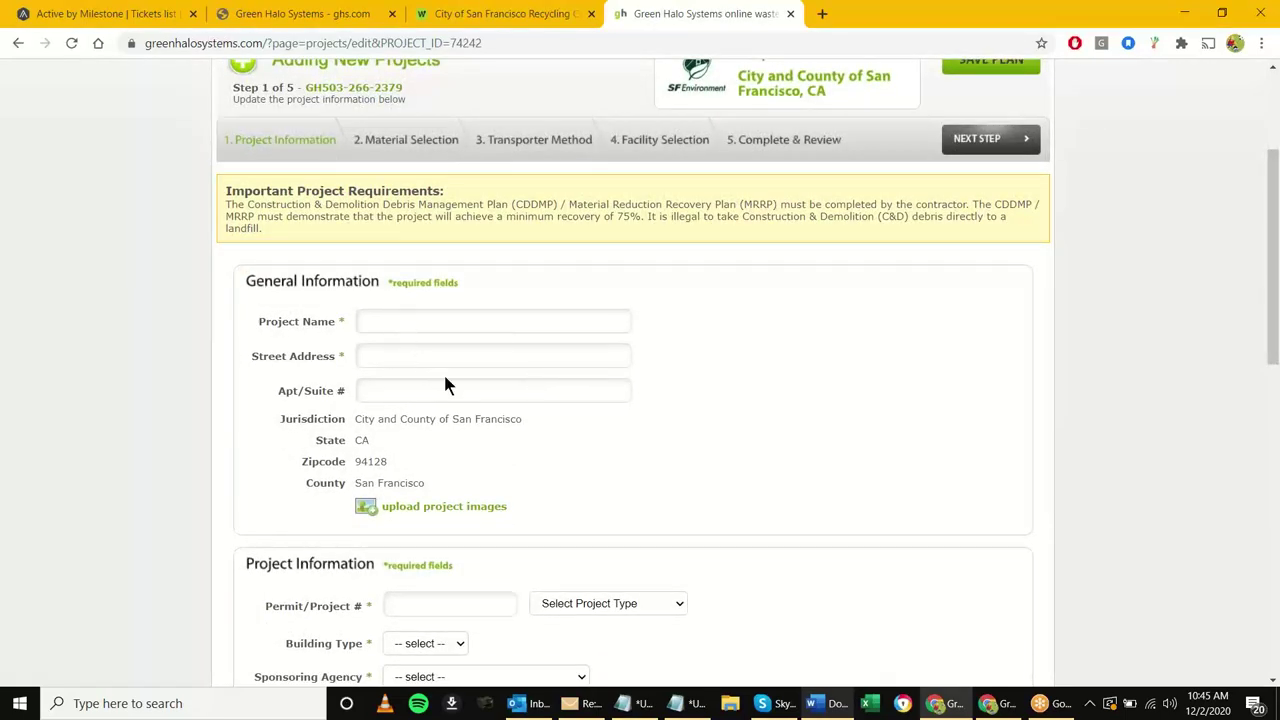
scroll(491, 400, down, 2)
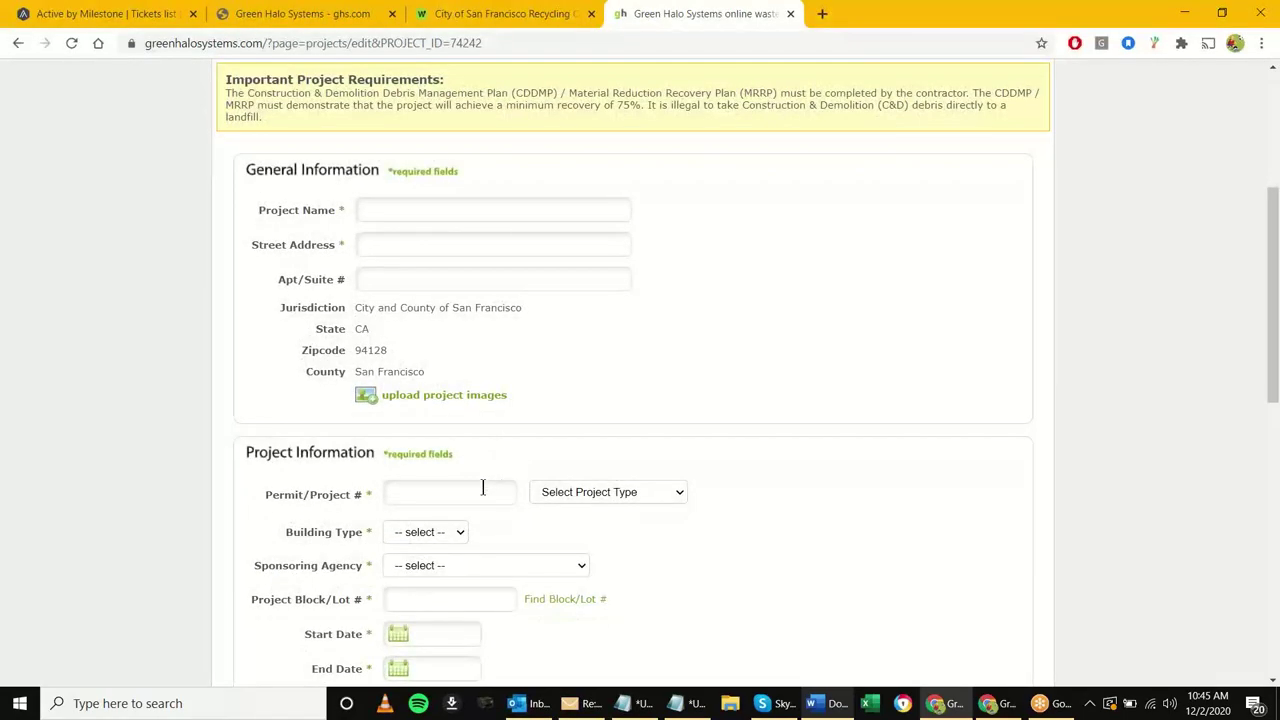
scroll(446, 506, down, 1)
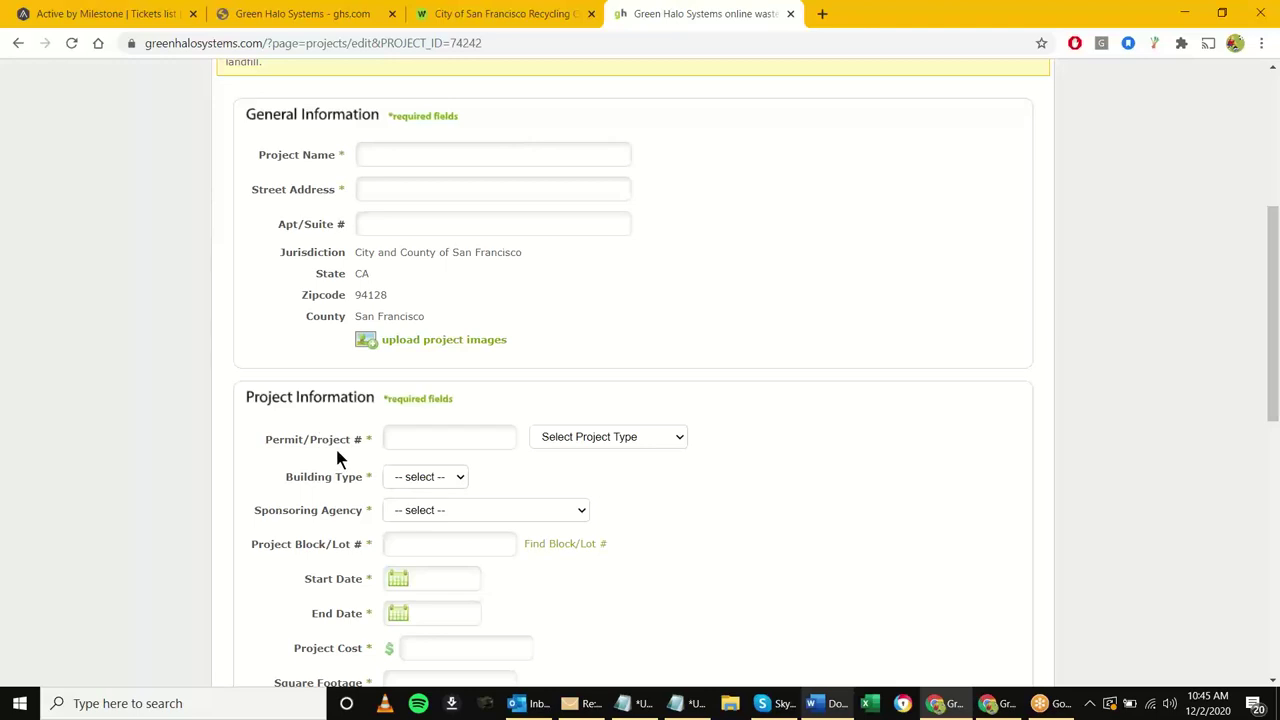
scroll(692, 473, up, 2)
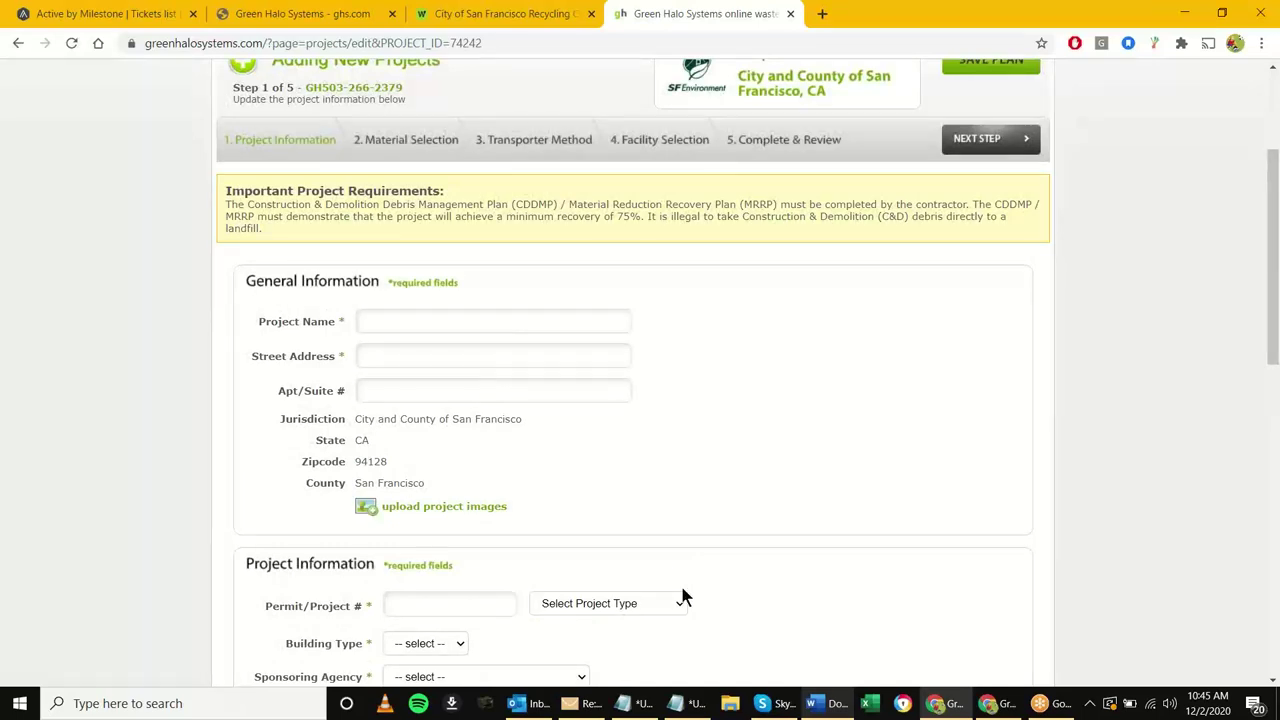
Paste the project name 'SFO Terminal II Renovations' from the notes into Project Name.
click(832, 713)
drag(1213, 253, 1068, 253)
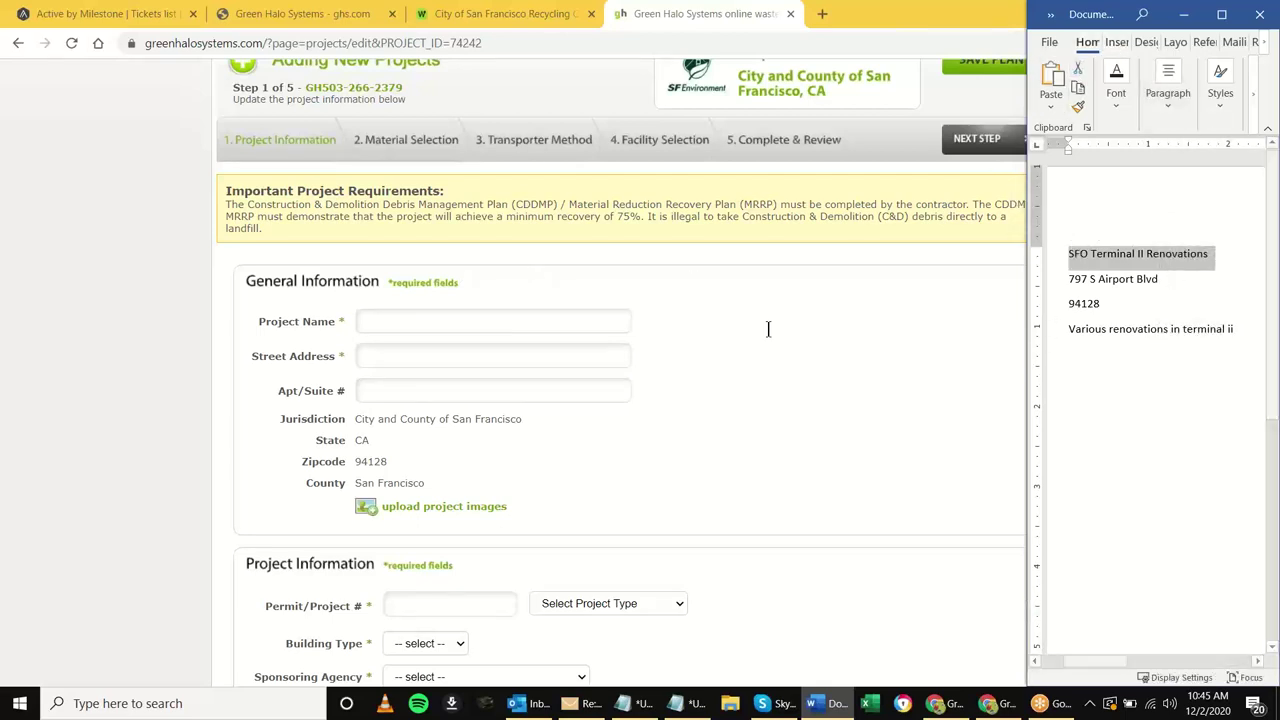
click(590, 321)
text(SFO Terminal II Renovations)
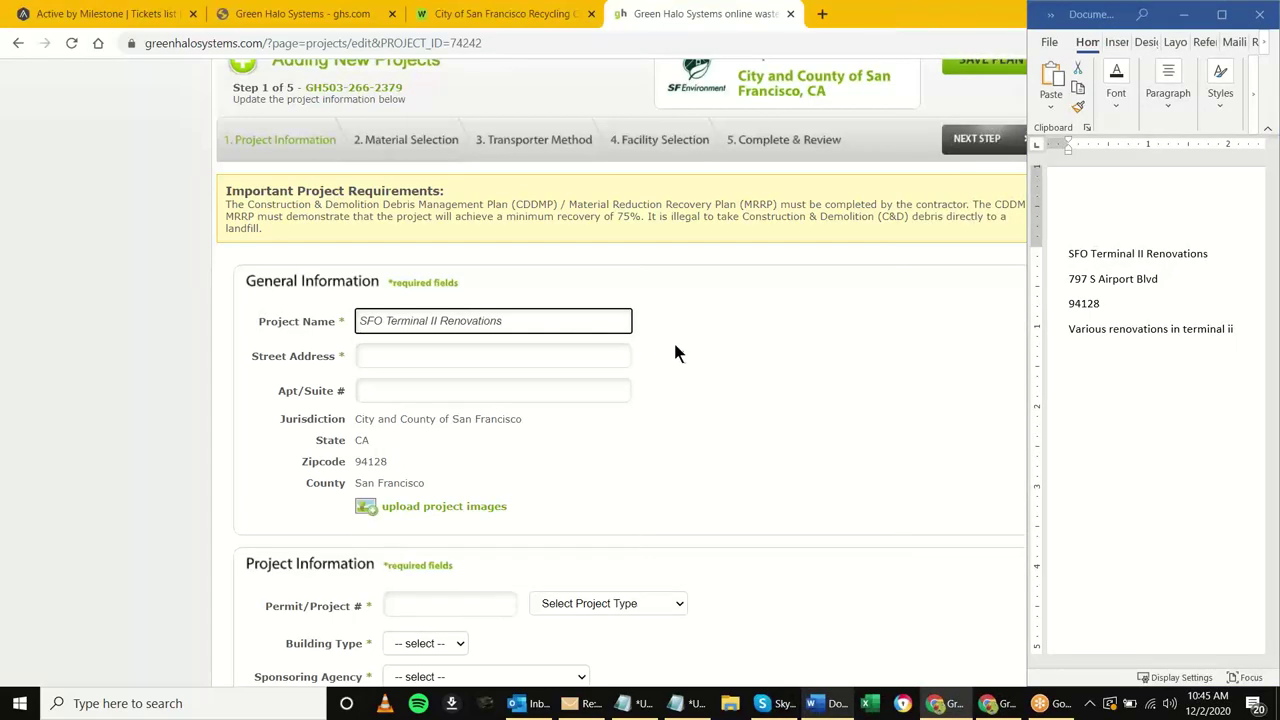
Copy the street address from the notes into the Street Address field.
click(1153, 282)
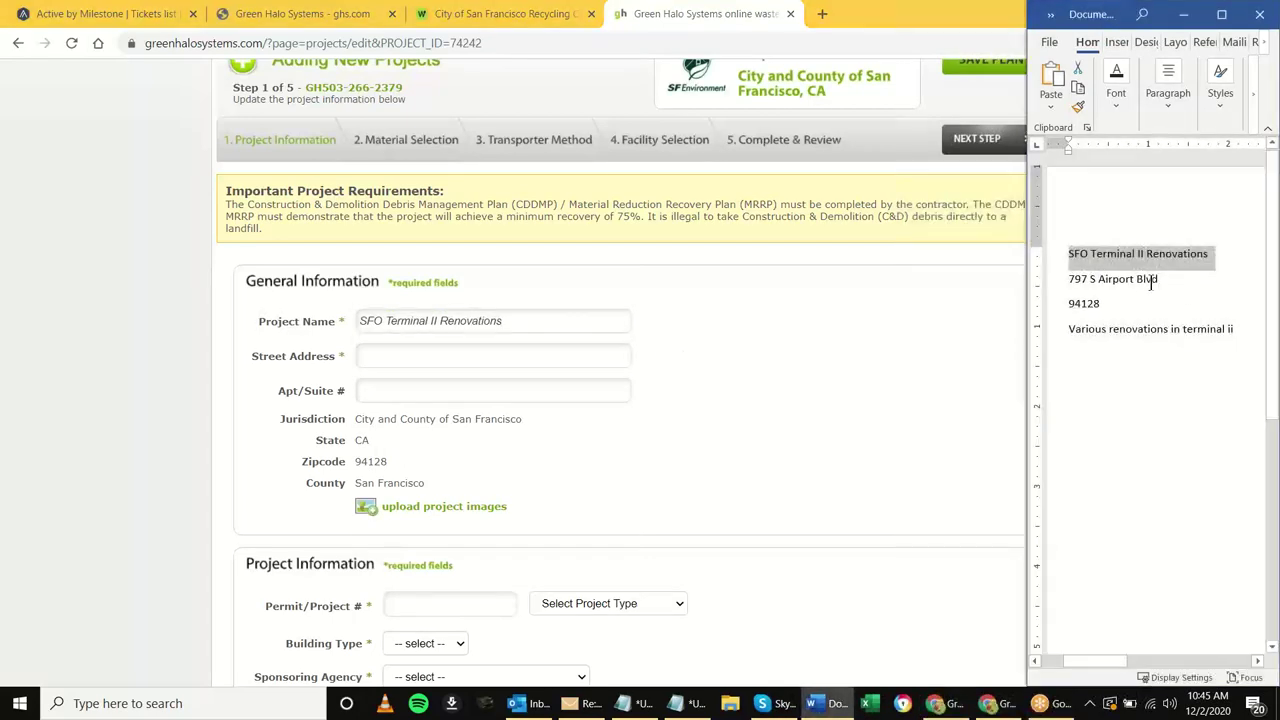
drag(1158, 281, 1068, 281)
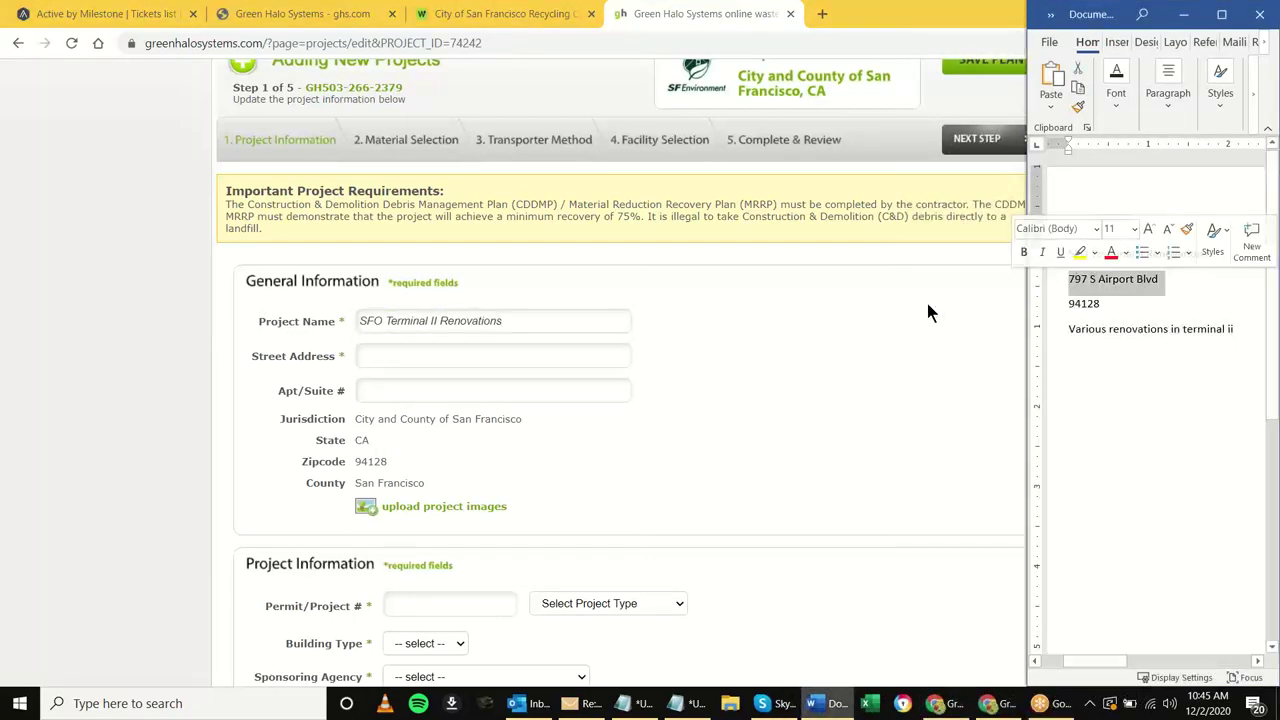
key(ctrl+c)
click(434, 352)
key(ctrl+v)
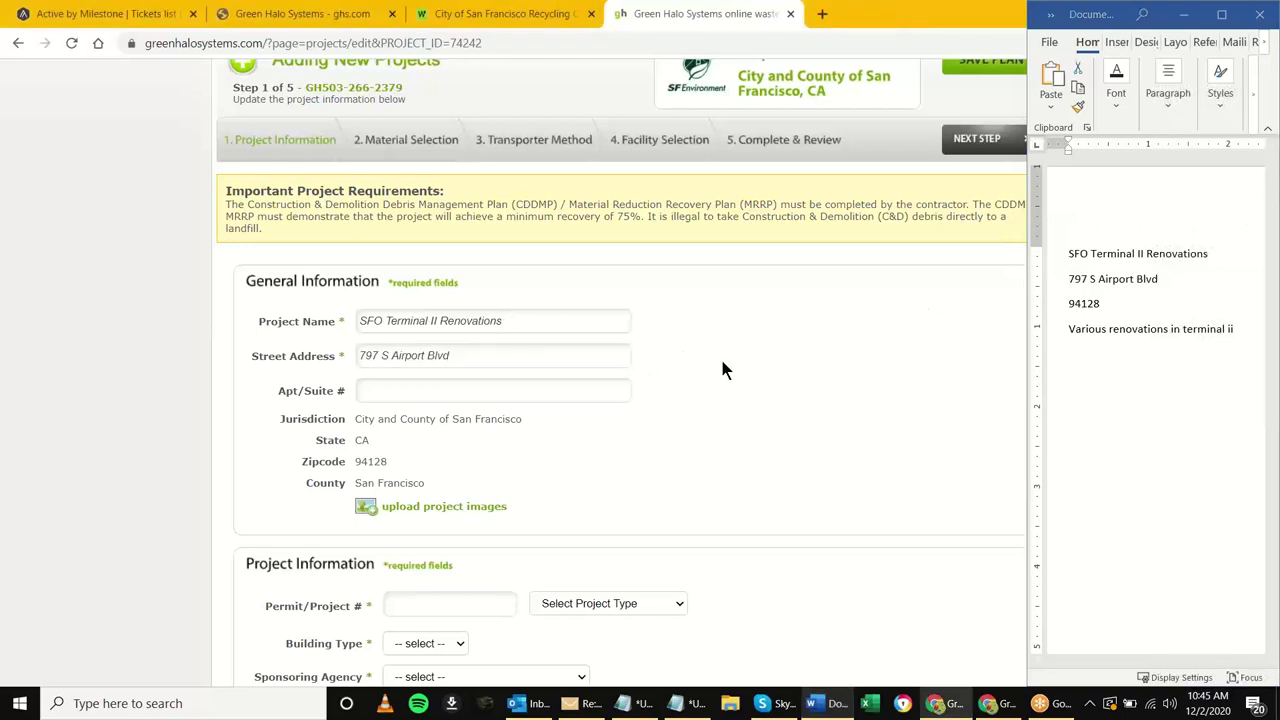
scroll(754, 400, down, 1)
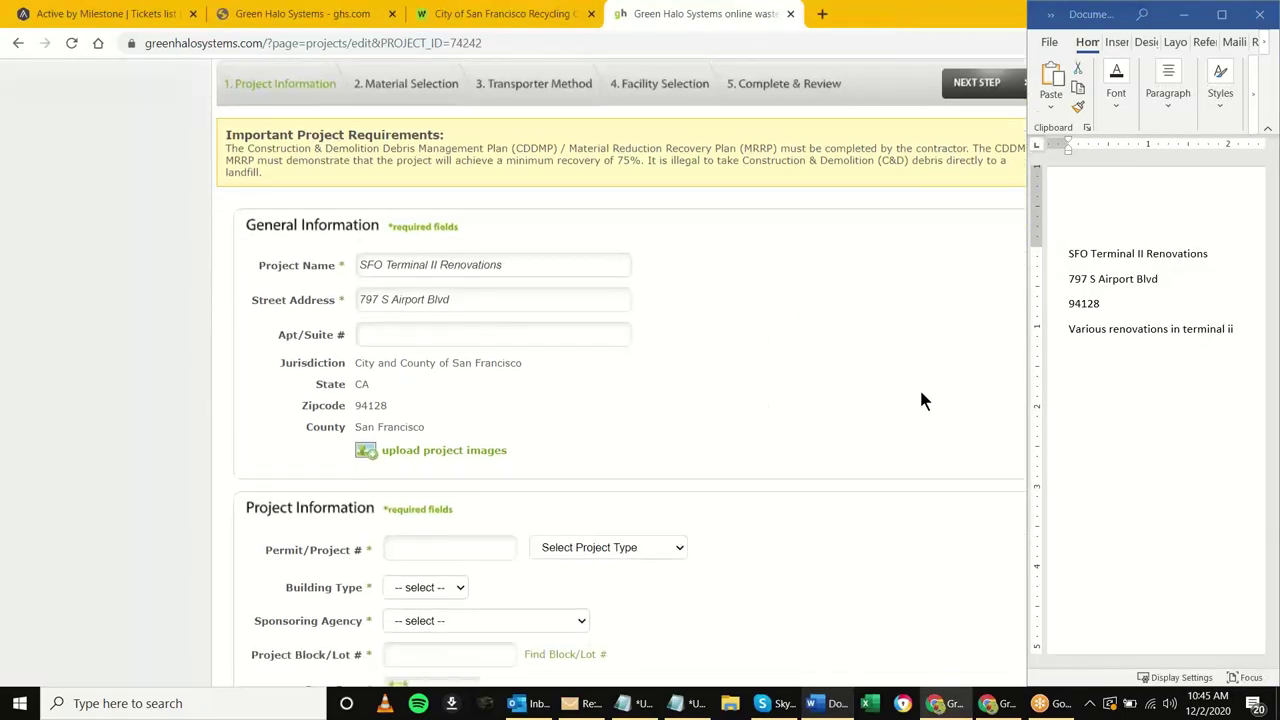
scroll(760, 400, down, 2)
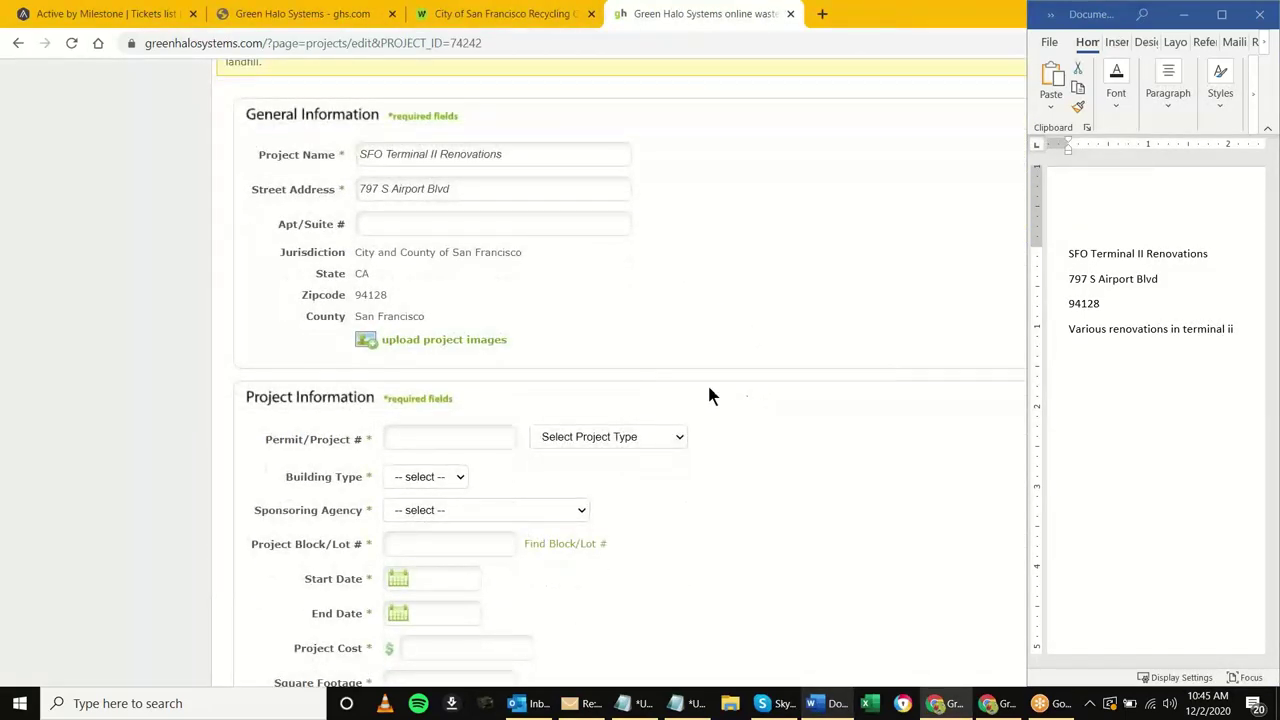
Save the plan and acknowledge the save confirmation.
scroll(334, 430, down, 1)
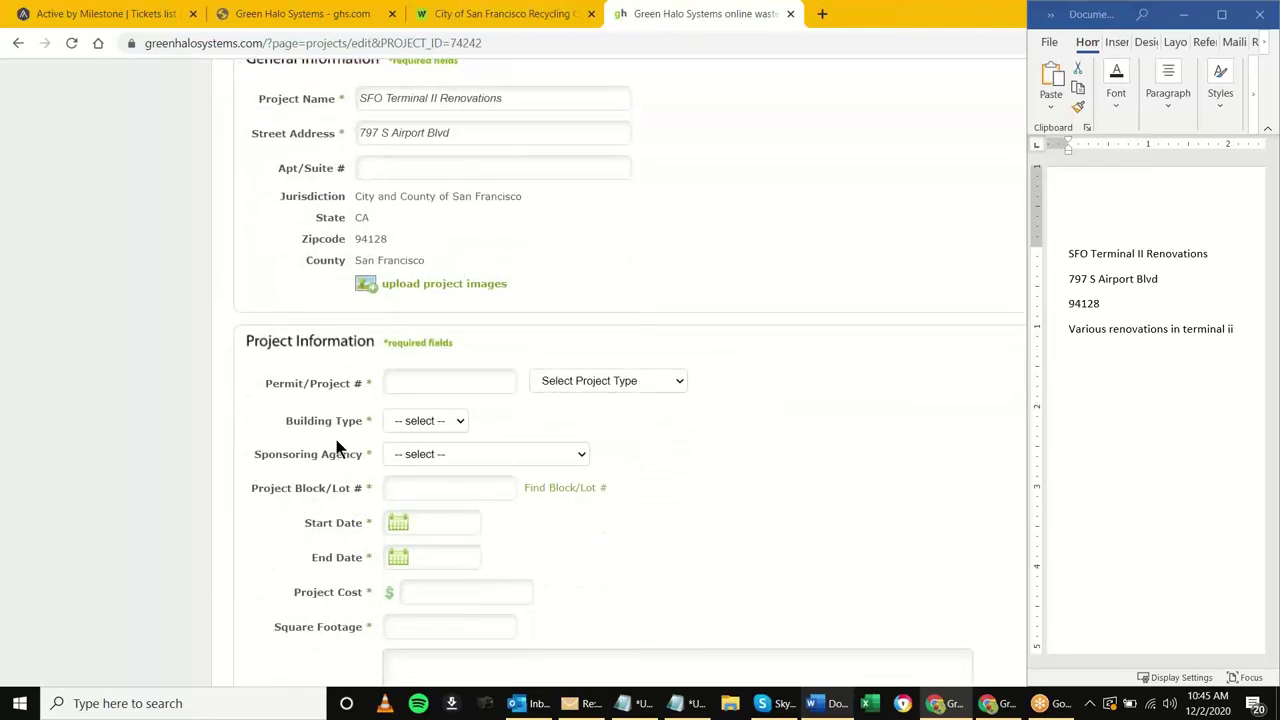
click(1183, 14)
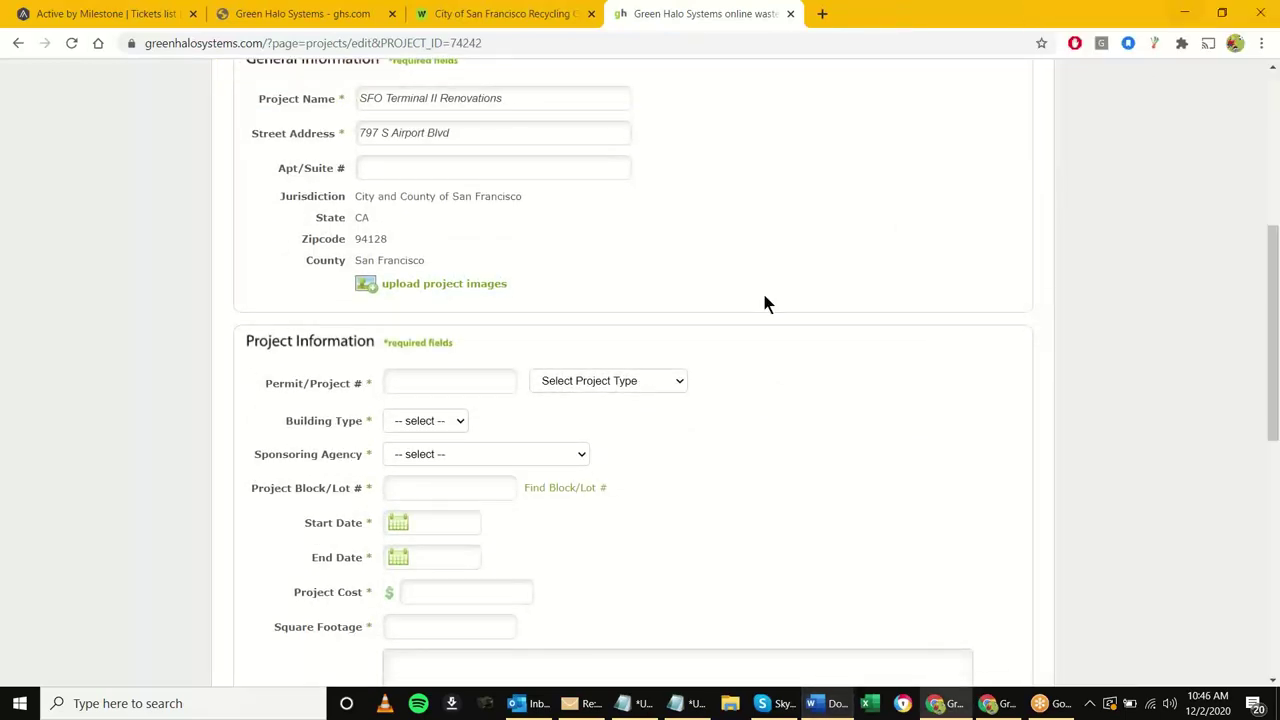
scroll(750, 440, up, 7)
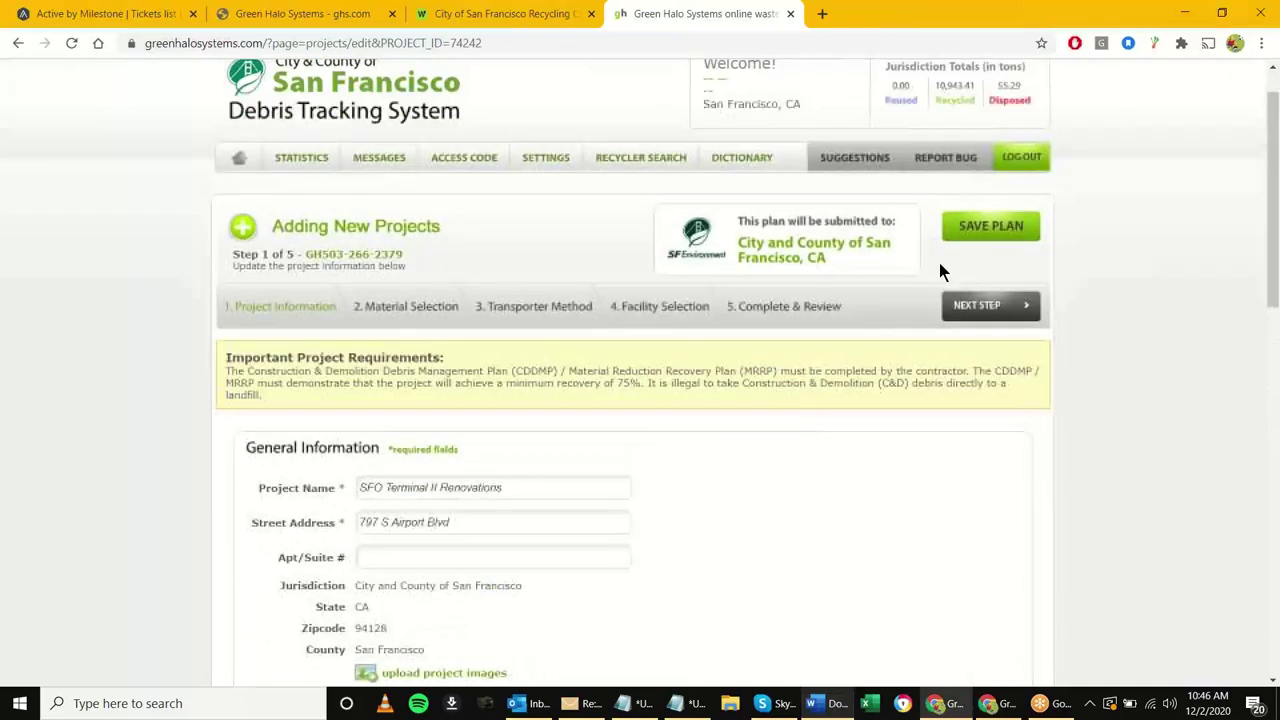
click(987, 232)
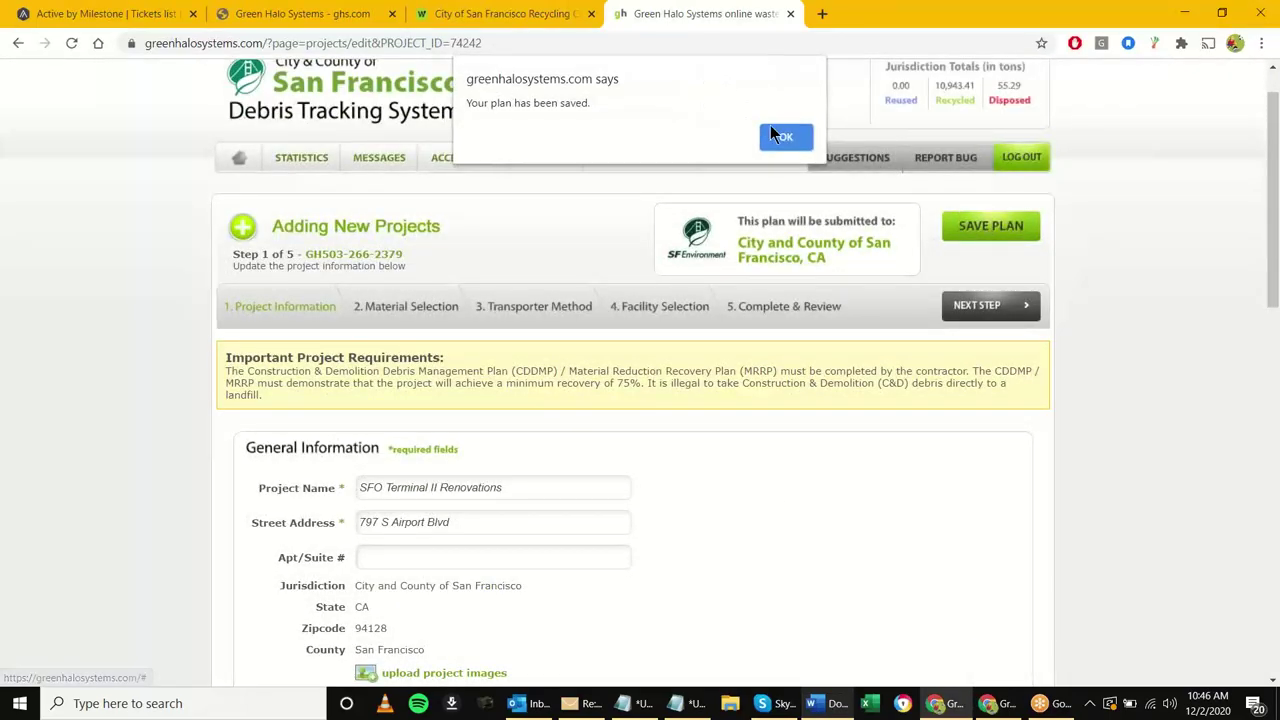
click(779, 133)
Save the plan a second time and dismiss the 'Your plan has been saved' alert.
scroll(103, 363, down, 2)
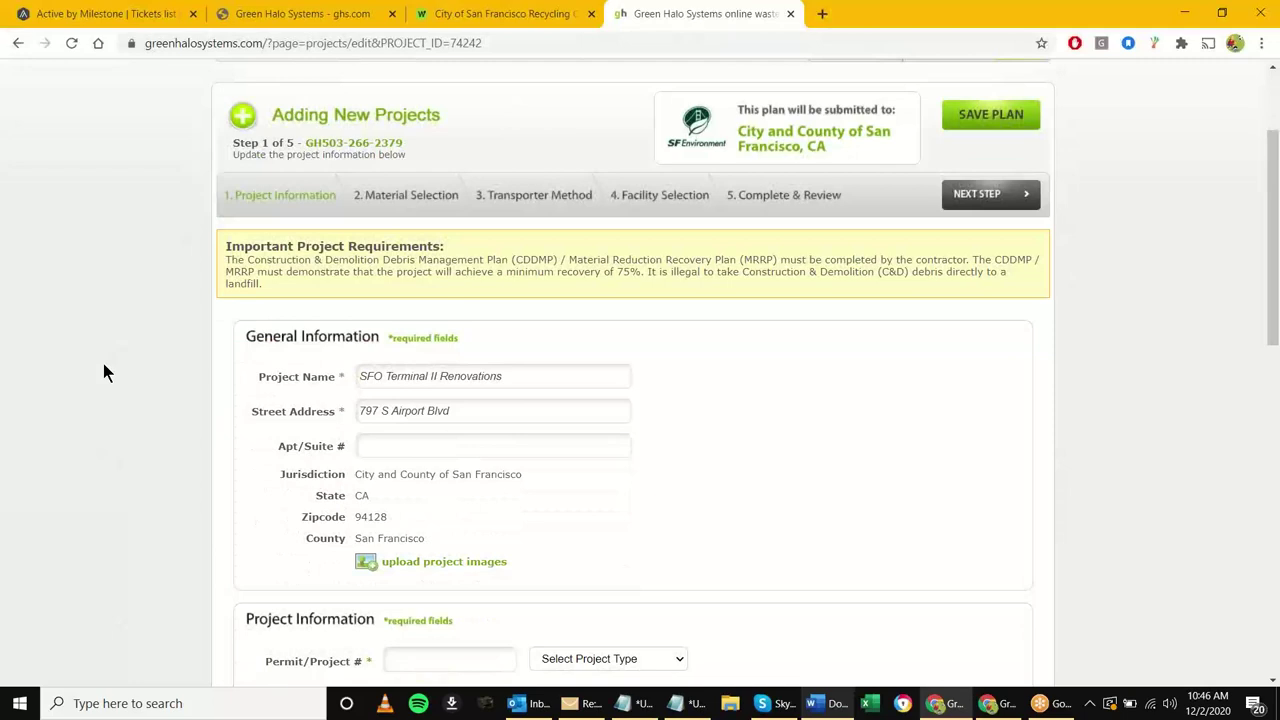
scroll(177, 377, down, 1)
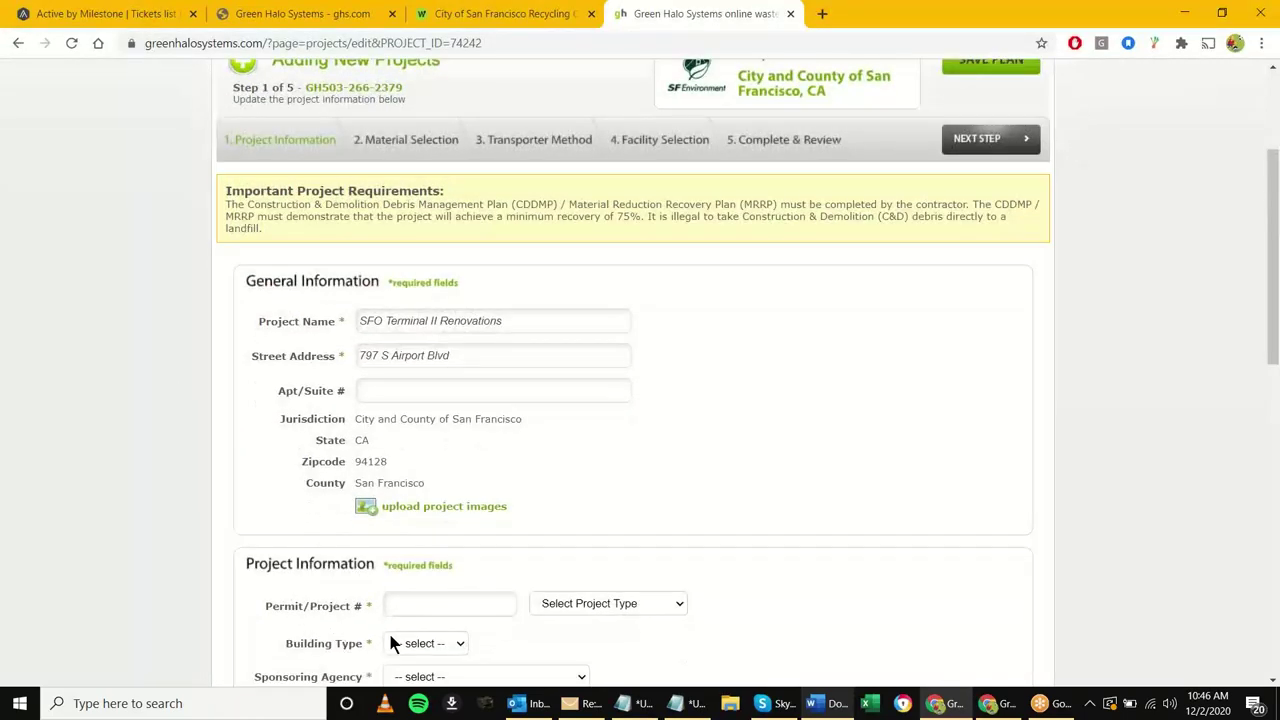
scroll(403, 610, down, 2)
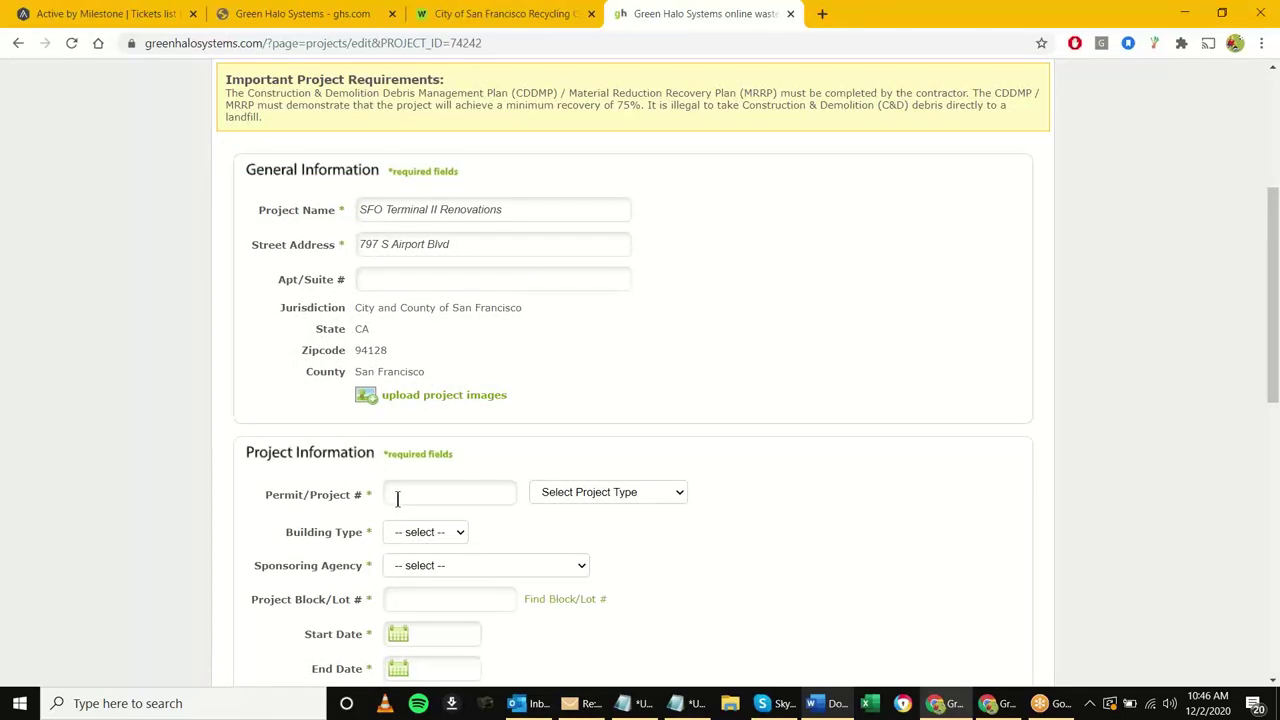
scroll(997, 441, up, 4)
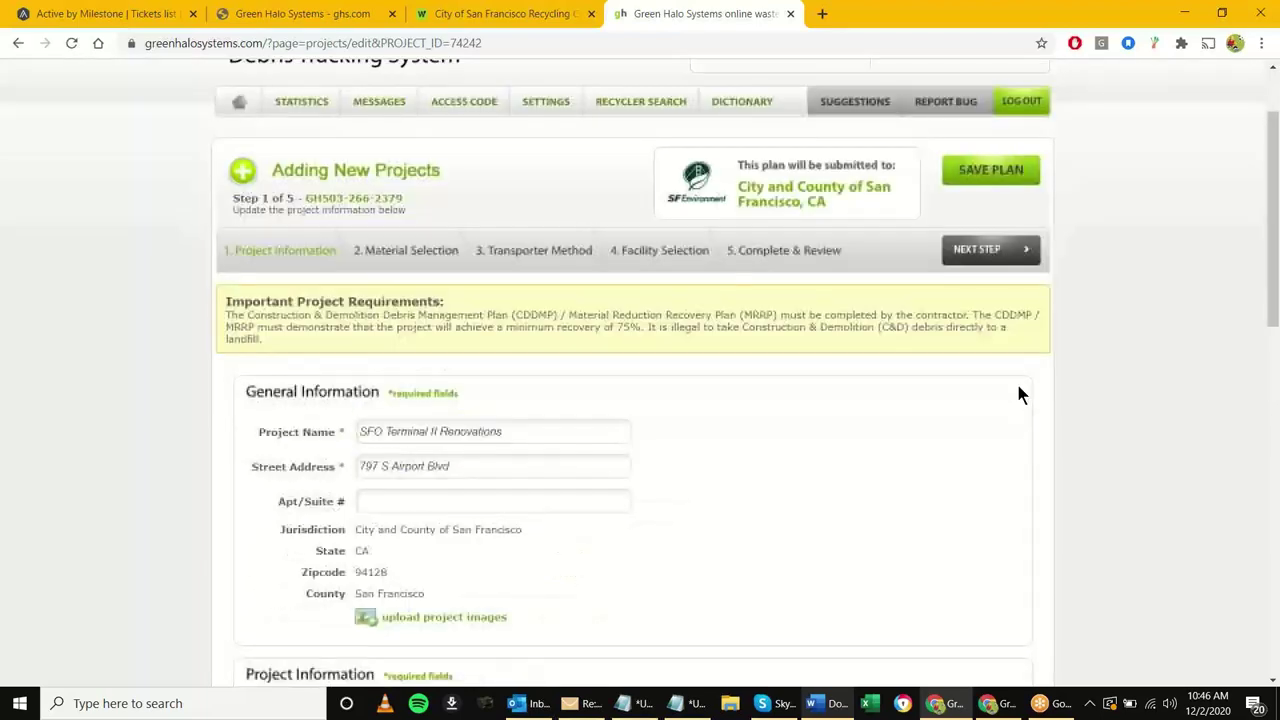
click(977, 180)
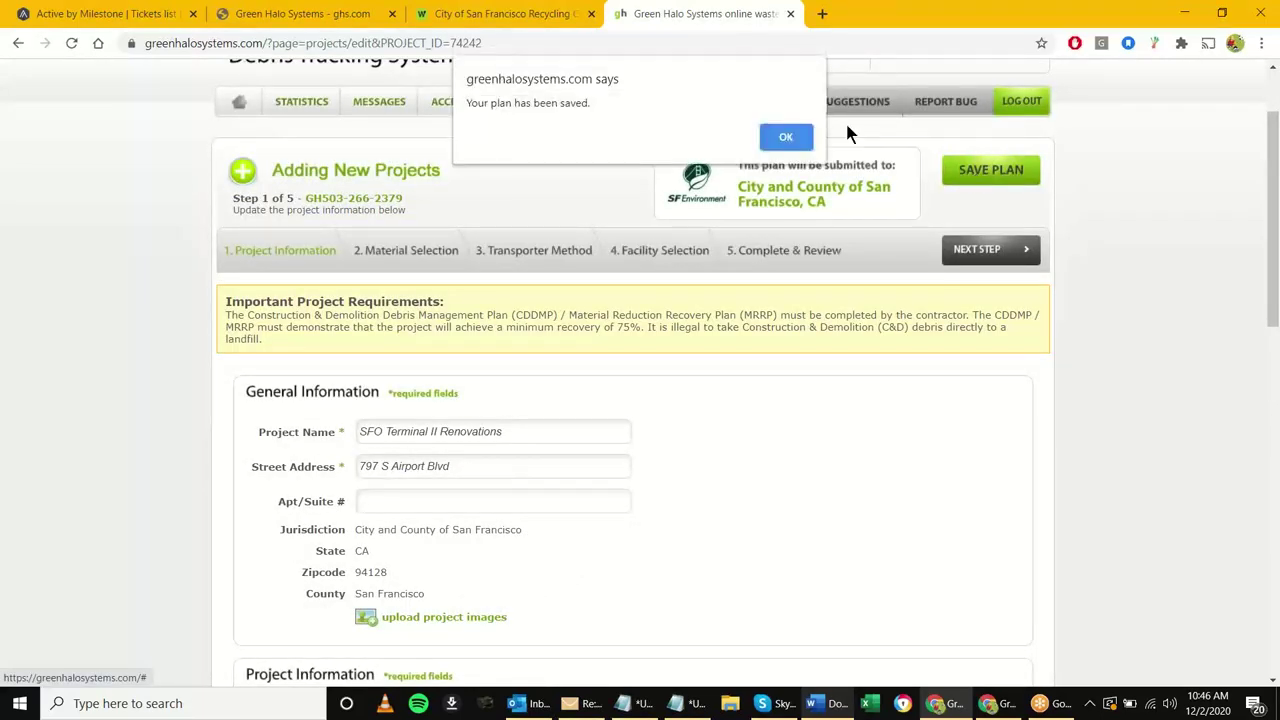
click(790, 135)
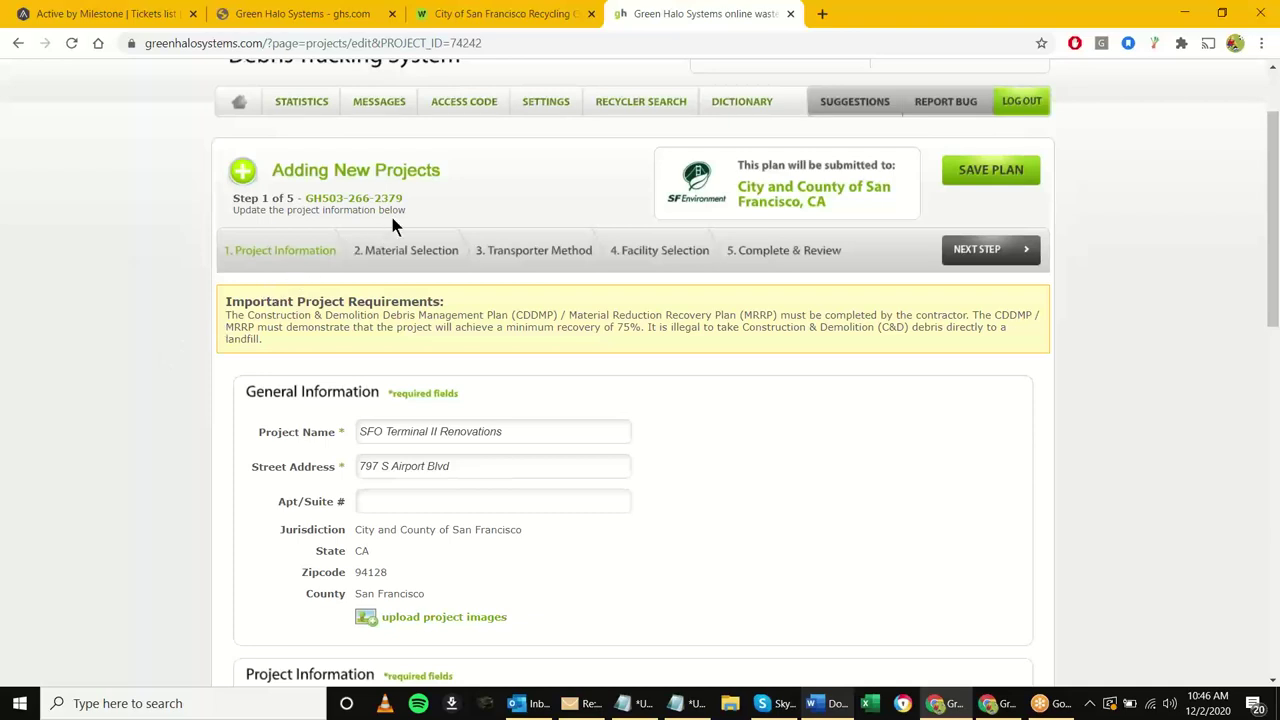
In a new projects tab, reopen the SFO Terminal II Renovations plan from Plans for Client.
middle_click(238, 101)
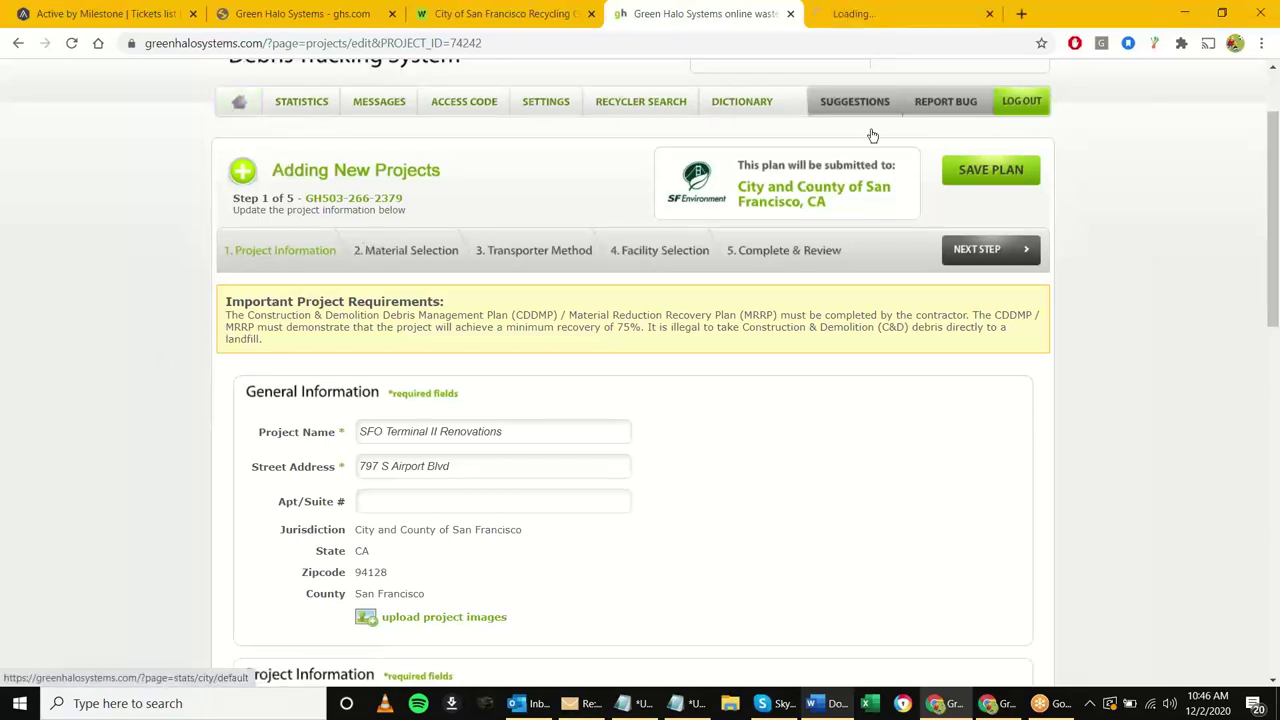
click(880, 16)
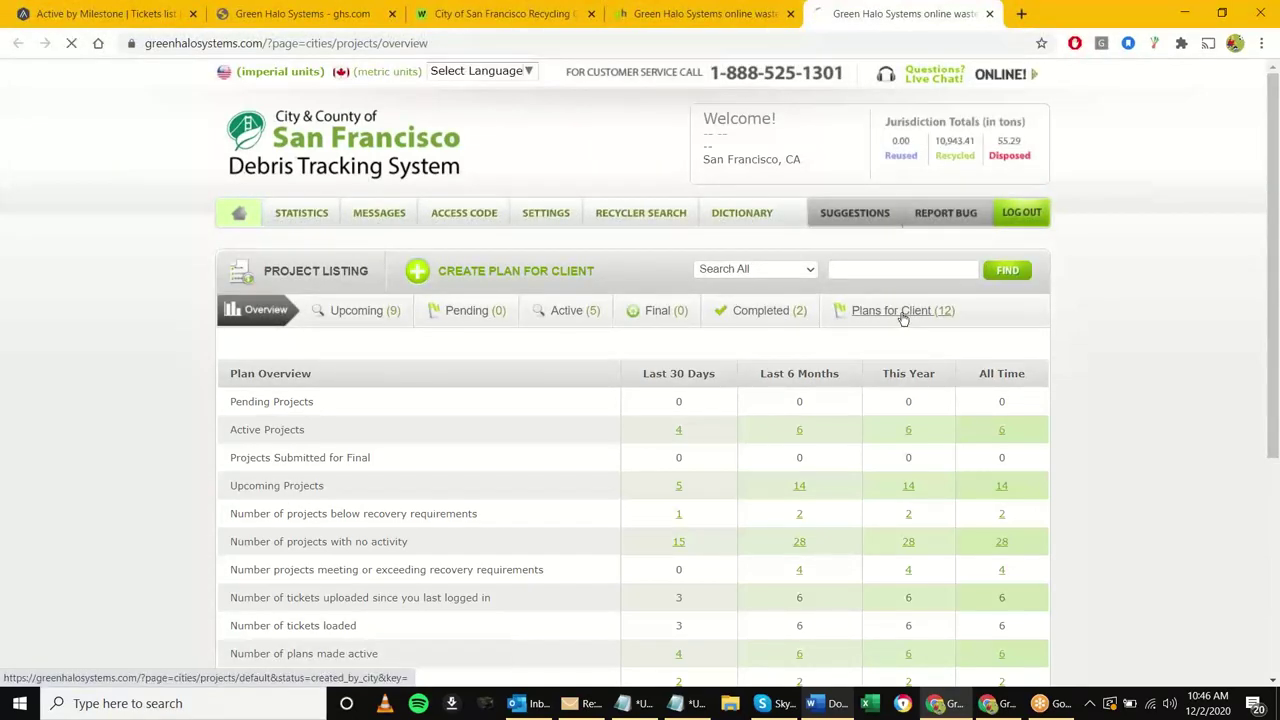
click(903, 314)
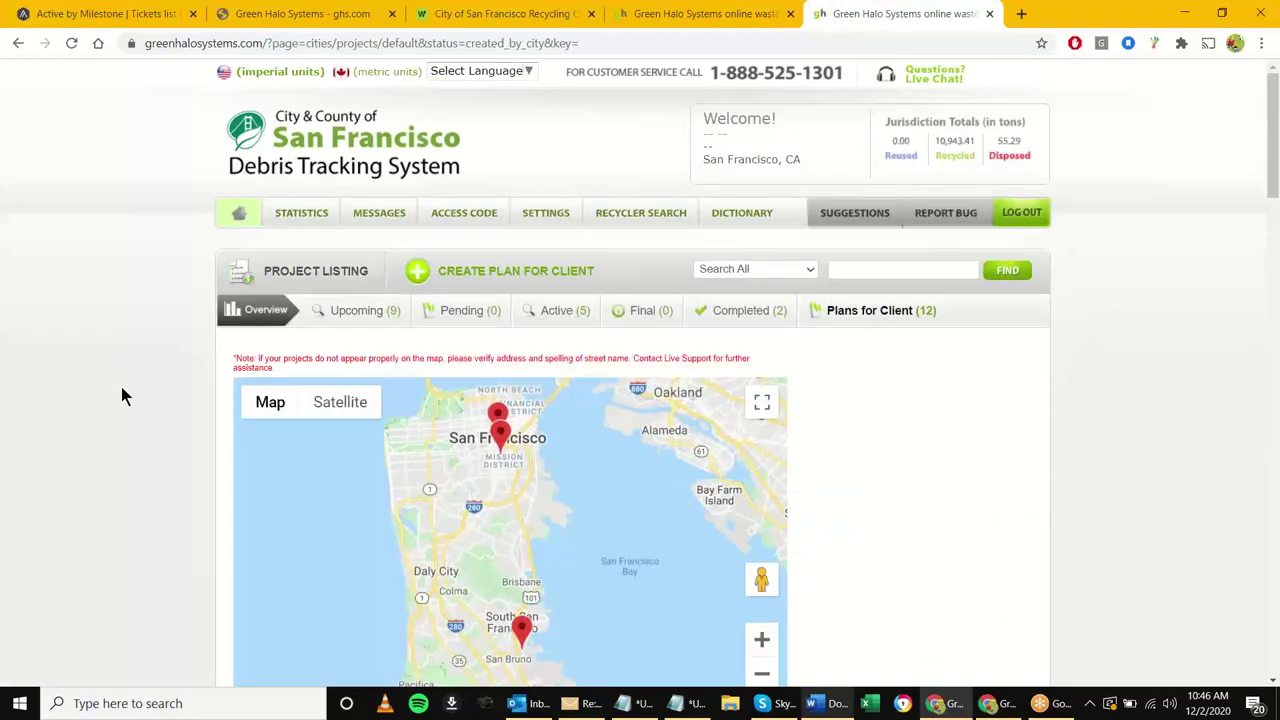
scroll(120, 421, down, 1)
scroll(120, 421, down, 4)
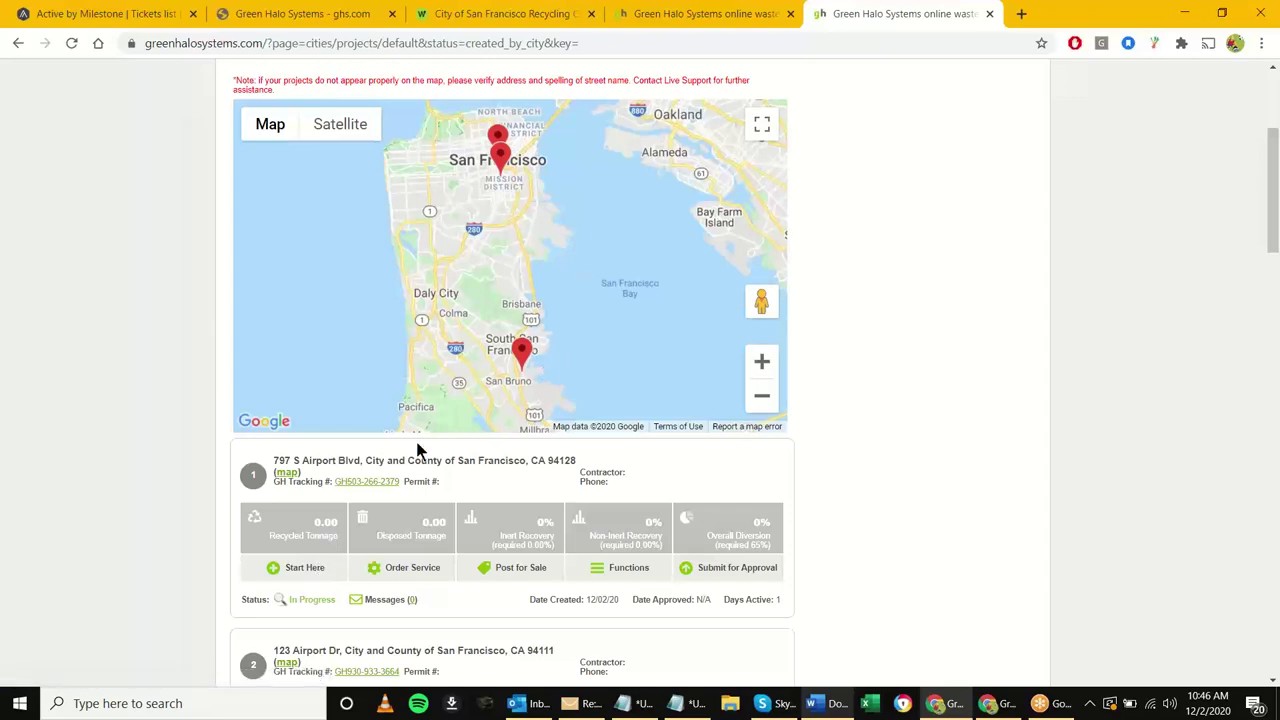
click(370, 482)
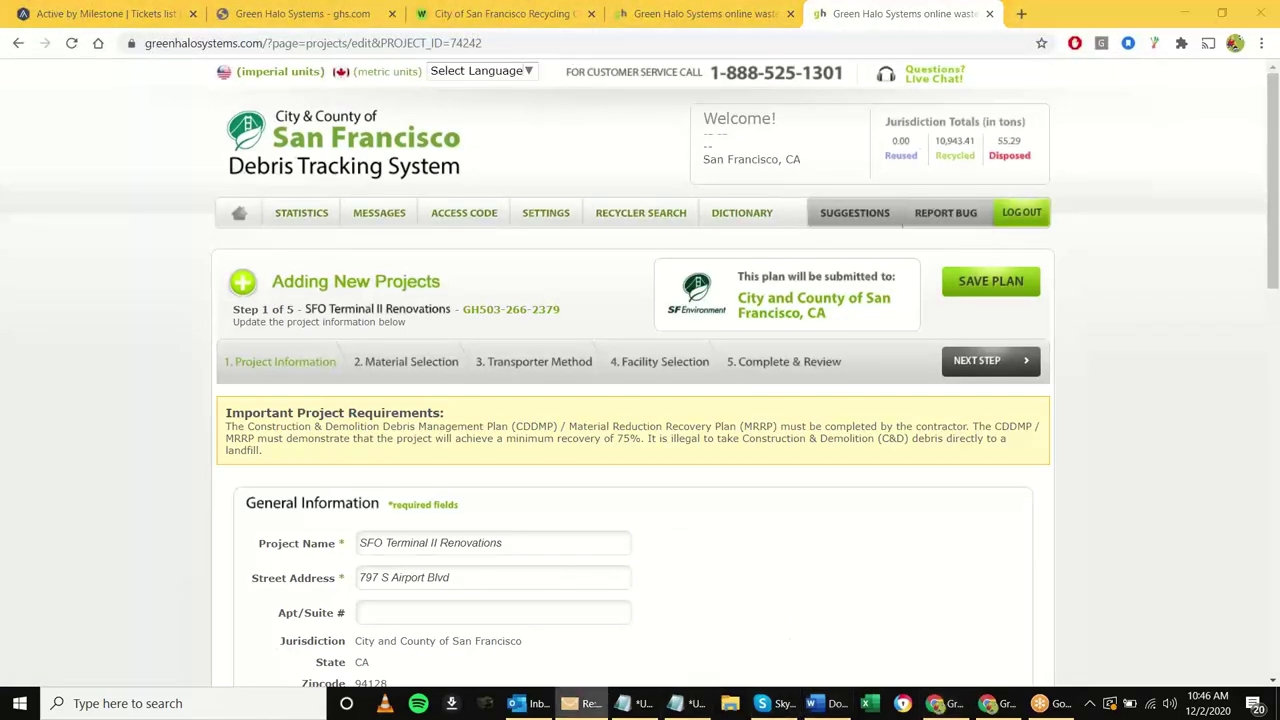
Enter permit/project number 202012220.
scroll(821, 376, down, 3)
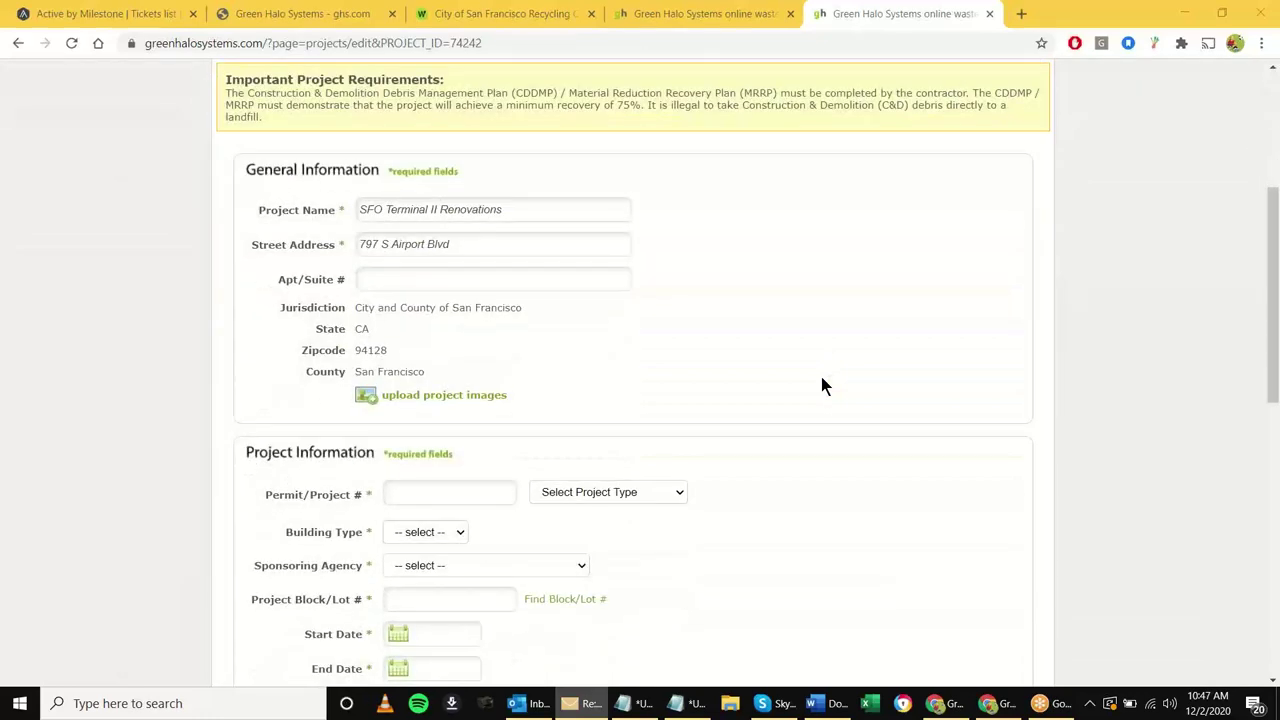
scroll(822, 385, down, 2)
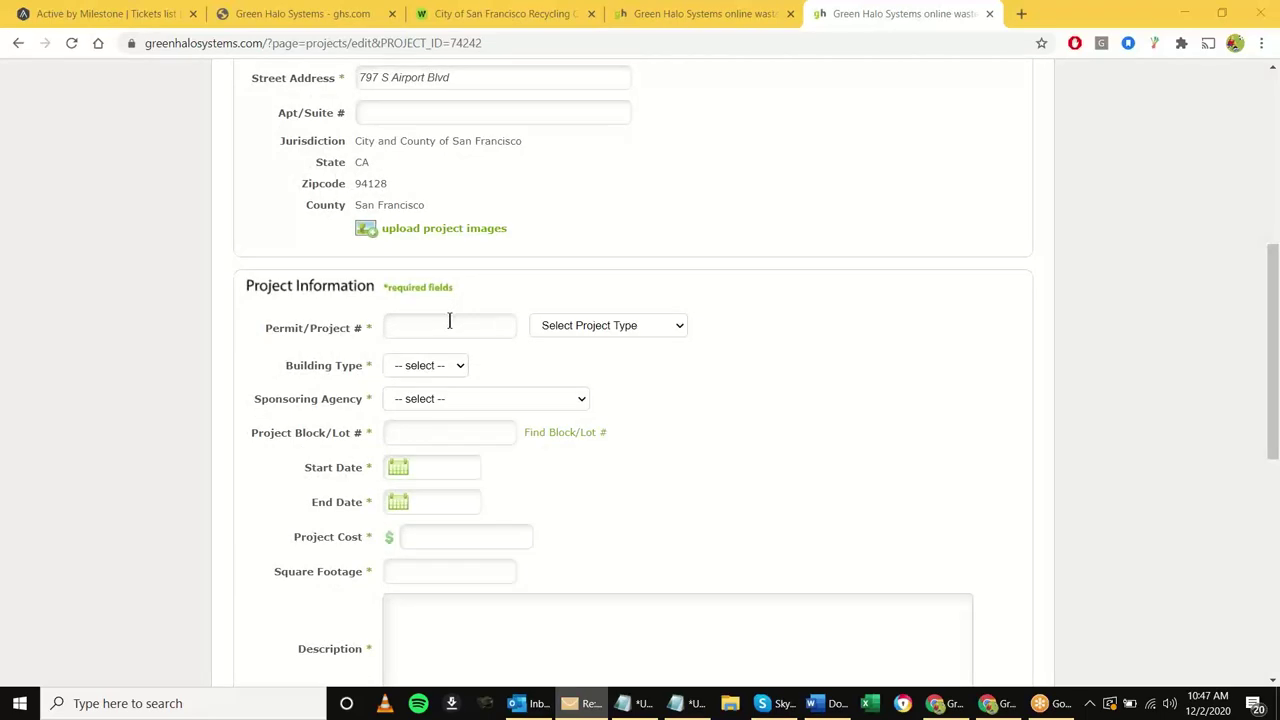
click(449, 321)
text(2020)
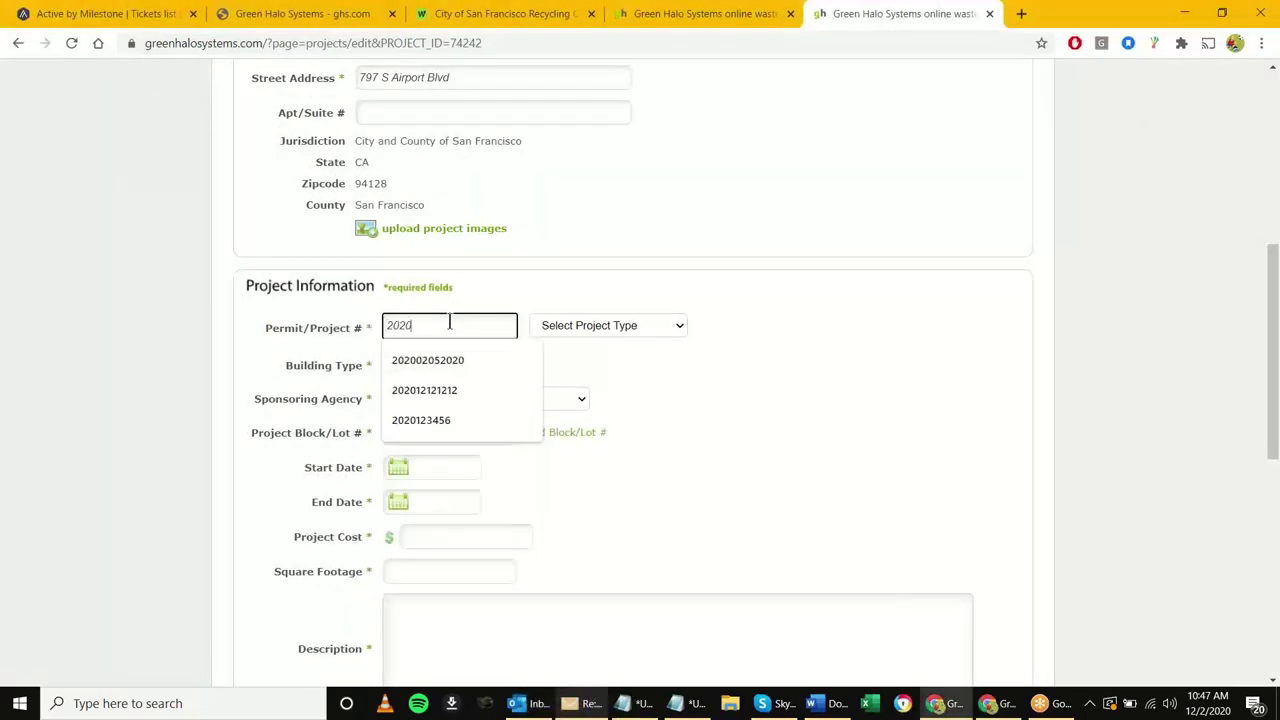
text(12)
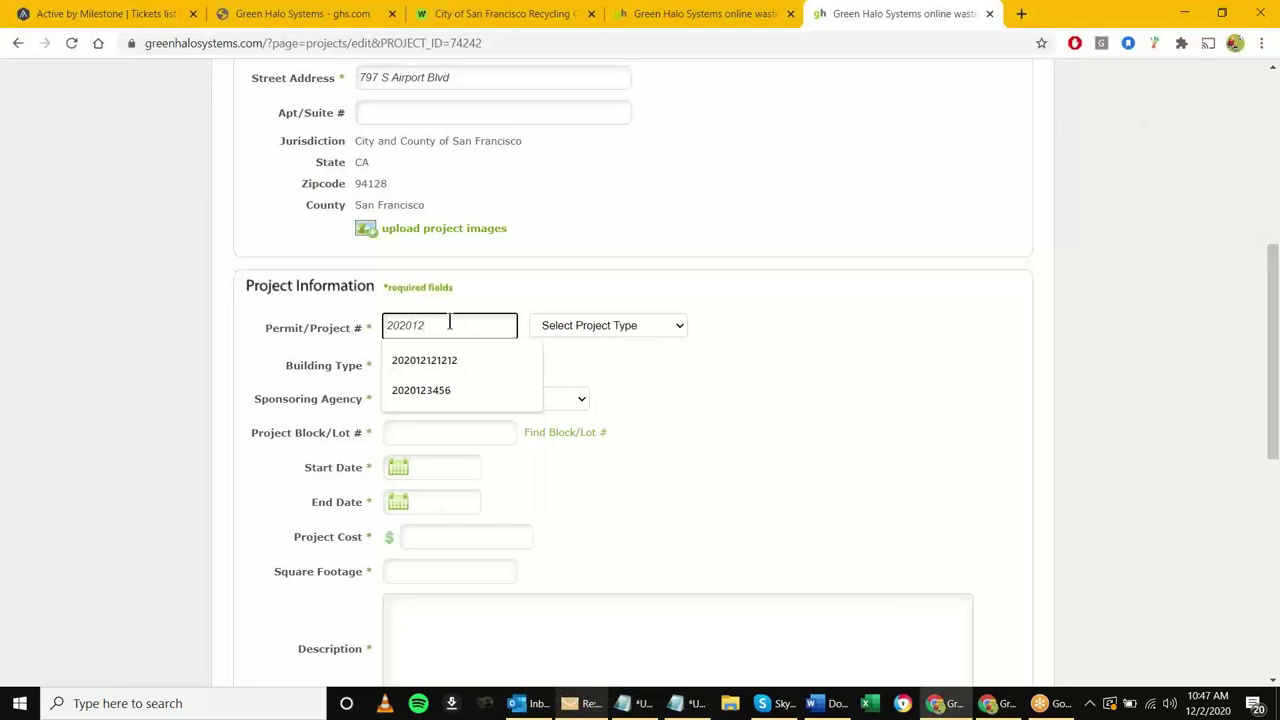
text(220)
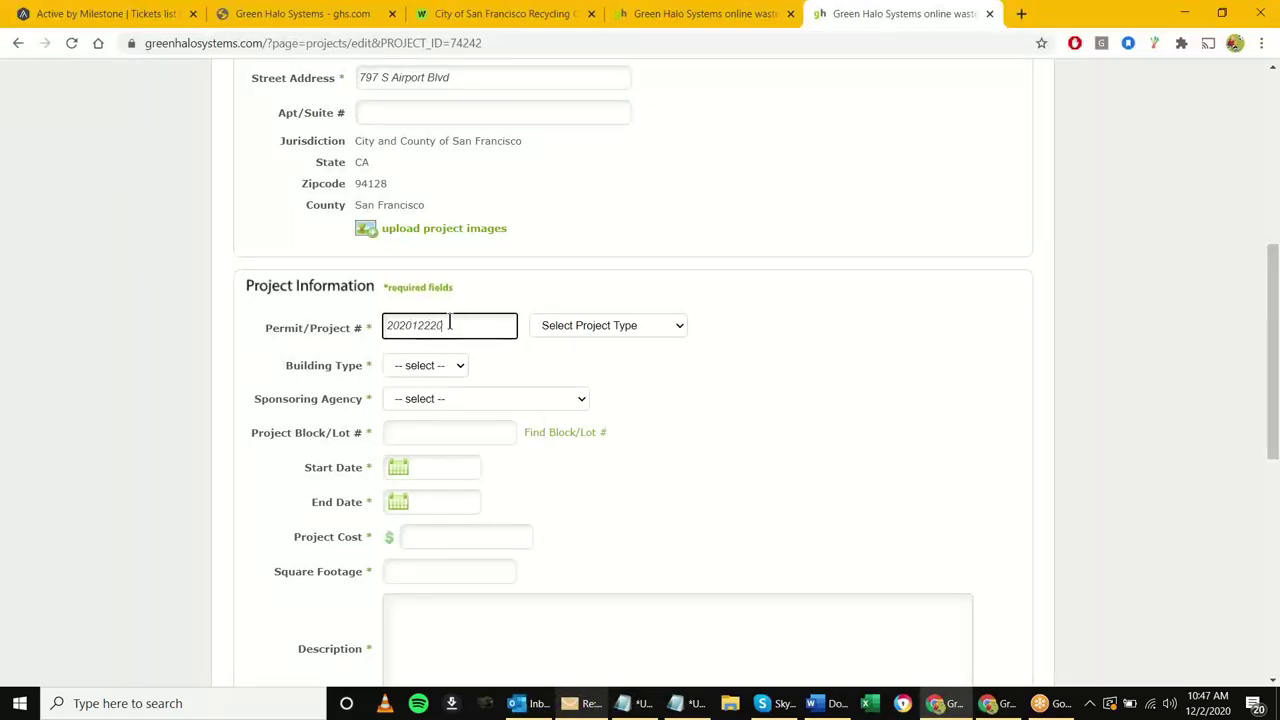
drag(928, 300, 951, 318)
click(857, 336)
Set the project type to AIR | Alteration.
click(621, 330)
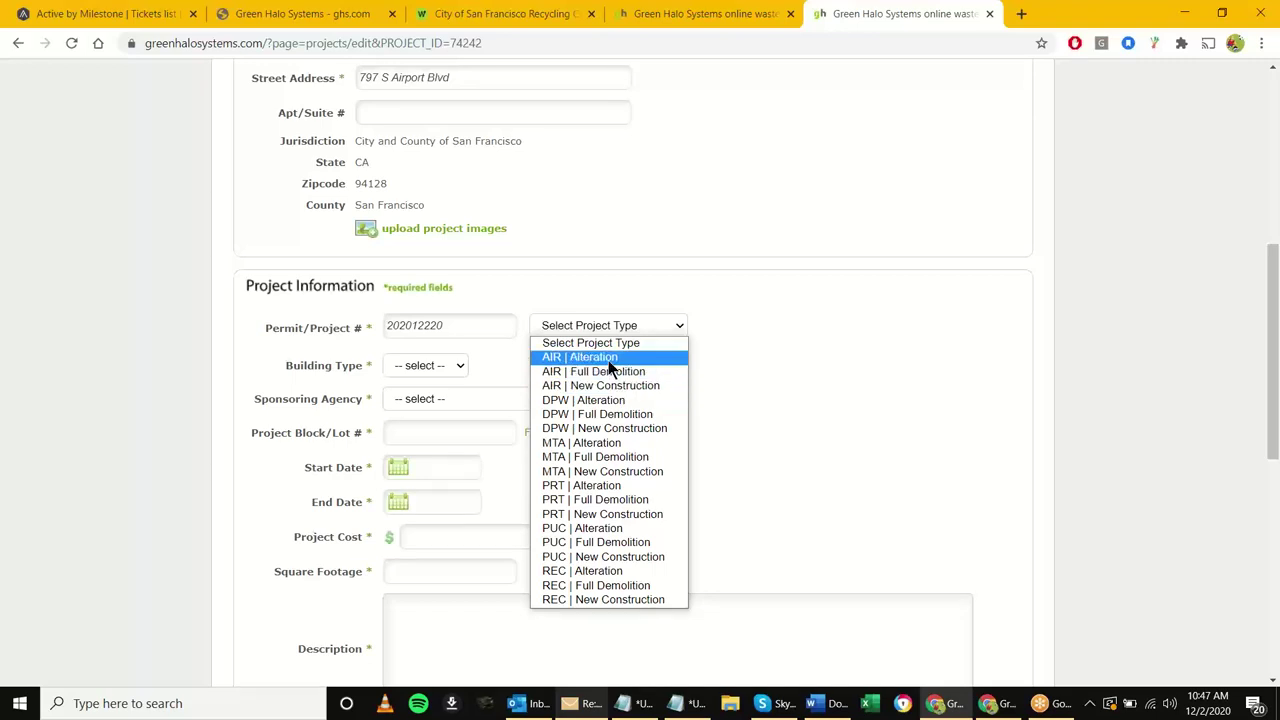
click(608, 358)
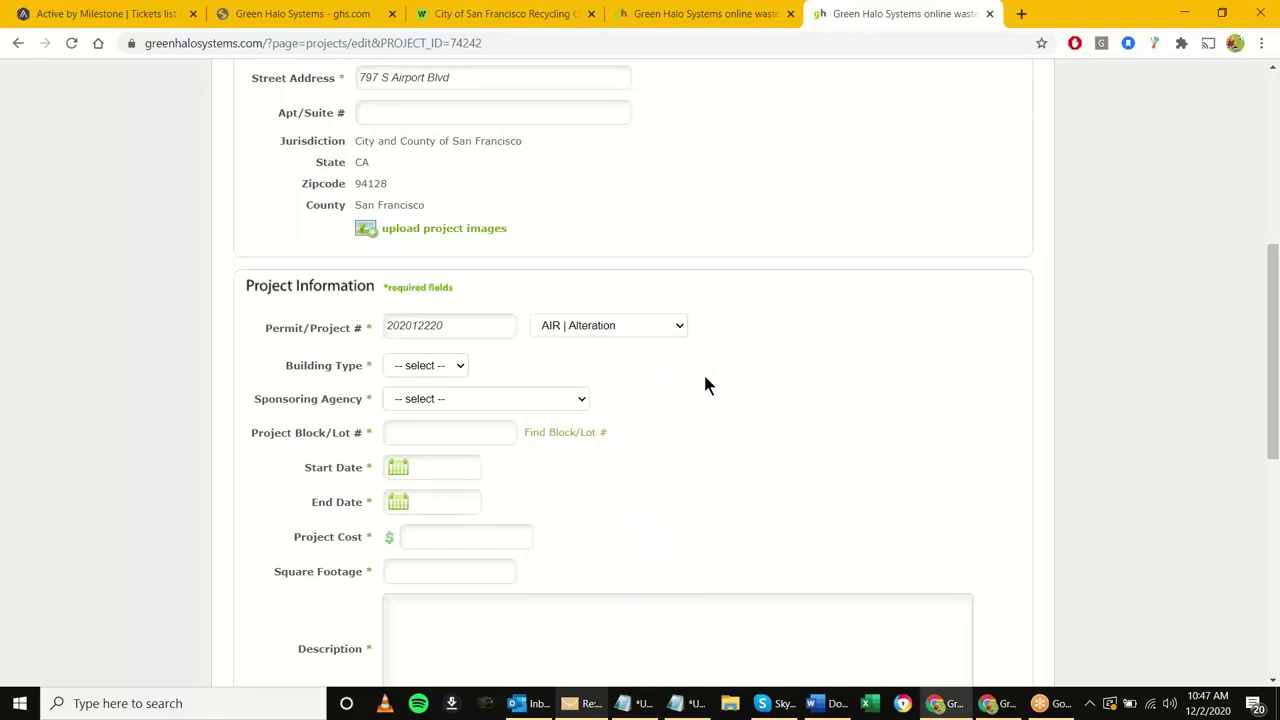
scroll(620, 215, down, 1)
click(619, 215)
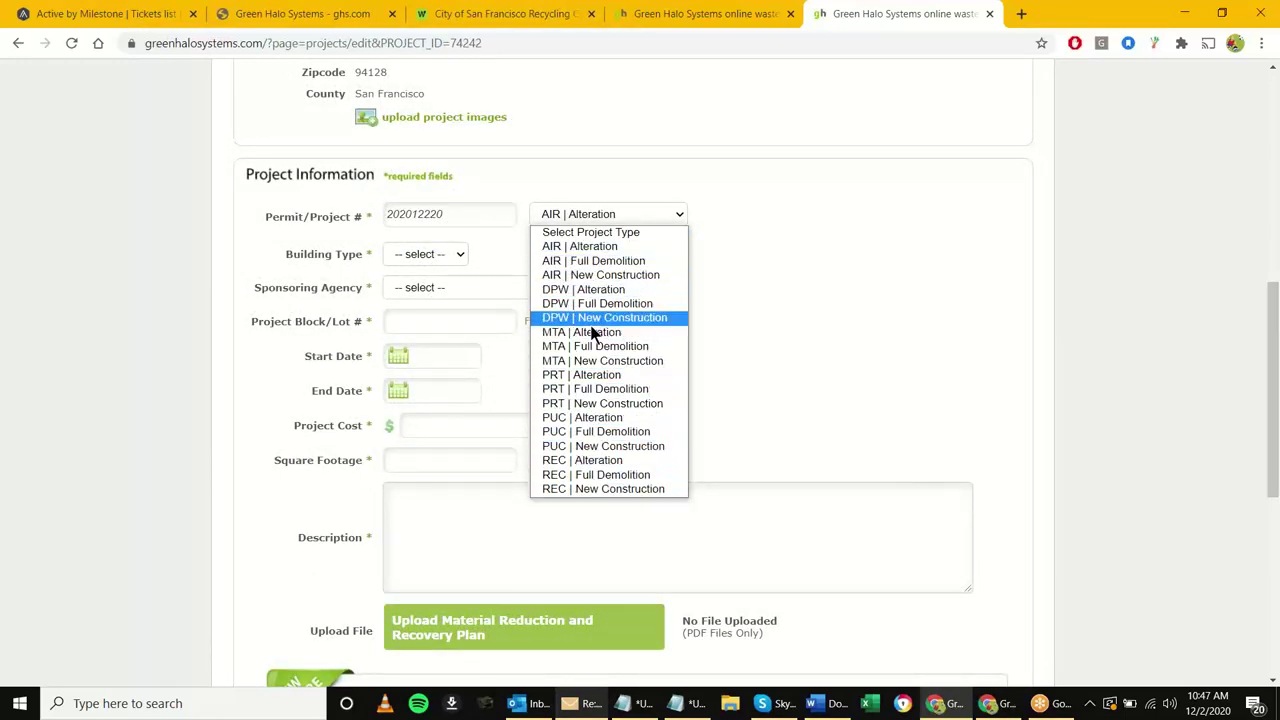
click(770, 311)
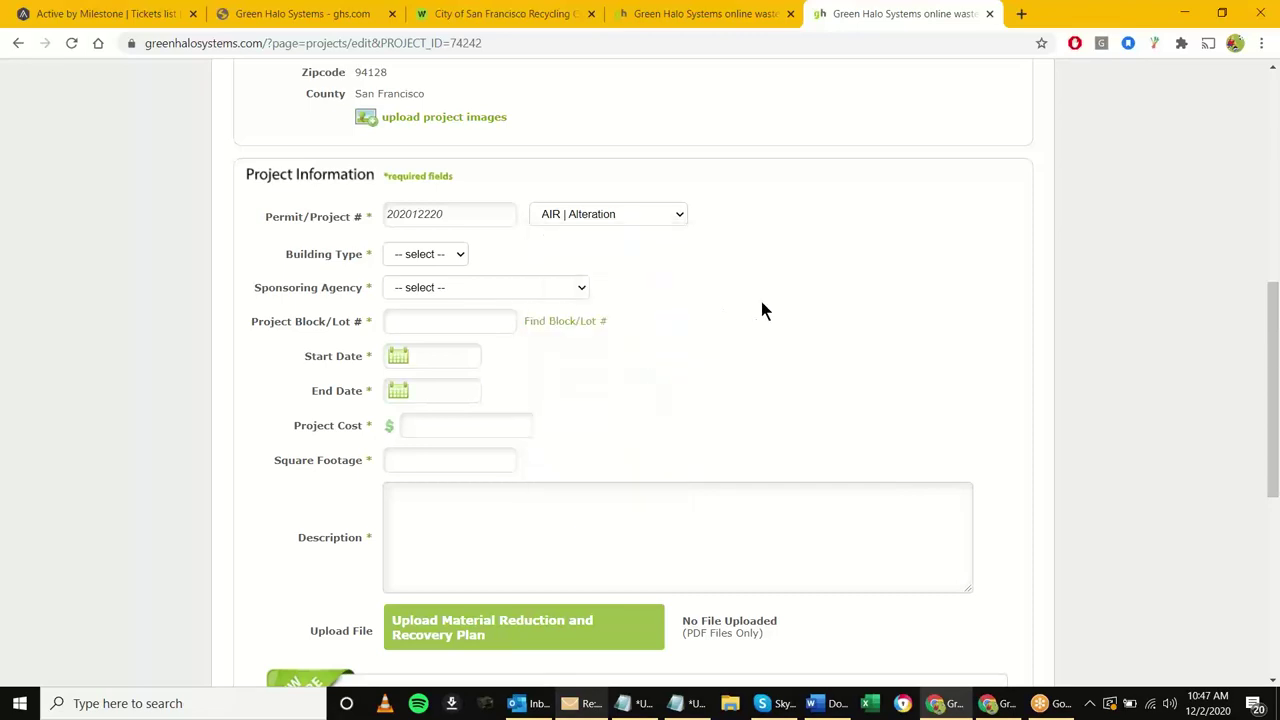
Set Building Type to Municipal and Sponsoring Agency to AIR Airport Commission.
click(451, 251)
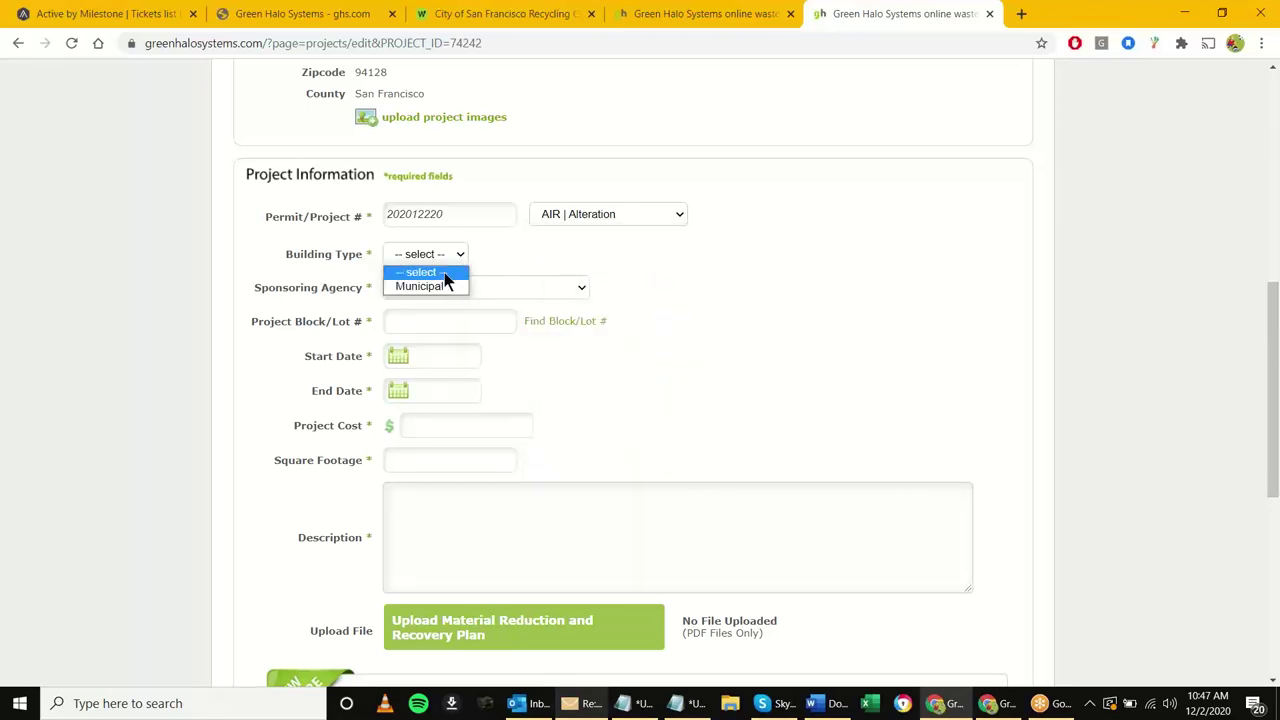
click(443, 284)
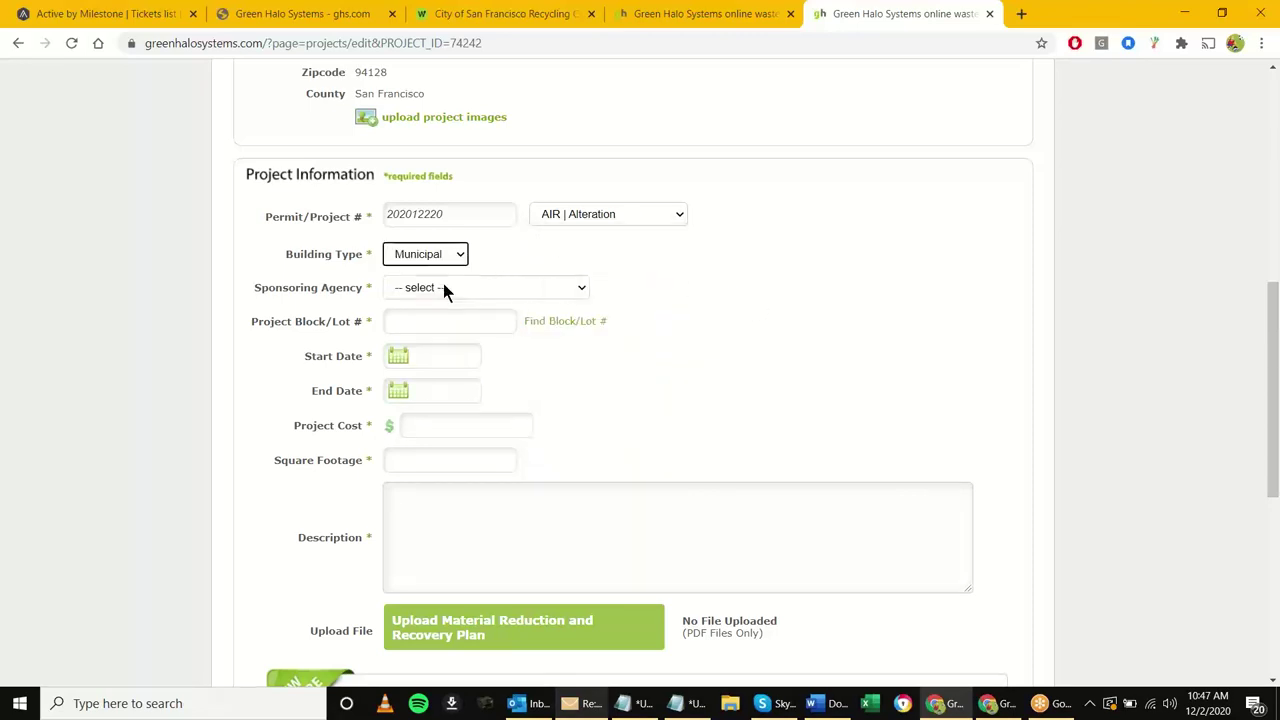
click(514, 254)
click(574, 290)
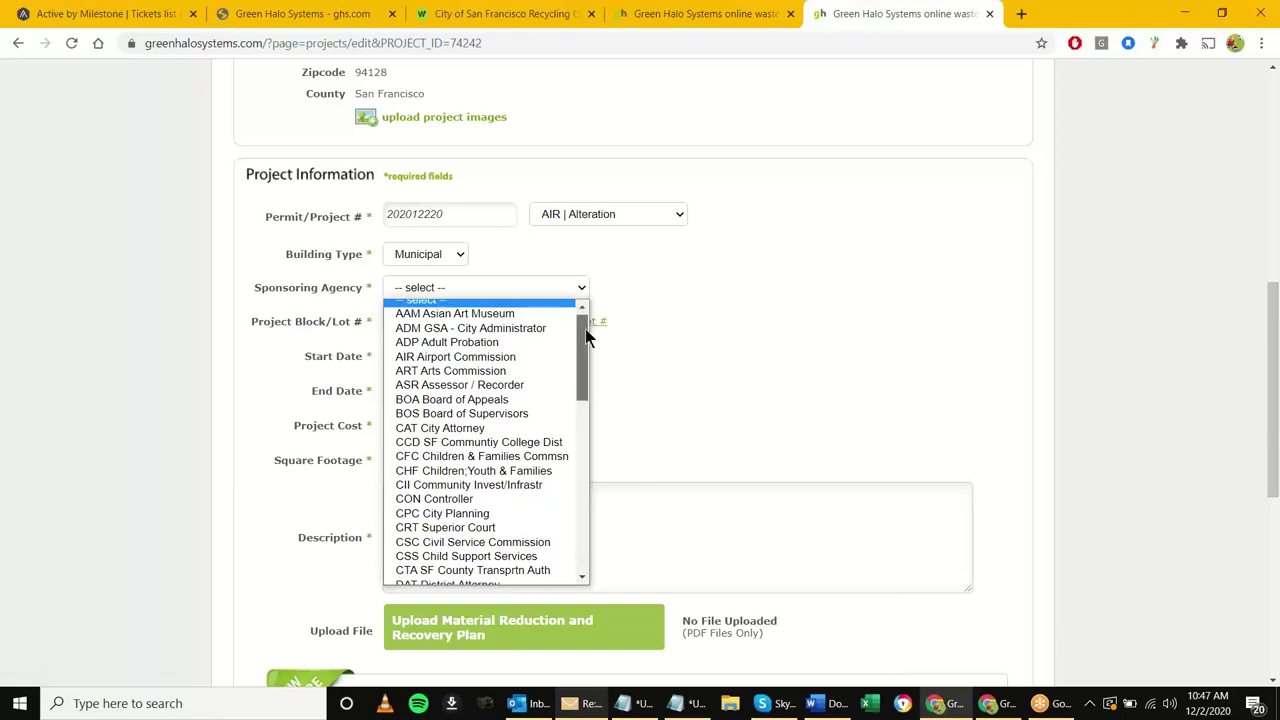
mouse_move(585, 330)
mouse_down()
mouse_move(595, 502)
mouse_move(592, 319)
mouse_up()
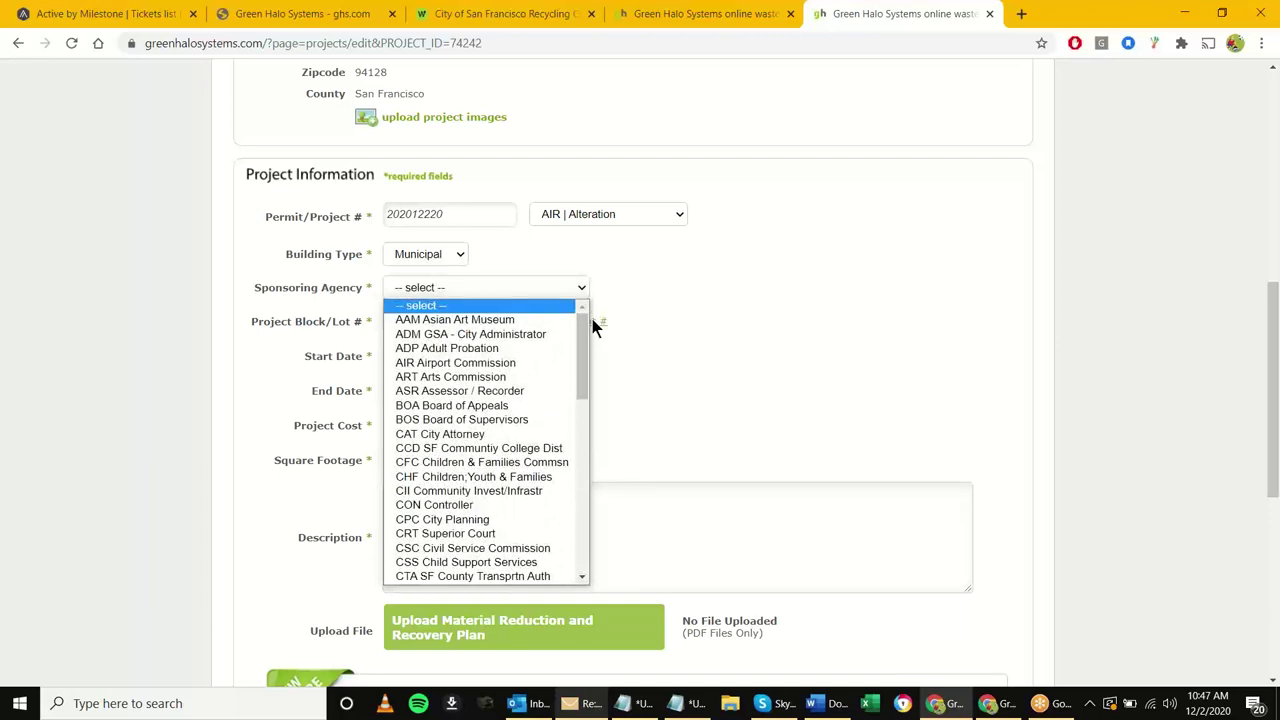
click(451, 364)
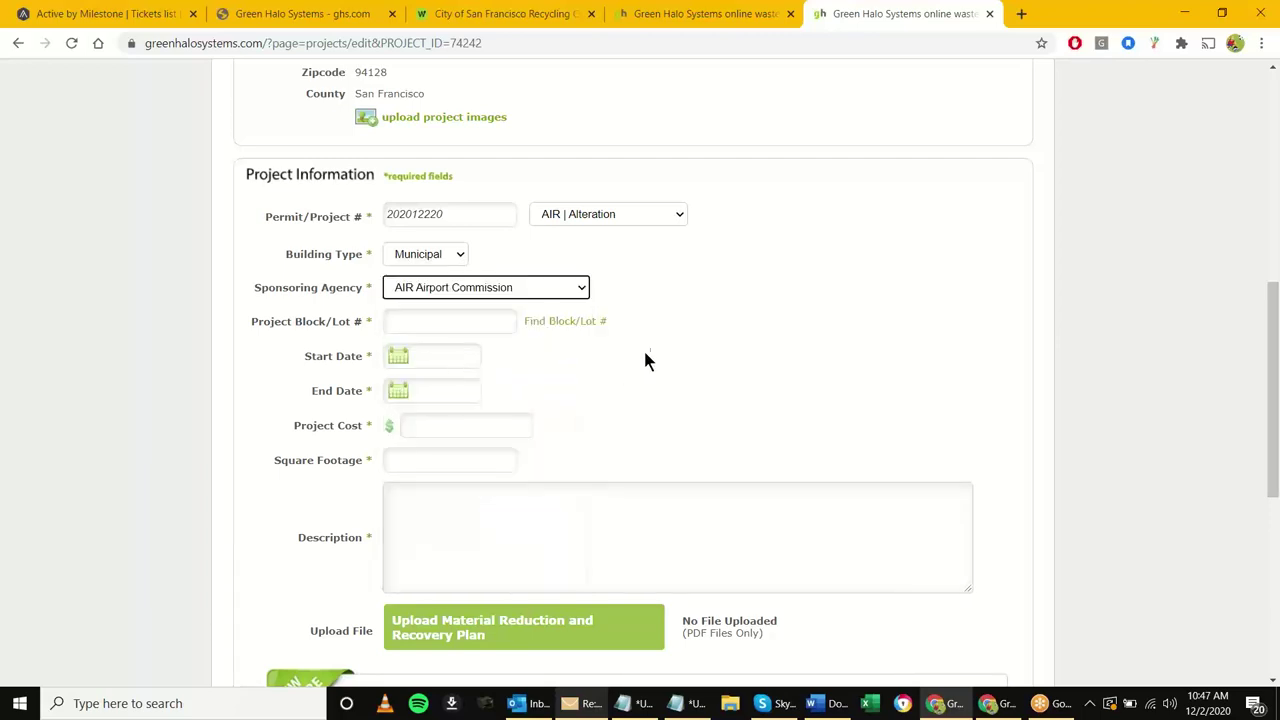
key(Tab)
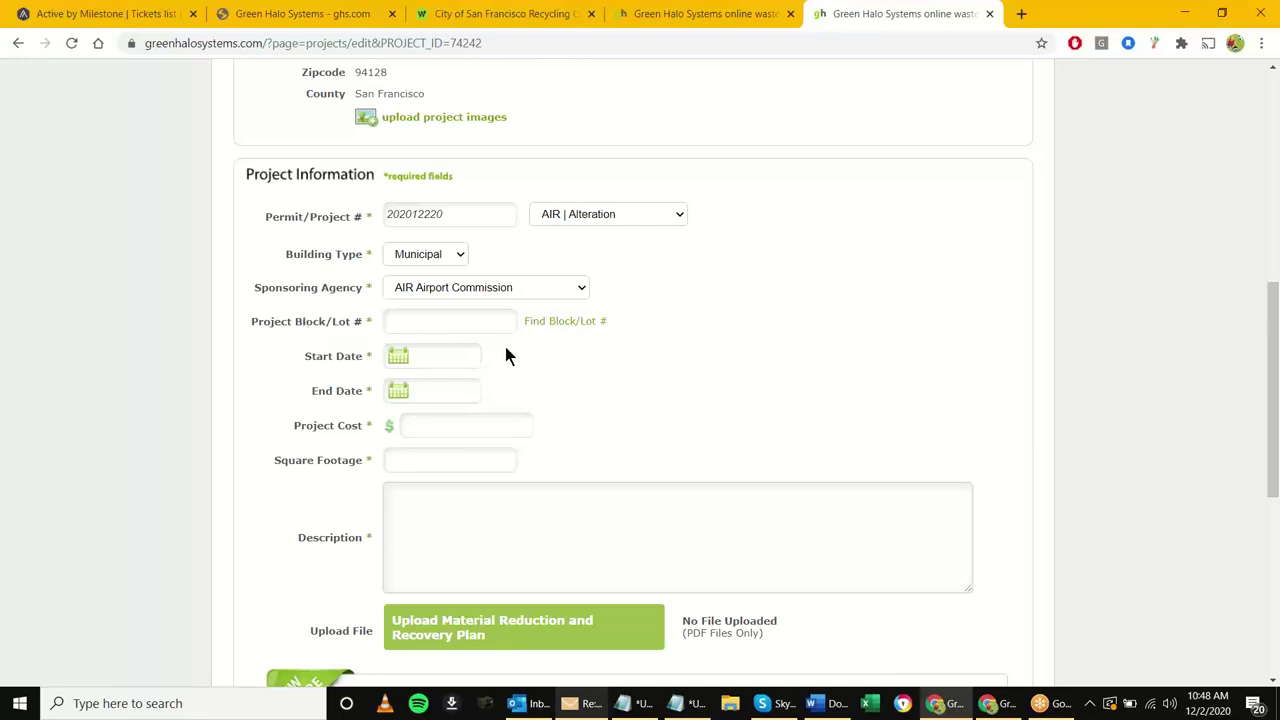
Enter SFO as the Project Block/Lot #.
click(426, 321)
text(SFC)
click(580, 364)
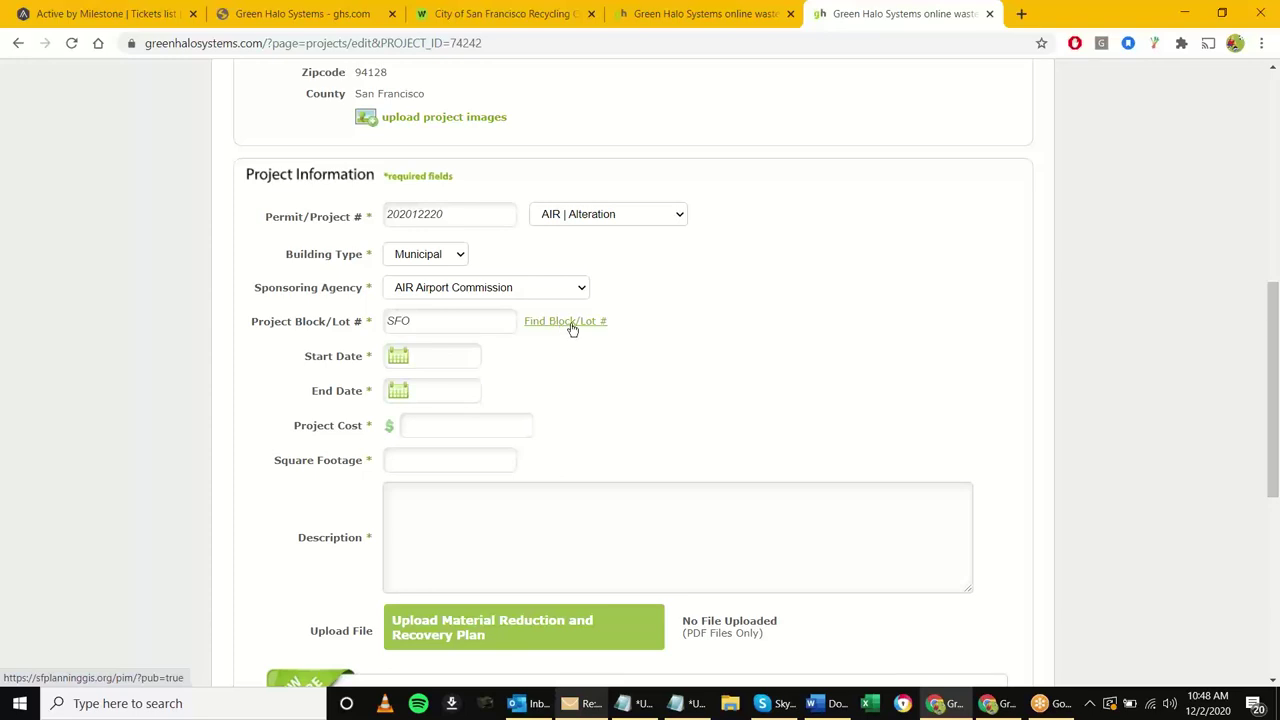
click(558, 321)
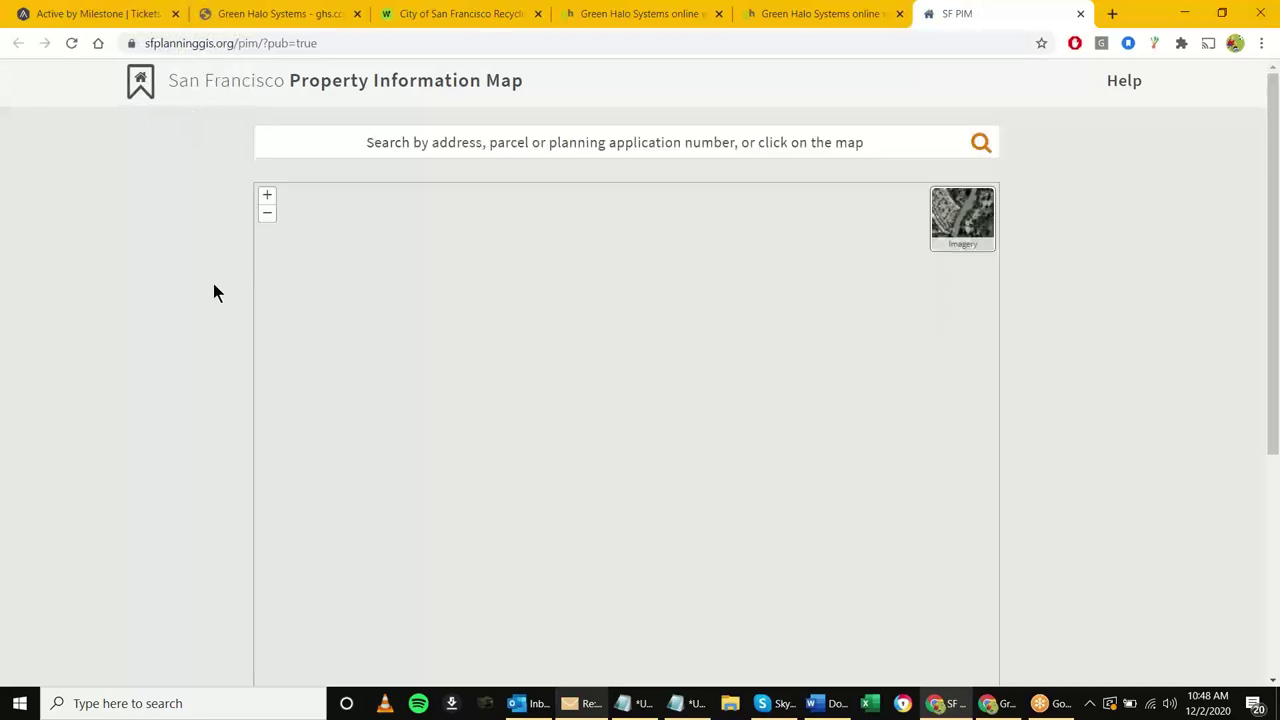
scroll(155, 312, down, 1)
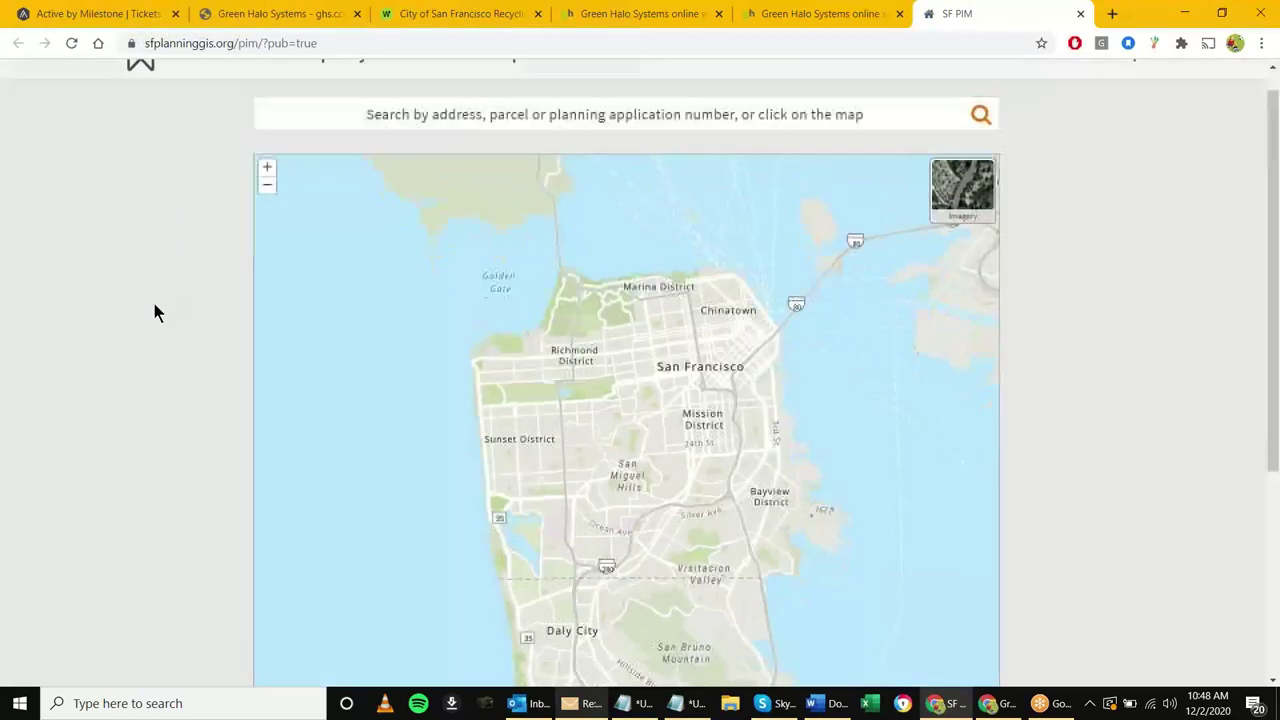
scroll(155, 312, down, 1)
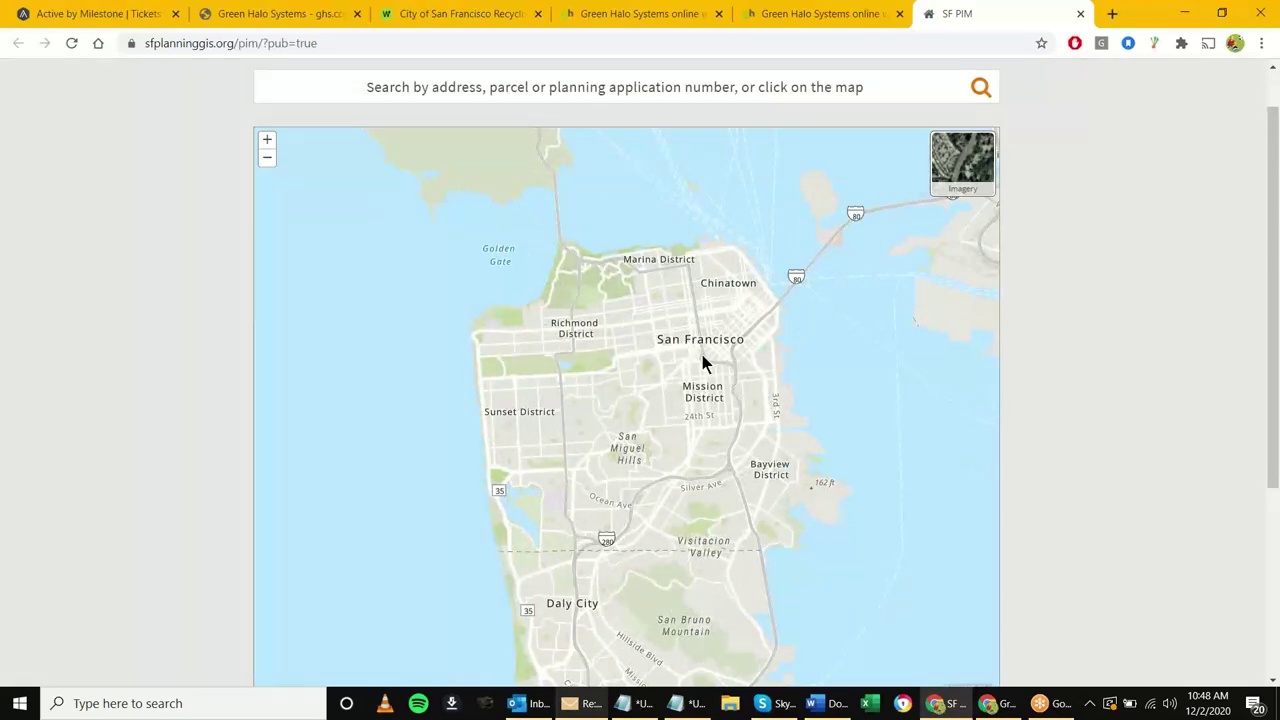
scroll(704, 362, up, 2)
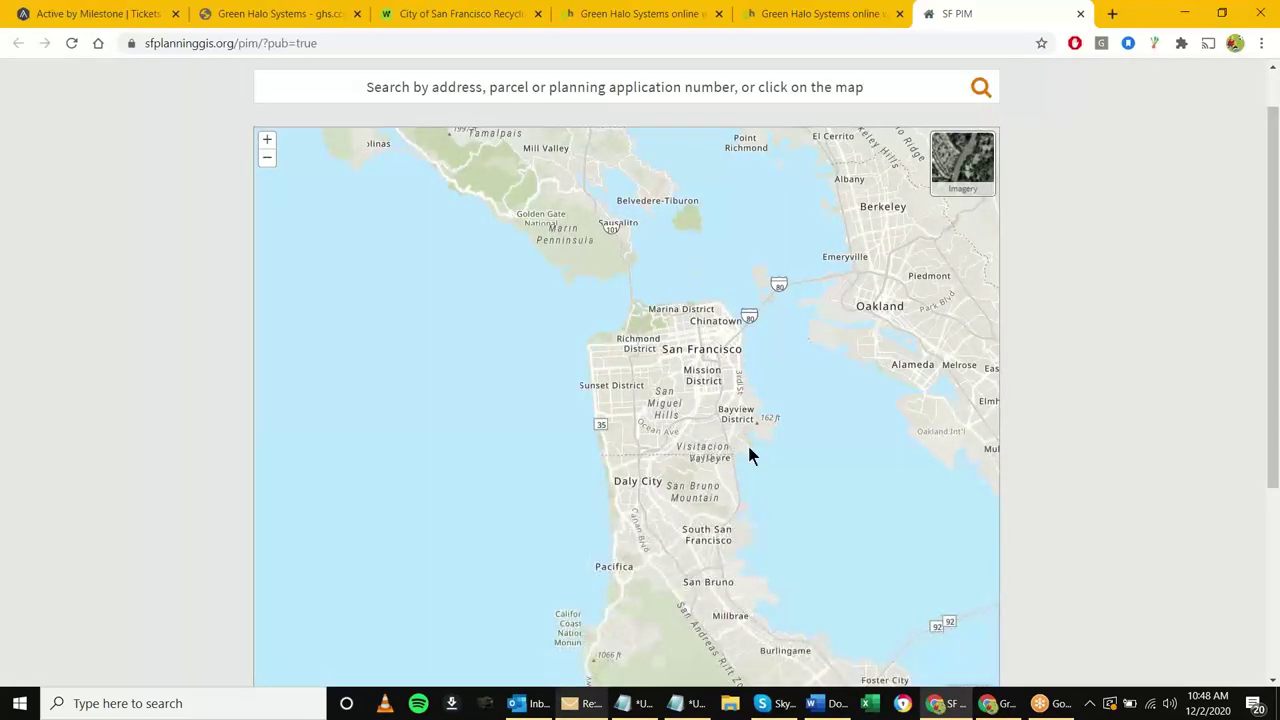
Close the property map and pick November 2, 2020 as the Start Date.
middle_click(991, 16)
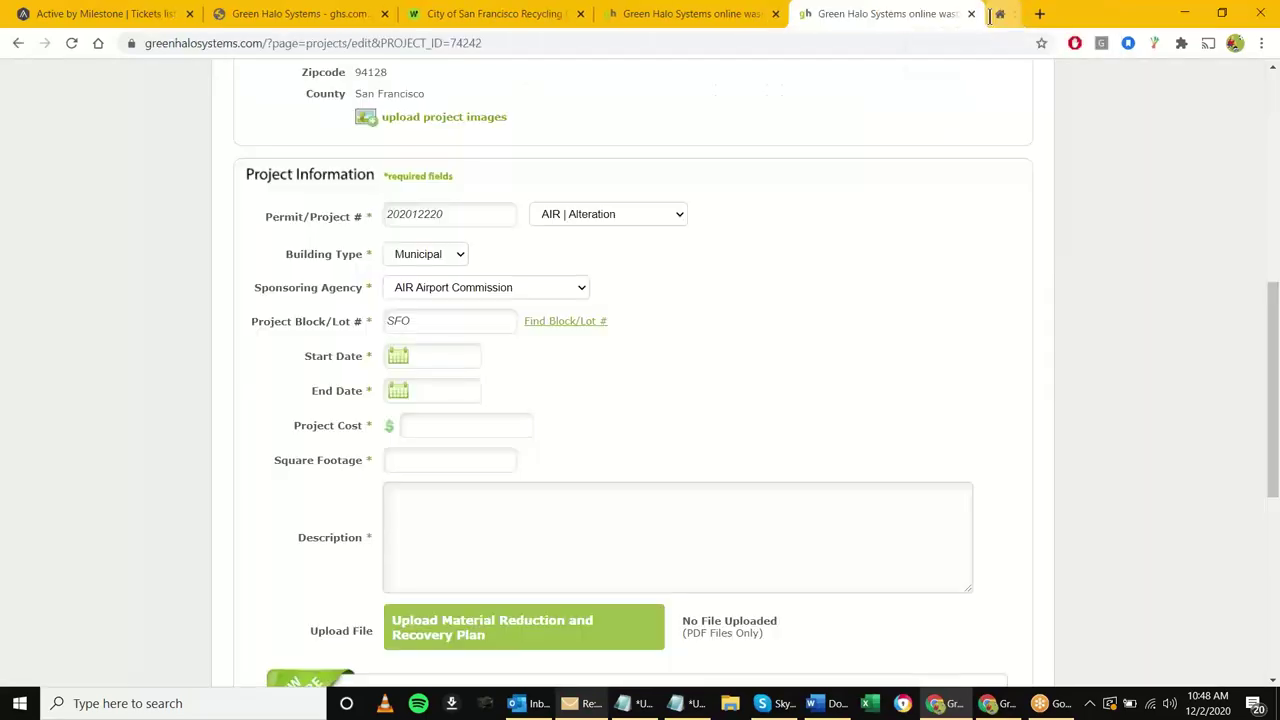
scroll(608, 425, down, 1)
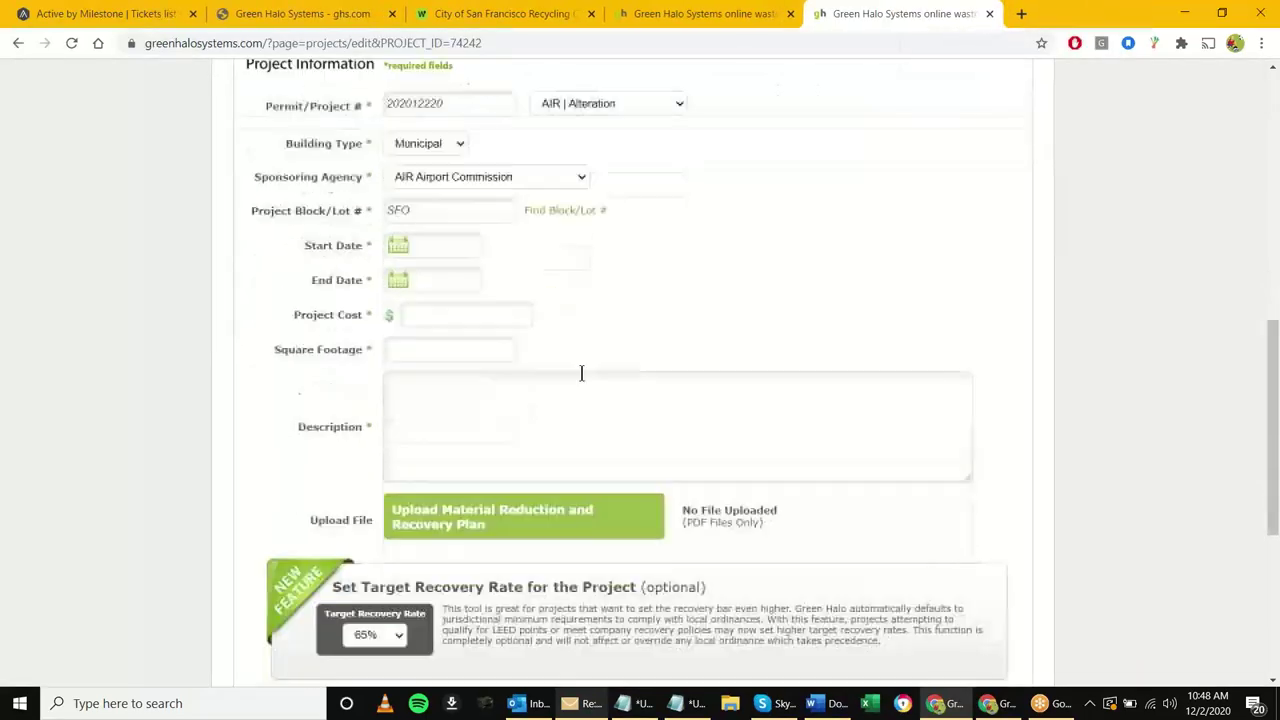
click(438, 251)
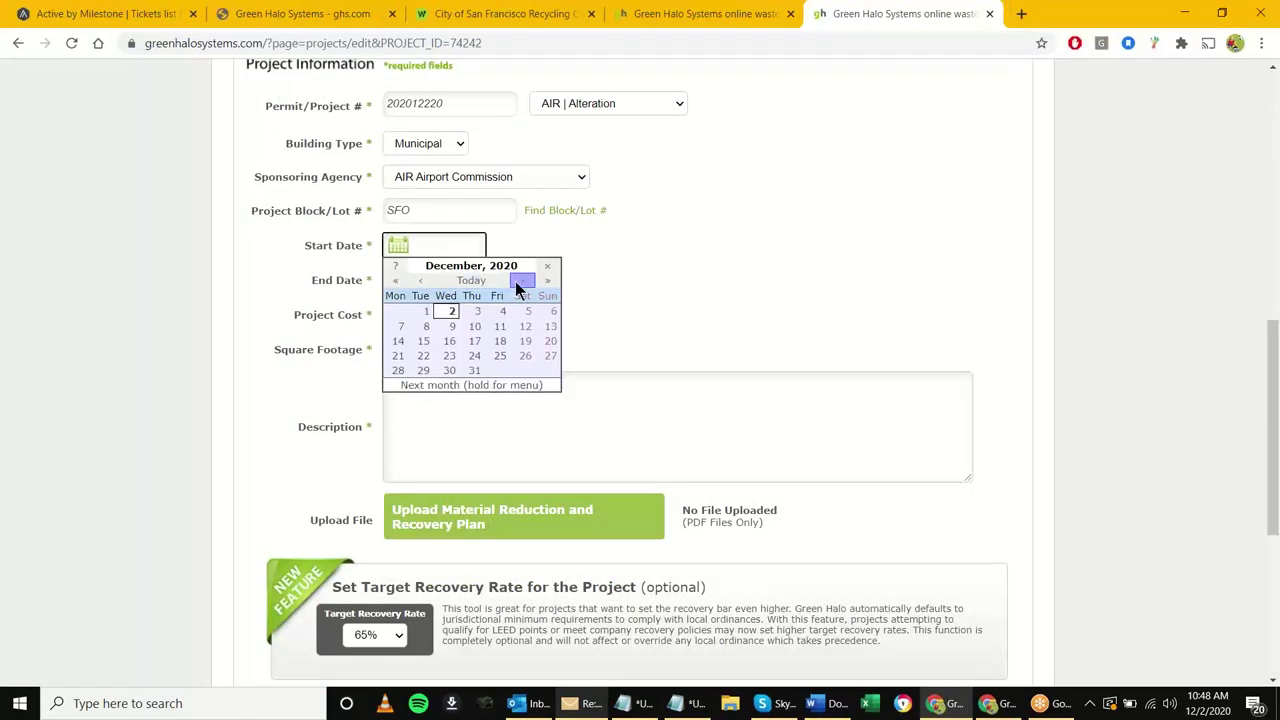
click(422, 281)
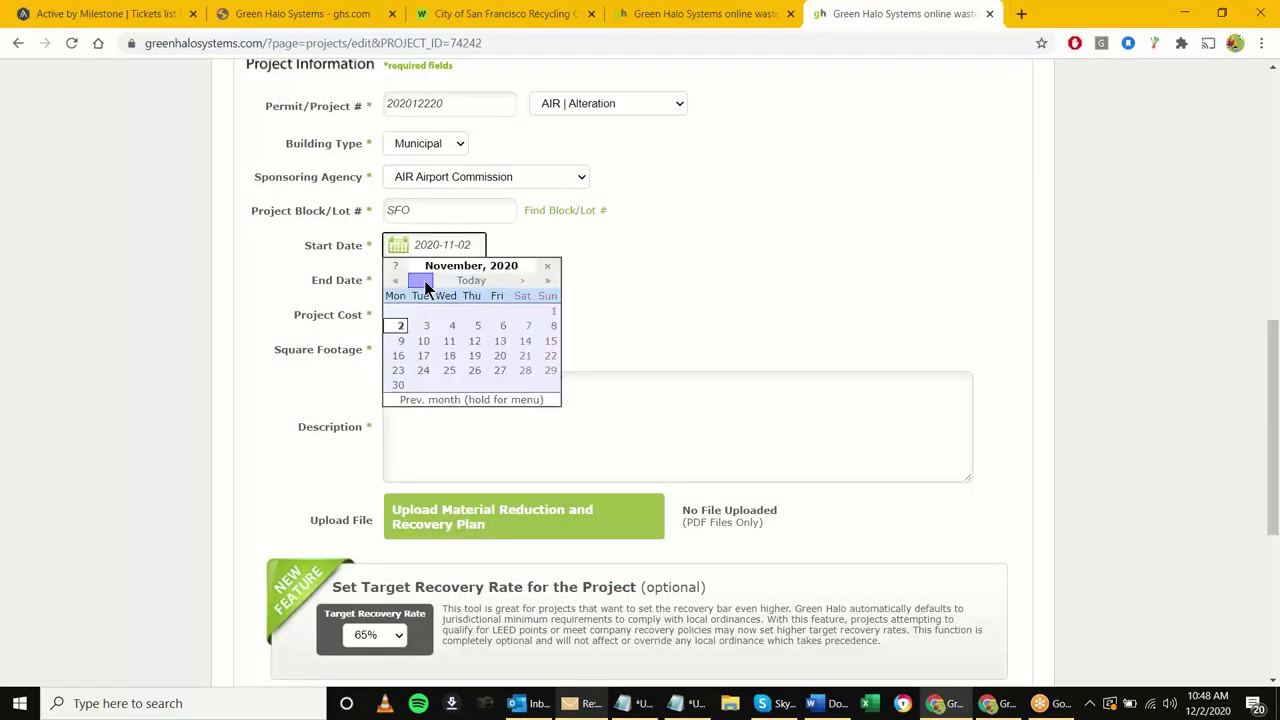
click(402, 327)
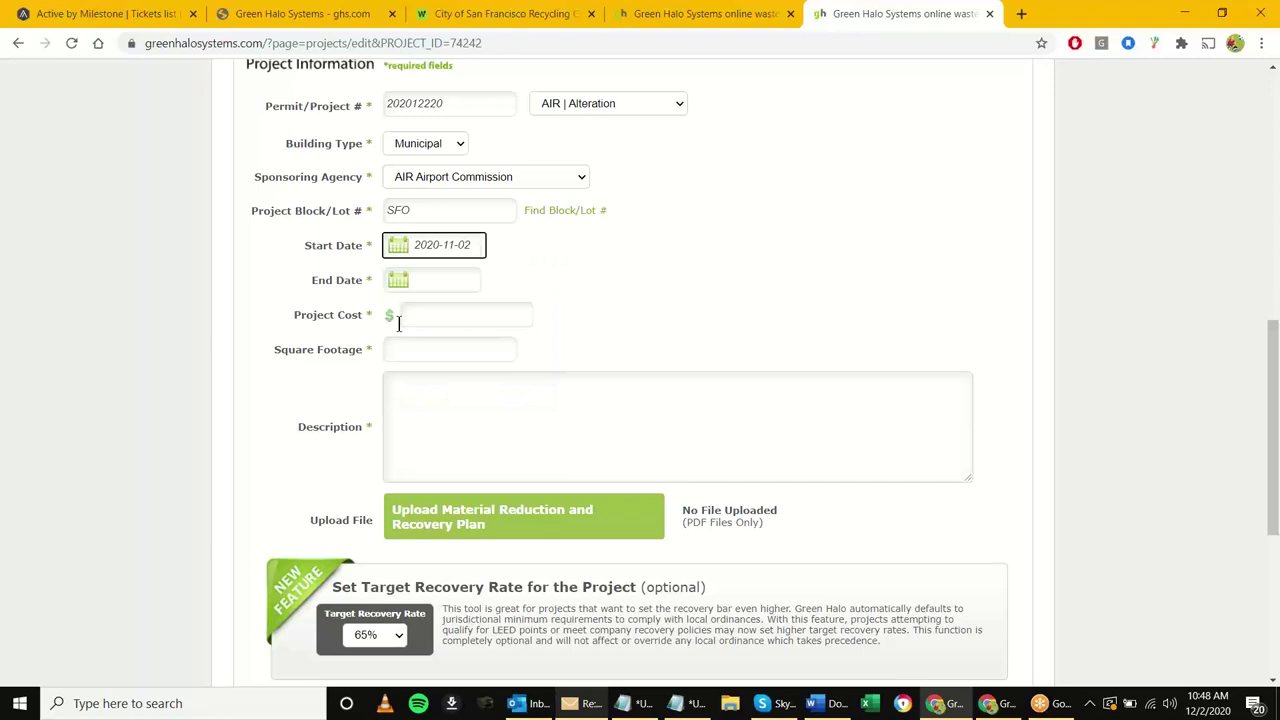
Pick December 31, 2021 as the End Date from the calendar.
click(455, 284)
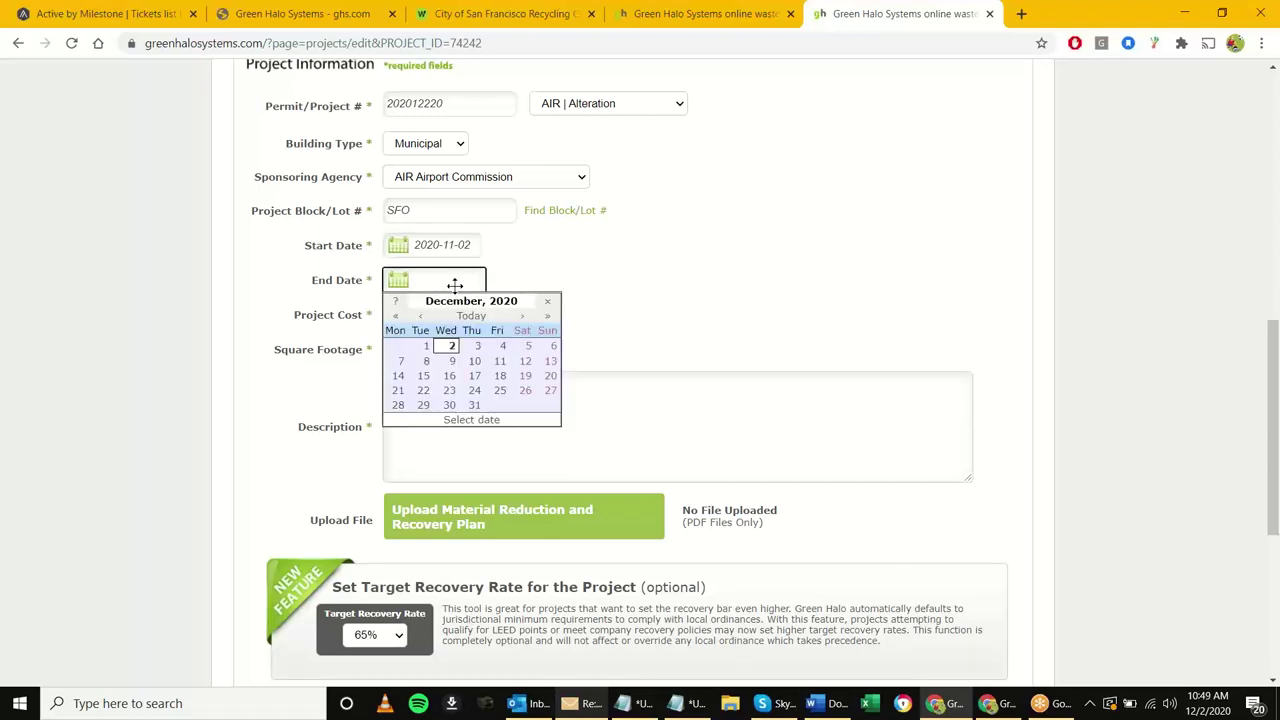
click(546, 318)
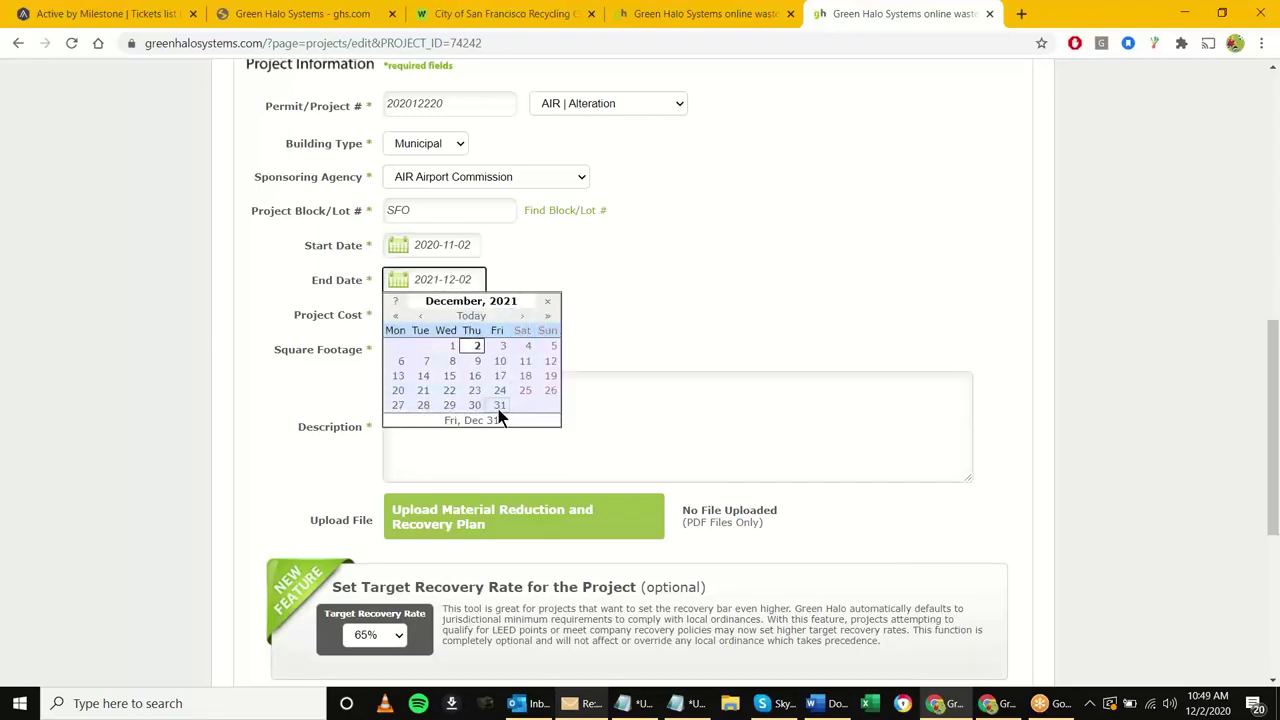
click(497, 406)
click(581, 332)
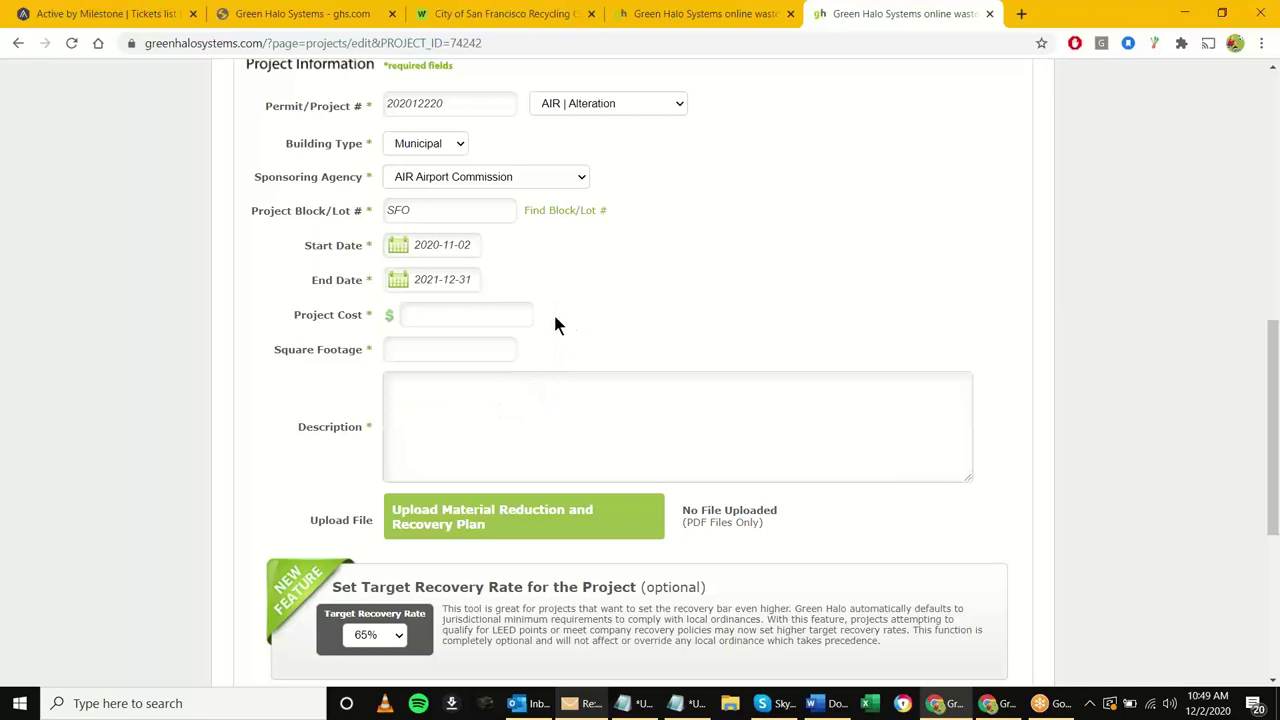
Enter a Project Cost of 1,000,000 and a Square Footage of 3,000.
click(413, 318)
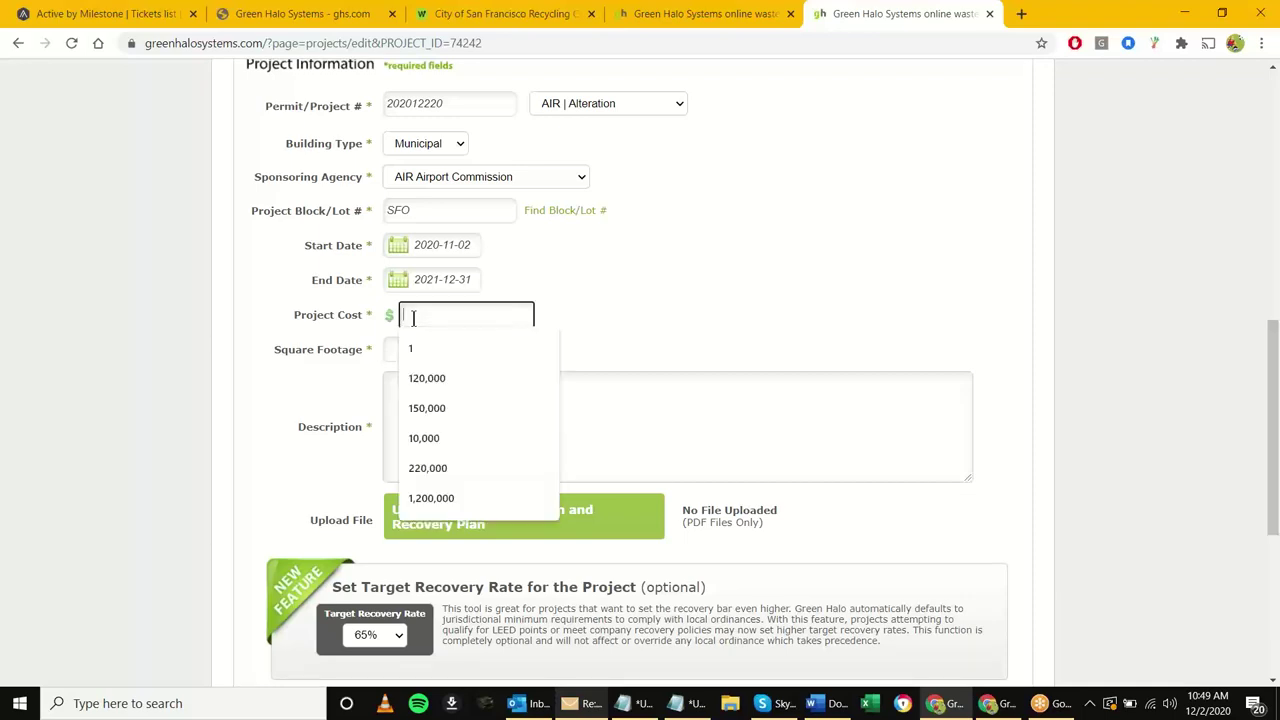
text(1000000)
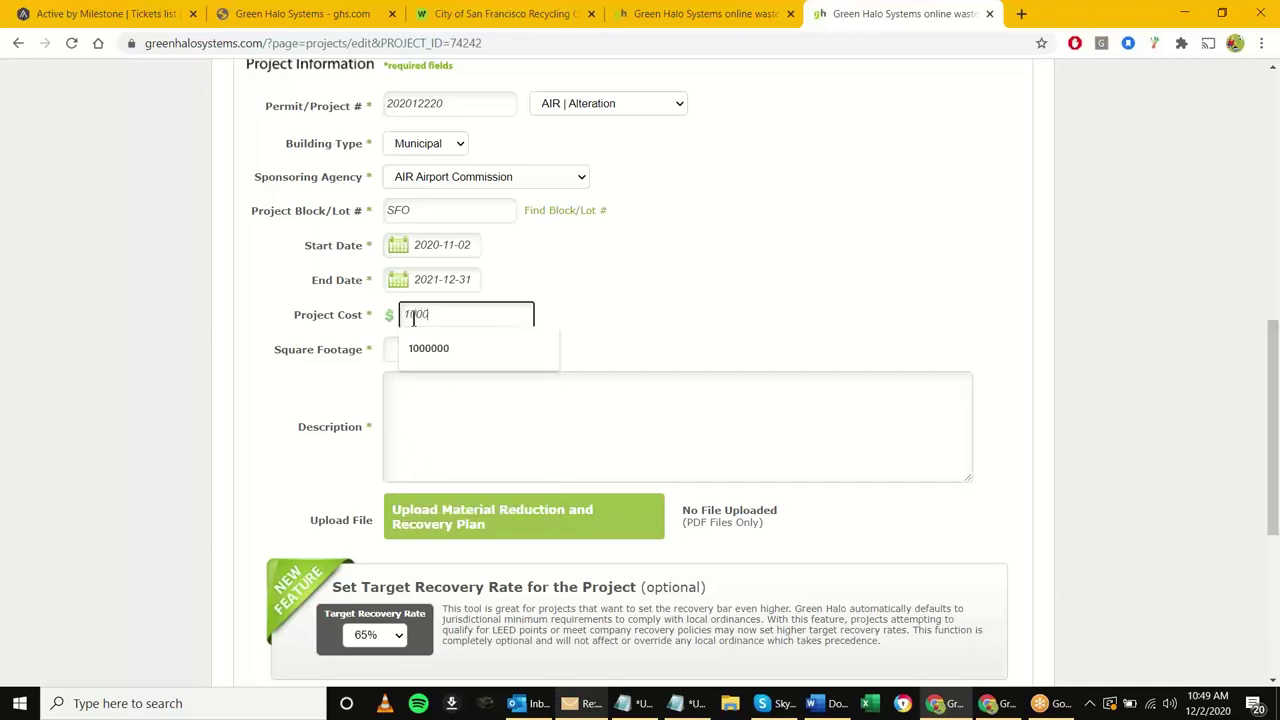
click(631, 330)
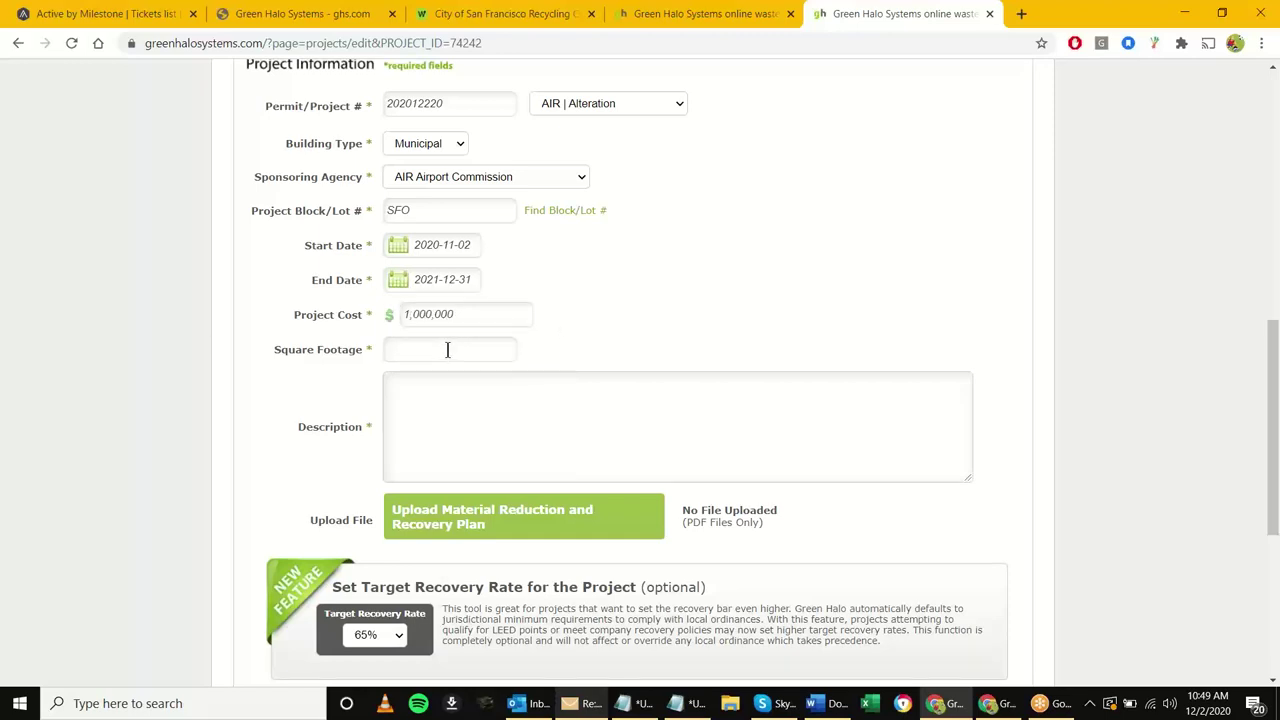
click(447, 349)
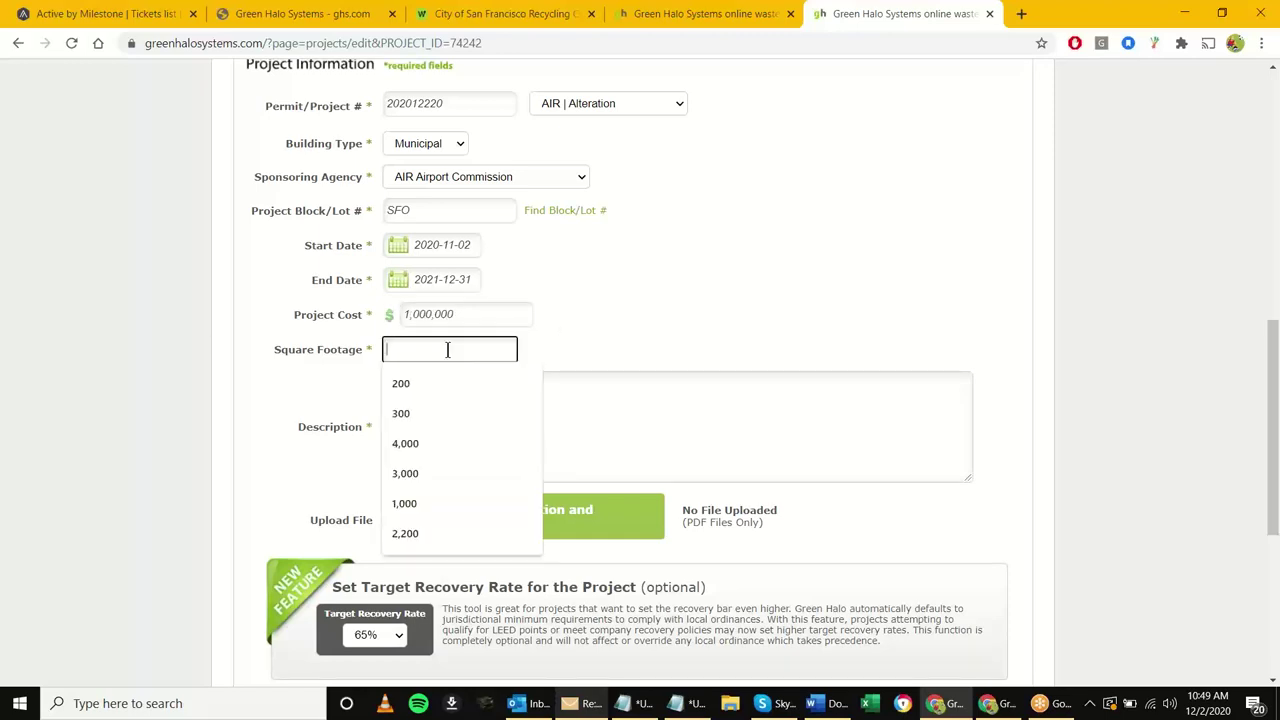
text(3000)
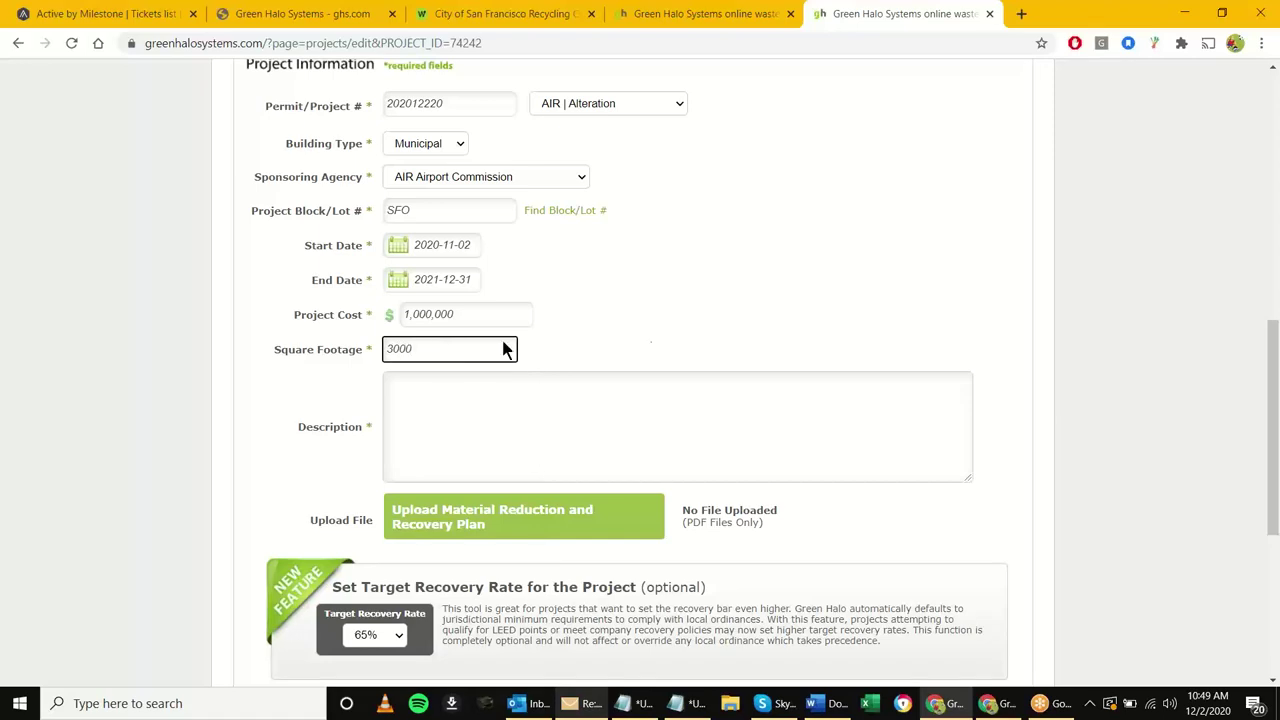
click(628, 340)
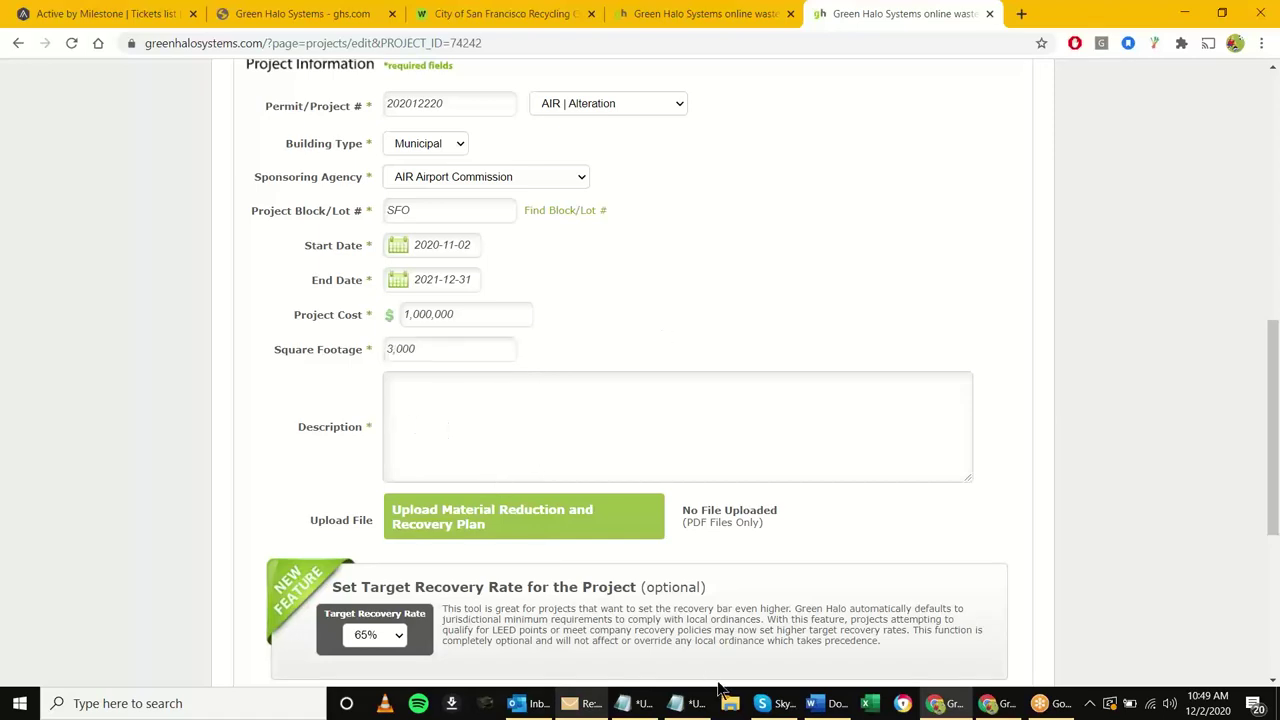
Copy 'Various renovations in terminal ii' from the Word notes into the Description box.
click(830, 705)
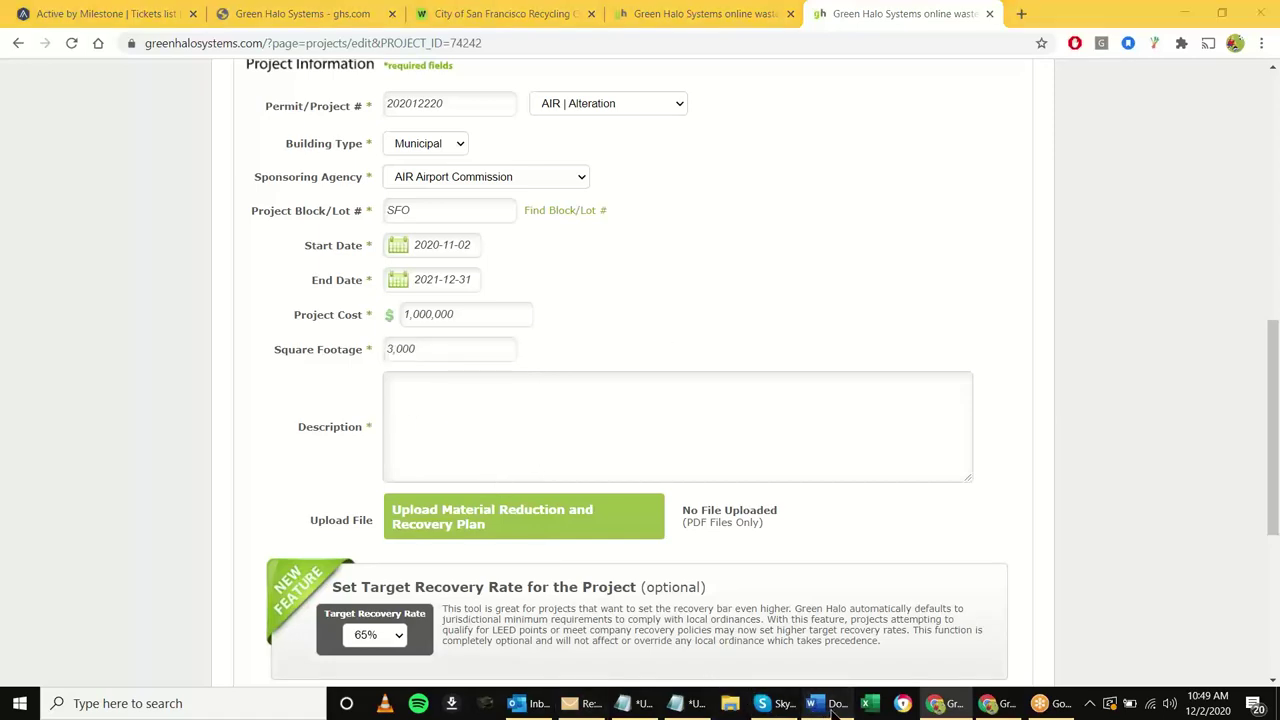
drag(1238, 329, 1068, 333)
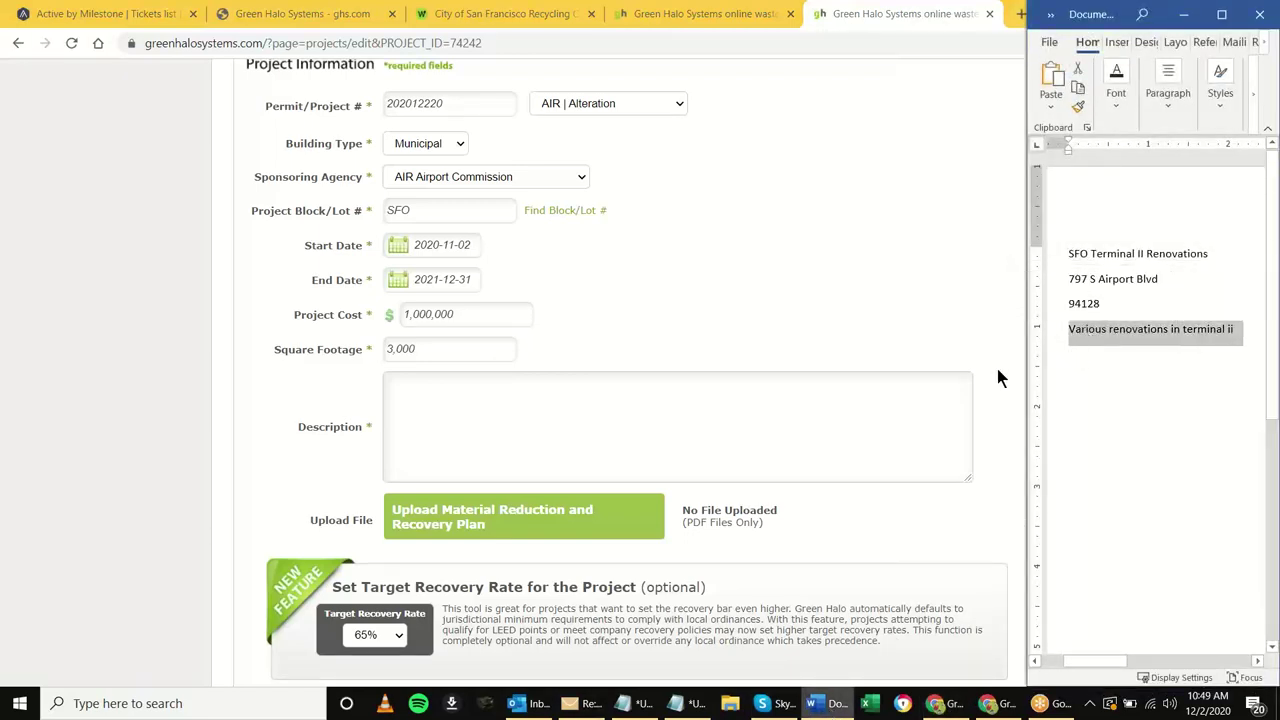
click(1183, 14)
click(606, 443)
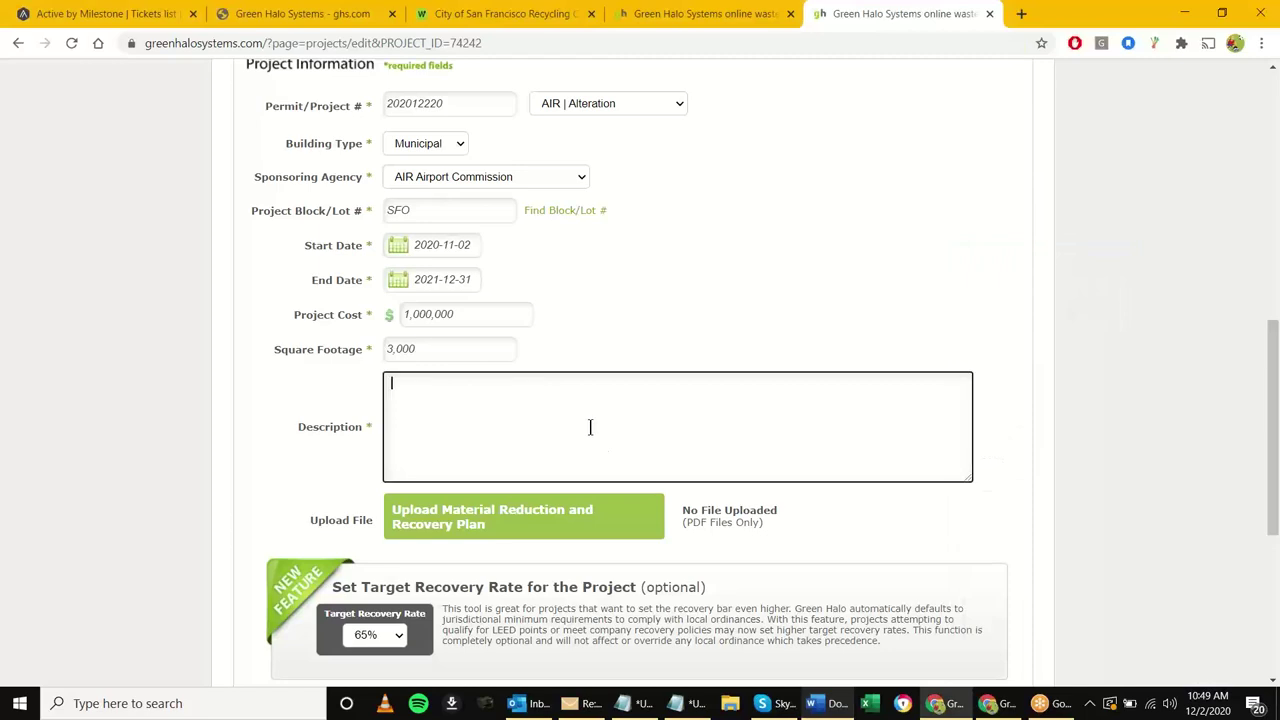
text(Various renovations in terminal ii)
click(715, 325)
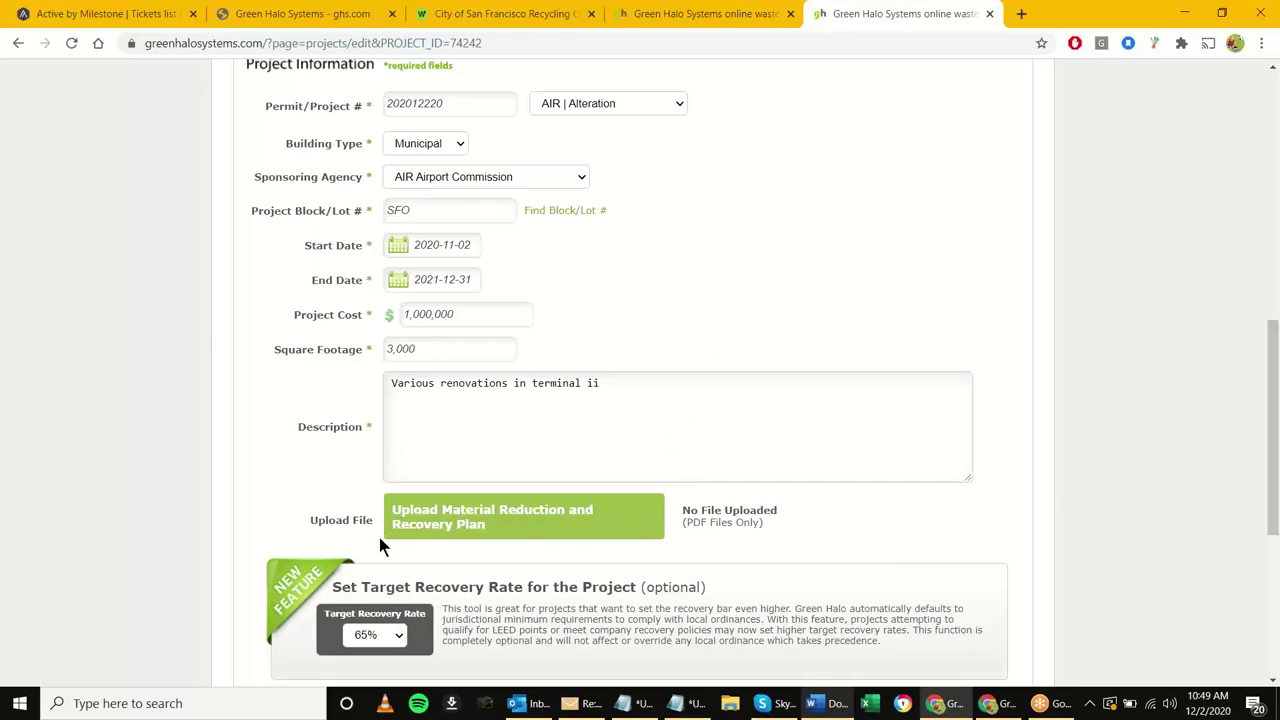
scroll(379, 537, down, 1)
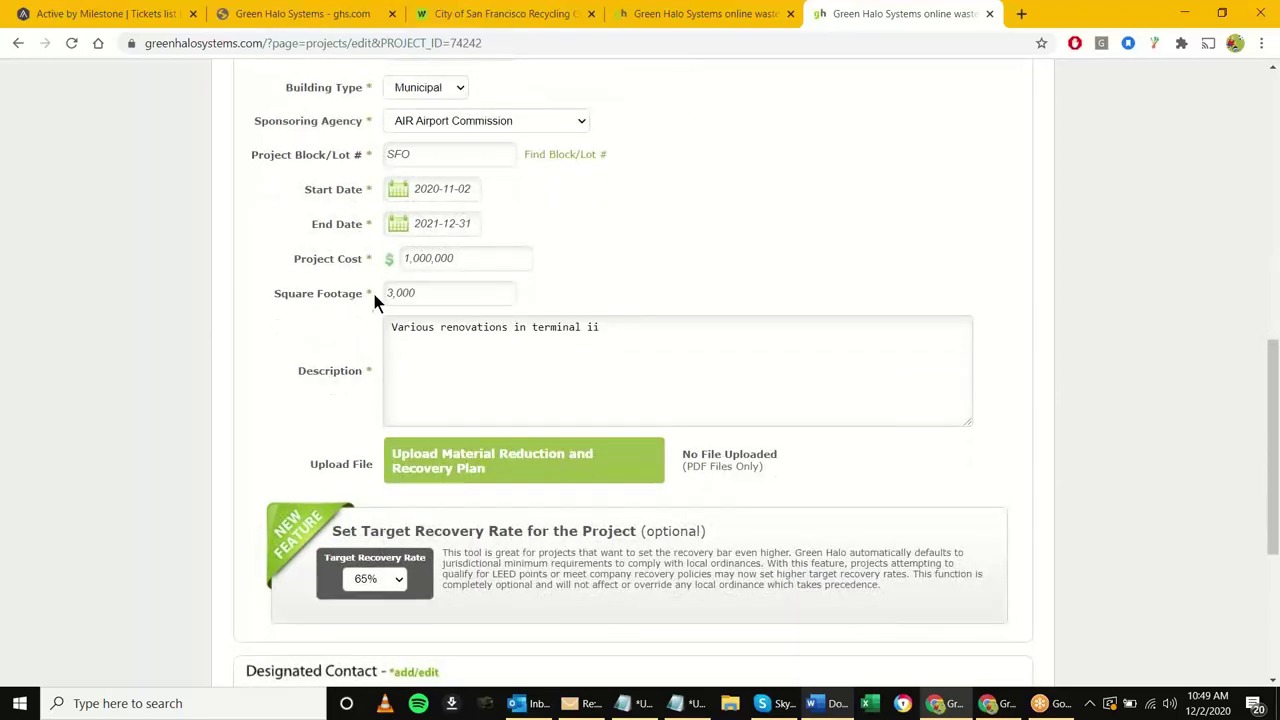
drag(365, 293, 557, 306)
click(557, 299)
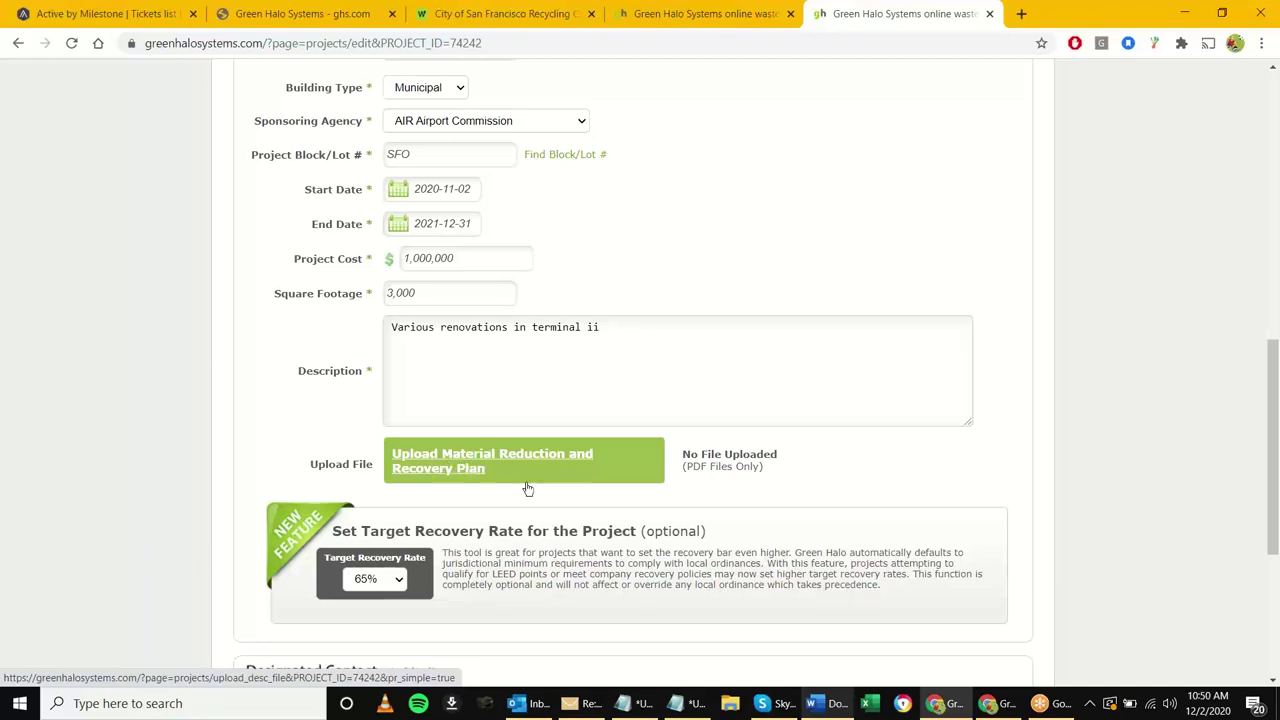
scroll(531, 477, down, 3)
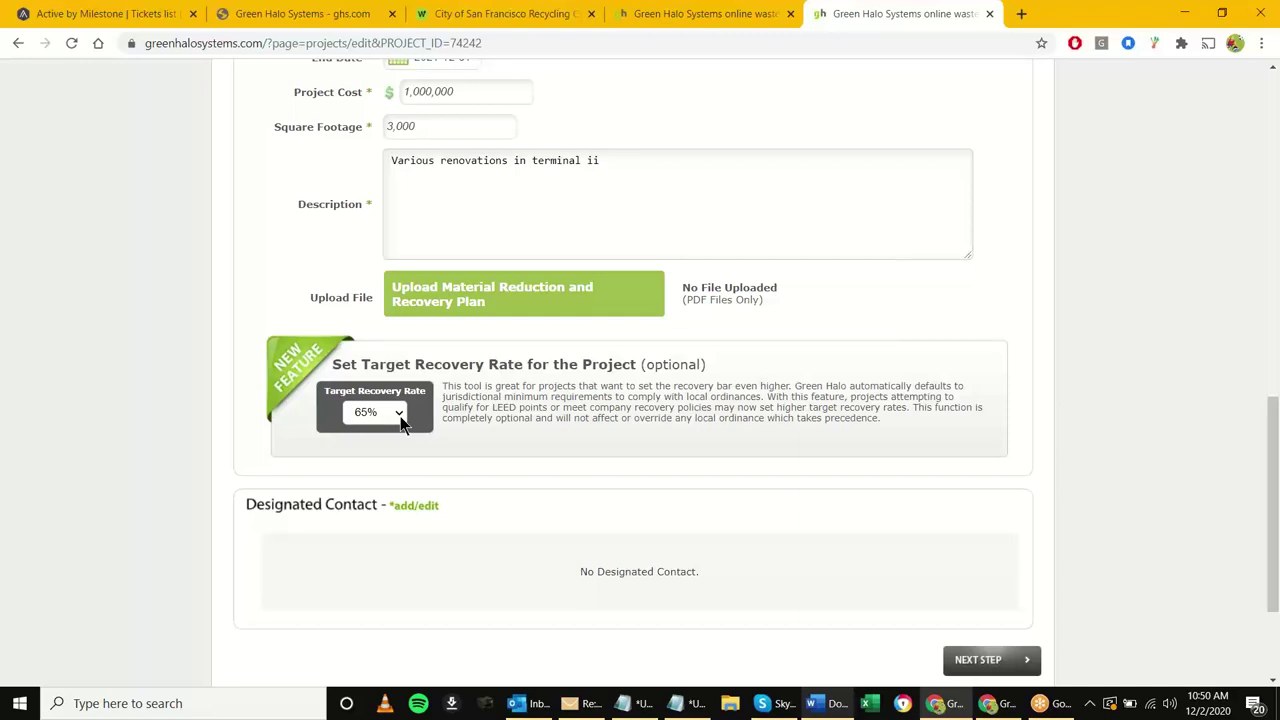
click(400, 416)
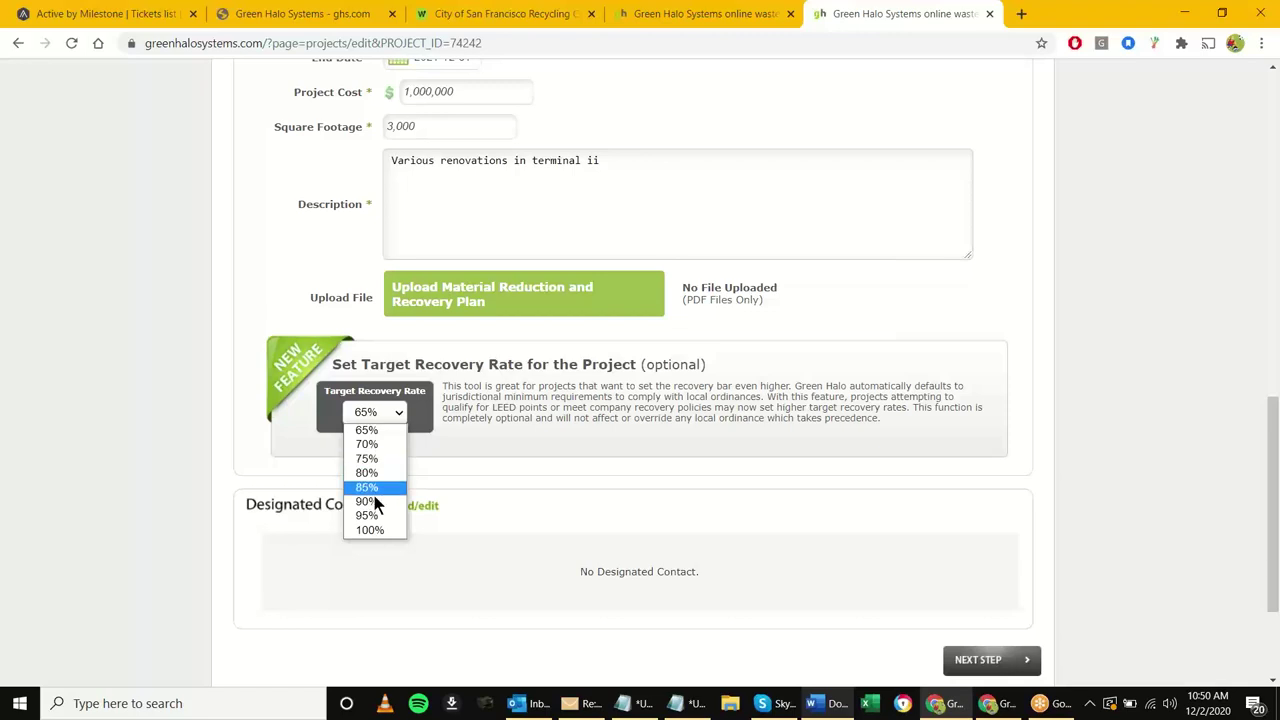
click(395, 413)
click(453, 476)
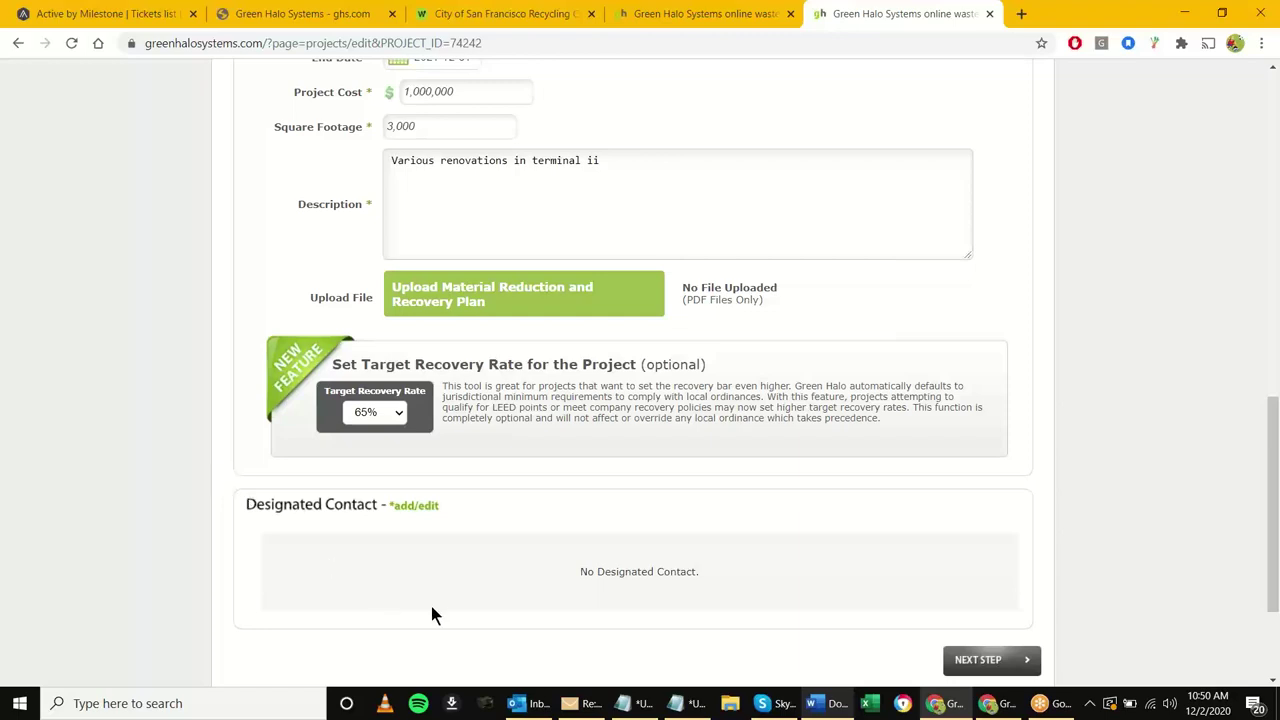
Browse the list of possible designated contacts, then close it without changes.
click(411, 508)
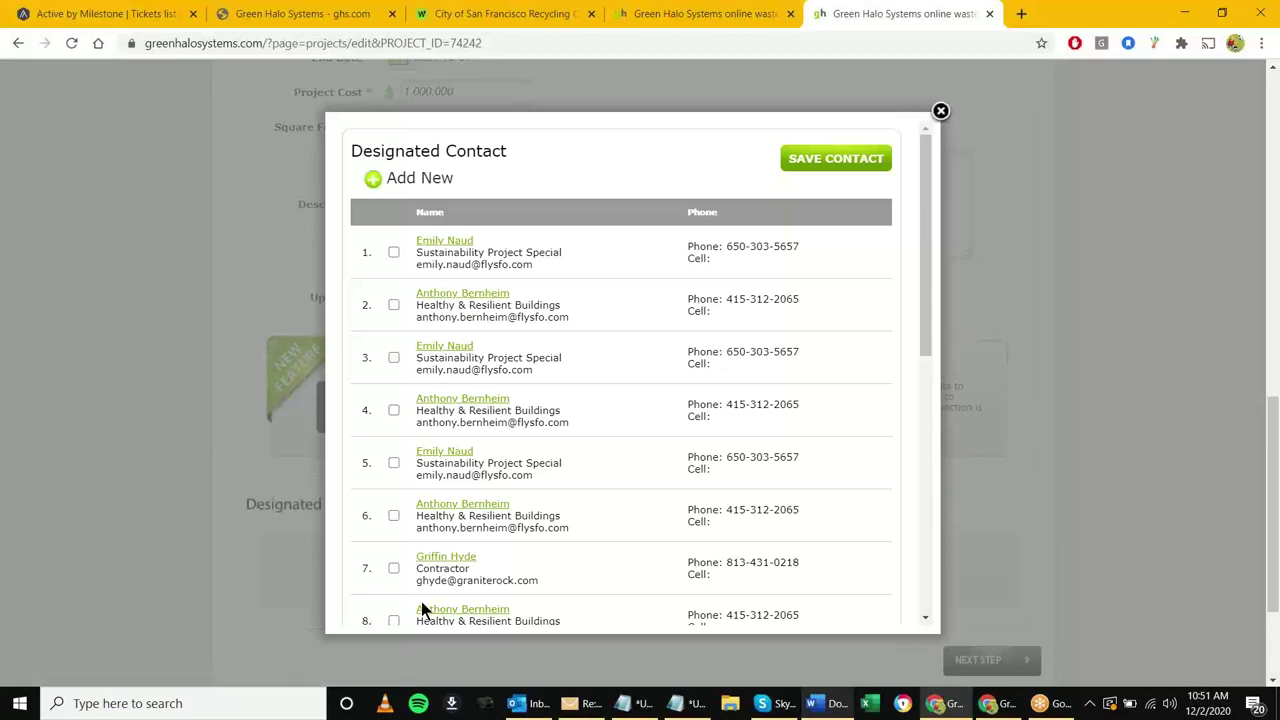
scroll(680, 390, down, 4)
scroll(680, 455, down, 2)
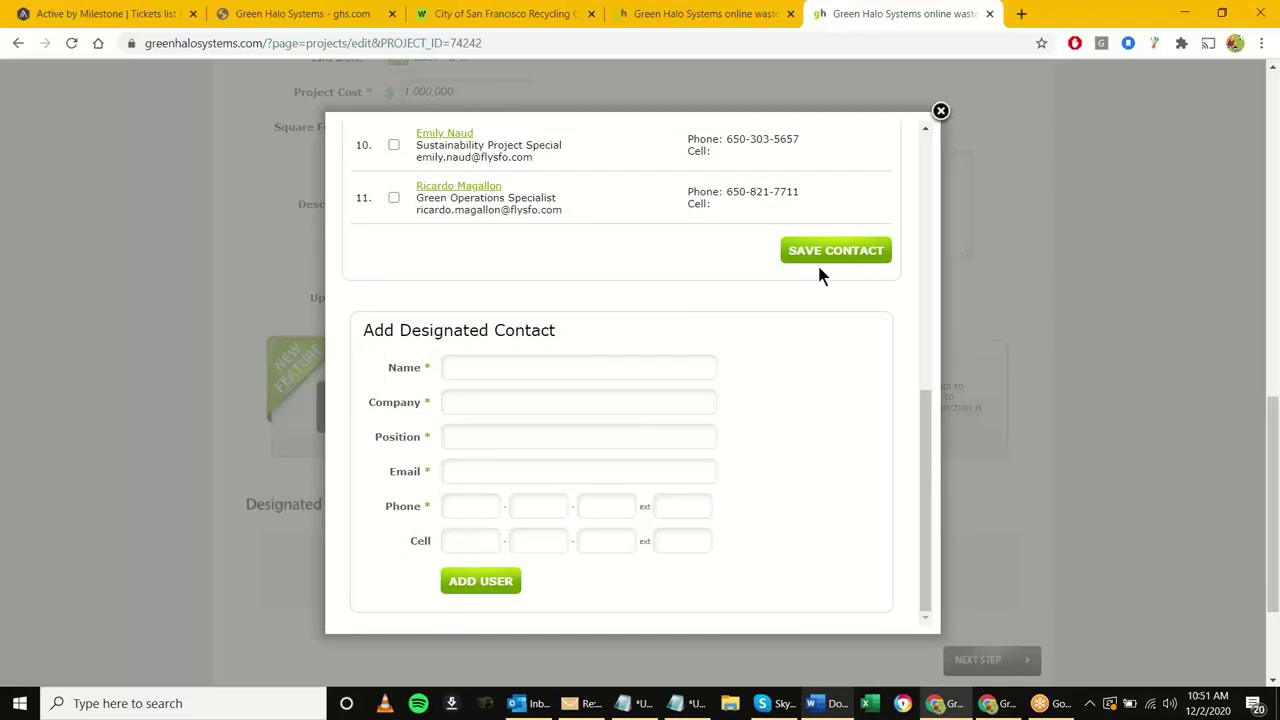
click(940, 111)
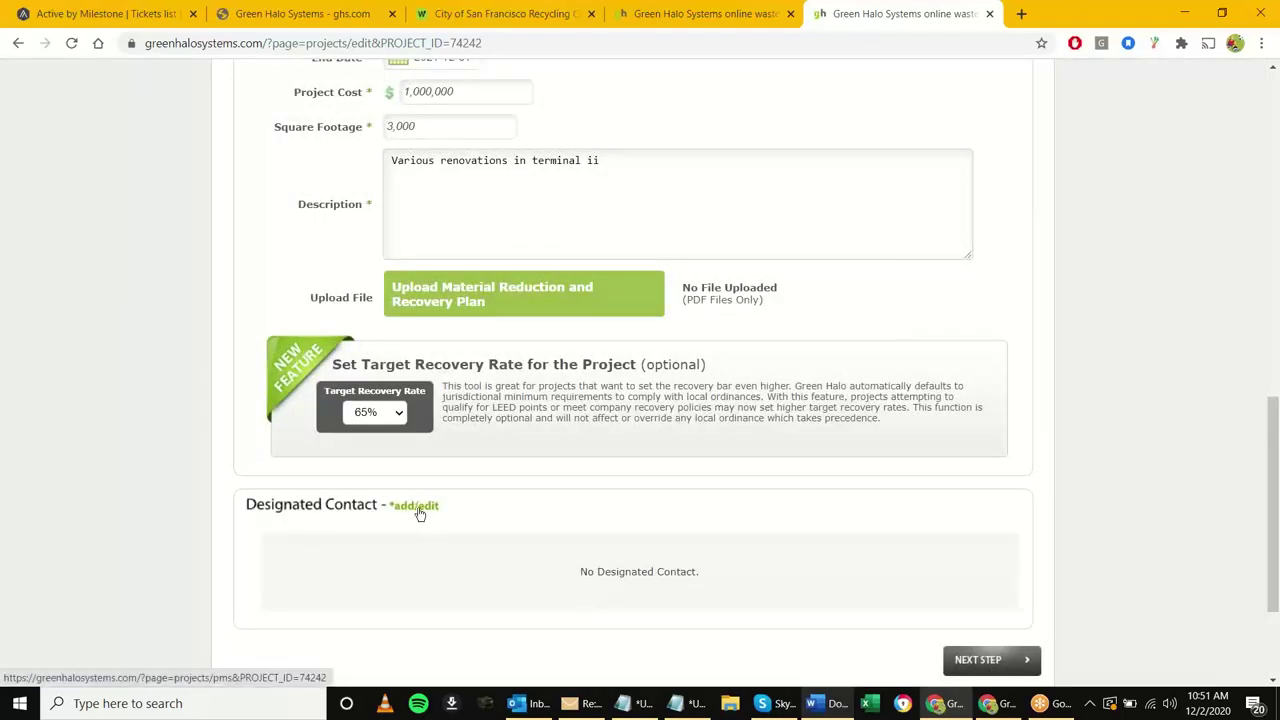
Select the ninth-listed contractor as Designated Contact and save the contact.
click(420, 508)
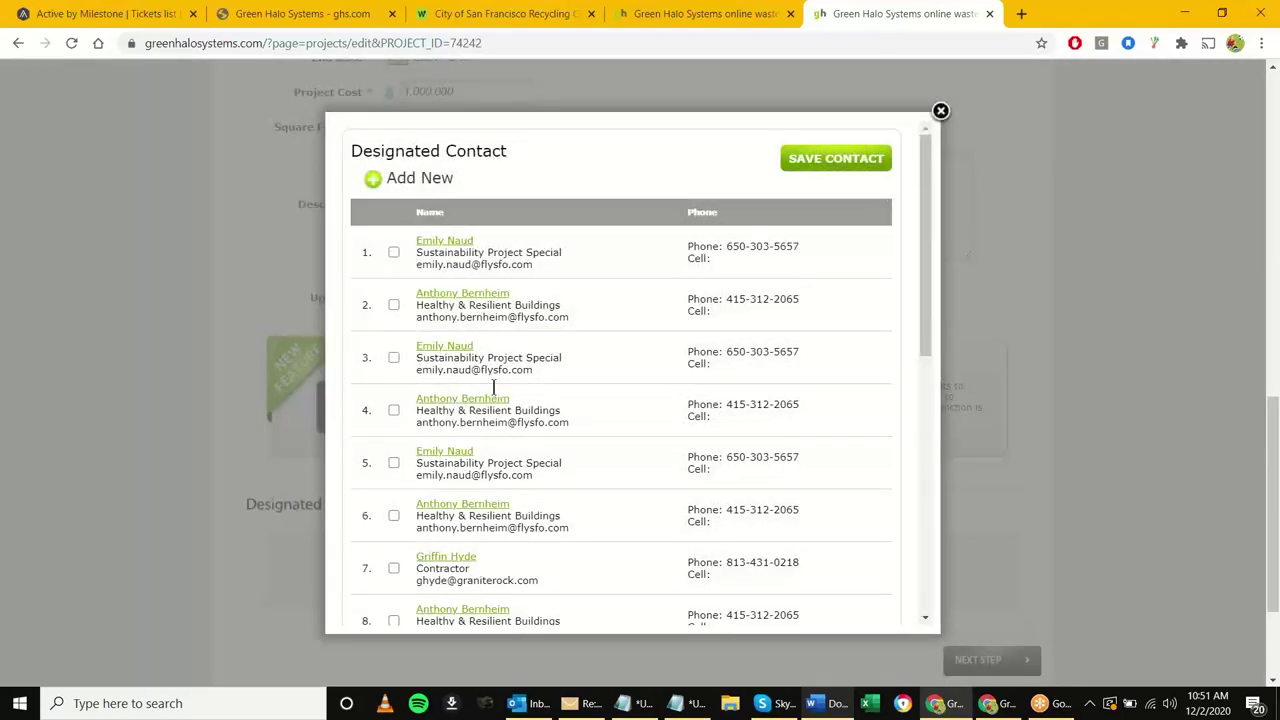
scroll(489, 440, down, 1)
scroll(489, 440, down, 4)
scroll(480, 460, up, 1)
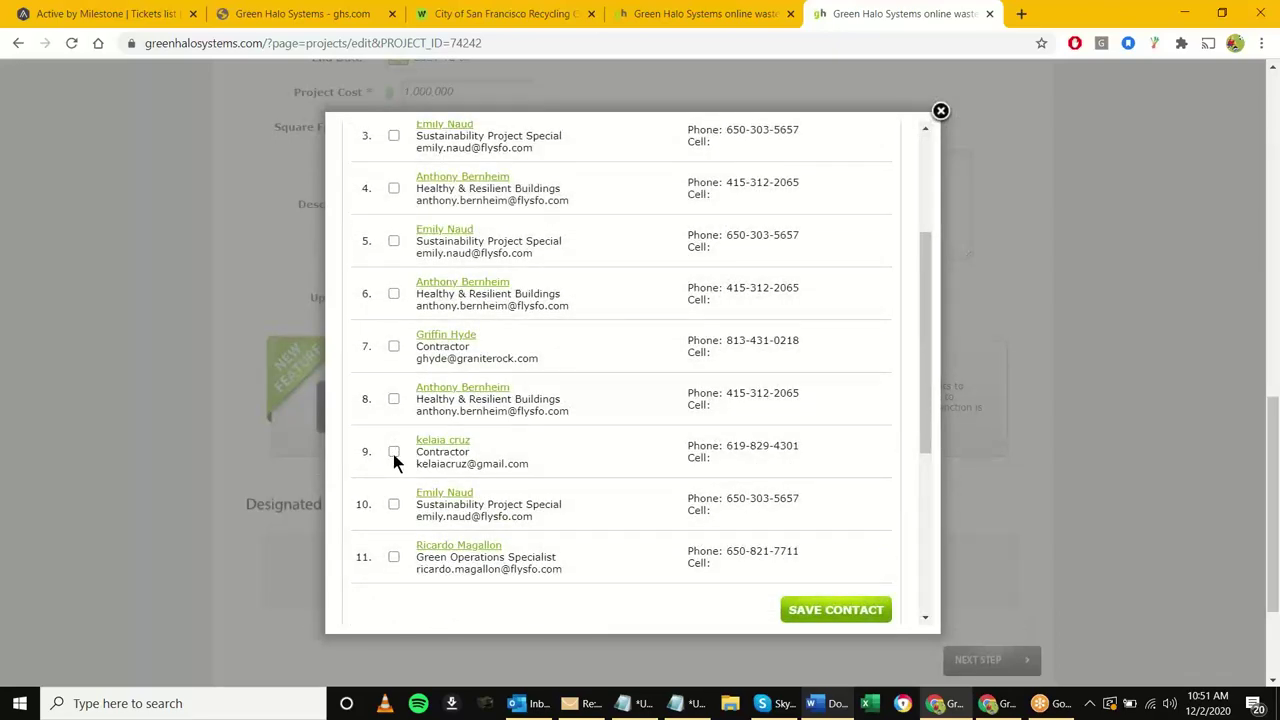
click(393, 452)
click(823, 612)
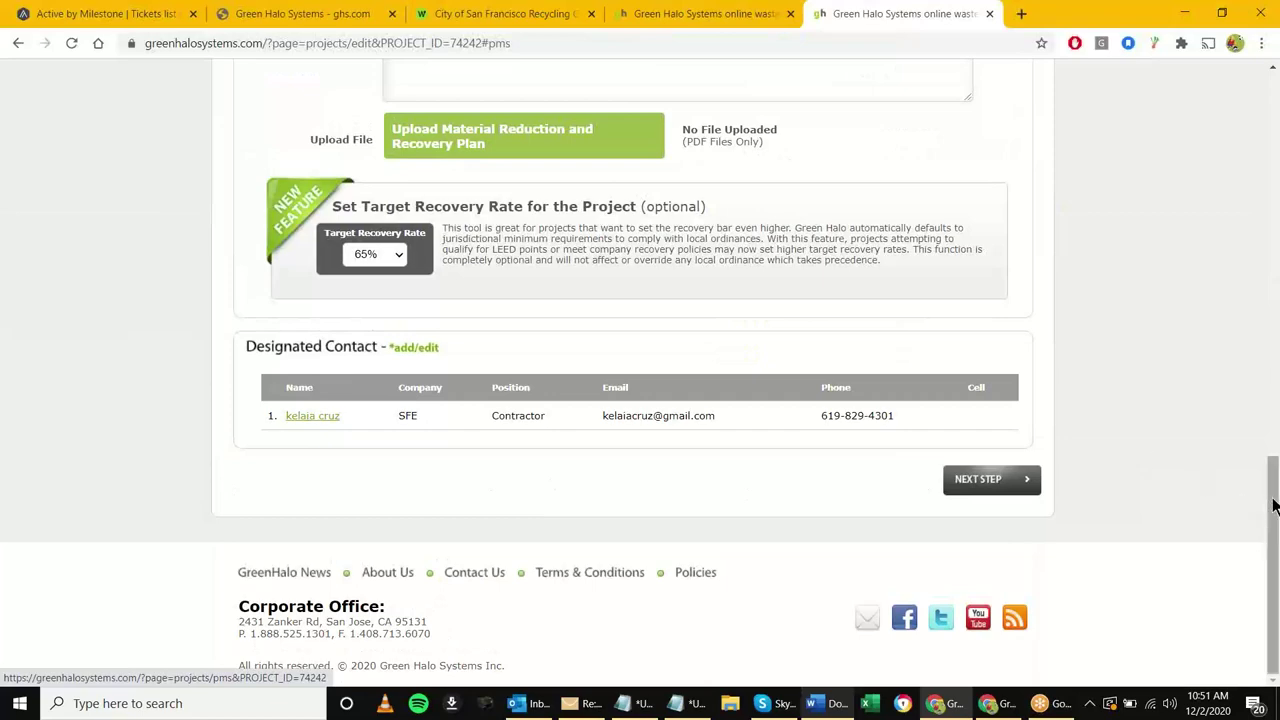
Save the plan and acknowledge the plan-saved message.
drag(1274, 509, 1199, 112)
click(960, 231)
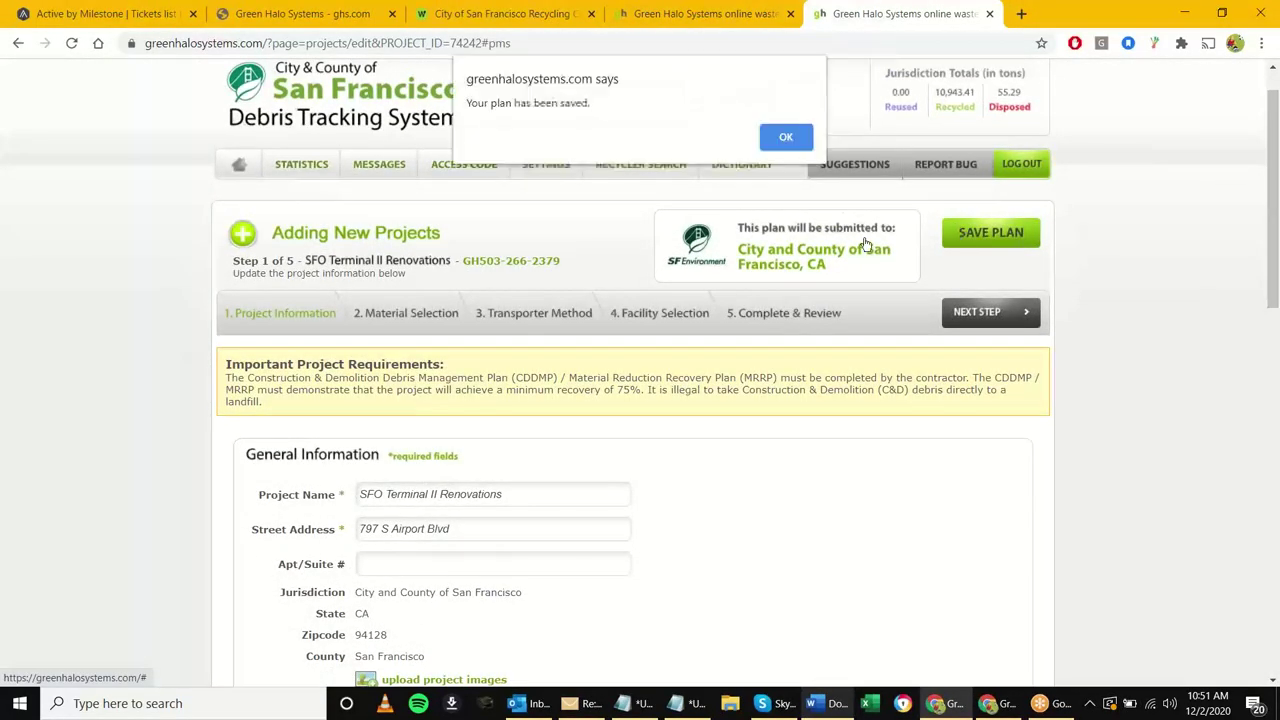
click(777, 136)
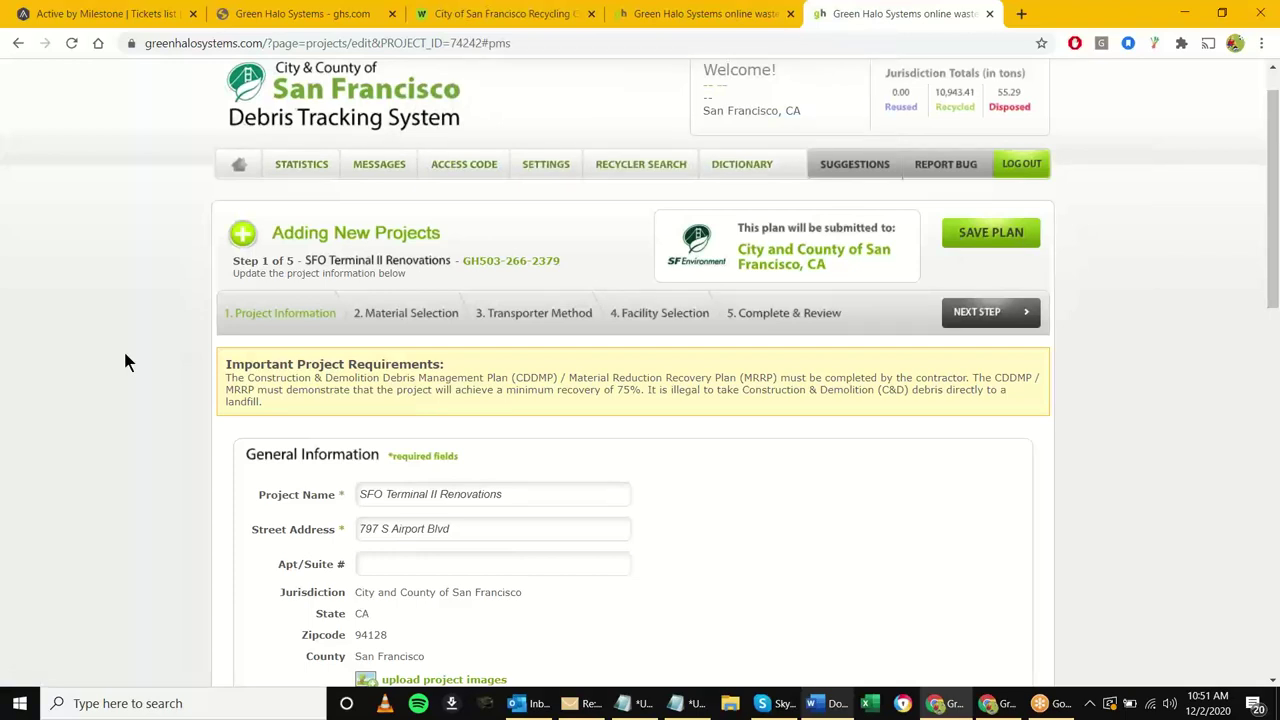
Review the Step 1 form by scrolling, then save the plan again.
scroll(286, 437, down, 2)
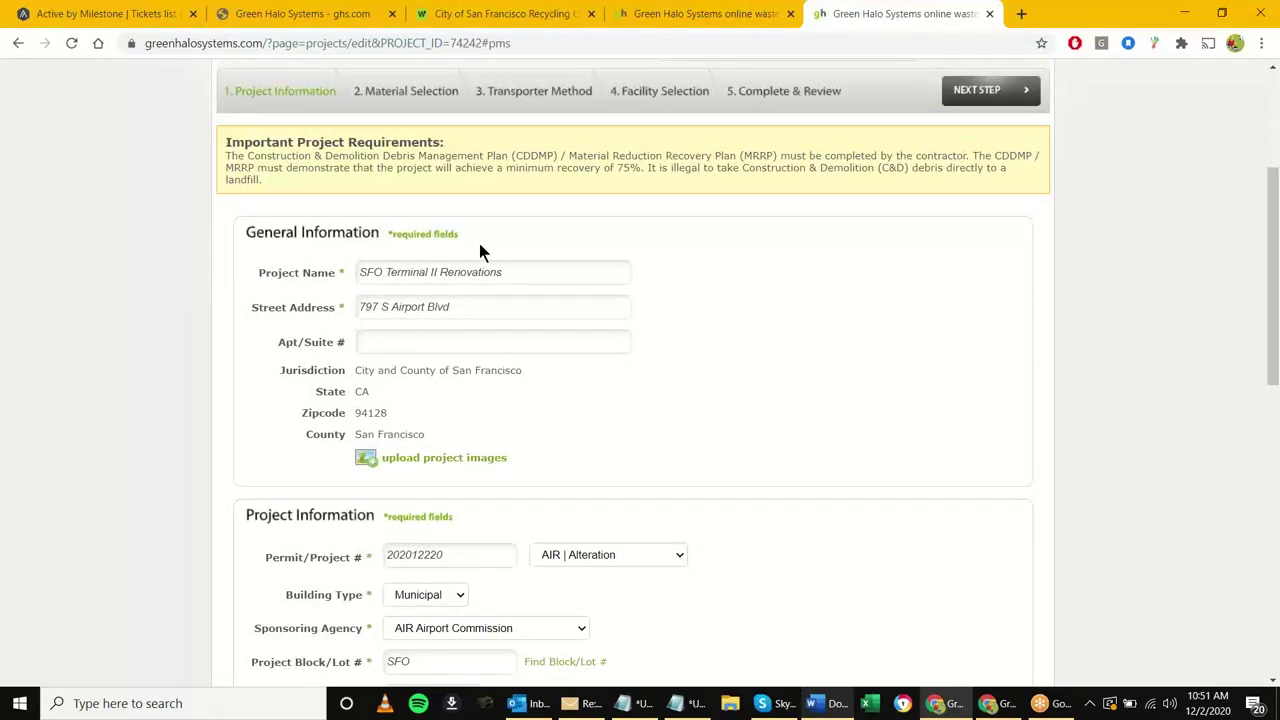
scroll(335, 393, down, 2)
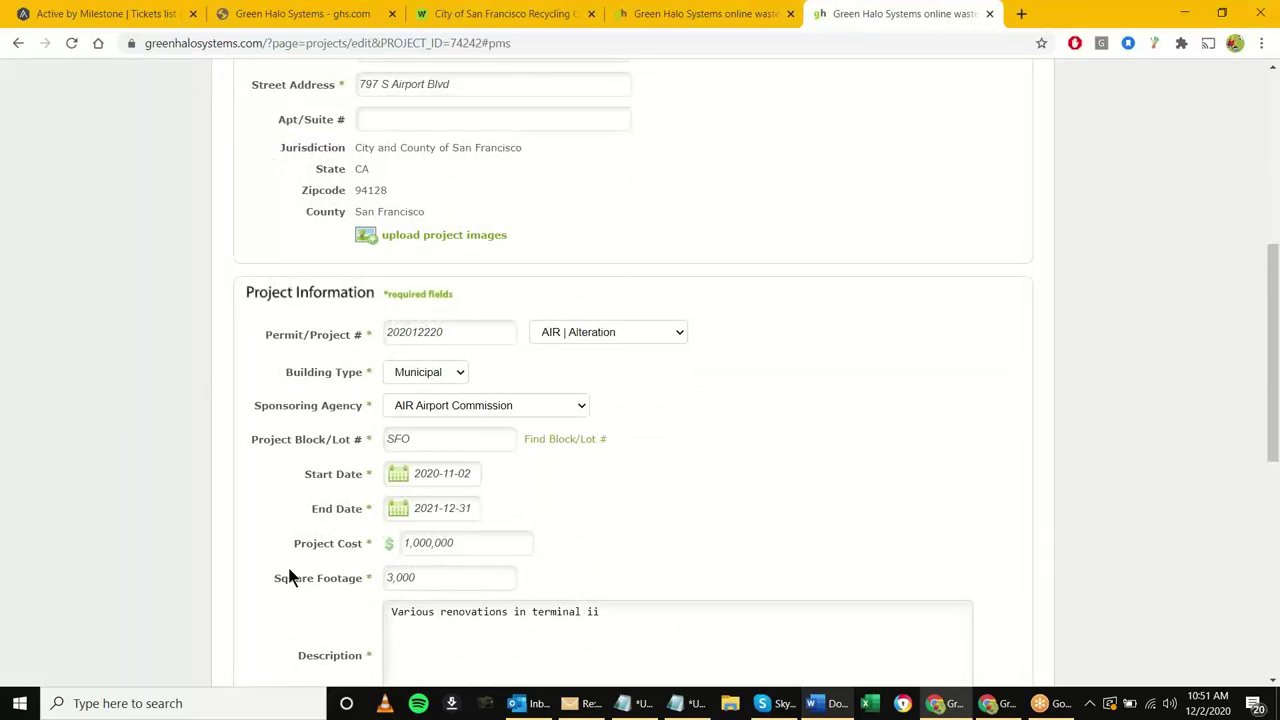
scroll(289, 572, up, 2)
scroll(295, 500, down, 1)
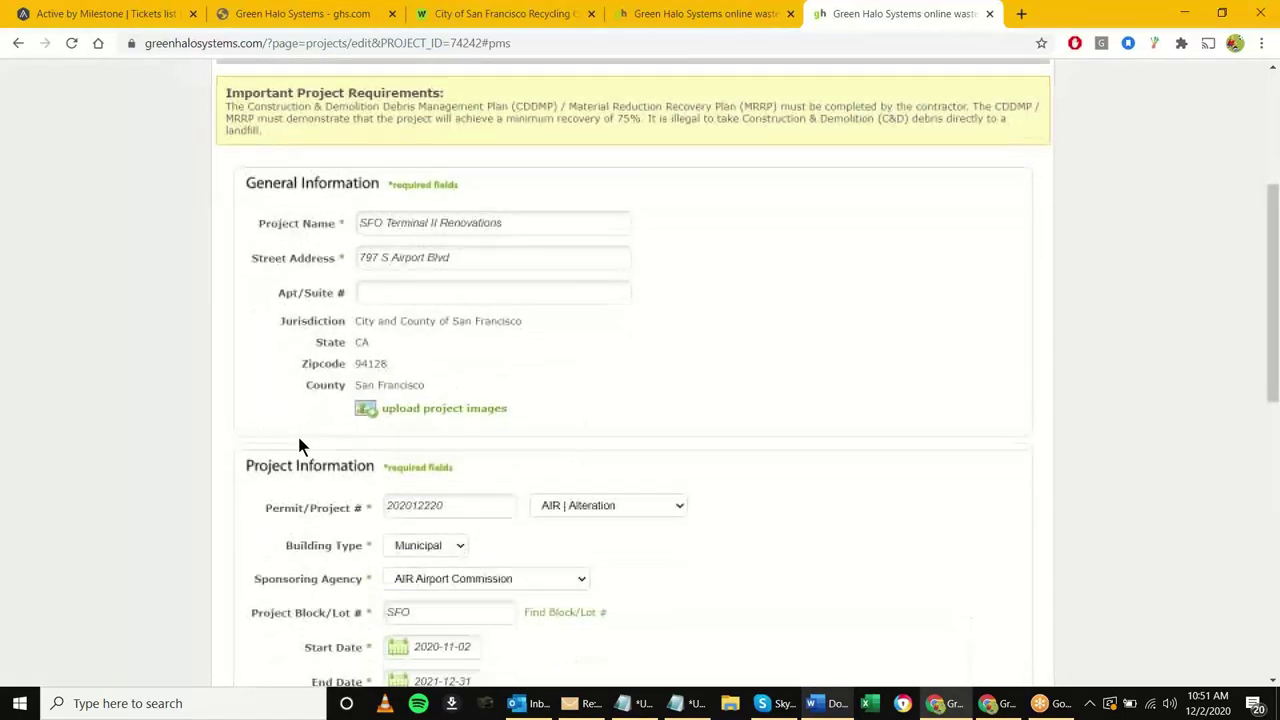
scroll(360, 300, down, 1)
scroll(370, 400, down, 2)
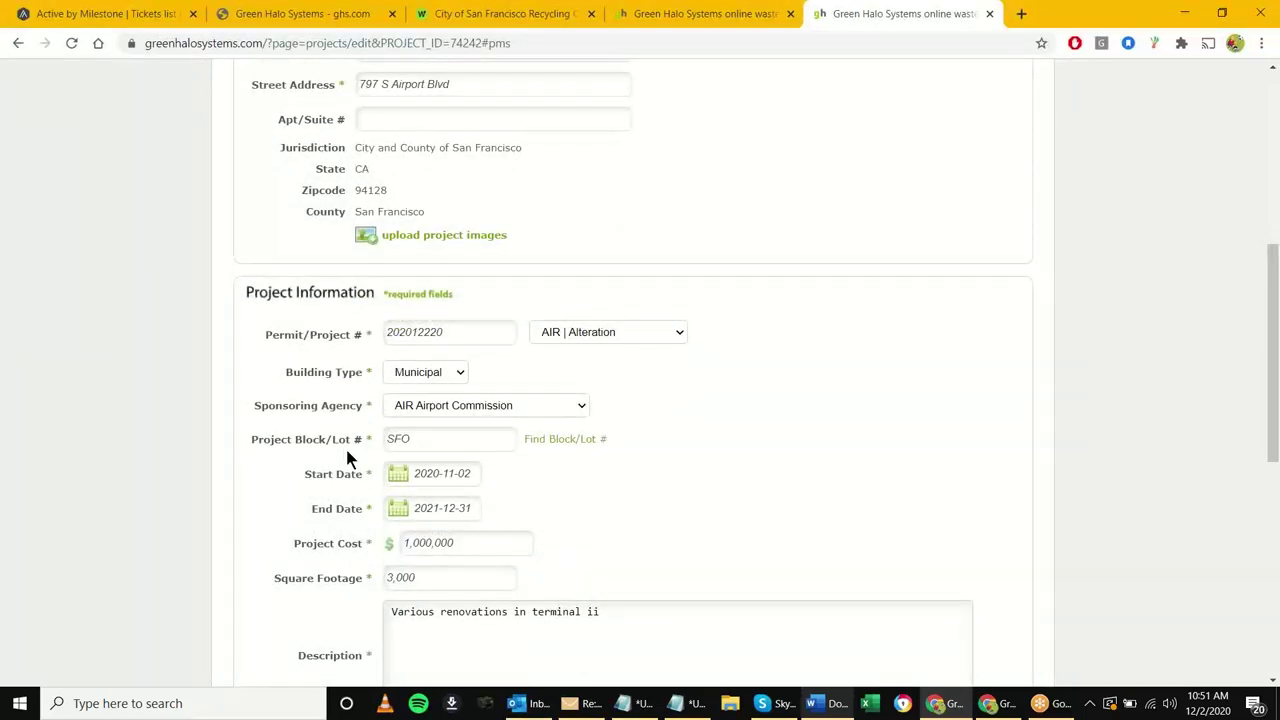
scroll(428, 482, down, 1)
scroll(425, 488, down, 1)
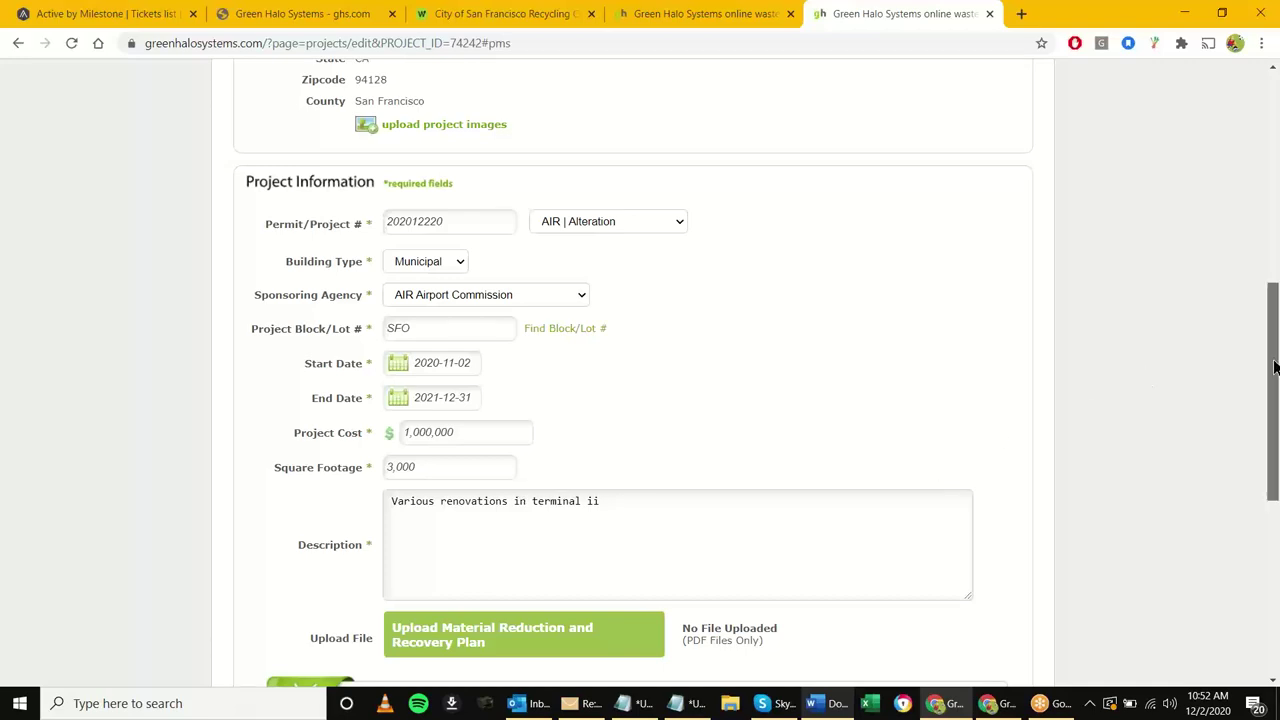
scroll(1246, 234, up, 6)
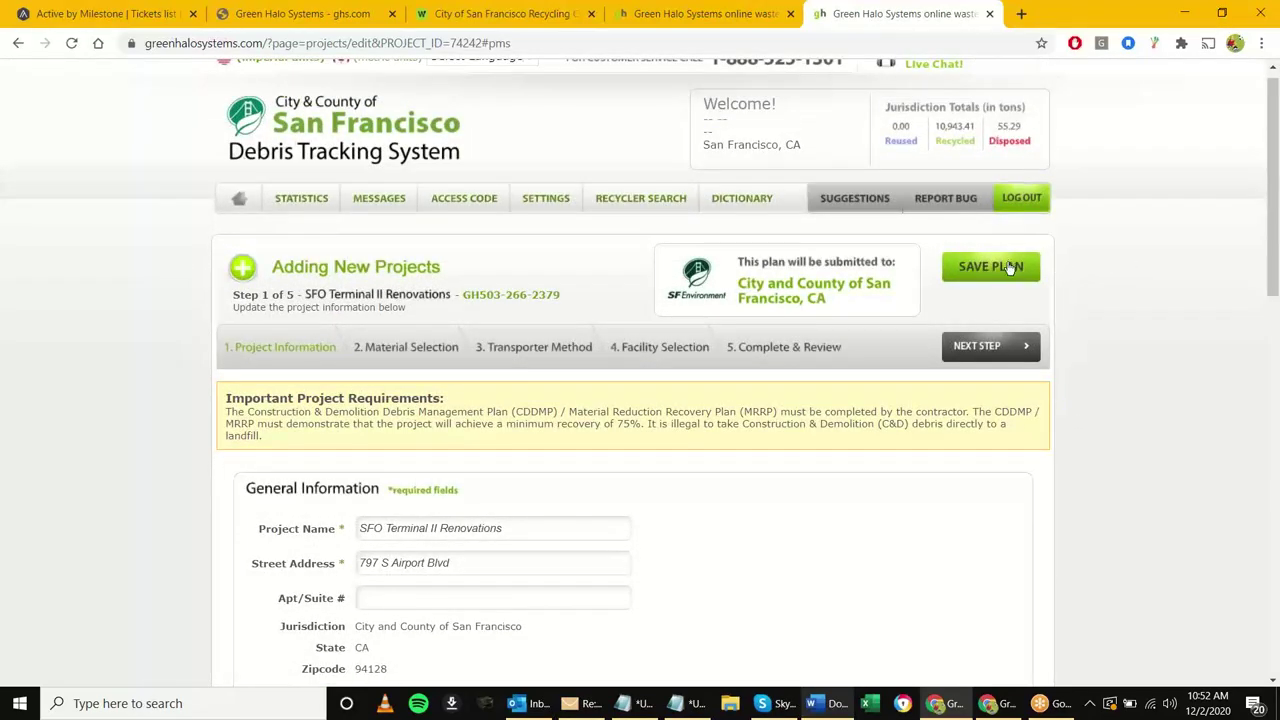
click(1006, 266)
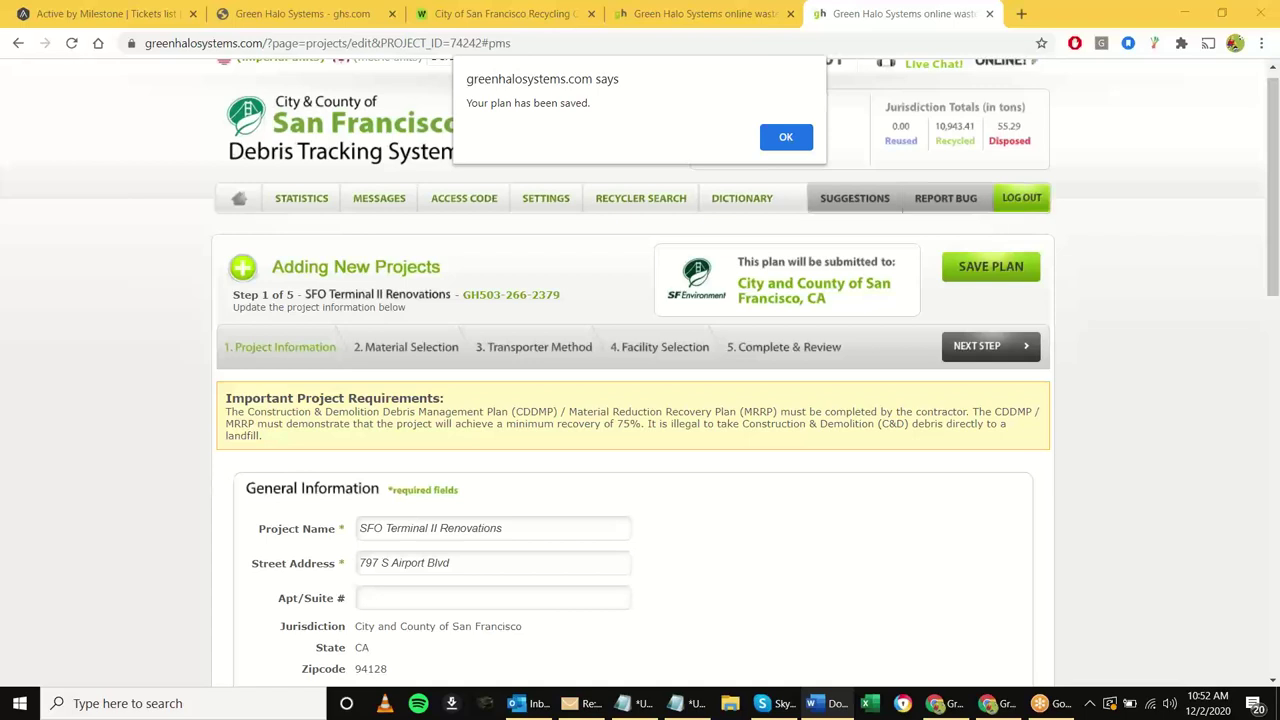
Dismiss the saved message, then open and close the projects home page in a background tab.
click(785, 135)
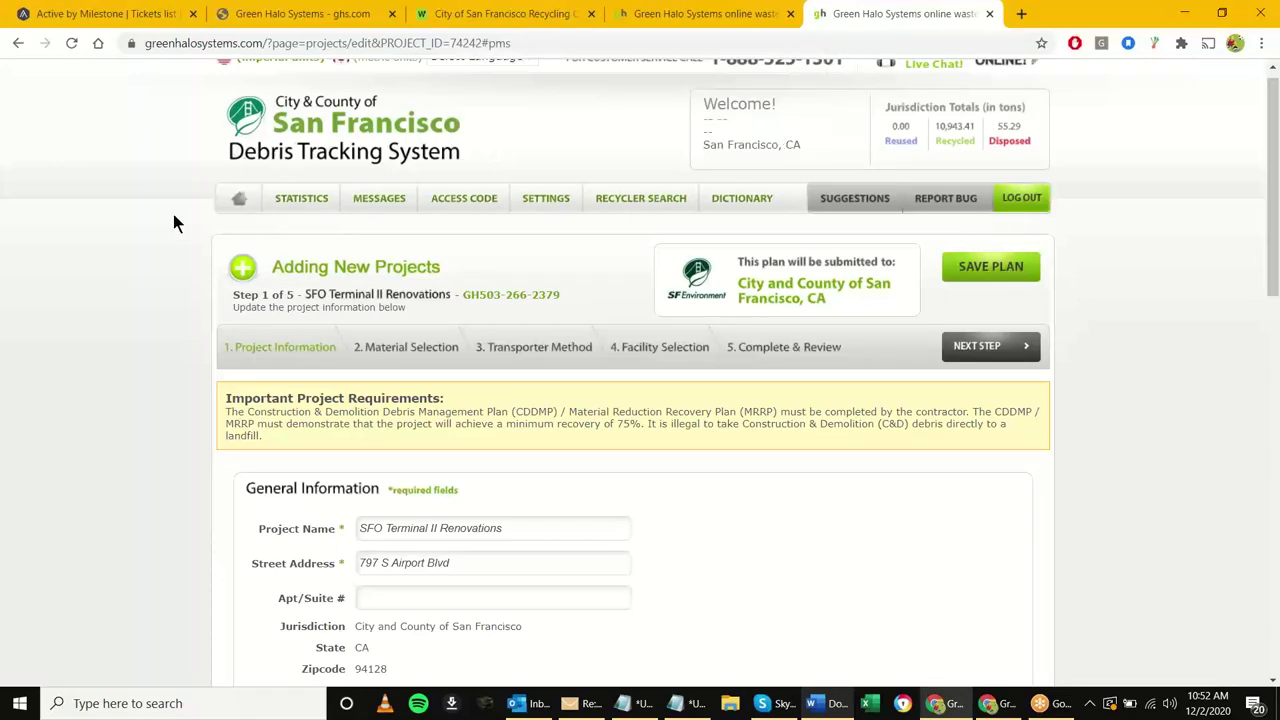
scroll(222, 192, down, 1)
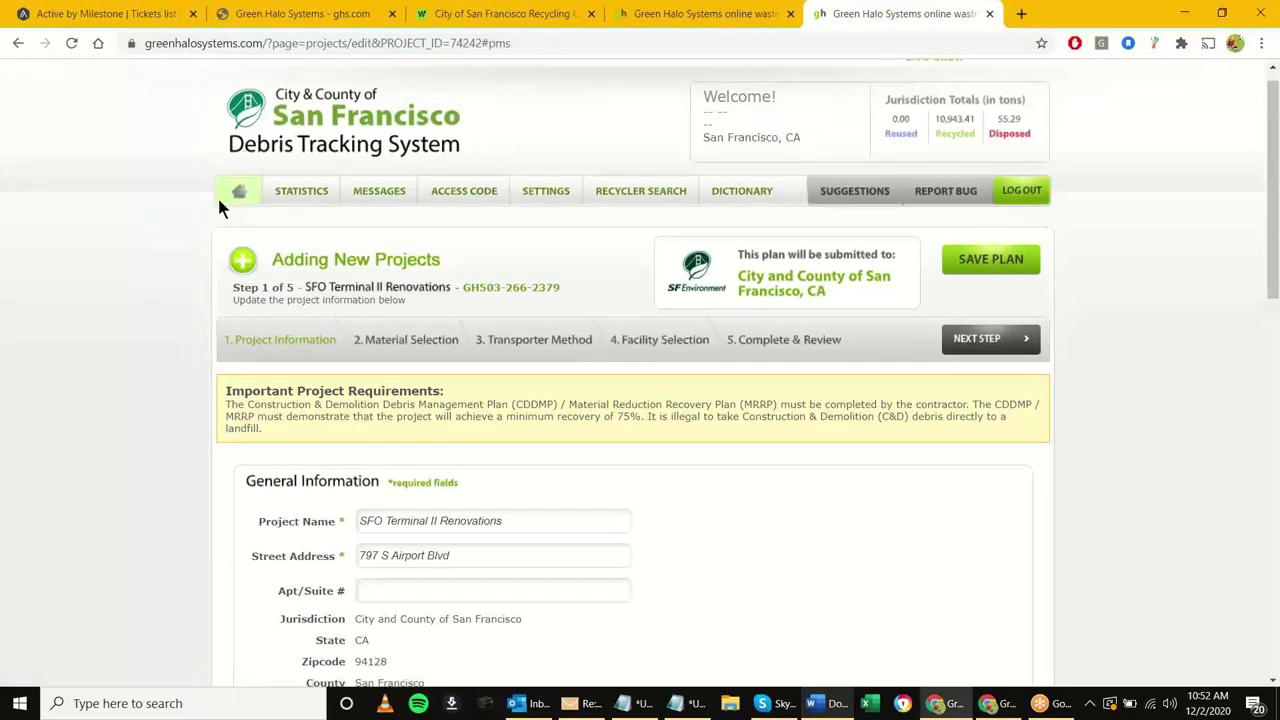
scroll(224, 190, up, 1)
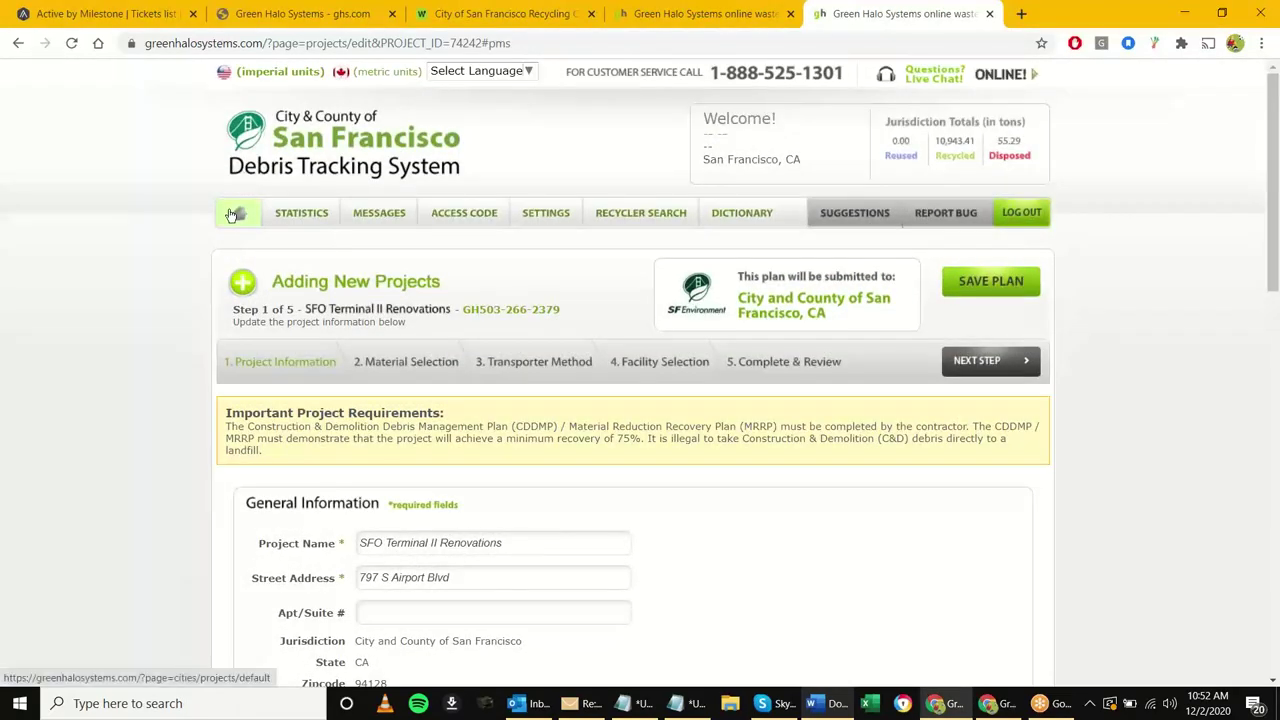
middle_click(232, 215)
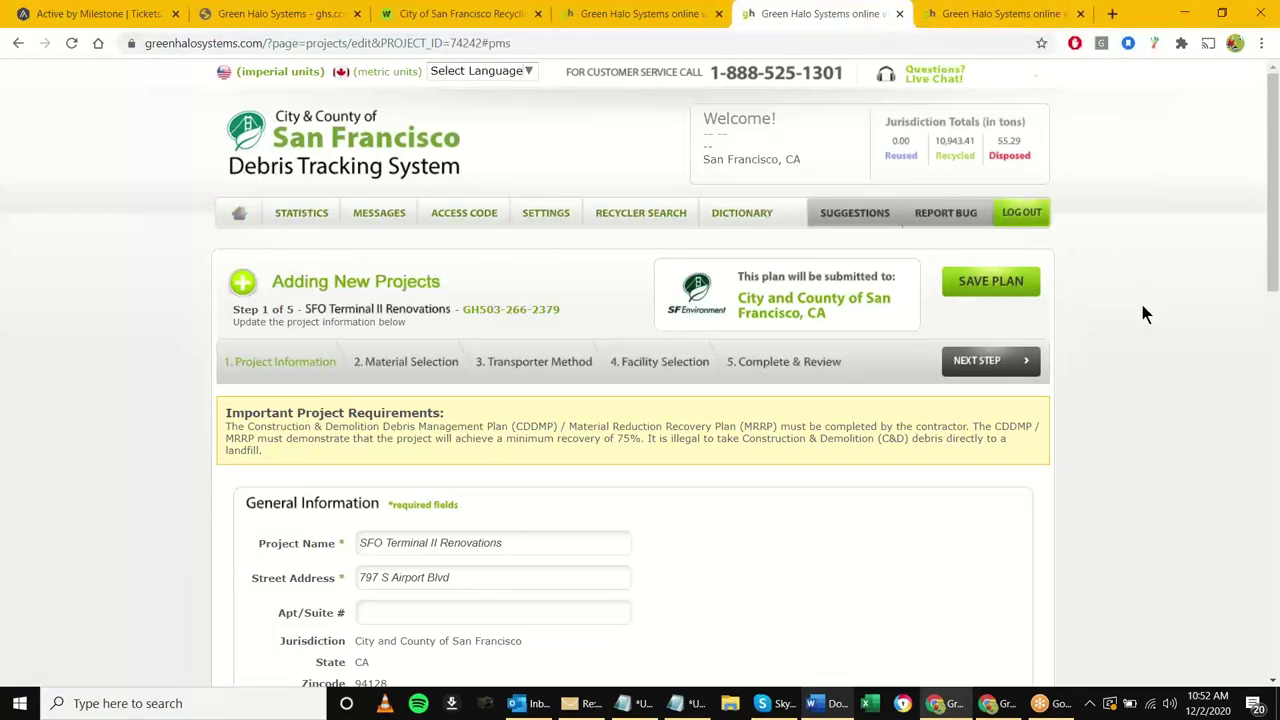
scroll(1145, 314, down, 2)
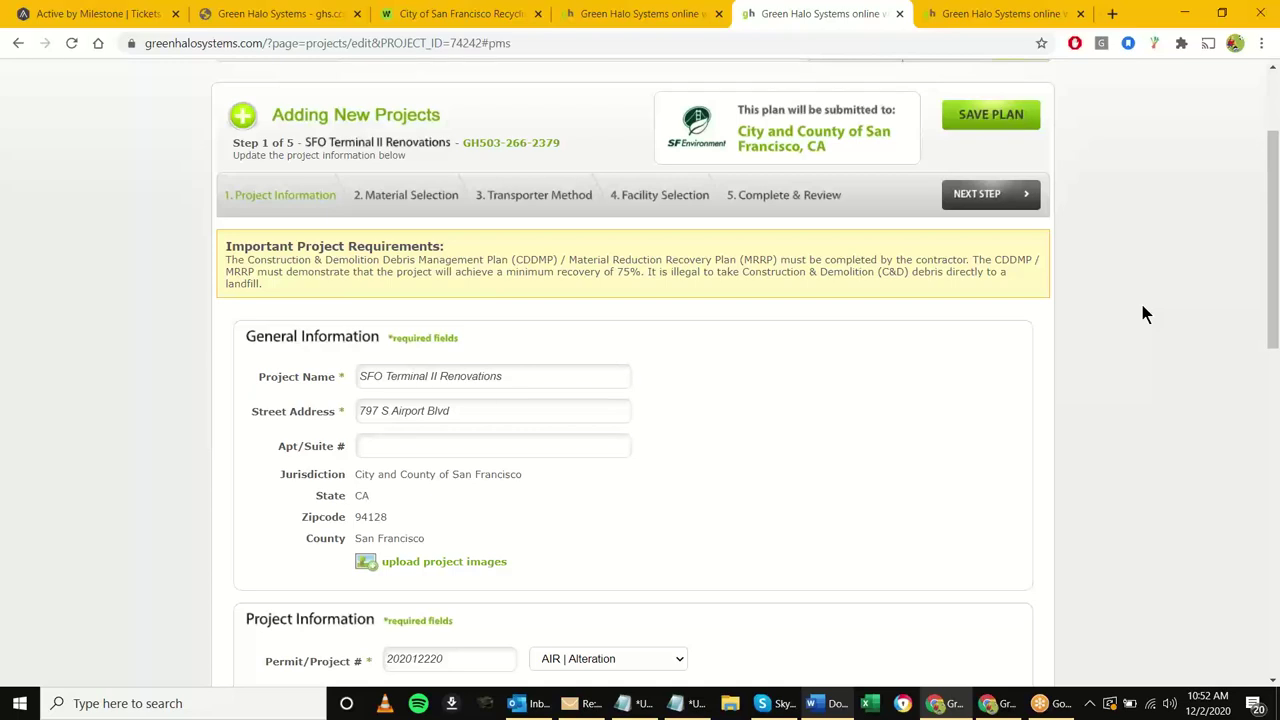
middle_click(969, 20)
Save the plan twice more, acknowledging each plan-saved confirmation.
click(993, 120)
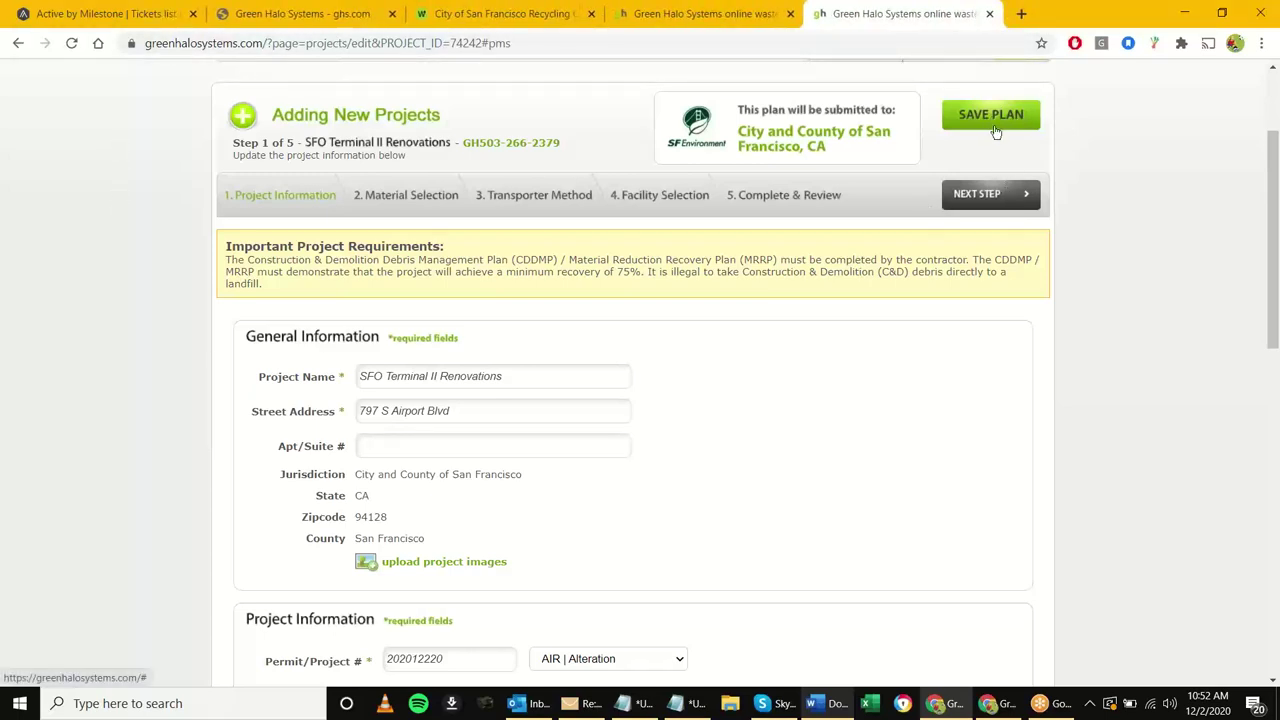
click(785, 139)
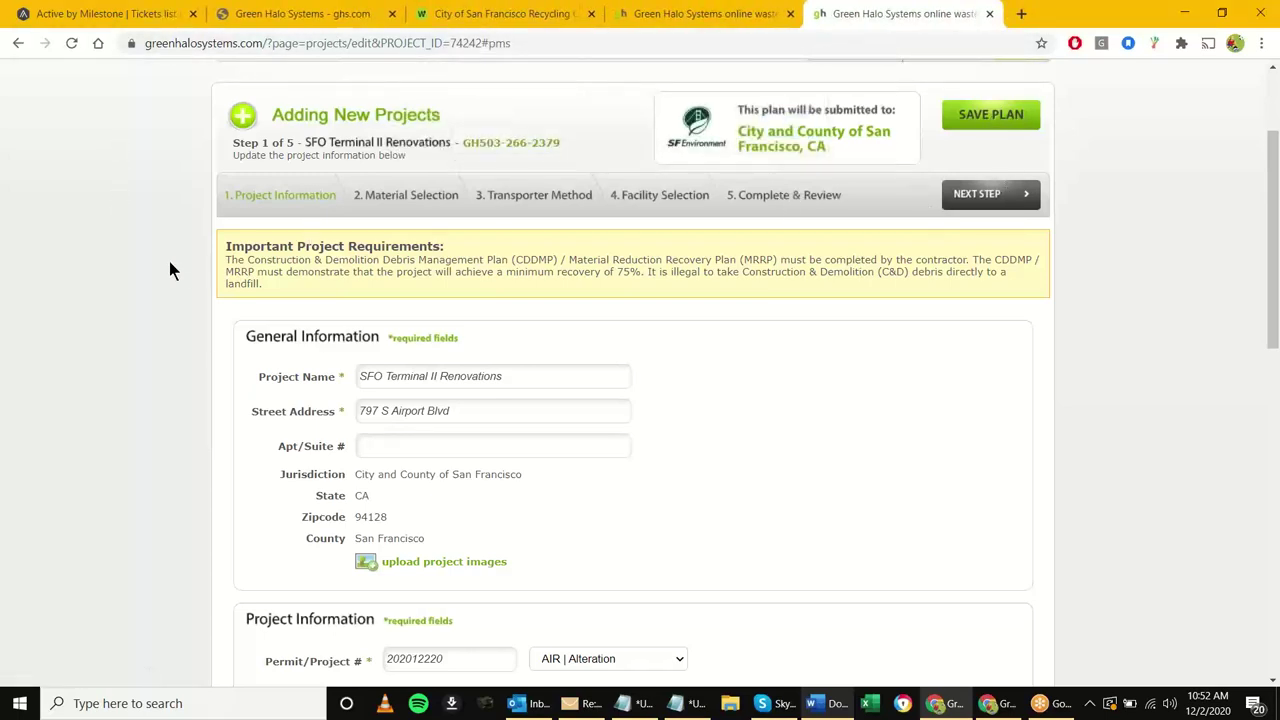
scroll(170, 263, up, 2)
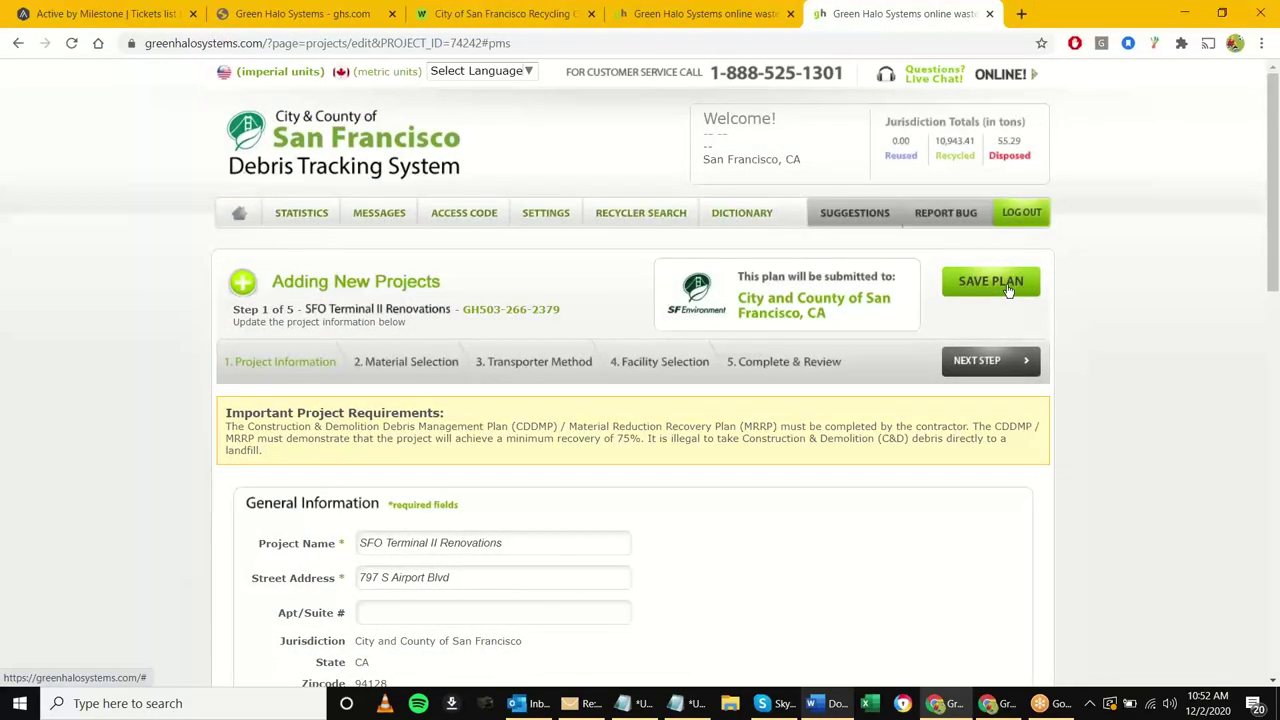
scroll(1005, 288, down, 2)
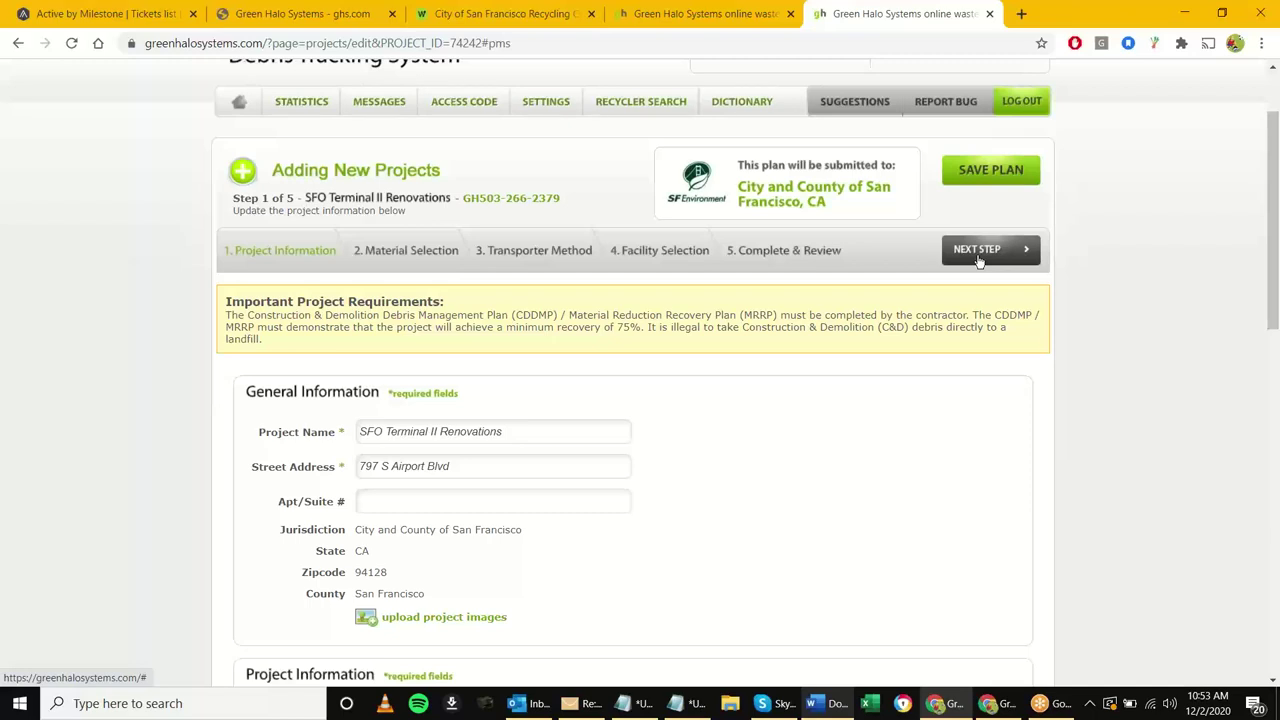
click(1001, 172)
click(789, 139)
From the home overview, open Plans for Client (12) and scroll to the 797 S Airport Blvd card.
click(239, 106)
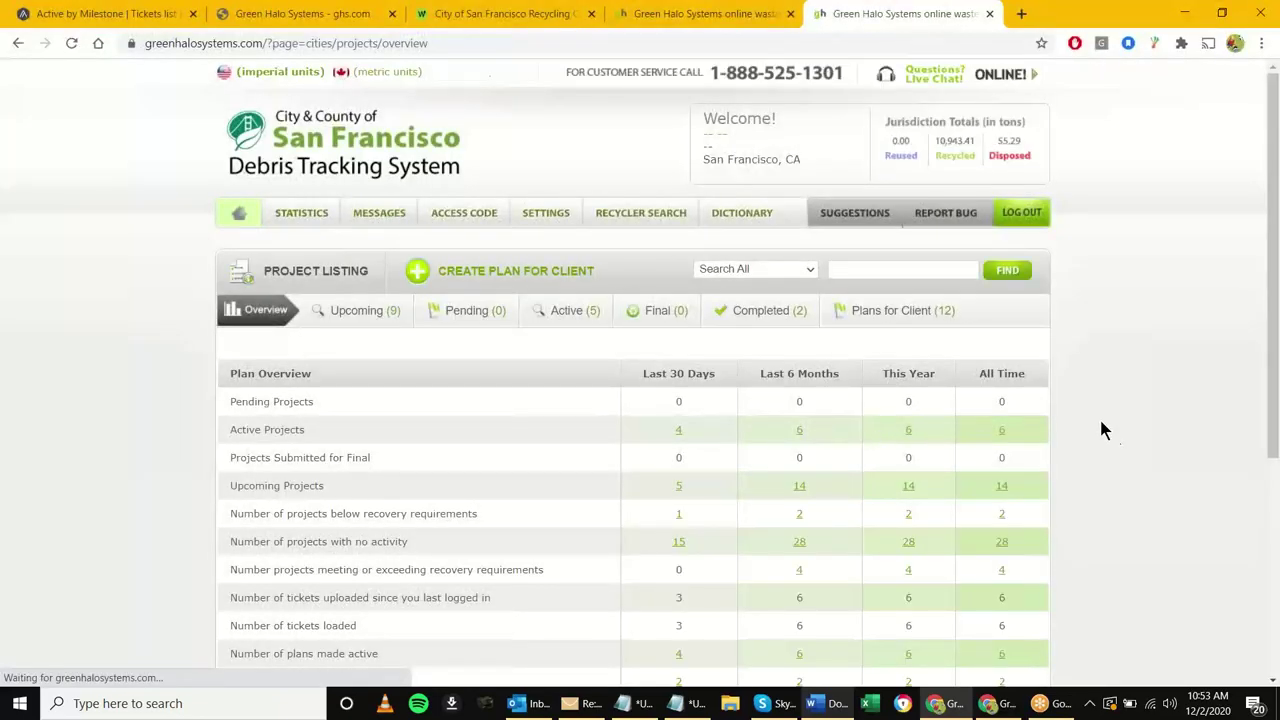
click(921, 313)
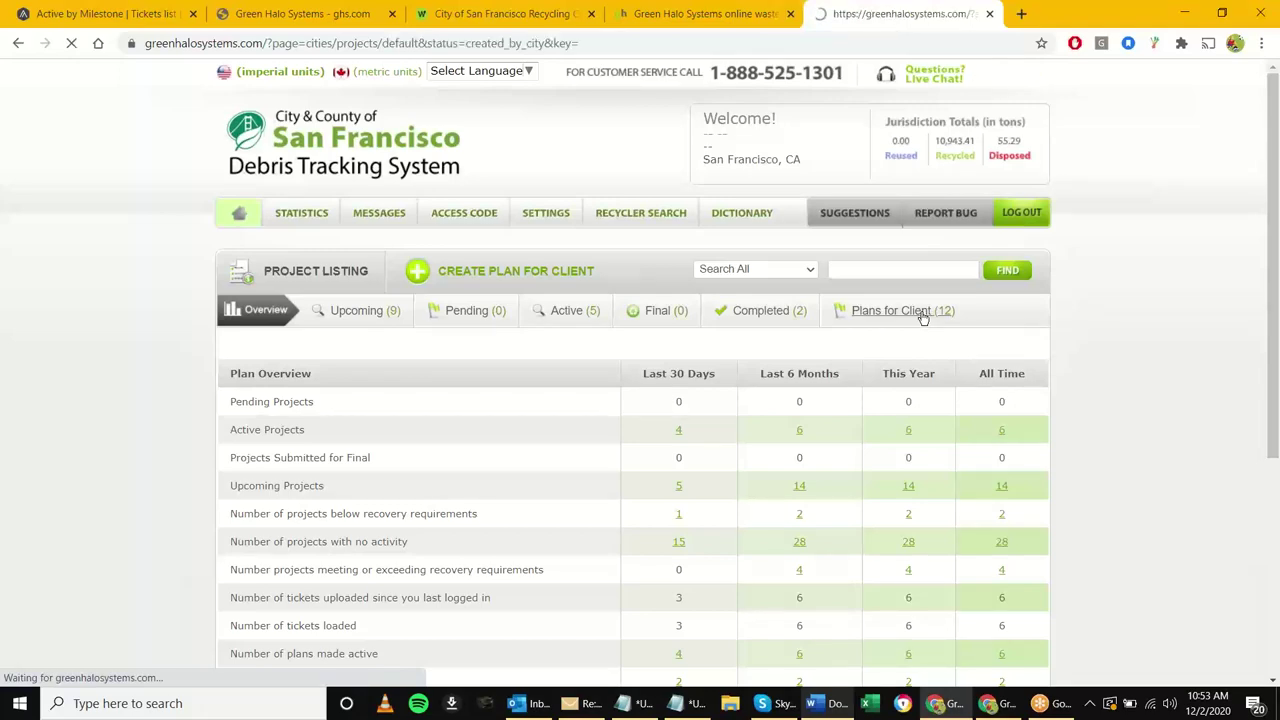
scroll(138, 395, down, 1)
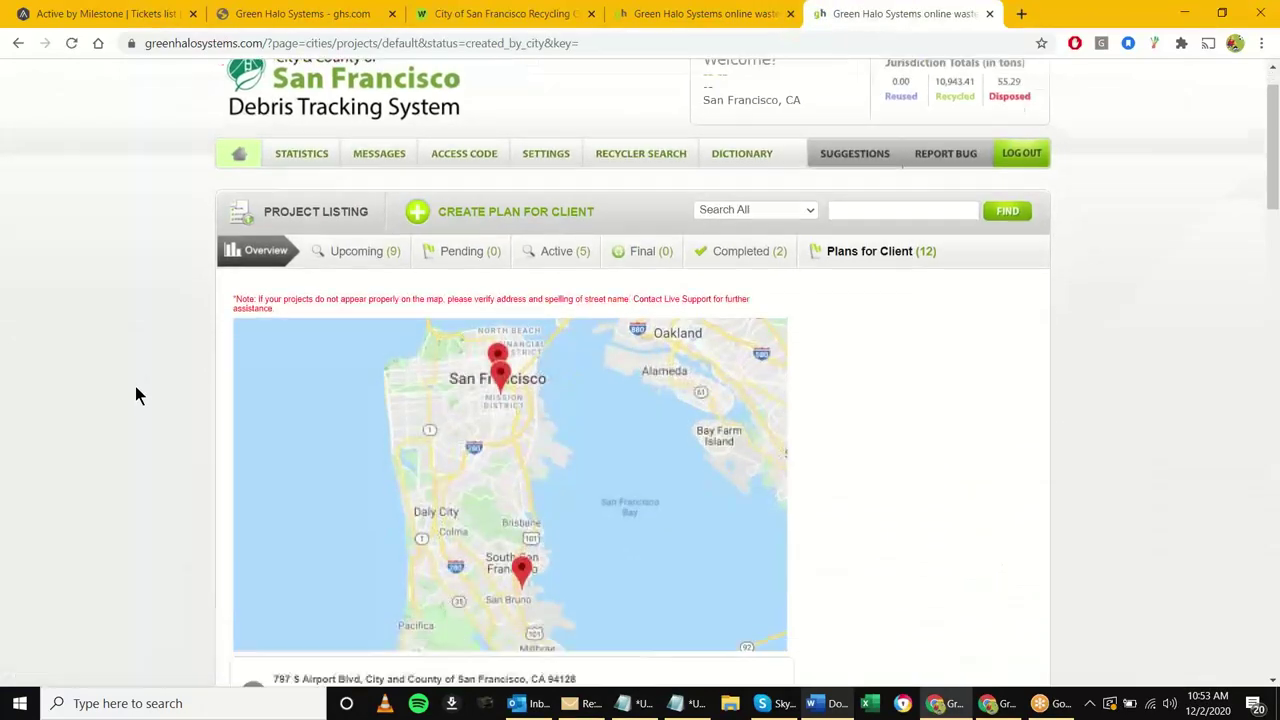
scroll(69, 377, down, 3)
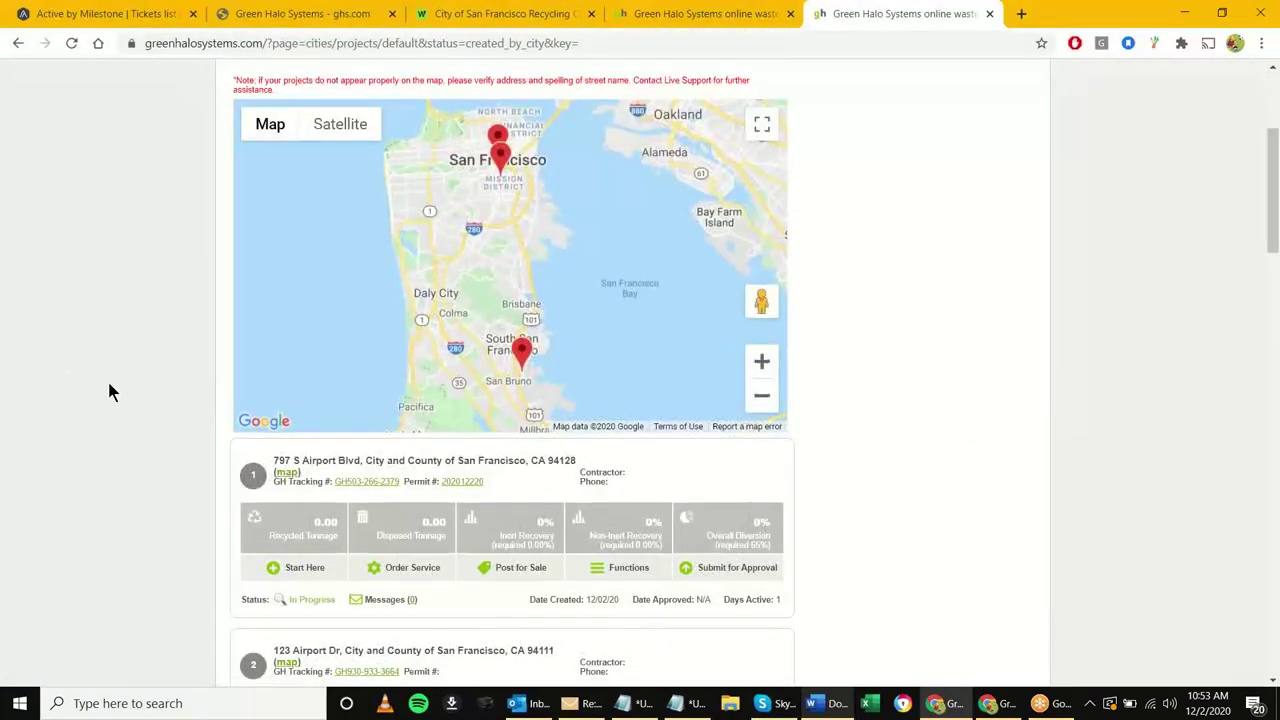
scroll(115, 394, down, 1)
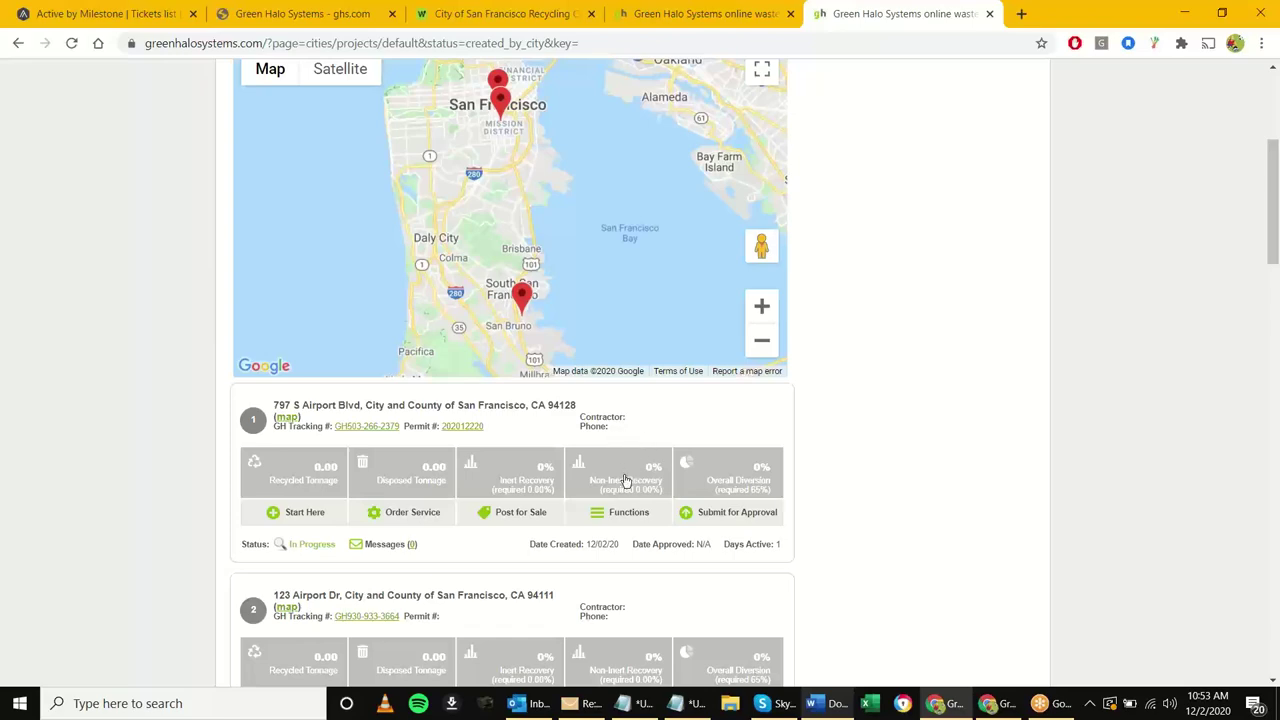
scroll(757, 531, up, 3)
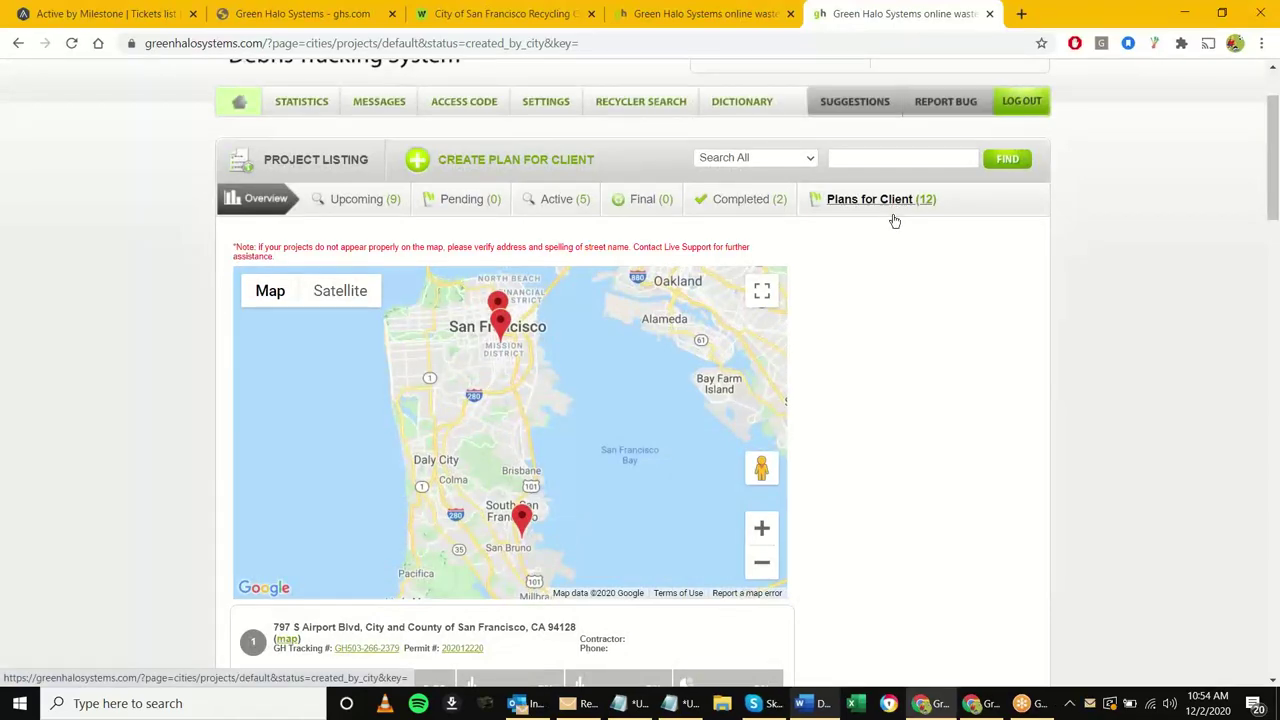
scroll(871, 414, down, 2)
scroll(872, 437, down, 1)
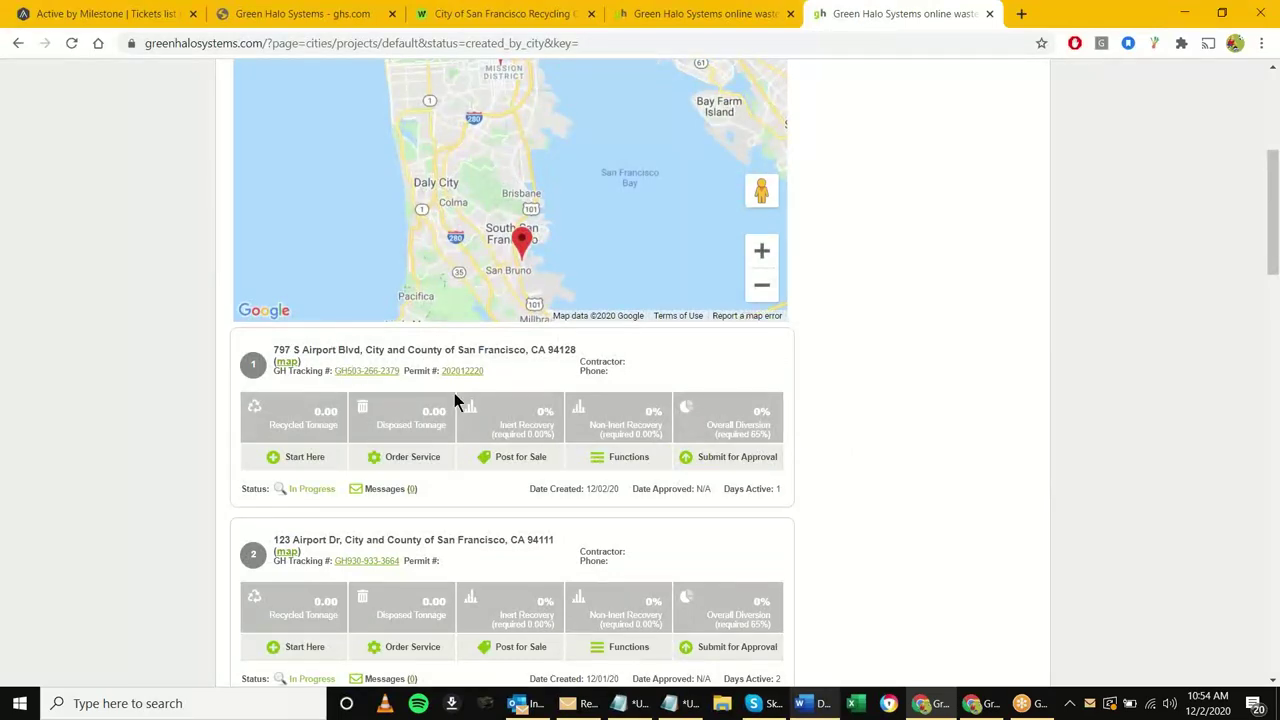
Choose Assign Project from the 797 S Airport Blvd card's Functions menu.
click(598, 462)
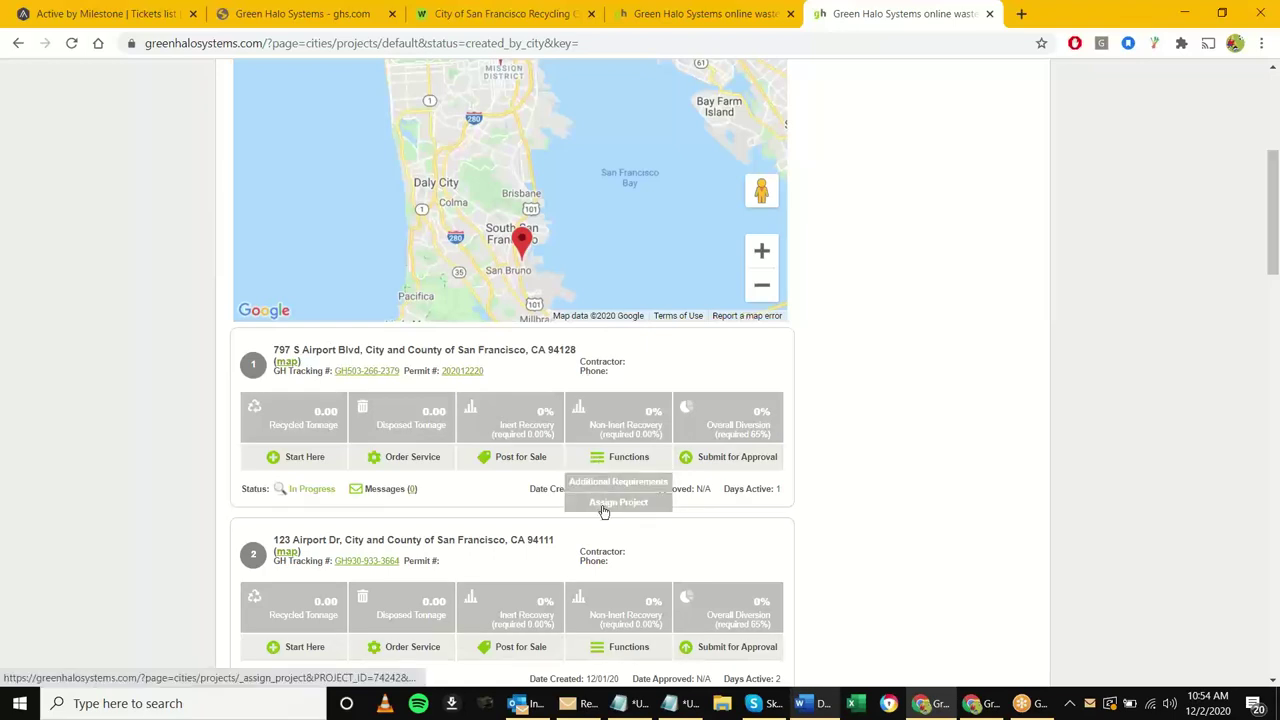
click(603, 509)
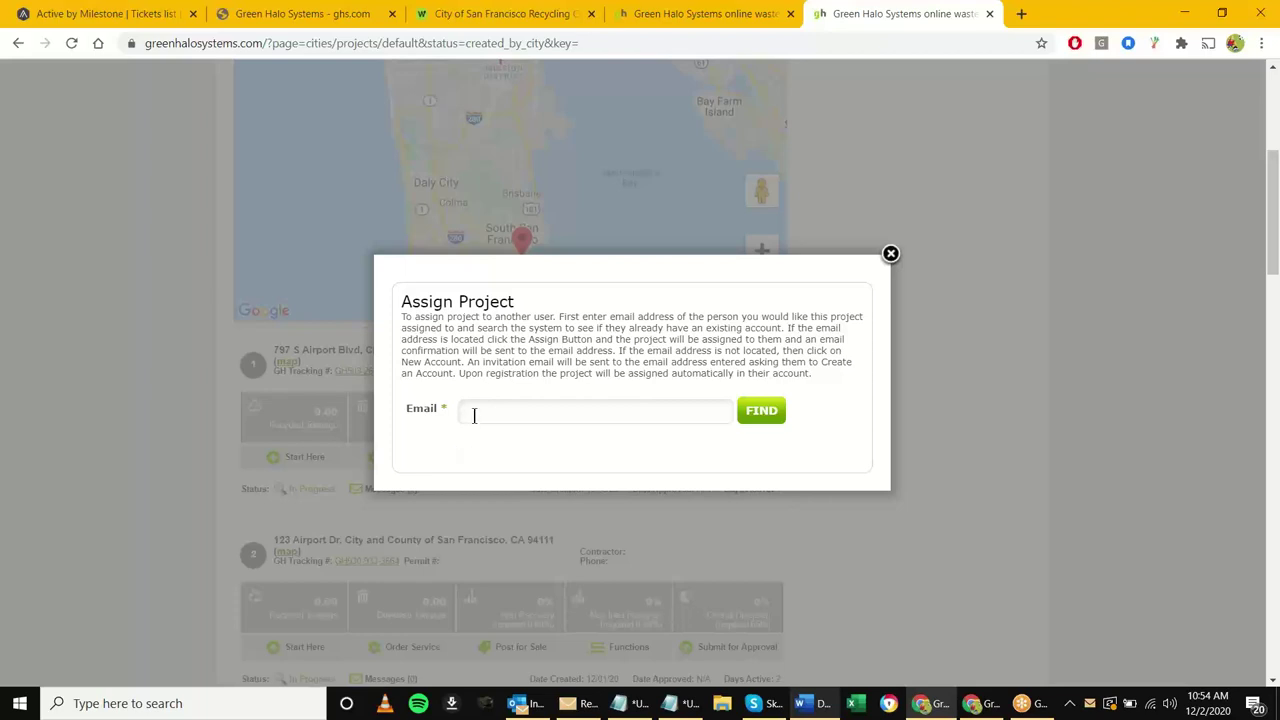
Enter the contractor's e-mail and search for it, which reports no account located.
click(474, 416)
click(523, 450)
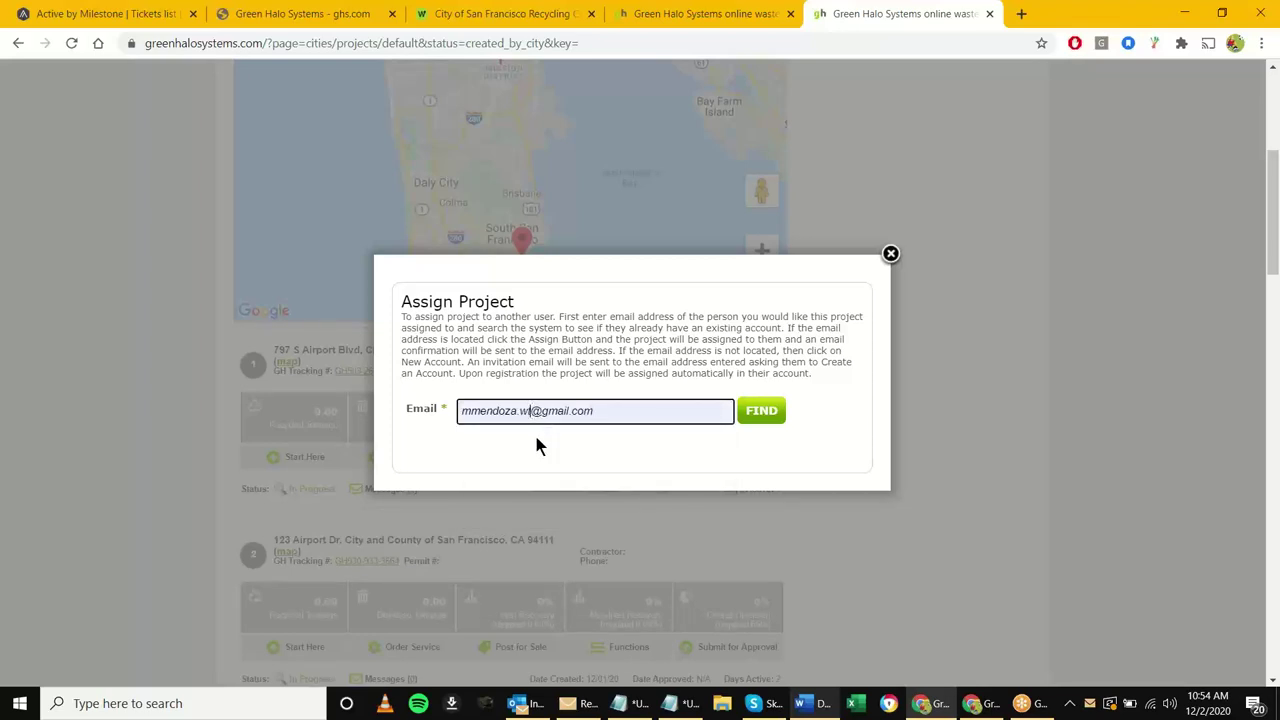
text(77)
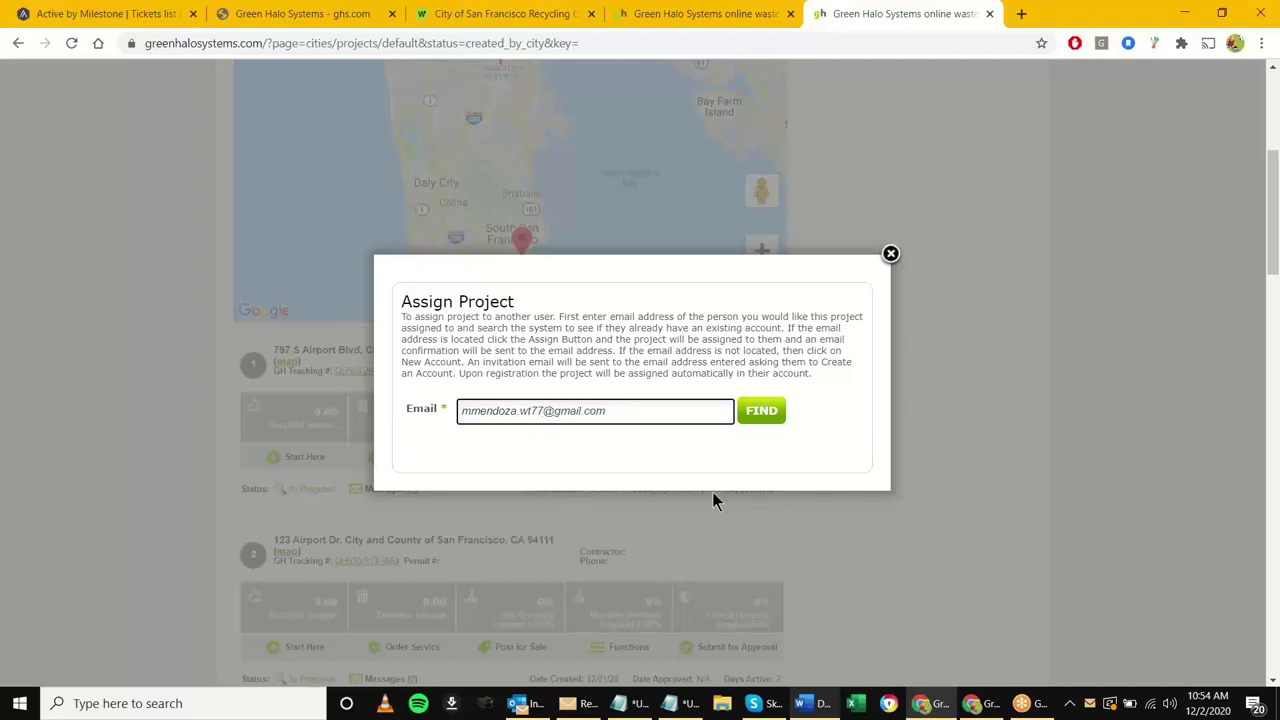
text(7)
click(818, 481)
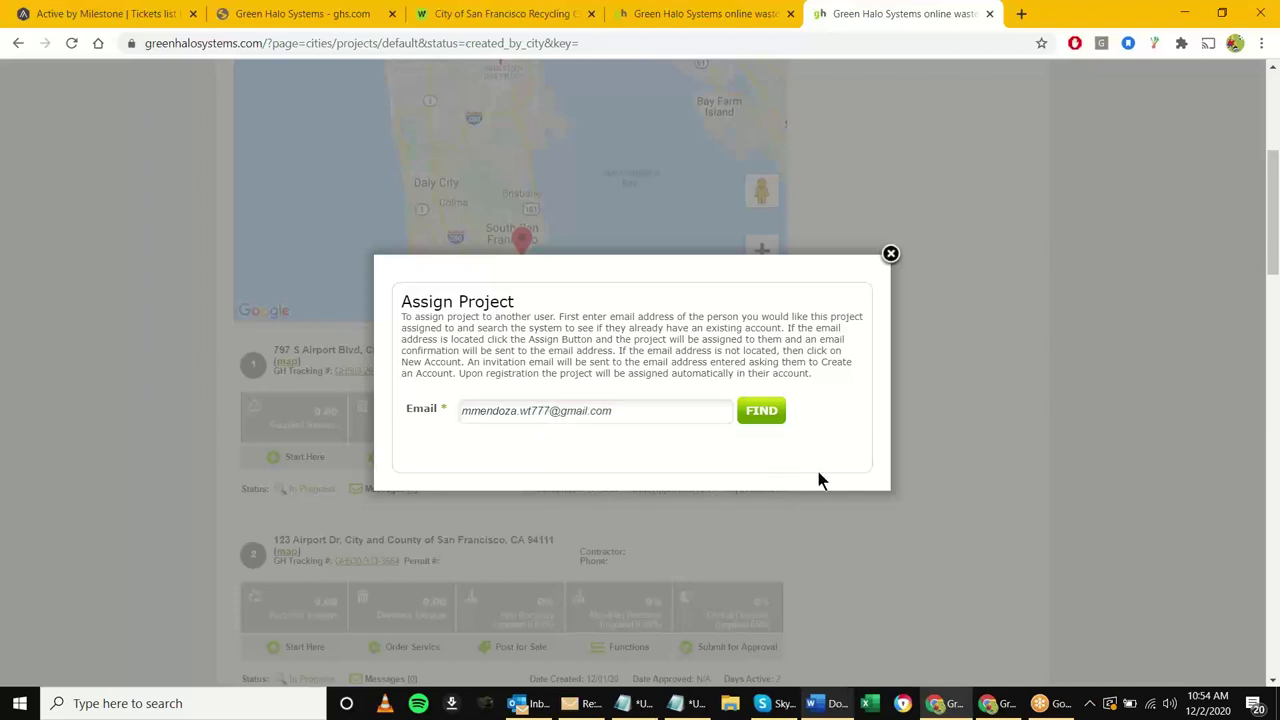
click(762, 418)
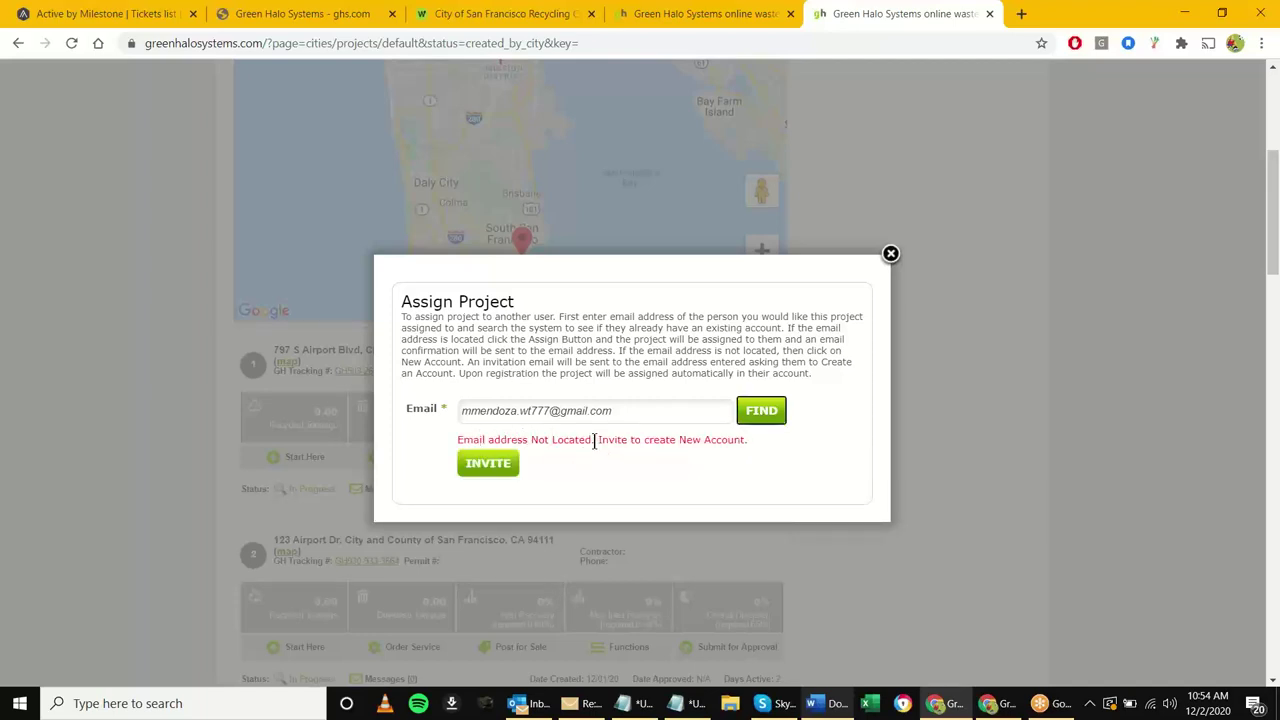
drag(597, 440, 741, 448)
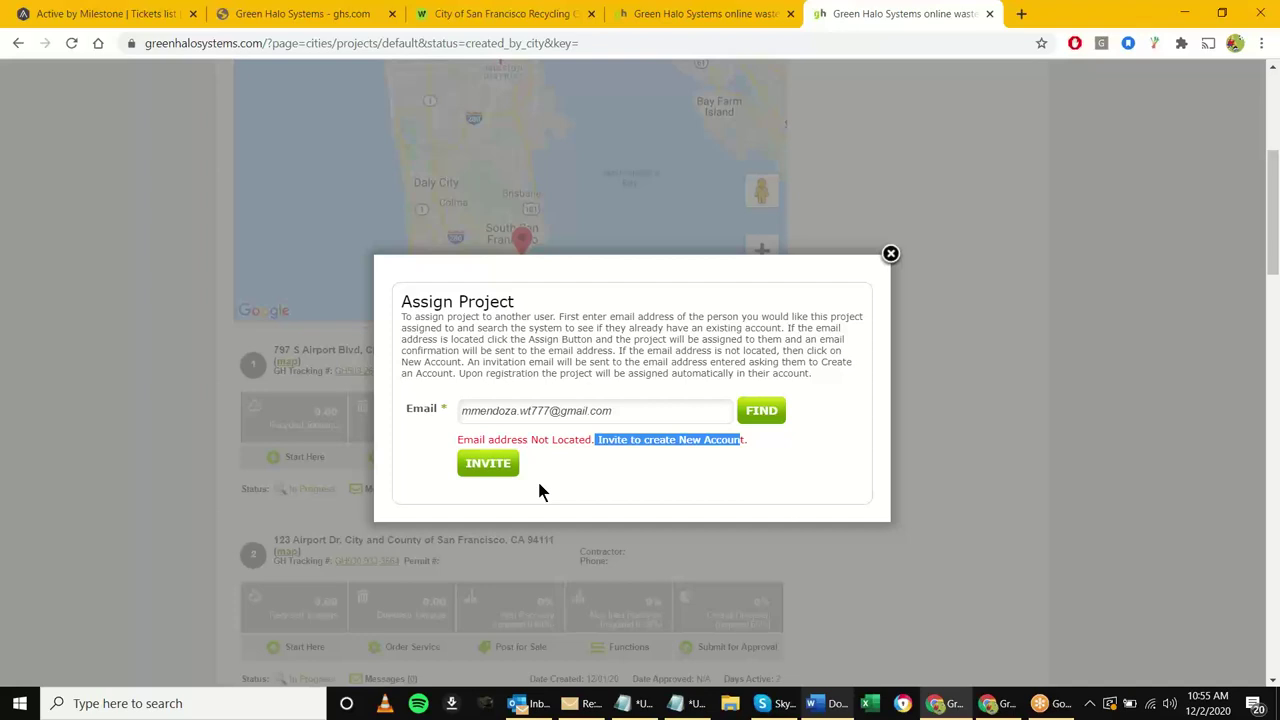
Remove the extra digits from the e-mail, search again, and assign the plan.
click(547, 411)
key(BackSpace)
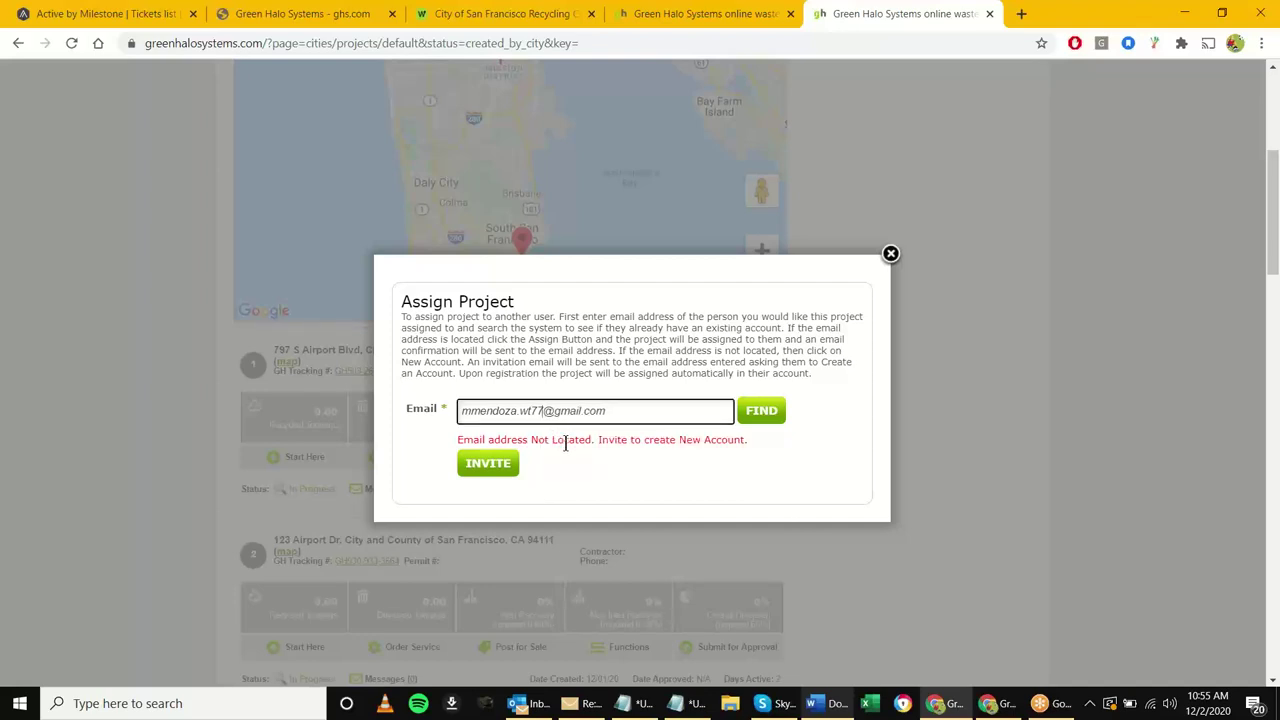
key(BackSpace)
key(BackSpace)
click(765, 411)
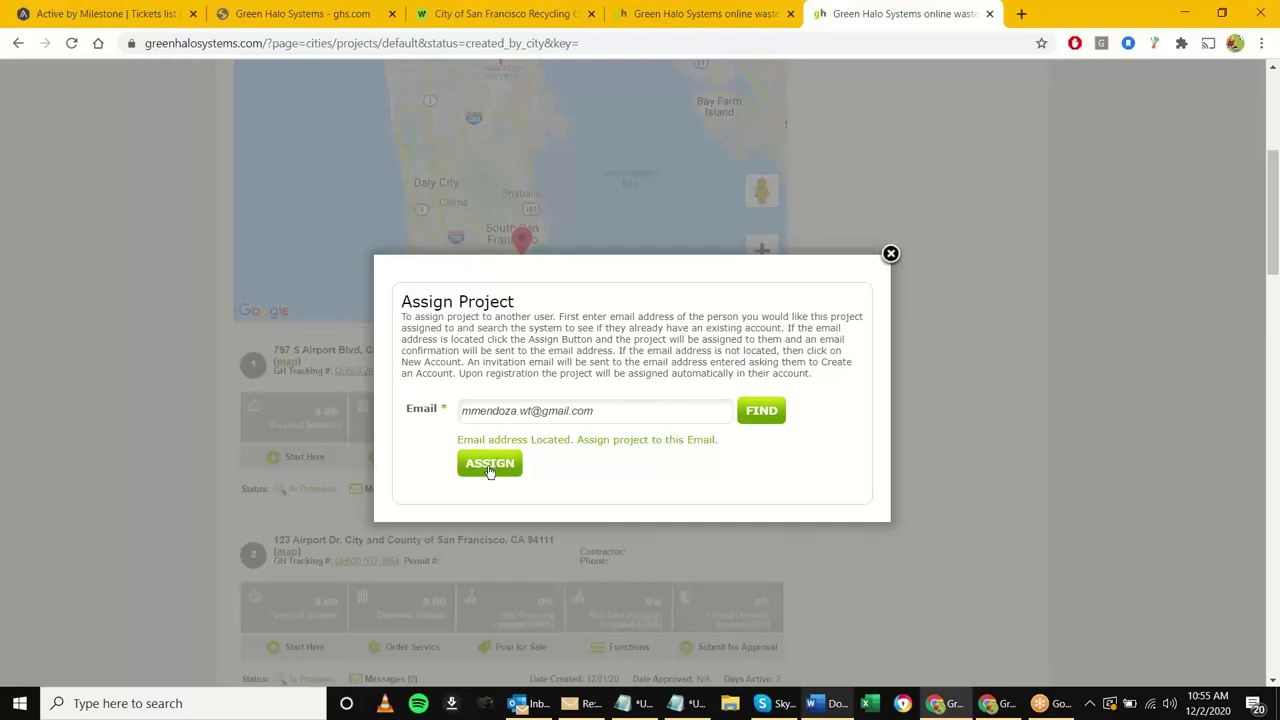
click(490, 472)
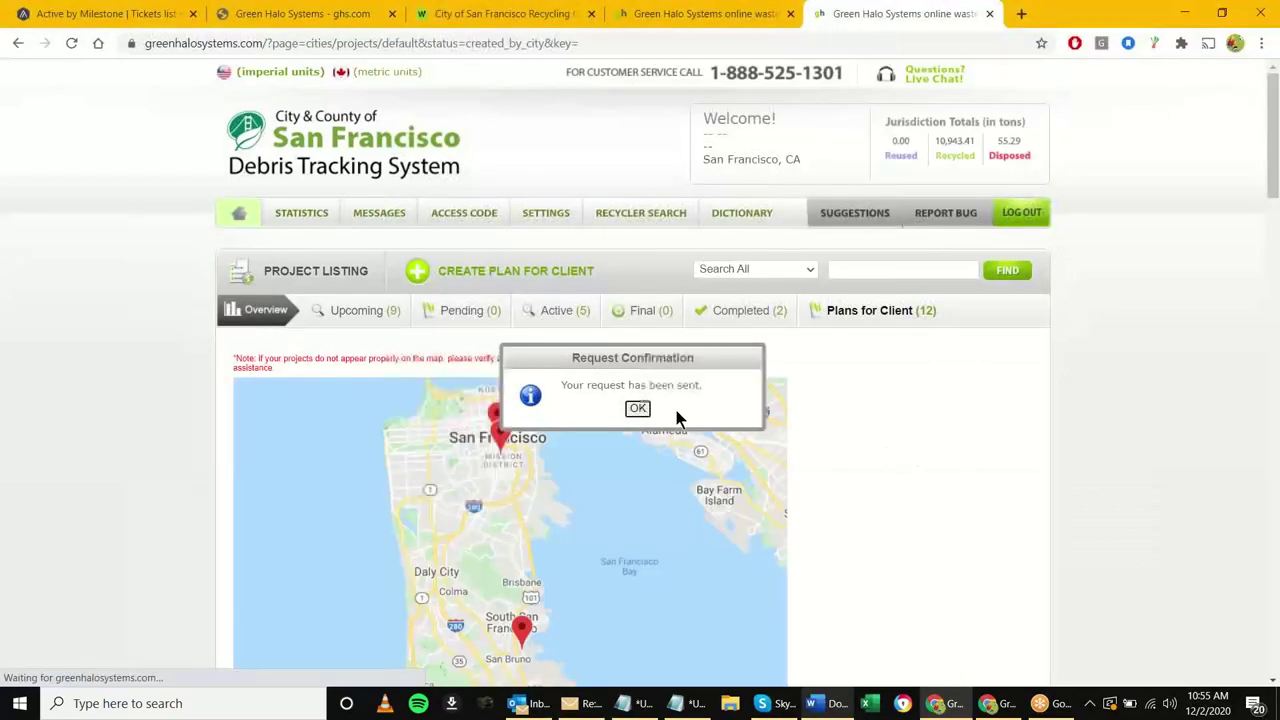
Dismiss the request confirmation and maximize the contractor's incognito browser window.
click(638, 409)
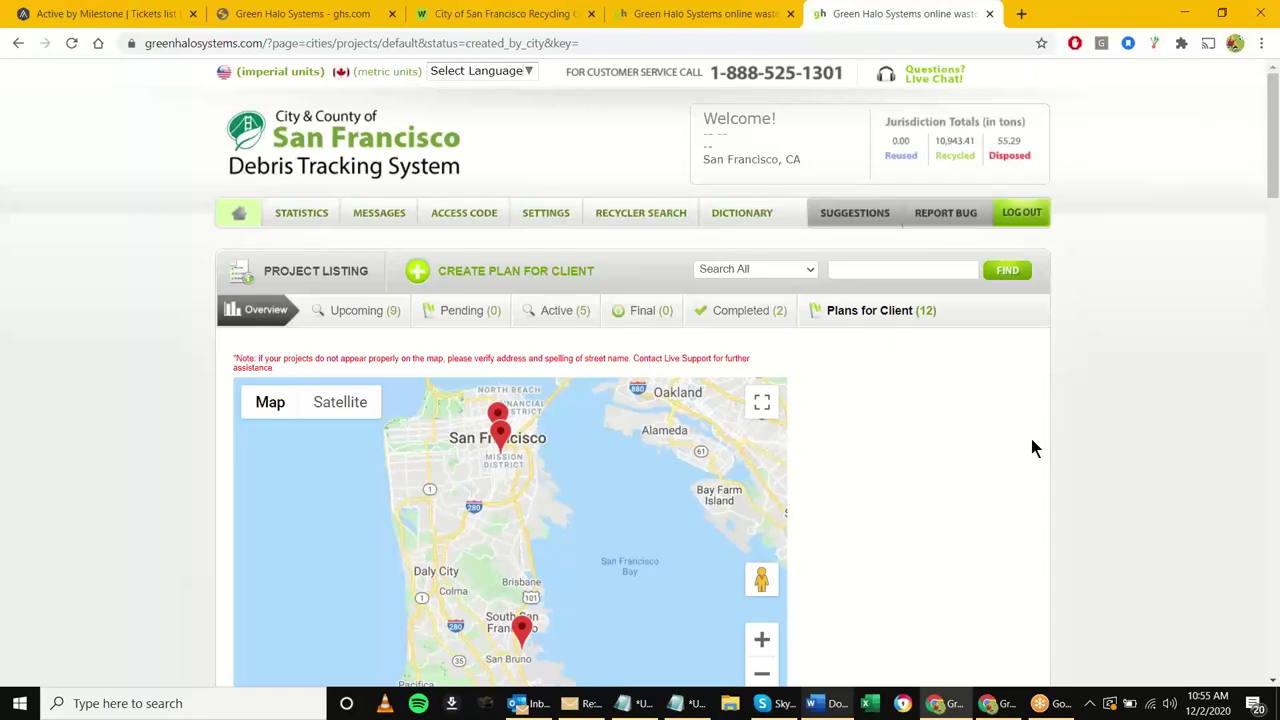
scroll(1032, 440, down, 1)
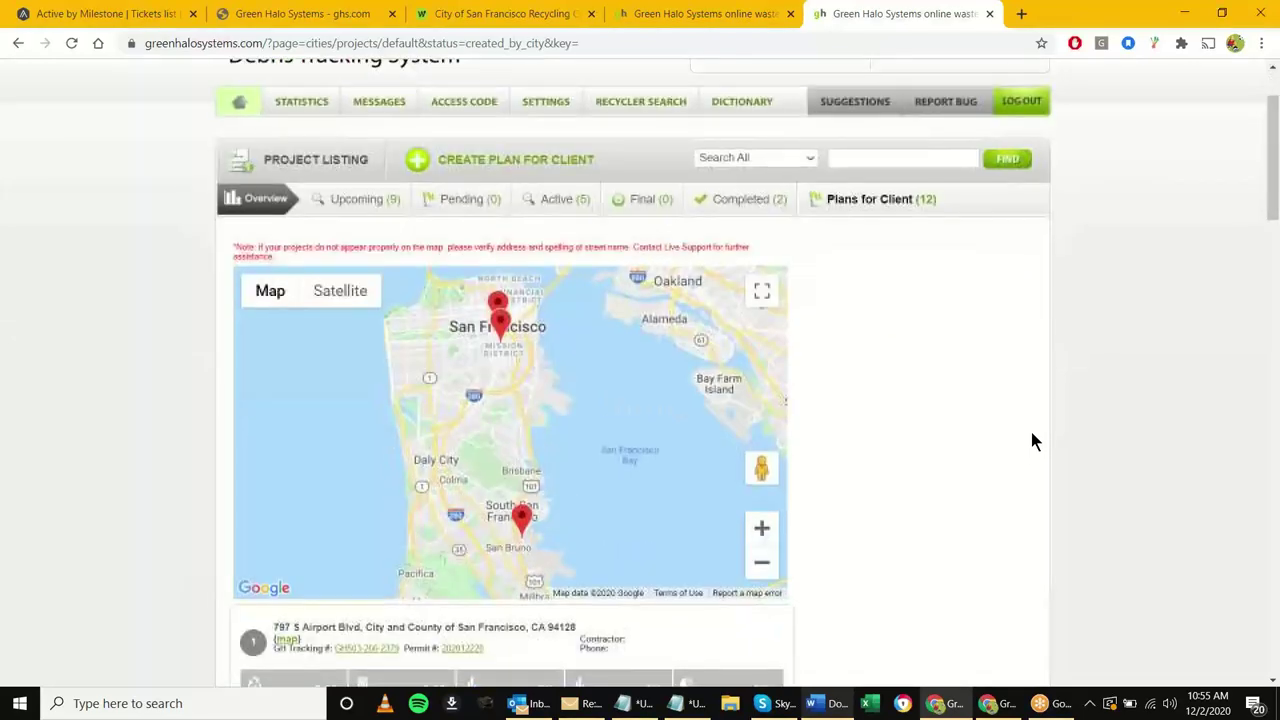
scroll(880, 365, down, 3)
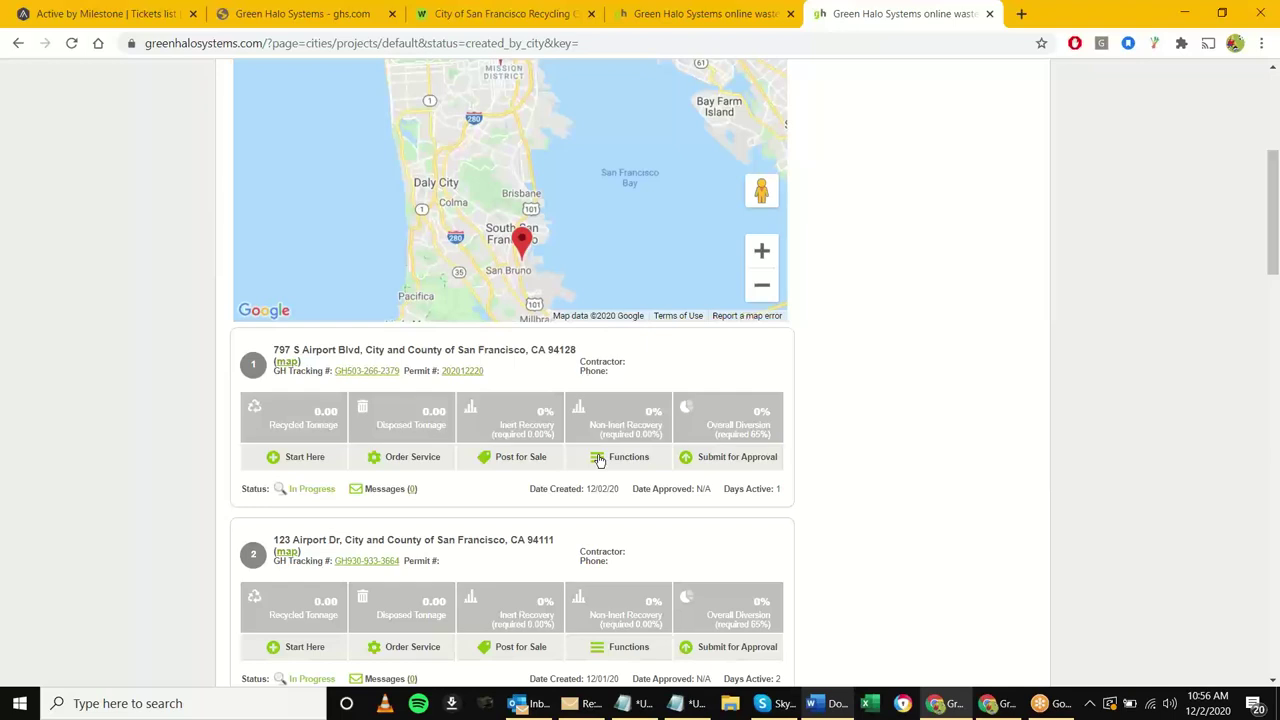
click(1000, 703)
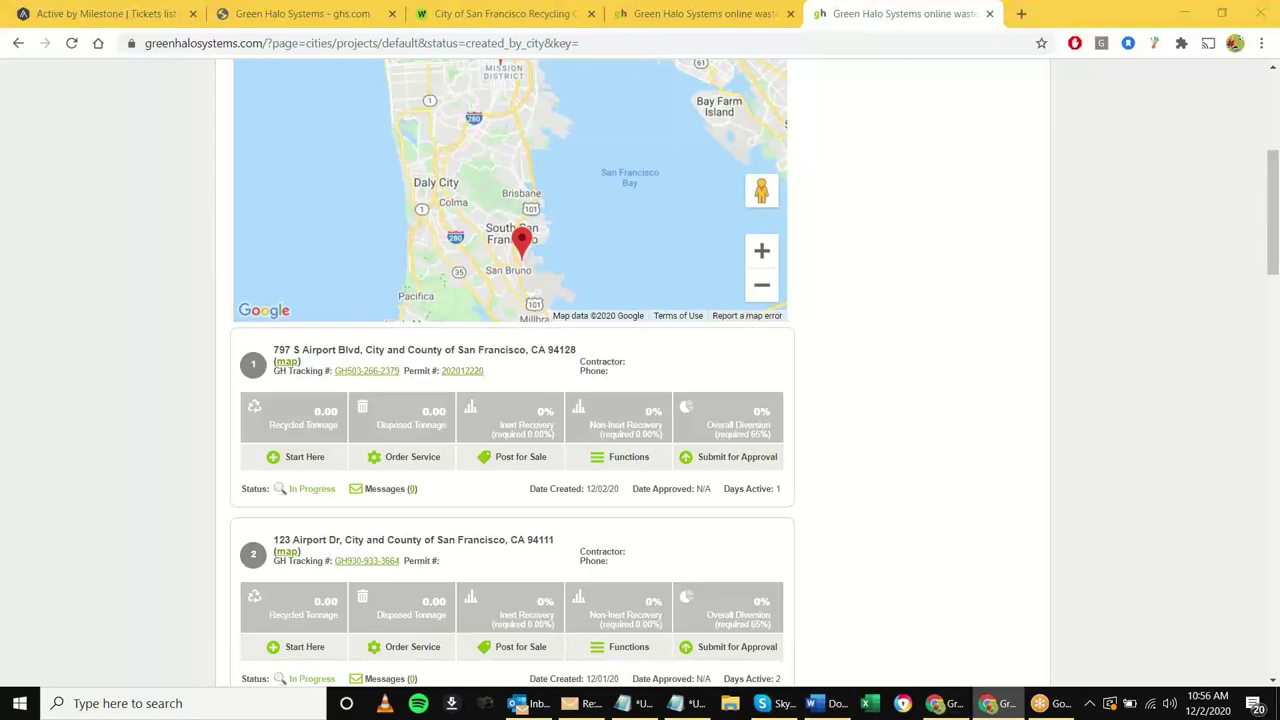
click(848, 190)
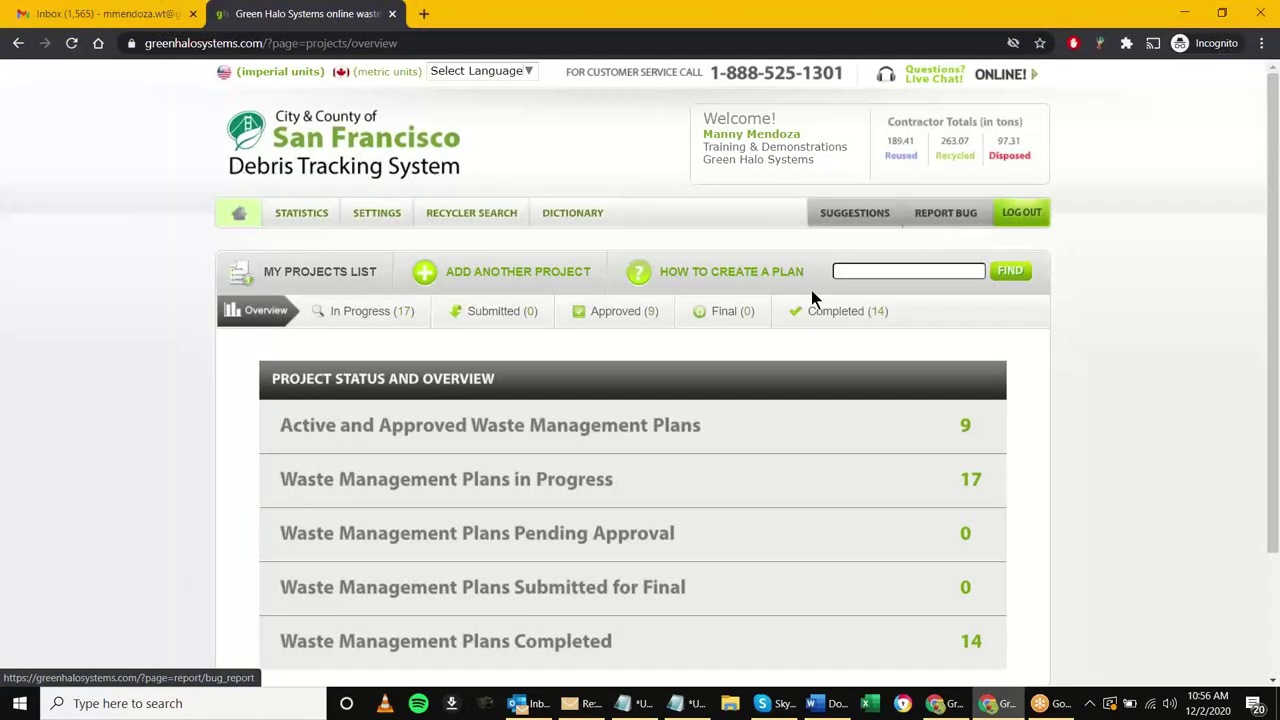
List the contractor's in-progress plans, then open the NEW PROJECT ASSIGNED e-mail in Gmail.
click(380, 308)
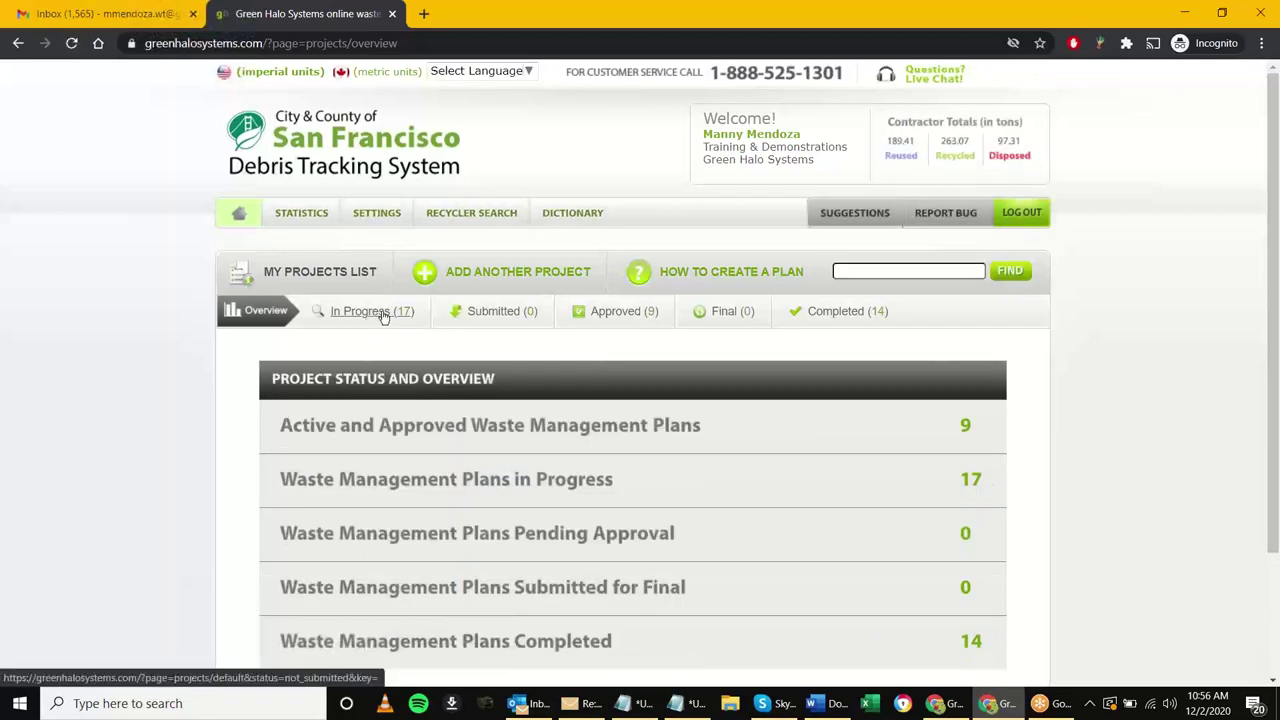
click(98, 14)
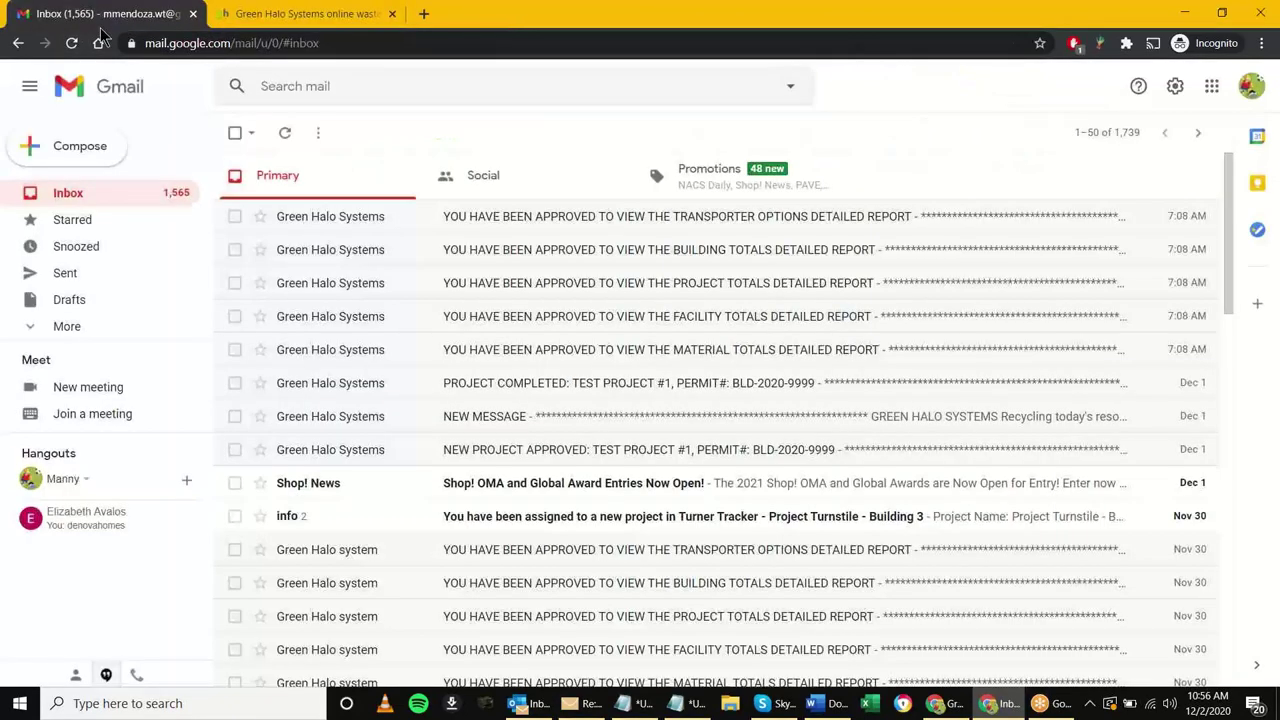
click(76, 194)
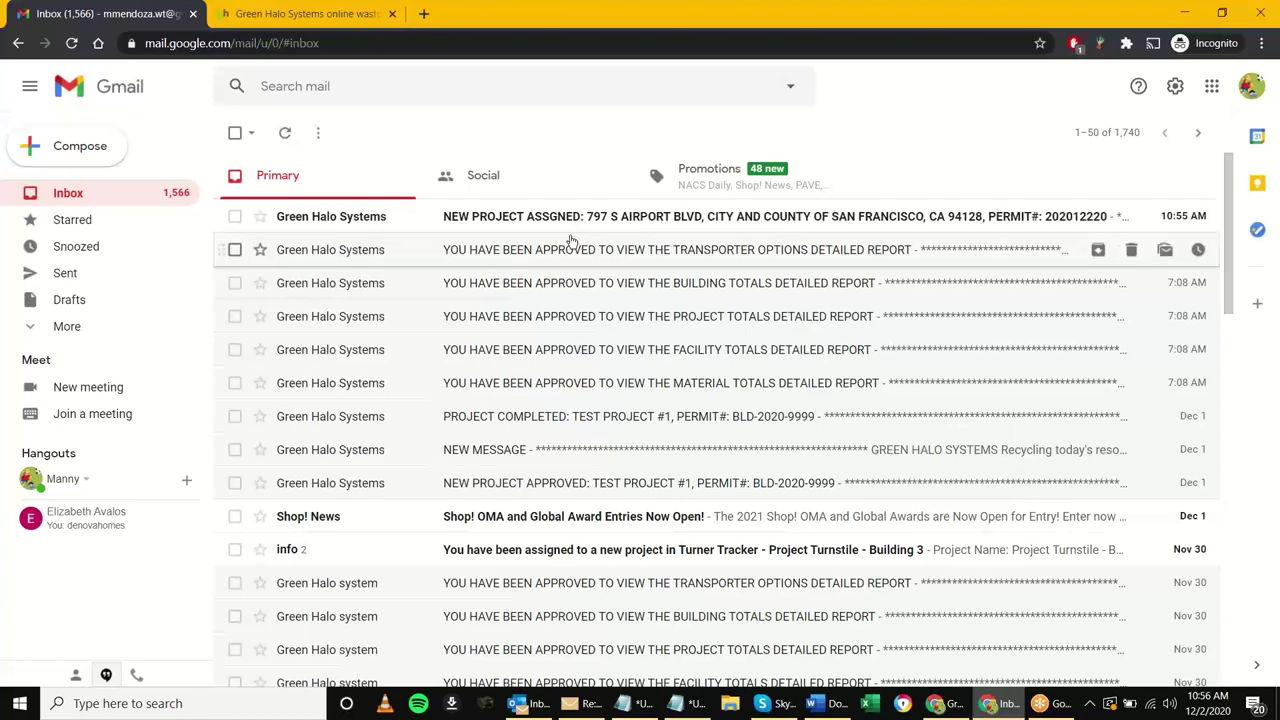
click(368, 220)
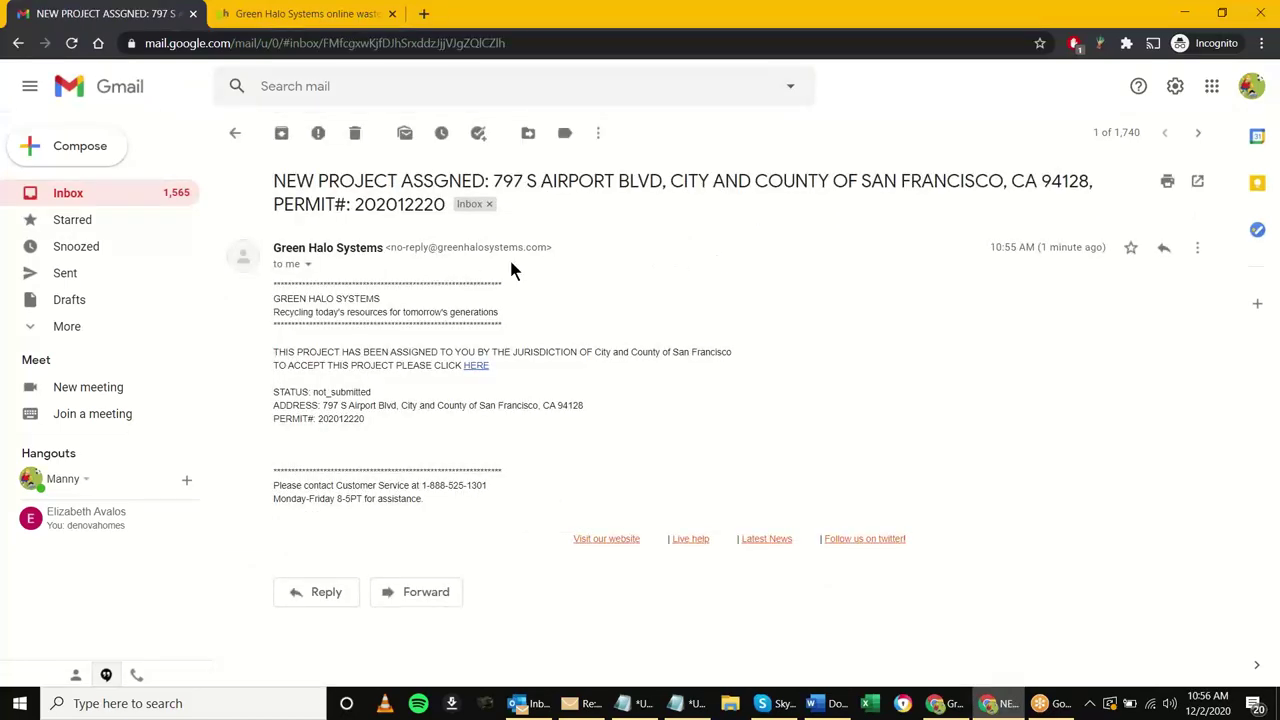
drag(356, 204, 450, 210)
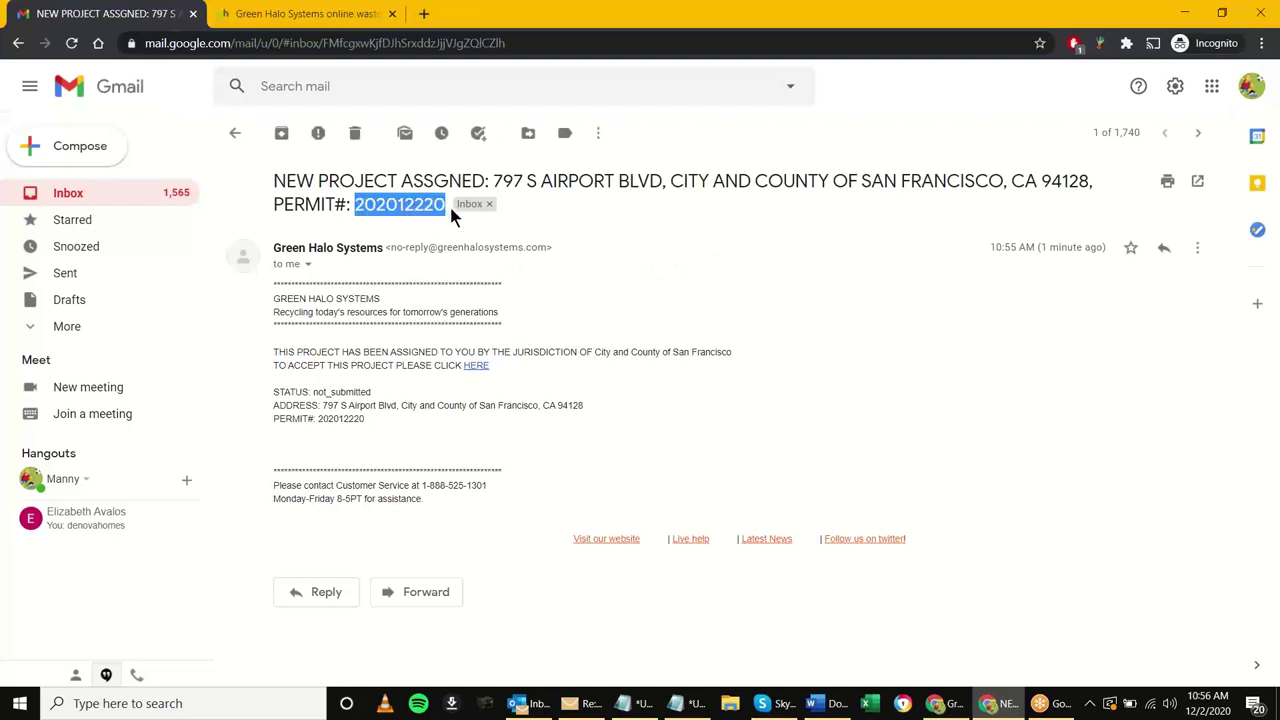
click(562, 320)
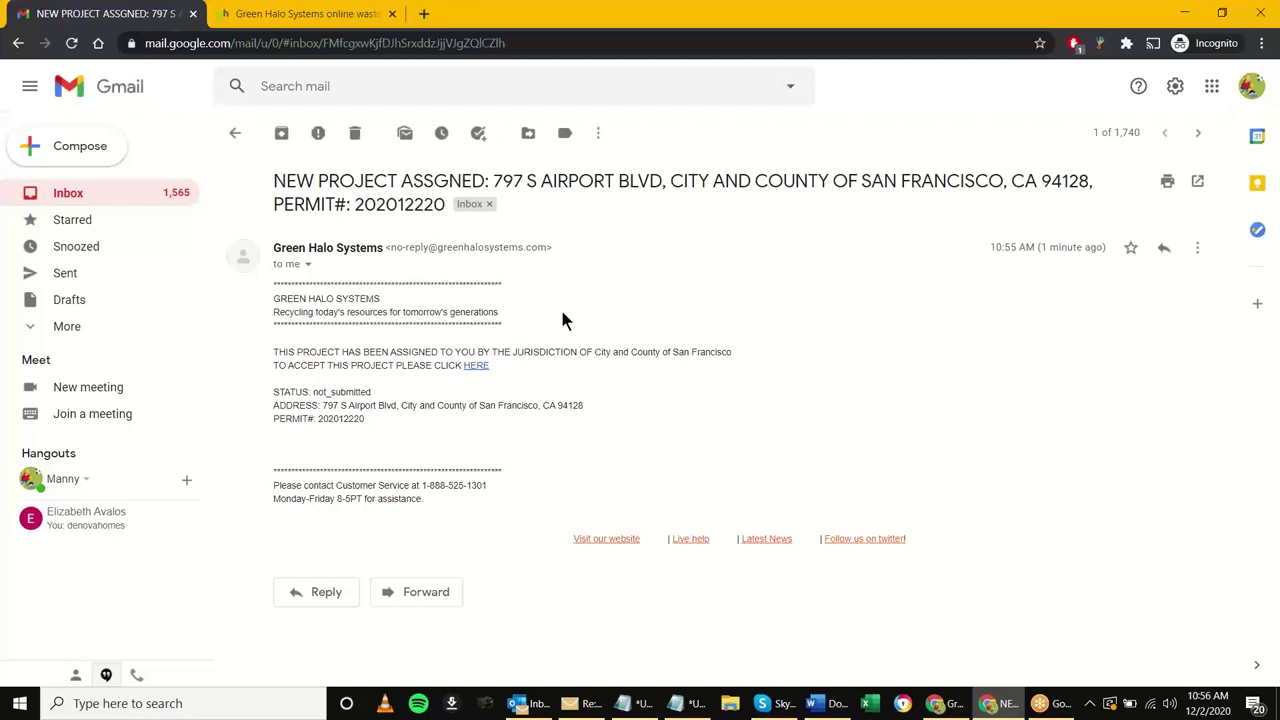
Log out of Green Halo Systems, then accept the project through the e-mail's HERE link.
click(472, 367)
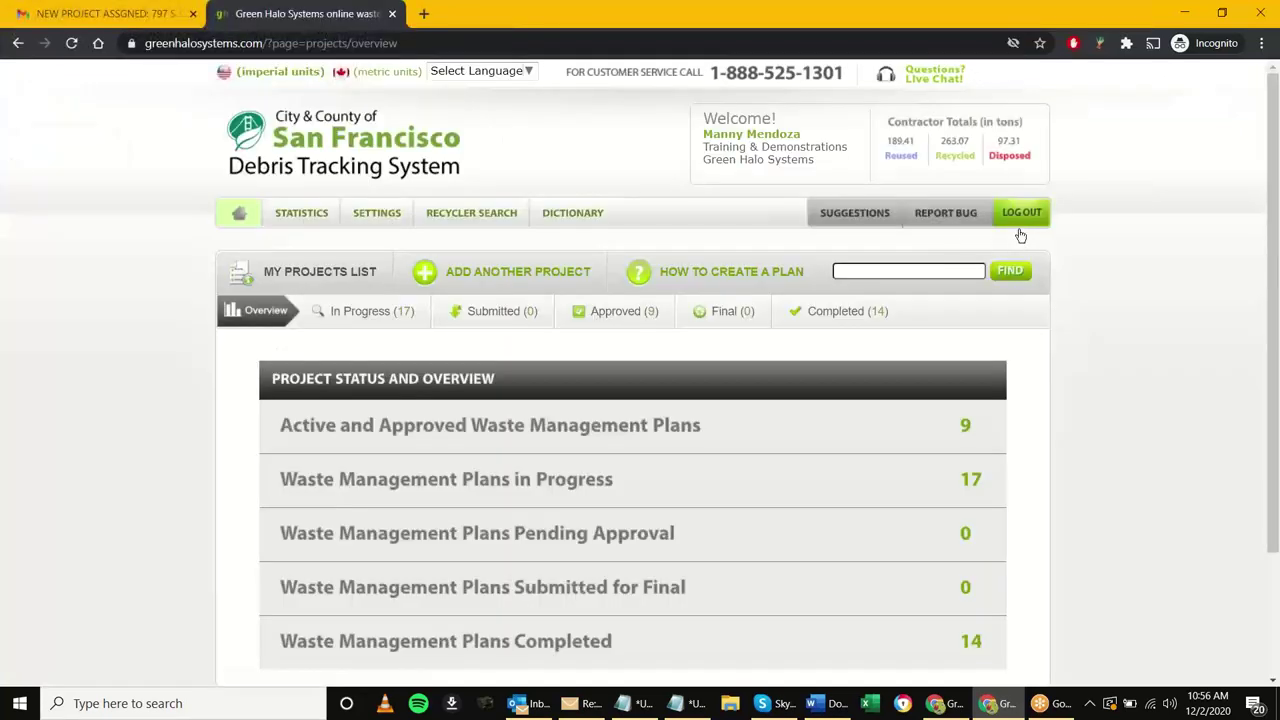
click(1020, 218)
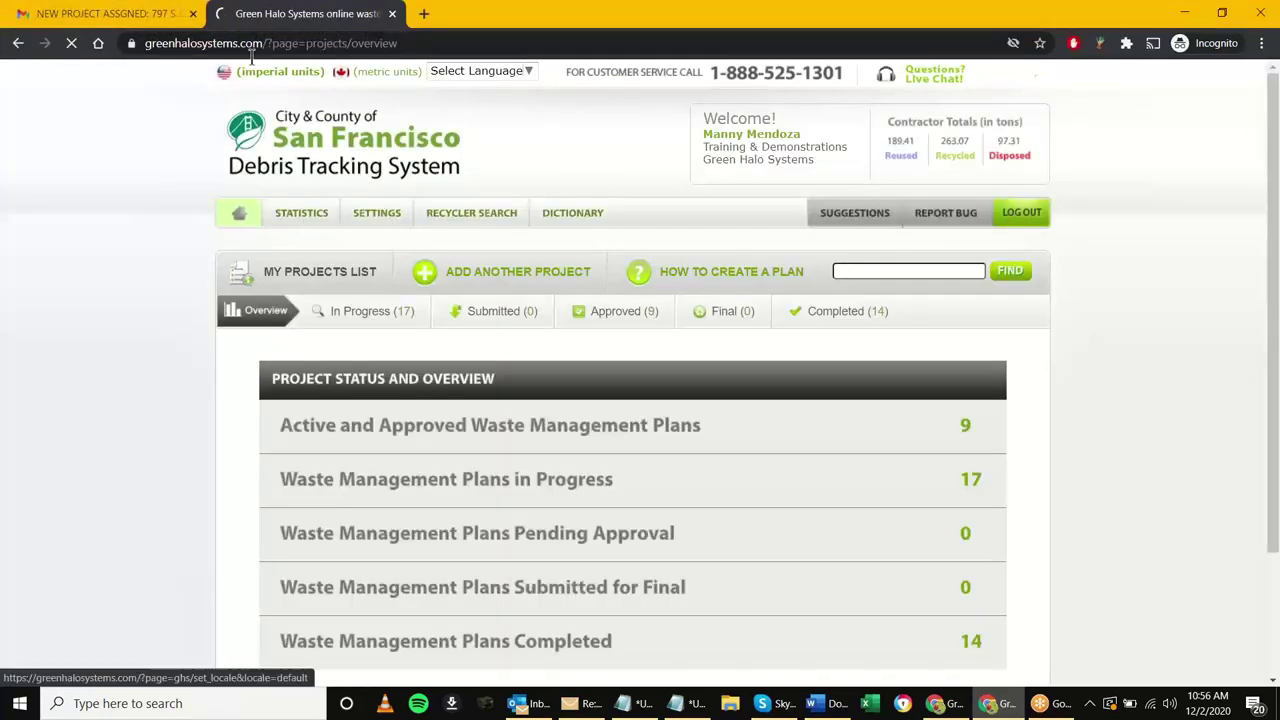
click(95, 14)
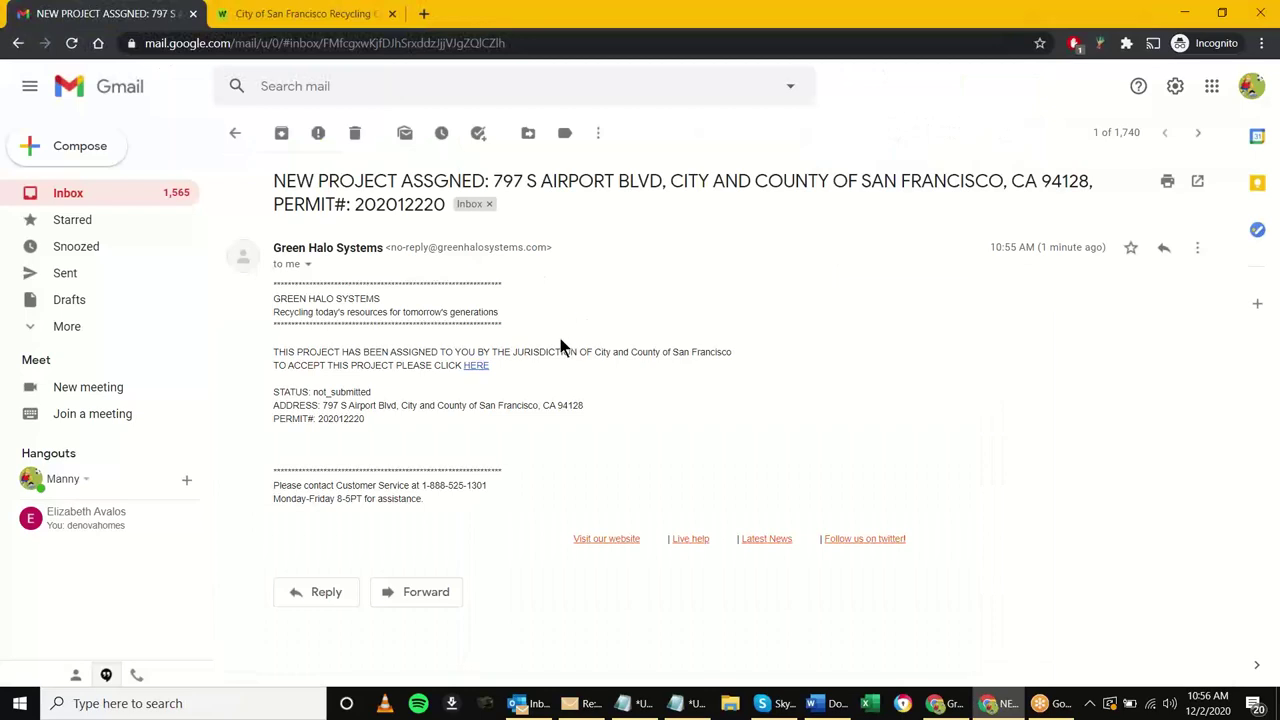
click(477, 367)
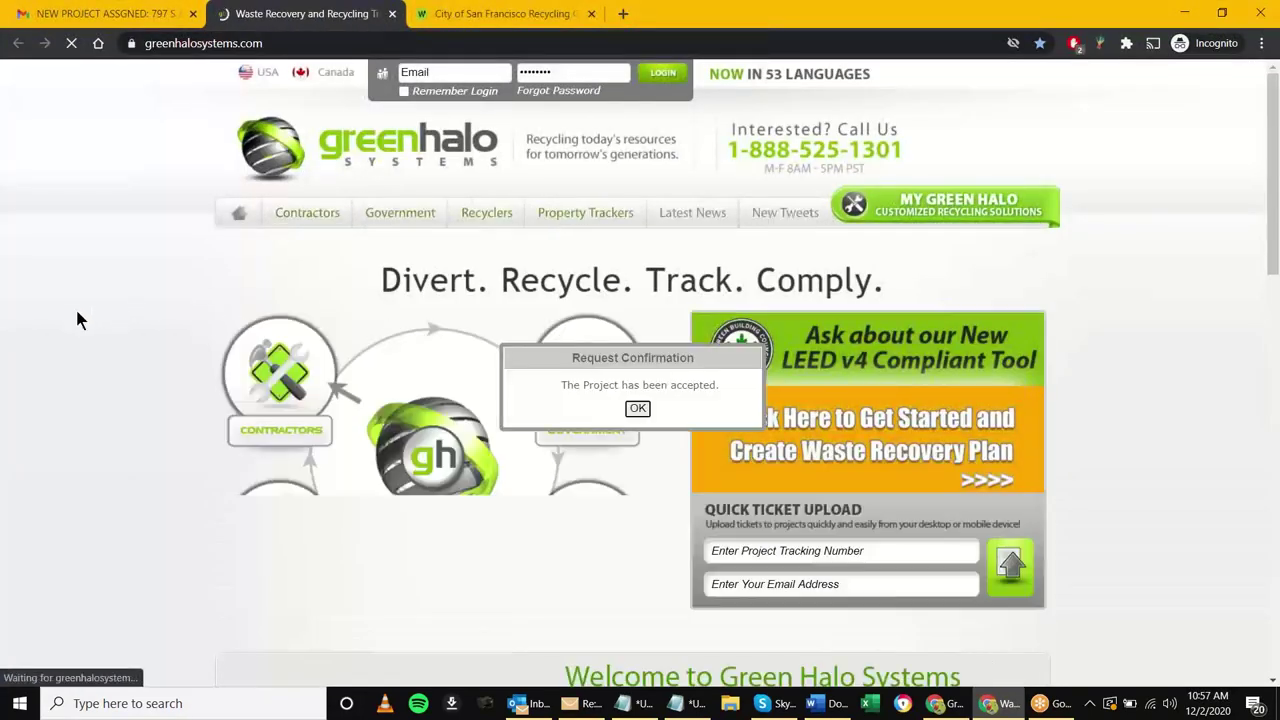
Dismiss the acceptance notice and log back in with the contractor's saved e-mail and password.
click(637, 411)
click(427, 74)
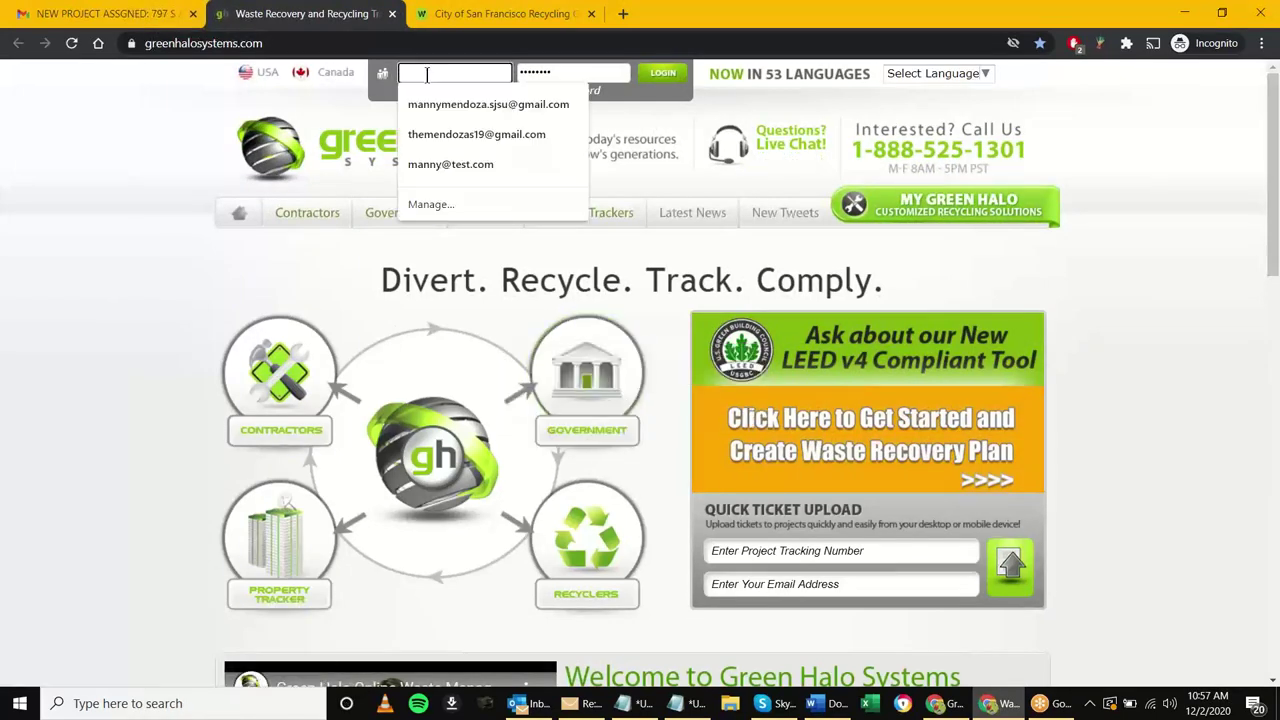
key(Down)
key(Down)
key(Down)
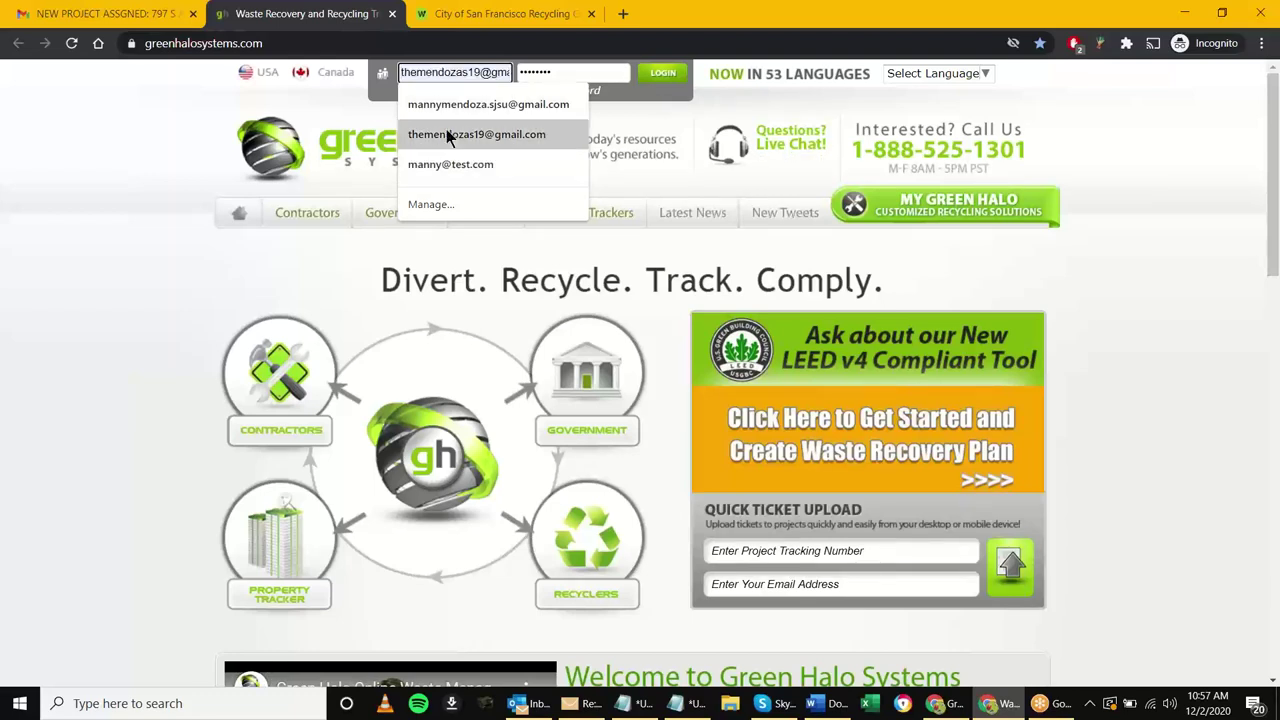
click(171, 274)
click(450, 74)
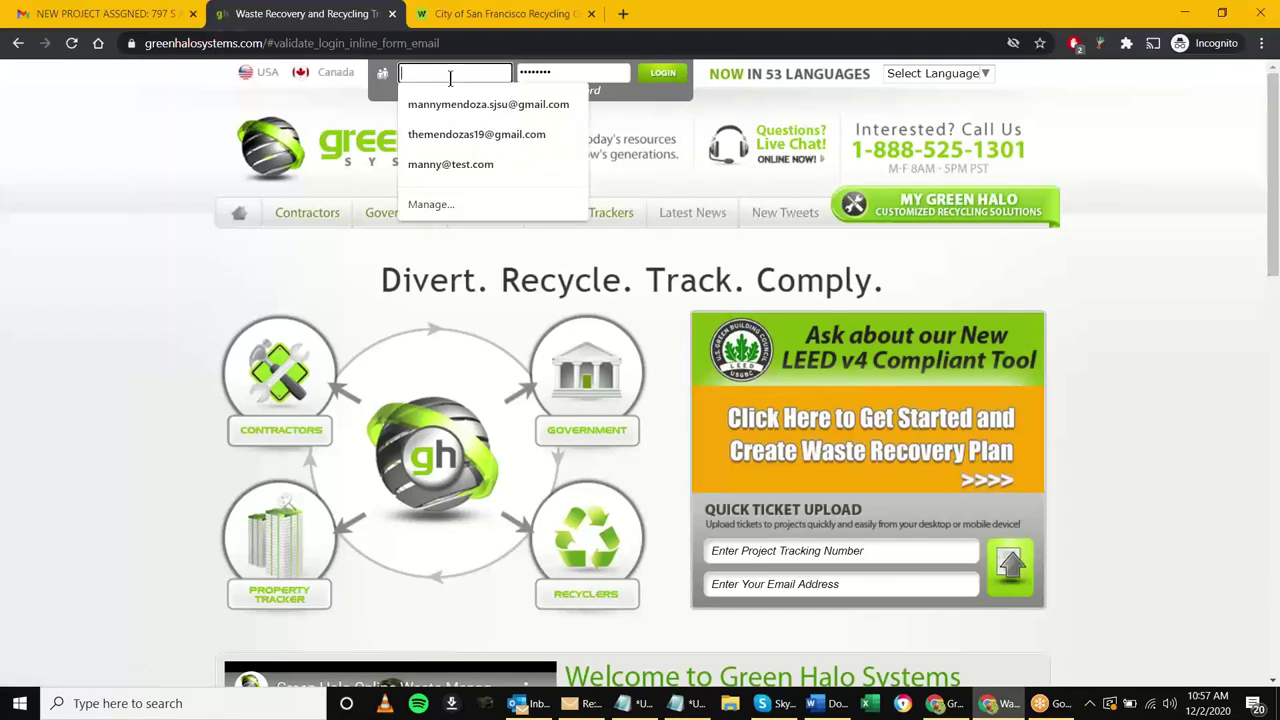
key(Down)
key(Return)
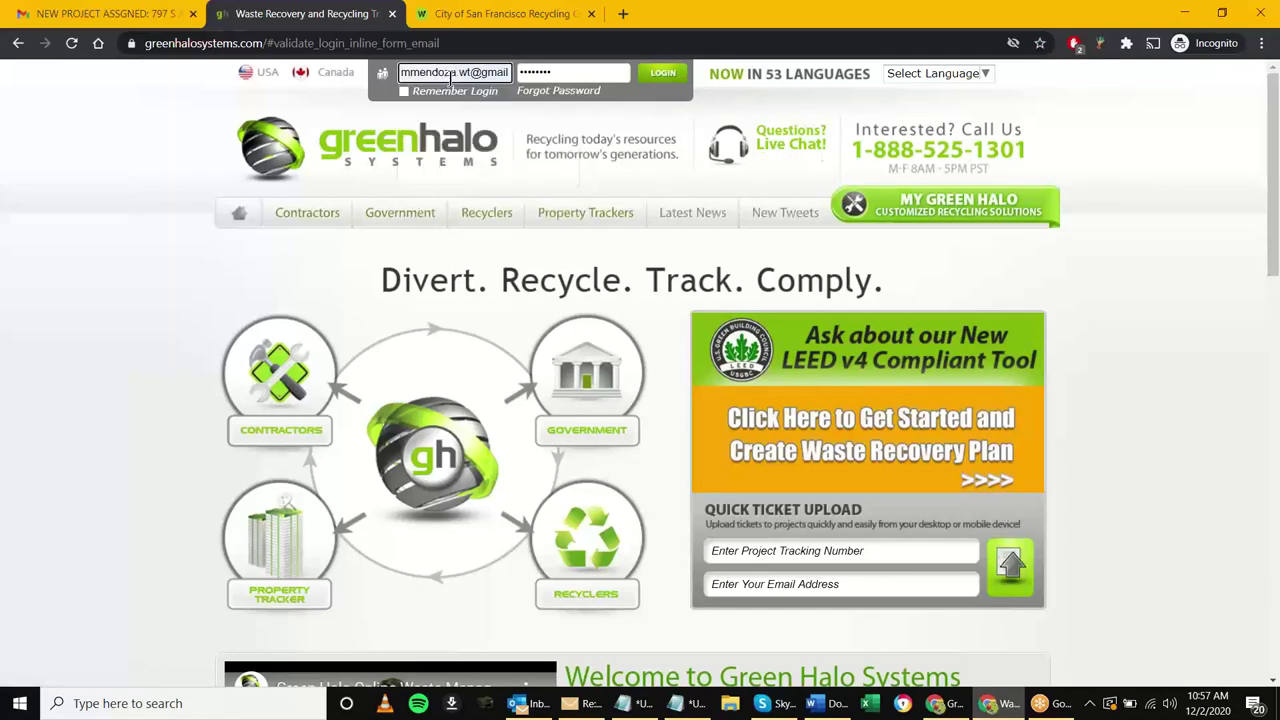
key(Tab)
text(••••••)
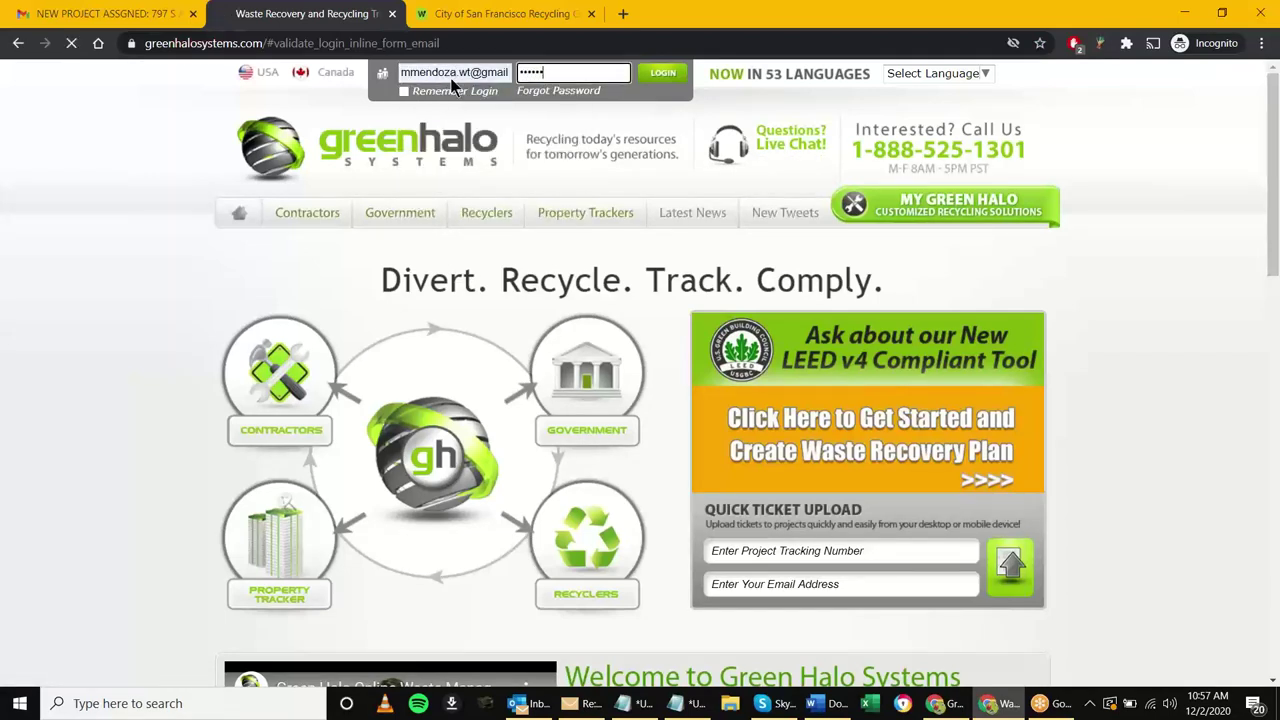
key(Return)
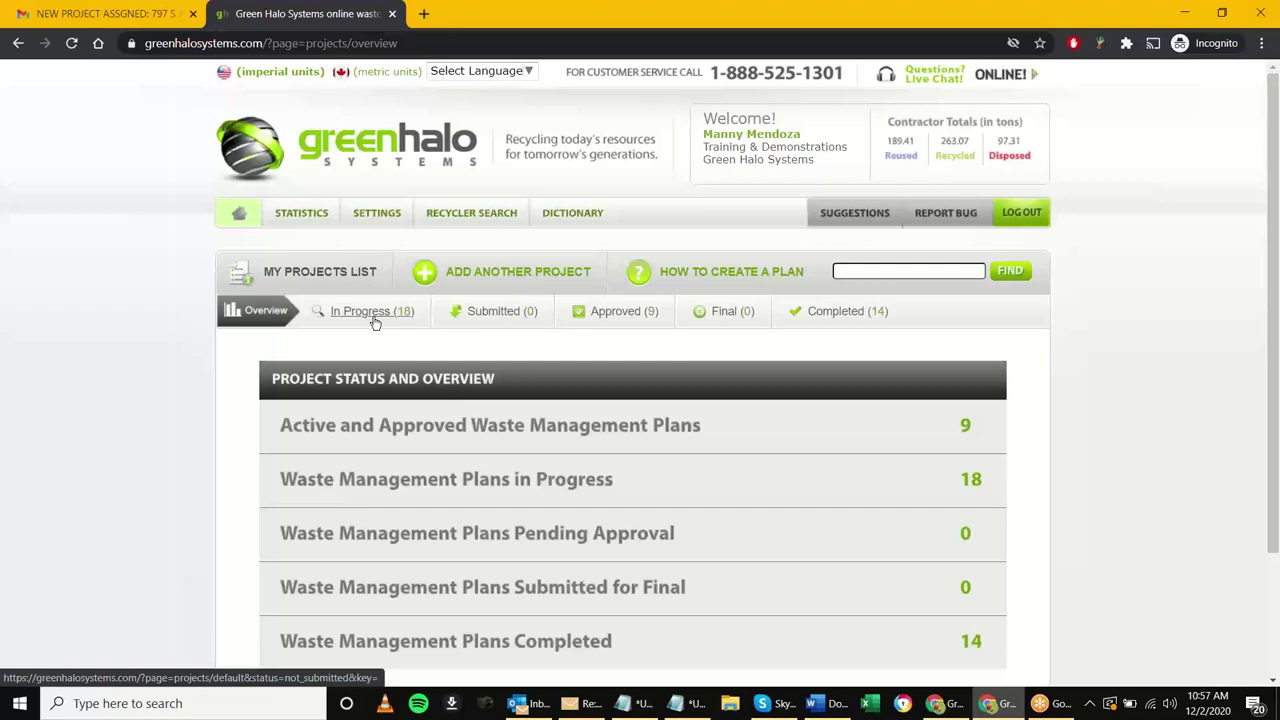
Open the 797 S Airport Blvd (SFO Terminal II Renovations) plan from the In Progress projects.
click(373, 317)
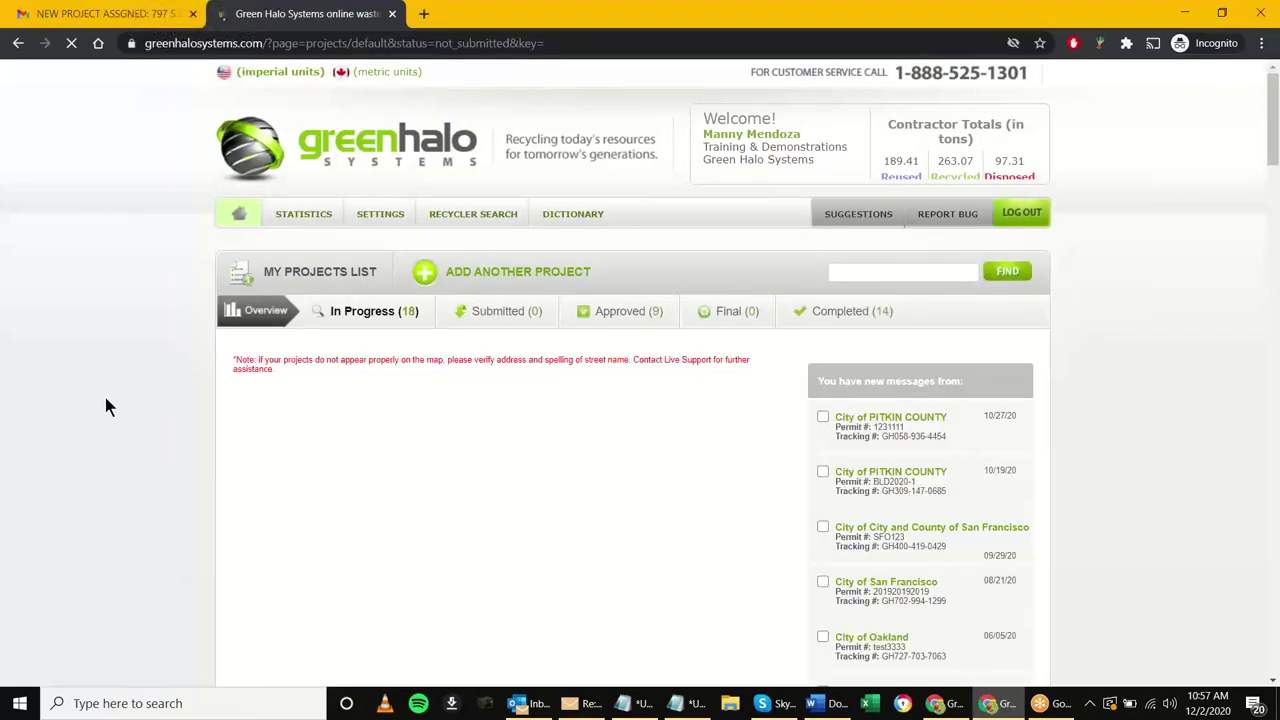
scroll(105, 397, down, 4)
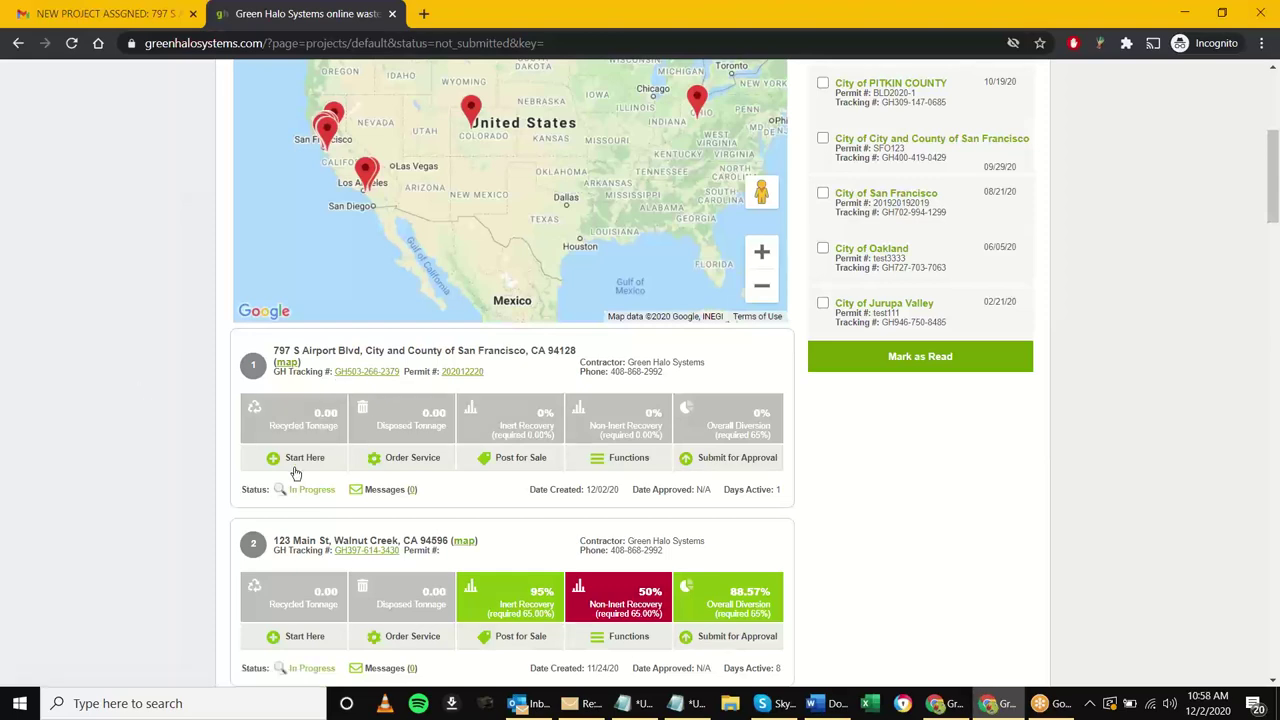
click(352, 372)
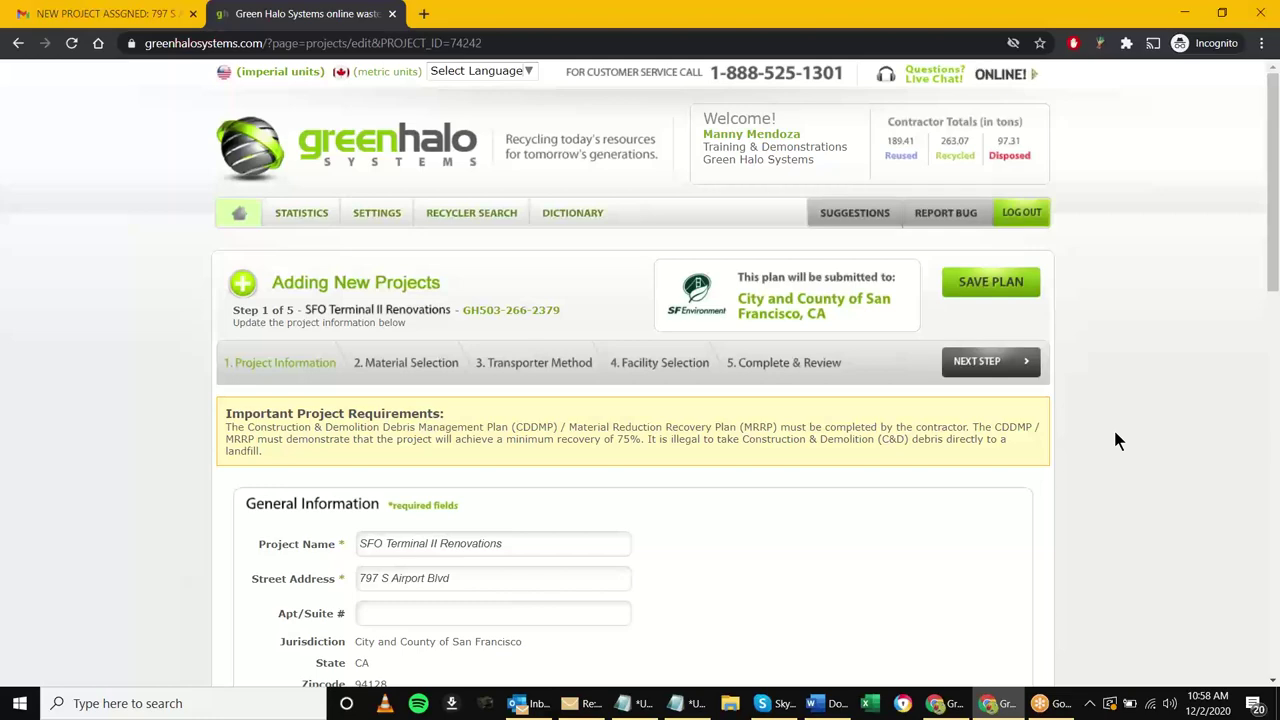
Add the superintendent (contact 3) and contractor contact 5 as designated contacts and save.
scroll(1125, 457, down, 2)
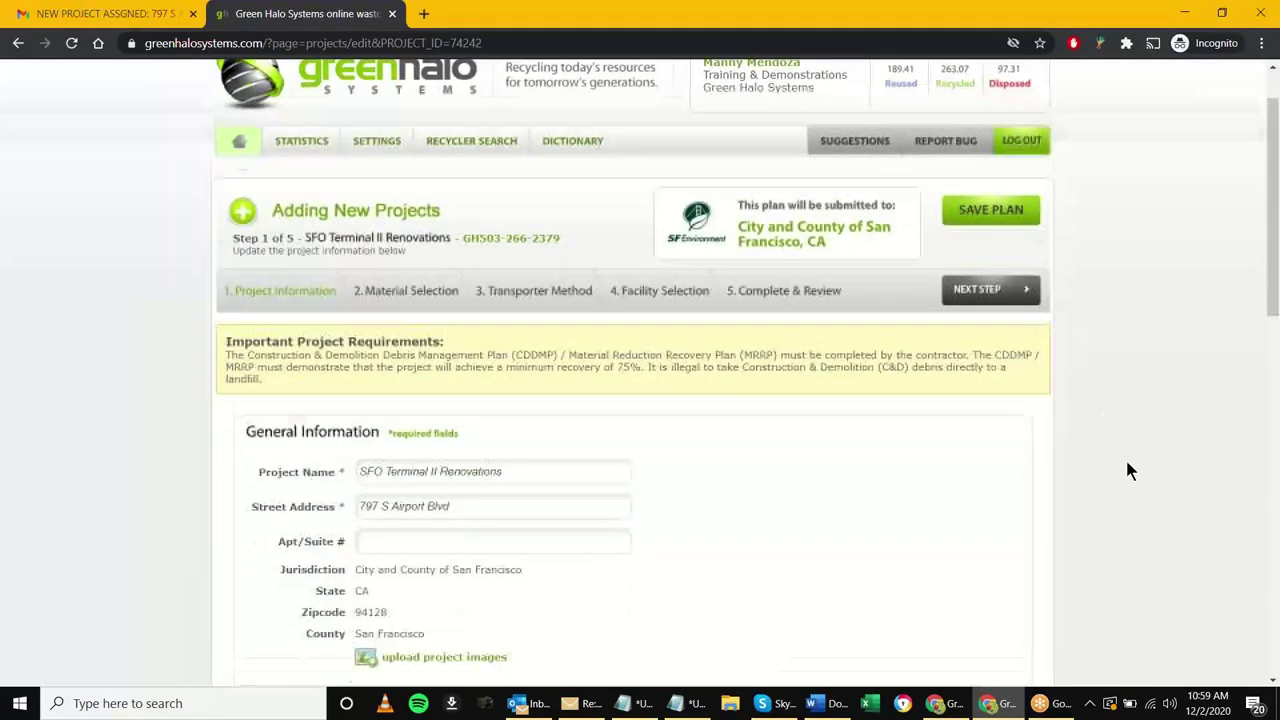
scroll(1116, 468, down, 5)
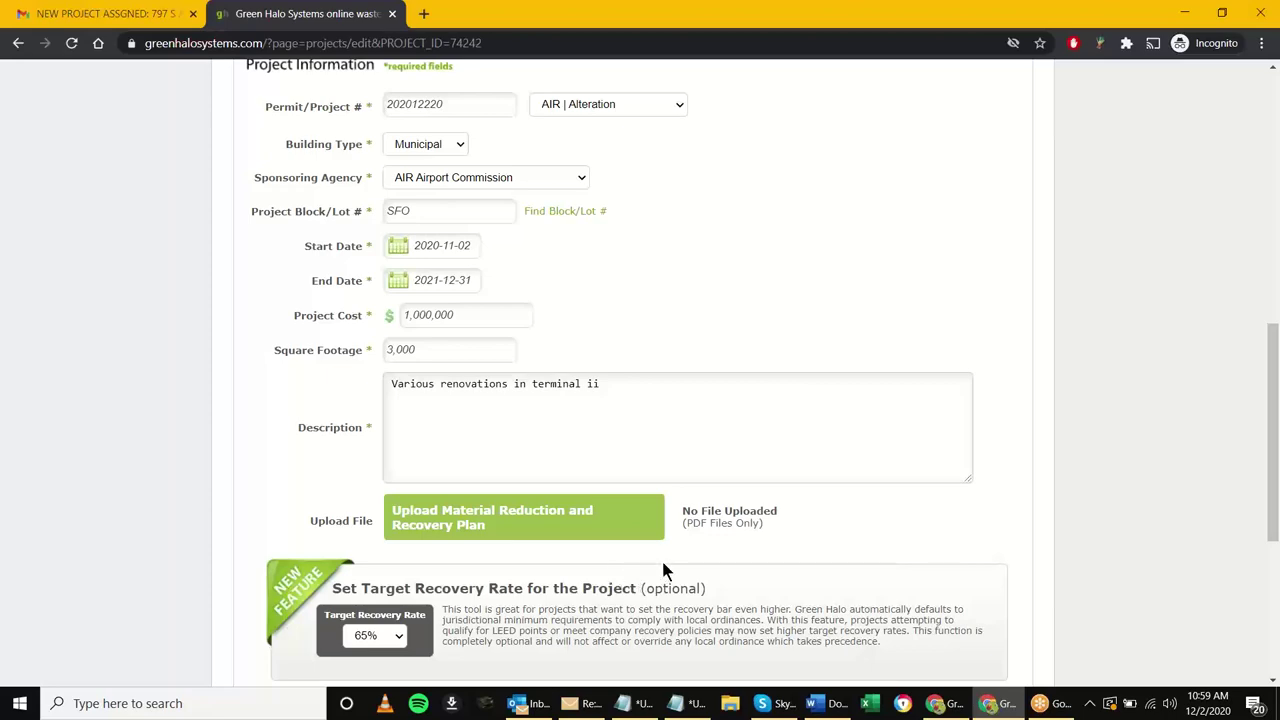
scroll(664, 569, down, 3)
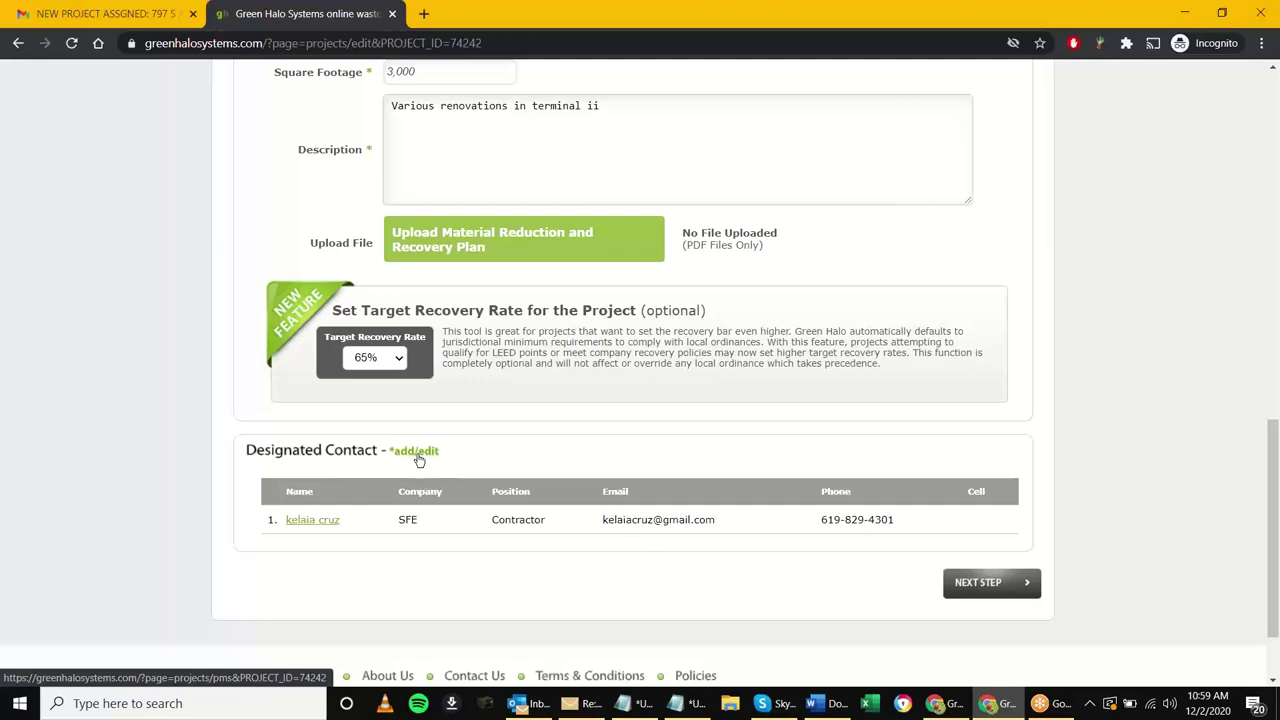
click(418, 460)
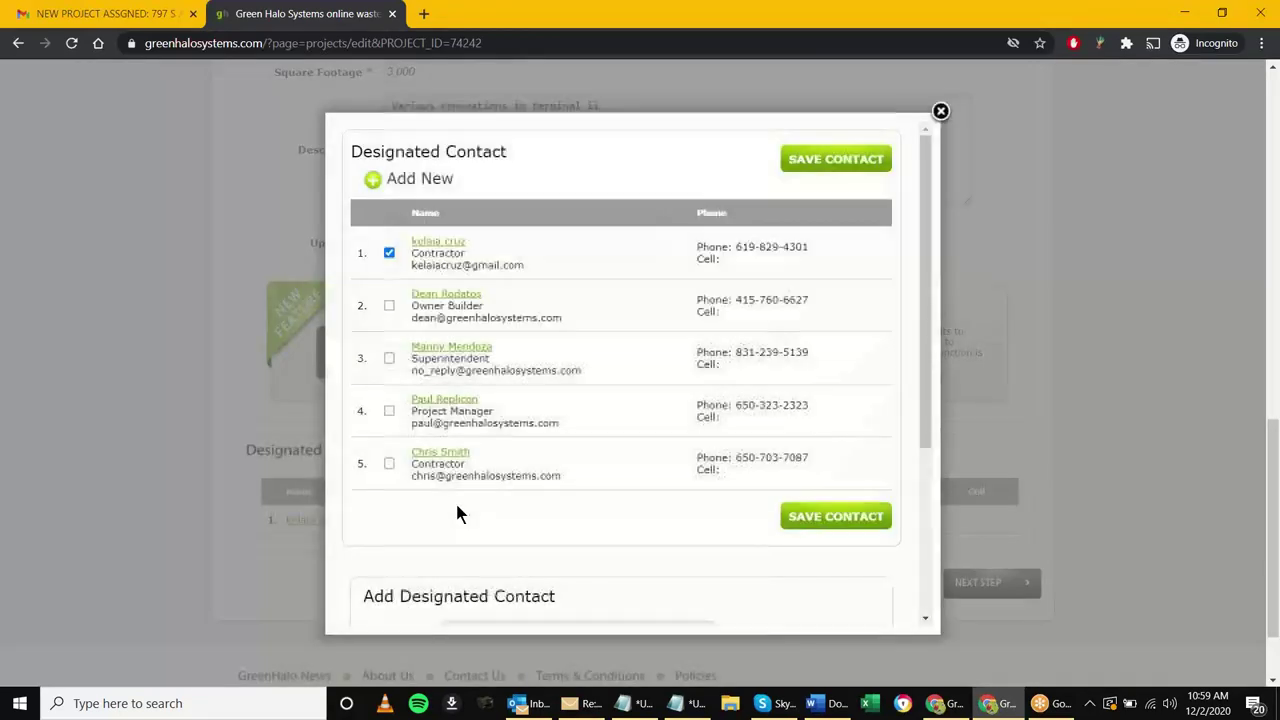
click(389, 358)
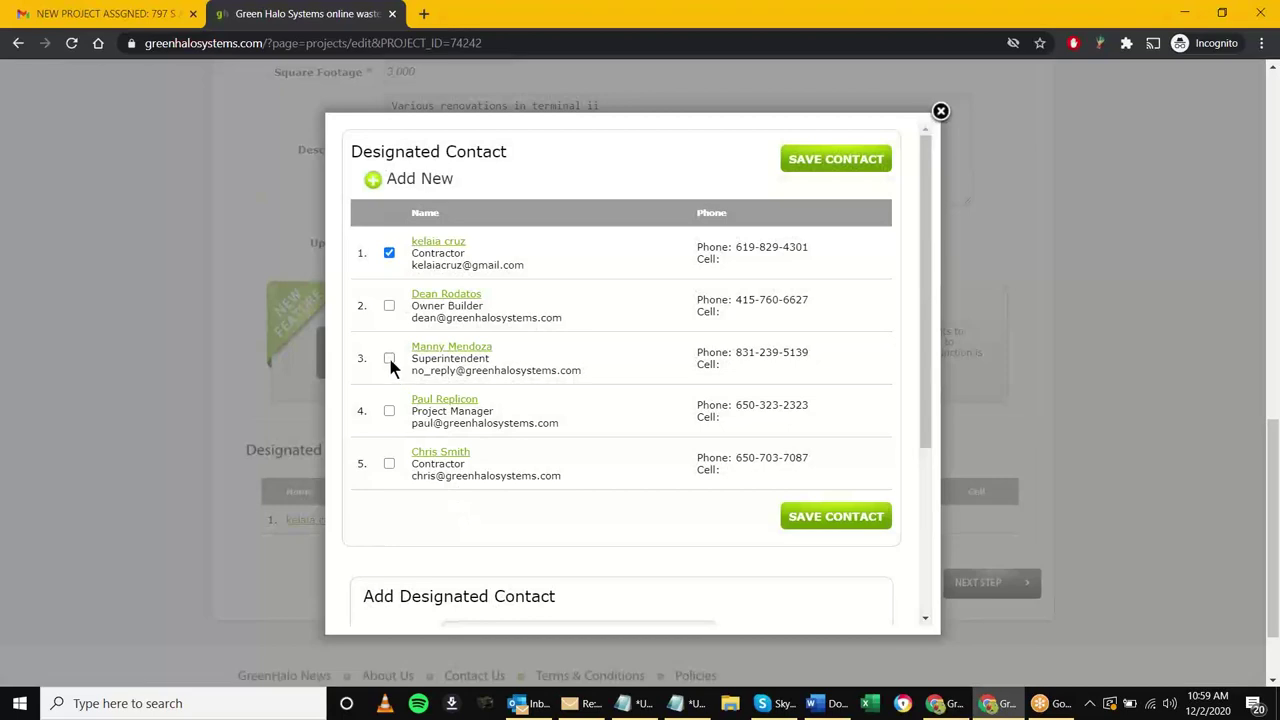
click(389, 464)
click(820, 162)
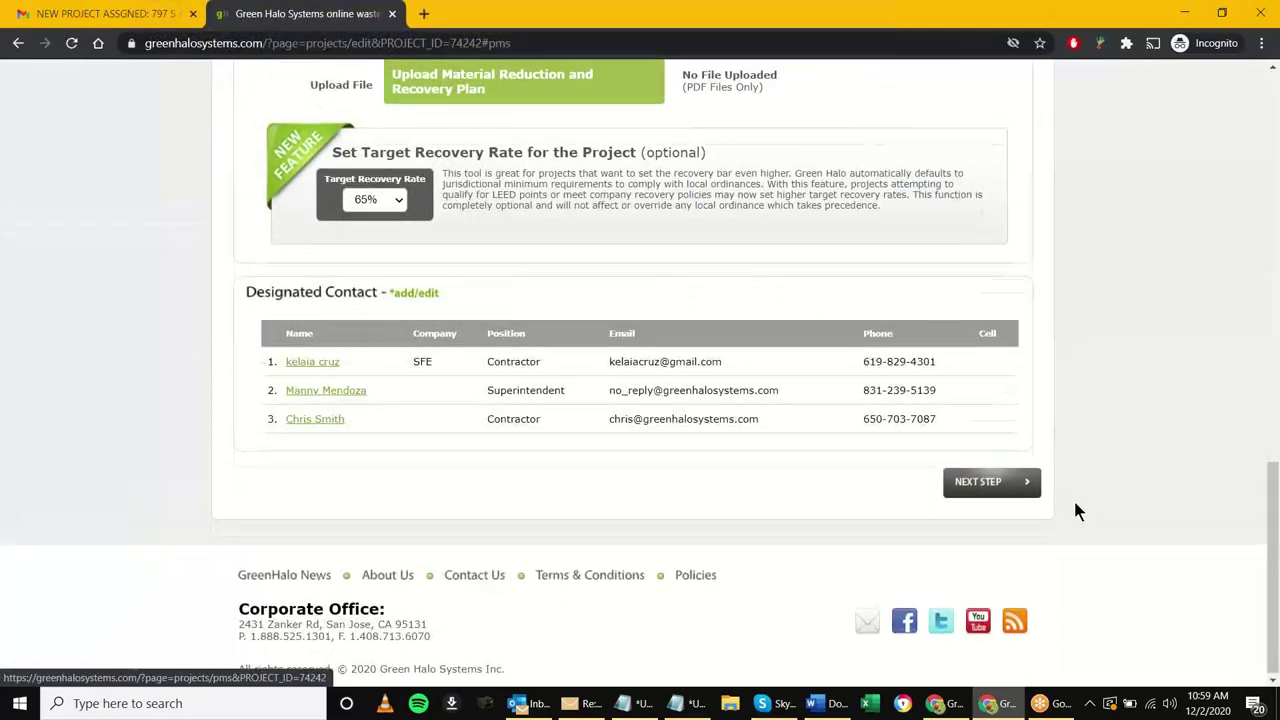
scroll(1073, 497, up, 1)
scroll(1004, 600, up, 1)
scroll(1004, 597, up, 1)
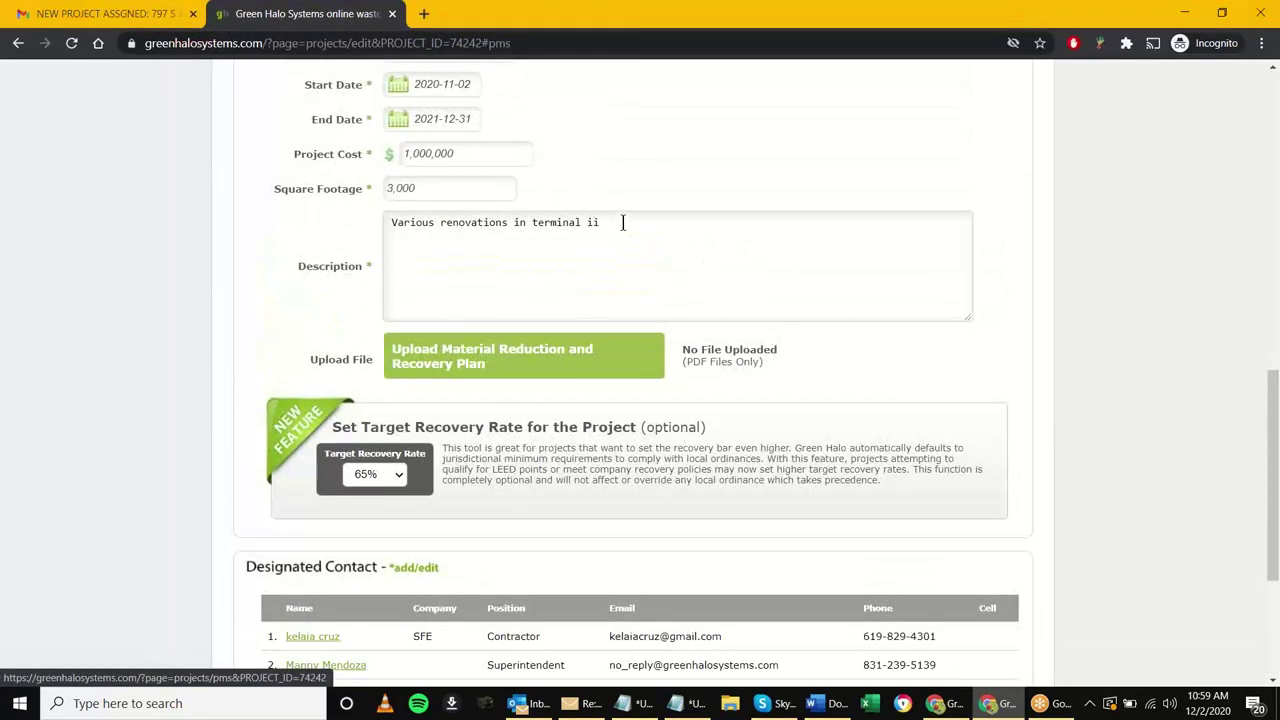
scroll(871, 363, up, 4)
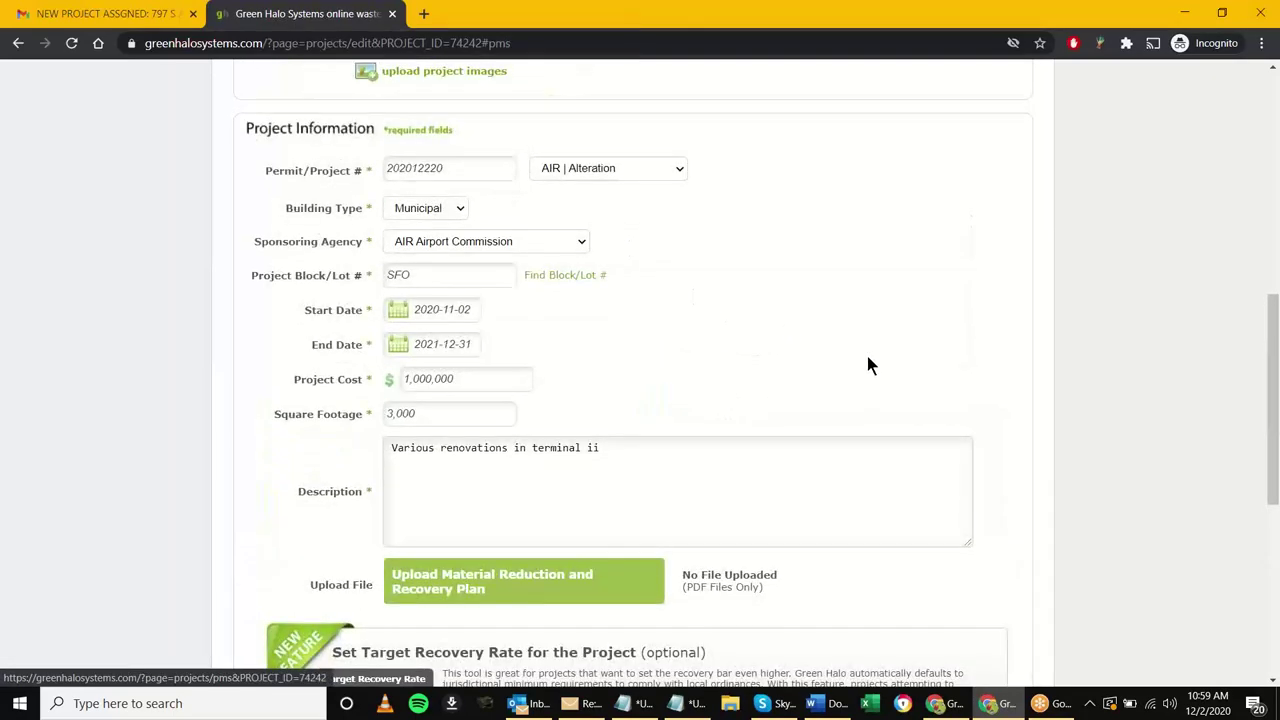
scroll(882, 372, up, 4)
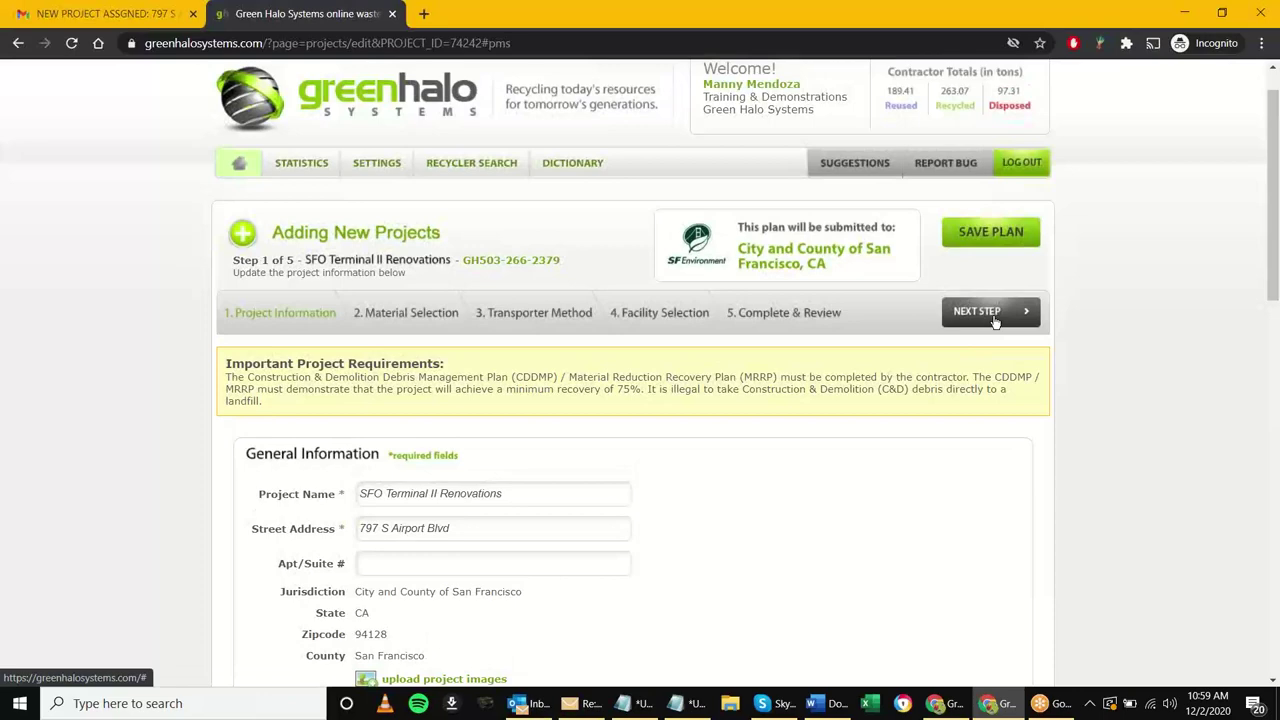
Advance the plan to Step 2 and scroll down through the Materials List.
click(995, 318)
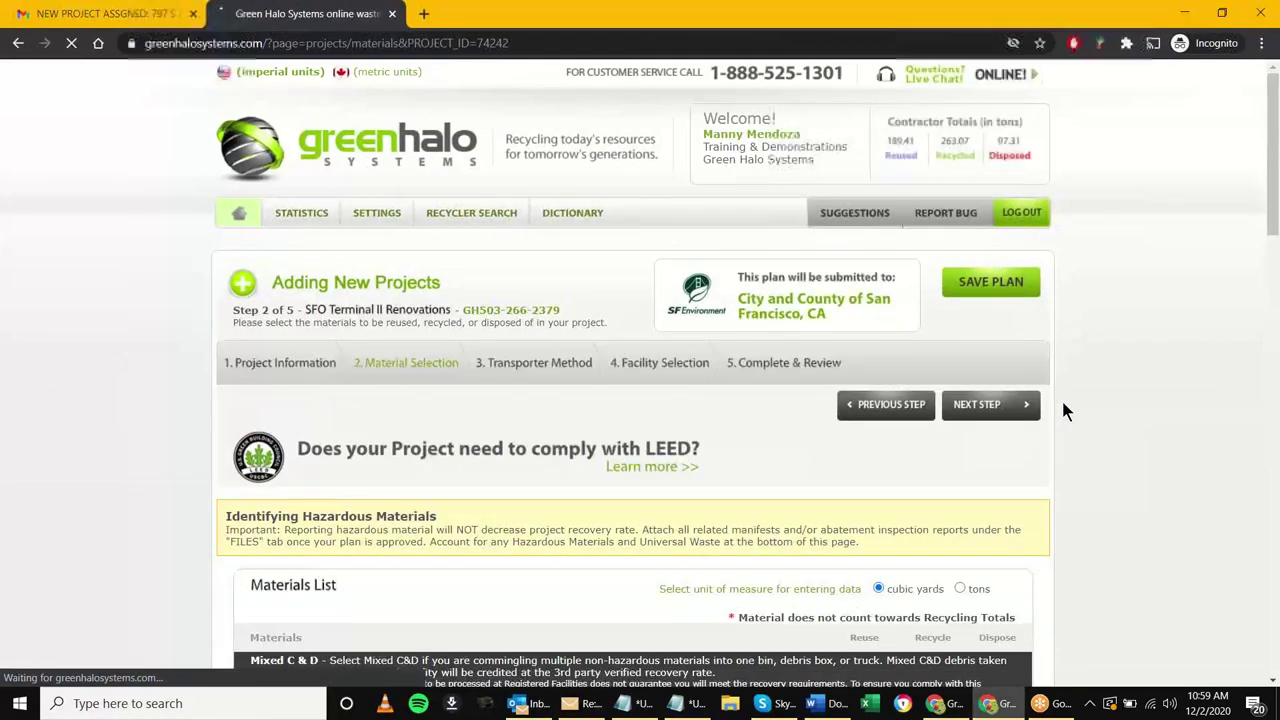
scroll(980, 442, down, 2)
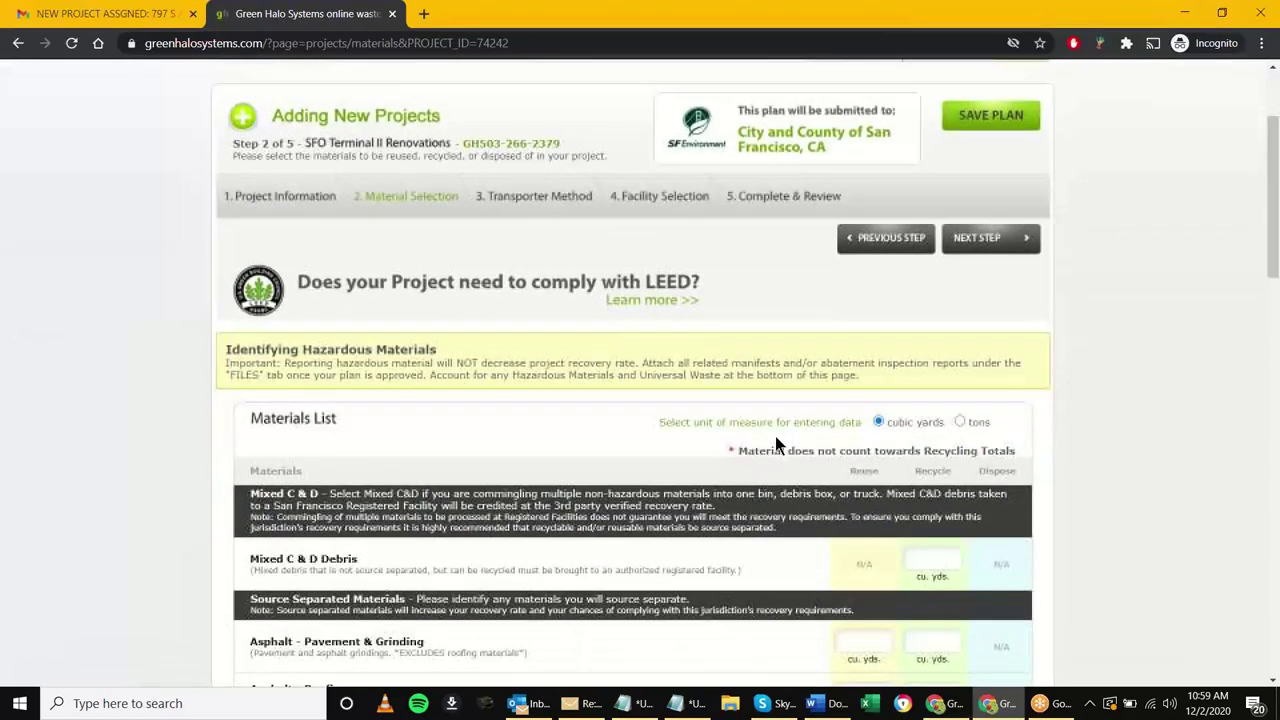
scroll(551, 421, down, 1)
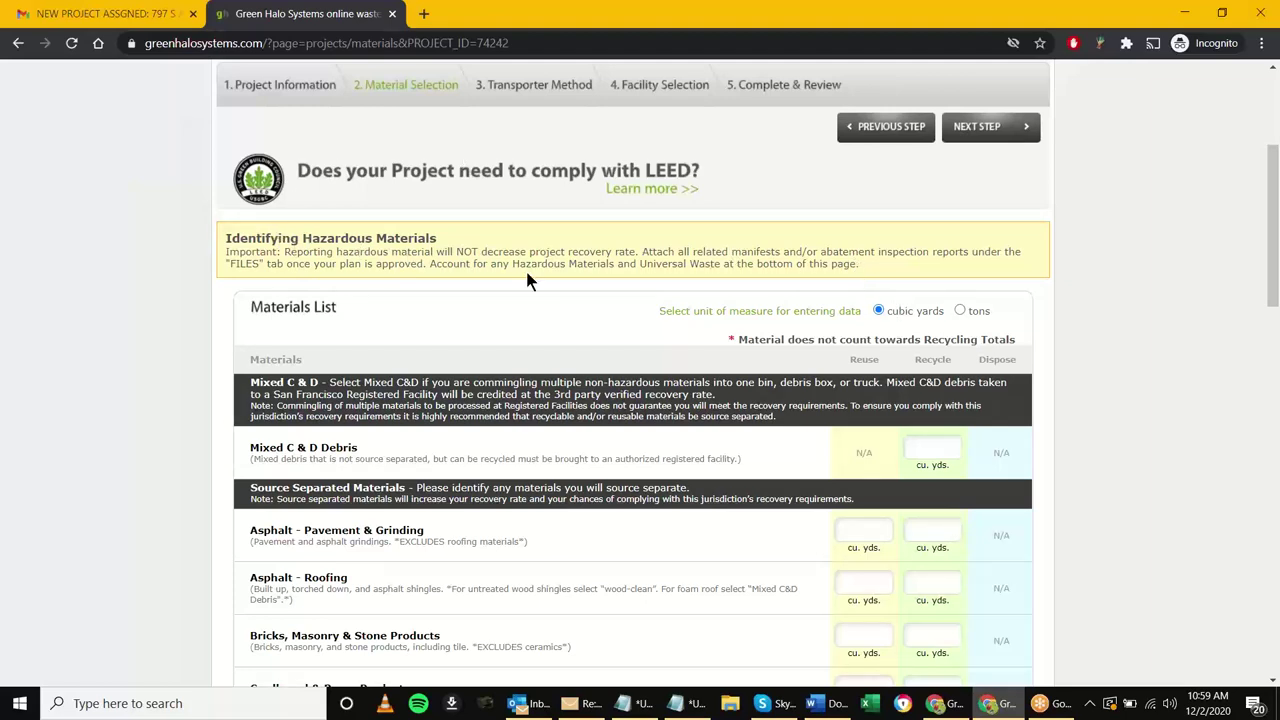
scroll(1049, 398, down, 1)
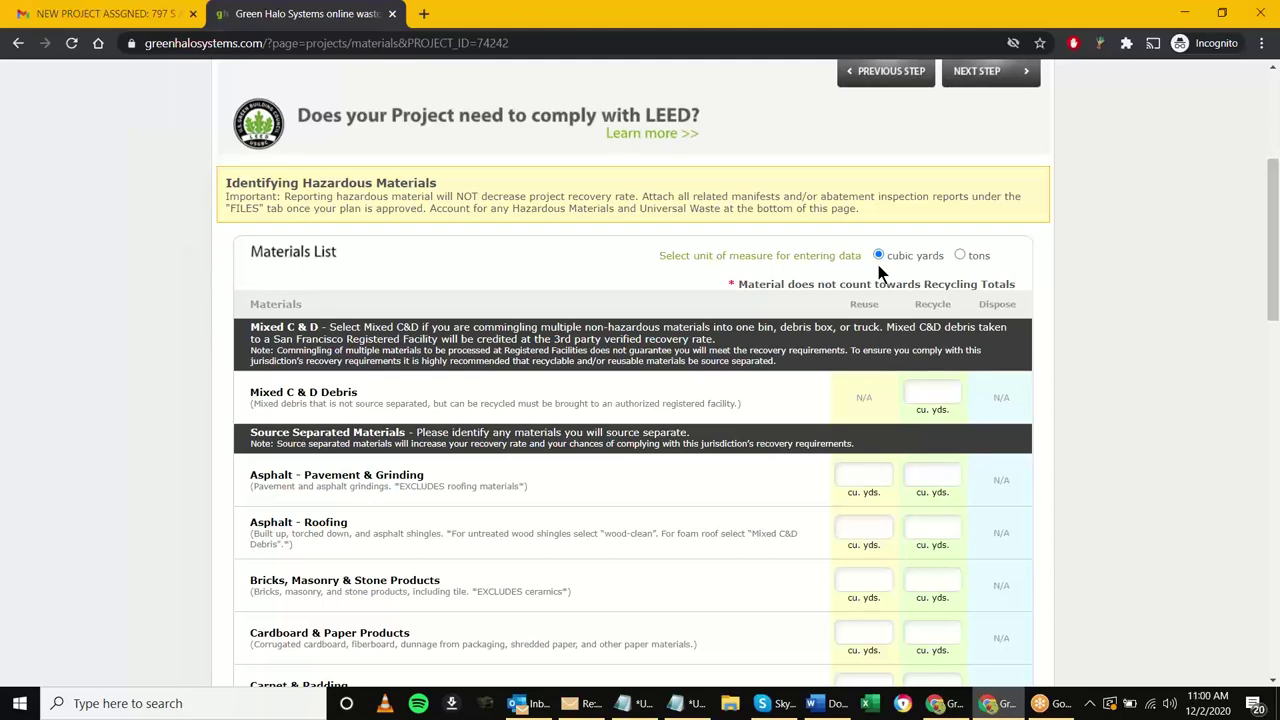
scroll(1085, 364, down, 1)
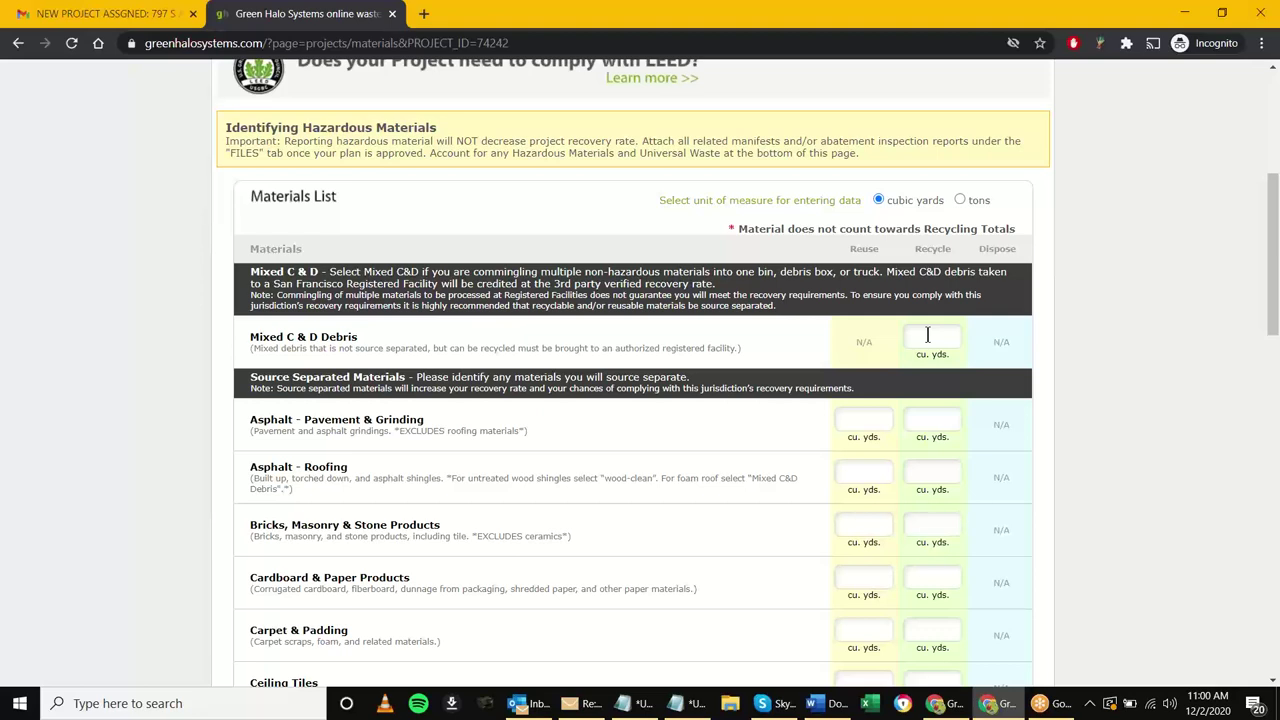
click(928, 335)
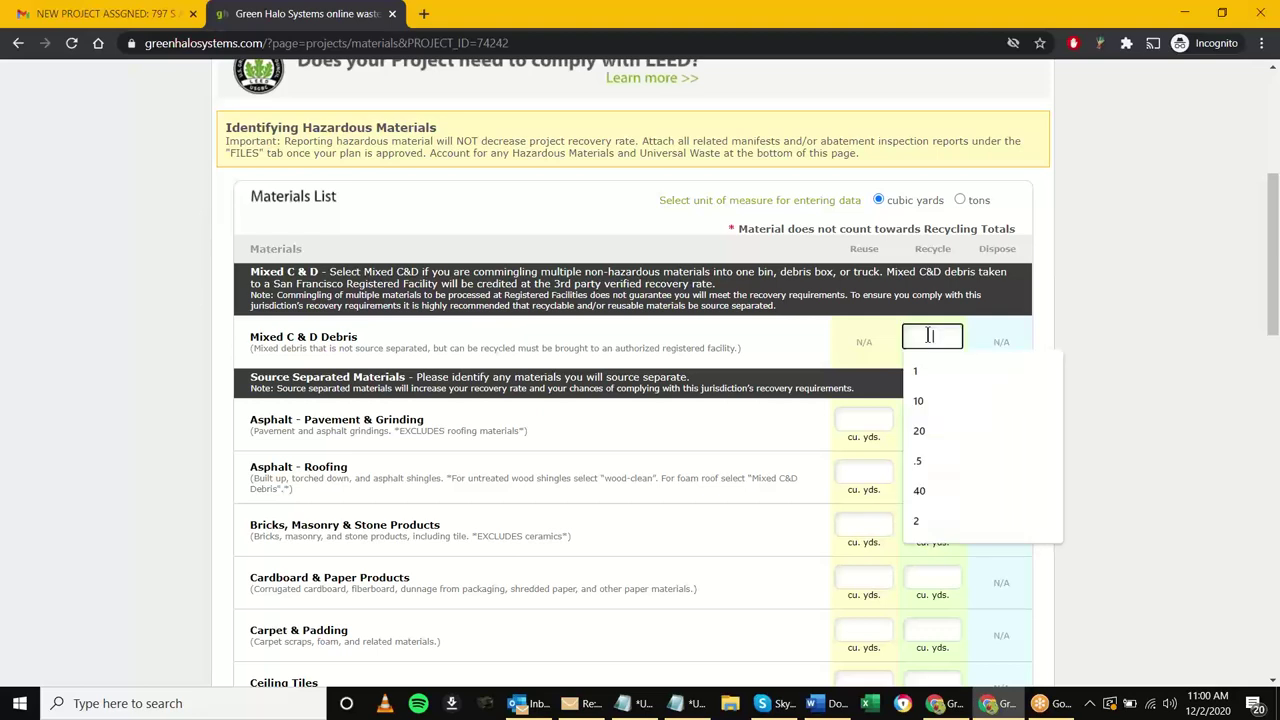
text(1000)
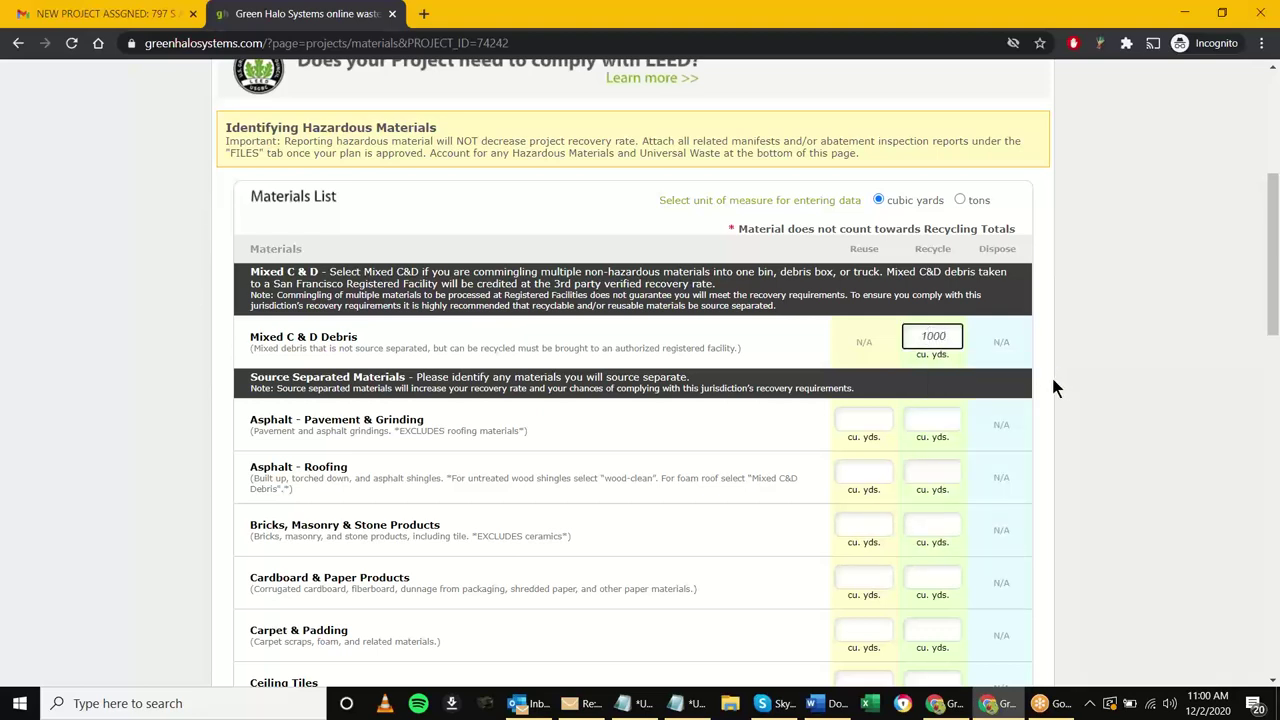
click(979, 346)
scroll(1121, 458, down, 1)
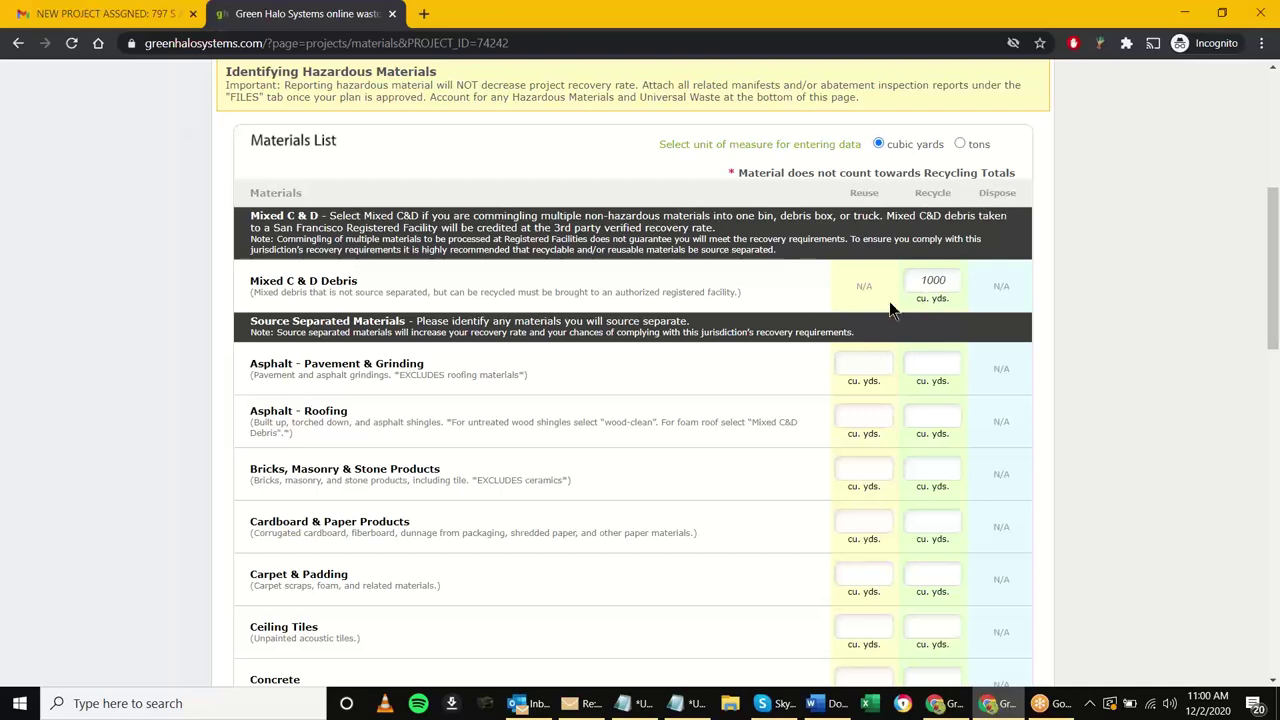
scroll(955, 266, down, 3)
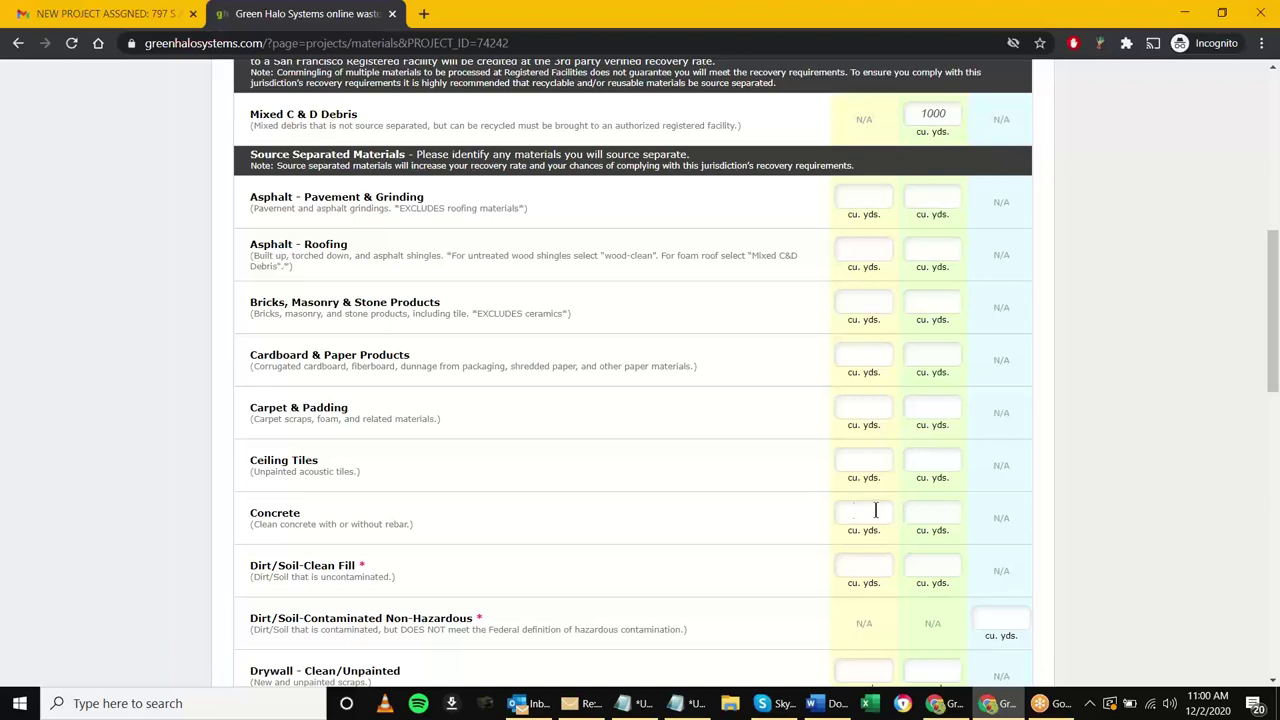
click(929, 513)
text(200)
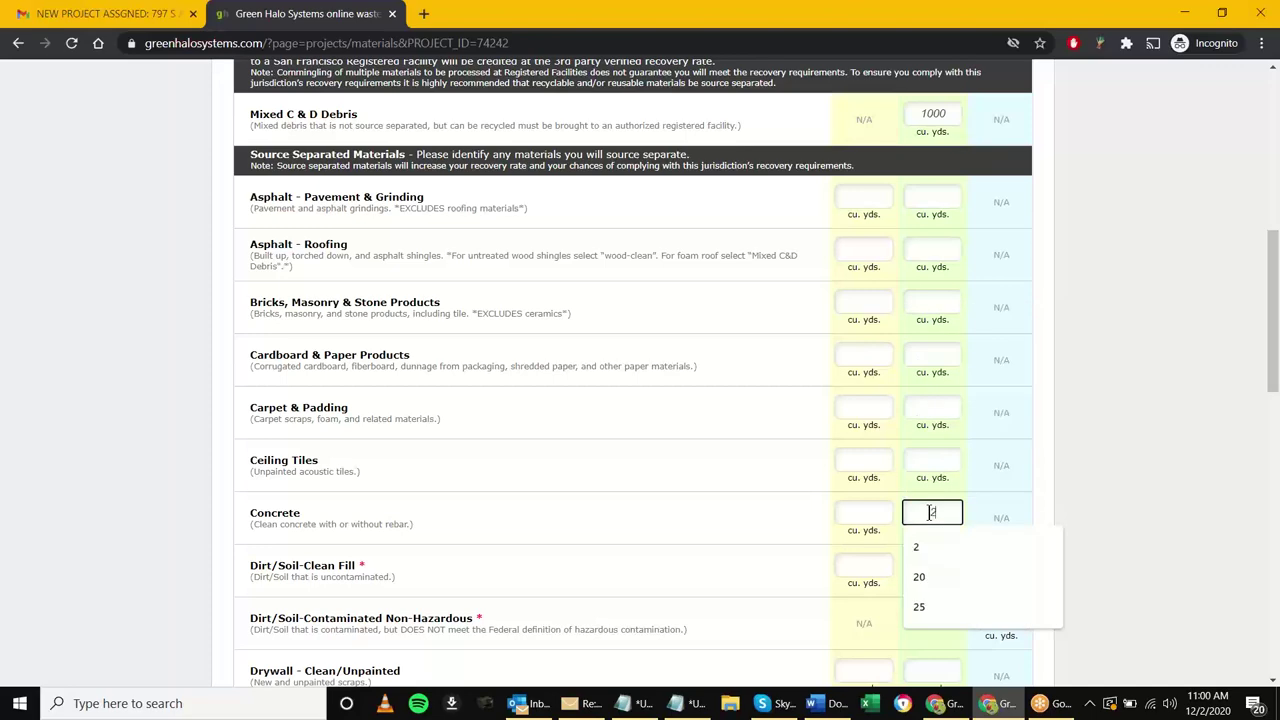
click(1104, 516)
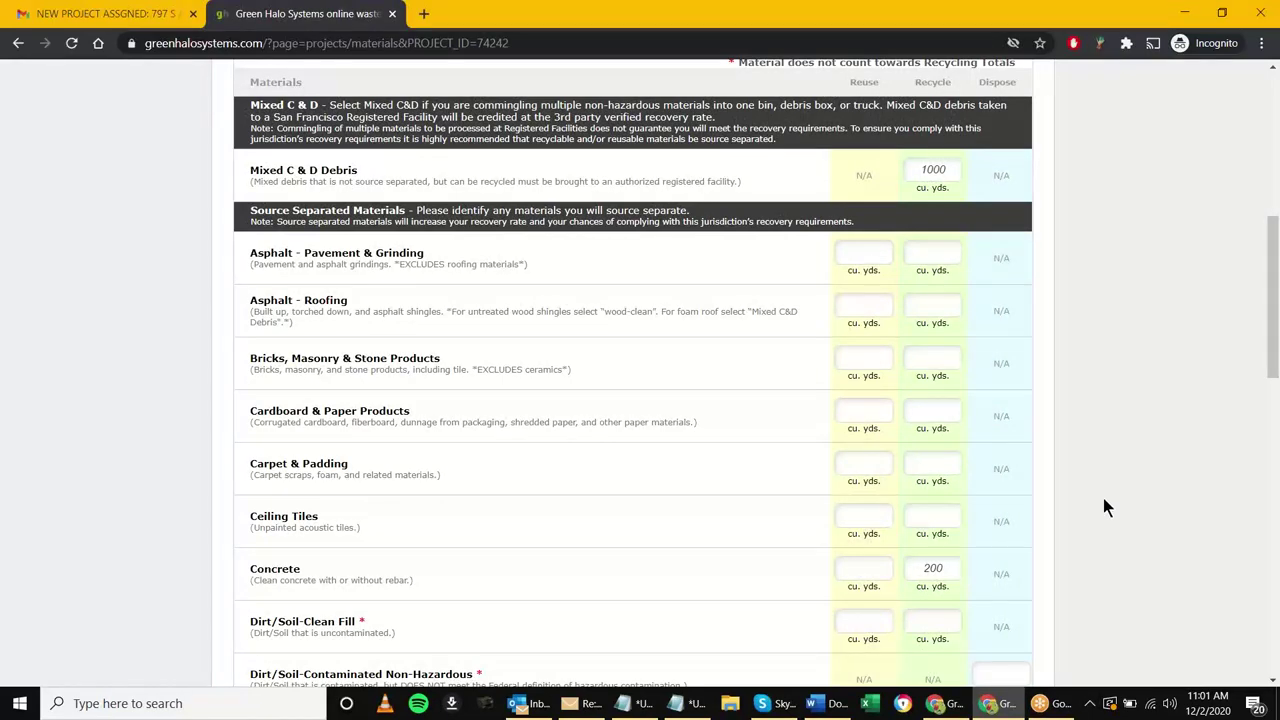
scroll(1101, 495, up, 2)
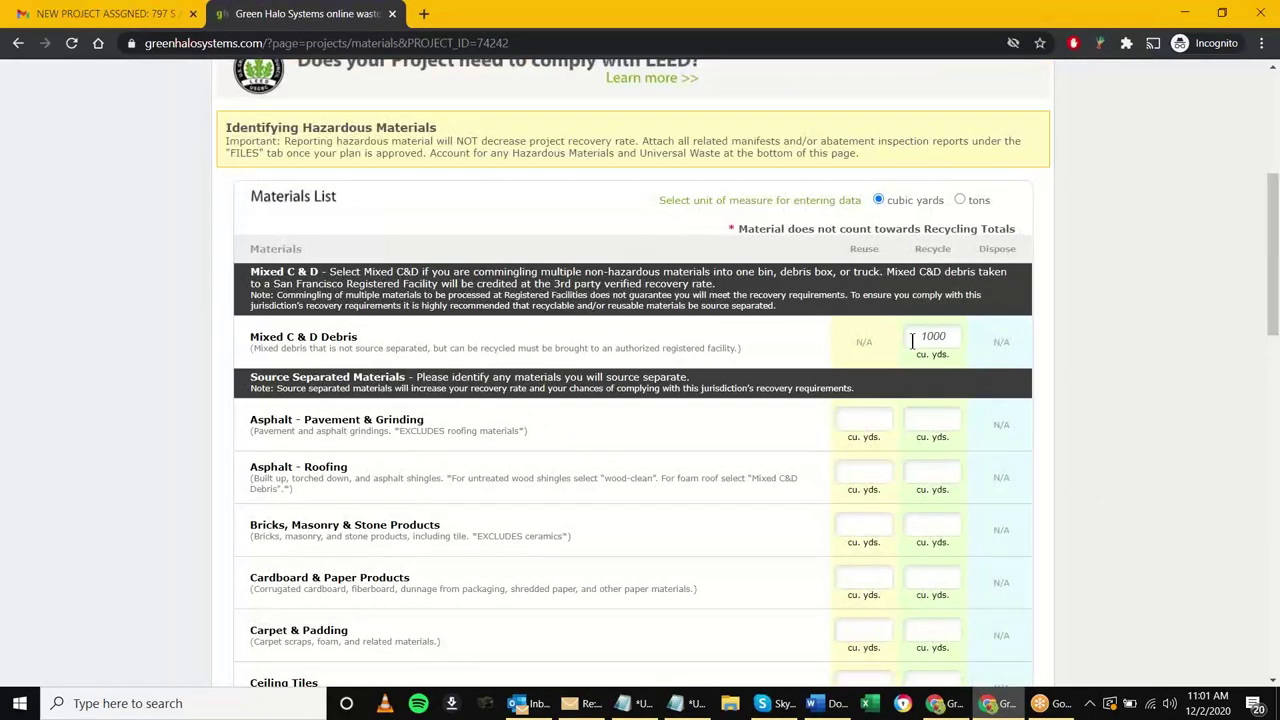
scroll(915, 330, up, 1)
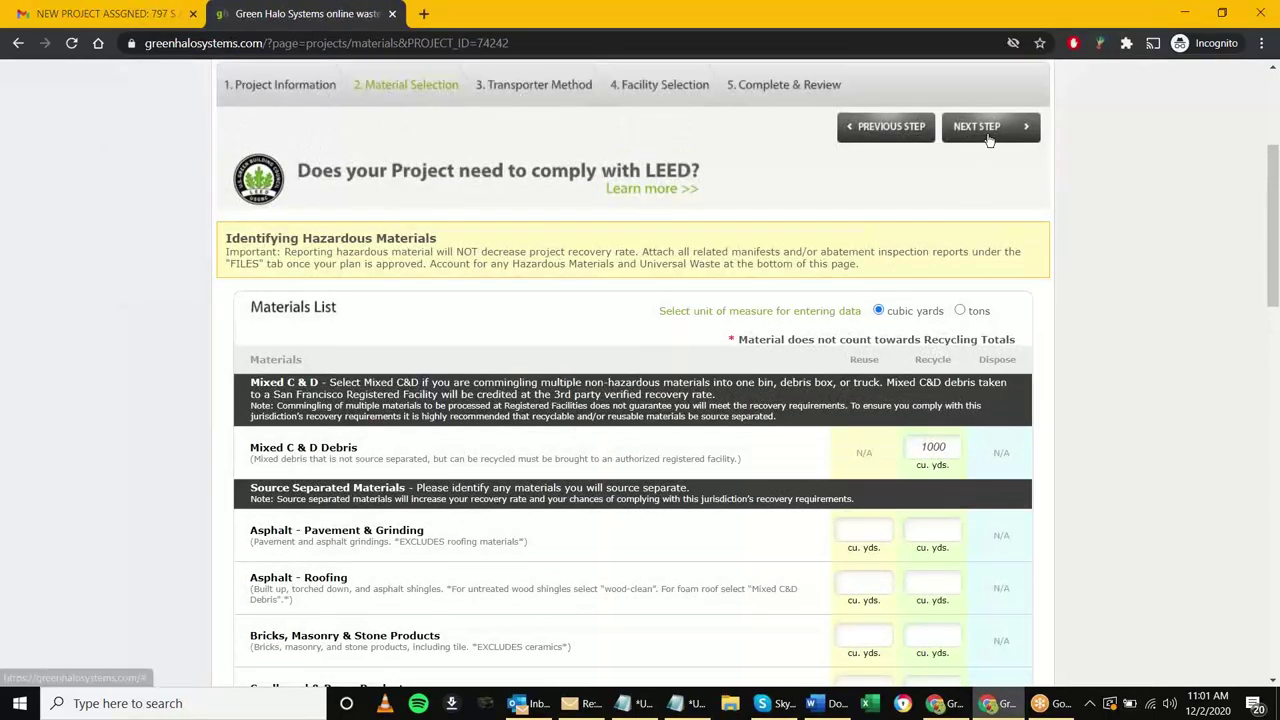
scroll(1151, 455, down, 1)
scroll(1151, 455, down, 1)
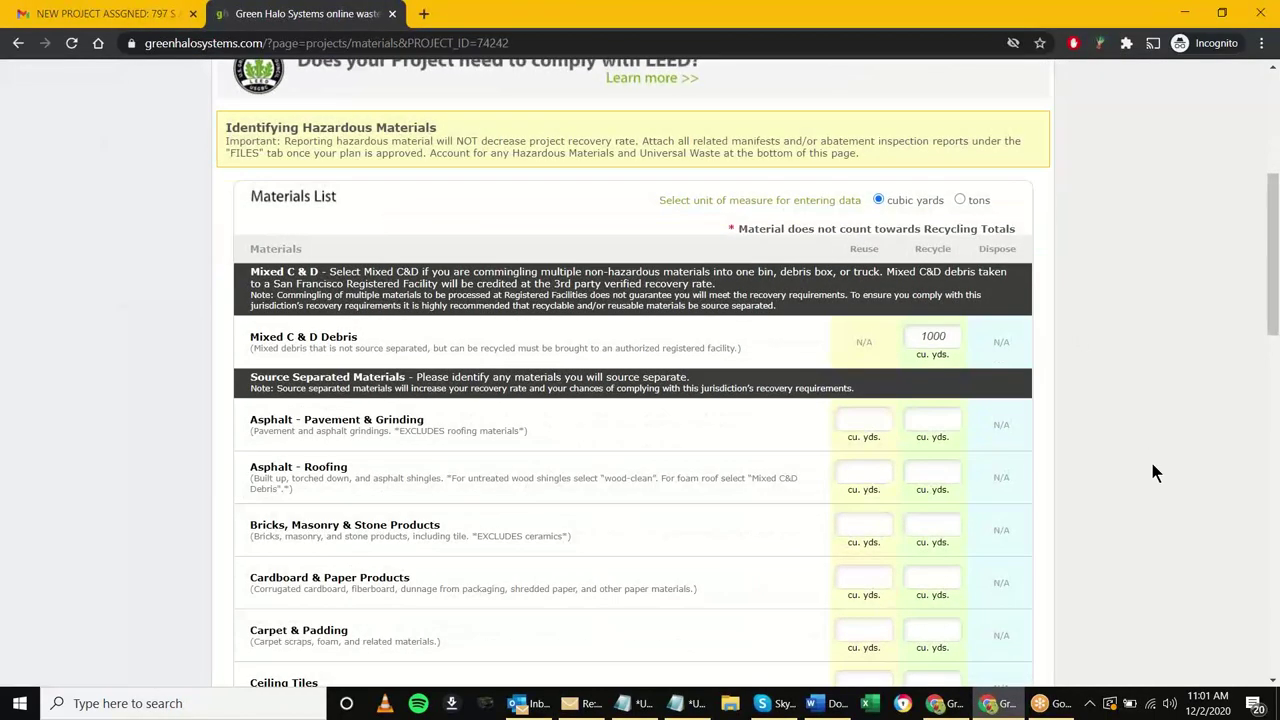
scroll(1153, 473, down, 1)
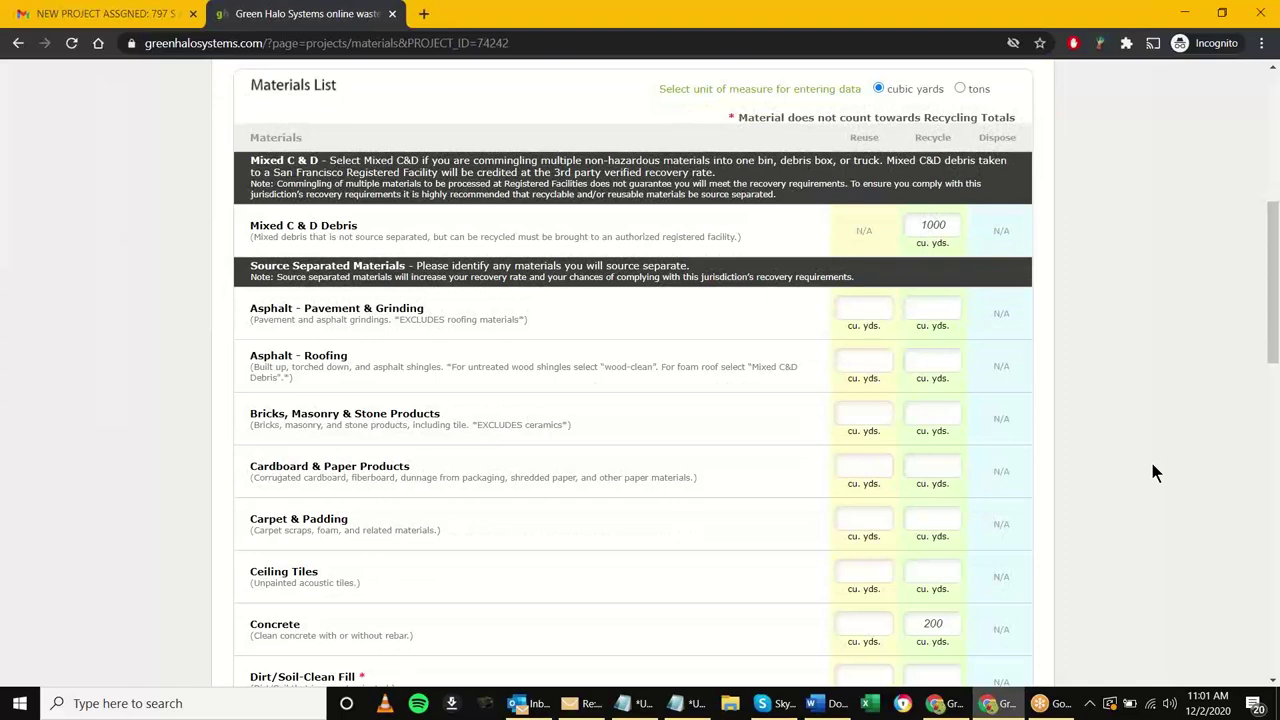
scroll(1153, 473, down, 1)
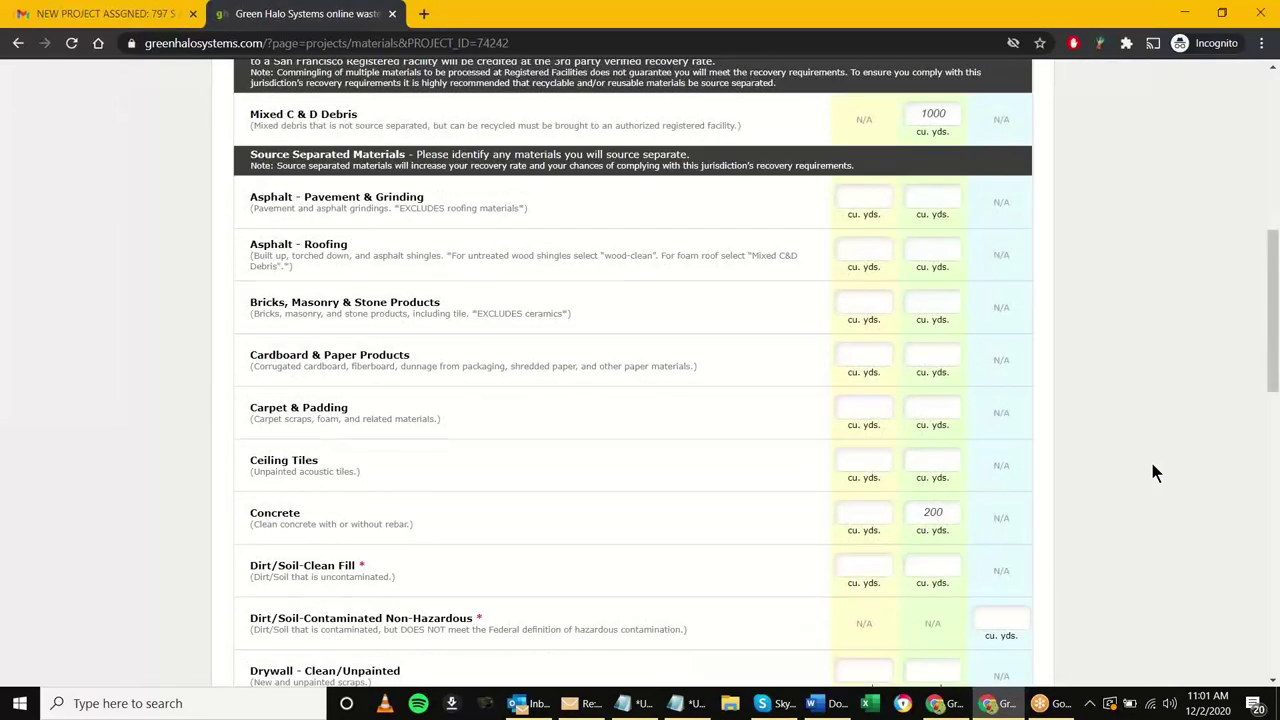
scroll(1153, 473, down, 1)
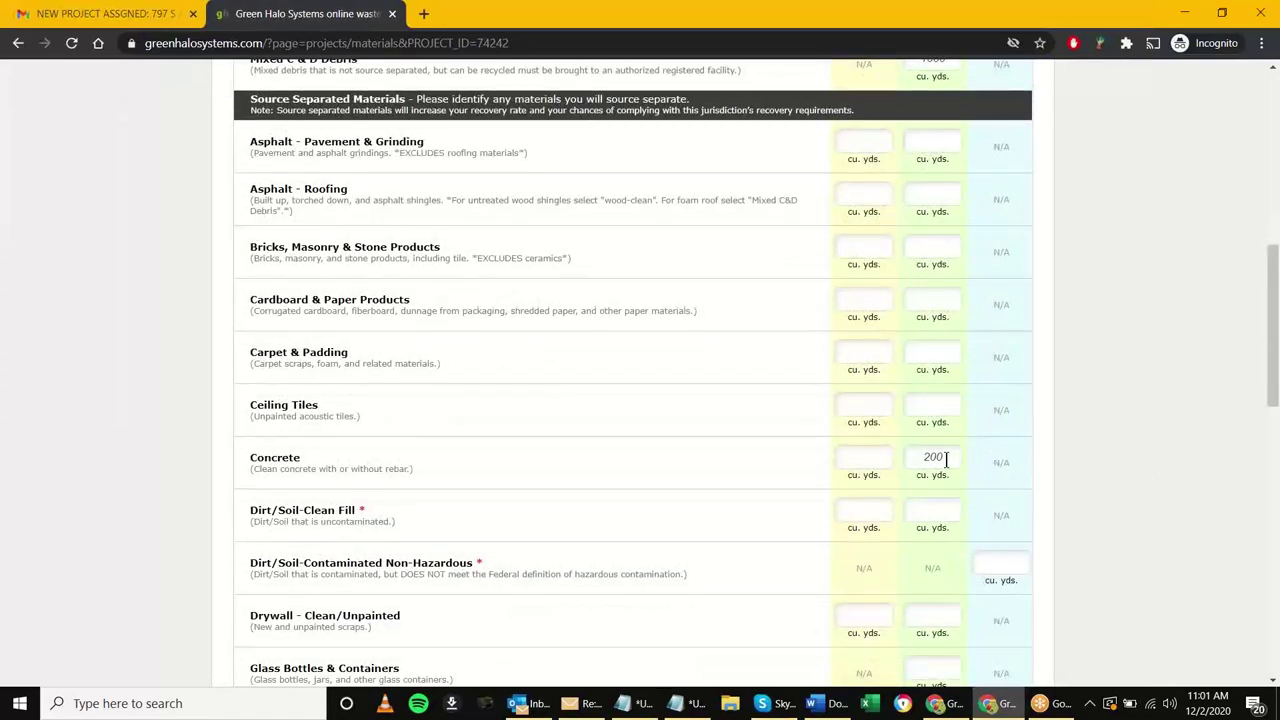
scroll(914, 480, down, 2)
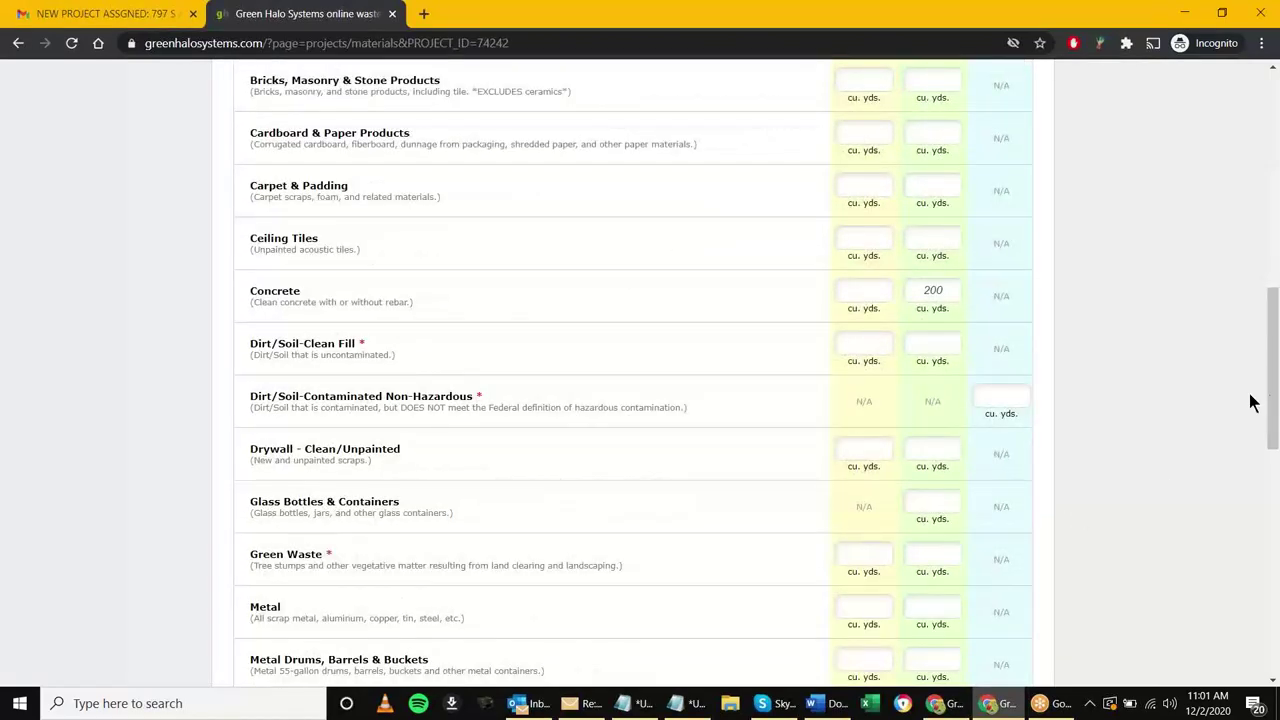
drag(1273, 386, 1273, 569)
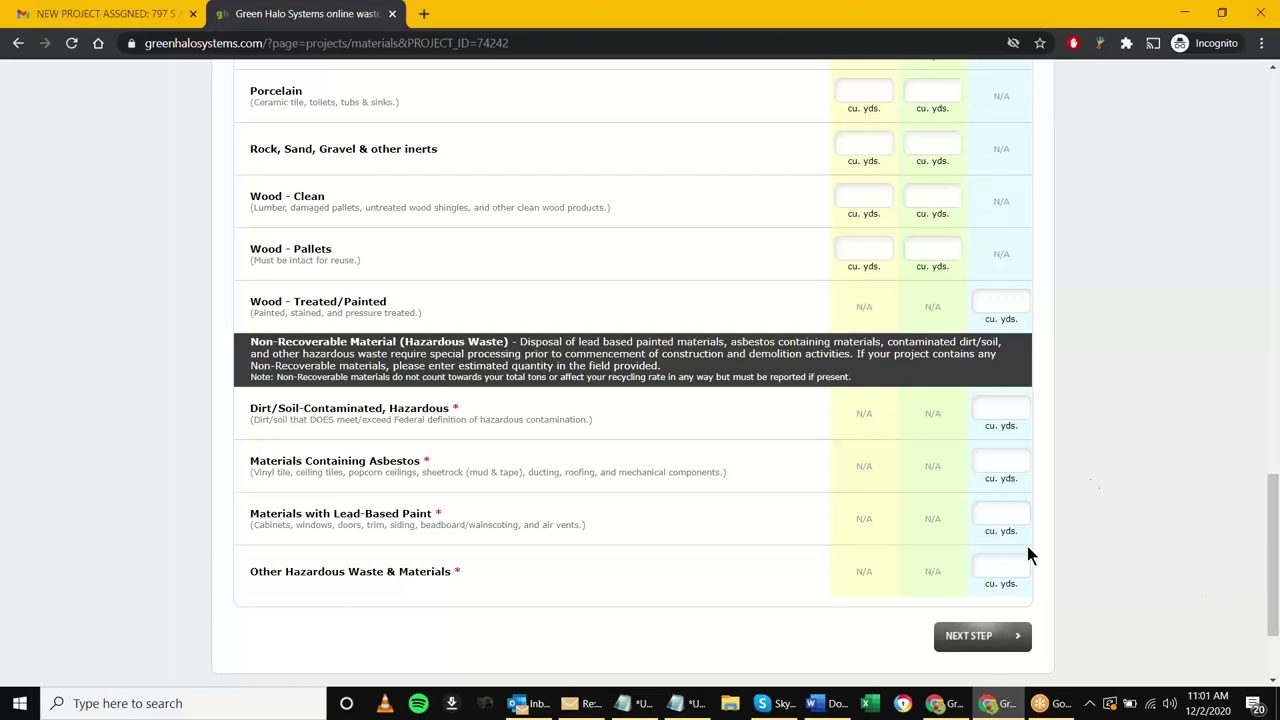
drag(1268, 557, 1257, 149)
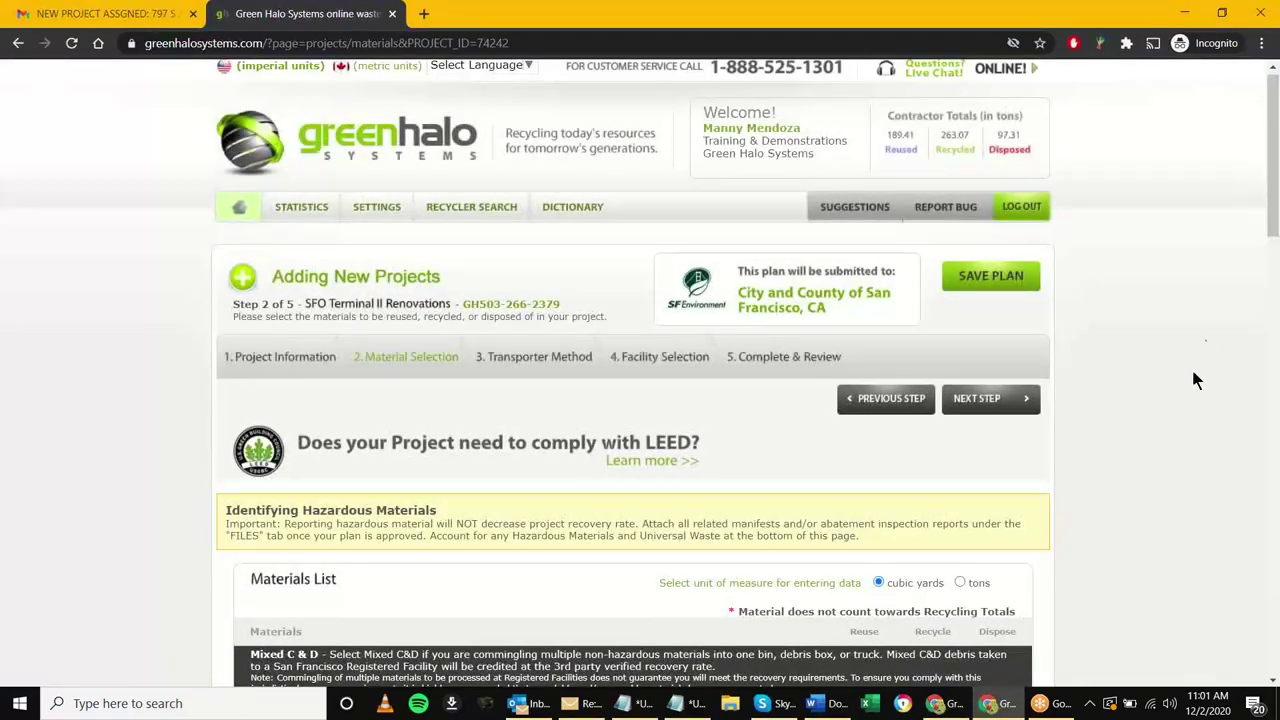
click(988, 400)
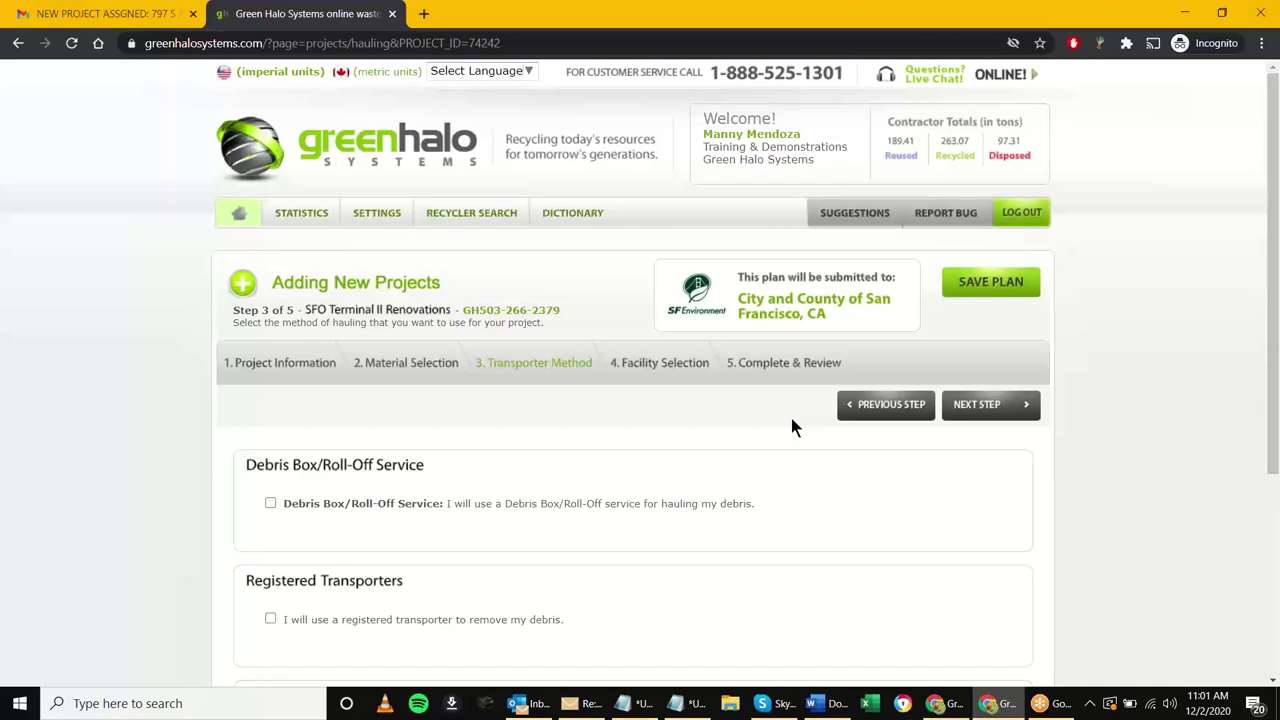
click(380, 360)
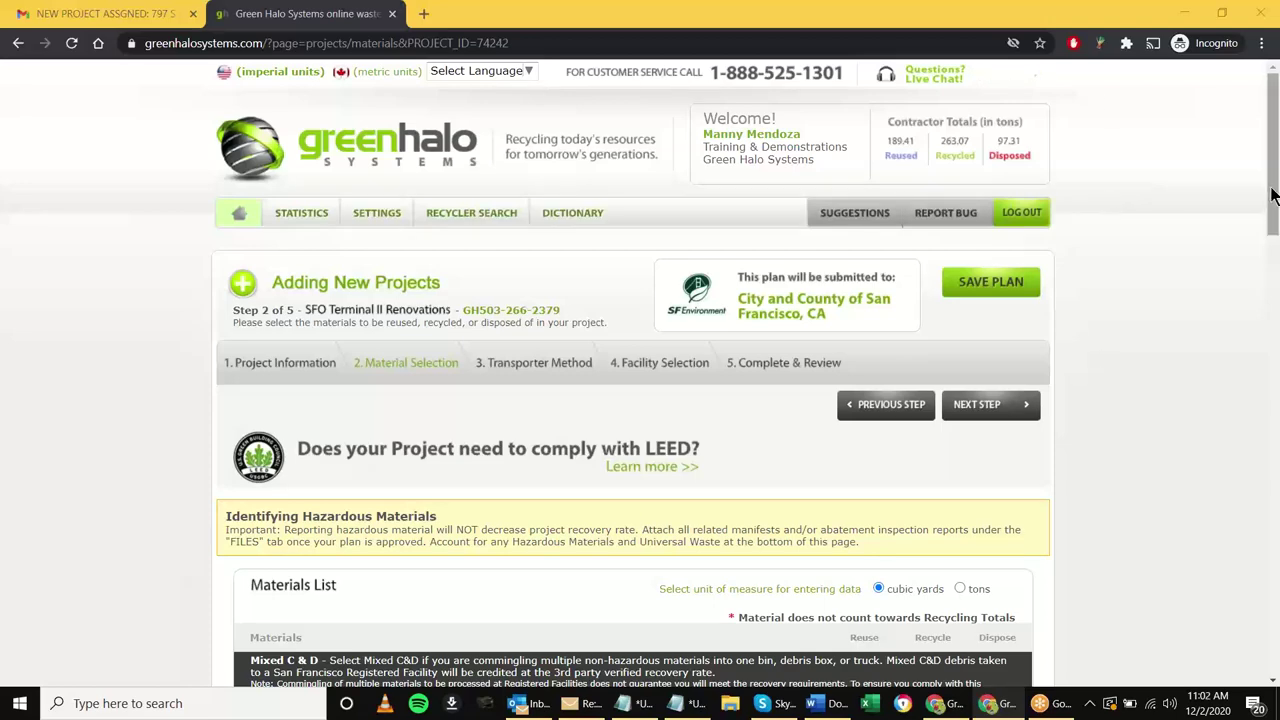
drag(1271, 194, 1272, 266)
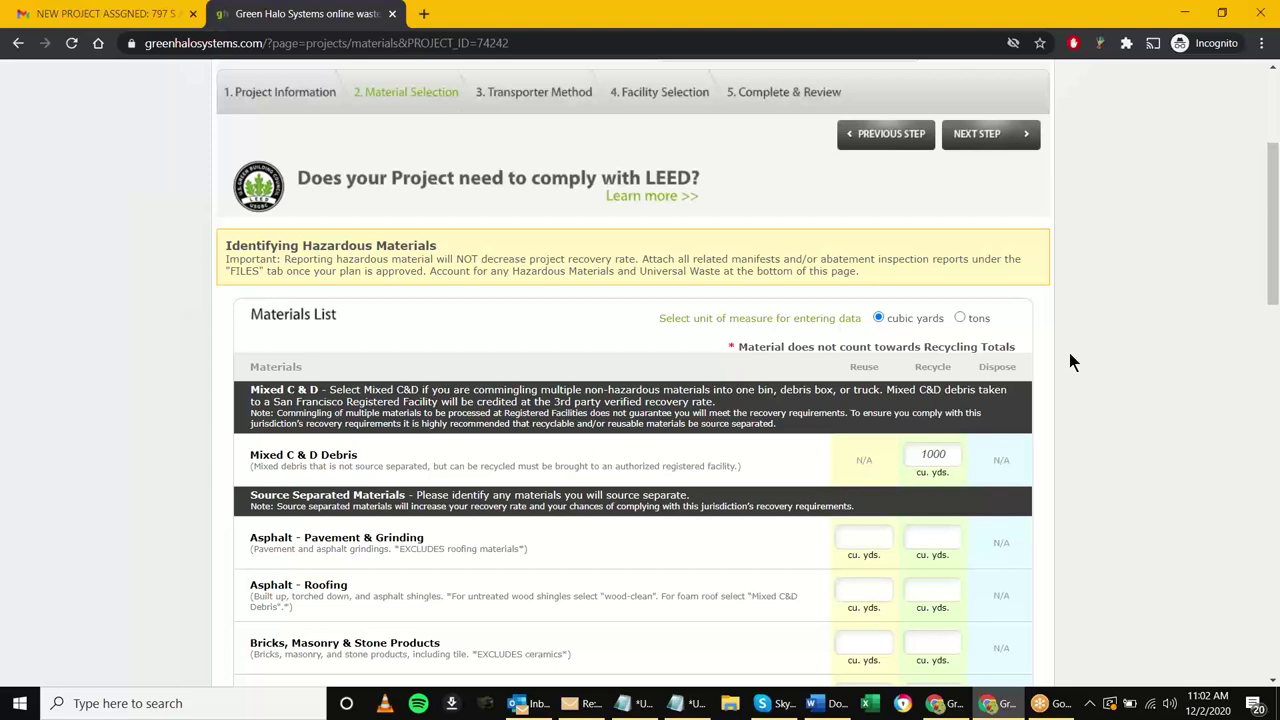
click(960, 318)
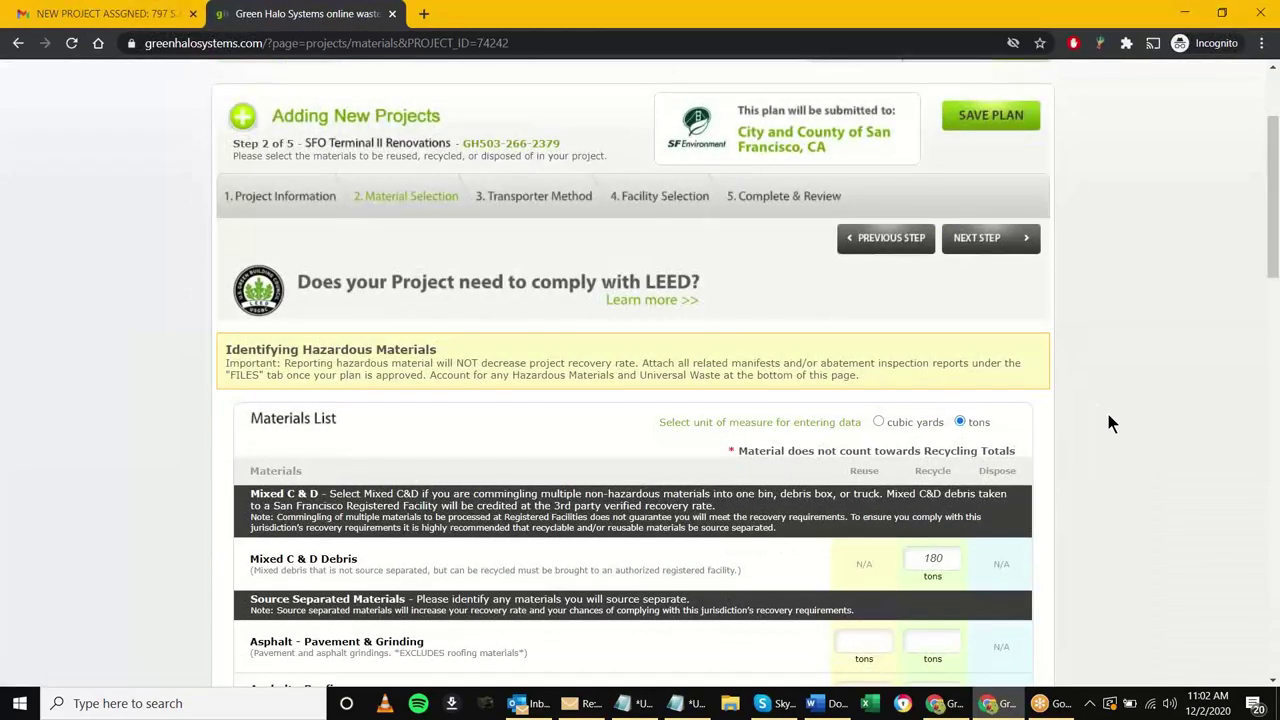
scroll(1108, 421, down, 1)
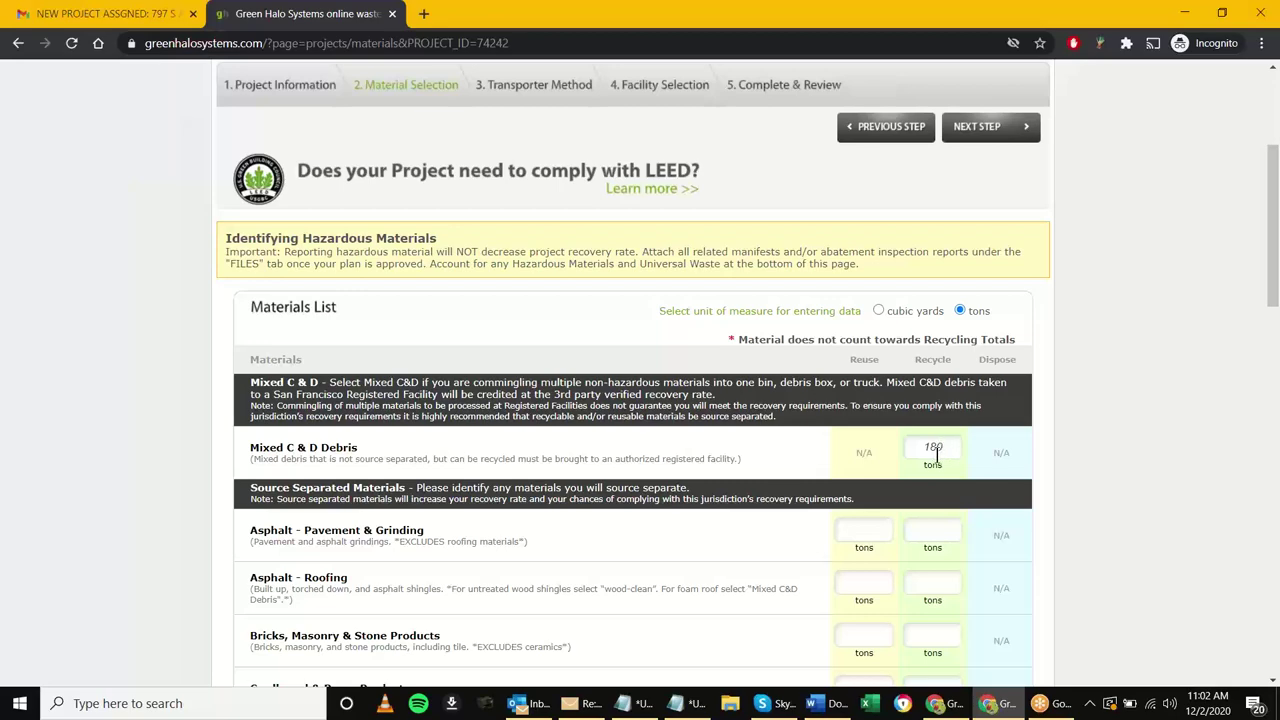
scroll(935, 457, down, 3)
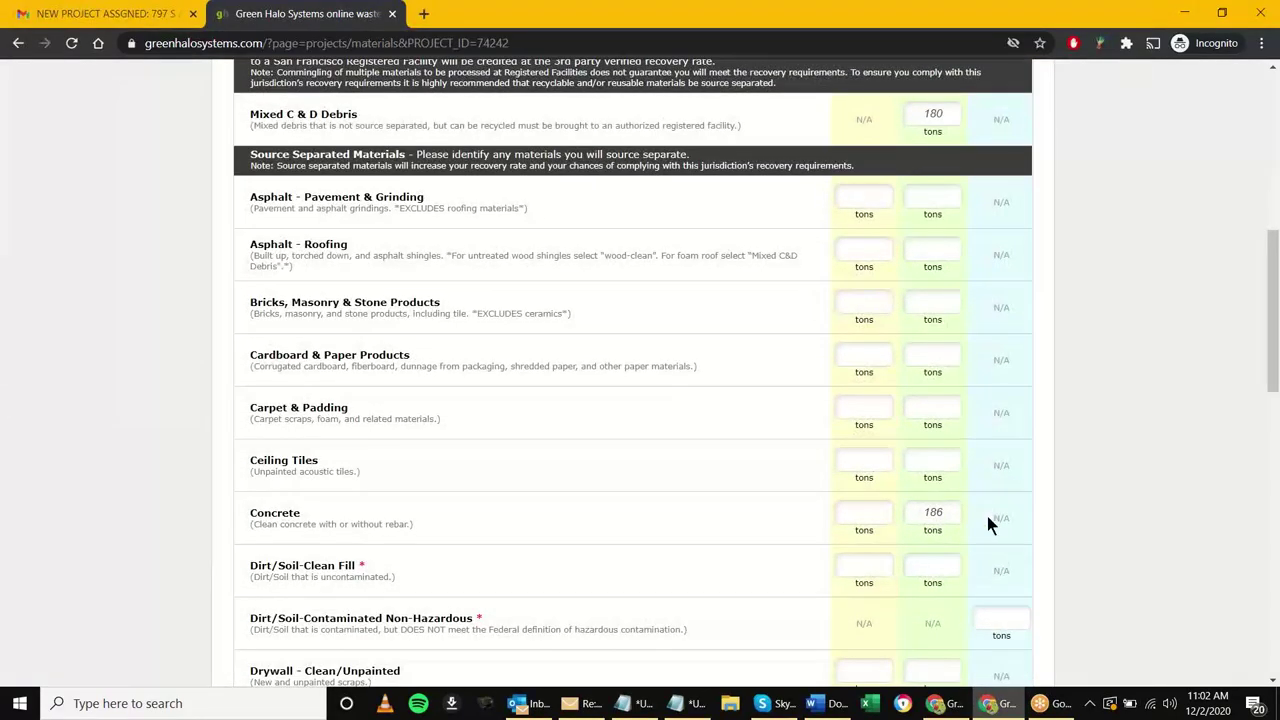
scroll(1105, 508, up, 2)
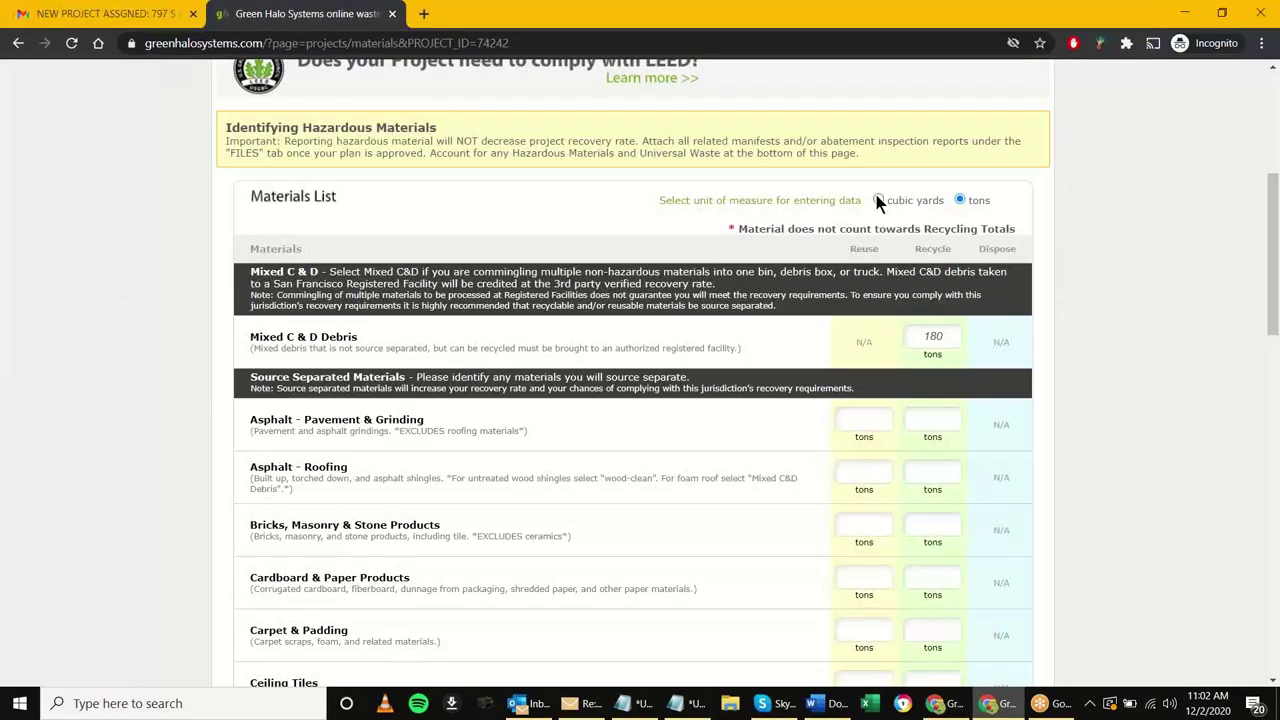
click(878, 201)
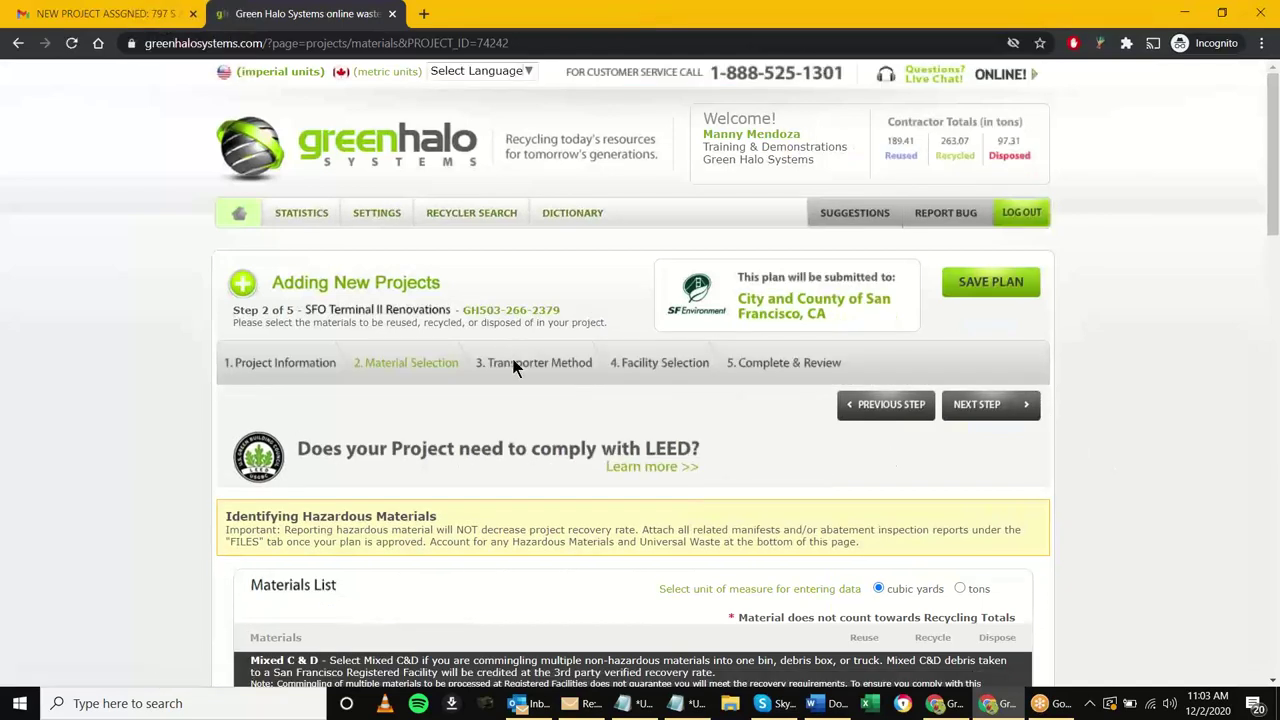
Continue the plan to Step 3, Transporter Method.
click(980, 410)
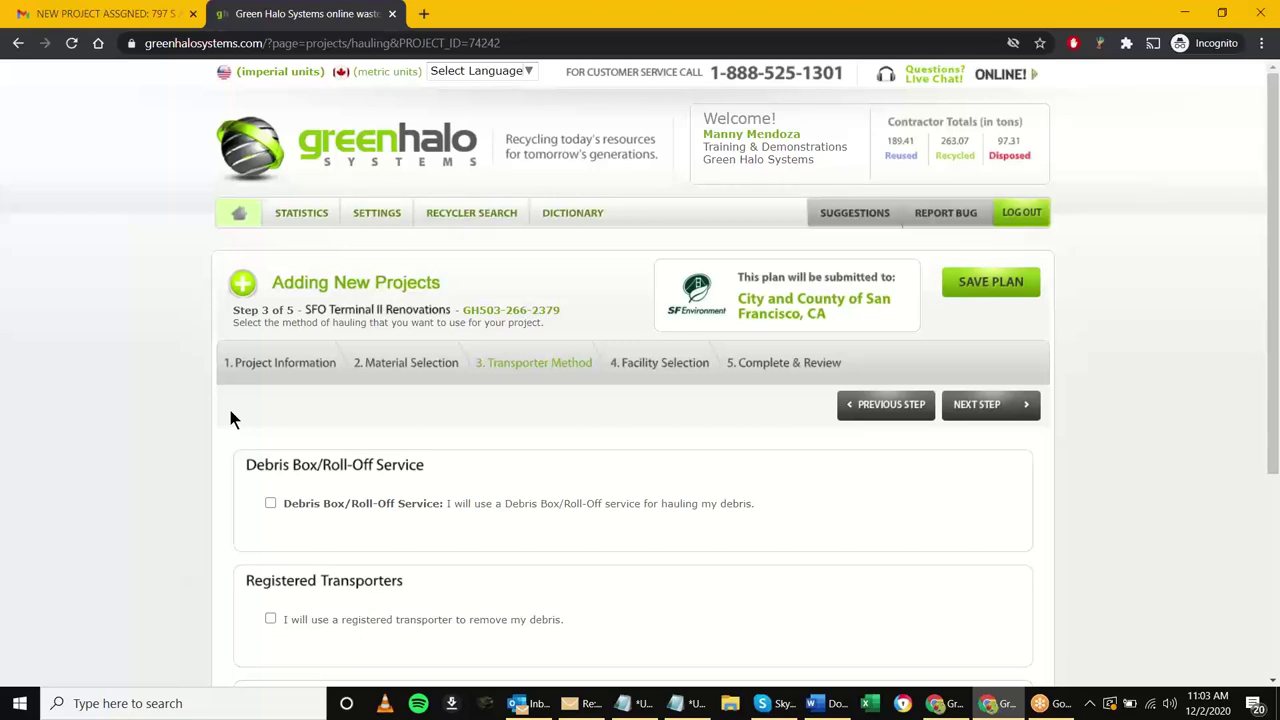
scroll(230, 419, down, 2)
scroll(230, 419, down, 1)
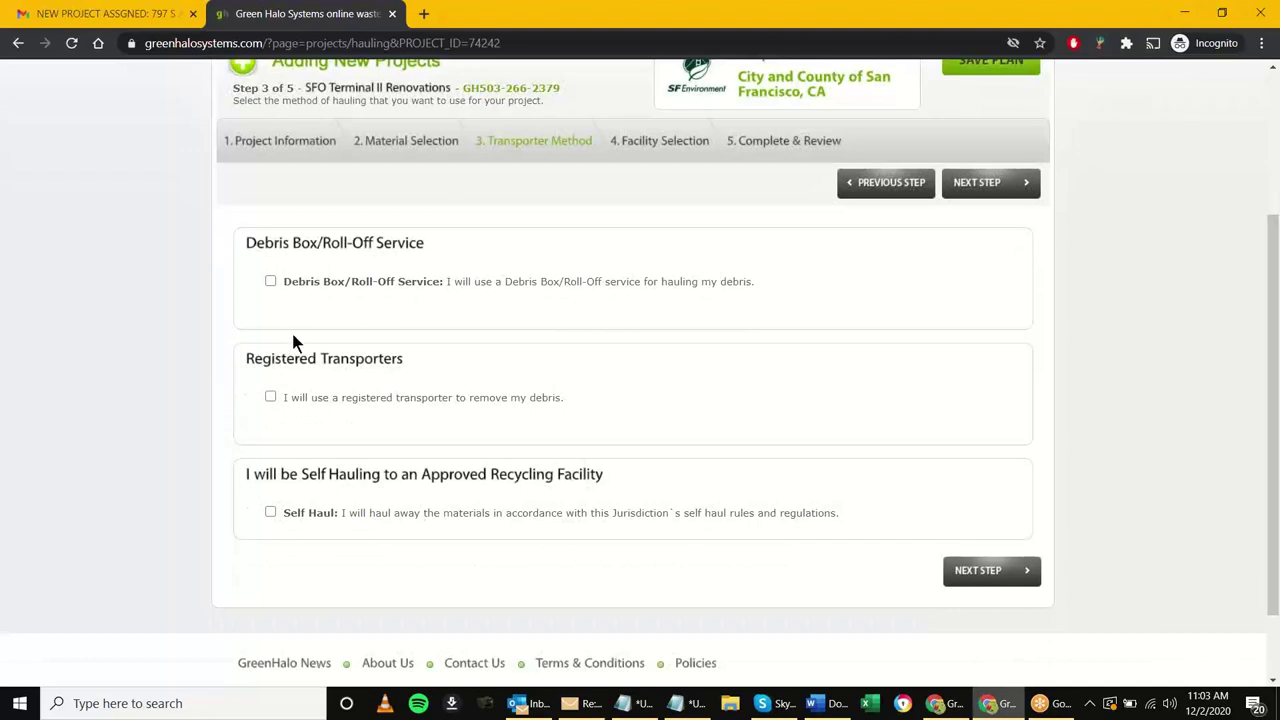
Try Self Haul, then switch the hauling method to Debris Box/Roll-Off Service.
click(269, 513)
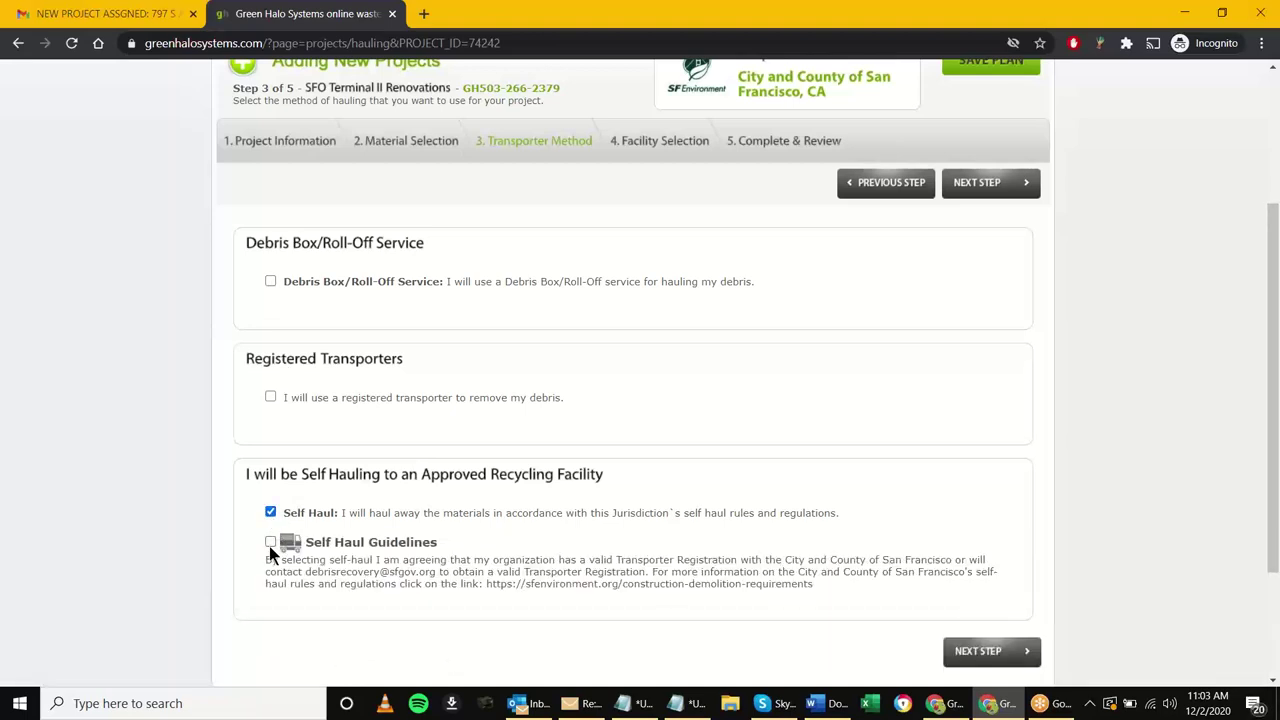
click(270, 543)
click(270, 510)
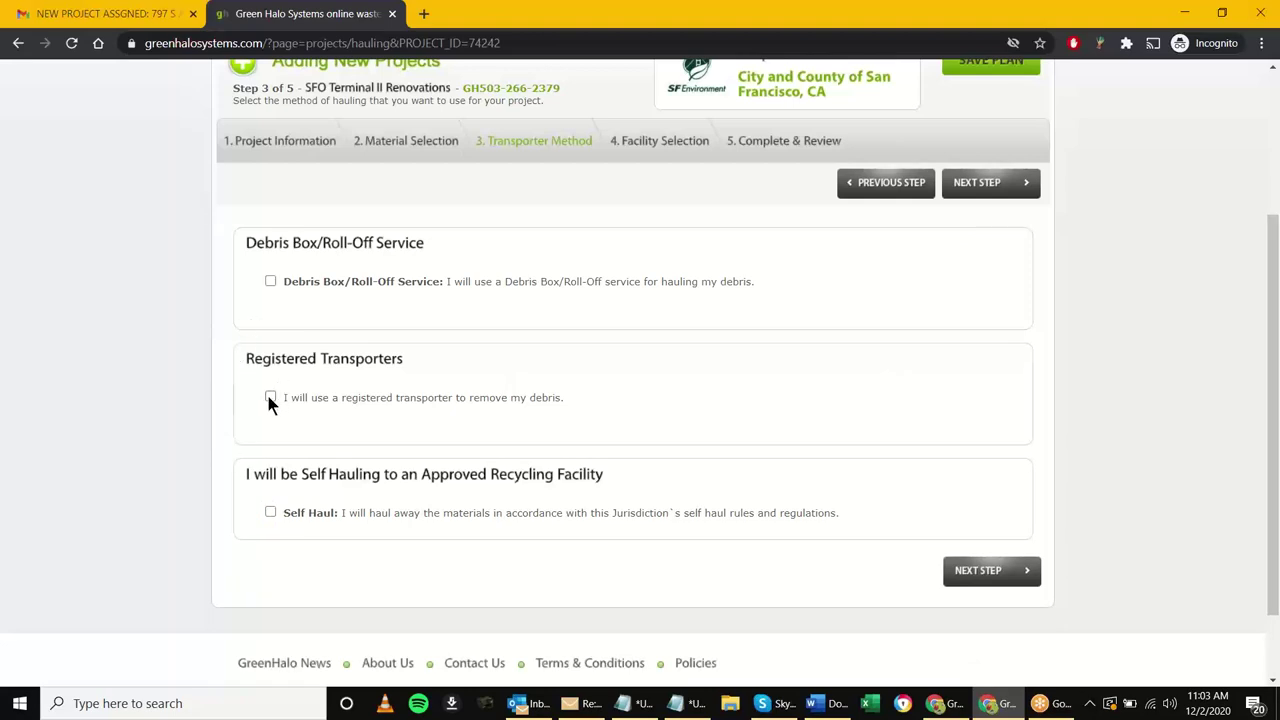
click(270, 283)
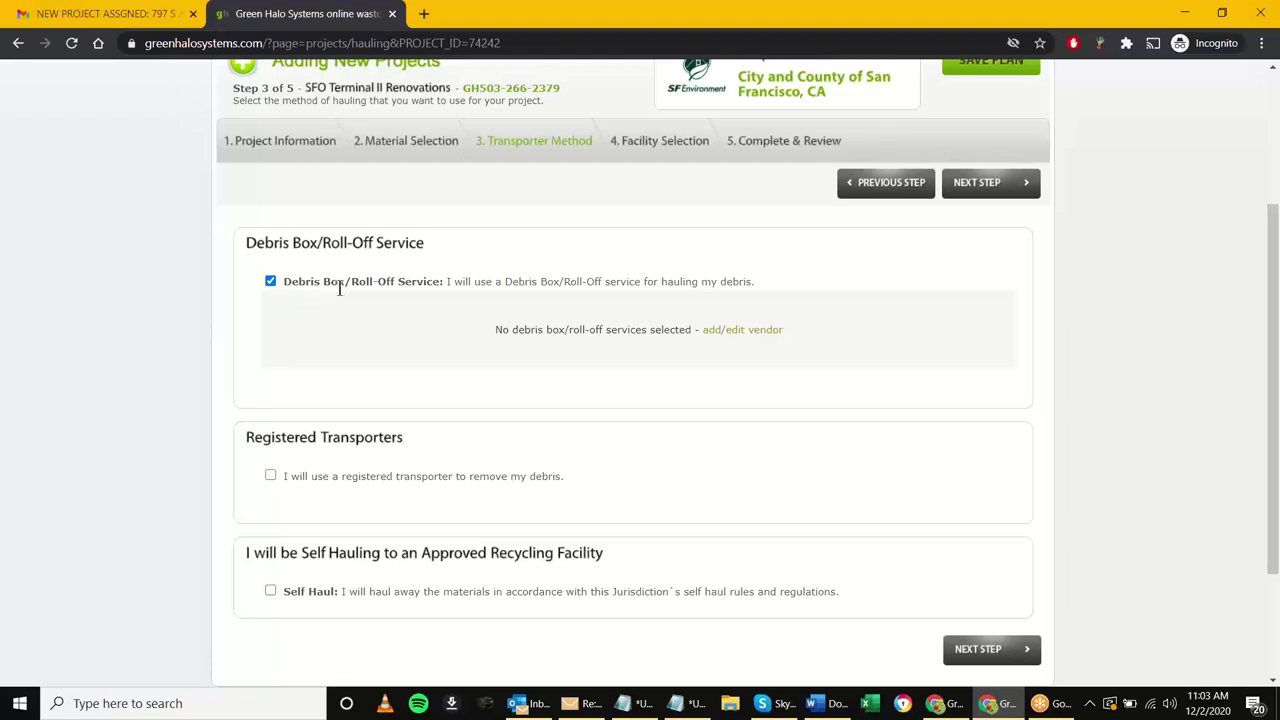
Open the Available Debris Box/Roll-Off Services list, browse it, and try a 'wan' search before clearing it.
click(720, 334)
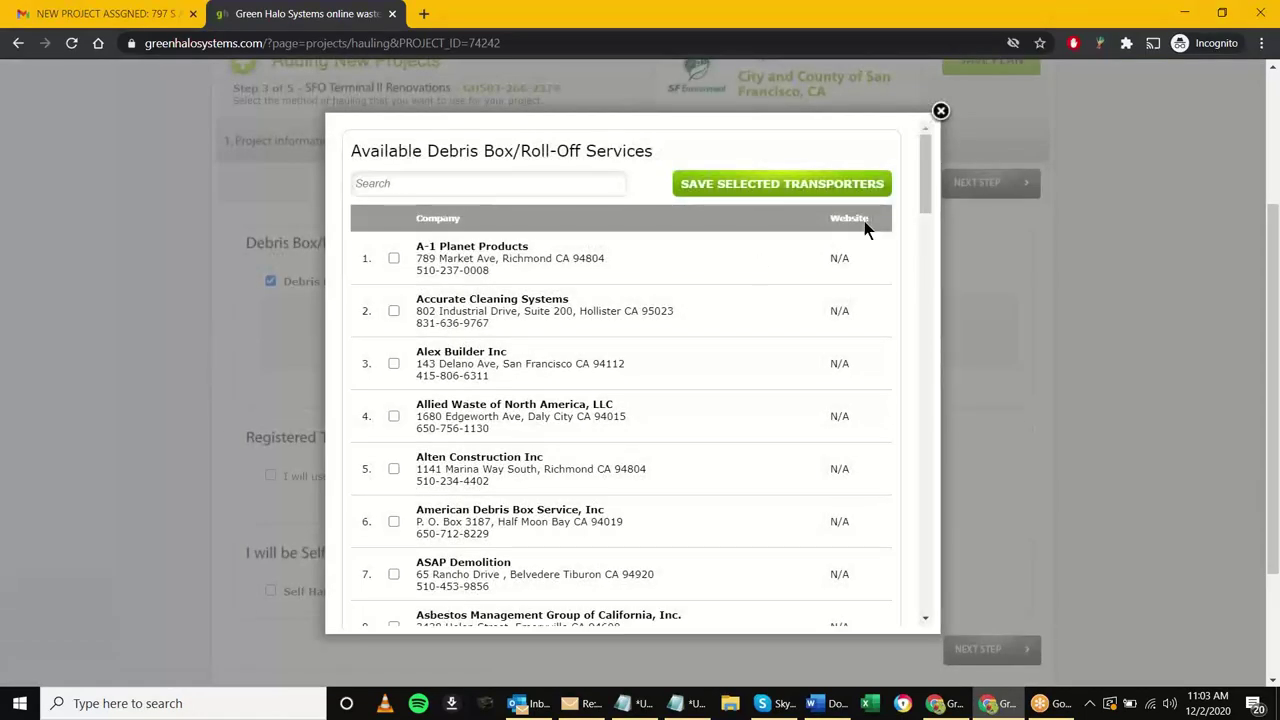
drag(921, 184, 932, 521)
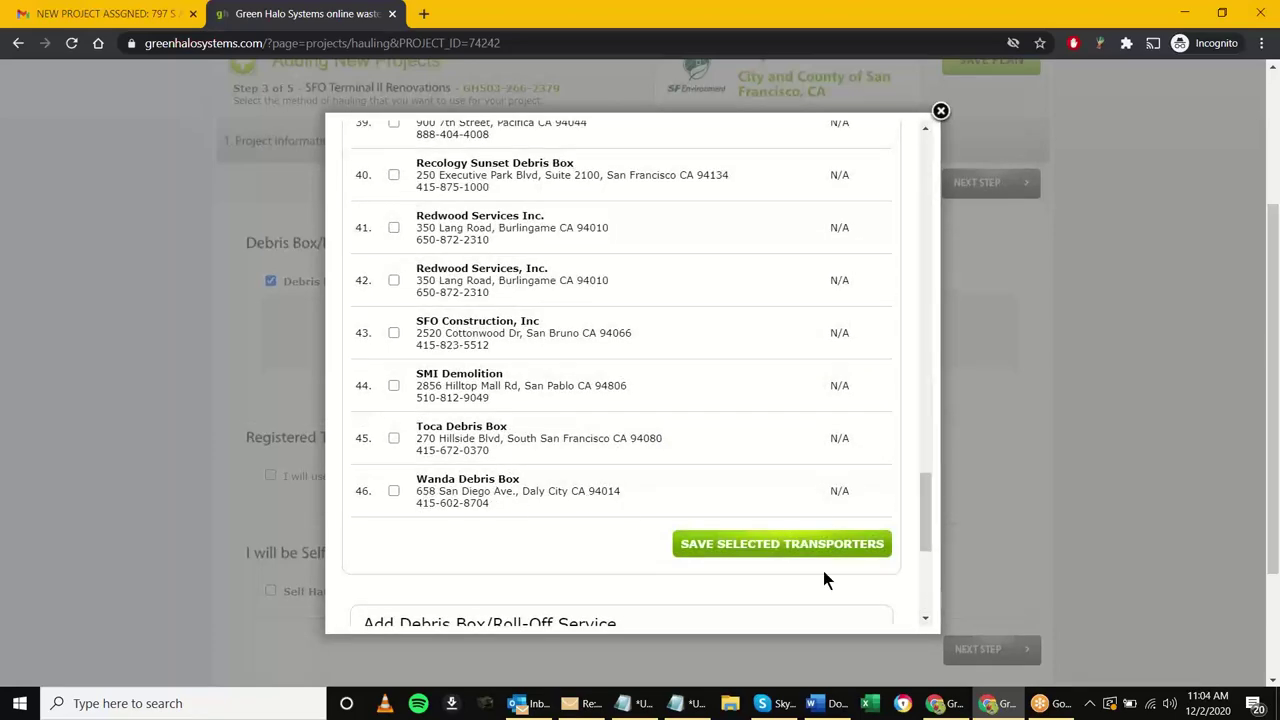
drag(926, 537, 929, 589)
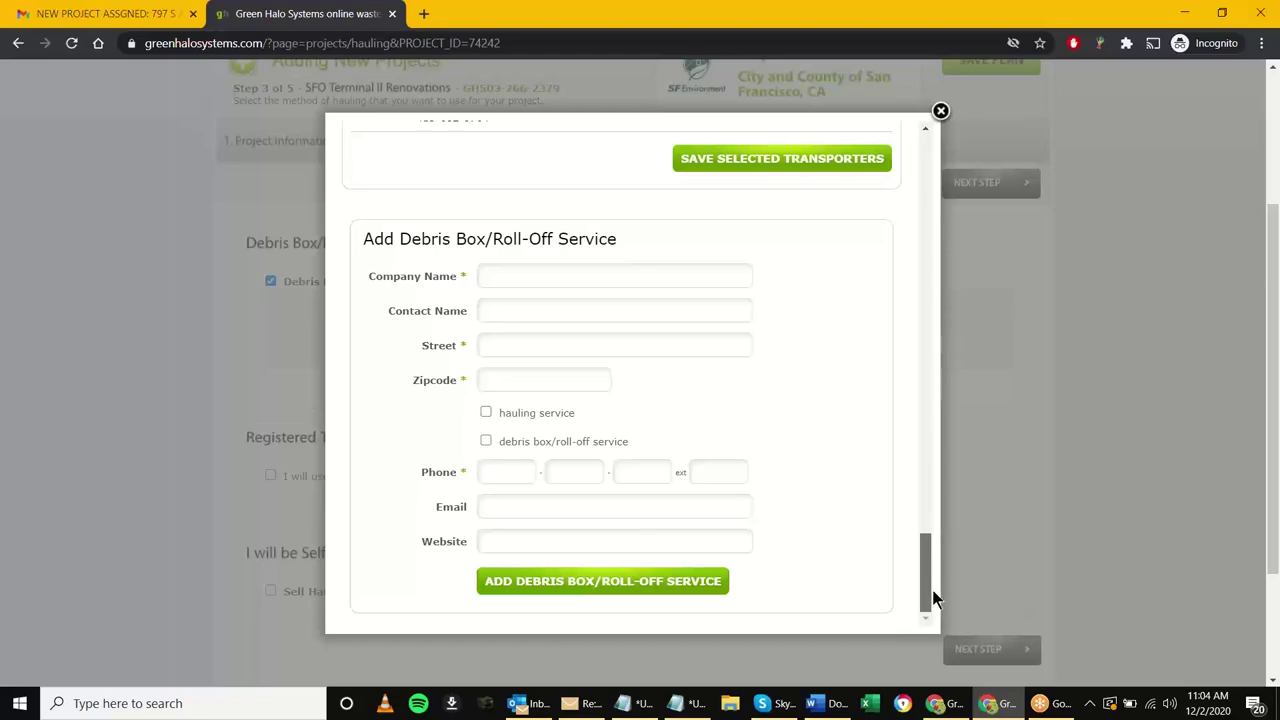
drag(929, 590, 879, 181)
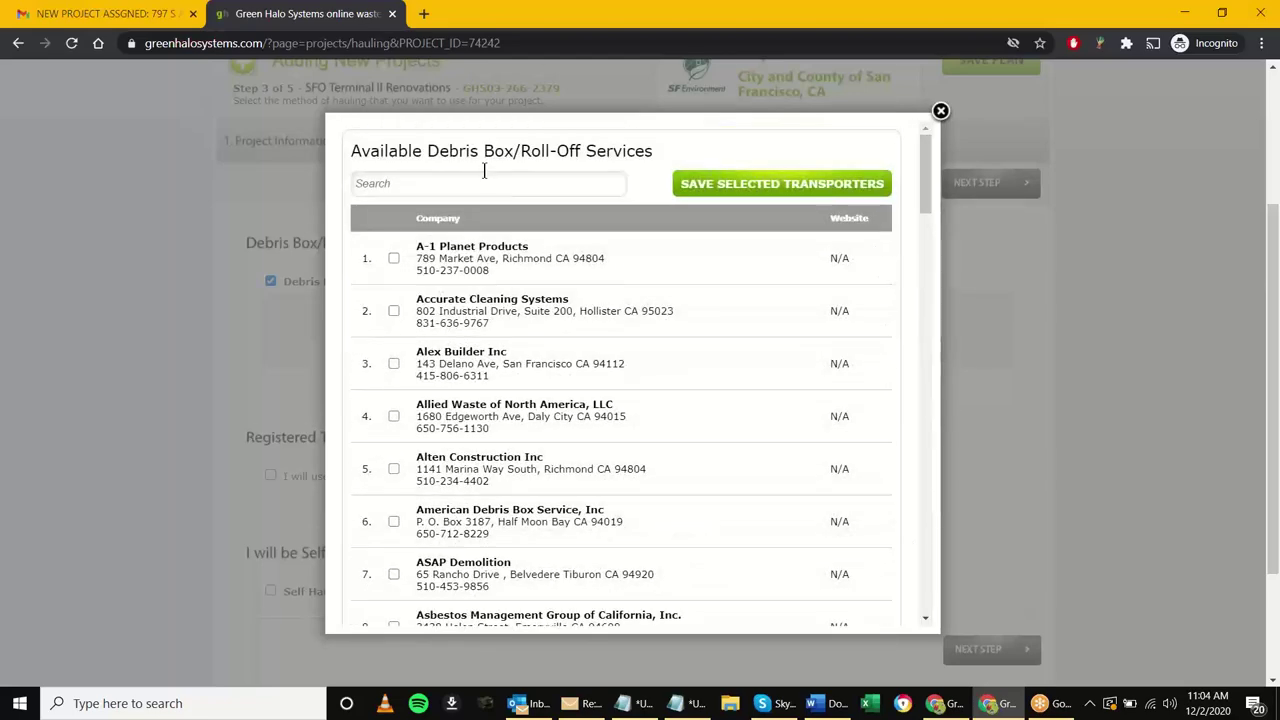
click(437, 181)
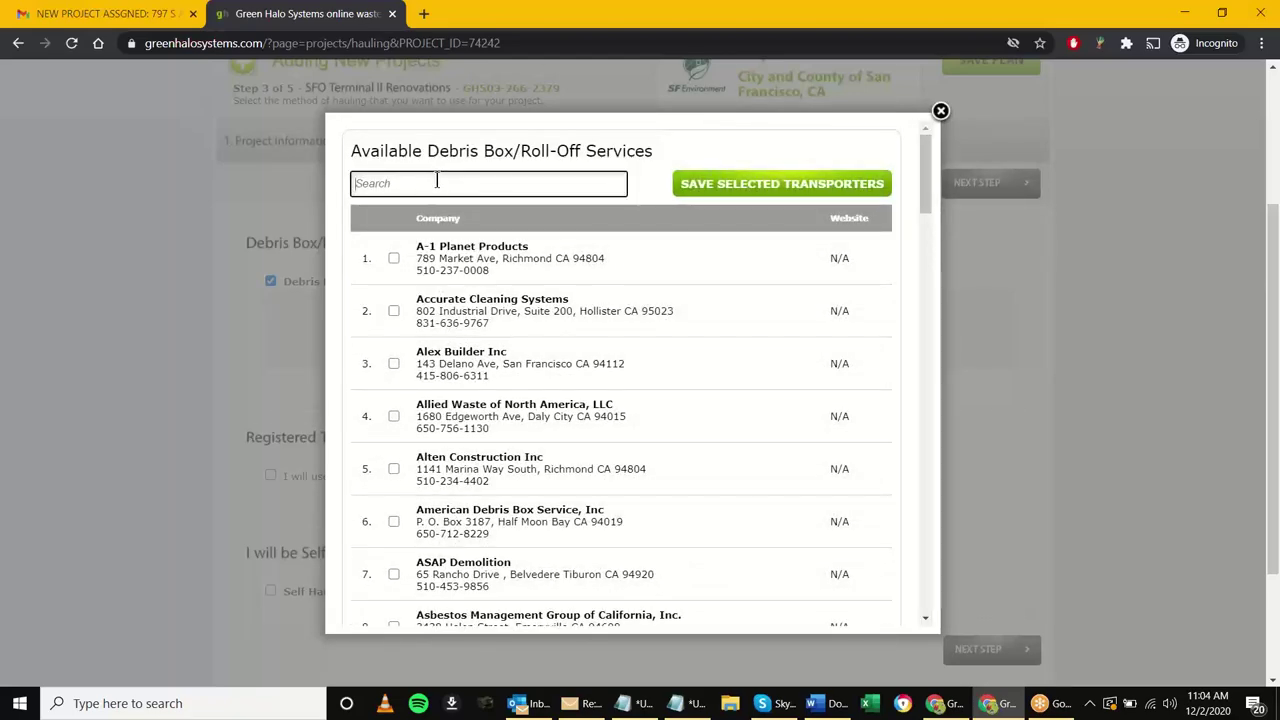
text(wan)
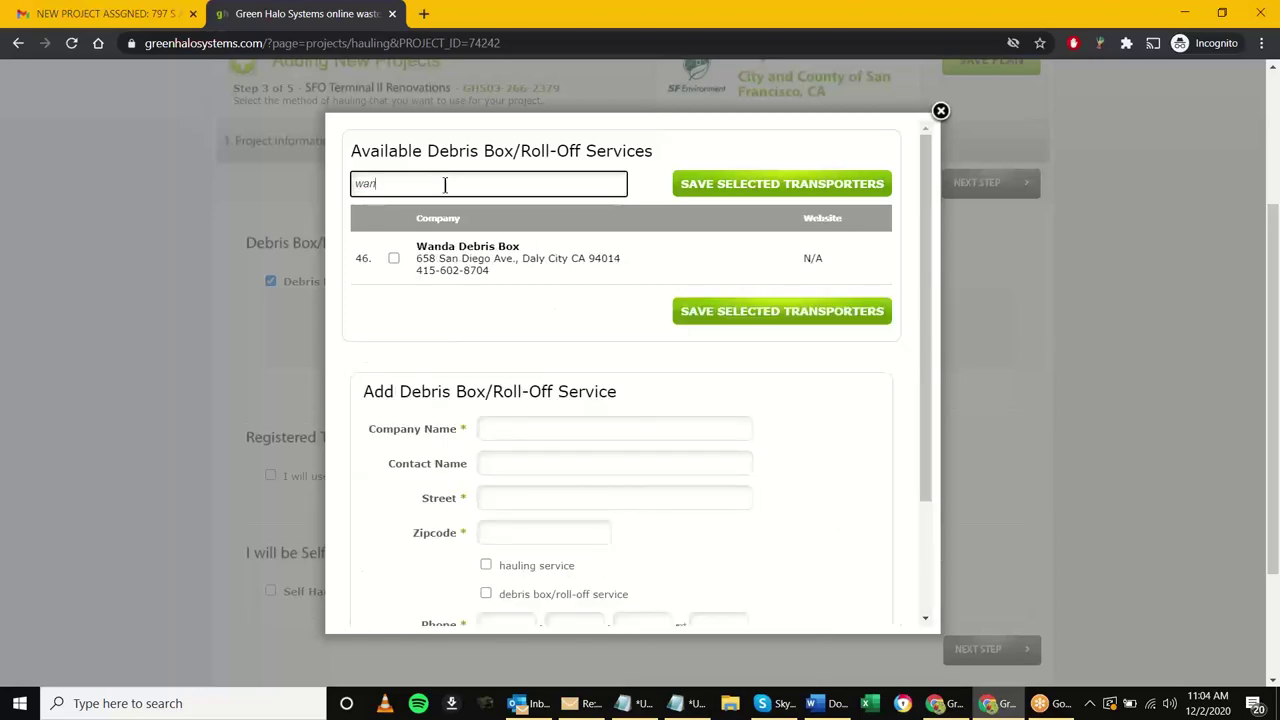
key(BackSpace)
key(BackSpace)
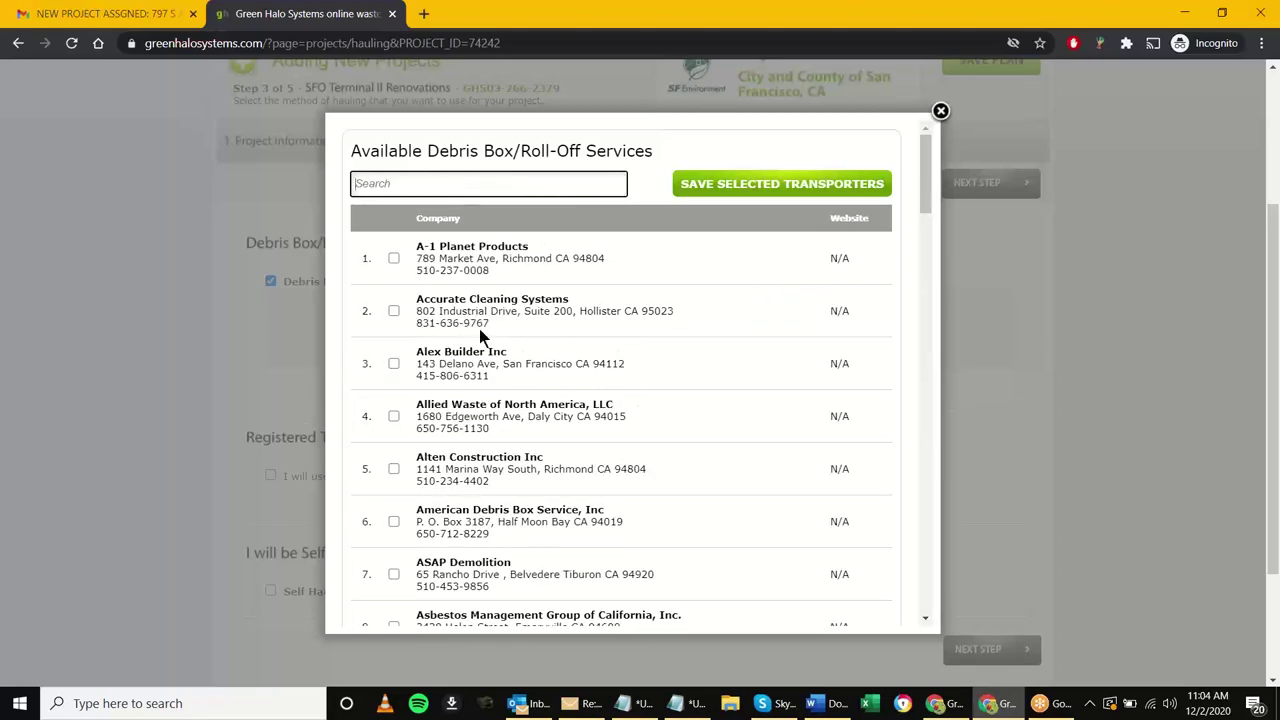
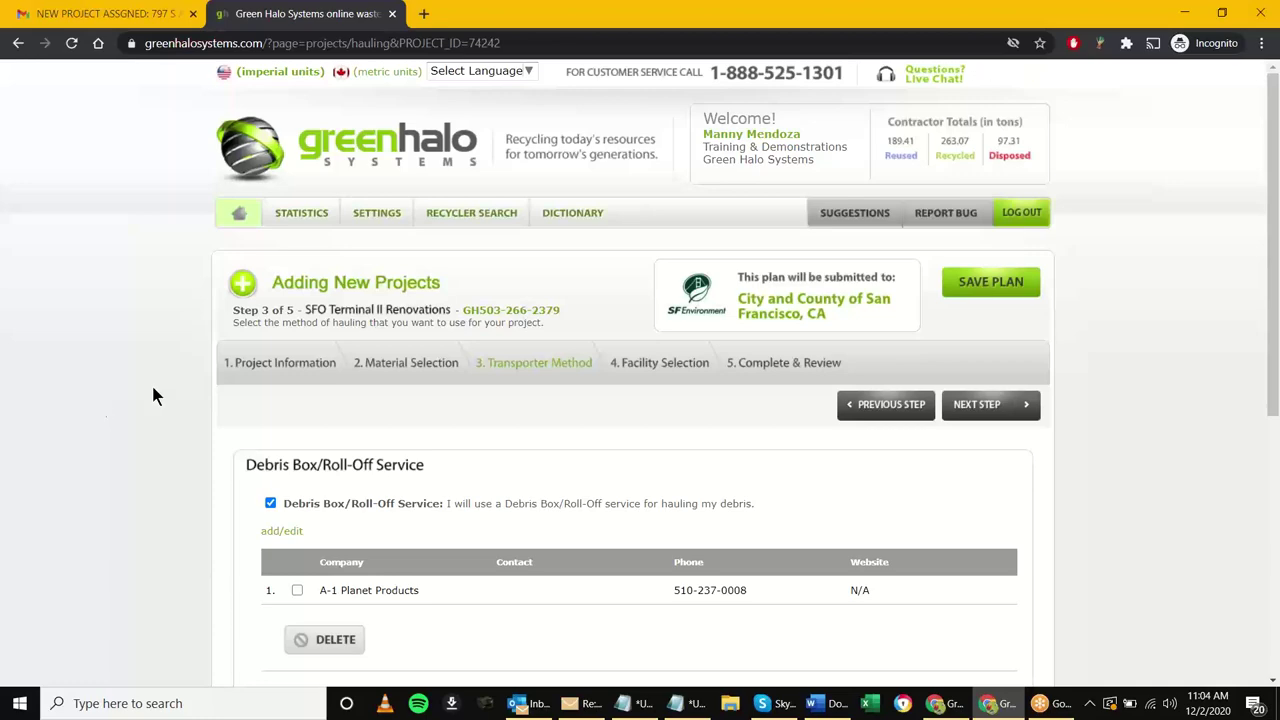
Select the registered transporter option and bring up the list of available transporters.
scroll(199, 412, down, 3)
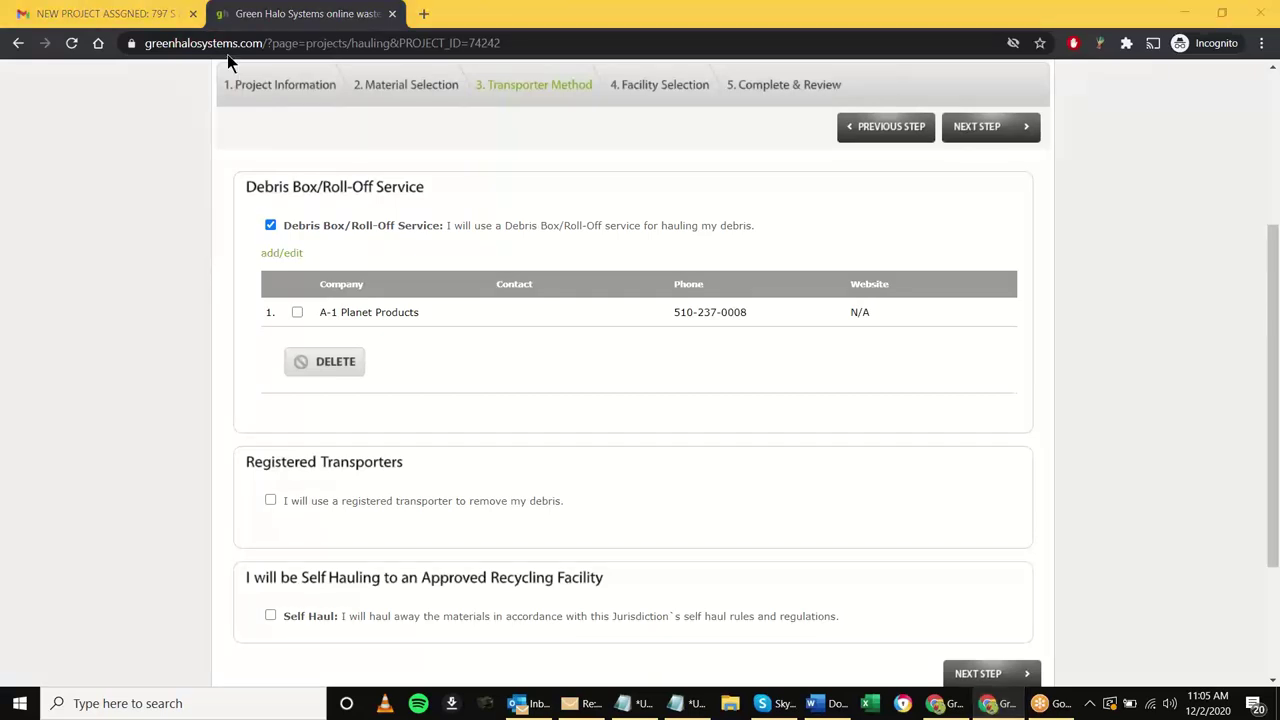
click(150, 390)
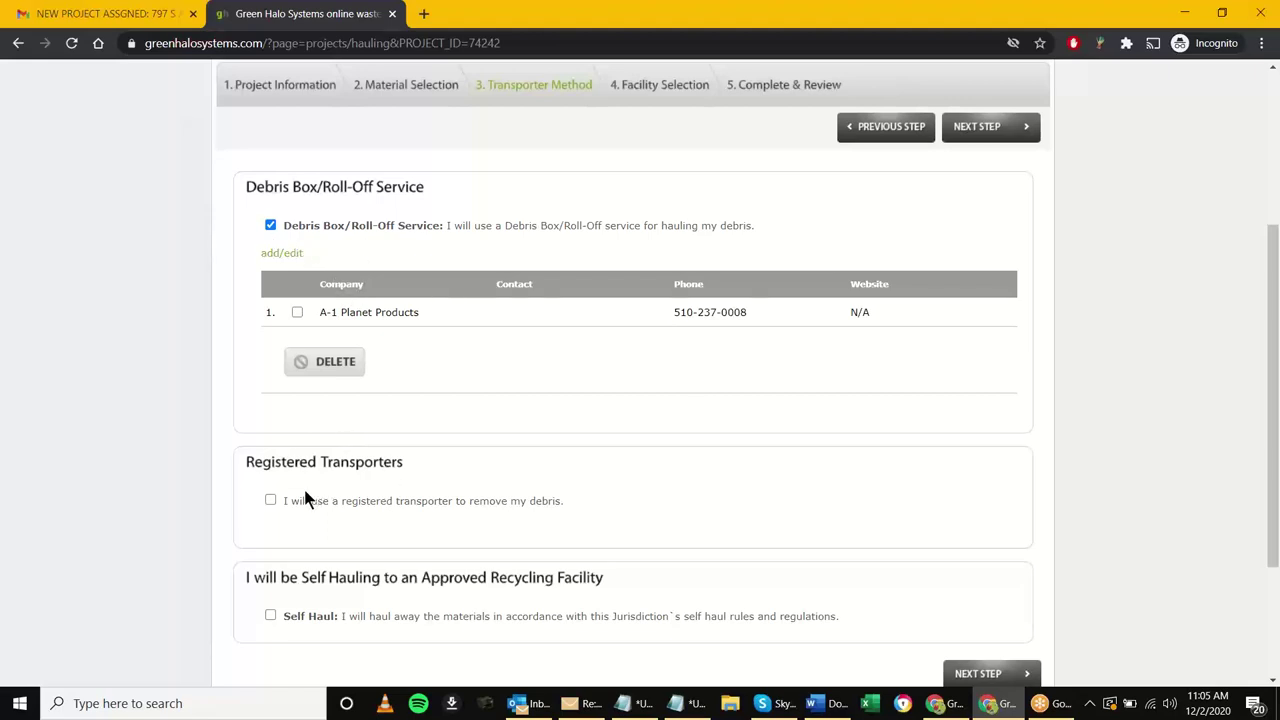
scroll(382, 483, down, 1)
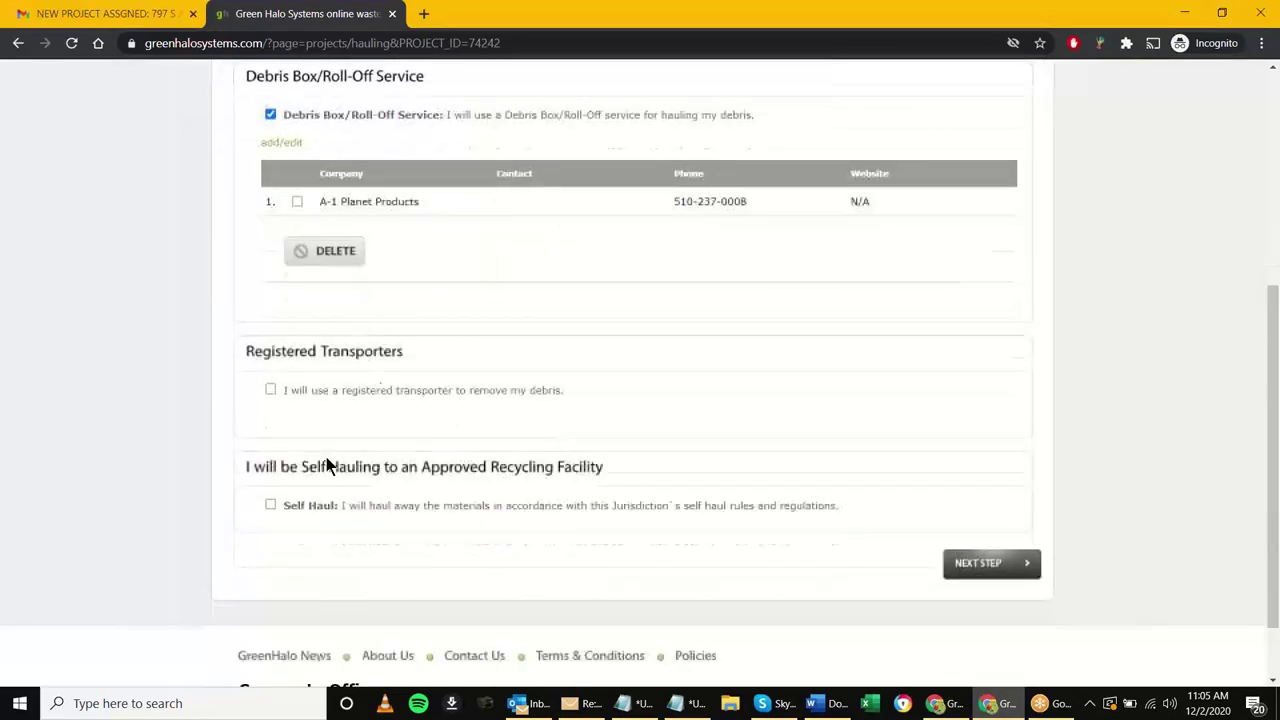
click(270, 389)
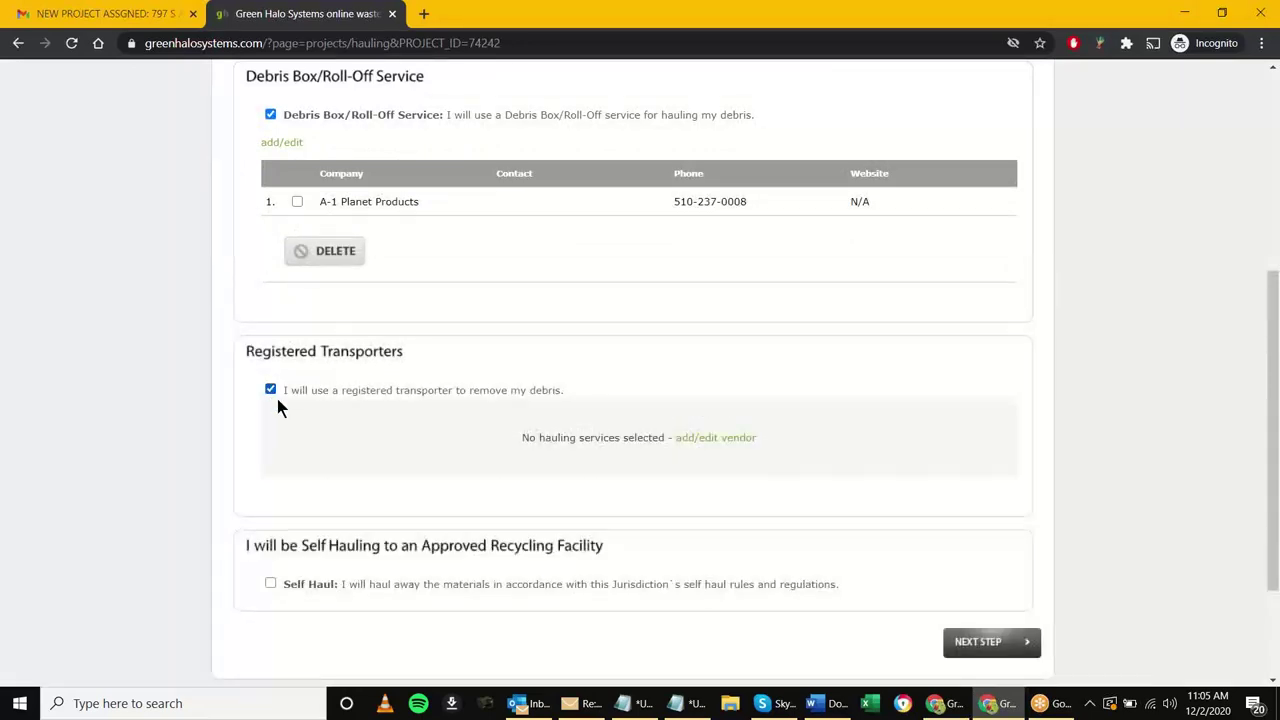
click(697, 438)
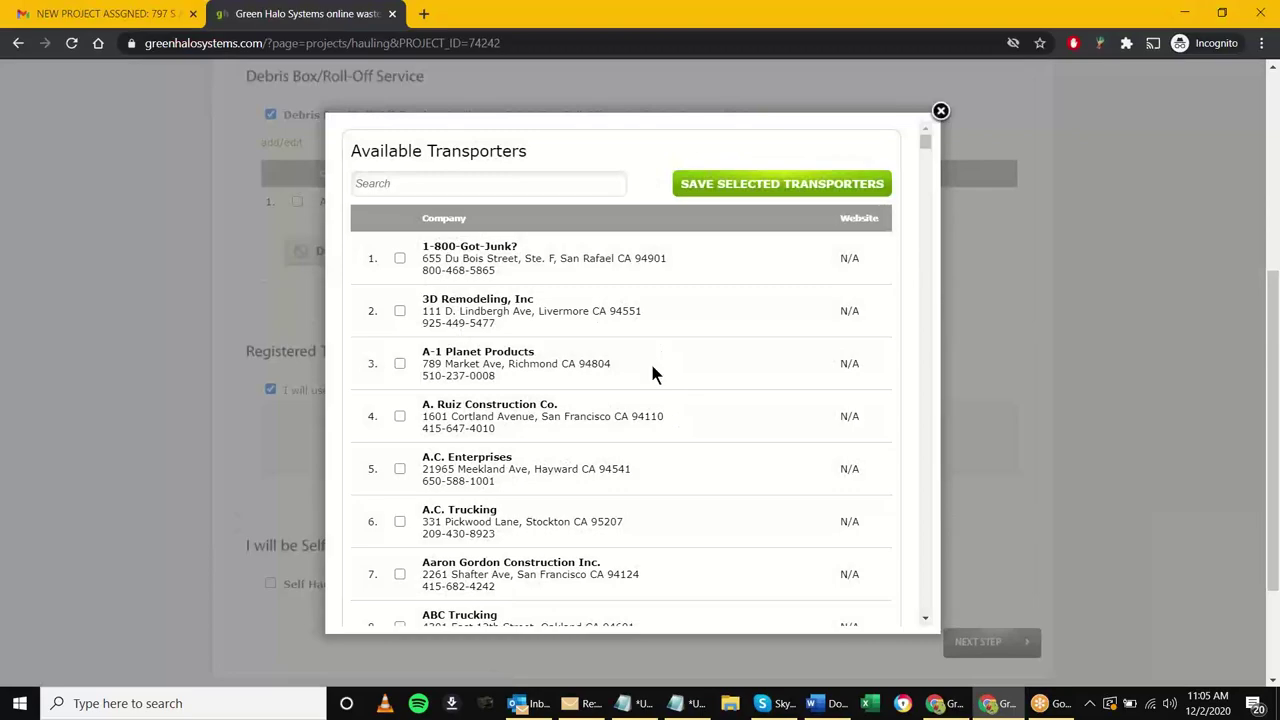
Browse the transporter list, close it without choosing one, and drop the registered transporter option.
drag(925, 143, 946, 587)
scroll(687, 430, down, 1)
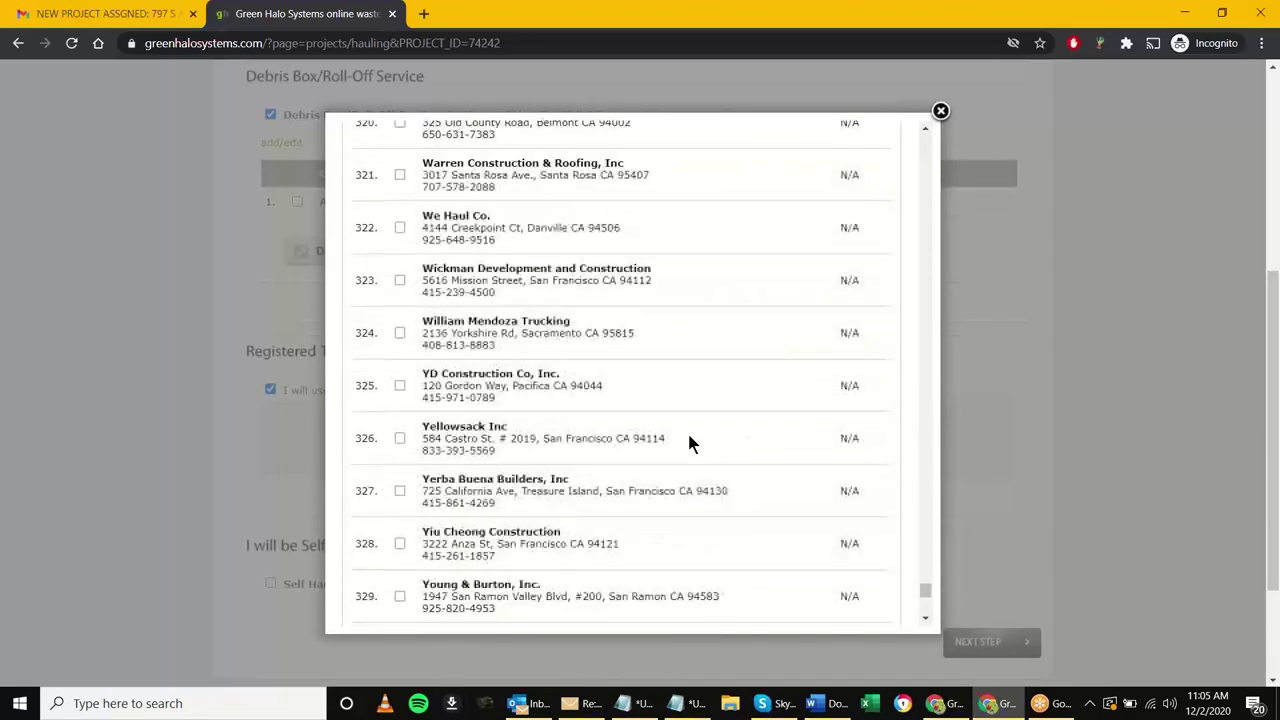
scroll(687, 438, down, 2)
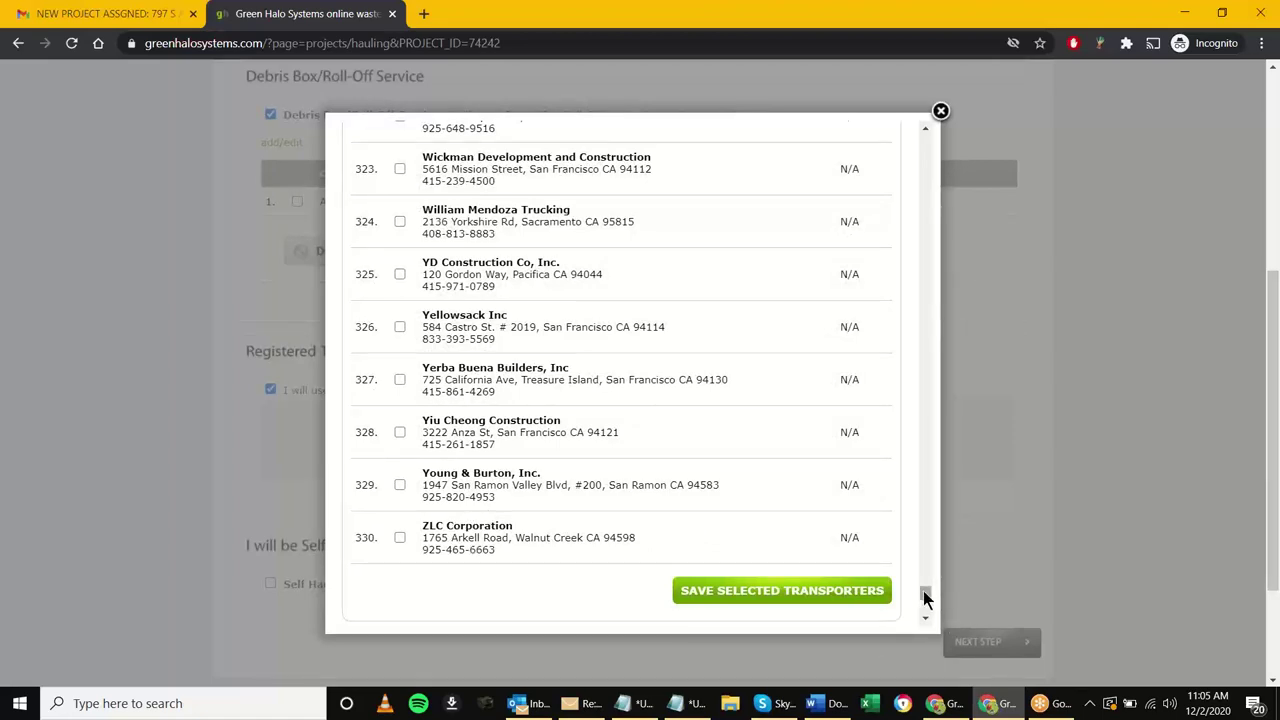
drag(925, 598, 907, 138)
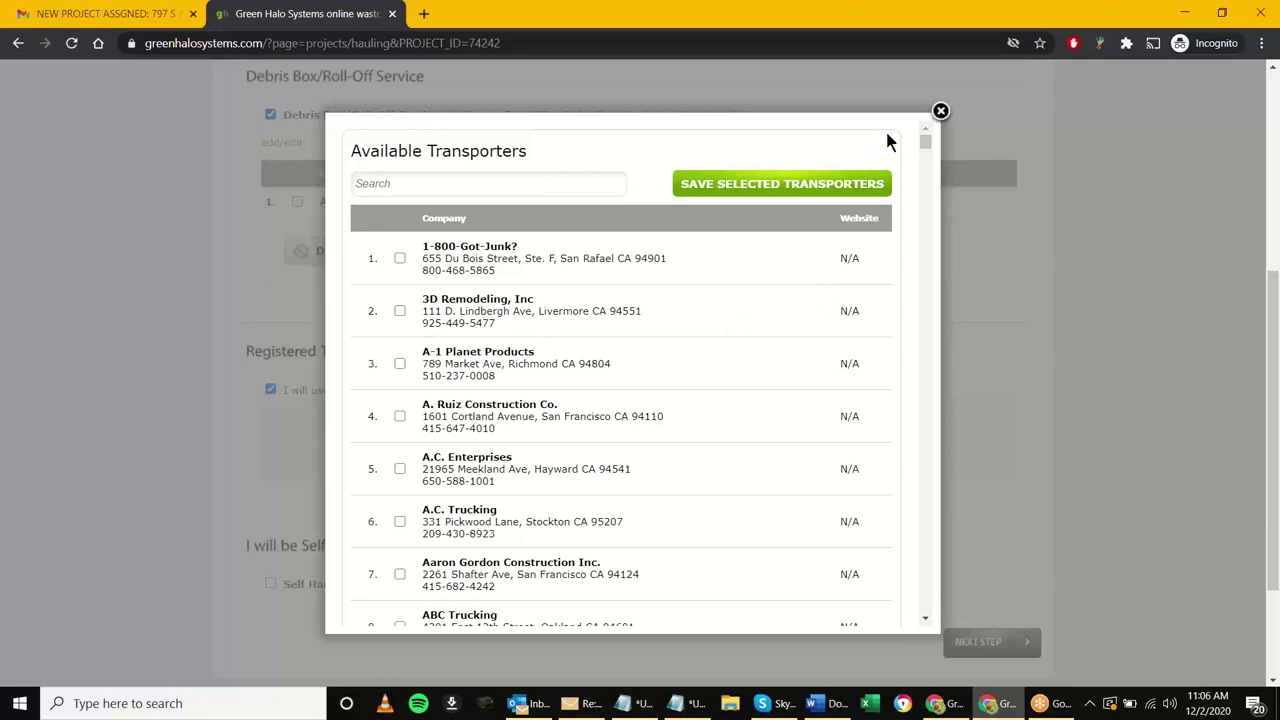
click(941, 111)
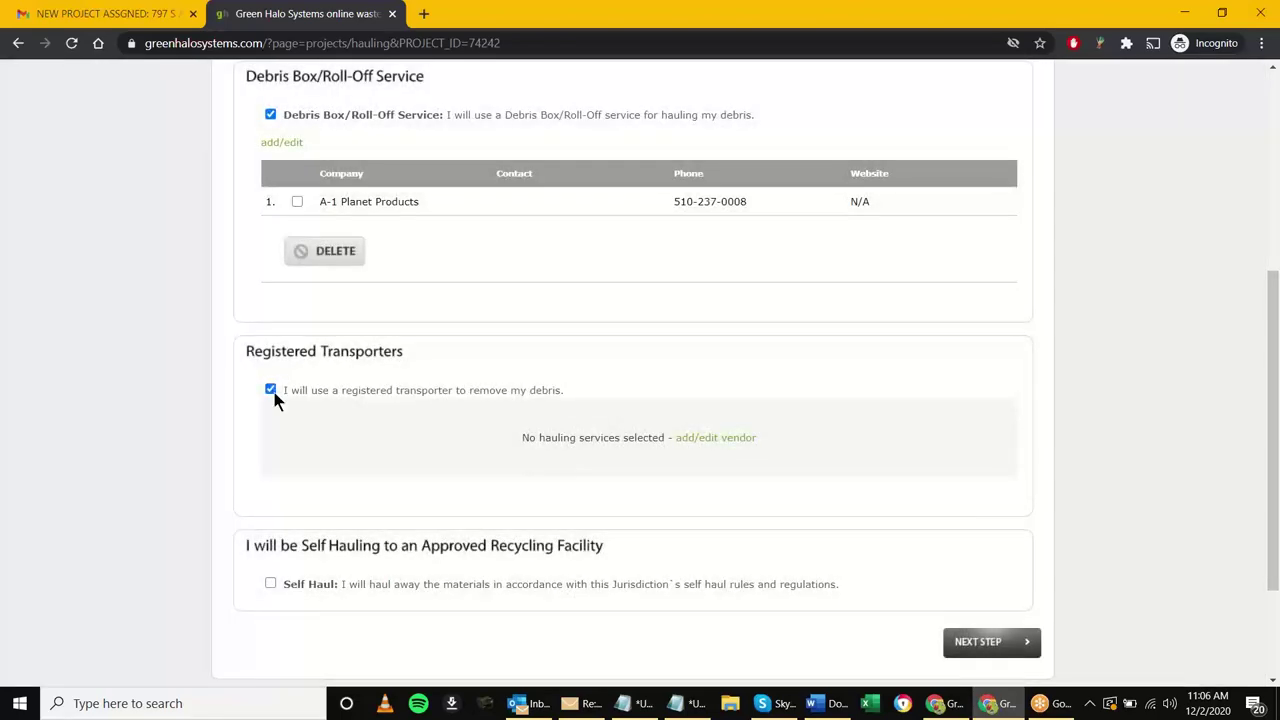
click(270, 389)
scroll(449, 428, up, 1)
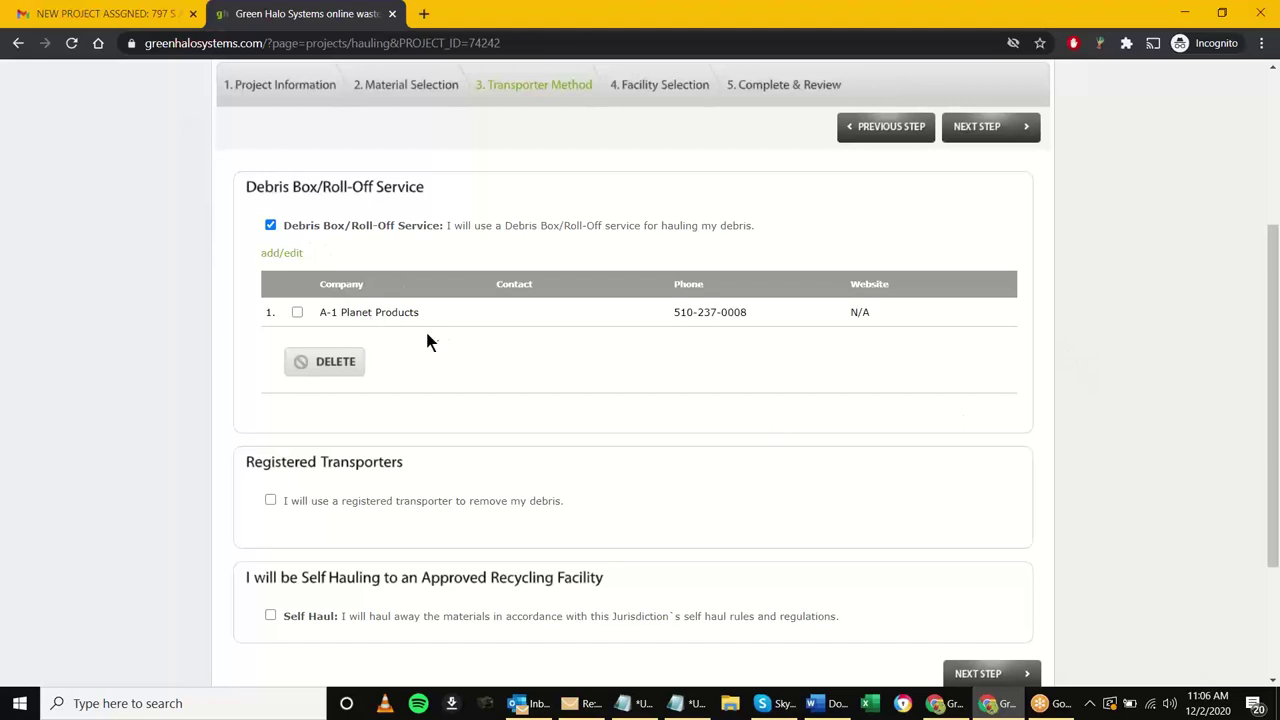
Move to Facility Selection and dismiss the missing Concrete facility warning when advancing.
click(989, 139)
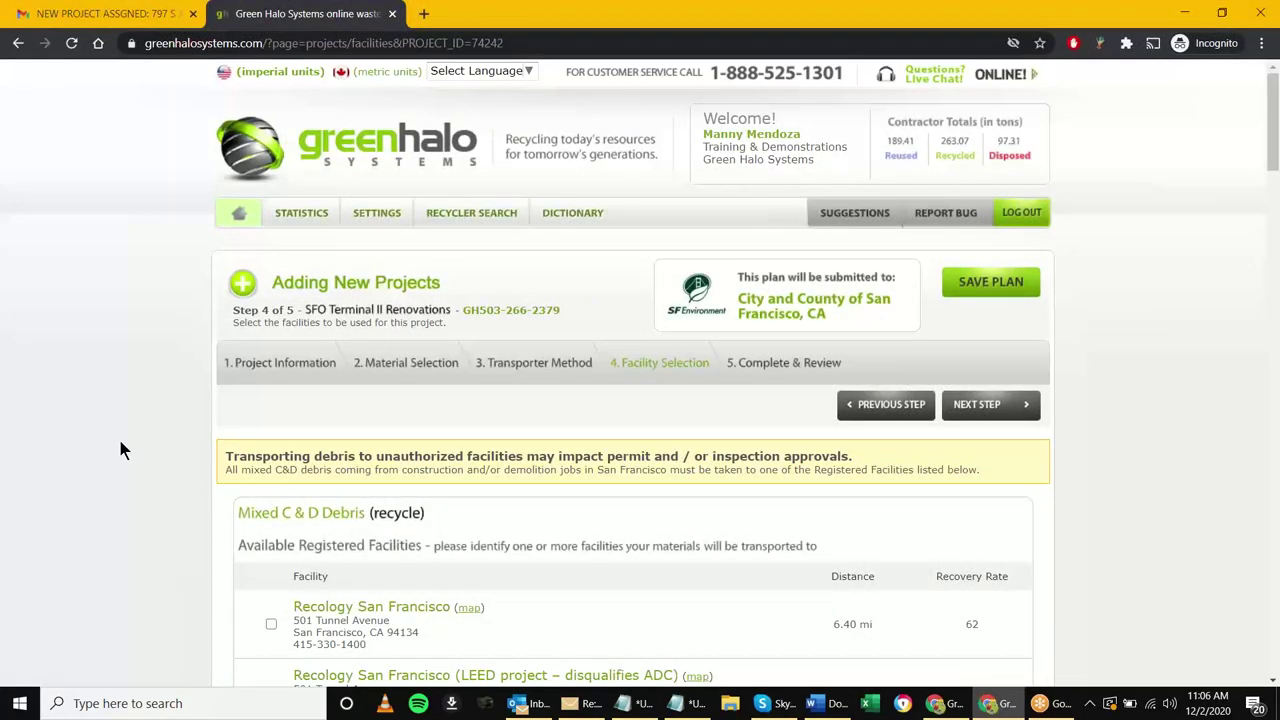
scroll(150, 452, down, 1)
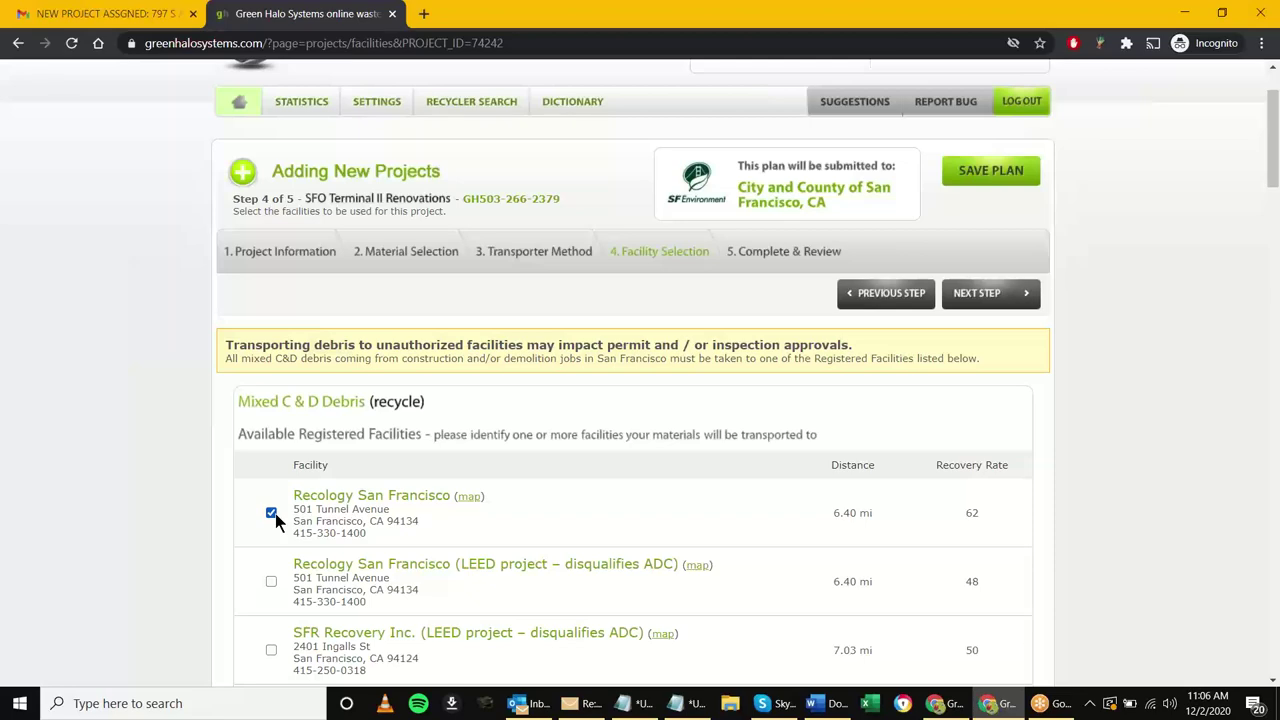
scroll(273, 495, down, 1)
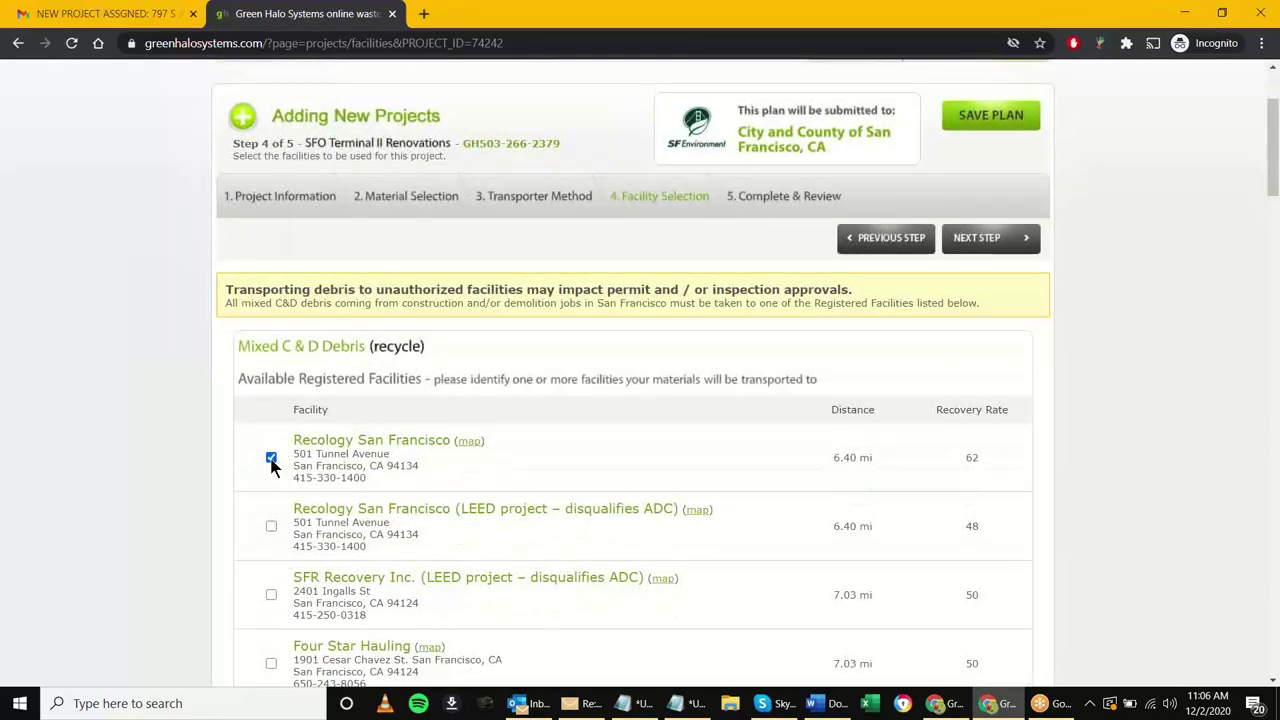
click(996, 244)
click(790, 201)
Review the facility list, noting the Marin LEED recovery rate of 53.
scroll(109, 405, down, 3)
scroll(110, 427, down, 10)
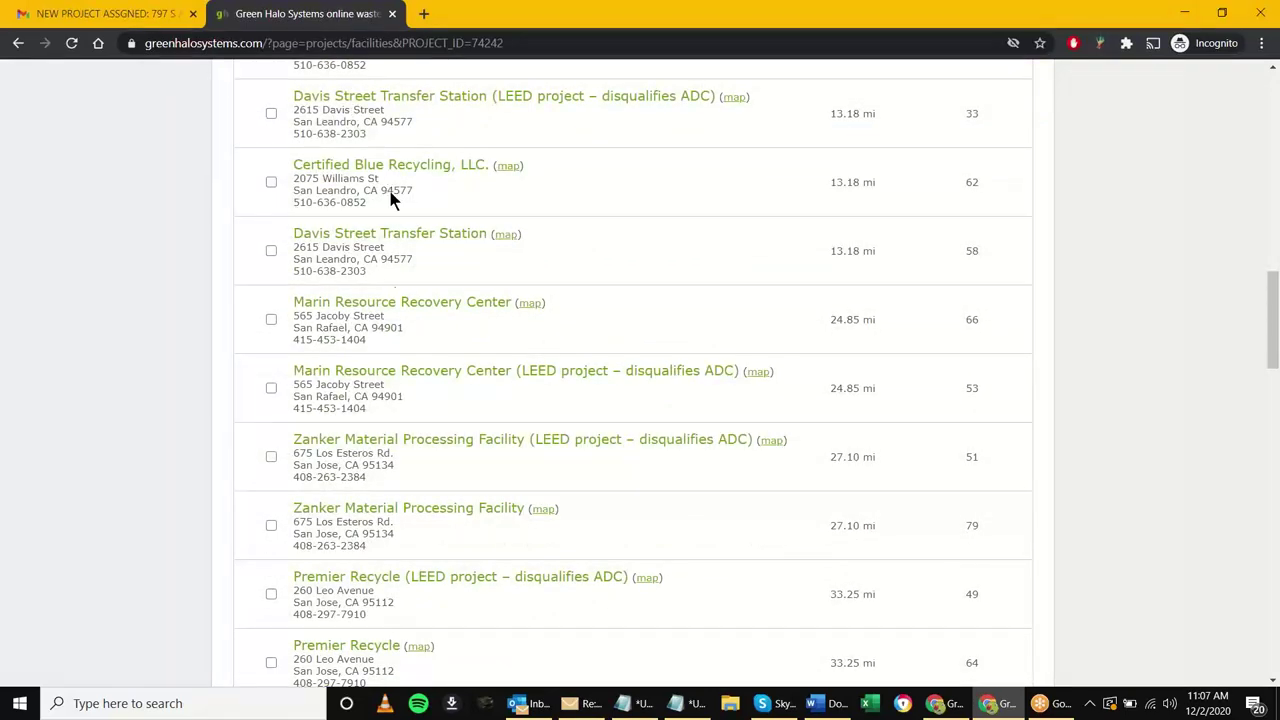
scroll(377, 300, down, 2)
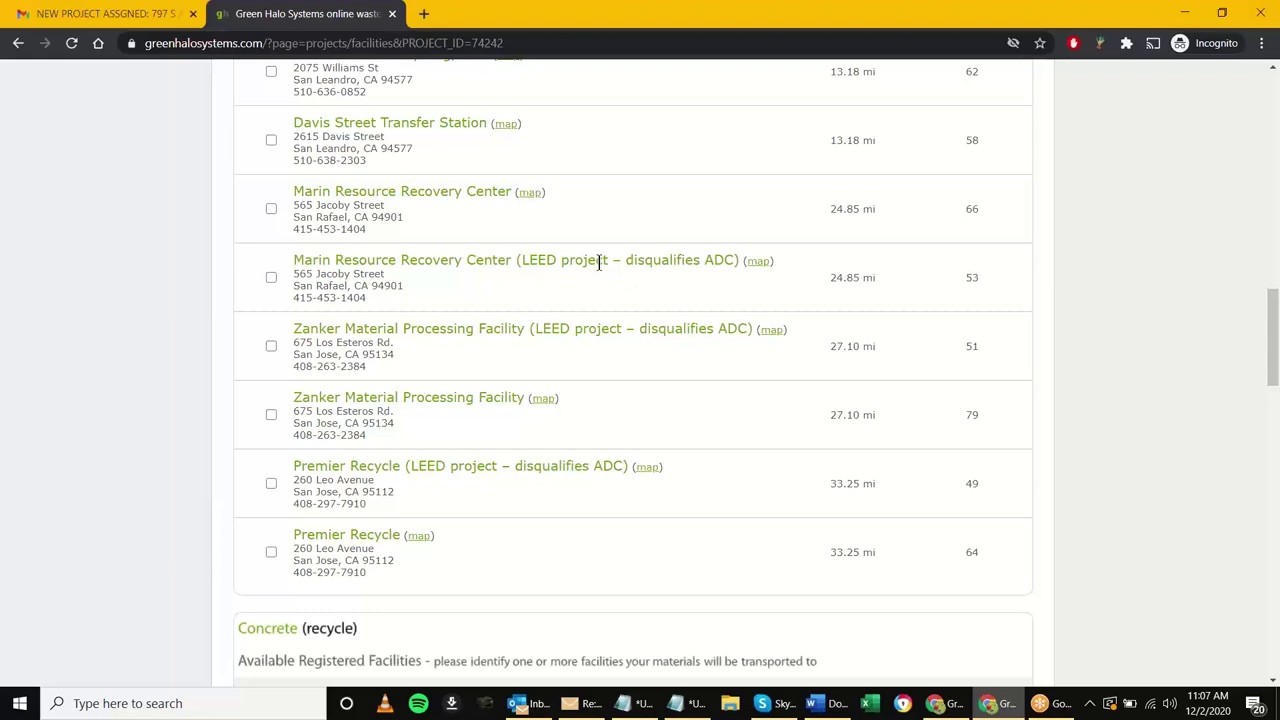
double_click(970, 278)
click(577, 294)
scroll(363, 323, down, 2)
scroll(360, 347, down, 2)
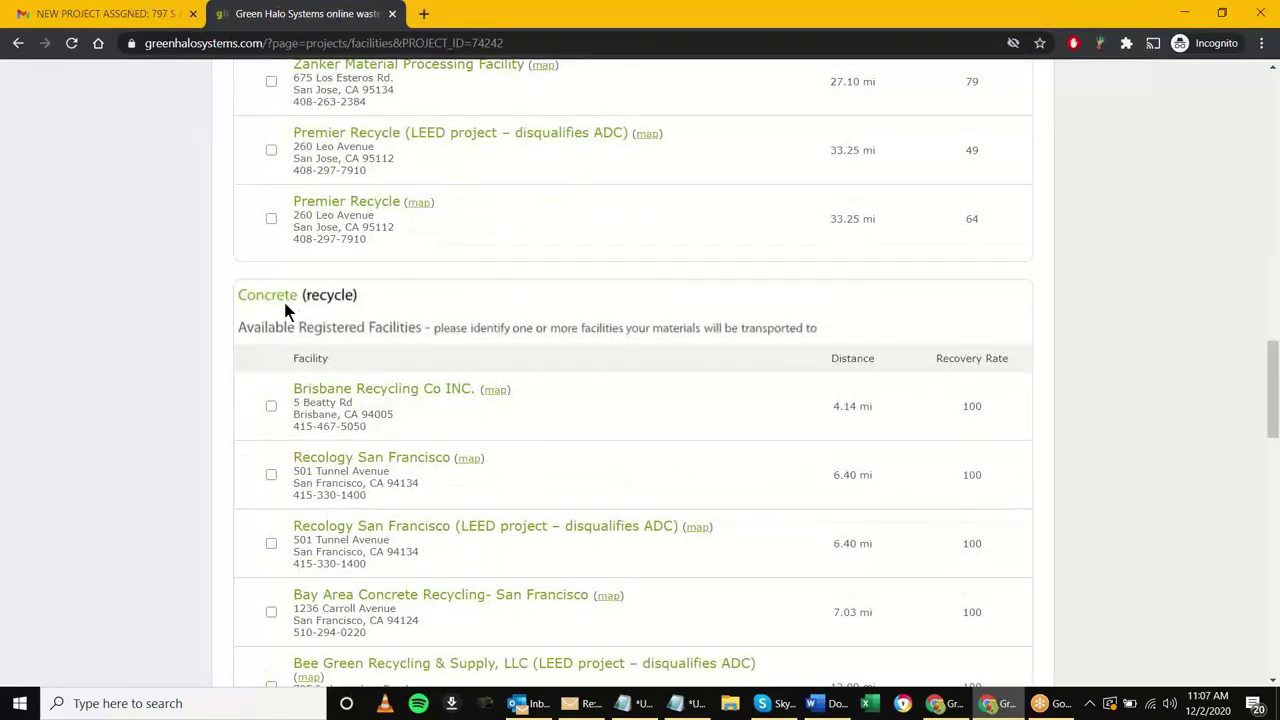
scroll(306, 316, down, 1)
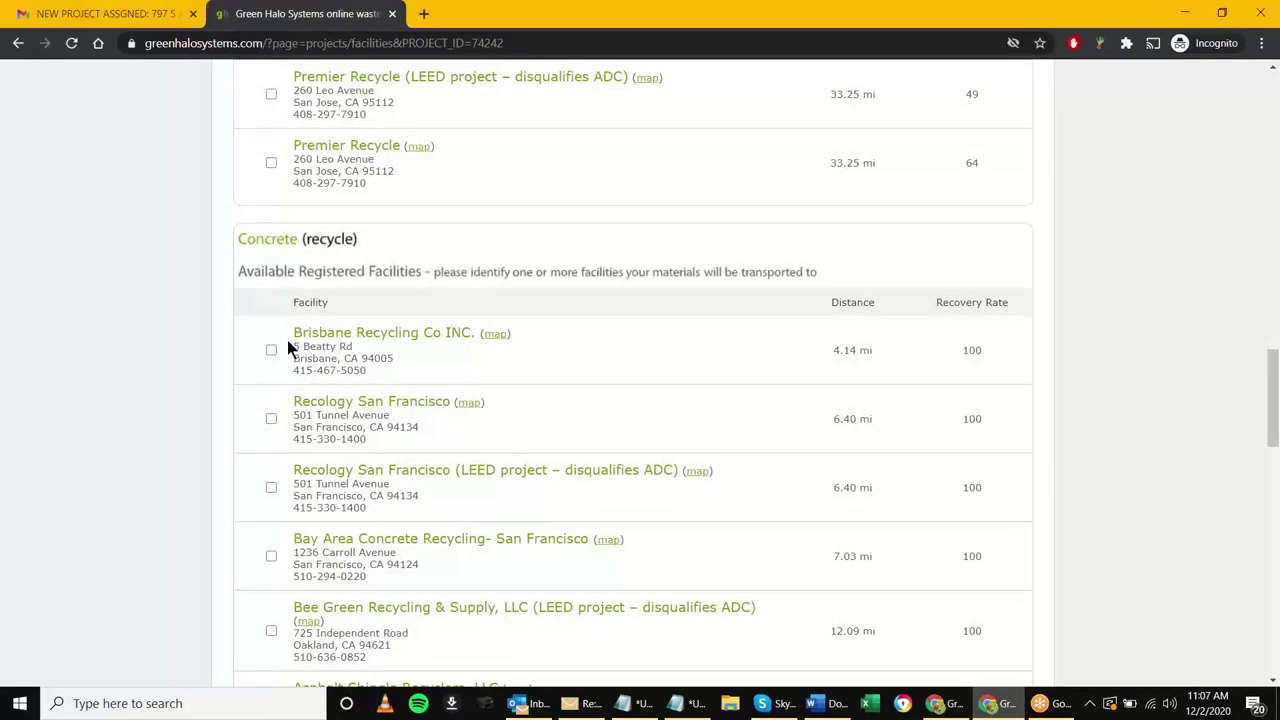
scroll(287, 340, down, 2)
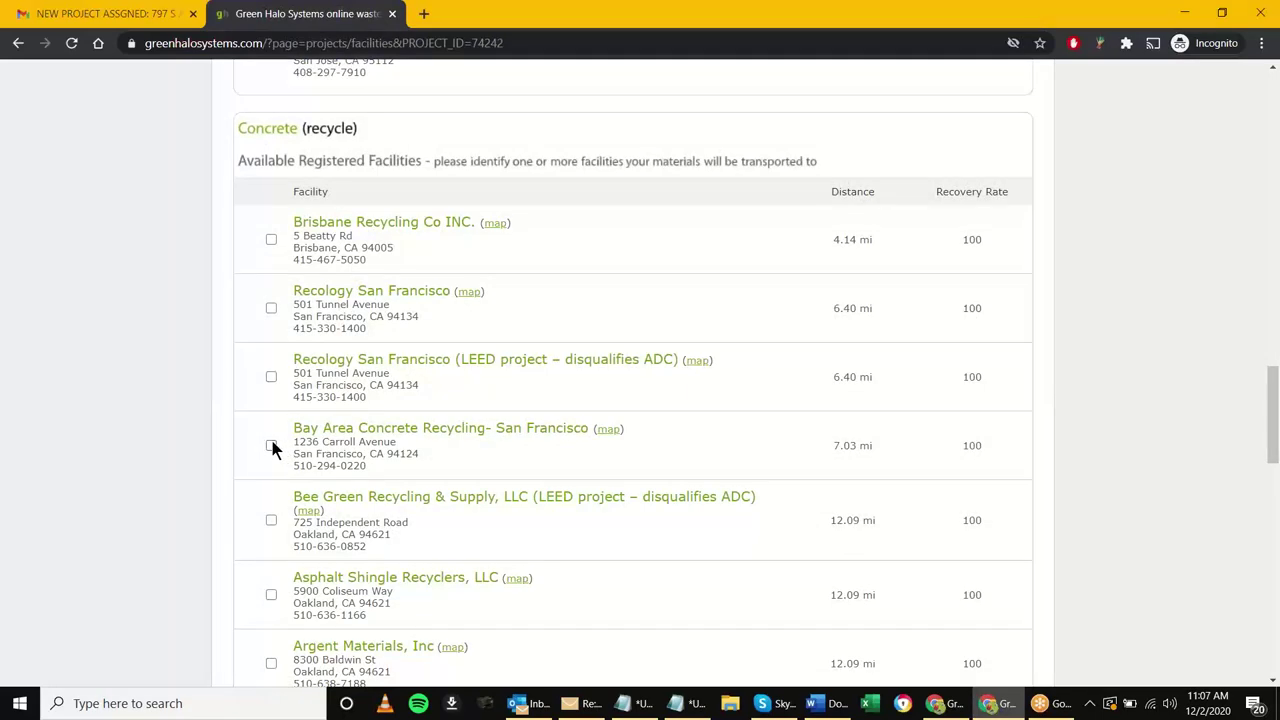
Tick Bay Area Concrete Recycling- San Francisco (7.03 mi) for Concrete and review the remaining facilities.
click(271, 444)
drag(831, 445, 889, 450)
click(890, 335)
scroll(900, 420, down, 9)
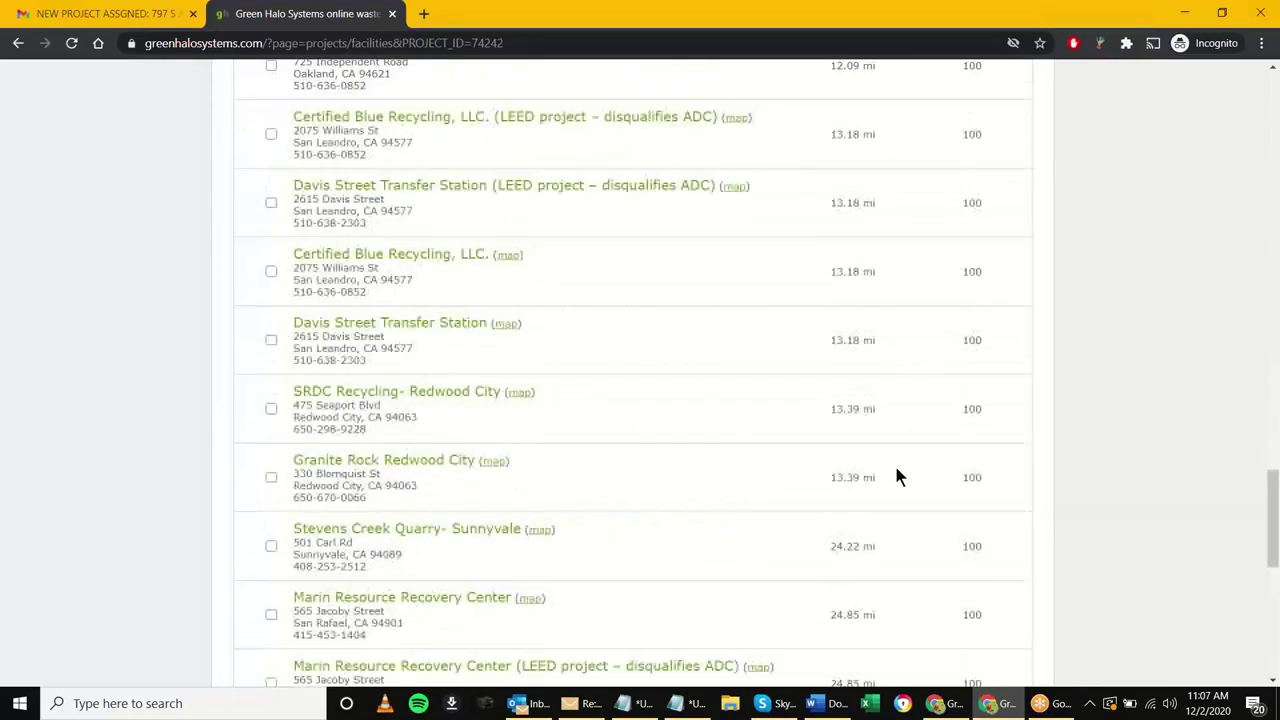
scroll(894, 470, down, 5)
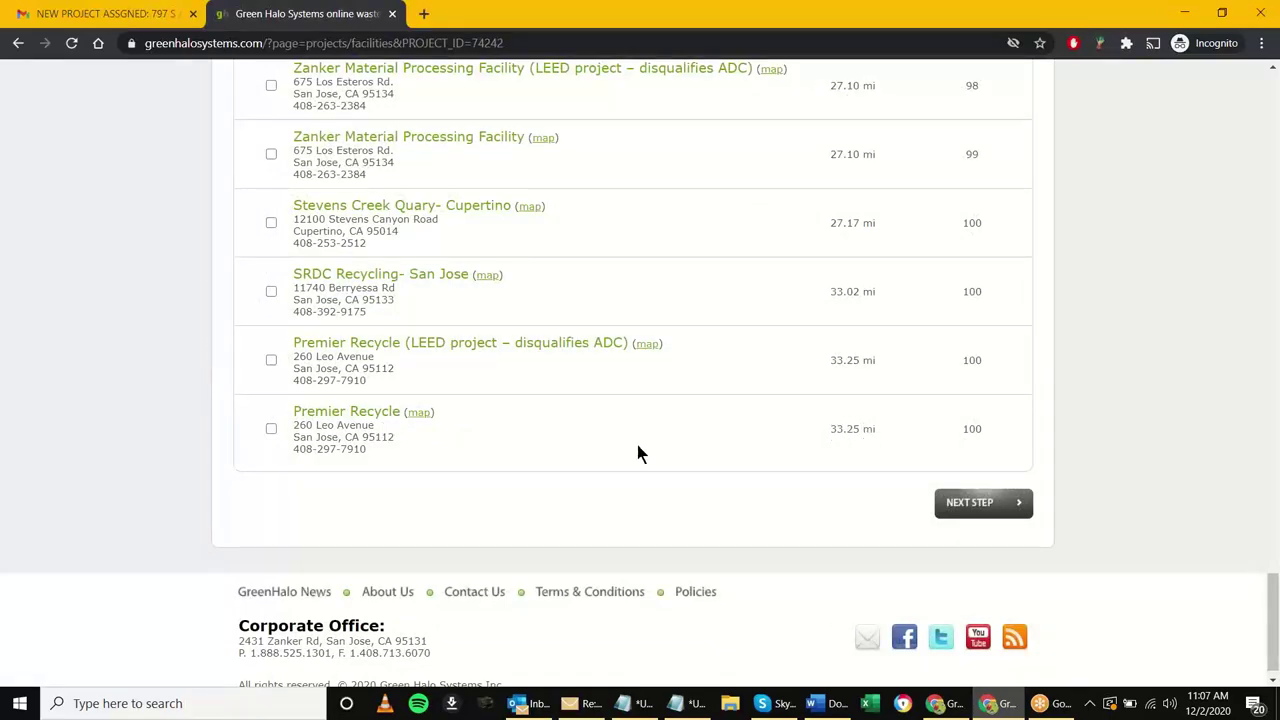
scroll(722, 436, up, 6)
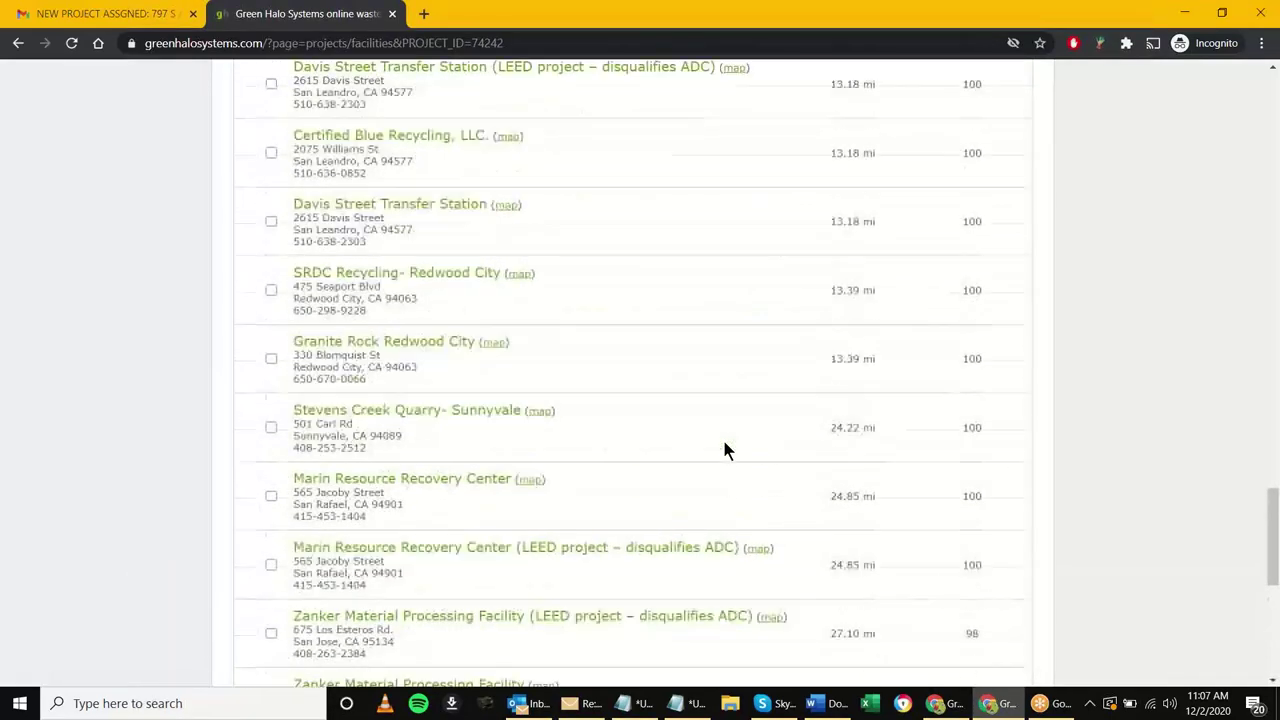
scroll(683, 441, up, 8)
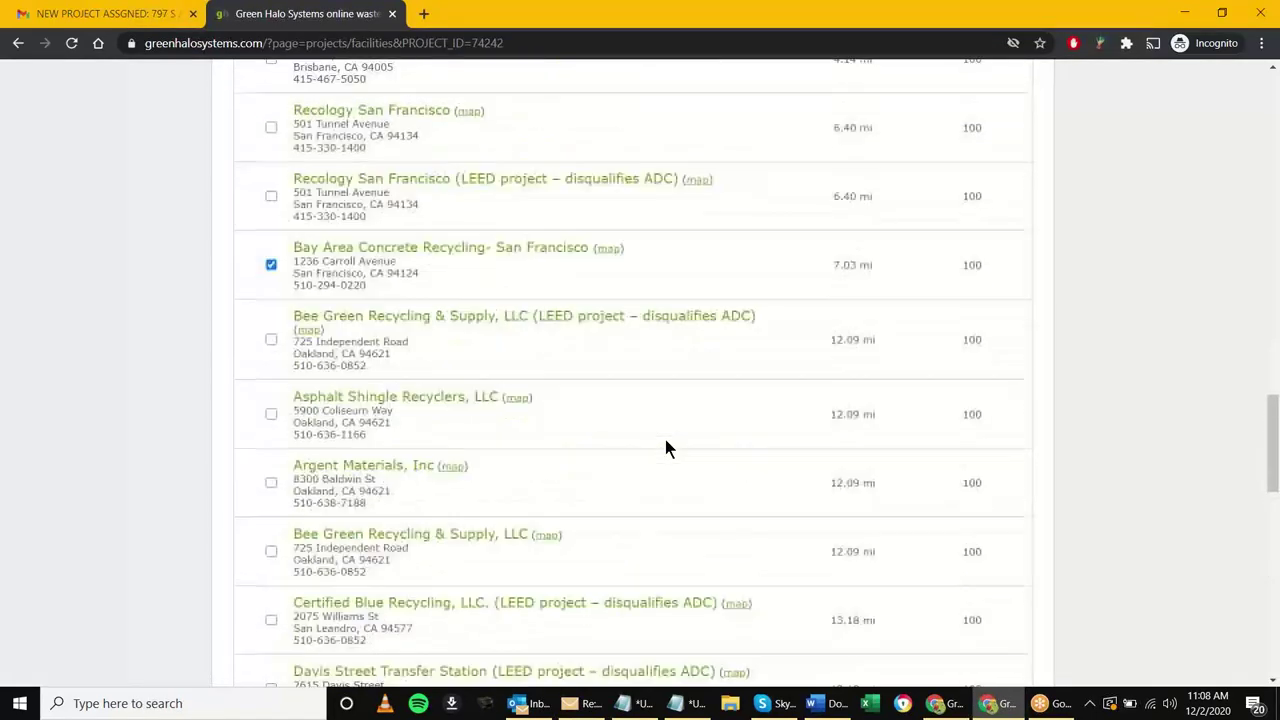
scroll(200, 410, up, 6)
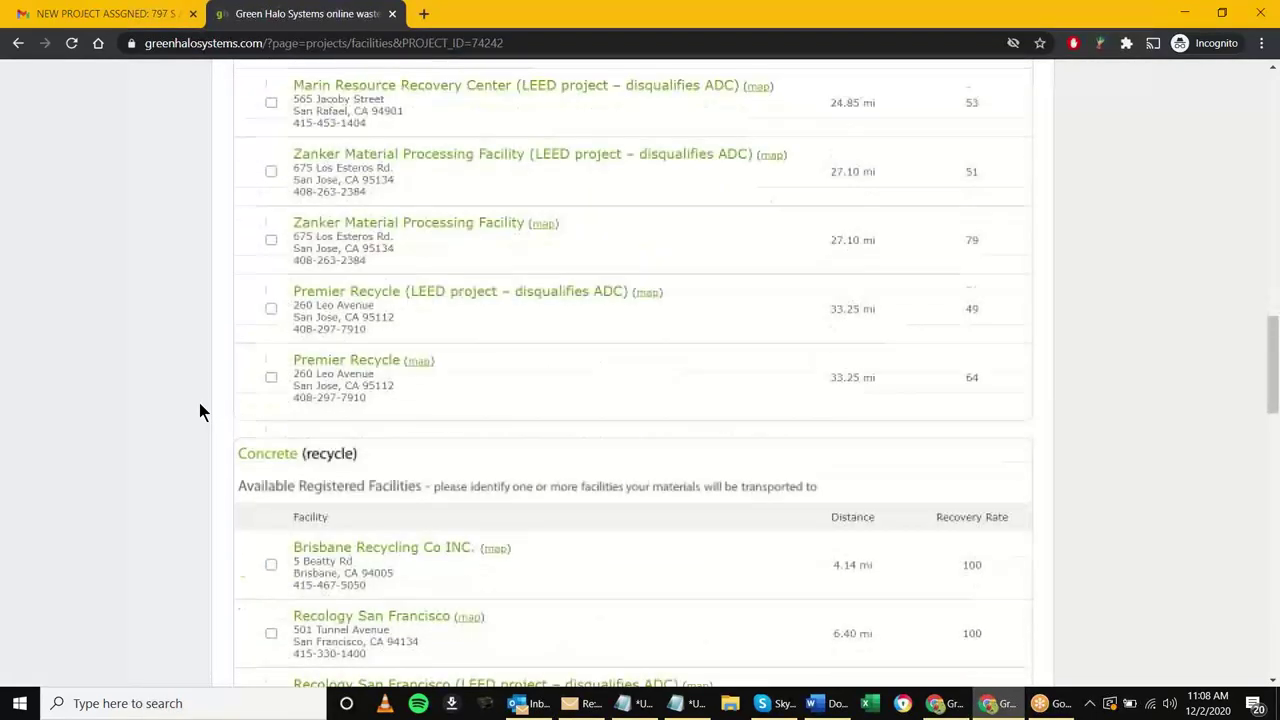
scroll(200, 410, up, 8)
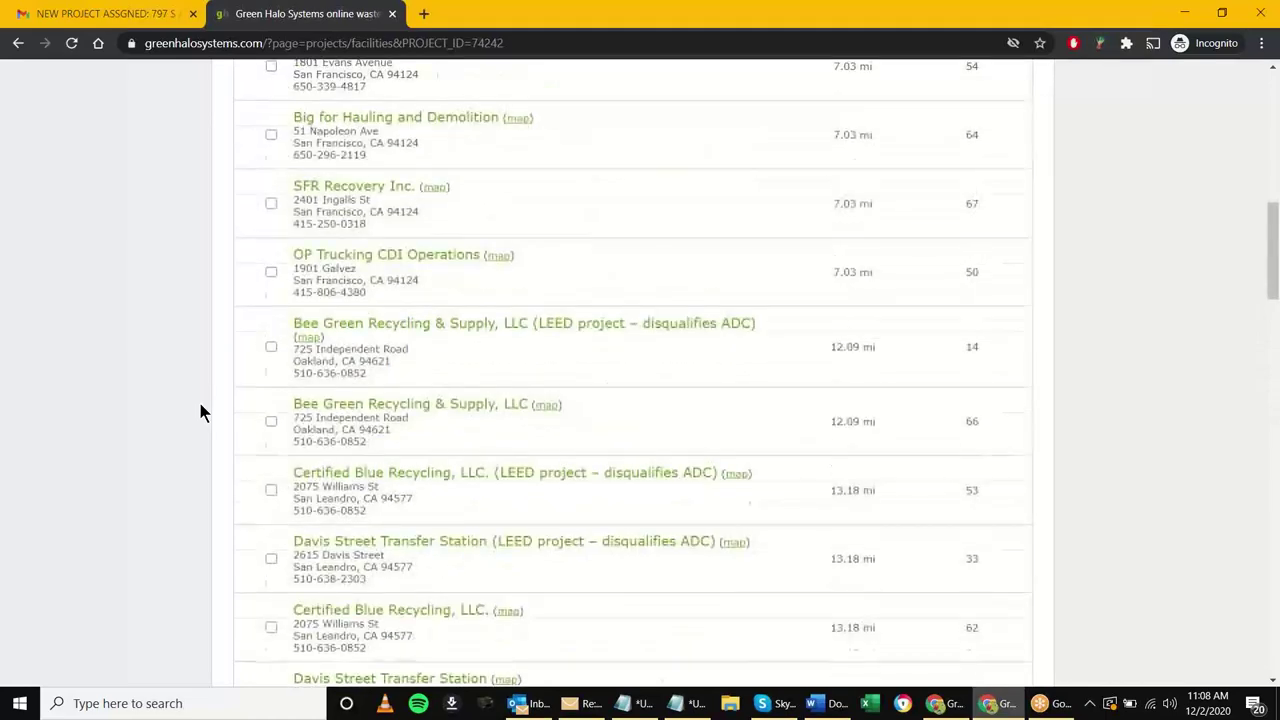
scroll(200, 409, up, 2)
scroll(200, 409, down, 1)
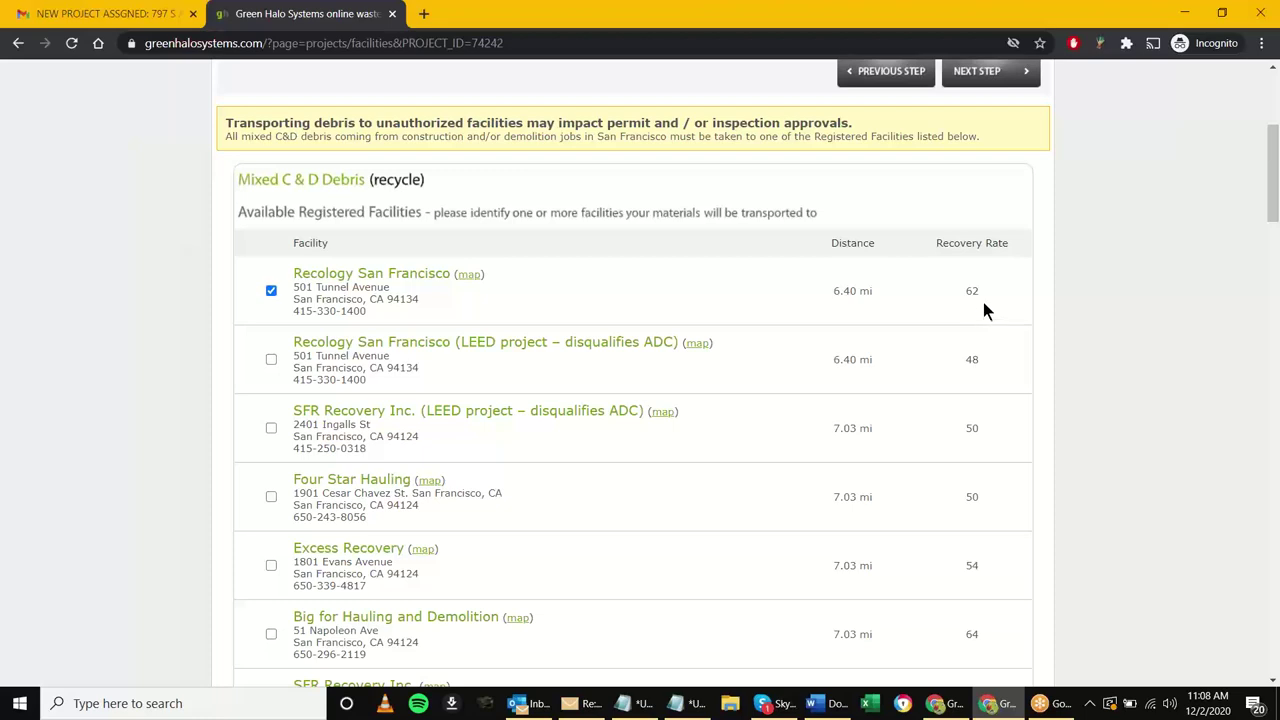
double_click(972, 291)
click(978, 316)
scroll(855, 353, down, 1)
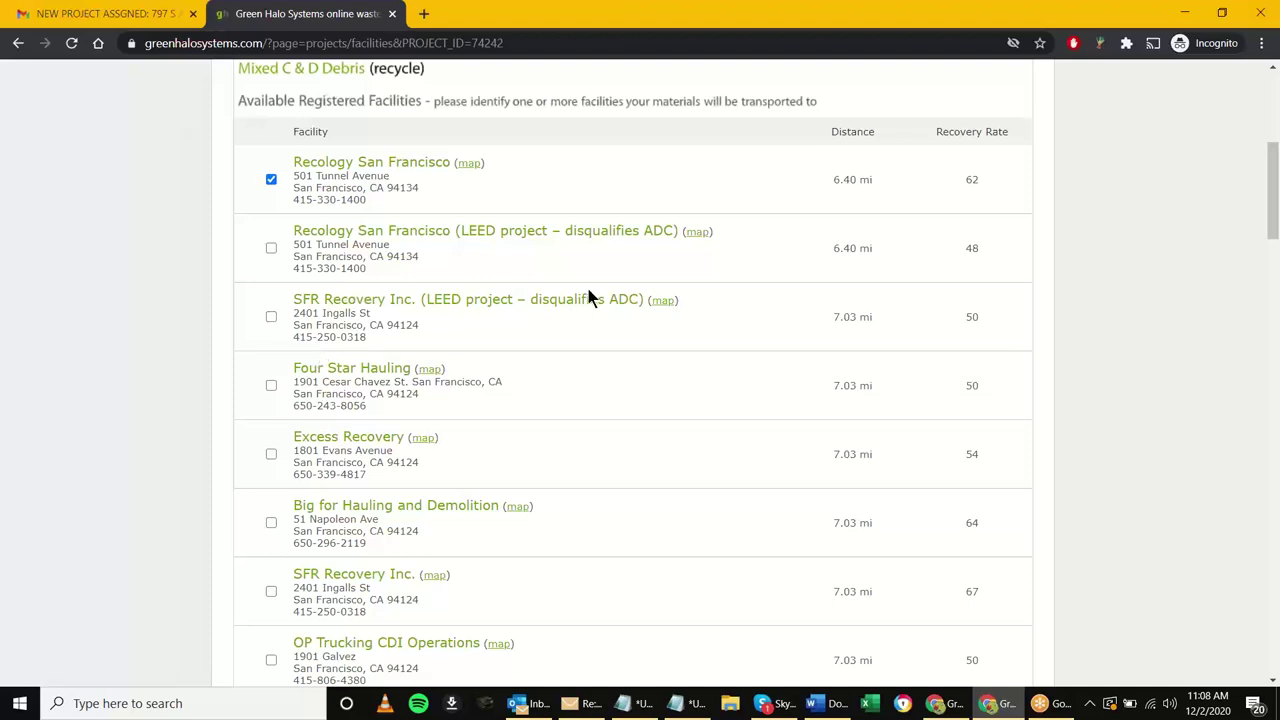
scroll(1176, 376, up, 2)
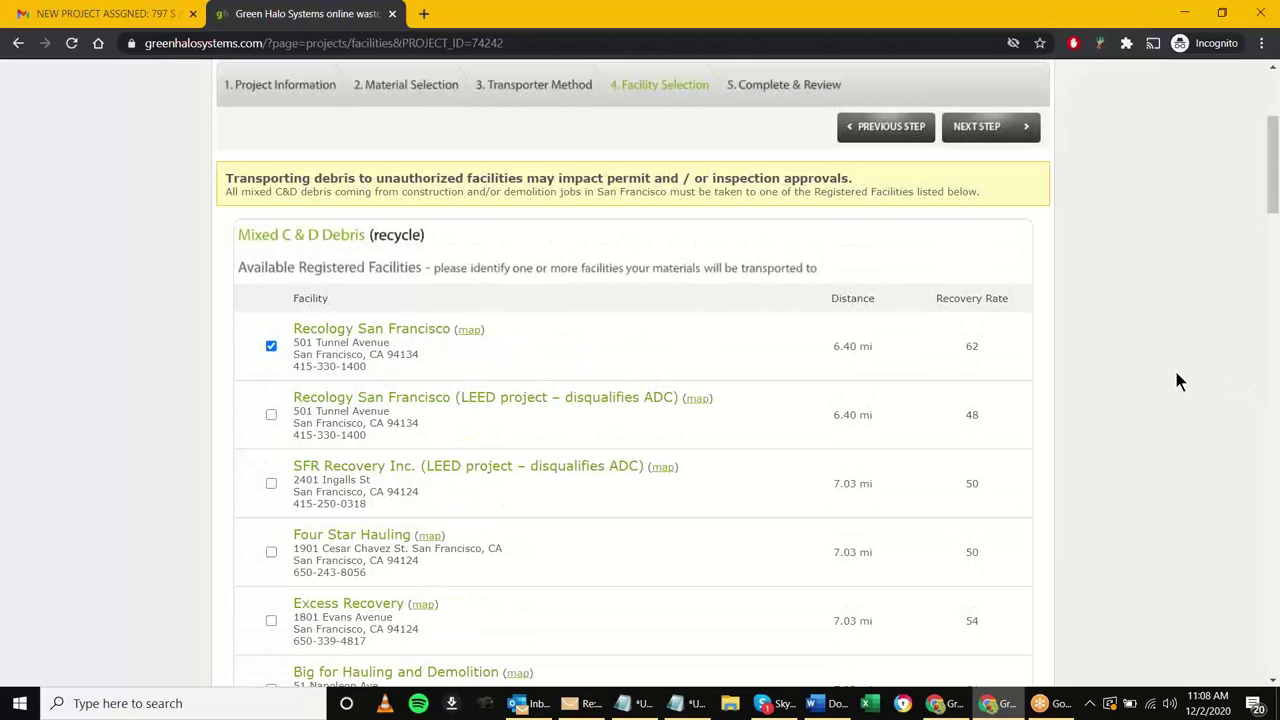
scroll(1176, 380, up, 1)
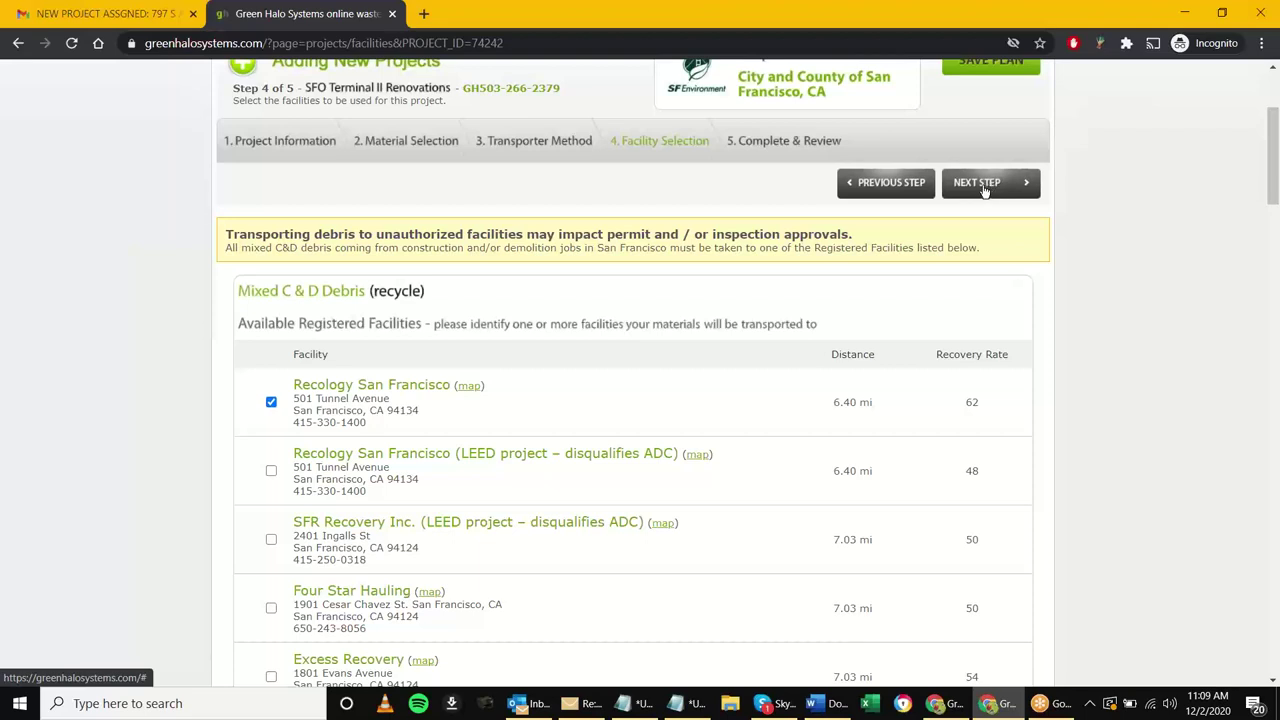
Advance the SFO Terminal II Renovations plan to Step 5 of 5, Complete & Review.
click(985, 191)
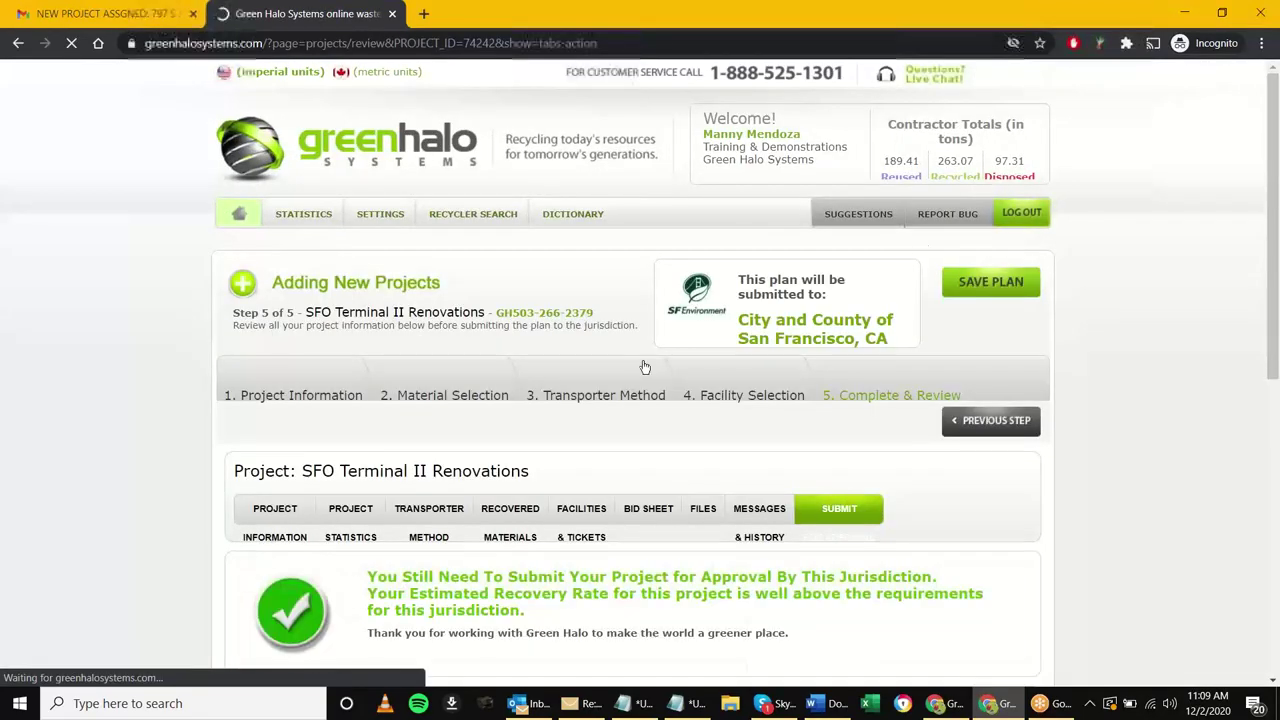
scroll(117, 455, down, 2)
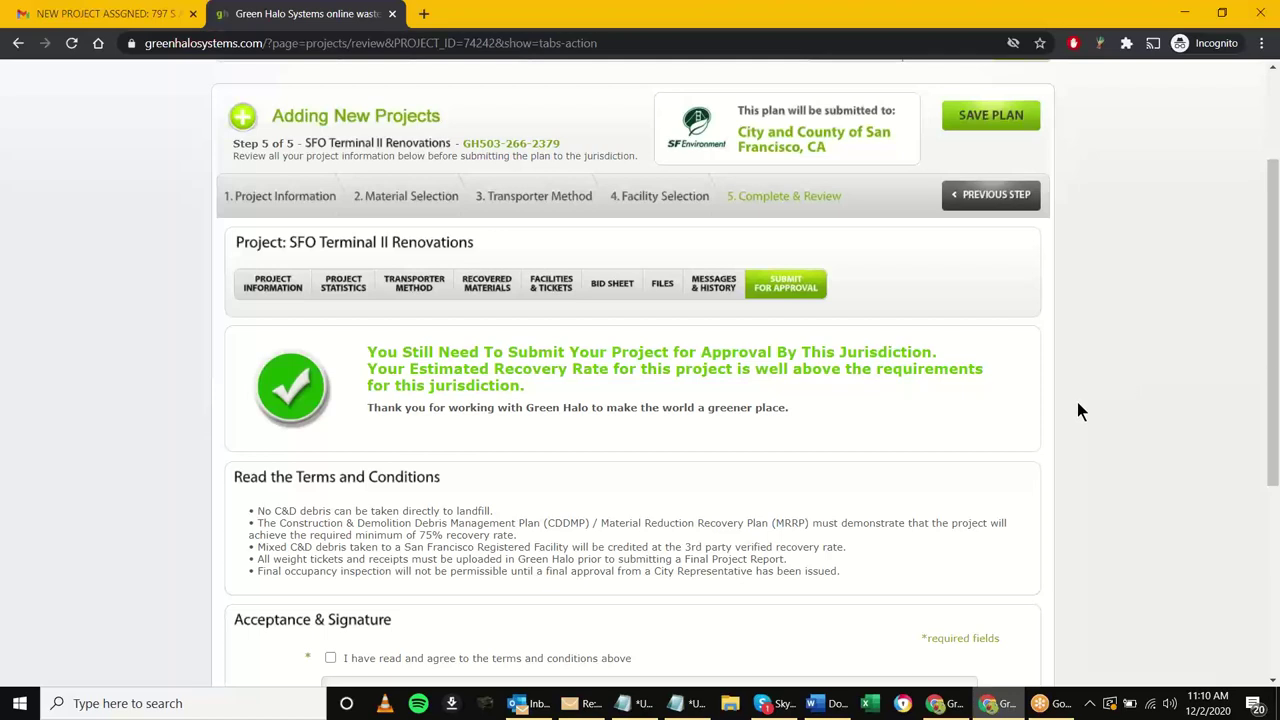
Agree to the terms, set Title to 'I am the Contractor', disable text confirmation, and submit for approval.
scroll(1078, 406, down, 2)
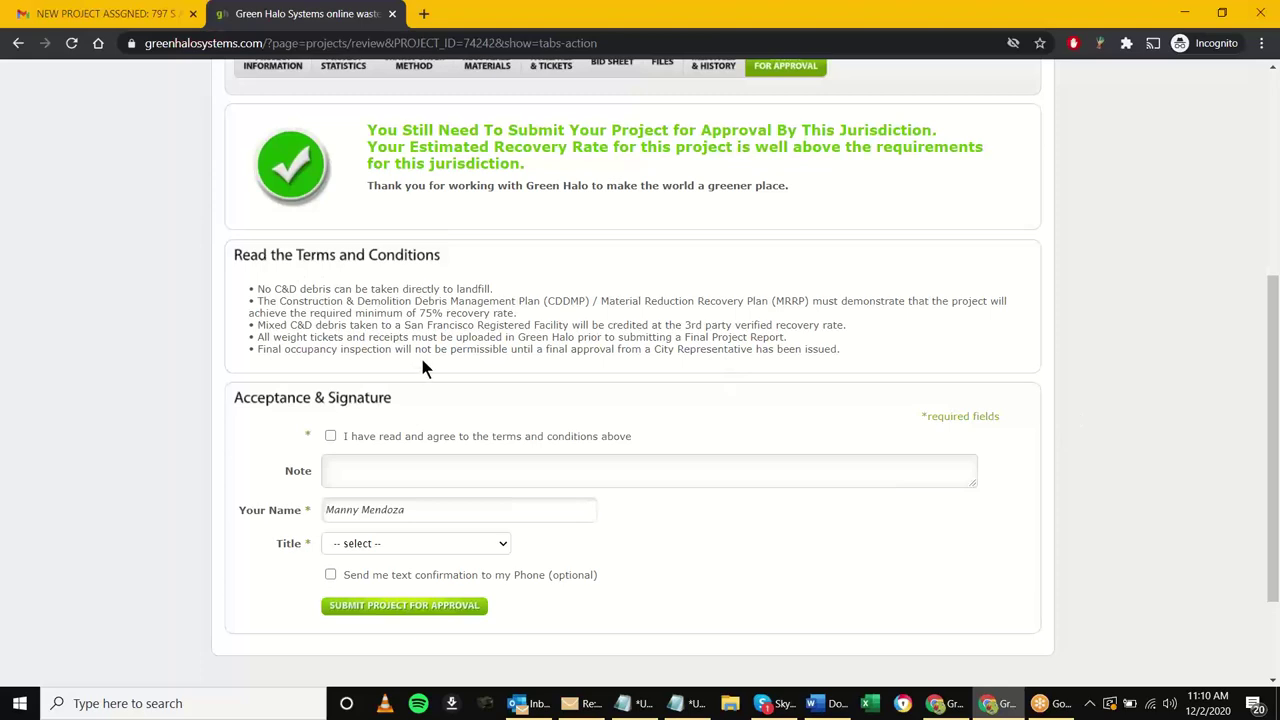
click(330, 436)
click(386, 546)
click(386, 571)
click(330, 576)
click(403, 606)
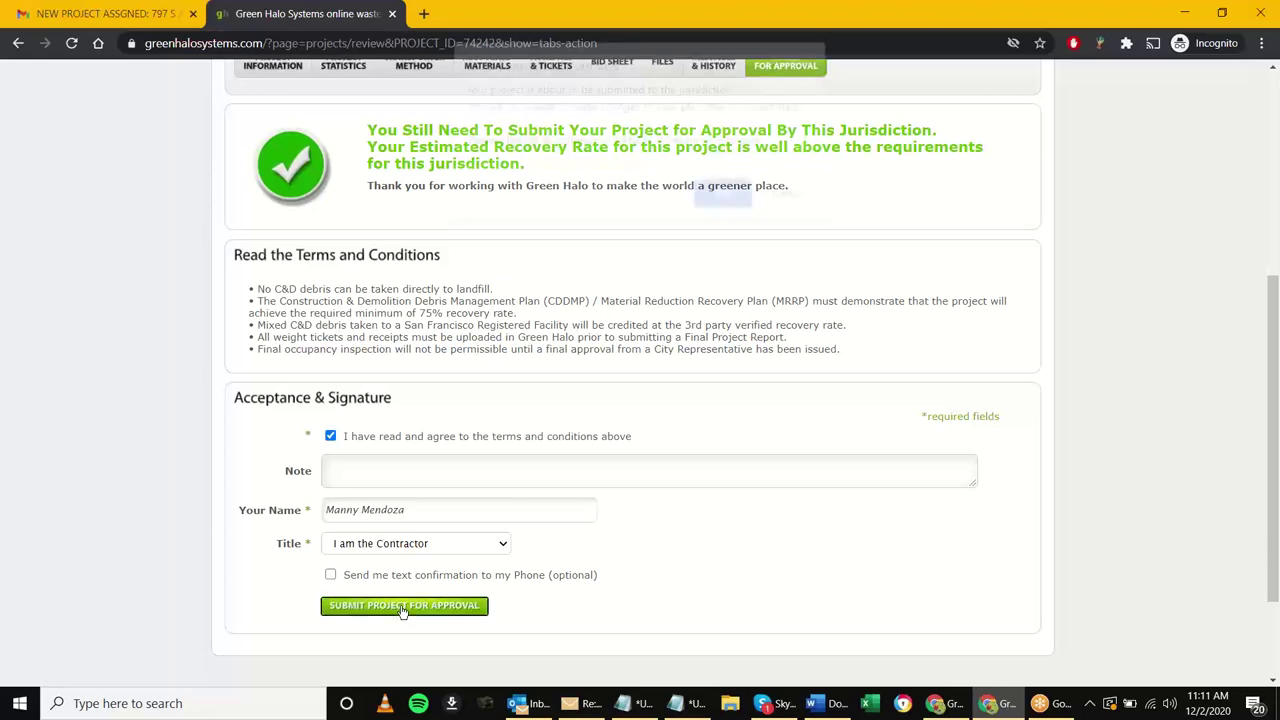
click(710, 206)
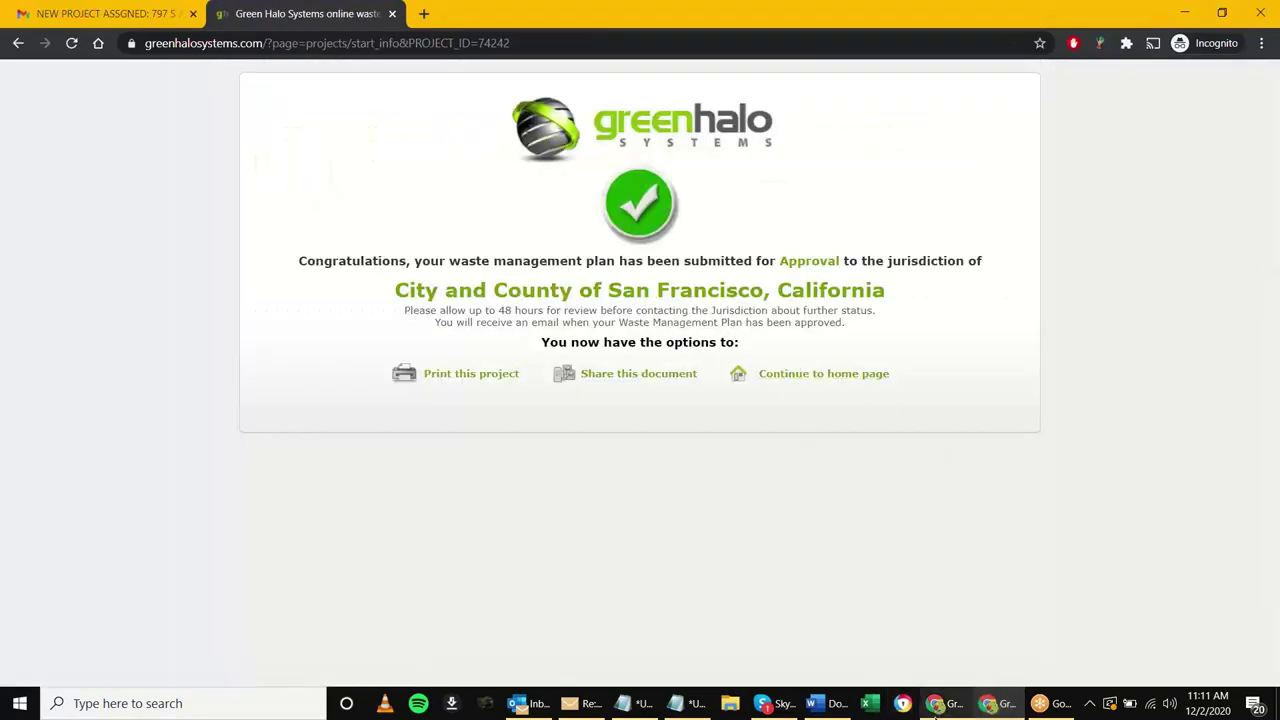
Switch to the San Francisco Debris Tracking System listing window and scroll to its top.
click(937, 704)
scroll(100, 265, up, 5)
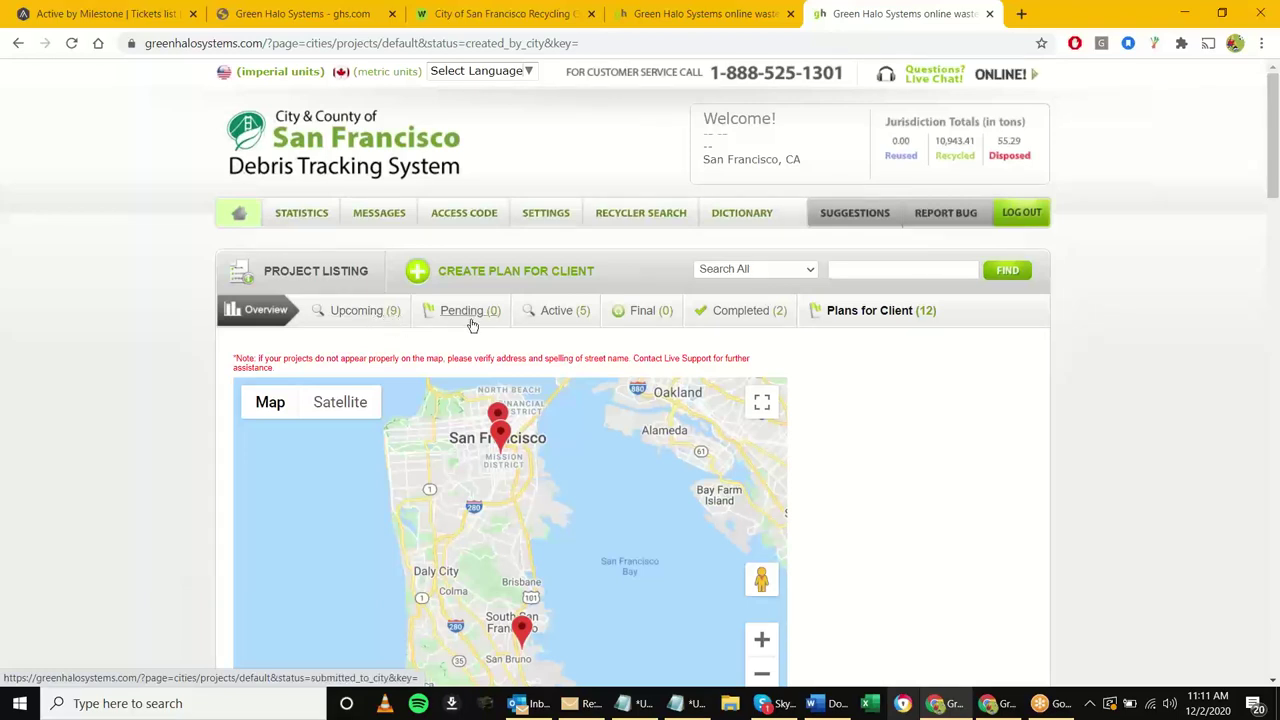
Reload the project listing and show the one Pending plan near S Airport Blvd.
click(72, 44)
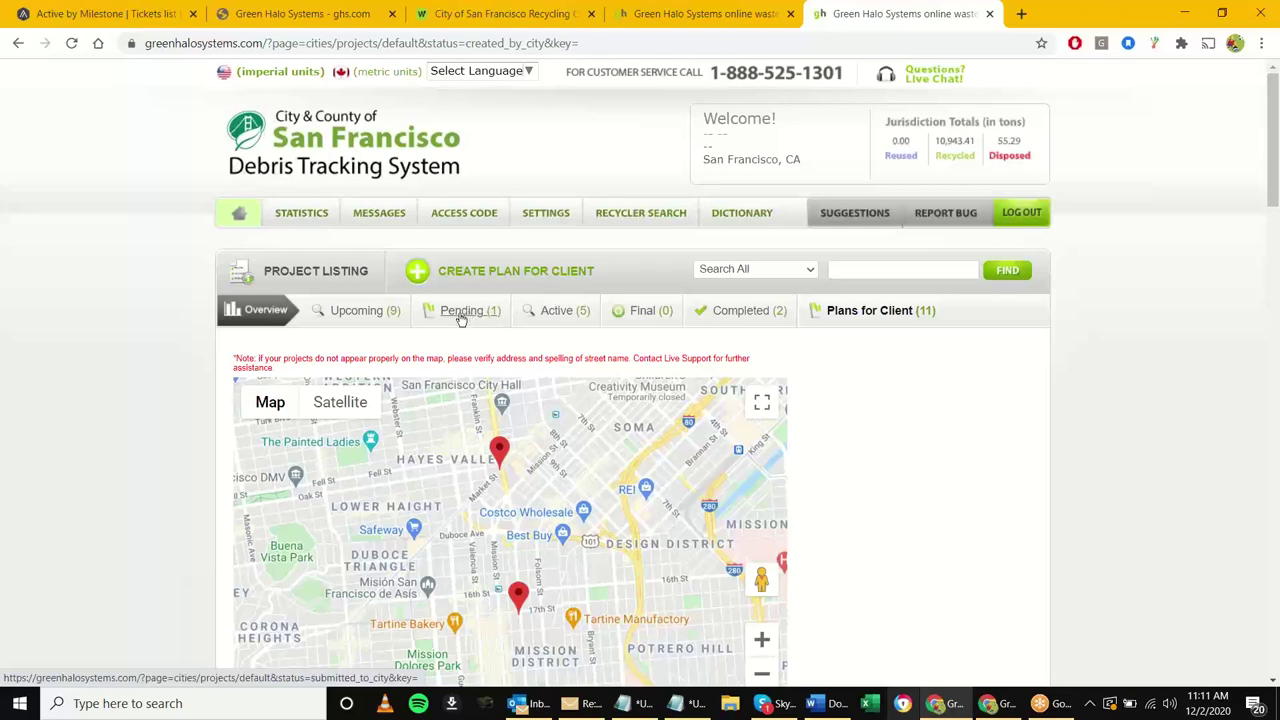
click(455, 314)
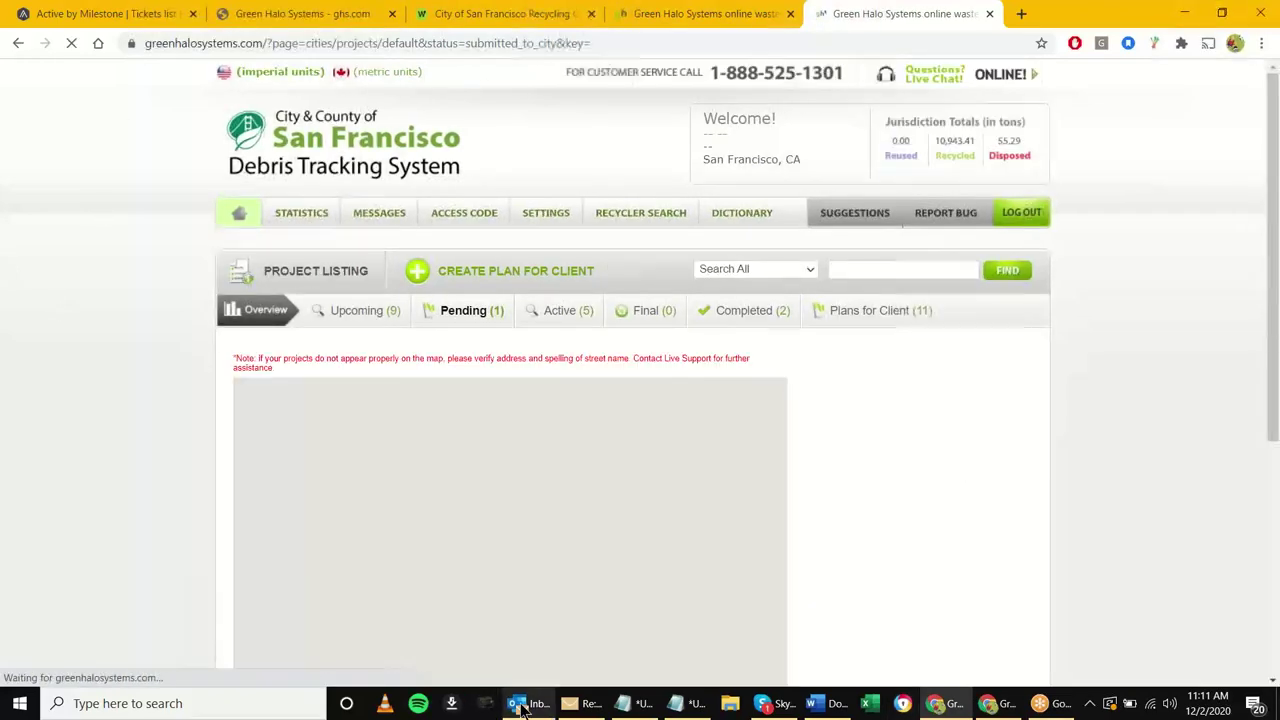
click(520, 705)
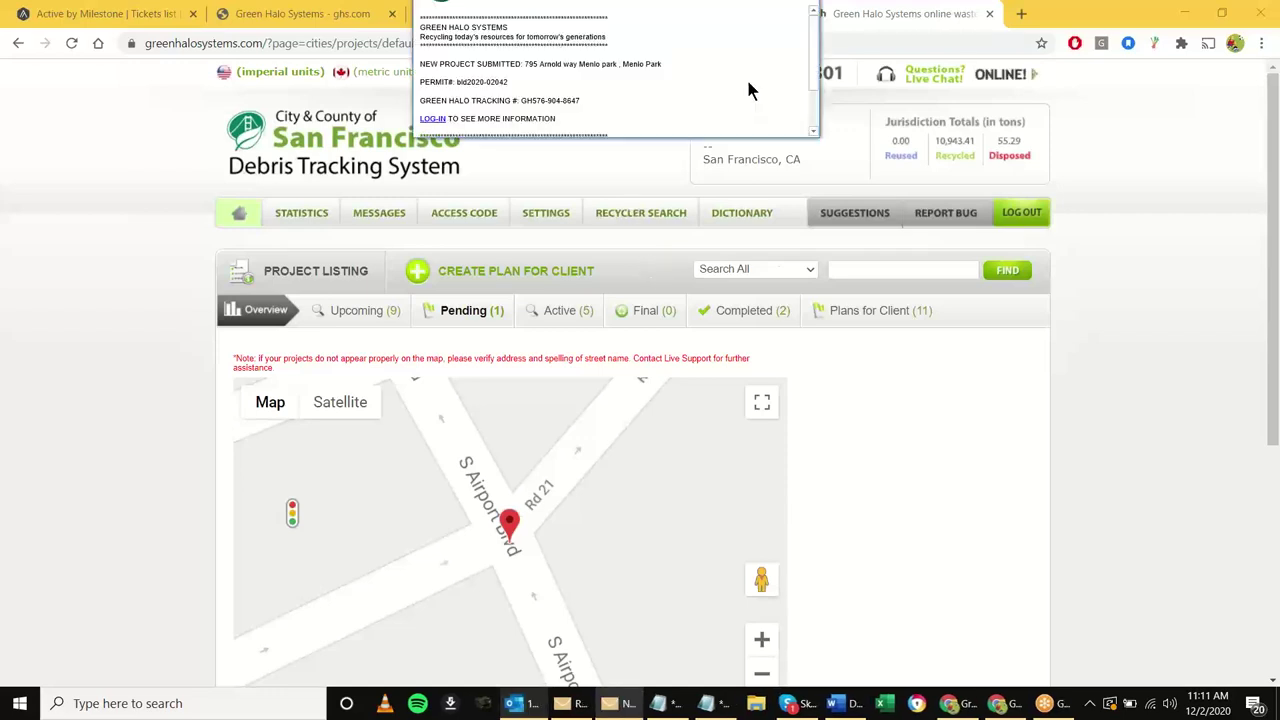
click(748, 91)
click(970, 344)
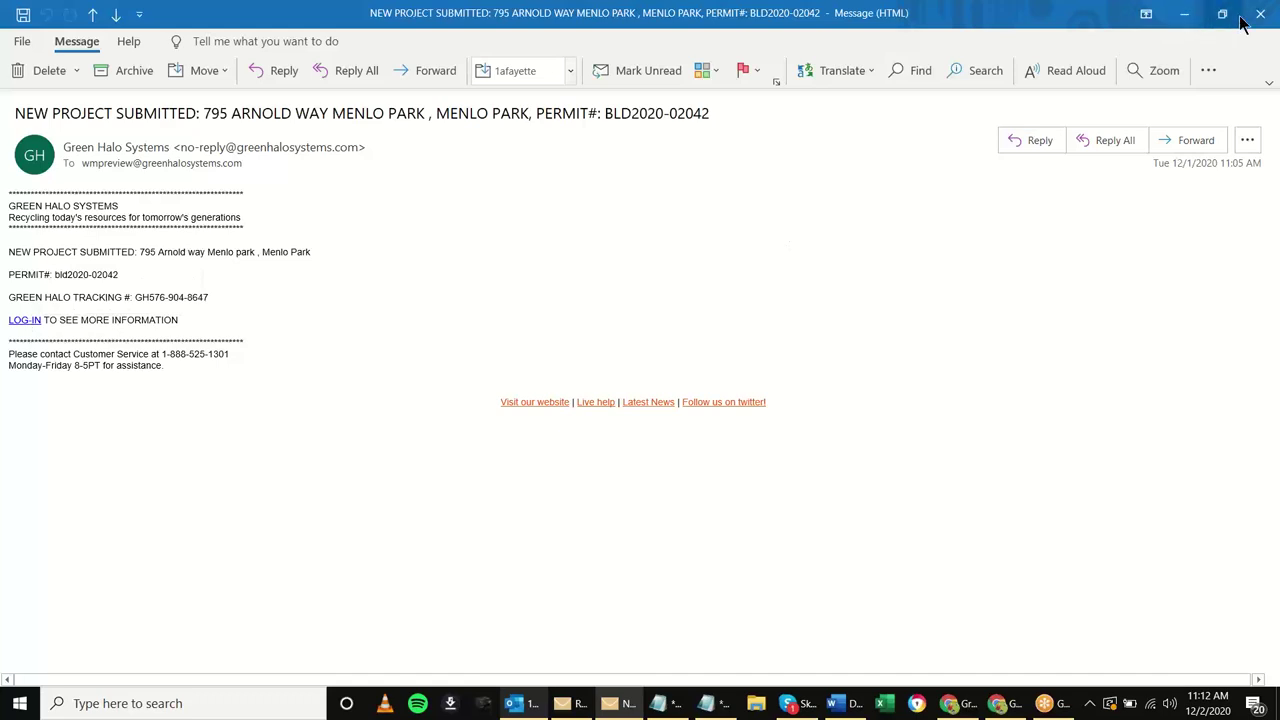
click(1186, 20)
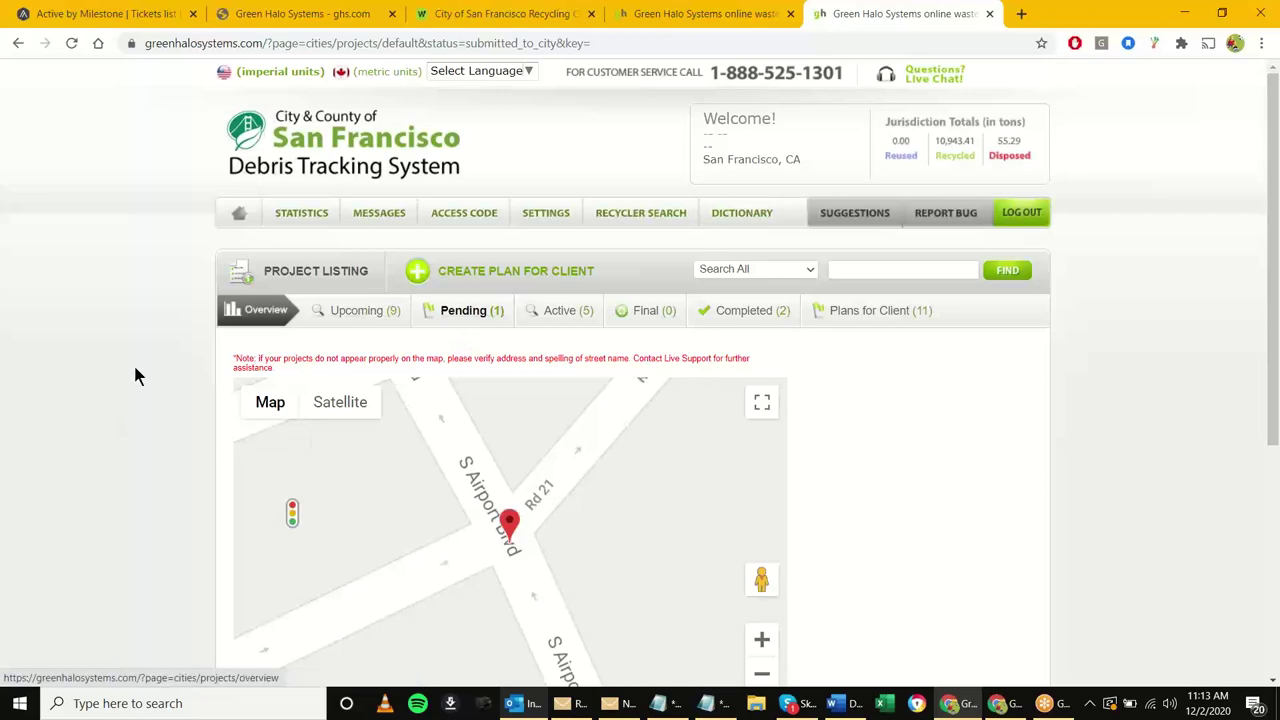
scroll(135, 374, down, 2)
scroll(137, 376, down, 3)
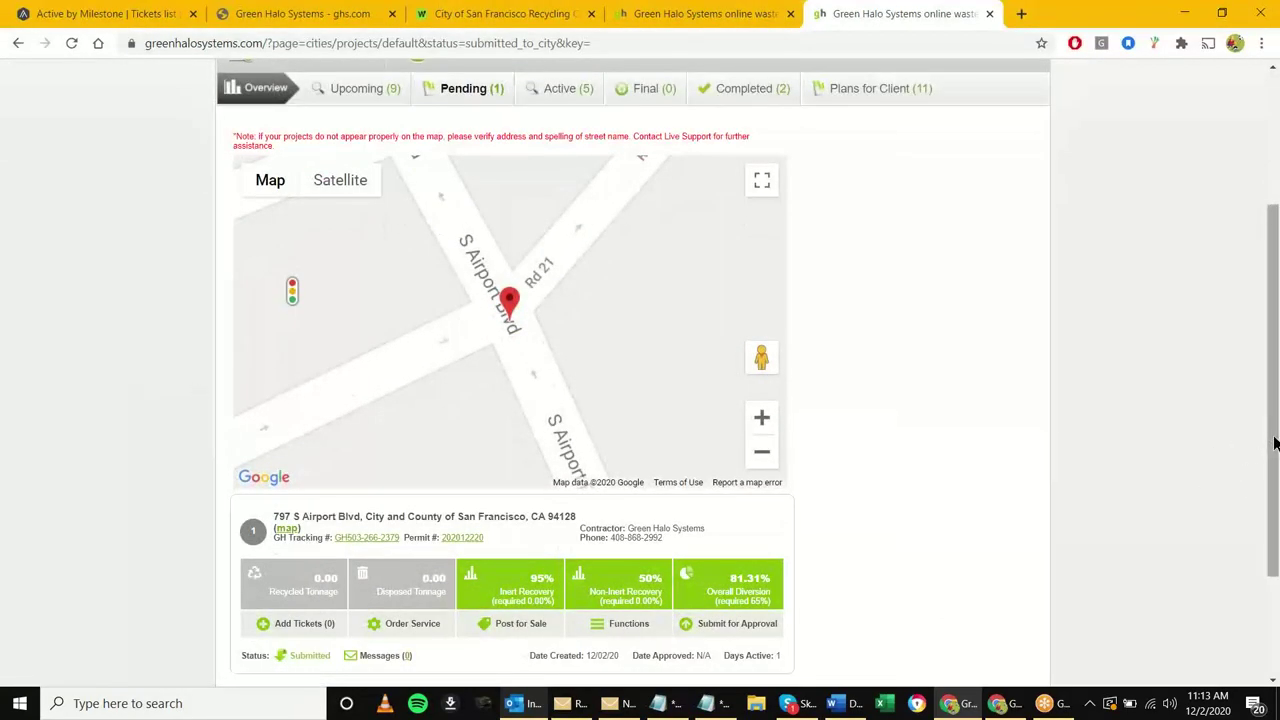
drag(1275, 443, 1274, 450)
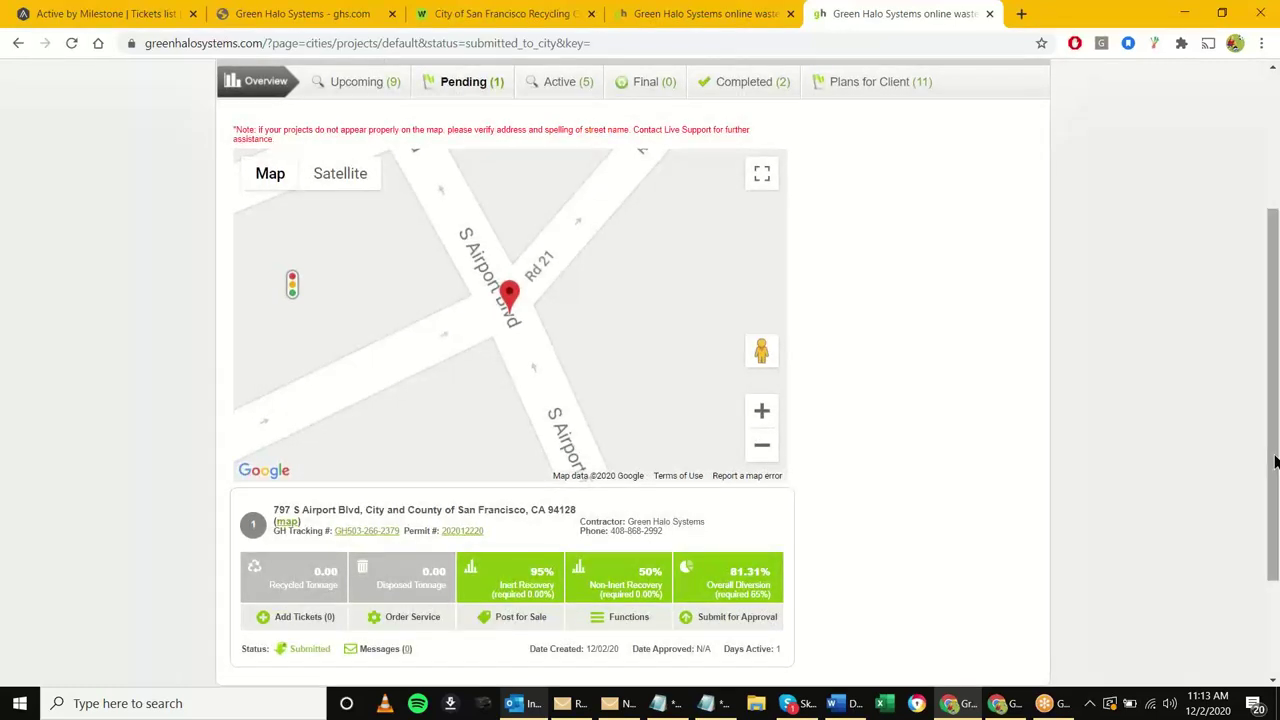
scroll(1272, 468, up, 3)
scroll(1272, 460, up, 2)
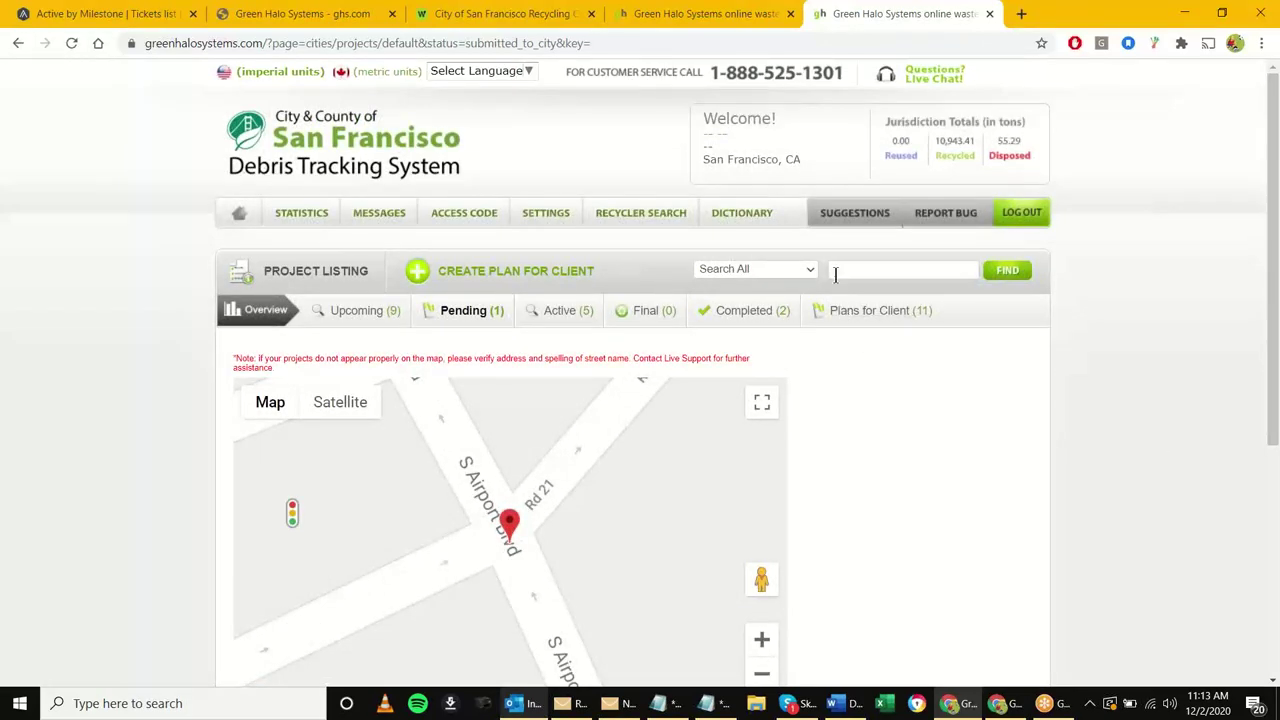
Search the projects for 'air'.
click(837, 272)
text(air)
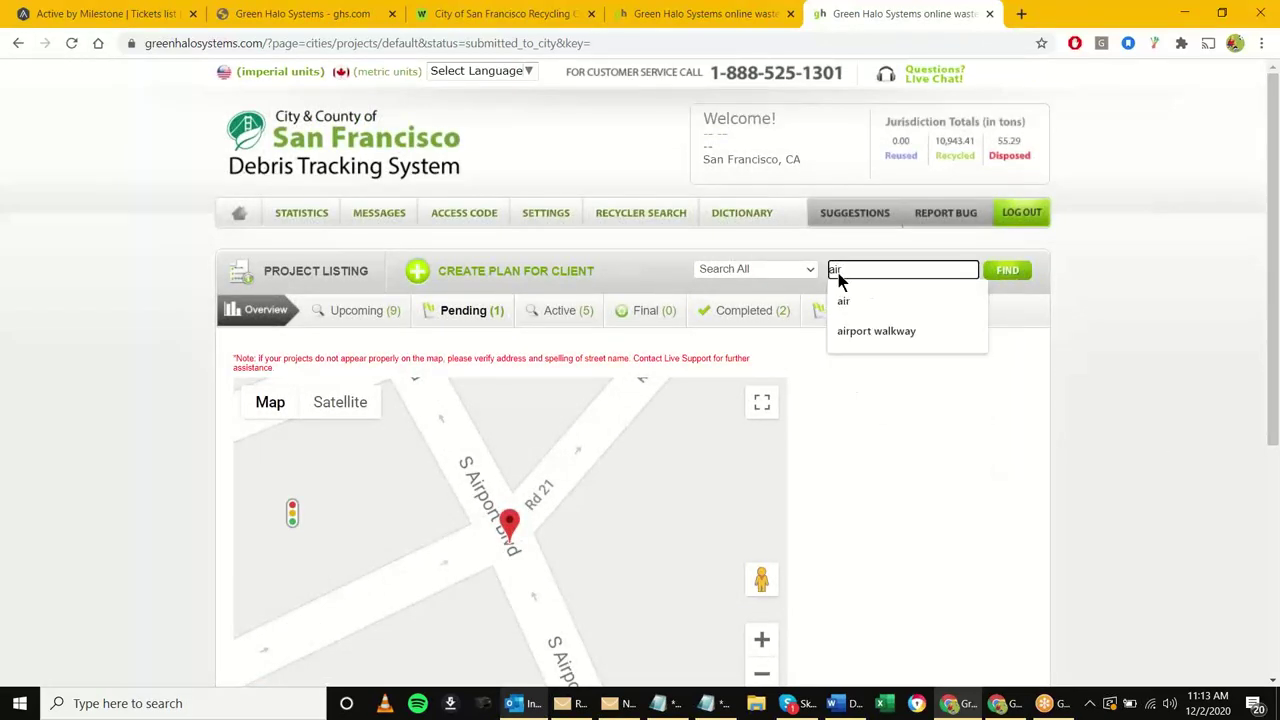
click(866, 302)
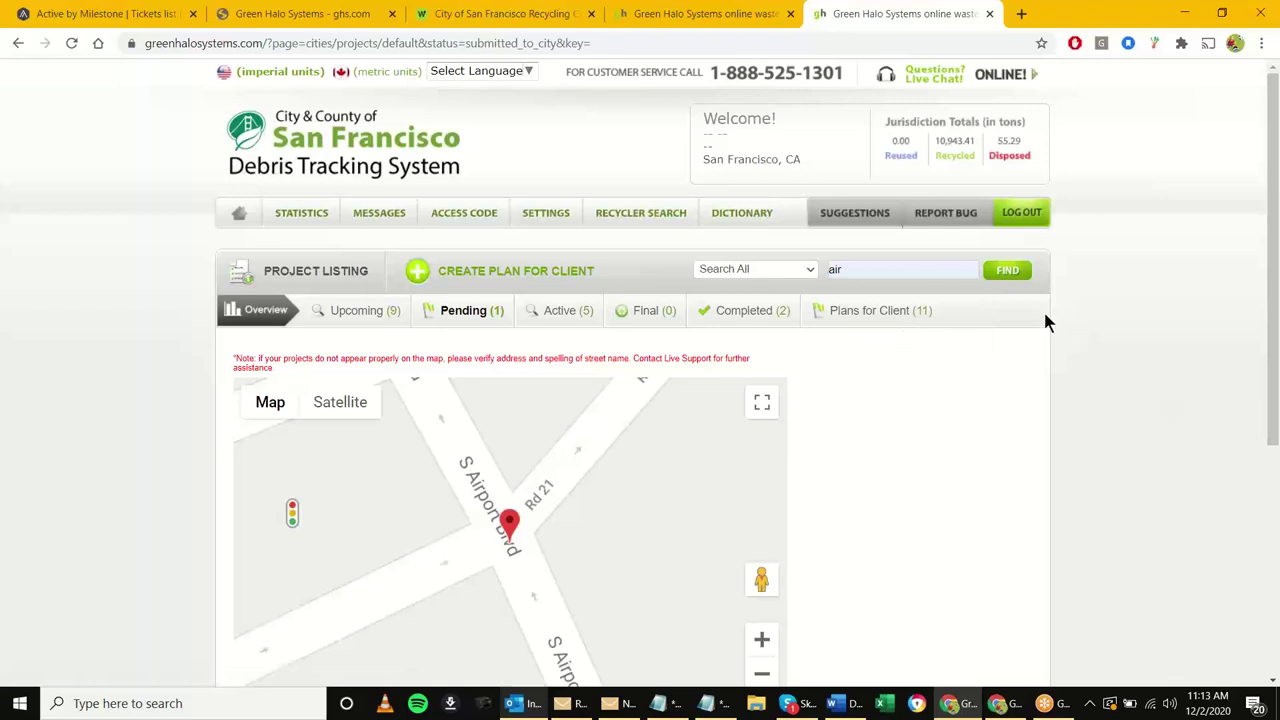
click(852, 270)
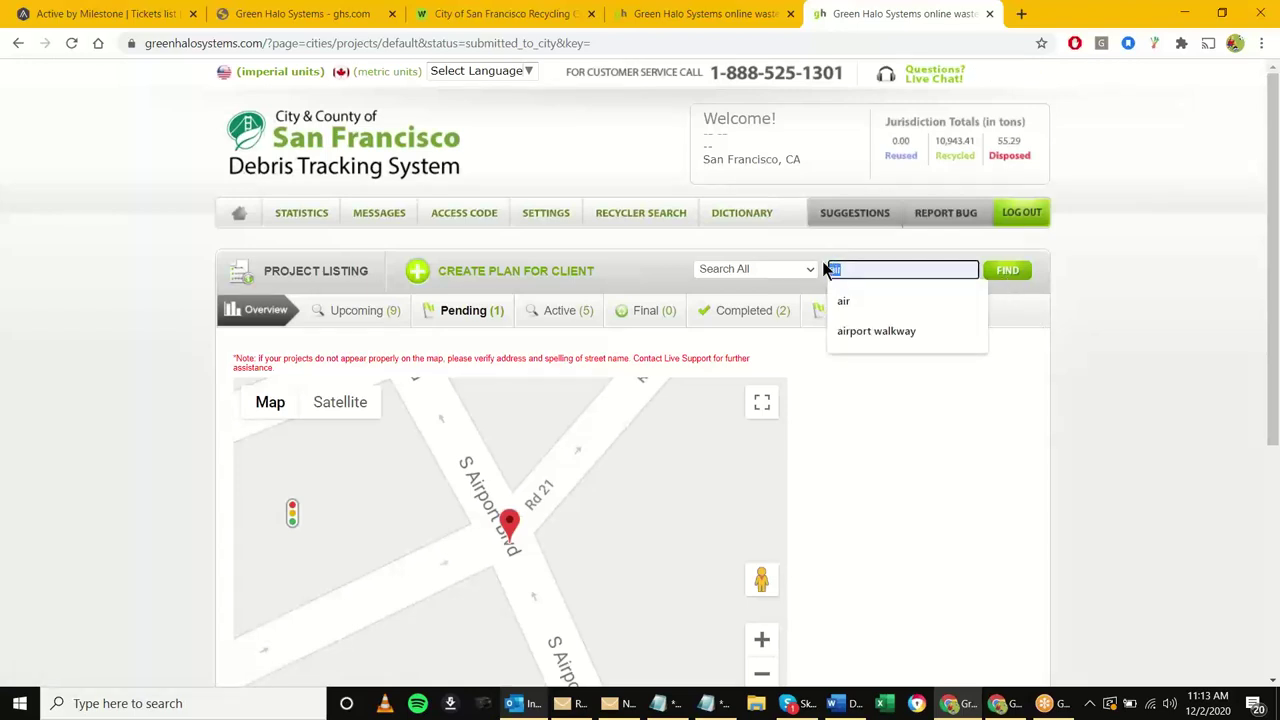
click(1125, 390)
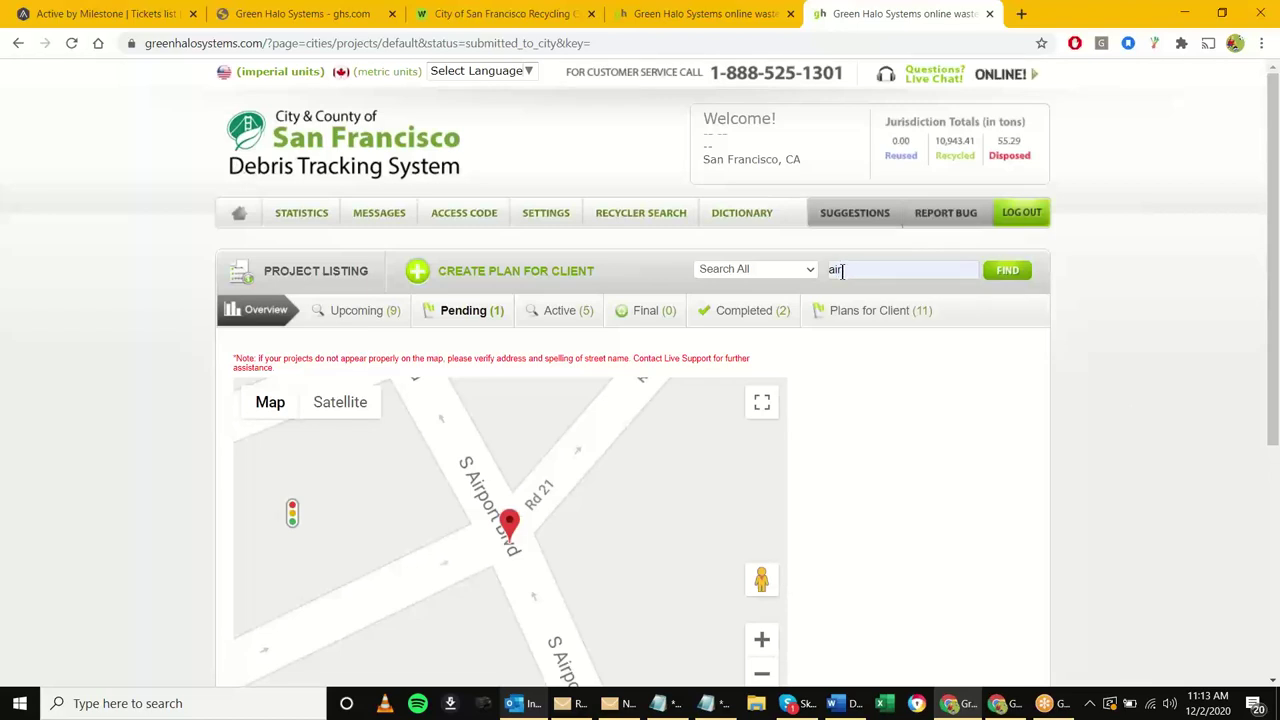
click(1007, 272)
scroll(579, 390, down, 1)
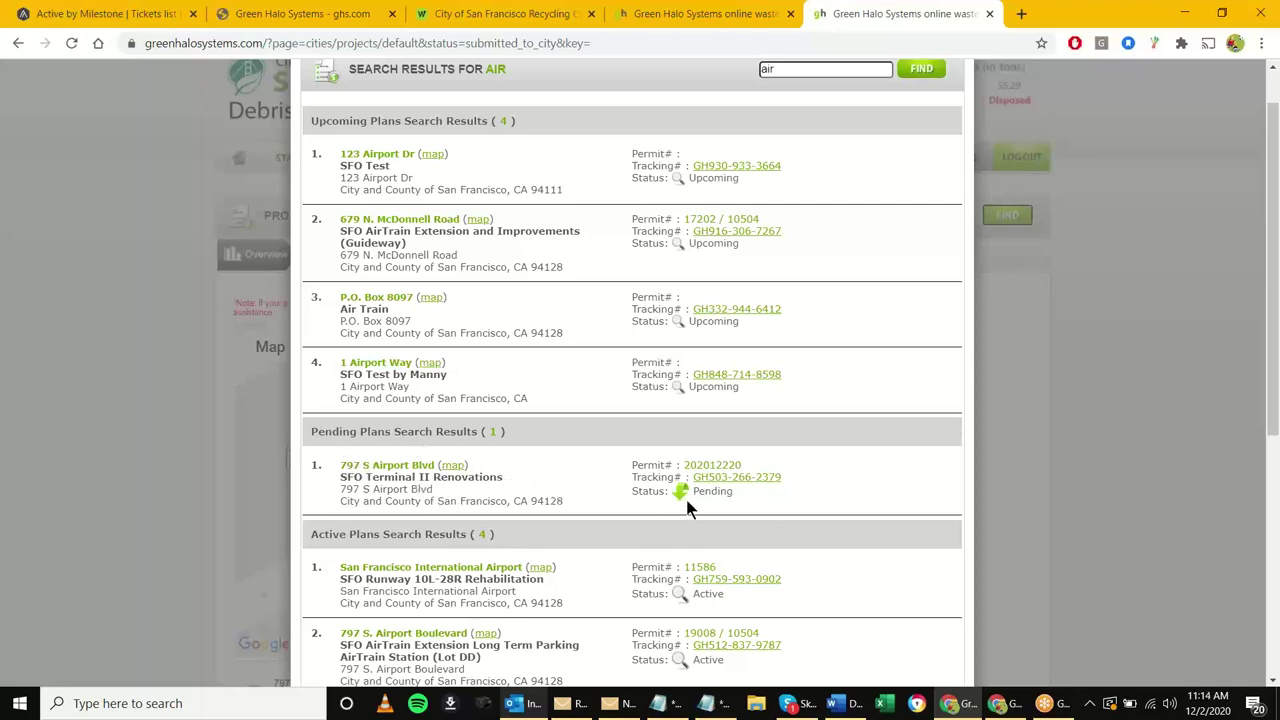
Open the SFO Terminal II Renovations record in a new tab, close the results, and show Pending plans.
ctrl+click(735, 483)
scroll(1083, 486, up, 1)
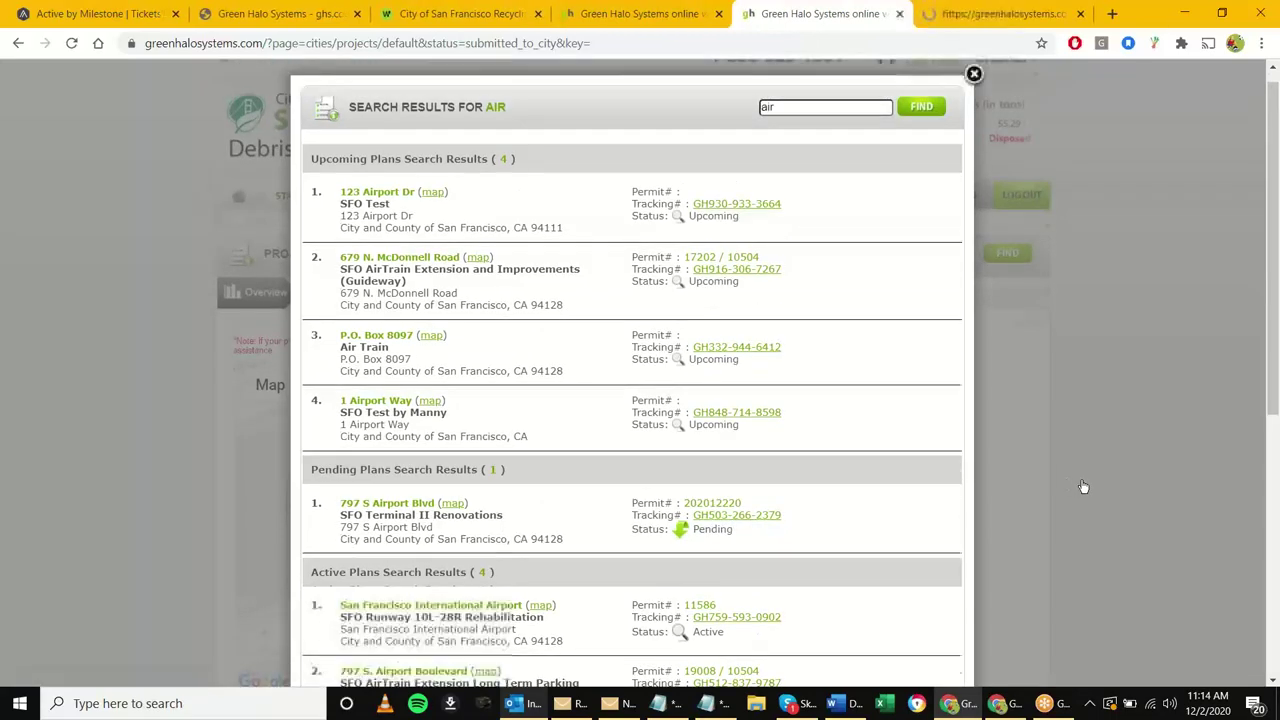
click(974, 91)
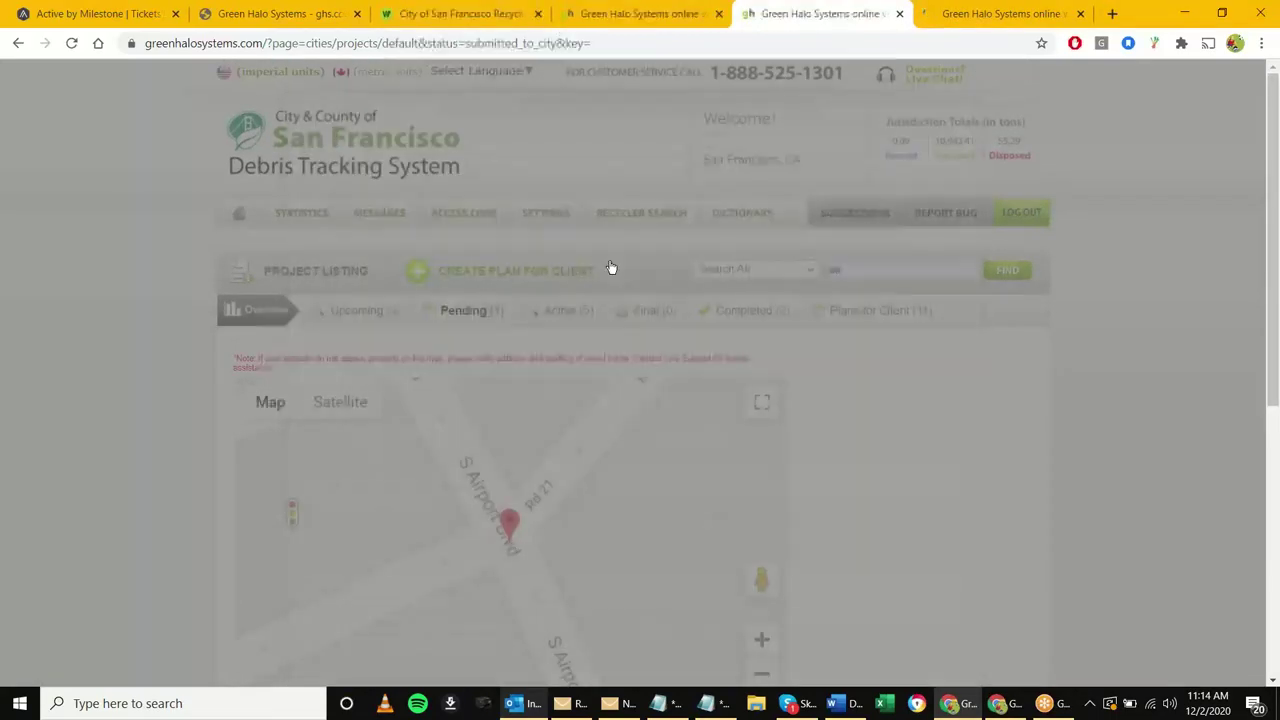
click(475, 312)
scroll(175, 394, down, 3)
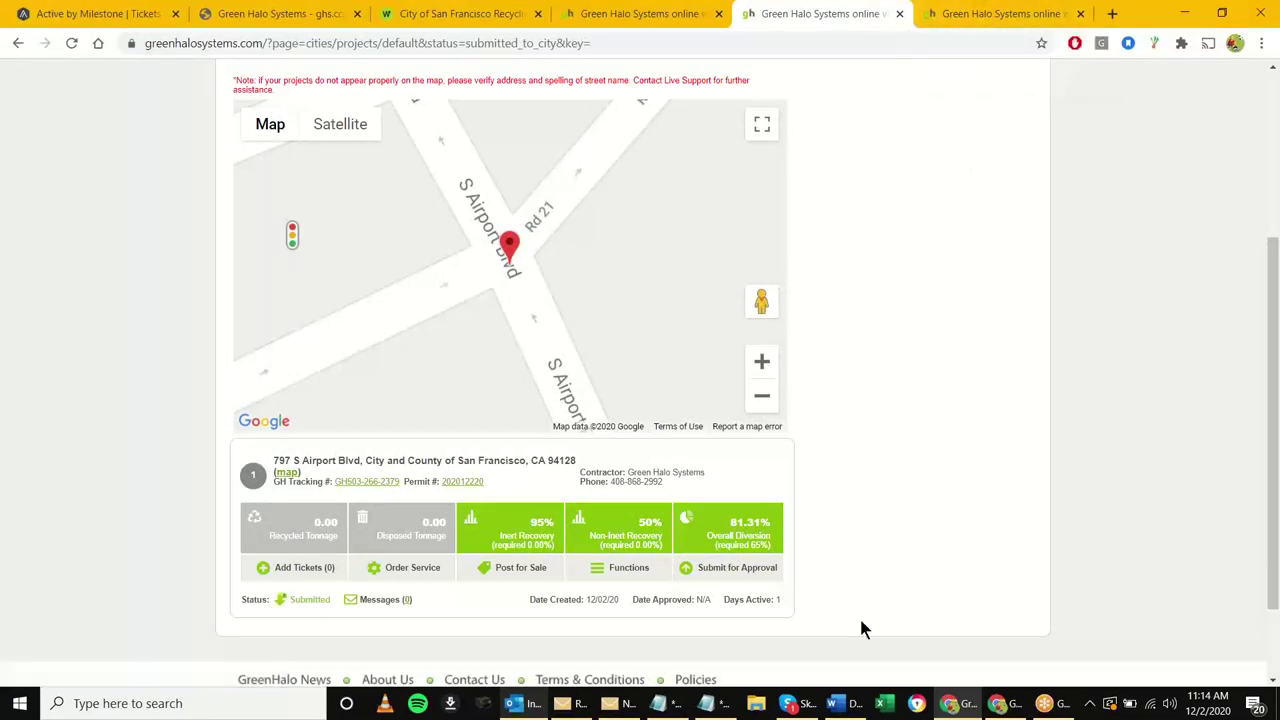
click(622, 705)
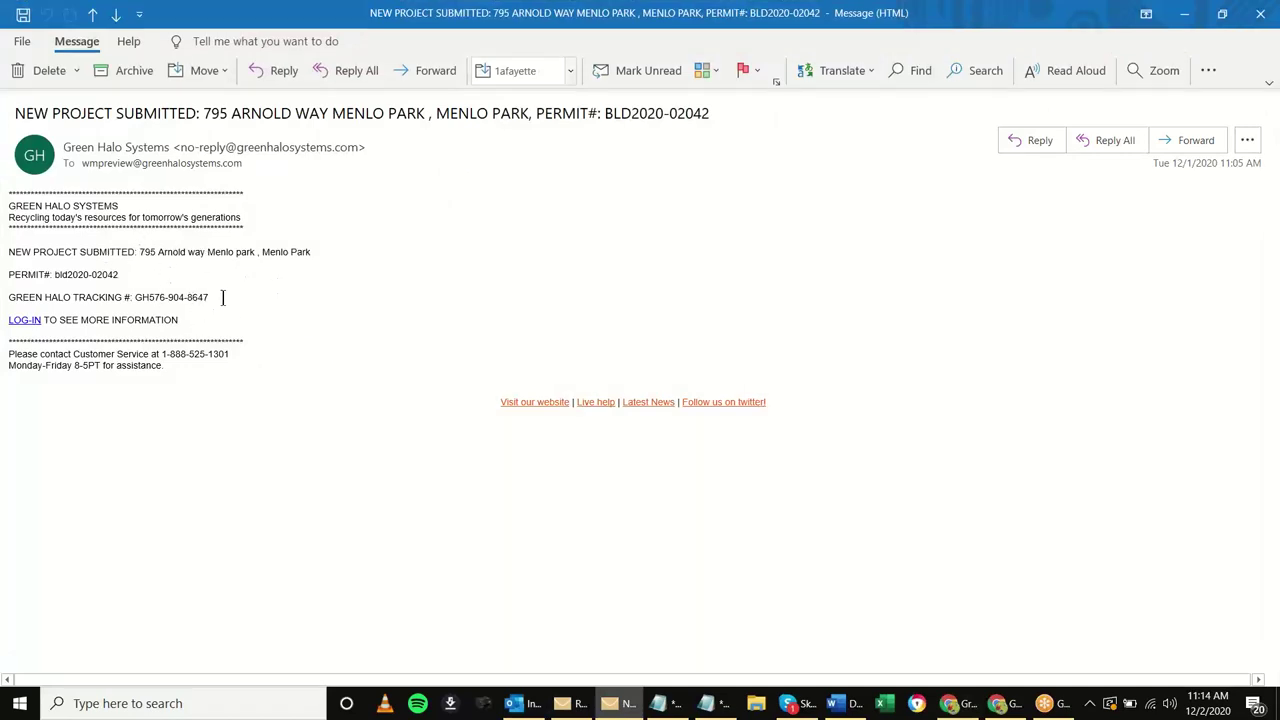
drag(207, 297, 136, 300)
click(108, 291)
click(1183, 14)
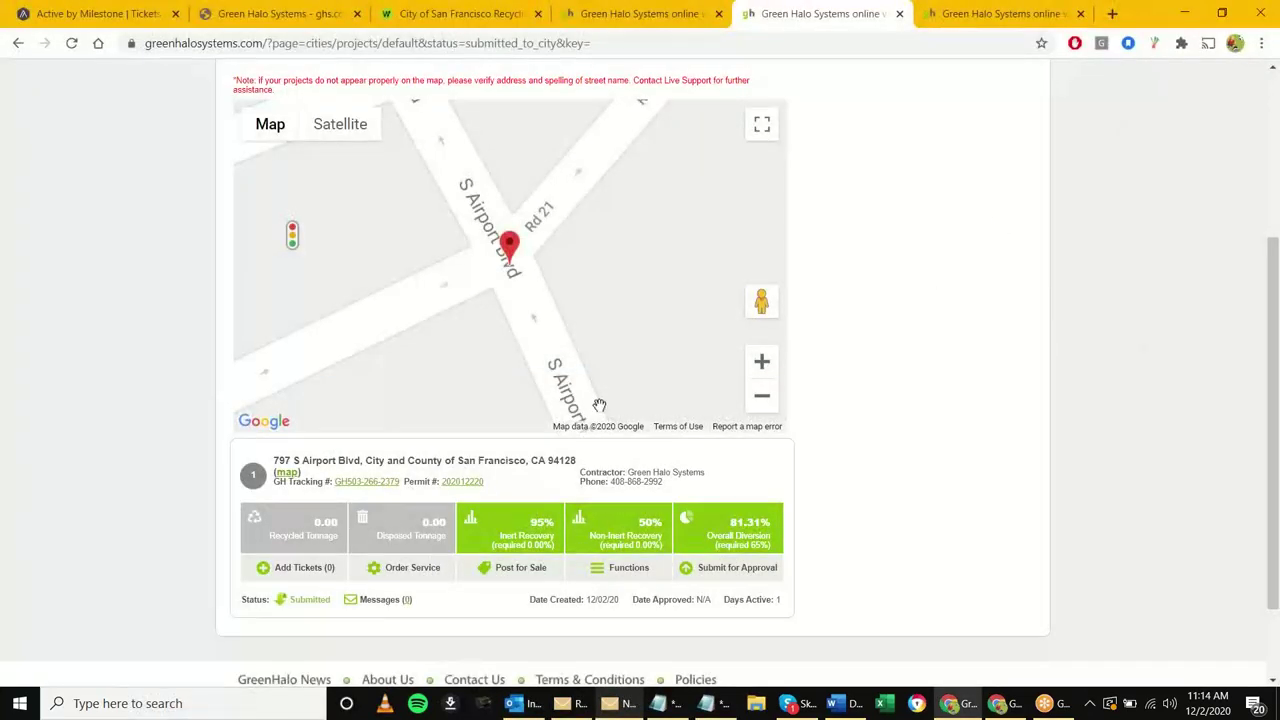
Run the 'air' search again and close the results.
scroll(853, 286, up, 2)
click(1007, 158)
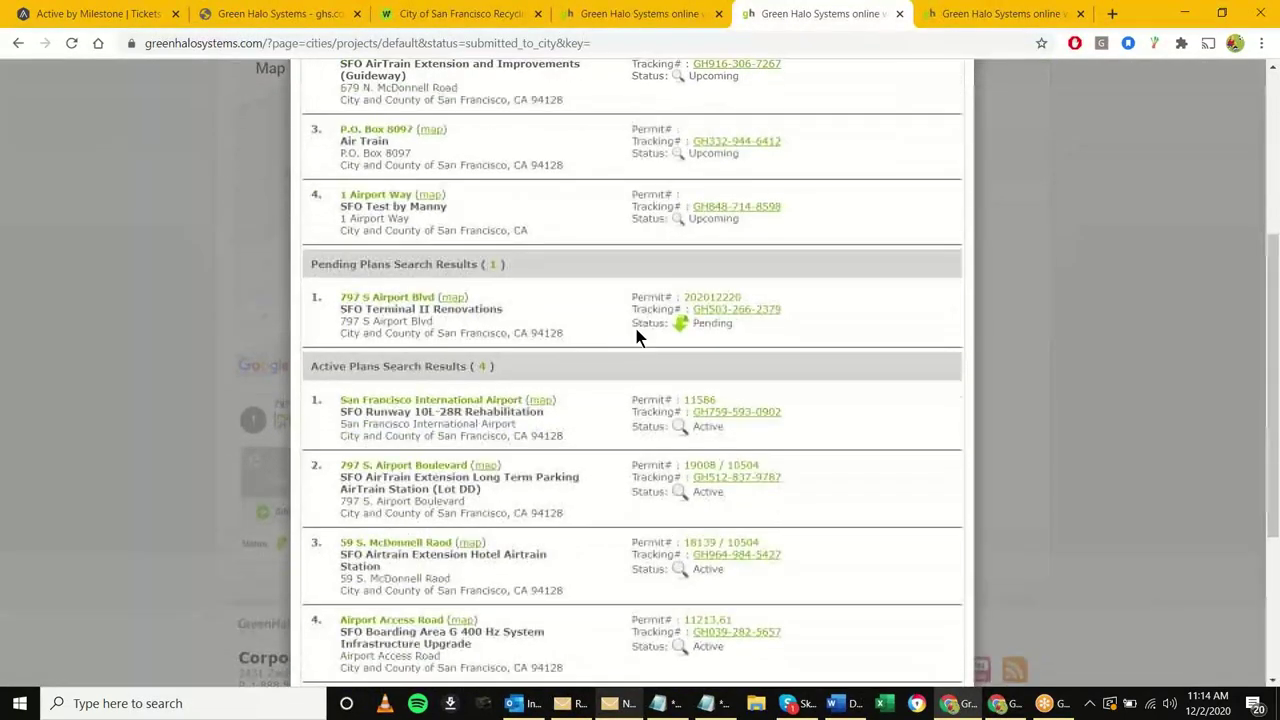
scroll(660, 350, down, 1)
scroll(757, 395, up, 2)
scroll(772, 397, up, 2)
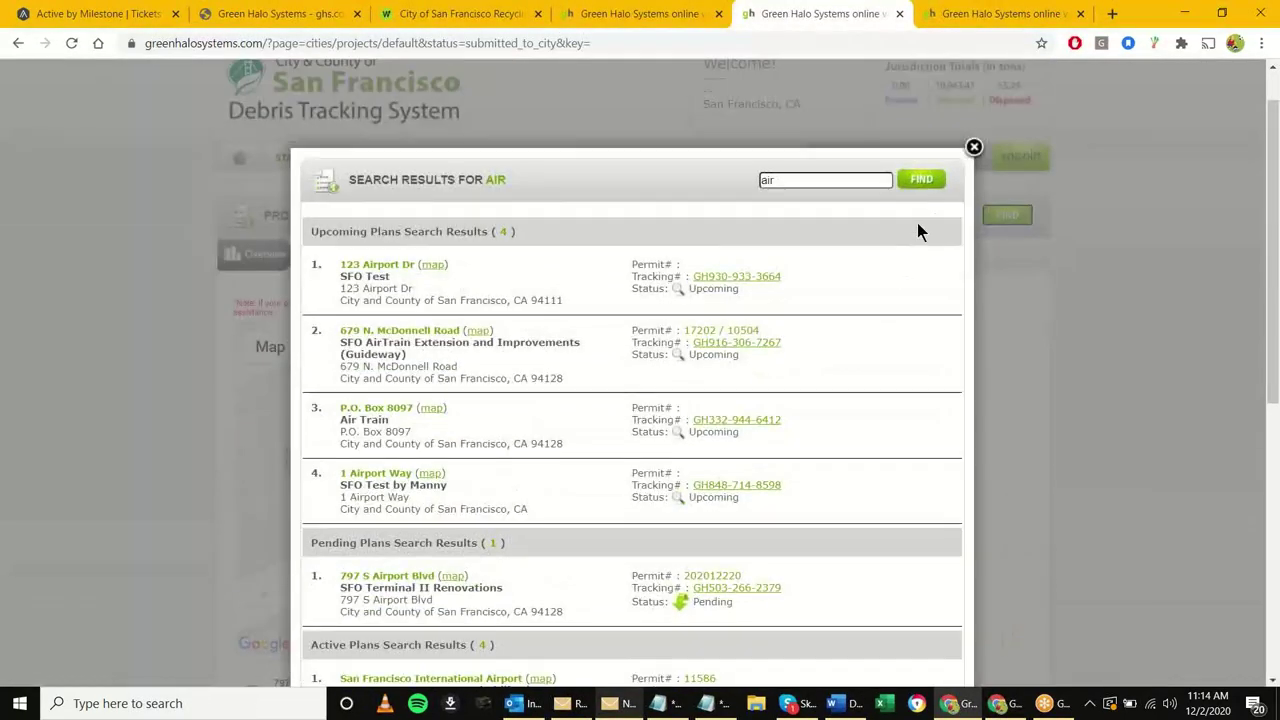
click(973, 149)
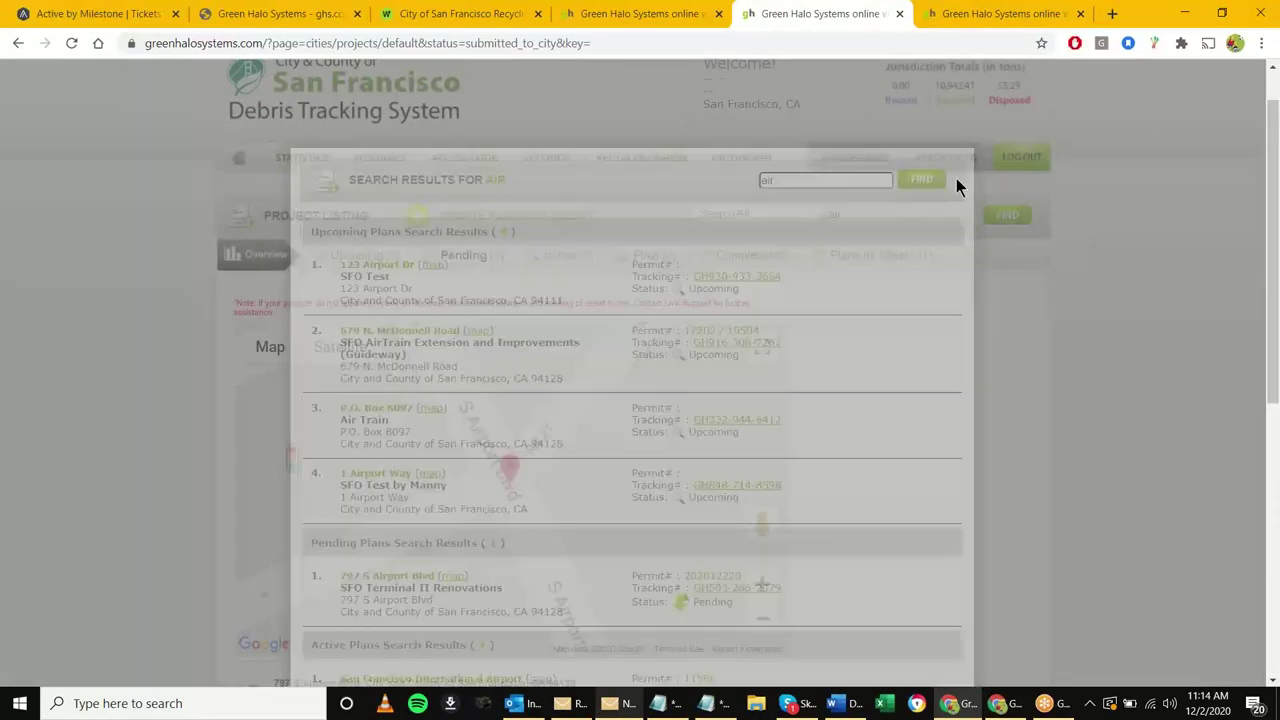
Try the tracking number and permit number search types, then return to Search All.
click(809, 214)
click(793, 273)
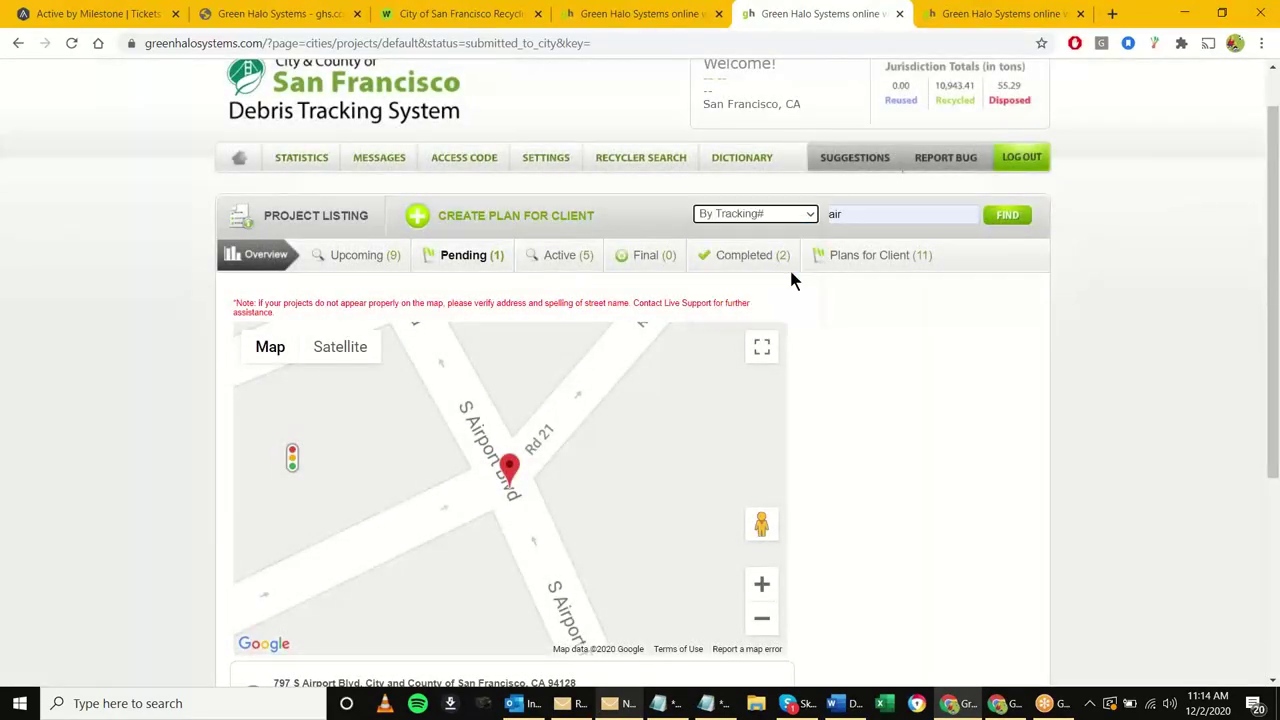
click(815, 220)
click(800, 286)
click(881, 365)
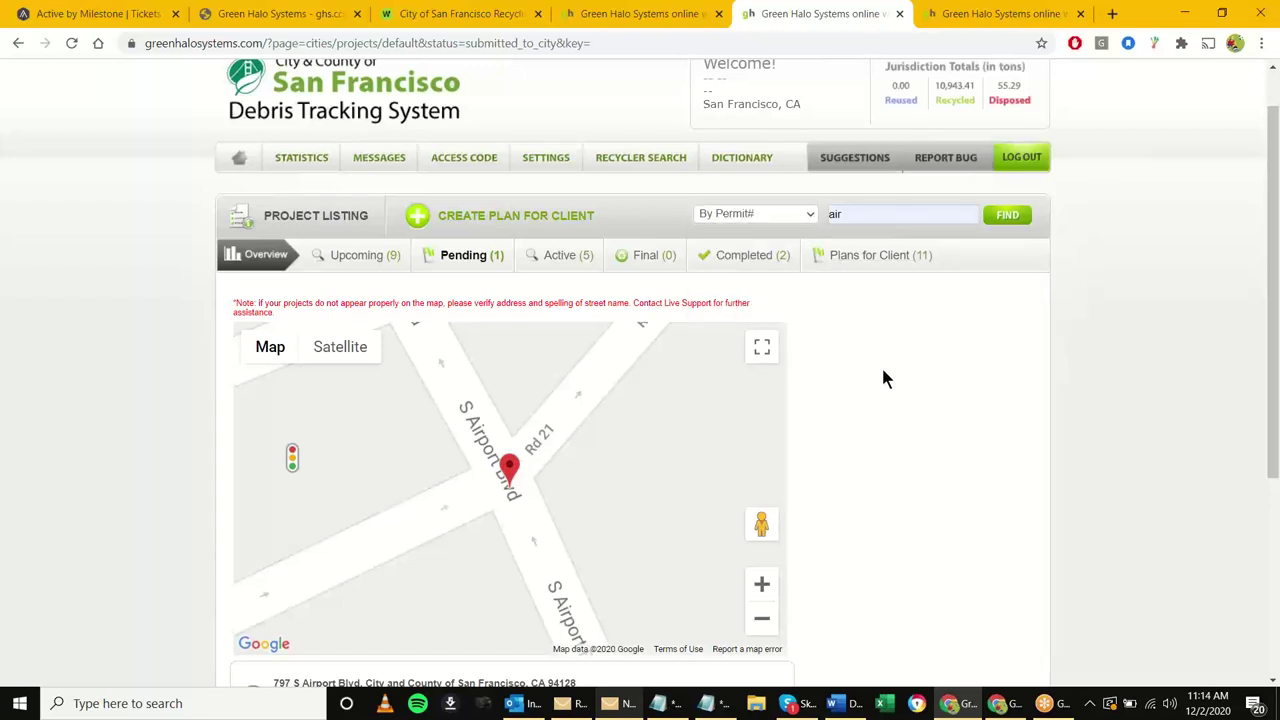
click(809, 220)
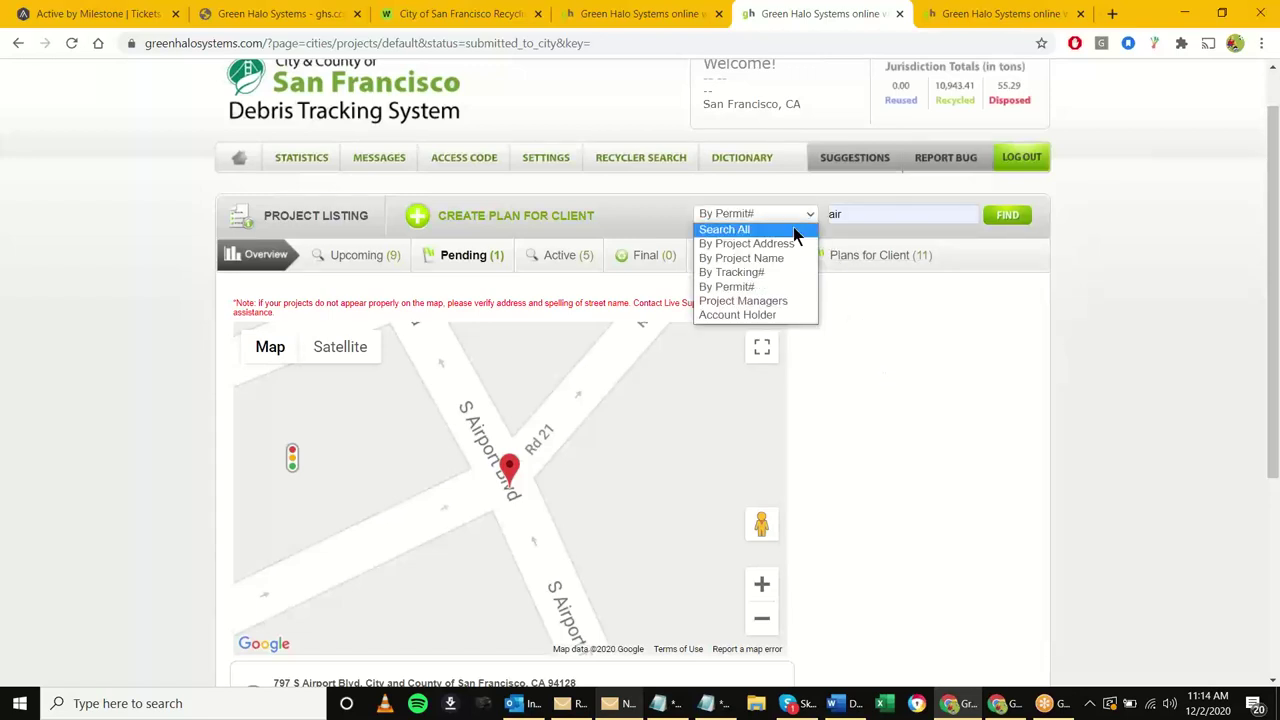
click(800, 229)
Rerun the 'air' search across all fields, review the results, and close them.
click(860, 216)
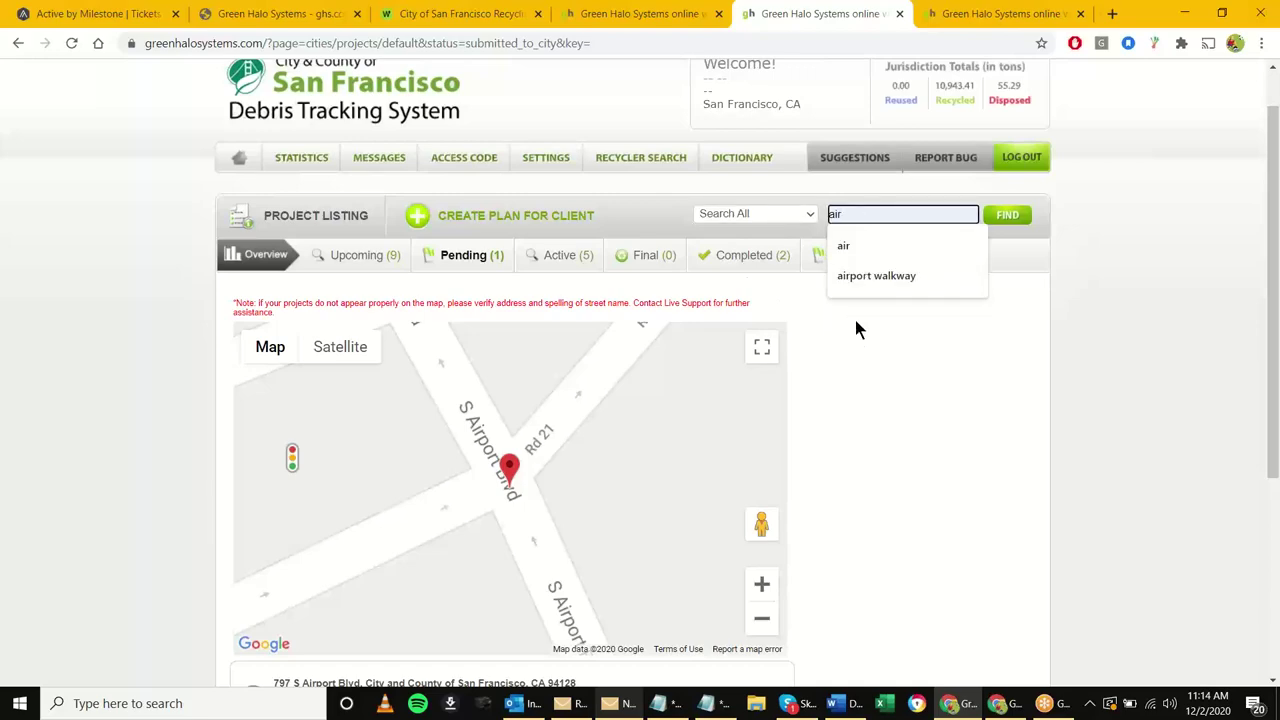
click(1105, 328)
click(1014, 226)
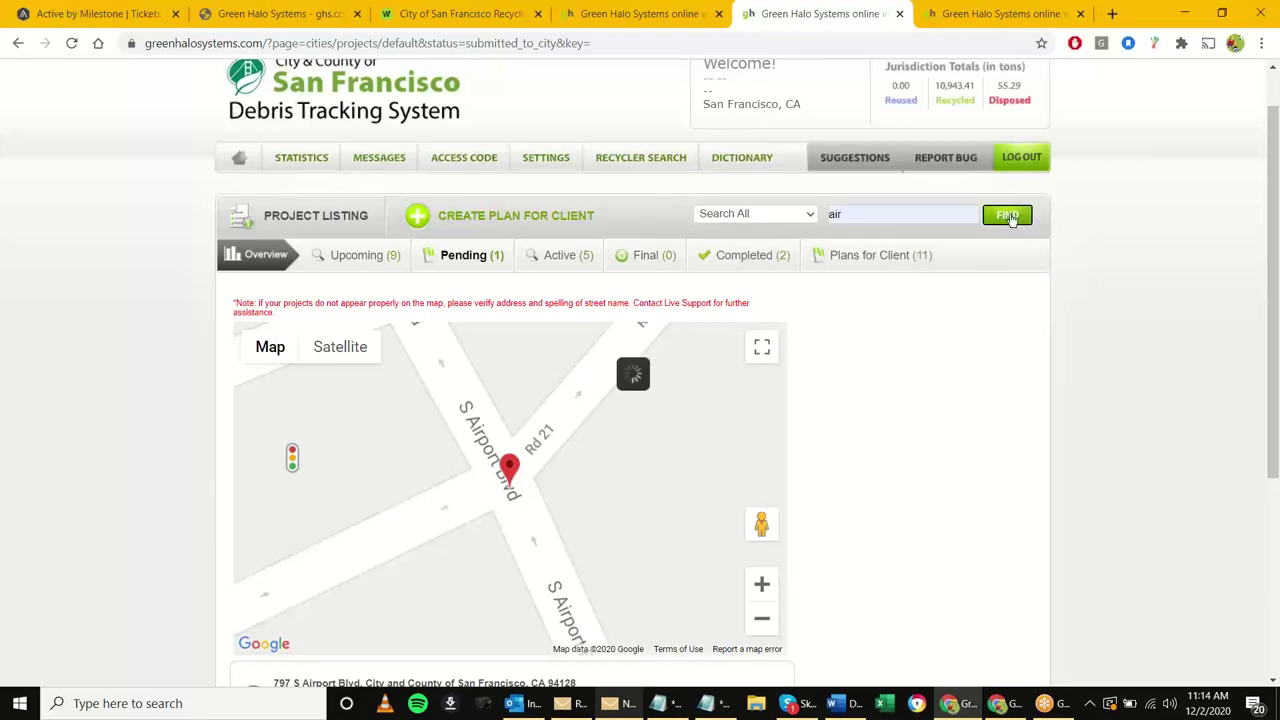
scroll(891, 287, down, 1)
scroll(883, 313, down, 2)
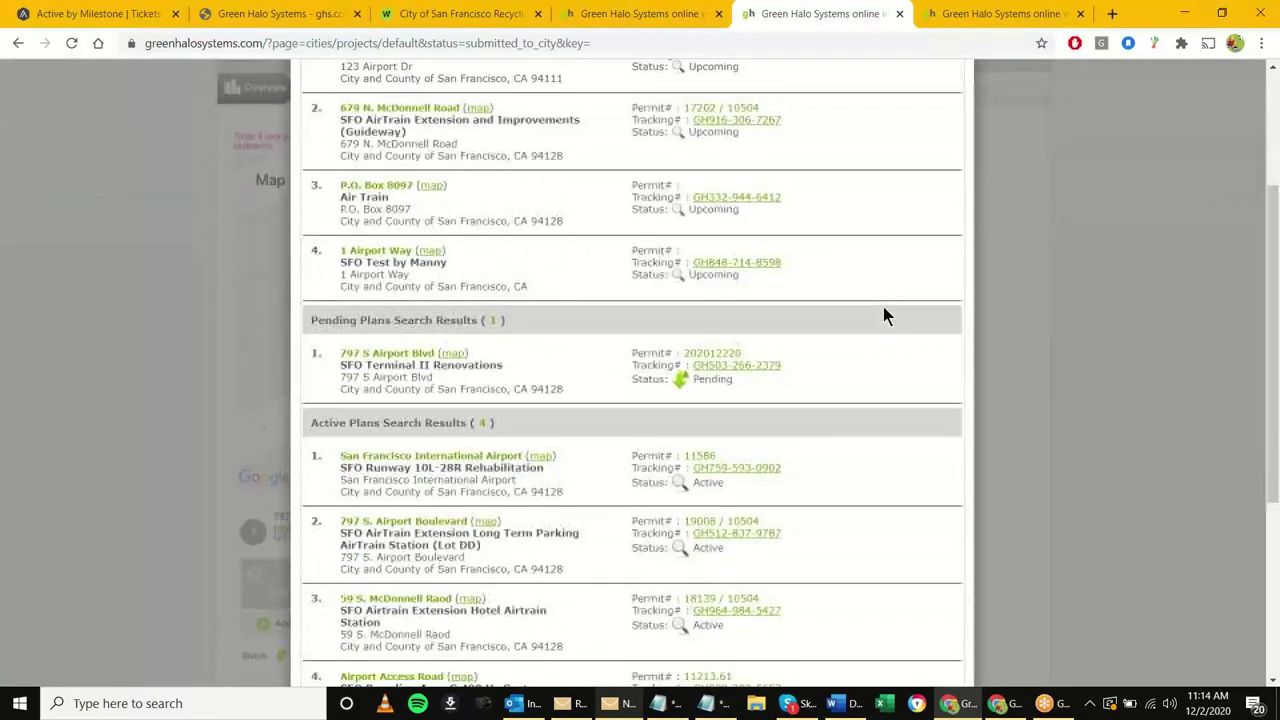
scroll(883, 306, up, 3)
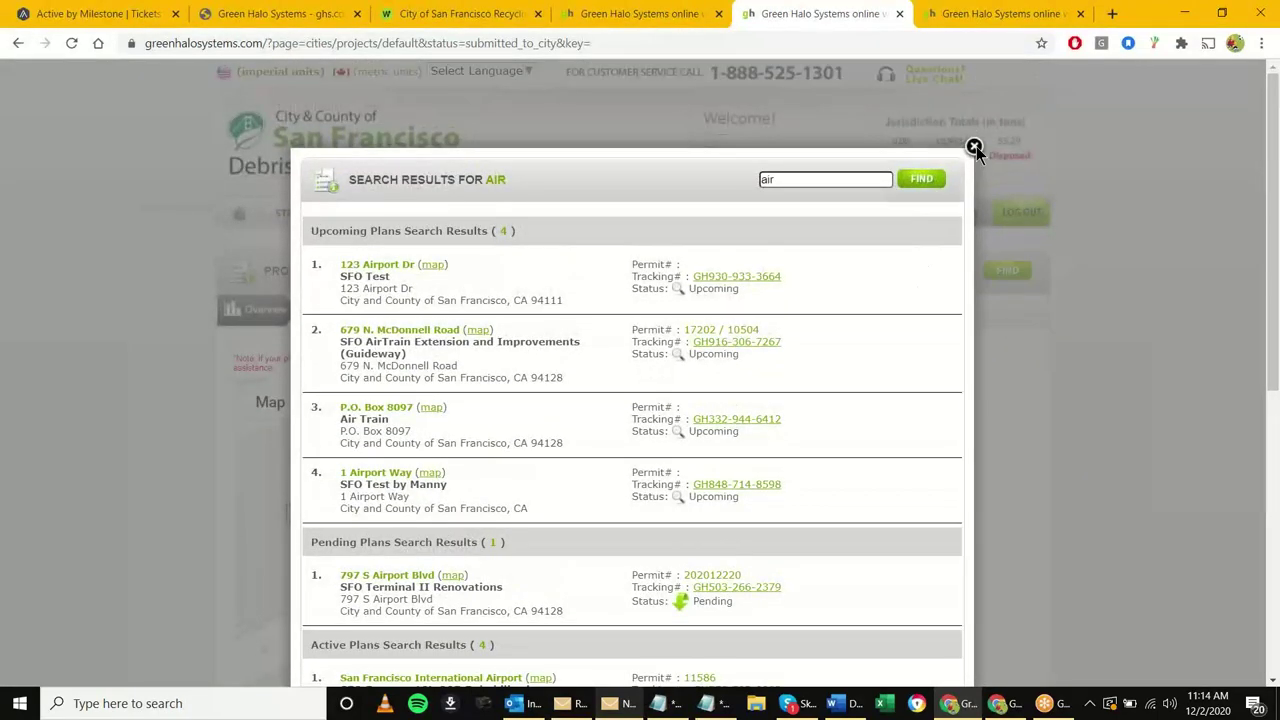
click(973, 147)
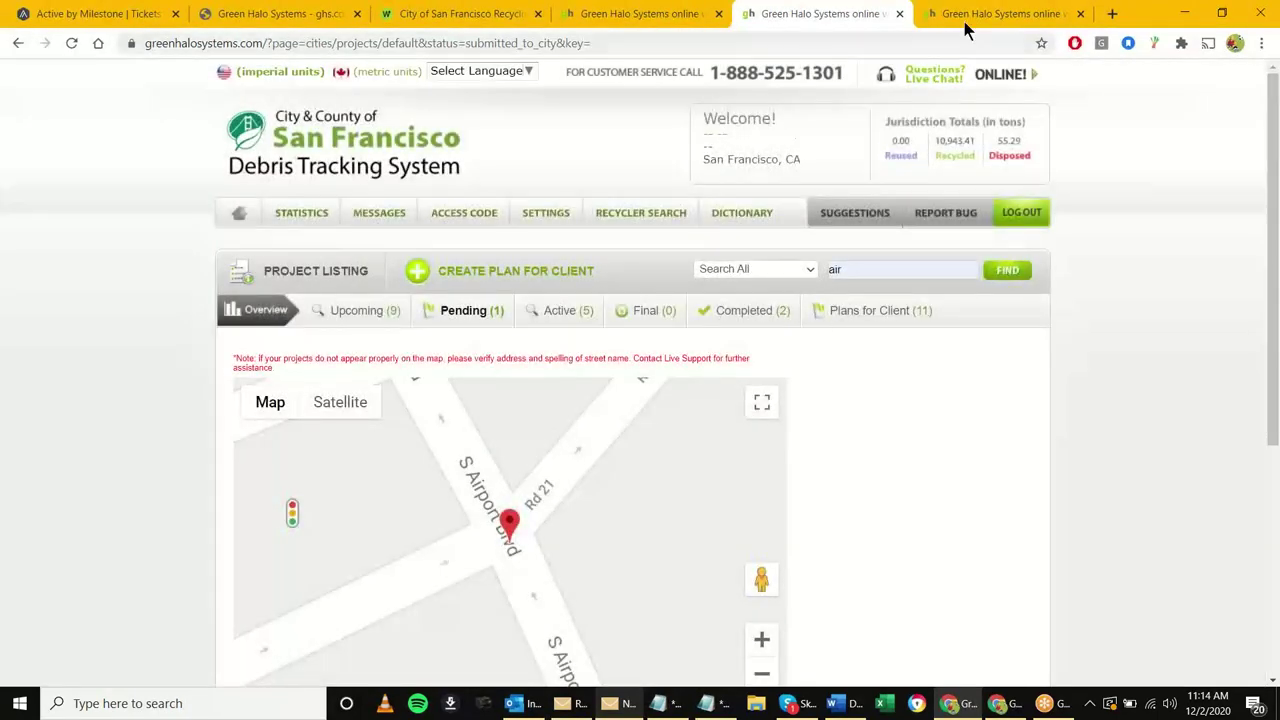
Review the SFO Terminal II Renovations project page and its Approve/Reject form, then return to Project Information.
click(962, 26)
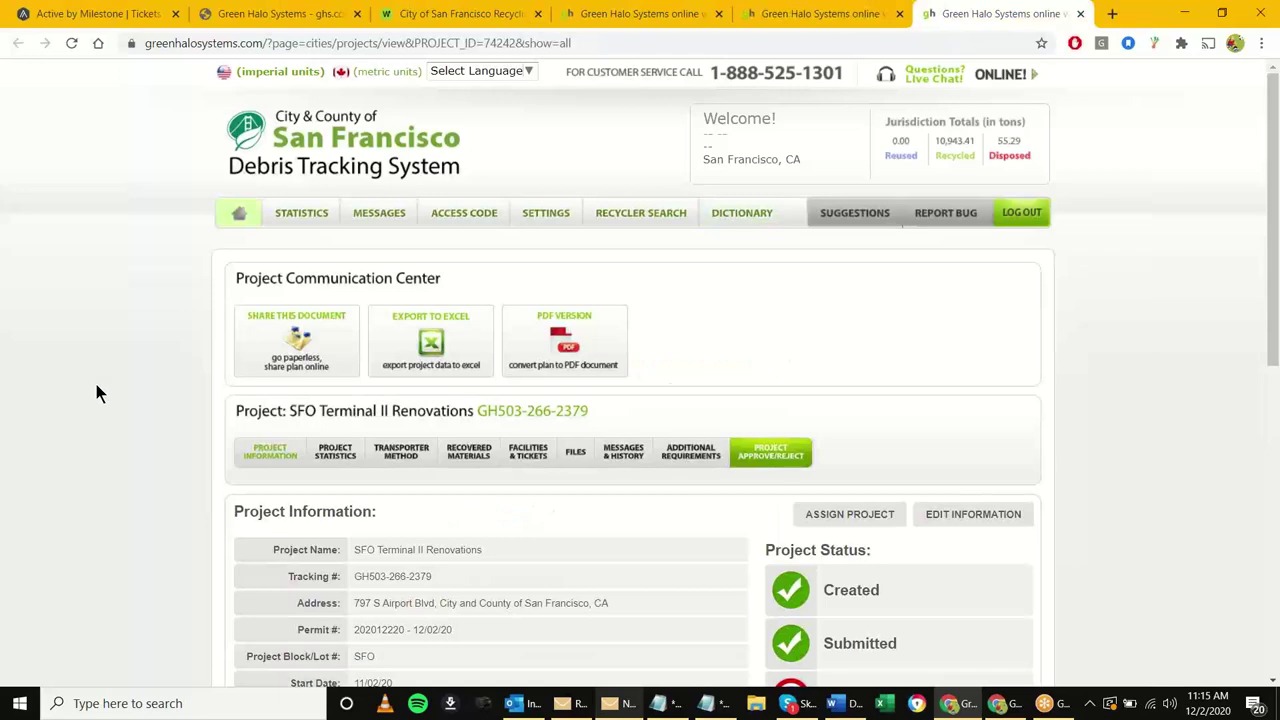
scroll(96, 380, down, 3)
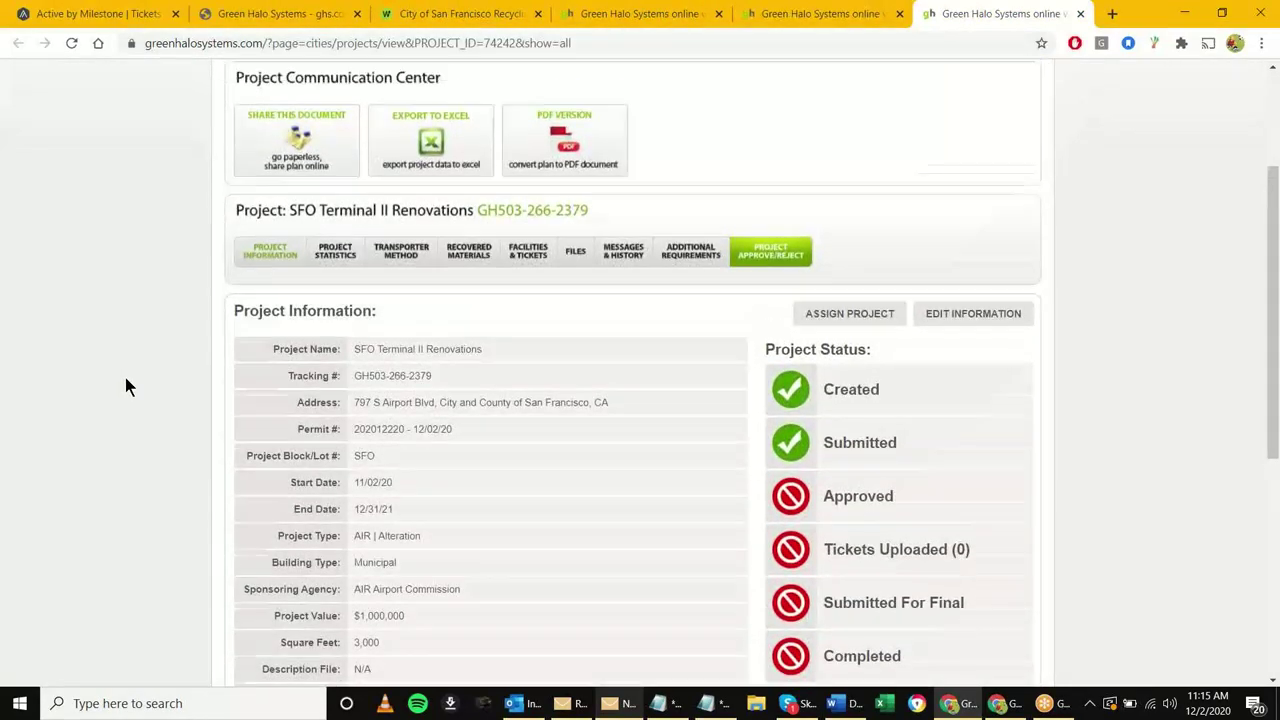
scroll(125, 387, up, 1)
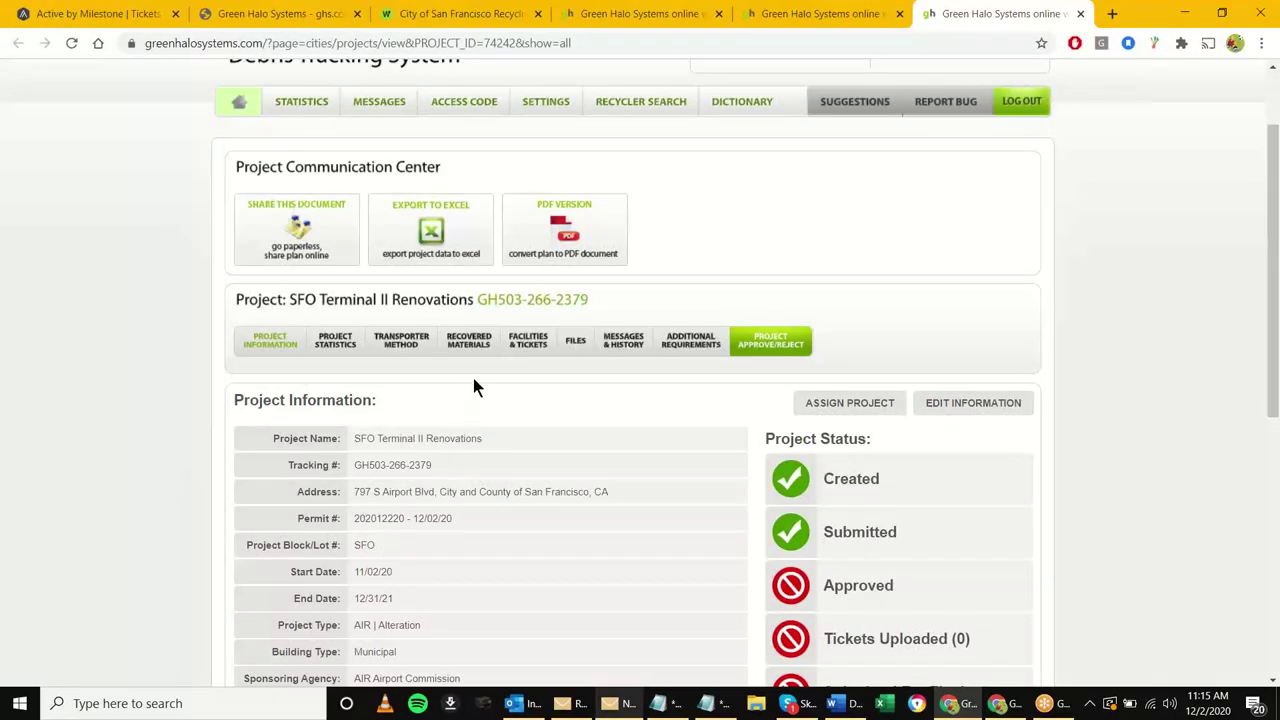
scroll(161, 393, down, 3)
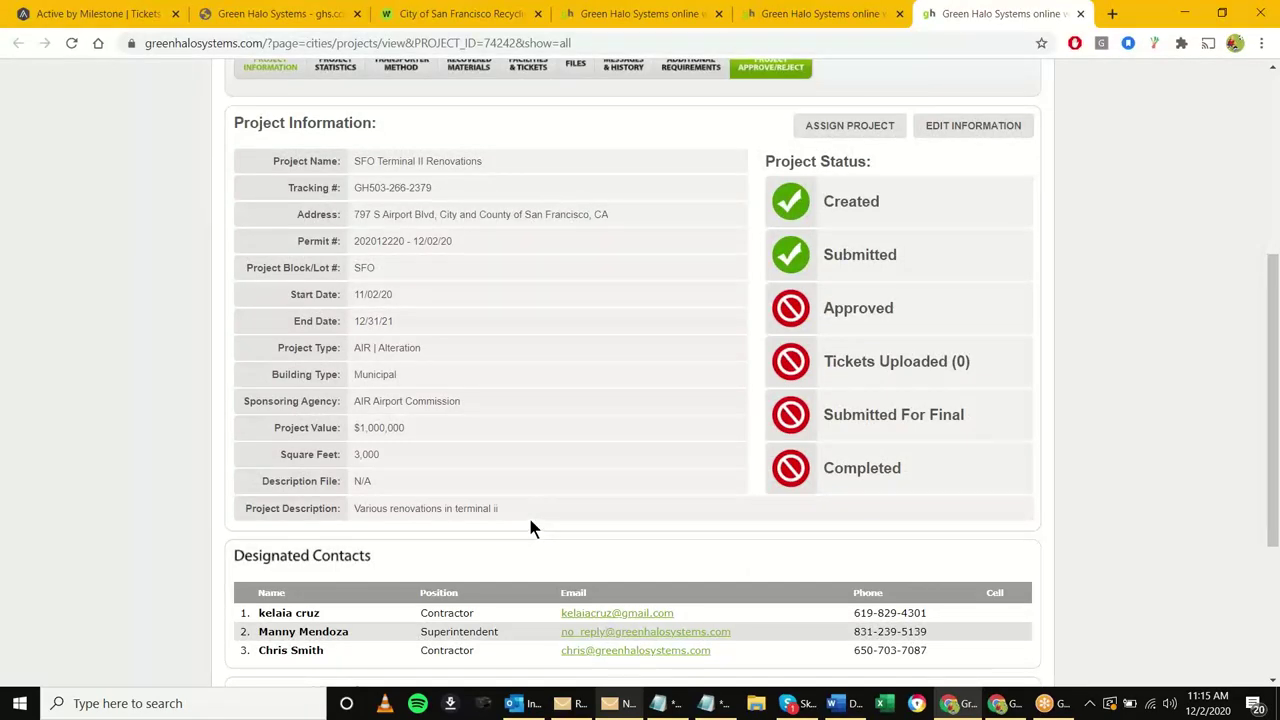
scroll(529, 516, down, 1)
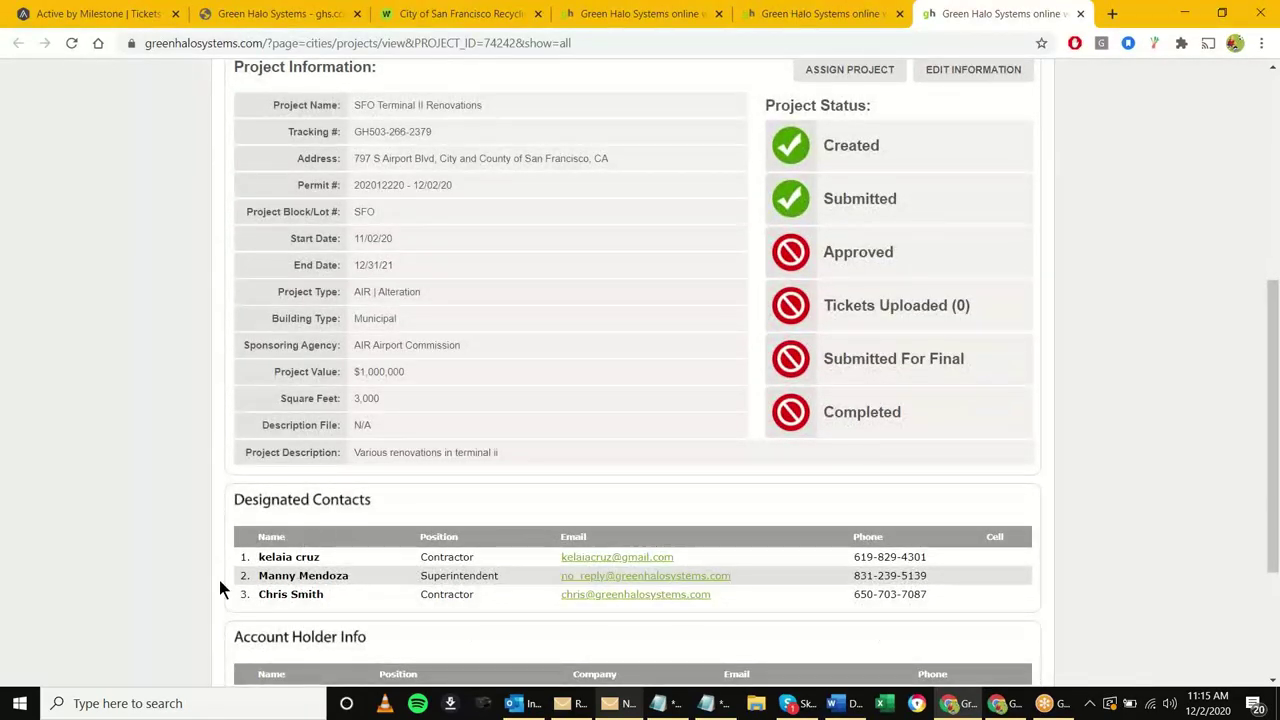
scroll(149, 569, down, 2)
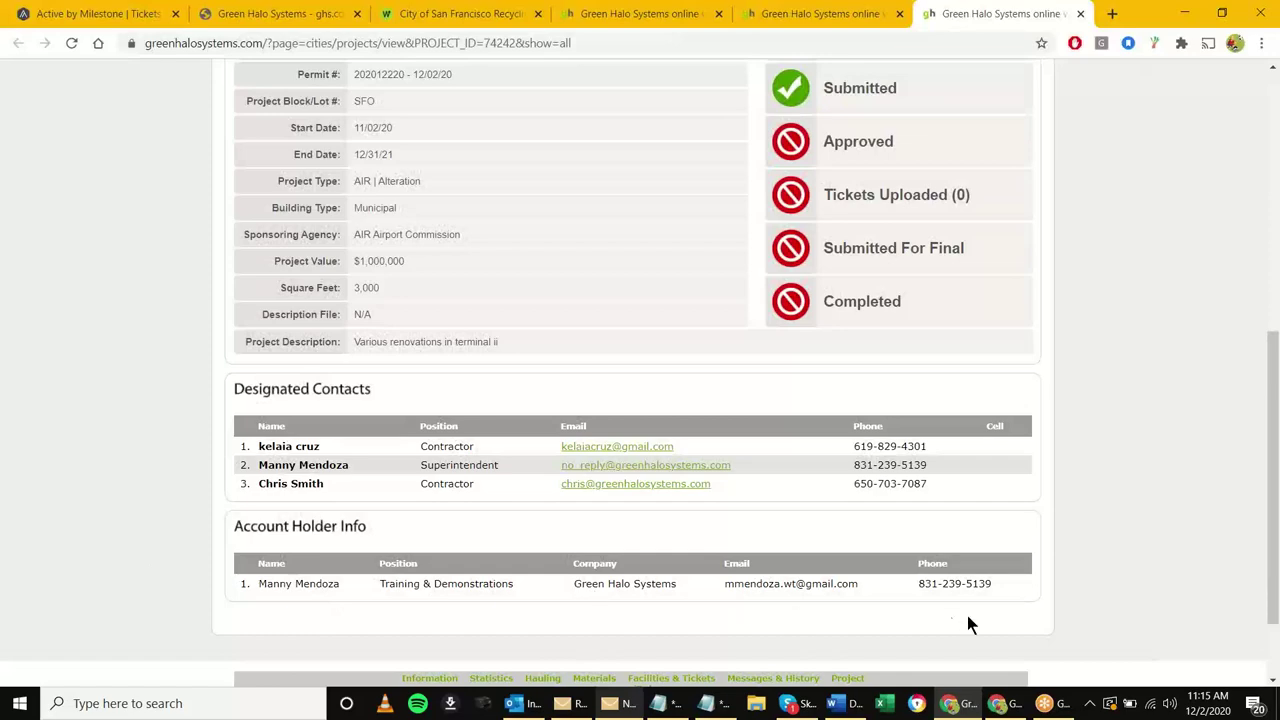
scroll(288, 490, up, 1)
scroll(288, 490, up, 3)
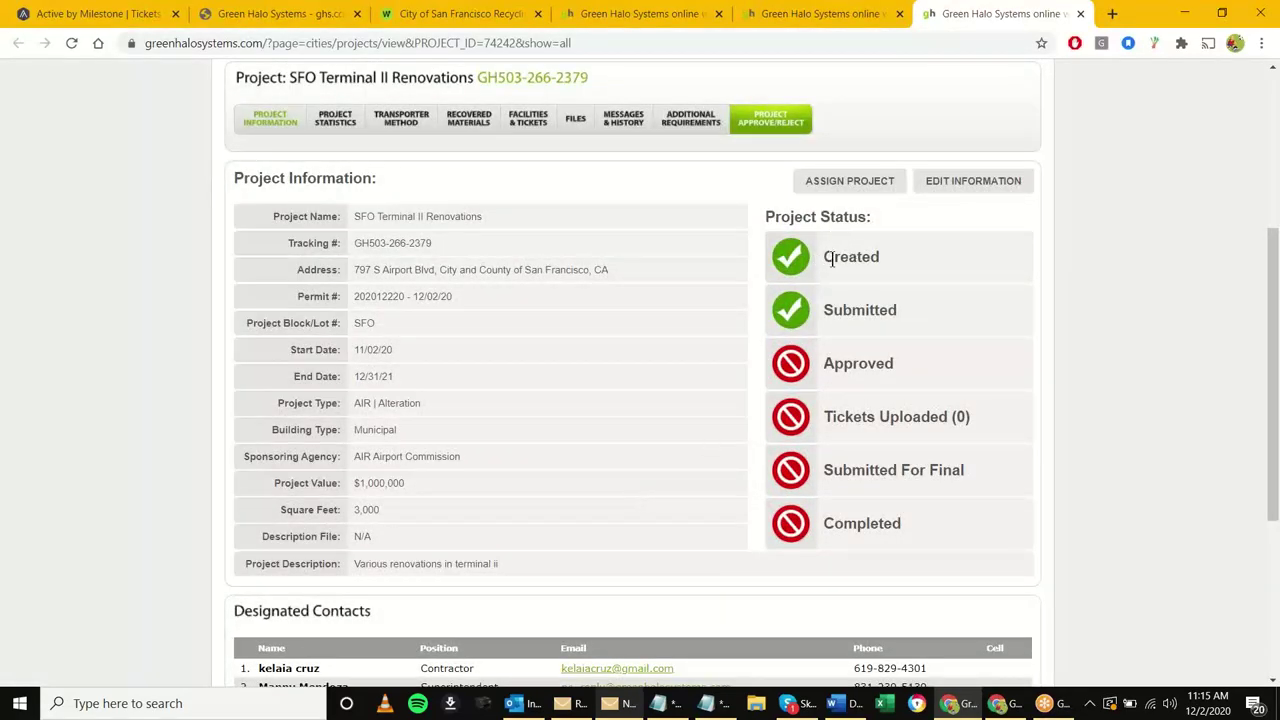
scroll(810, 355, up, 1)
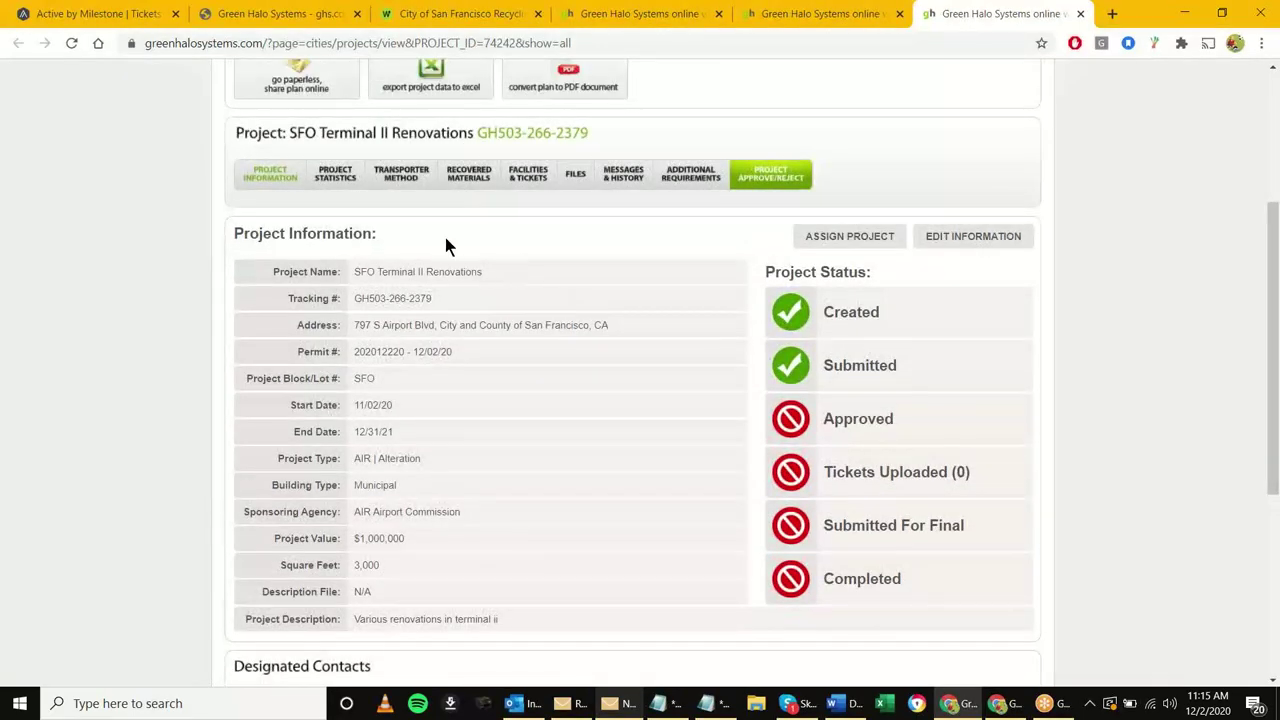
click(768, 190)
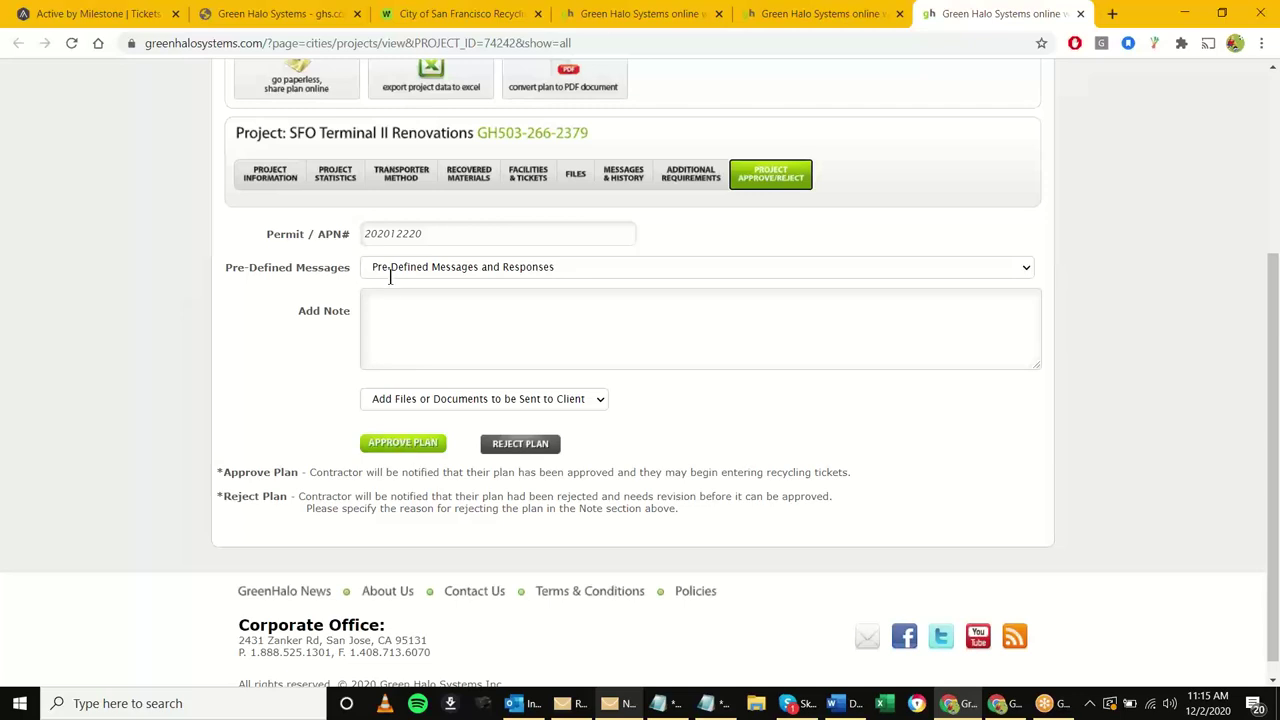
click(288, 182)
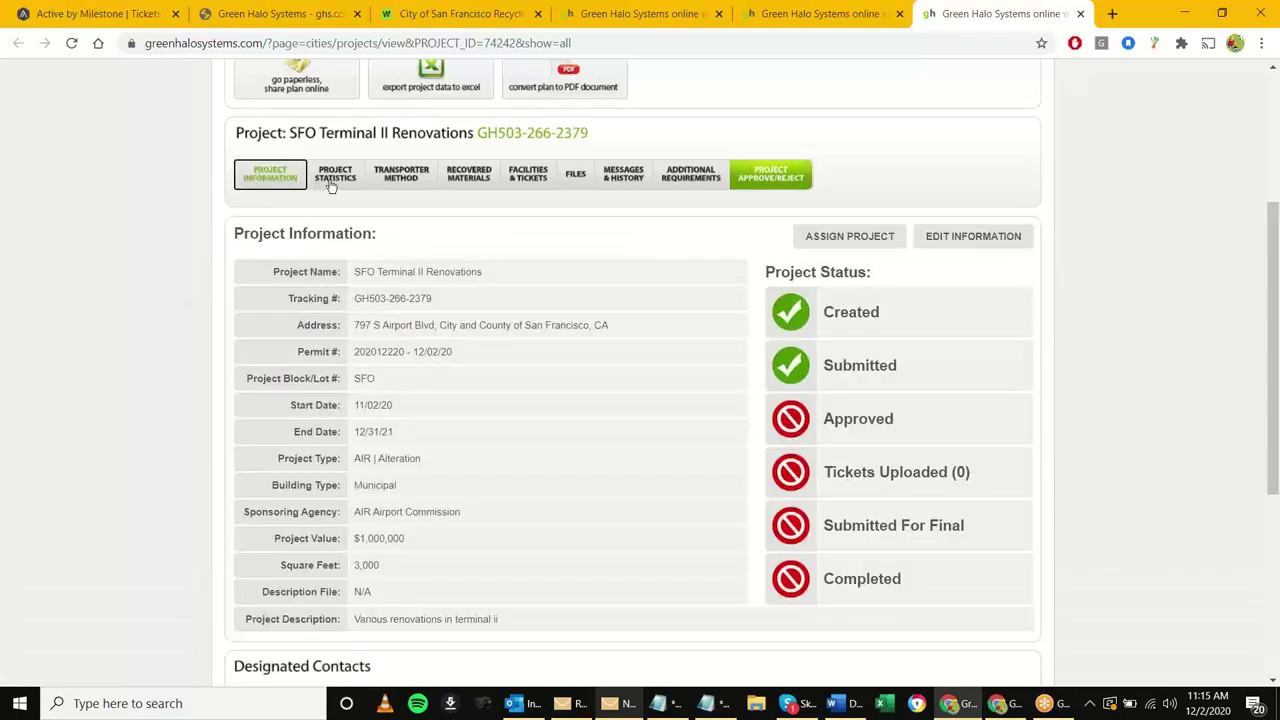
View Project Statistics, noting the 81.31% estimated recovery and 0.00 tons hazardous materials.
click(337, 176)
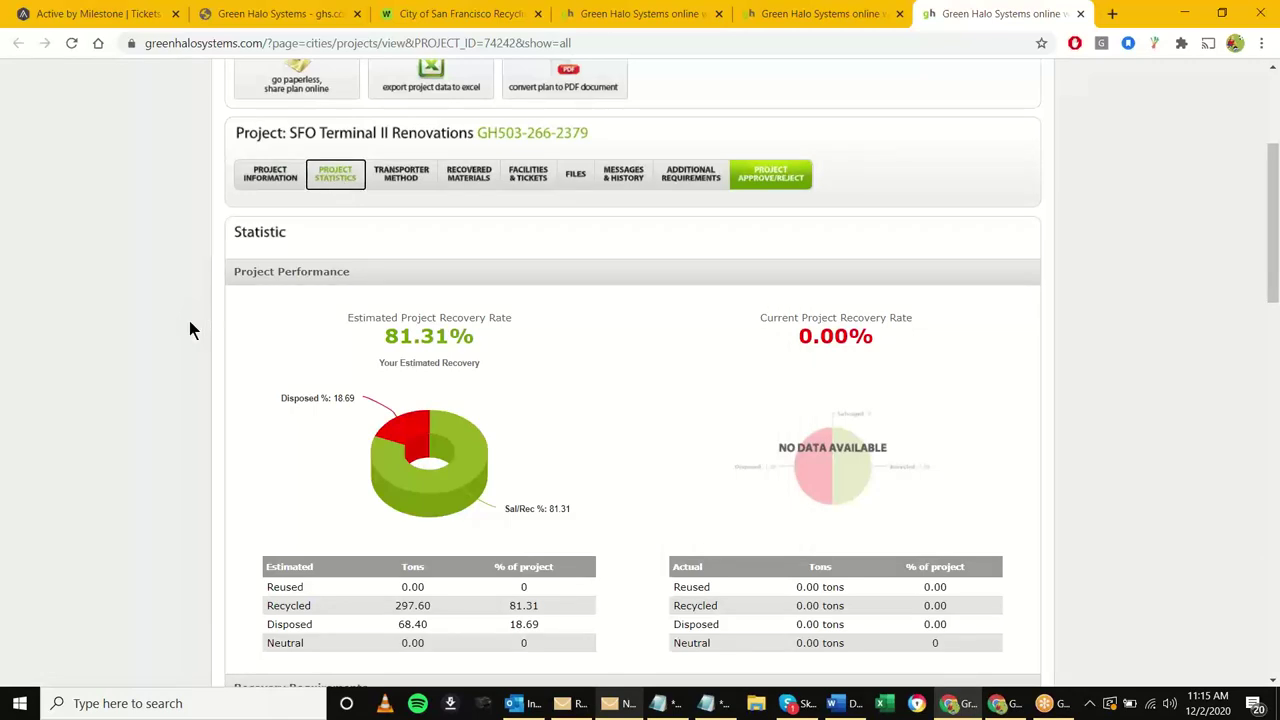
scroll(189, 321, down, 2)
drag(385, 226, 472, 242)
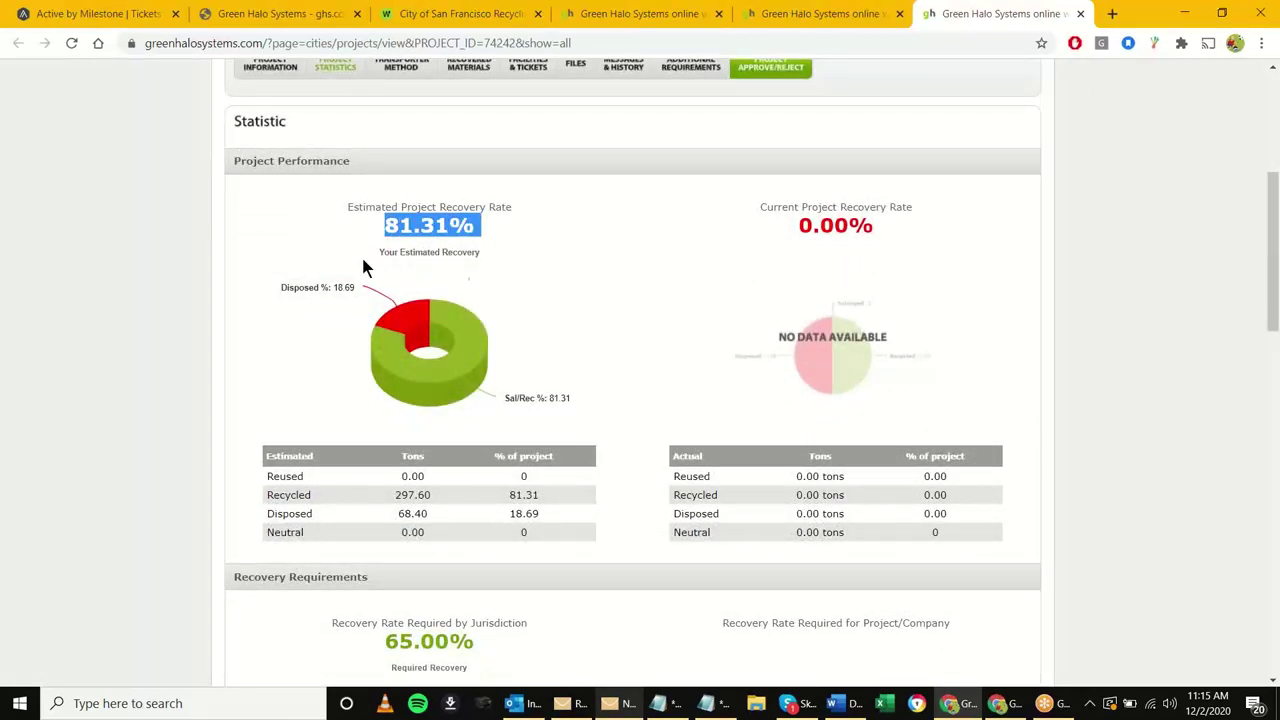
click(166, 280)
scroll(183, 290, down, 3)
scroll(200, 300, down, 1)
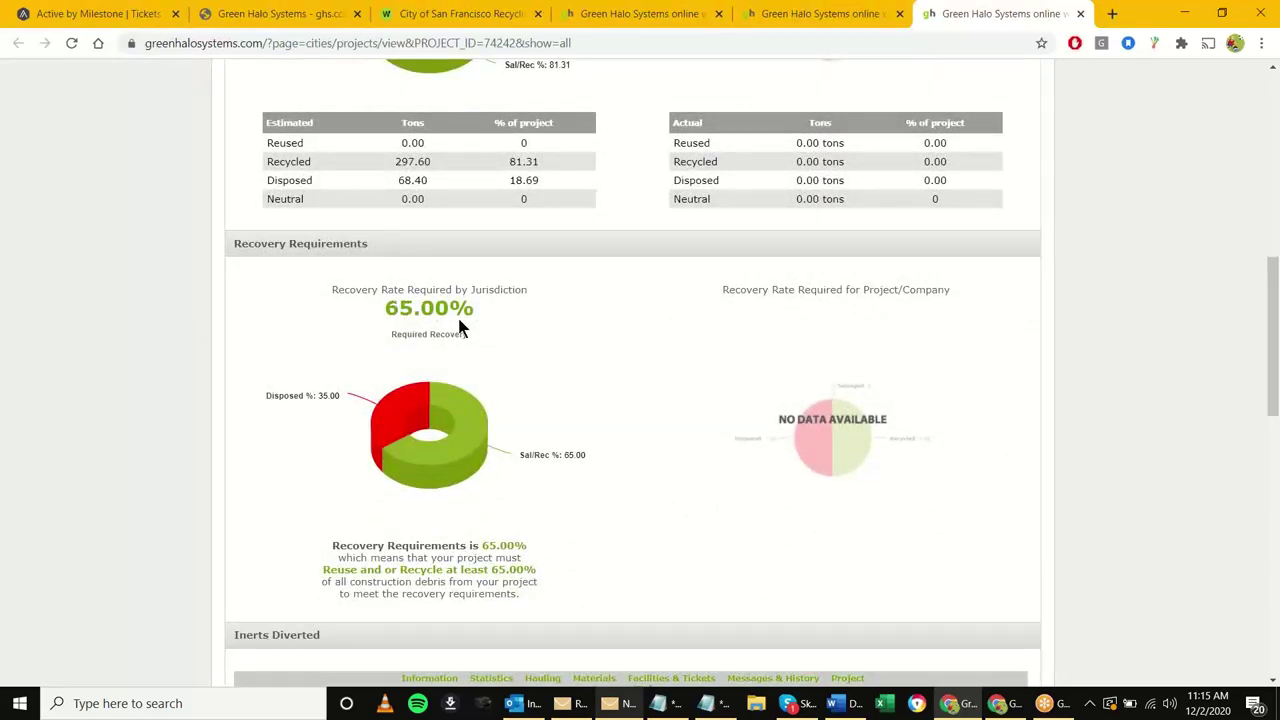
scroll(459, 322, down, 5)
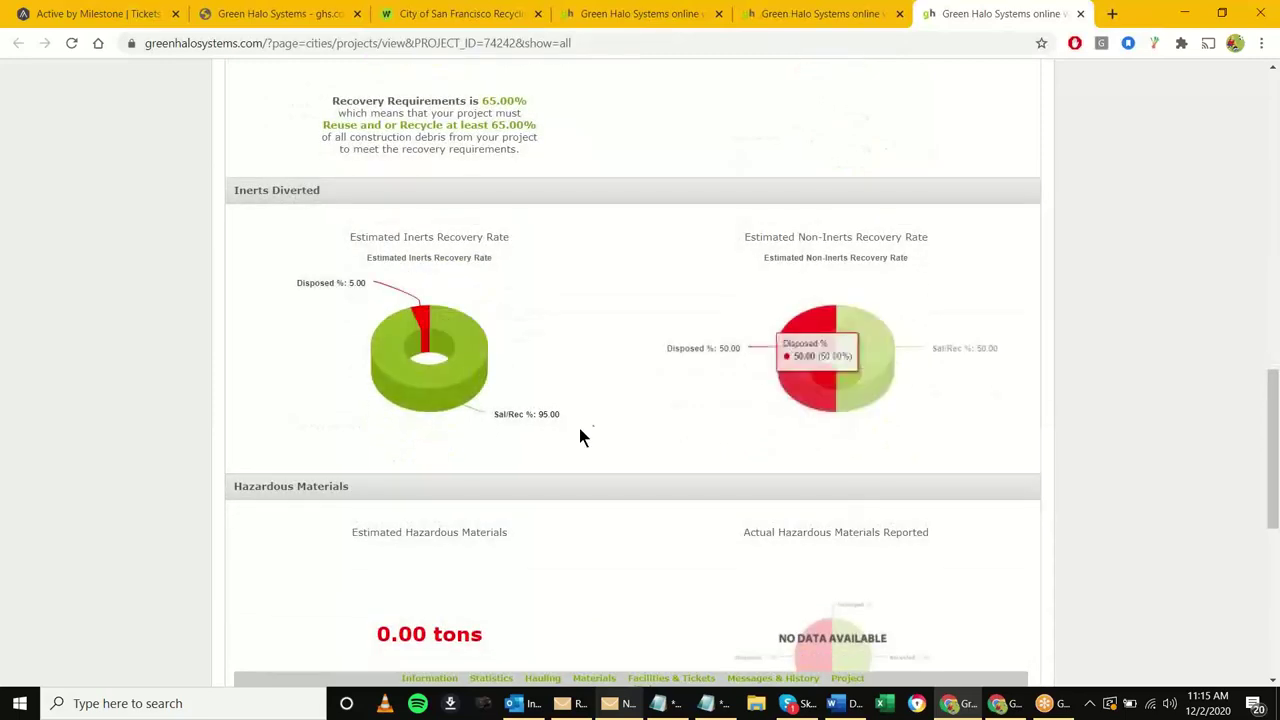
scroll(503, 445, down, 1)
scroll(503, 445, down, 3)
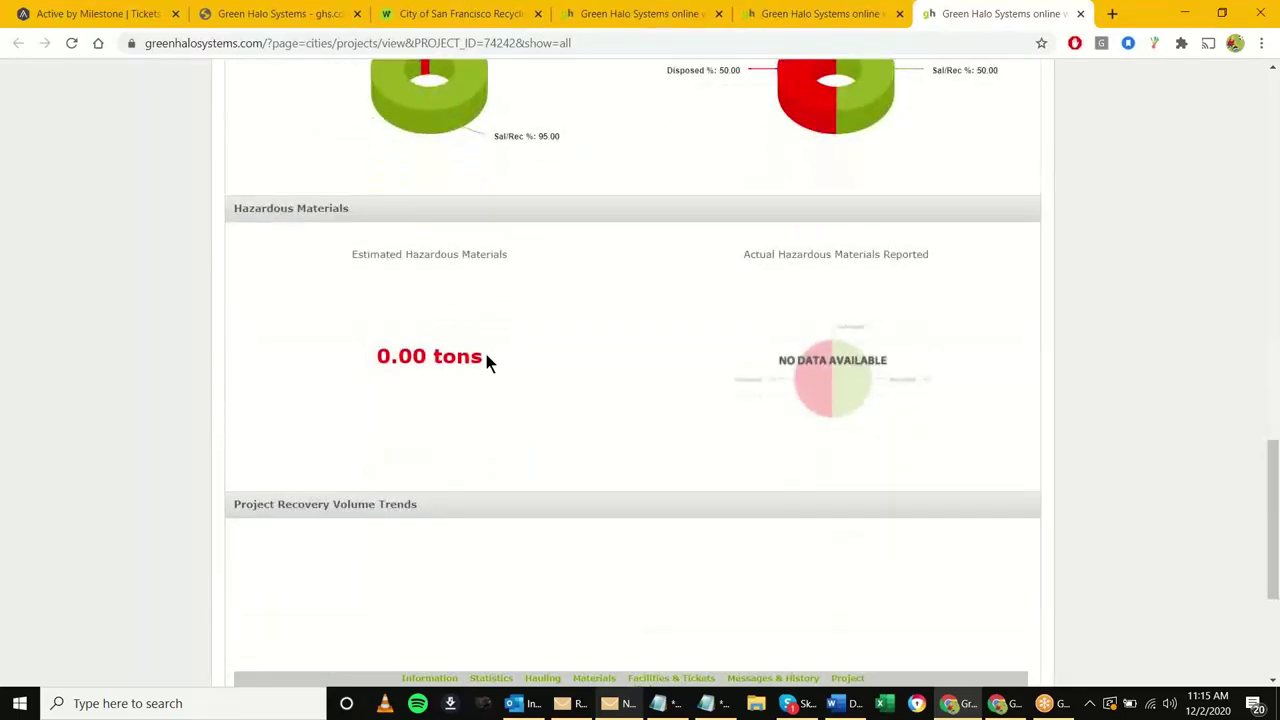
drag(488, 362, 372, 354)
click(359, 386)
Recheck the 81.31% estimated recovery rate, view the debris box services, and return to Project Statistics.
scroll(357, 380, down, 3)
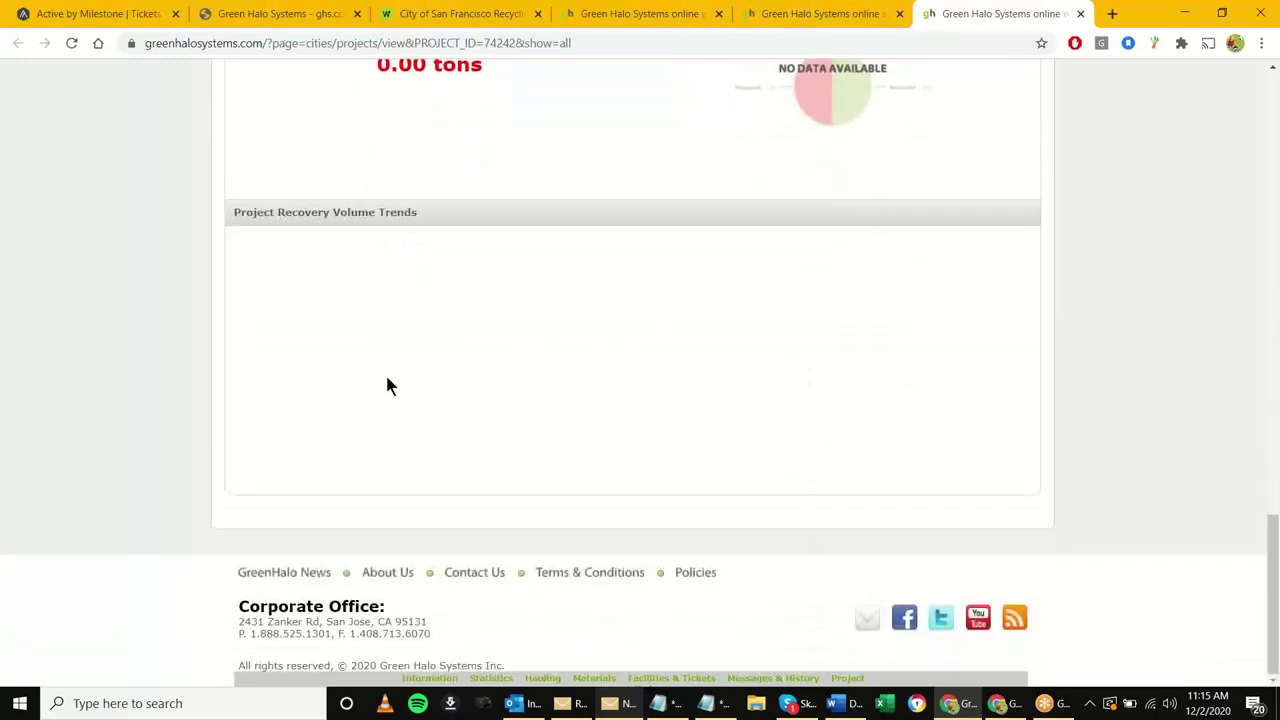
scroll(537, 397, up, 10)
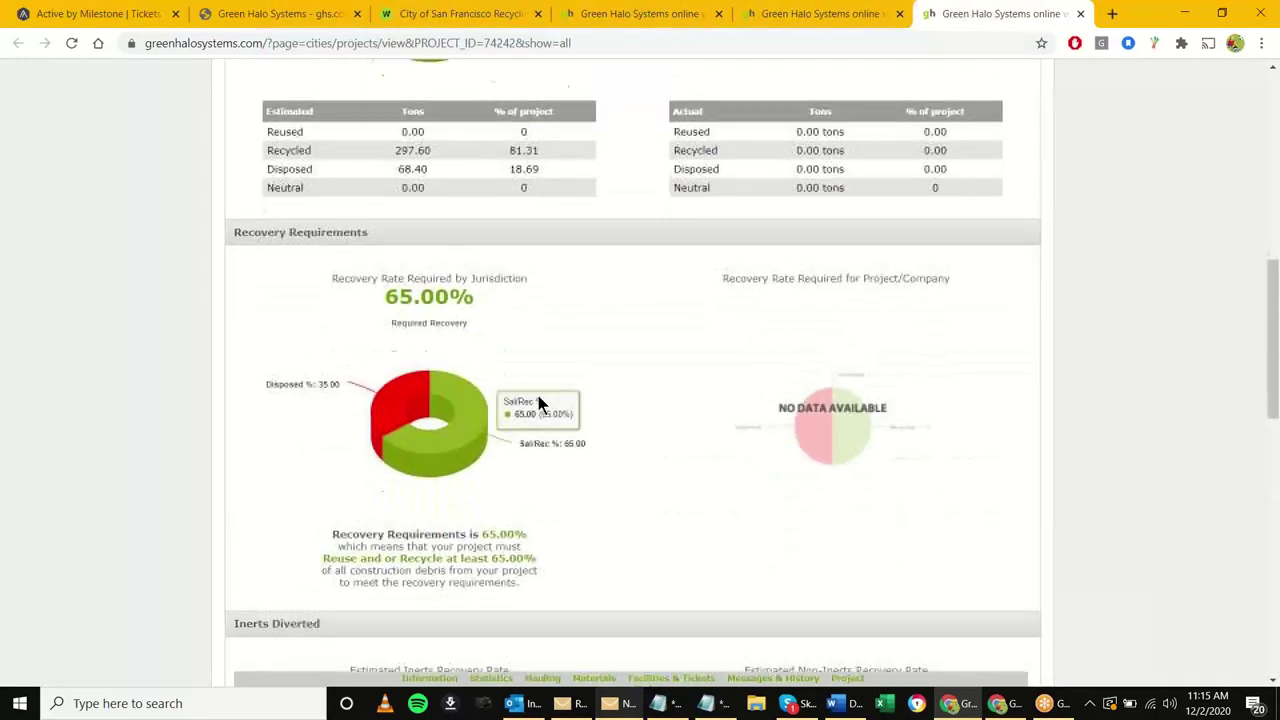
scroll(537, 397, up, 5)
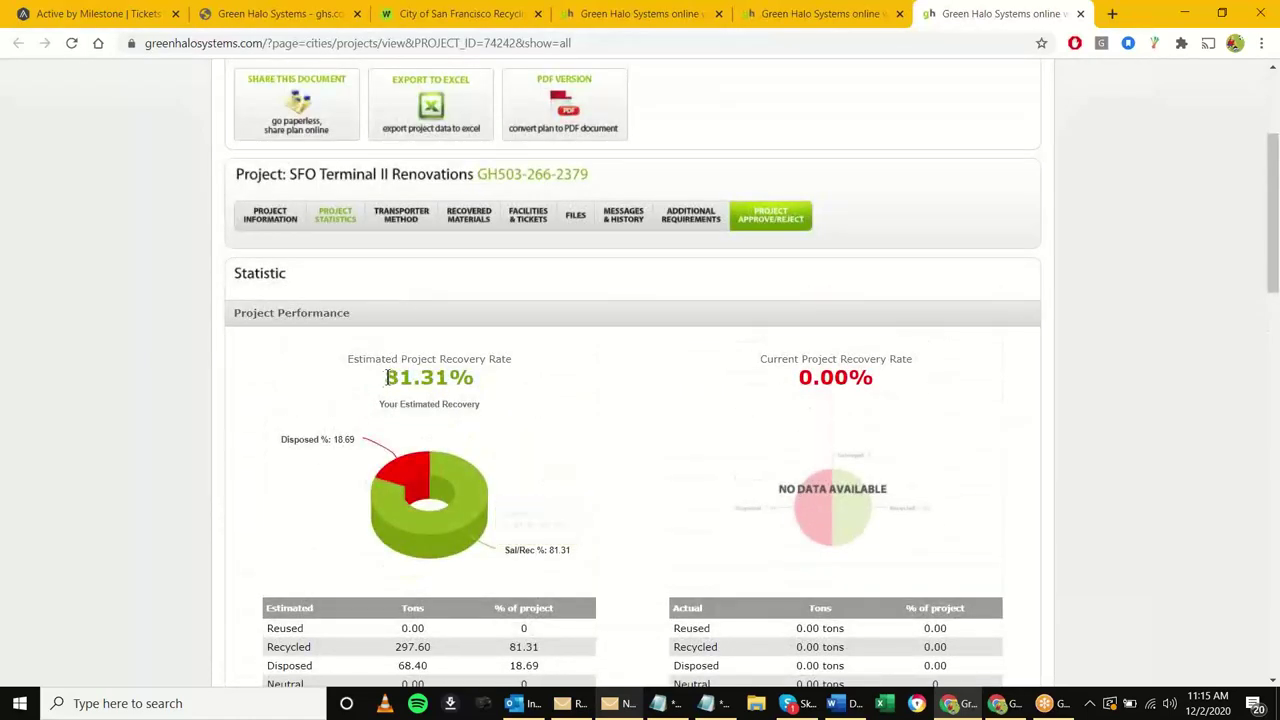
drag(386, 377, 485, 382)
click(501, 386)
scroll(501, 390, down, 2)
drag(486, 566, 474, 601)
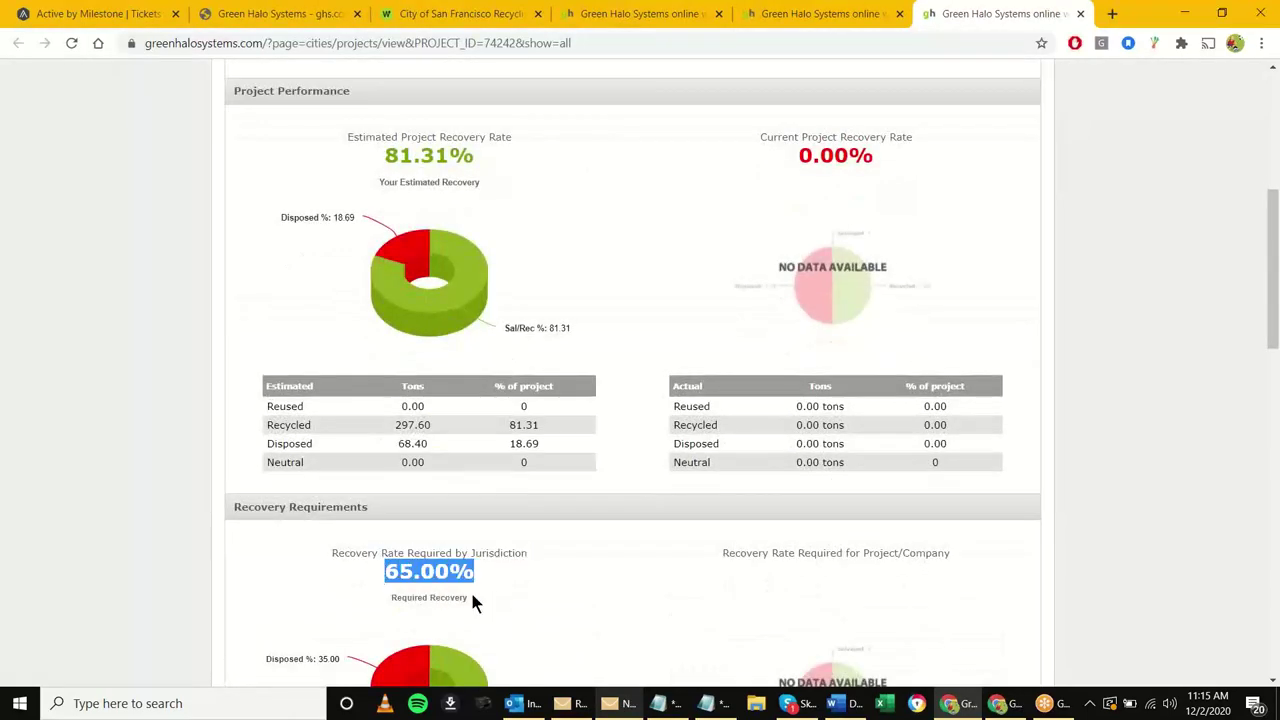
scroll(485, 478, up, 1)
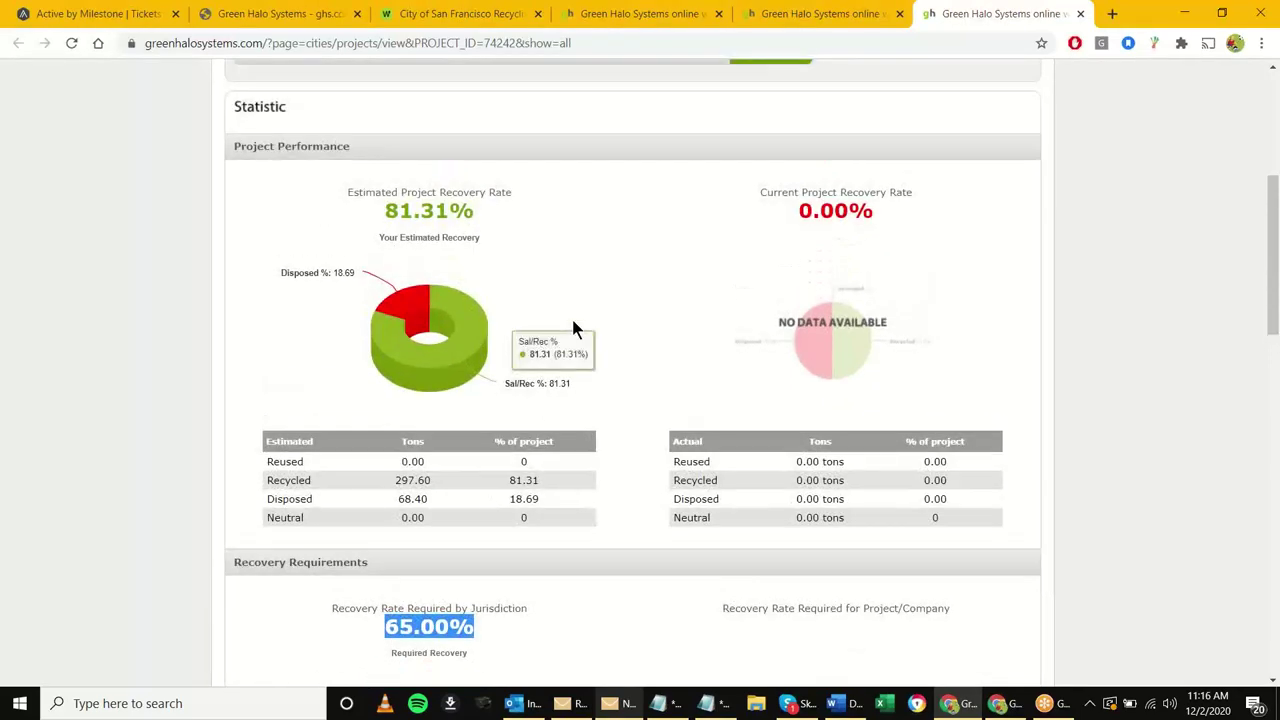
scroll(590, 305, up, 2)
scroll(602, 308, up, 2)
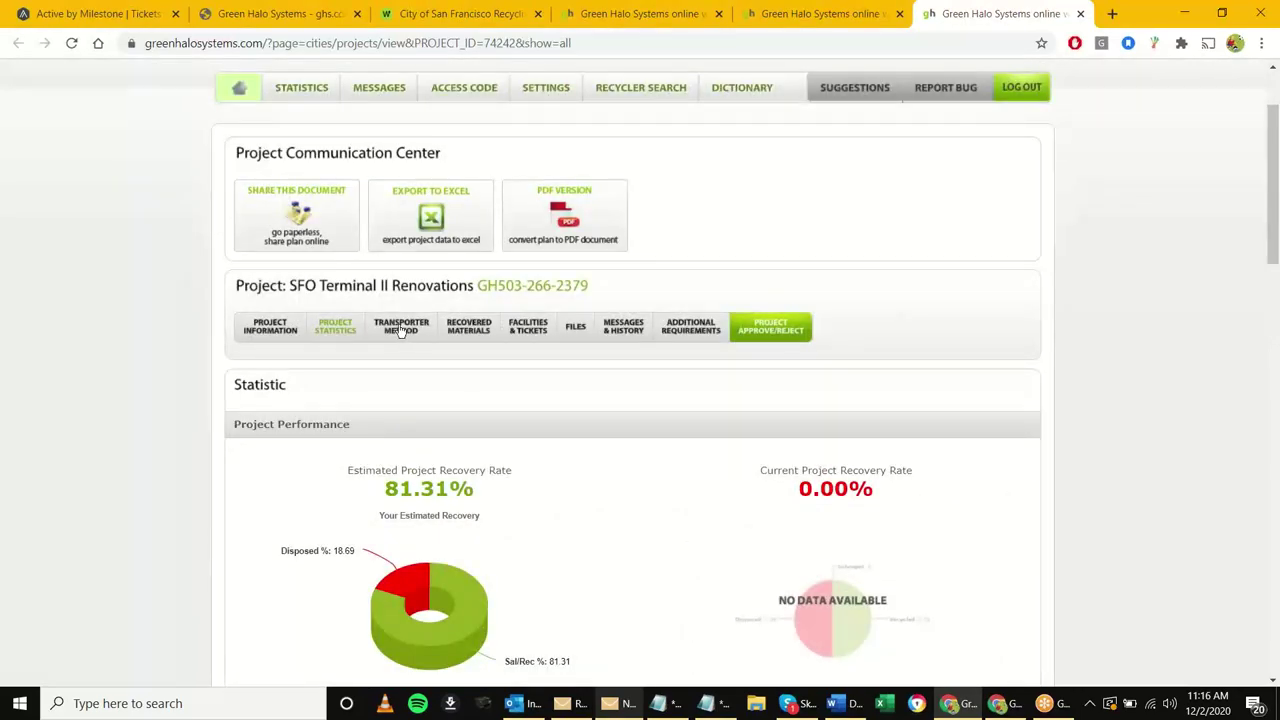
click(401, 330)
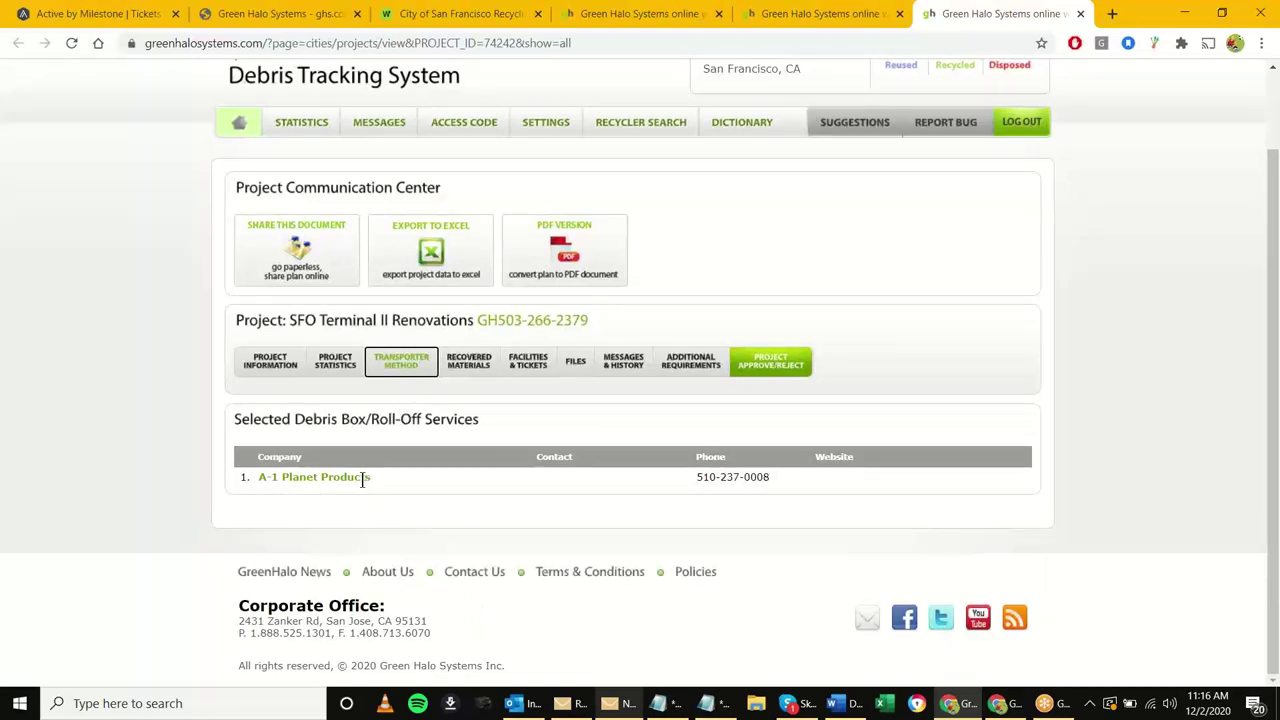
click(337, 366)
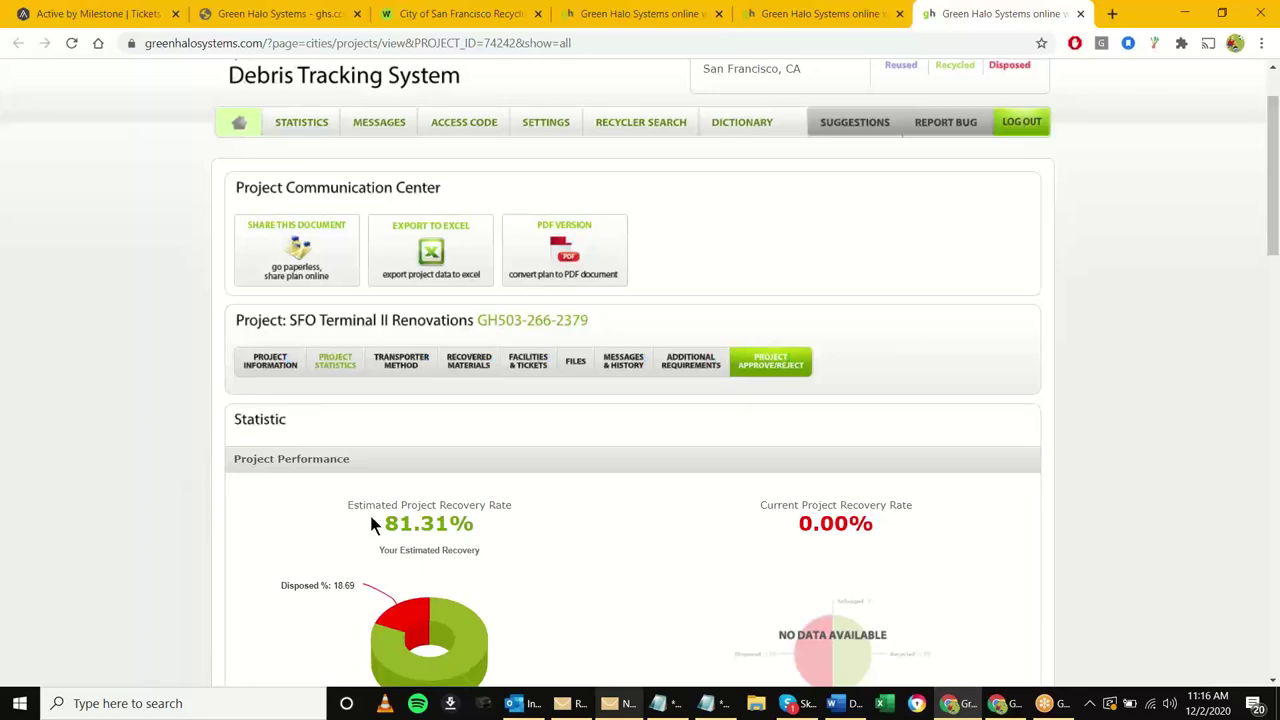
scroll(659, 527, down, 5)
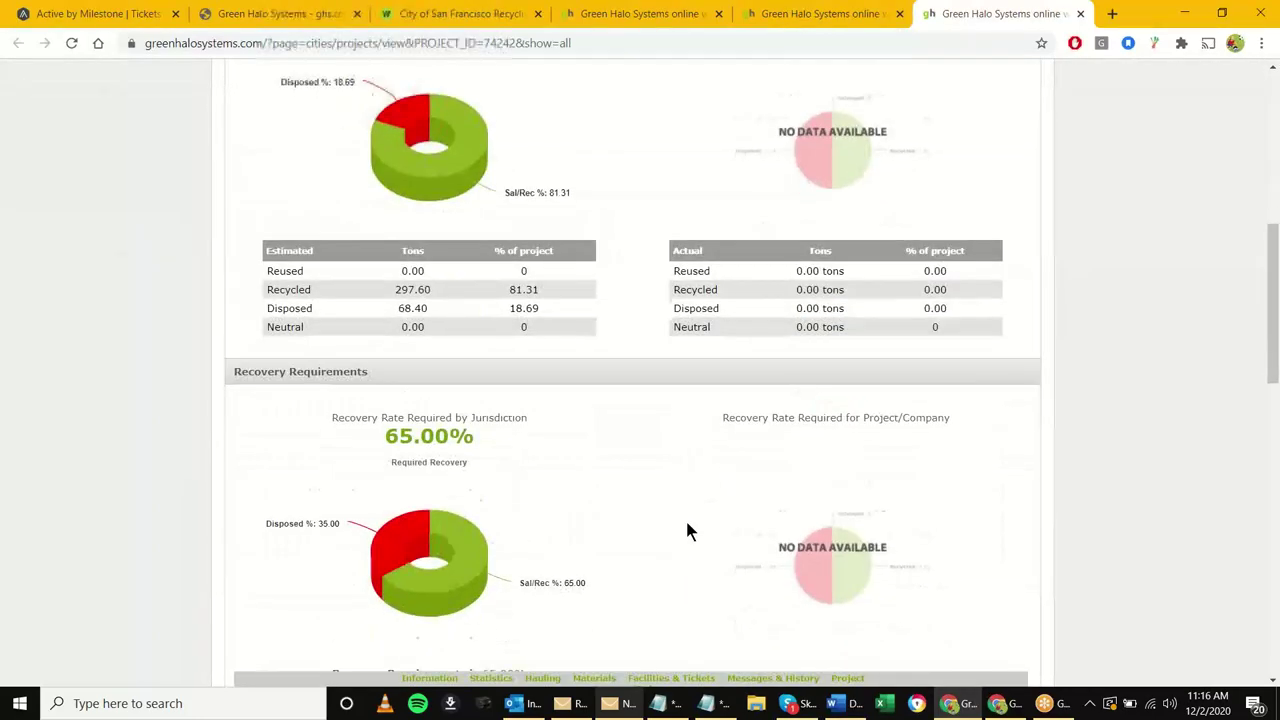
scroll(687, 531, down, 8)
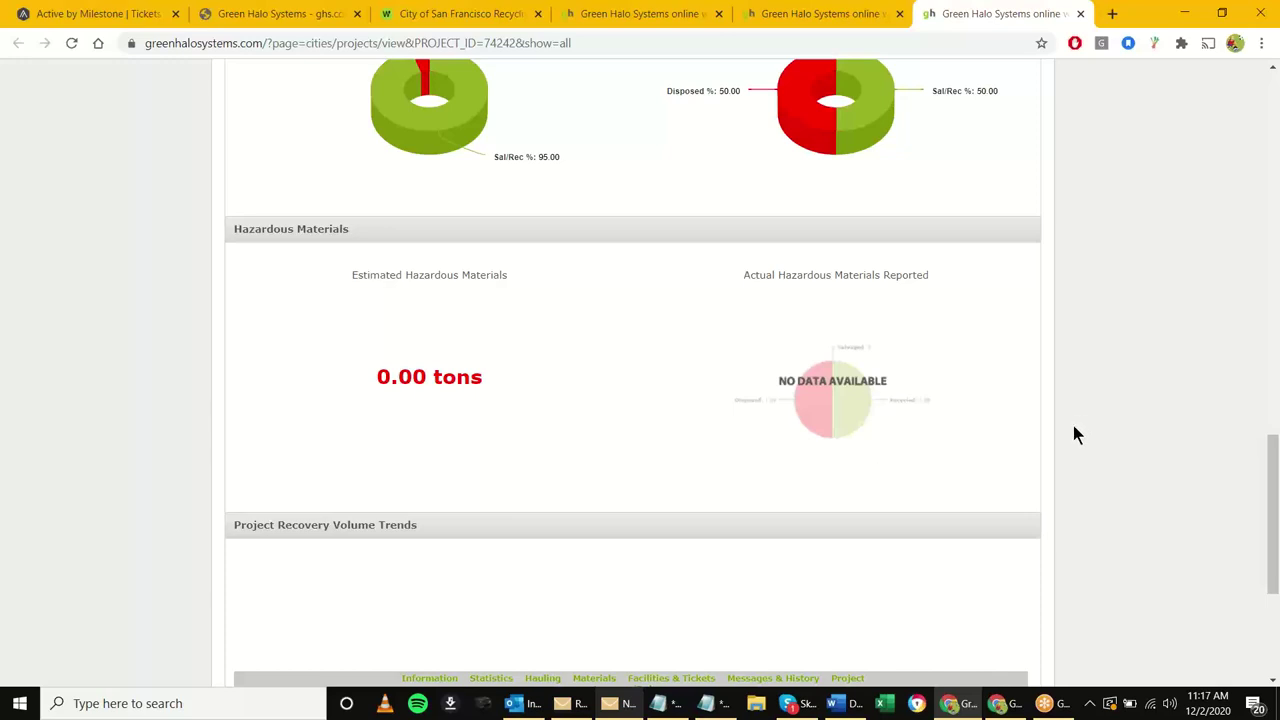
key(Home)
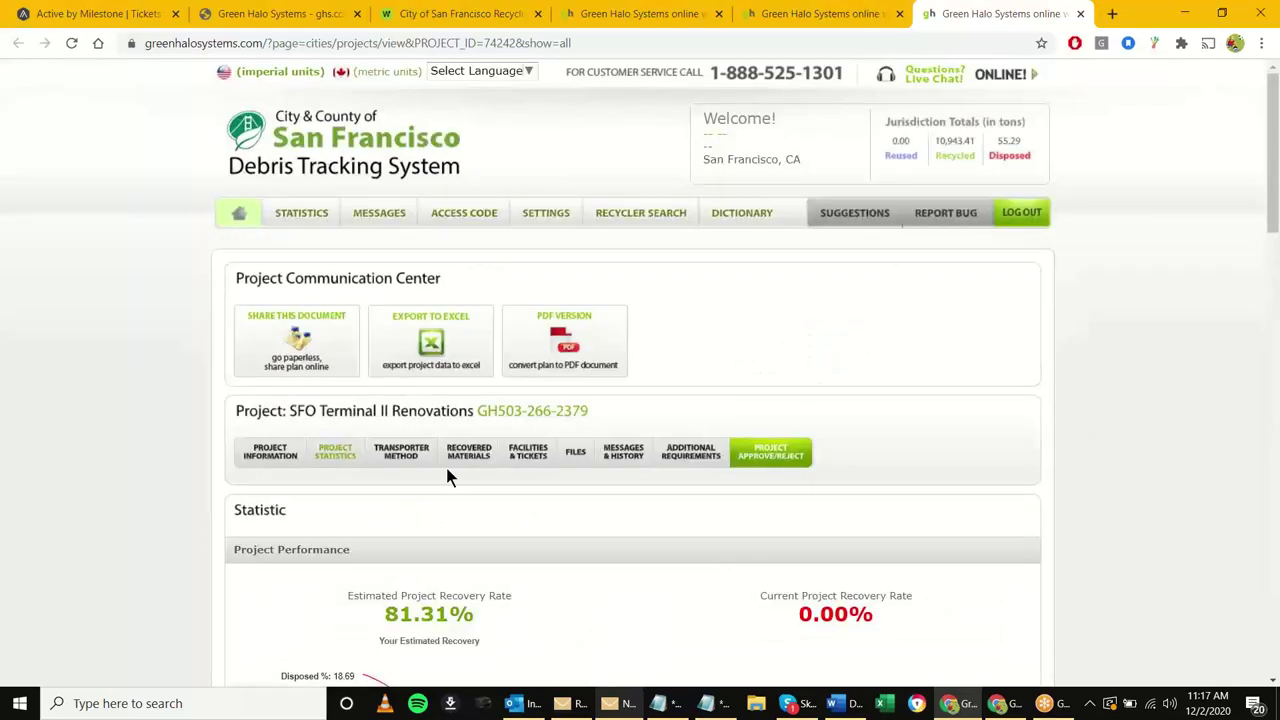
scroll(445, 464, down, 1)
Review the Project Information, Statistics and Transporter Method tabs, then view Recovered Materials.
click(273, 341)
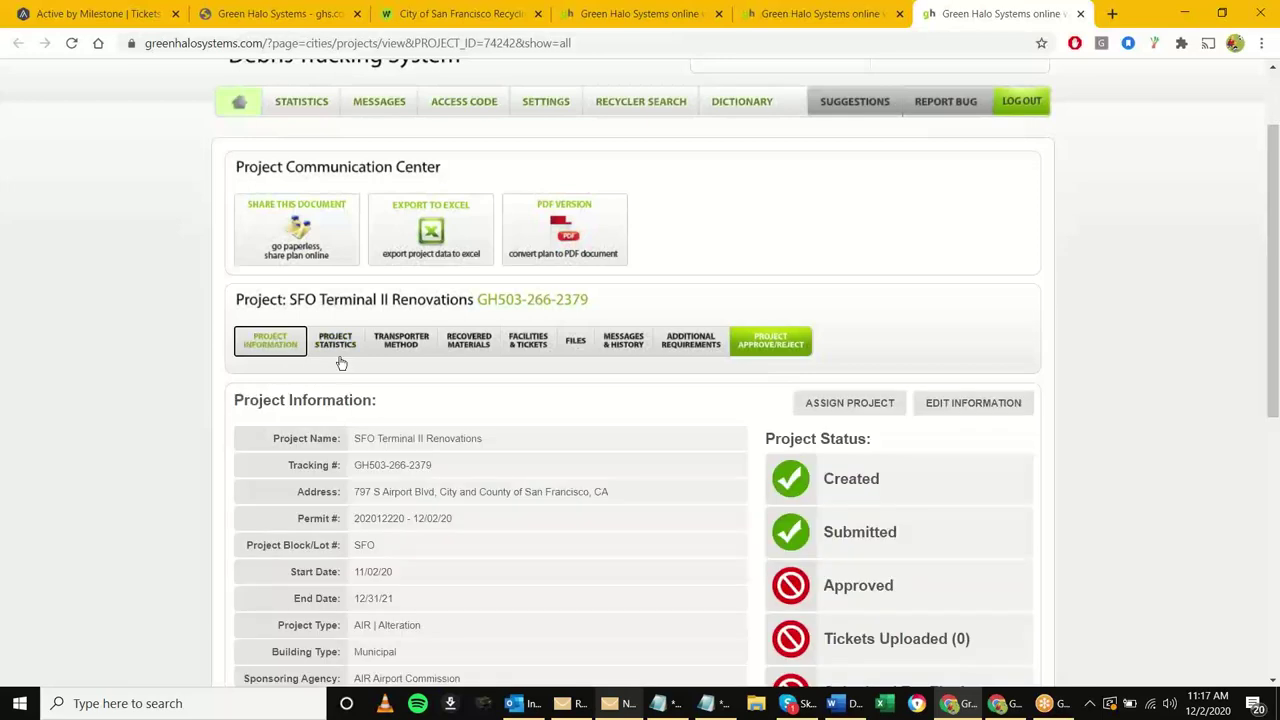
click(338, 352)
click(395, 348)
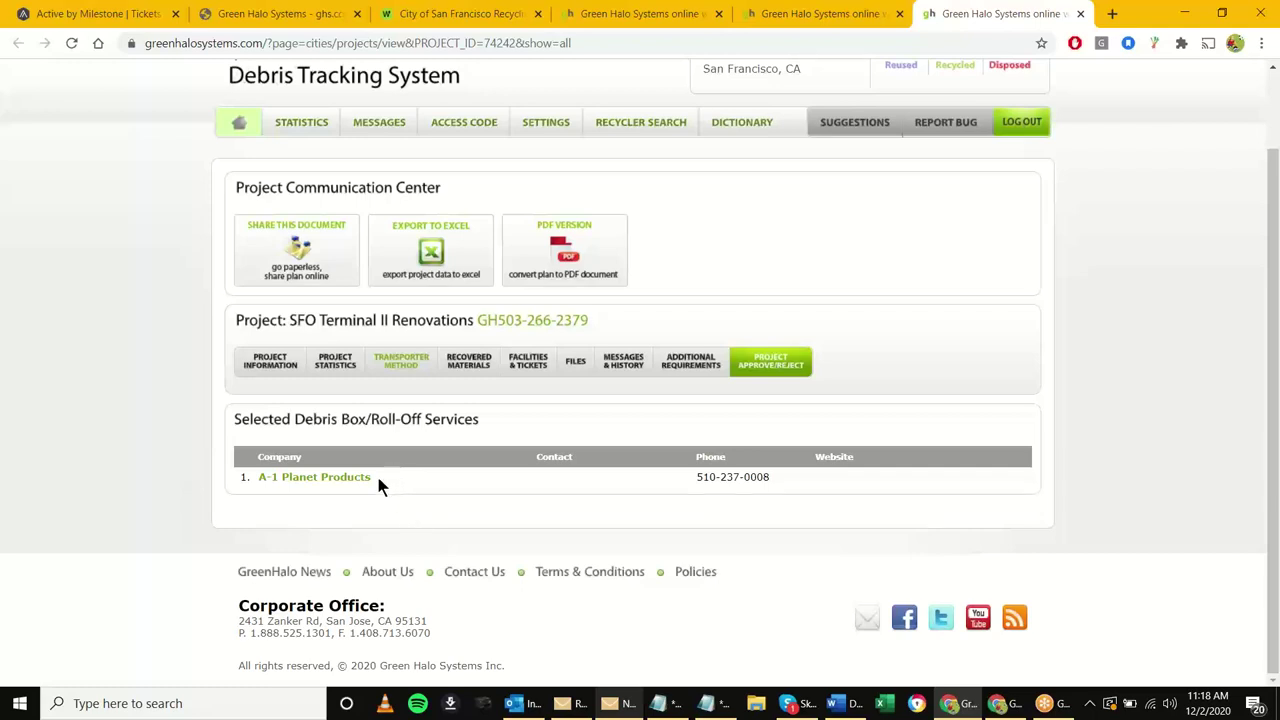
click(476, 370)
scroll(639, 445, down, 2)
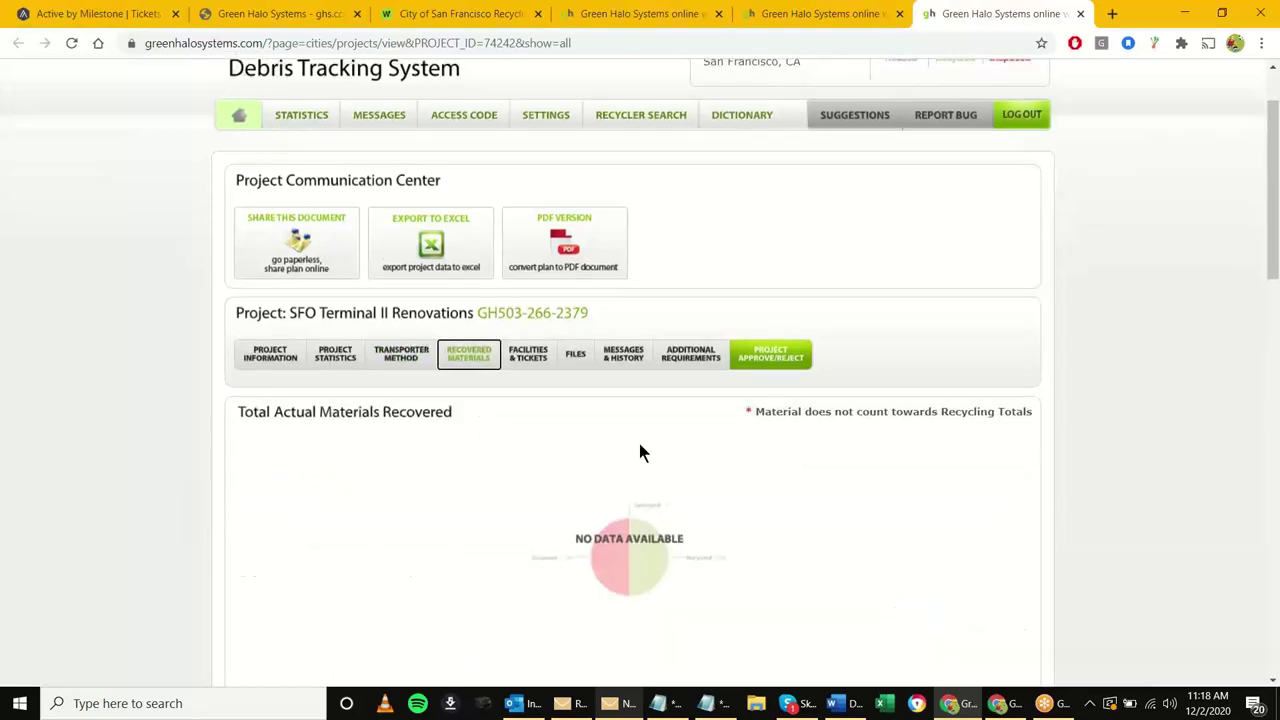
scroll(660, 435, down, 3)
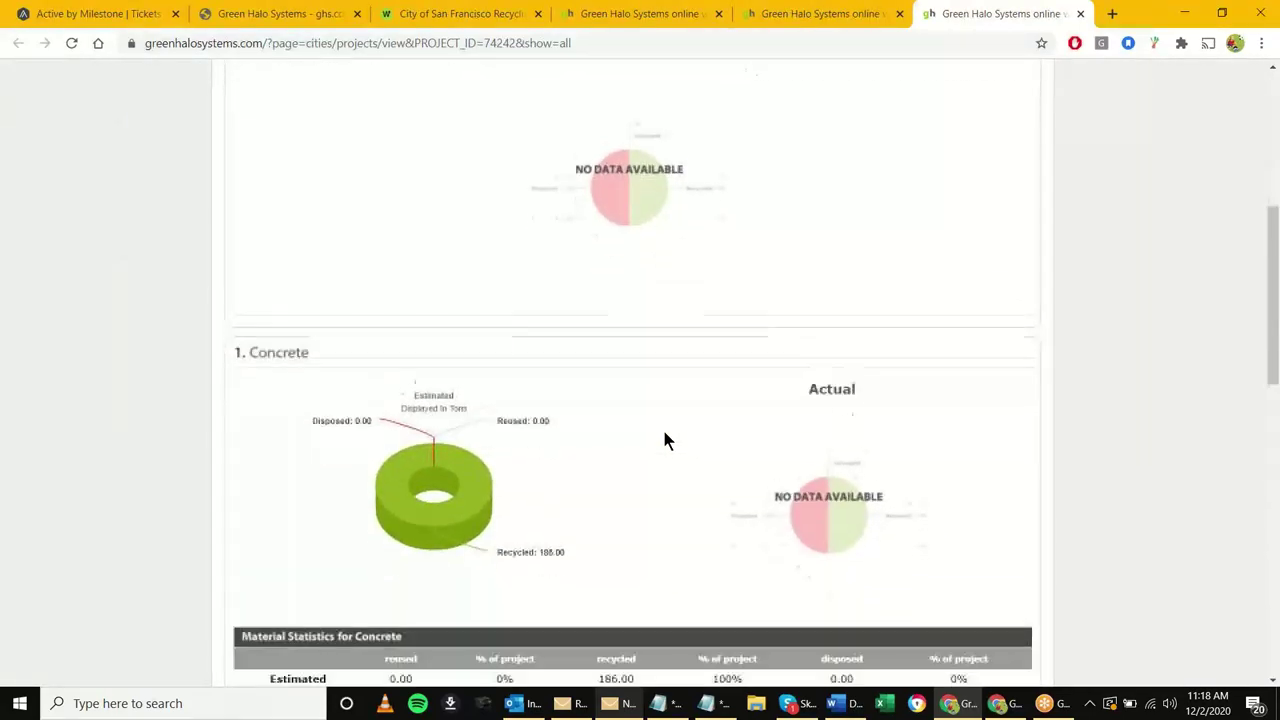
scroll(665, 440, down, 2)
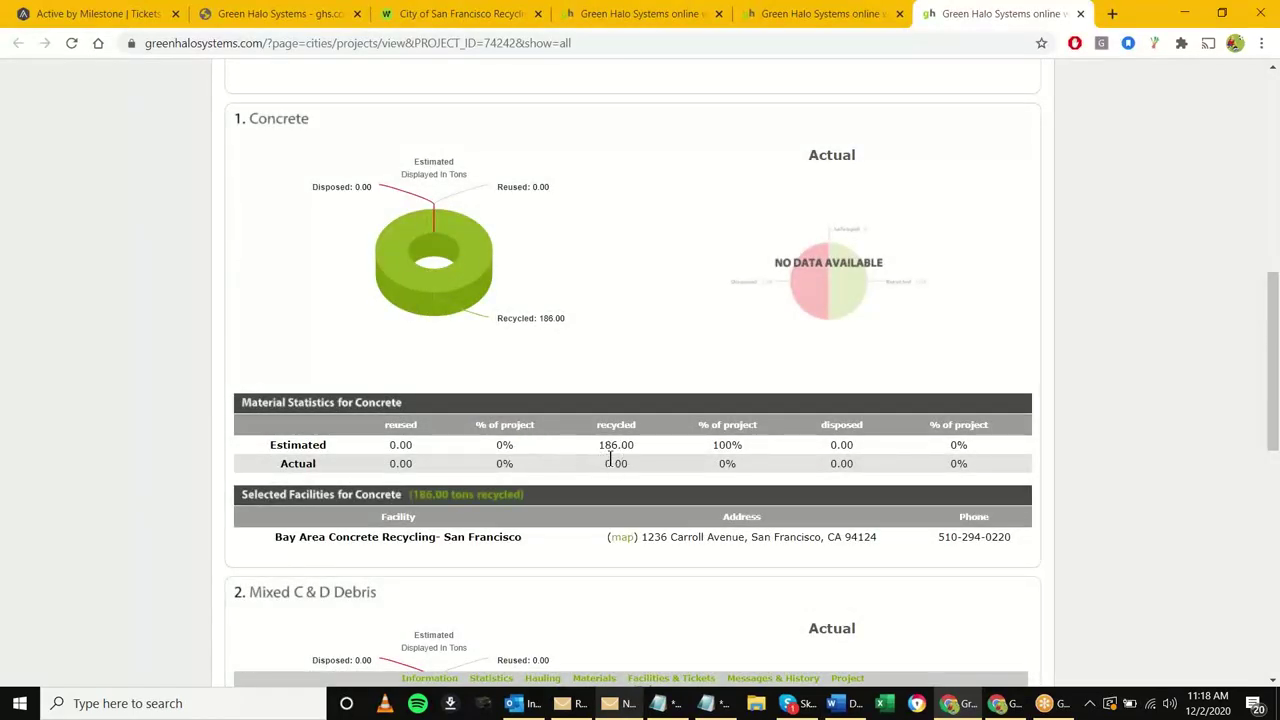
scroll(608, 477, down, 1)
scroll(608, 477, down, 4)
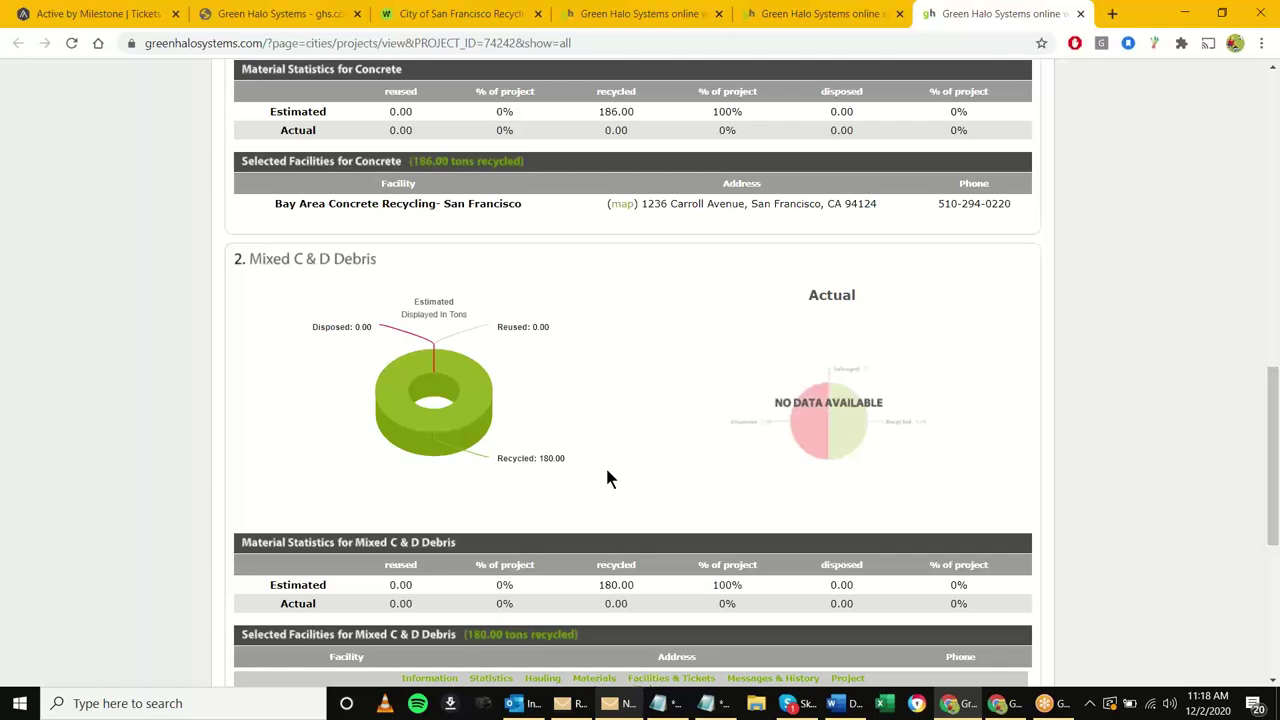
scroll(608, 478, down, 3)
scroll(606, 470, down, 2)
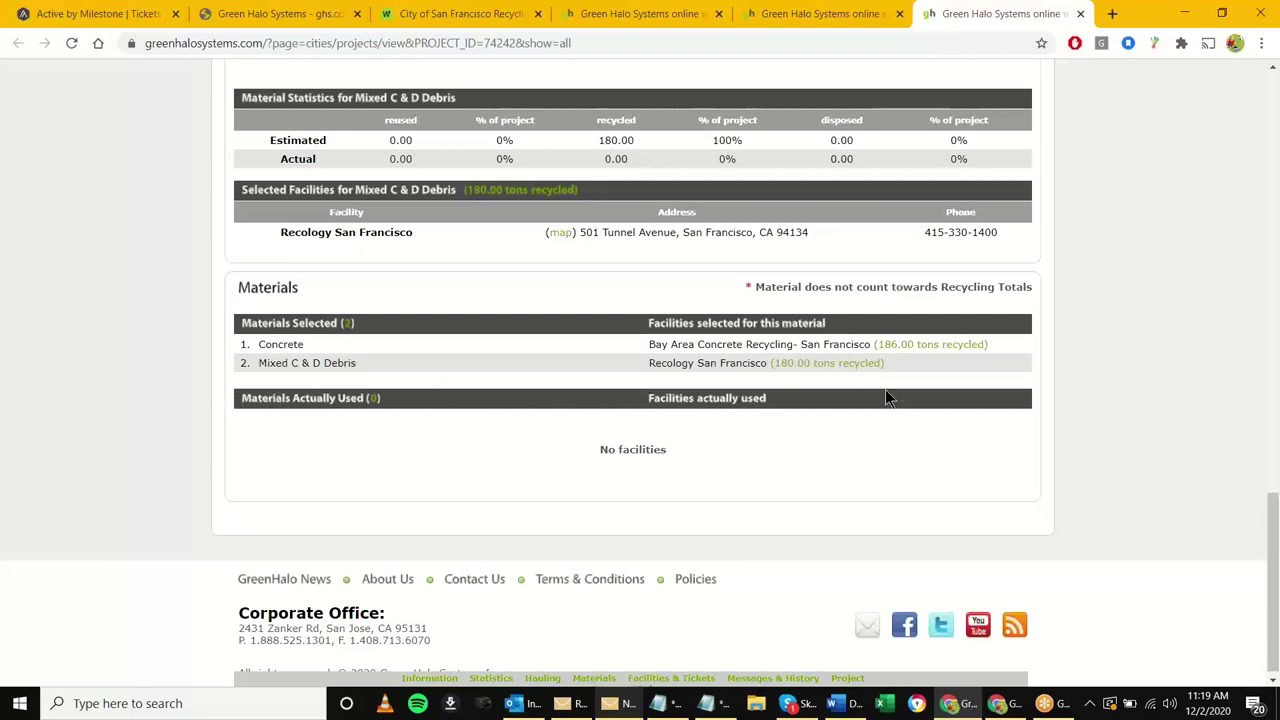
scroll(1171, 449, up, 2)
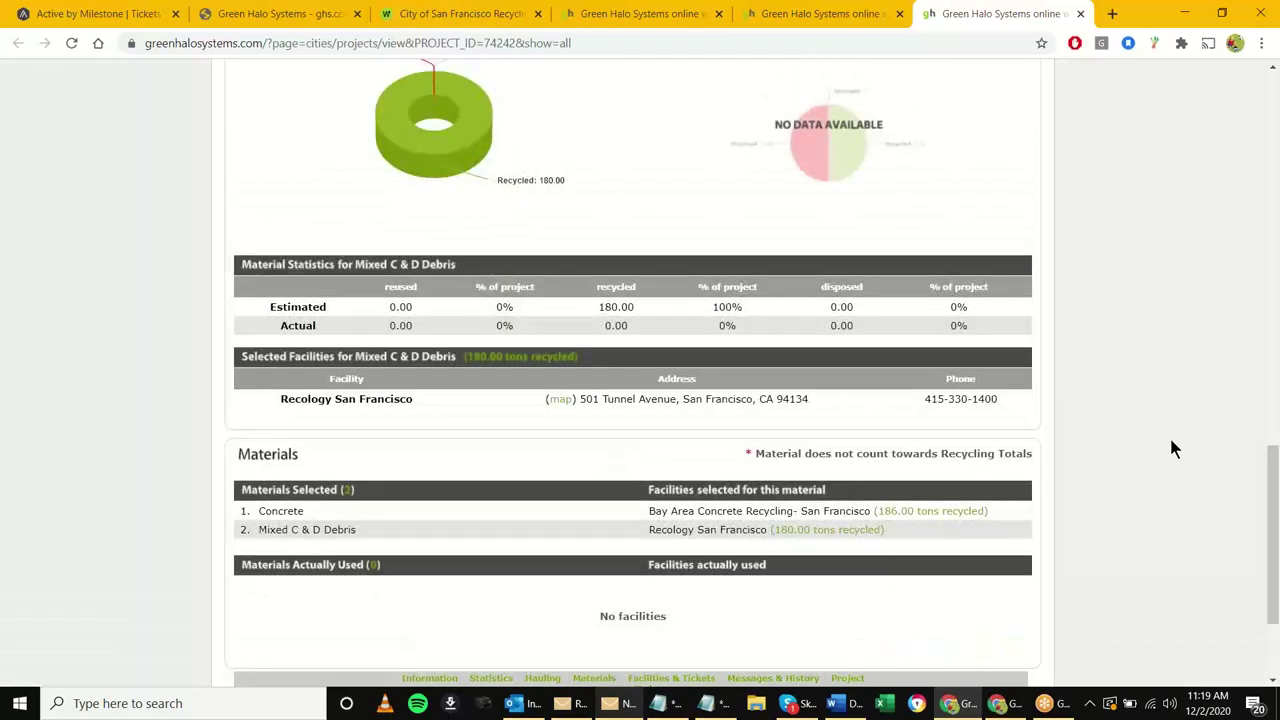
scroll(1172, 443, up, 12)
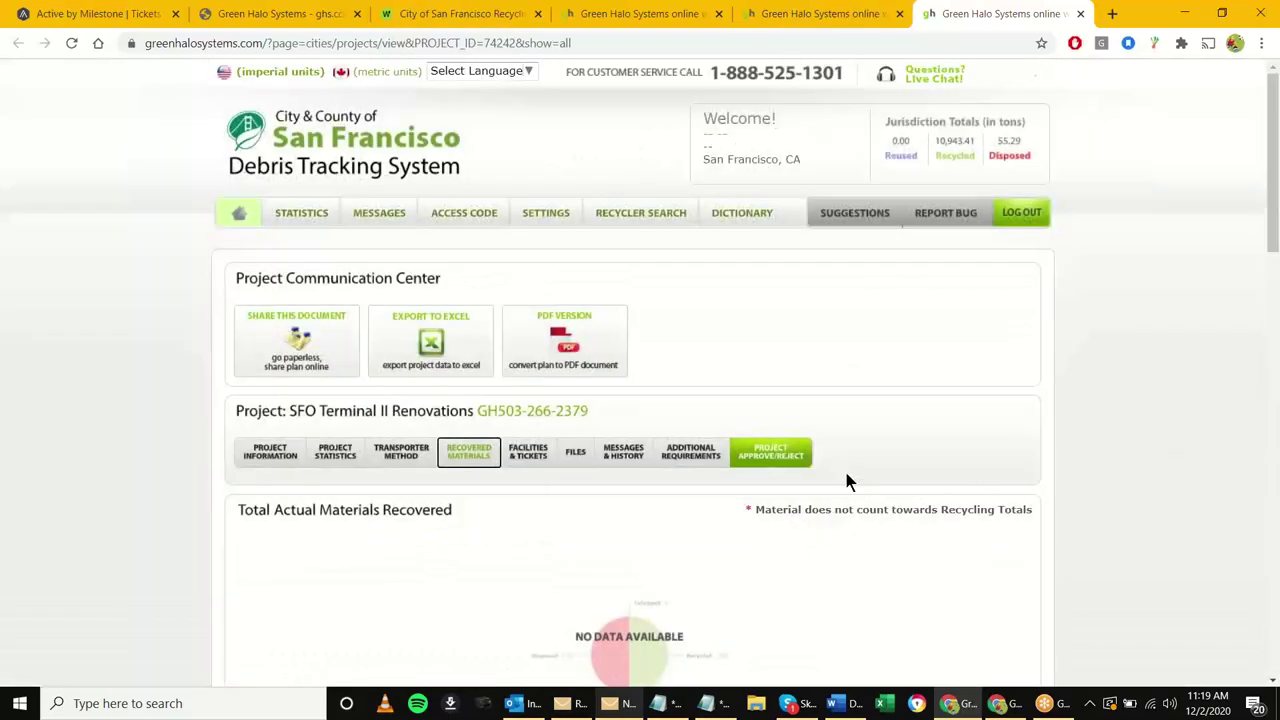
Approve the SFO Terminal II Renovations plan, briefly checking the submitted-project Outlook email.
click(762, 460)
scroll(172, 530, down, 1)
scroll(172, 530, down, 2)
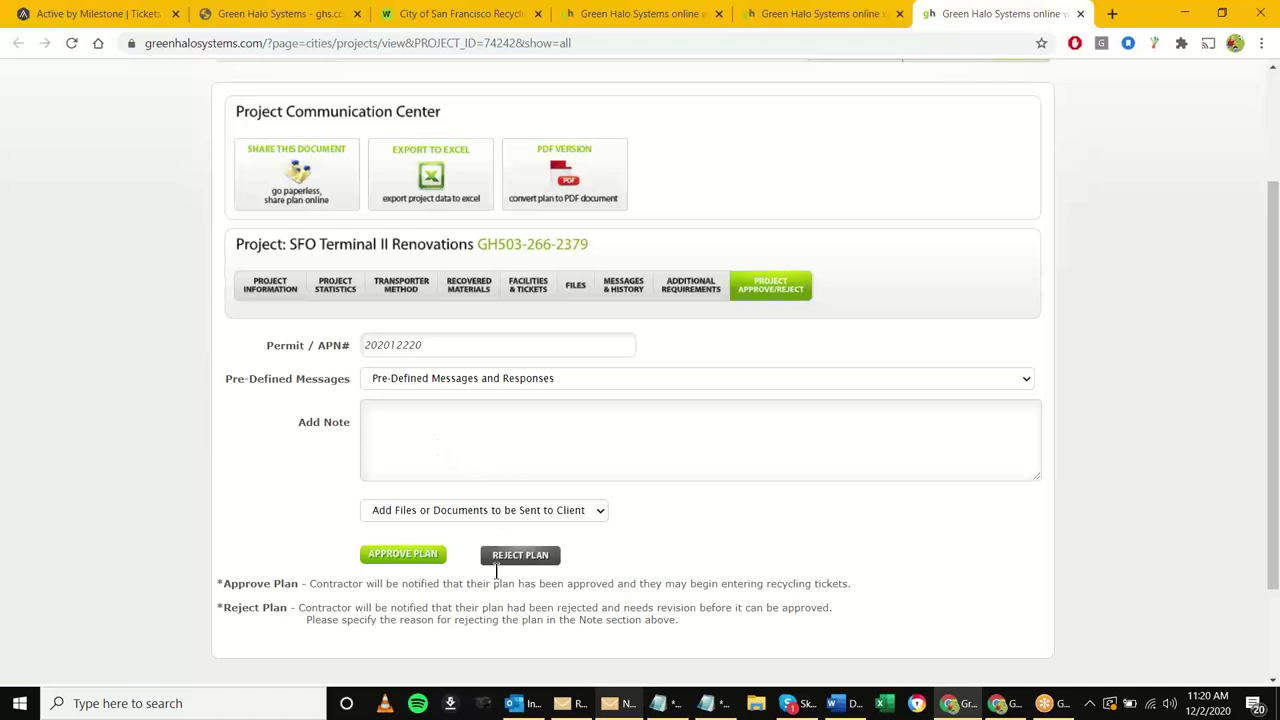
click(403, 565)
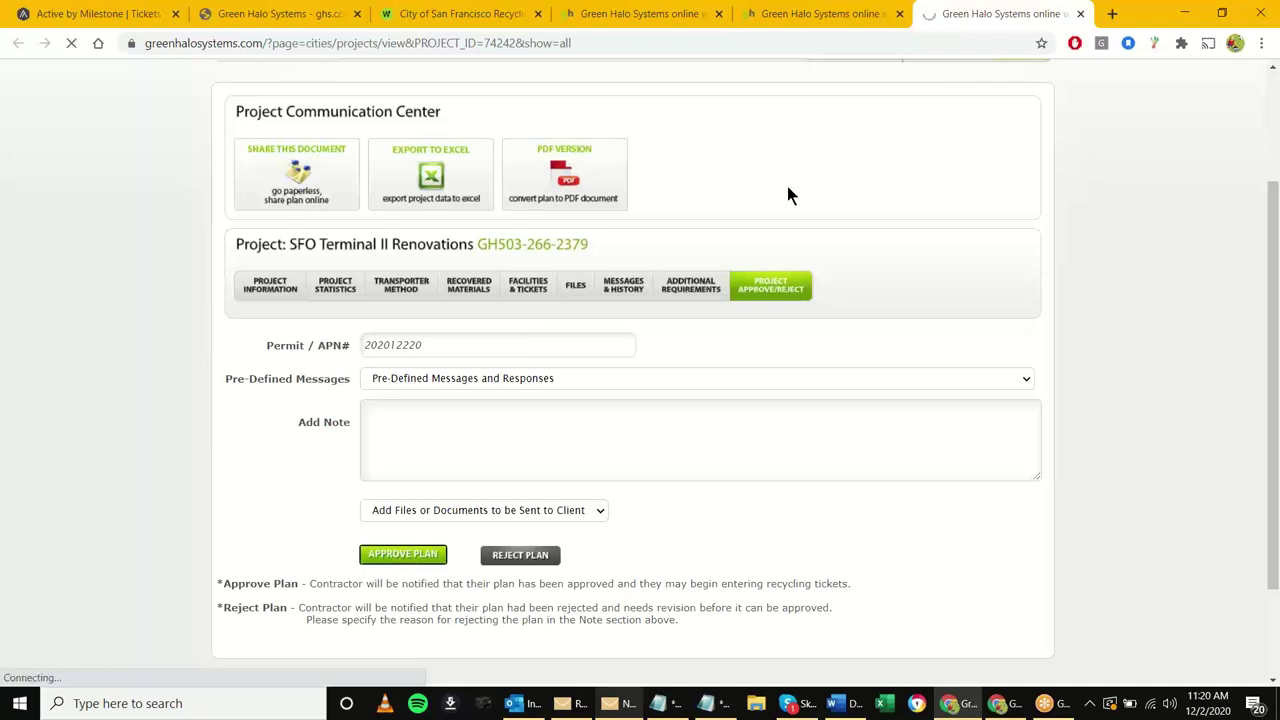
click(616, 703)
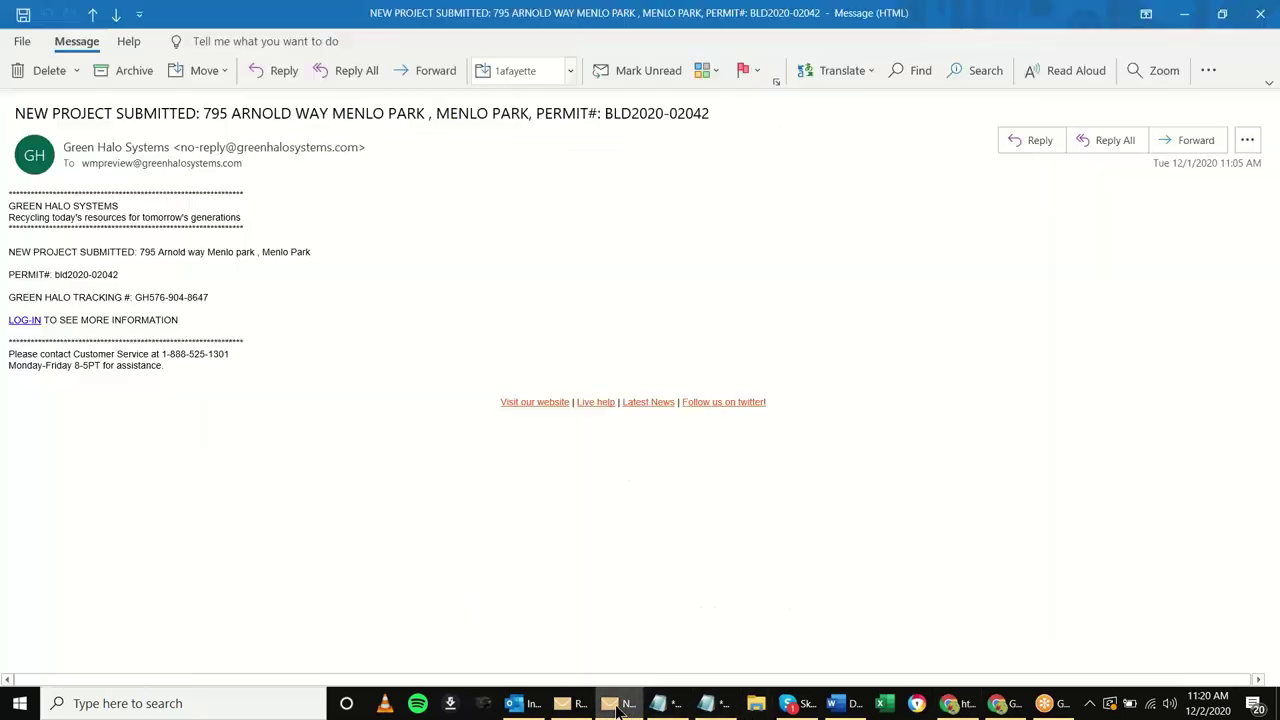
click(1258, 14)
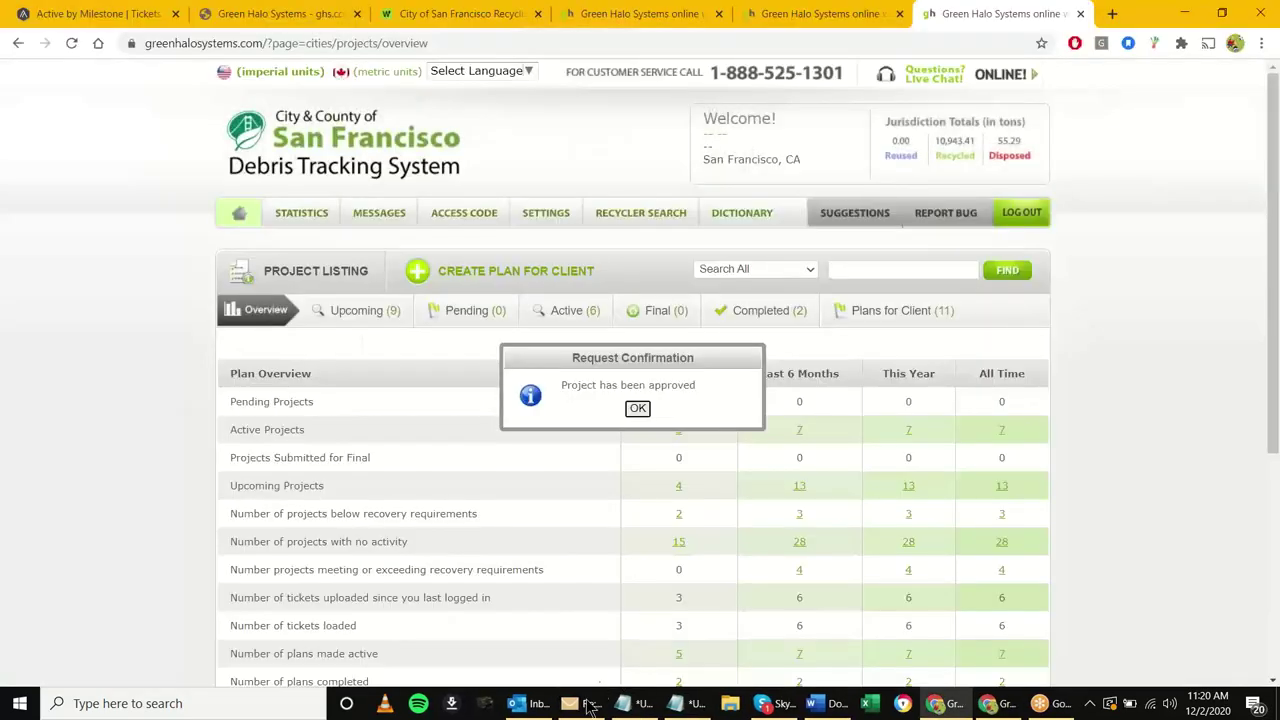
click(638, 408)
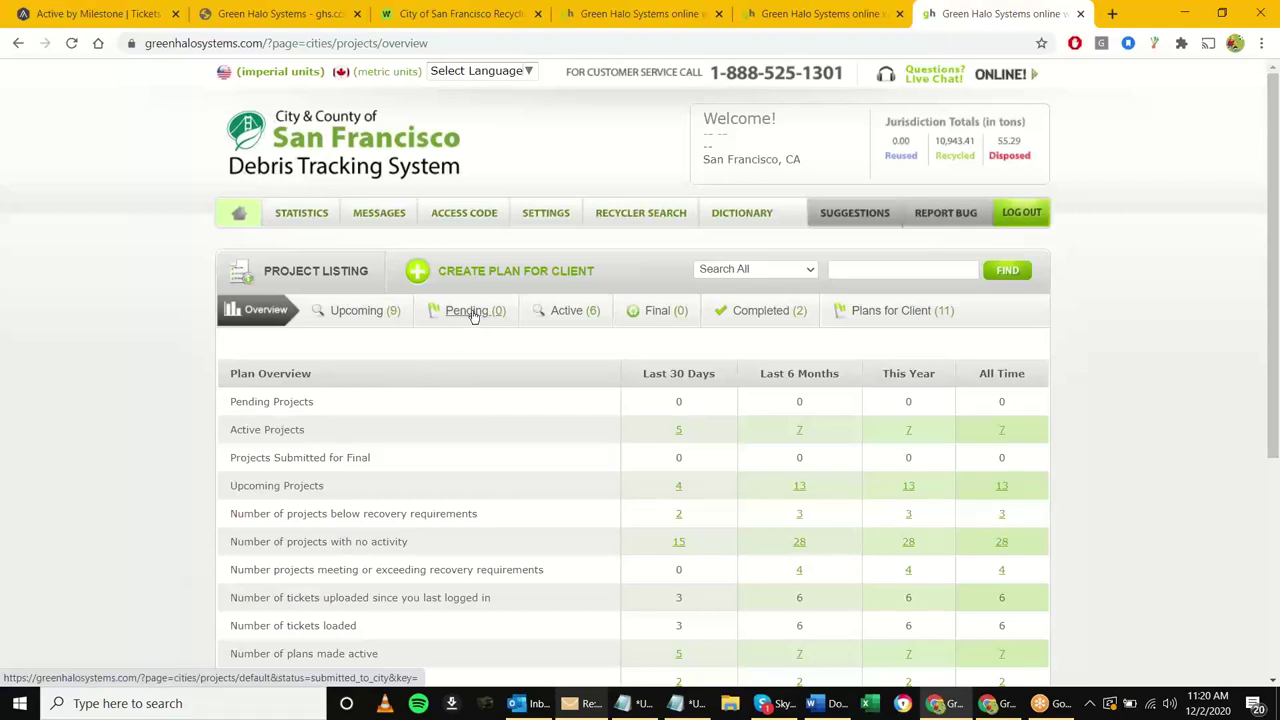
click(570, 315)
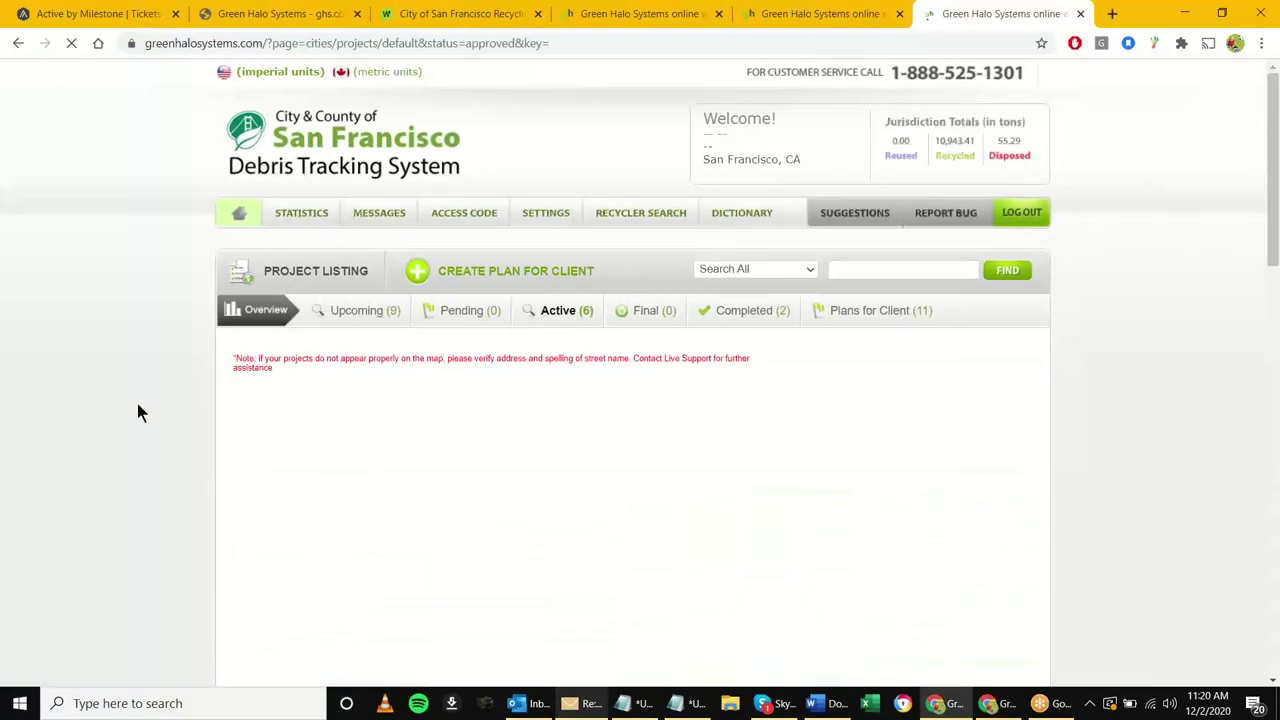
scroll(133, 411, down, 4)
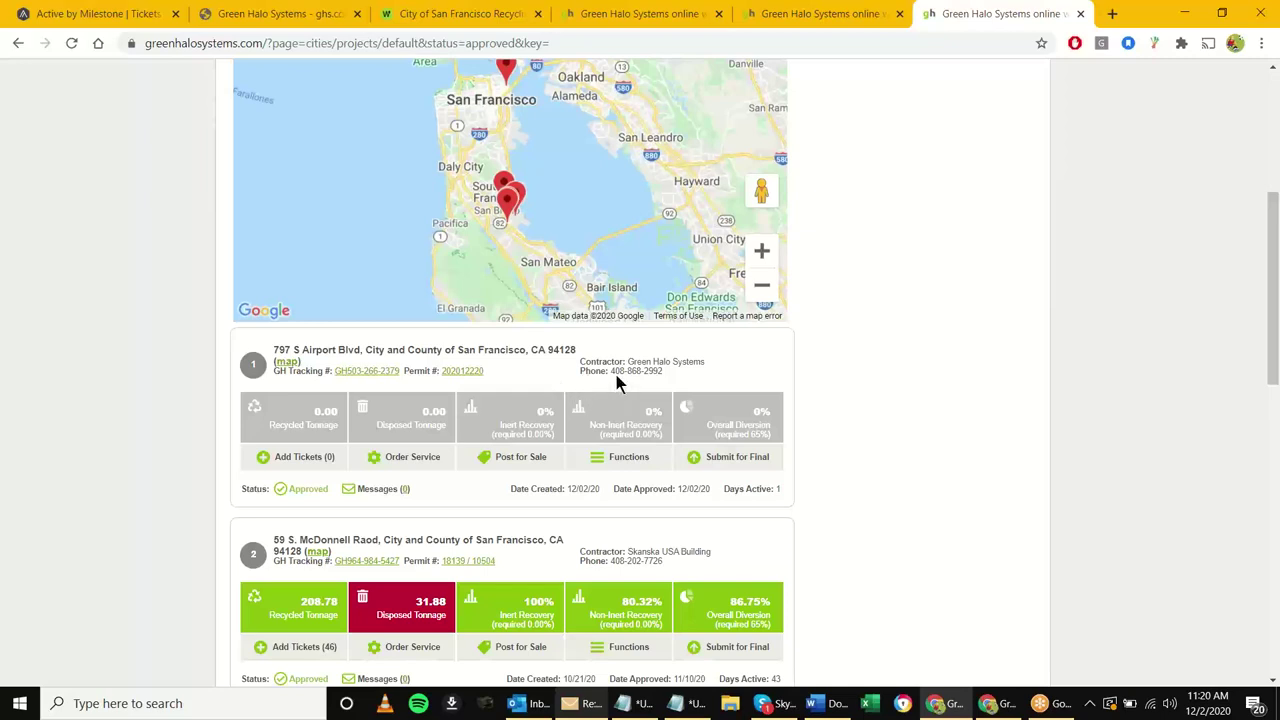
drag(580, 362, 703, 375)
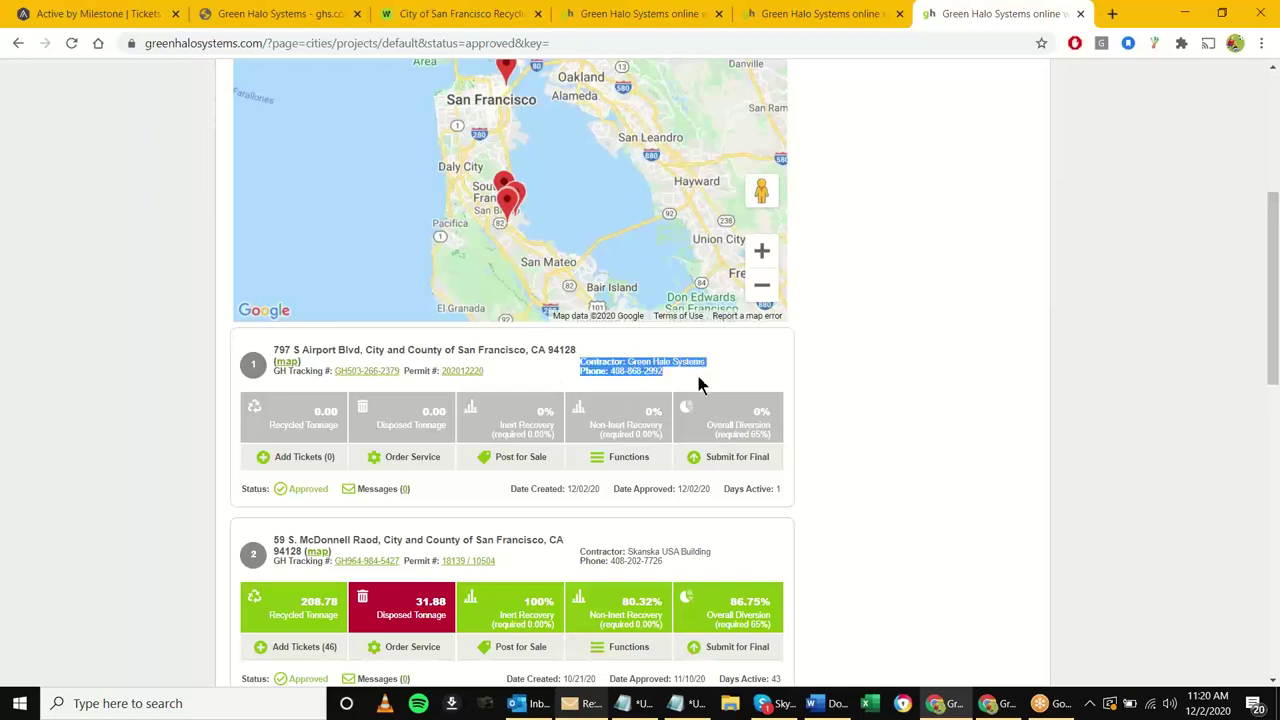
click(698, 380)
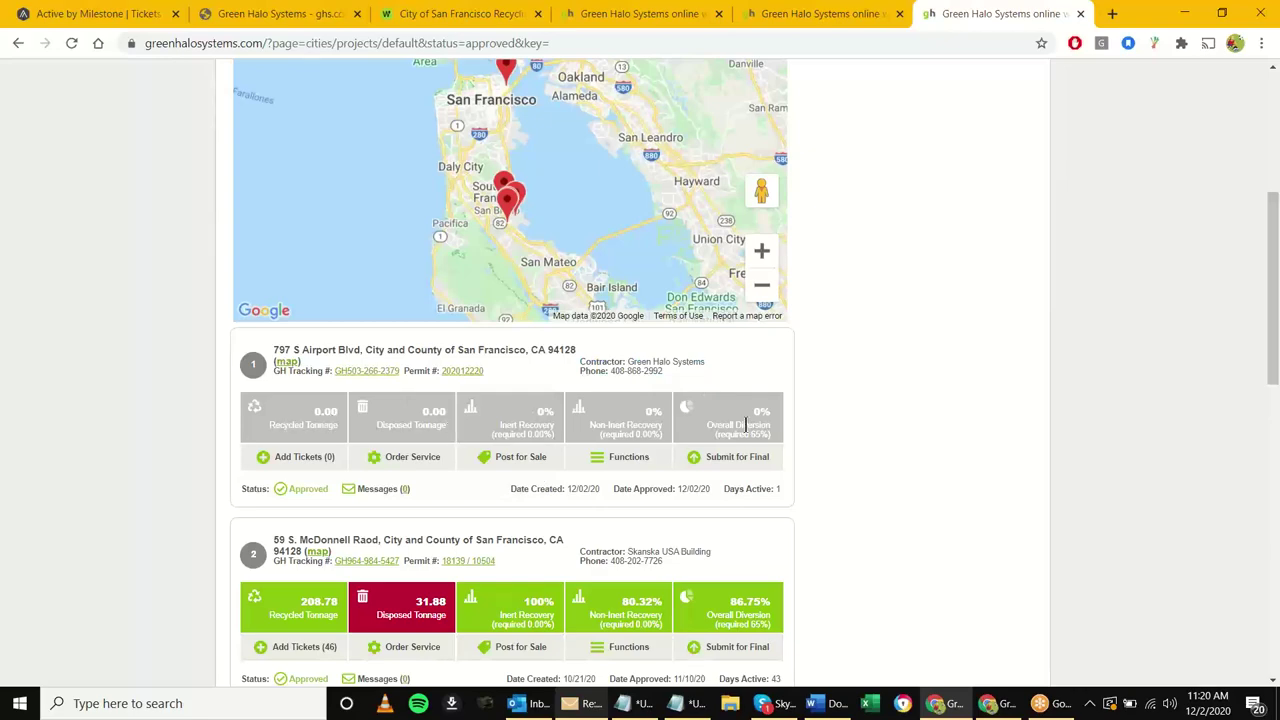
scroll(925, 421, up, 3)
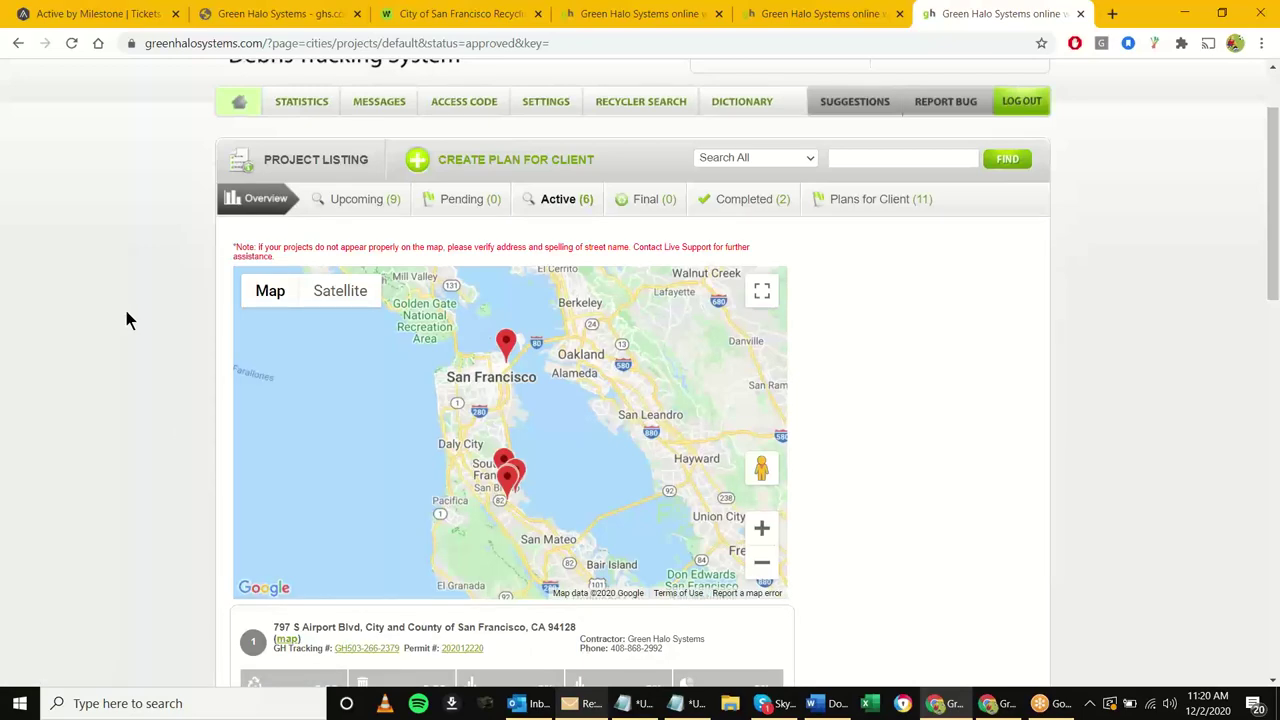
scroll(185, 465, down, 2)
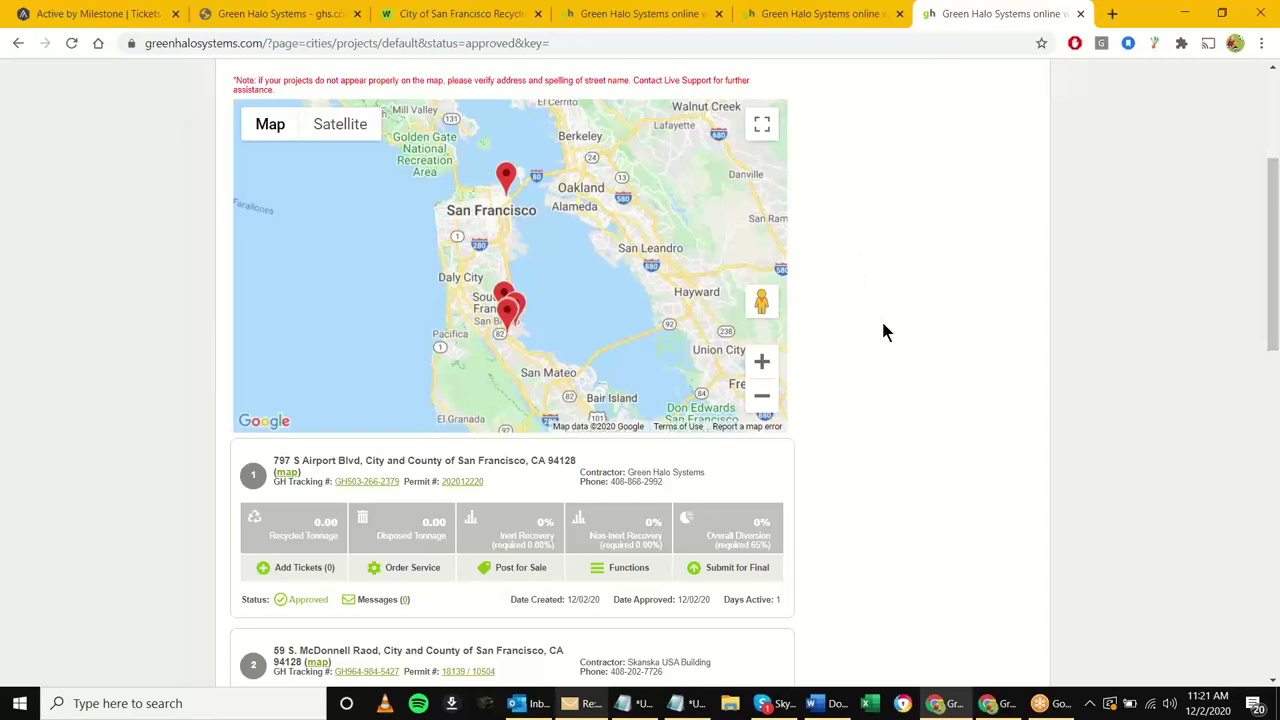
click(995, 703)
From the contractor home page, open Add Tickets (0) on approved project 1, SFO Terminal II Renovations.
click(815, 374)
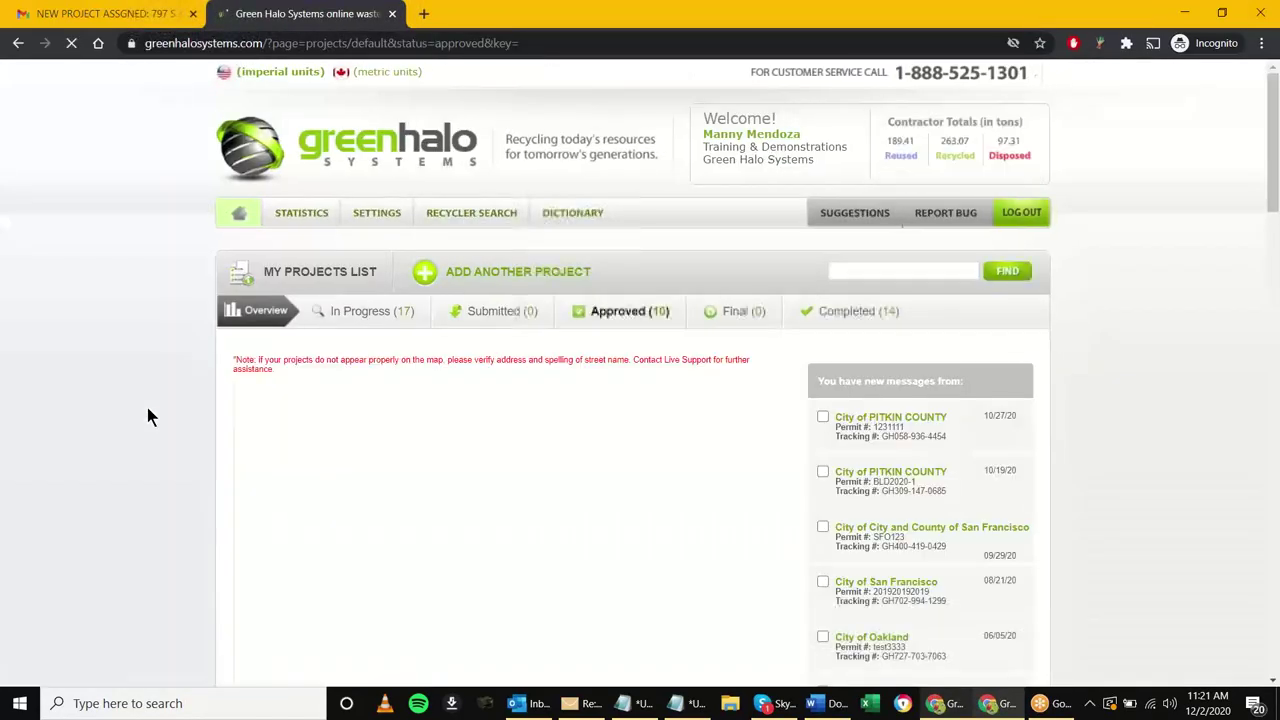
scroll(150, 410, down, 1)
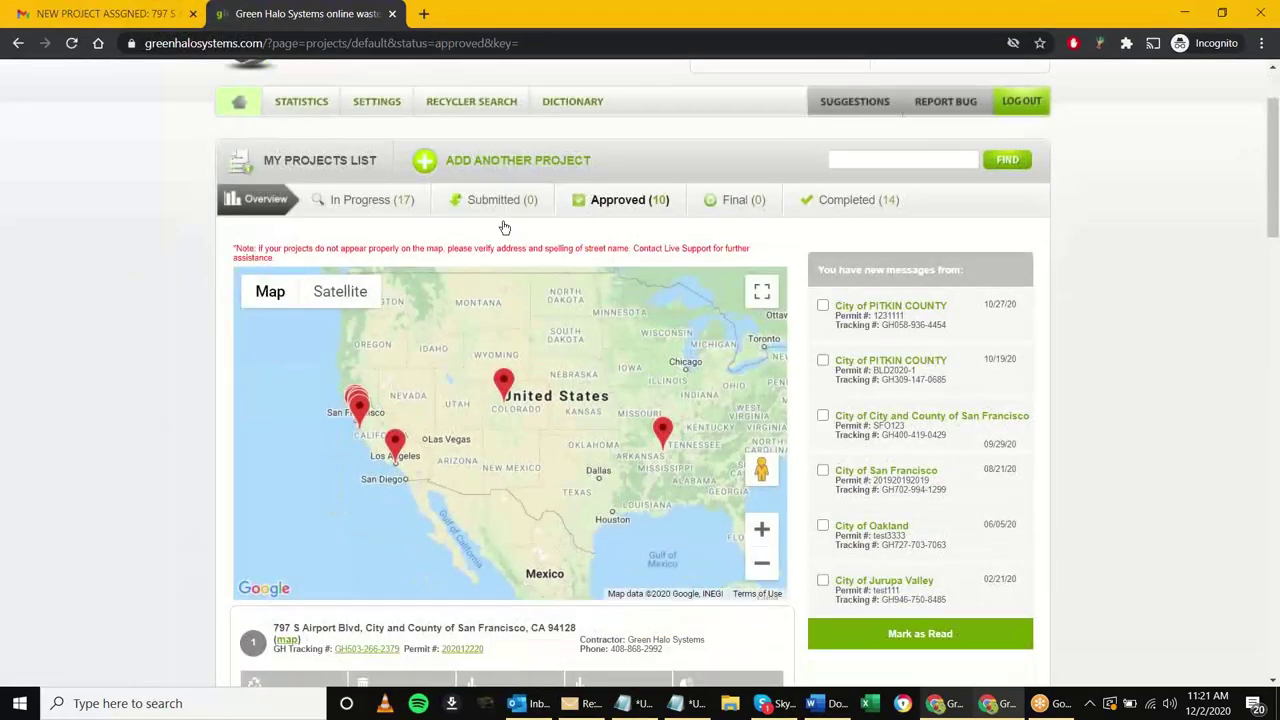
scroll(518, 228, up, 1)
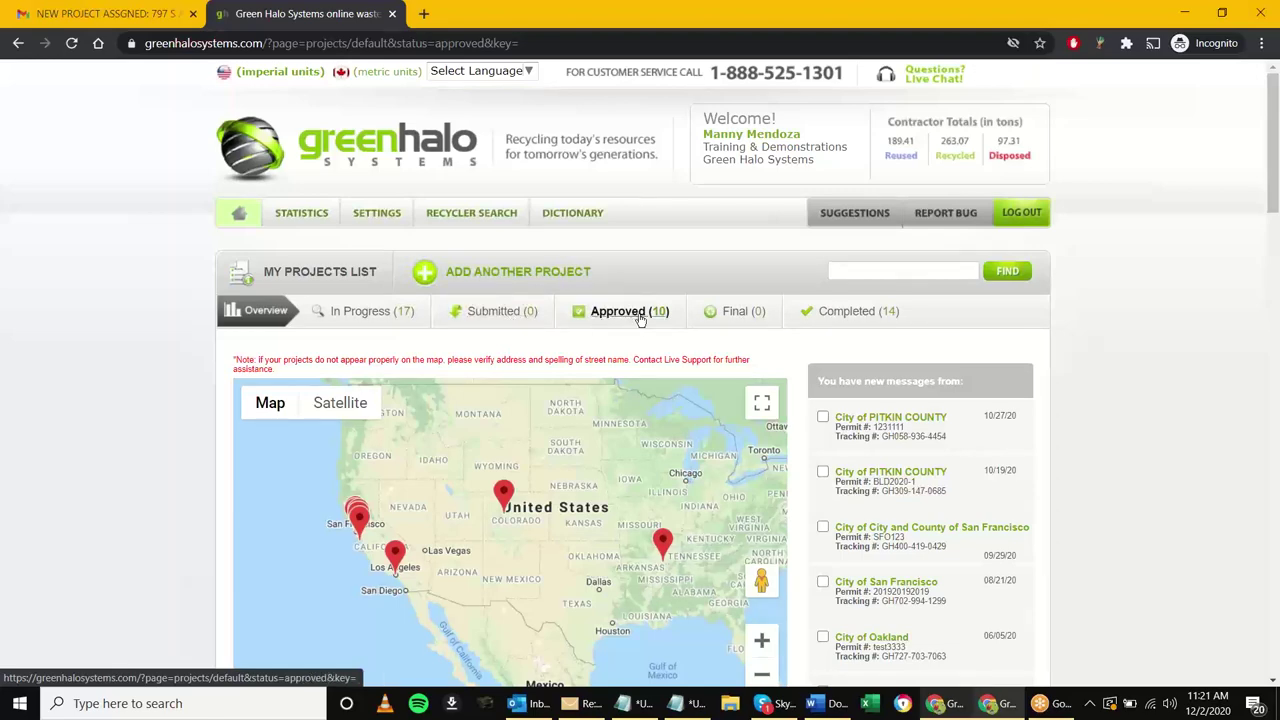
scroll(113, 420, down, 3)
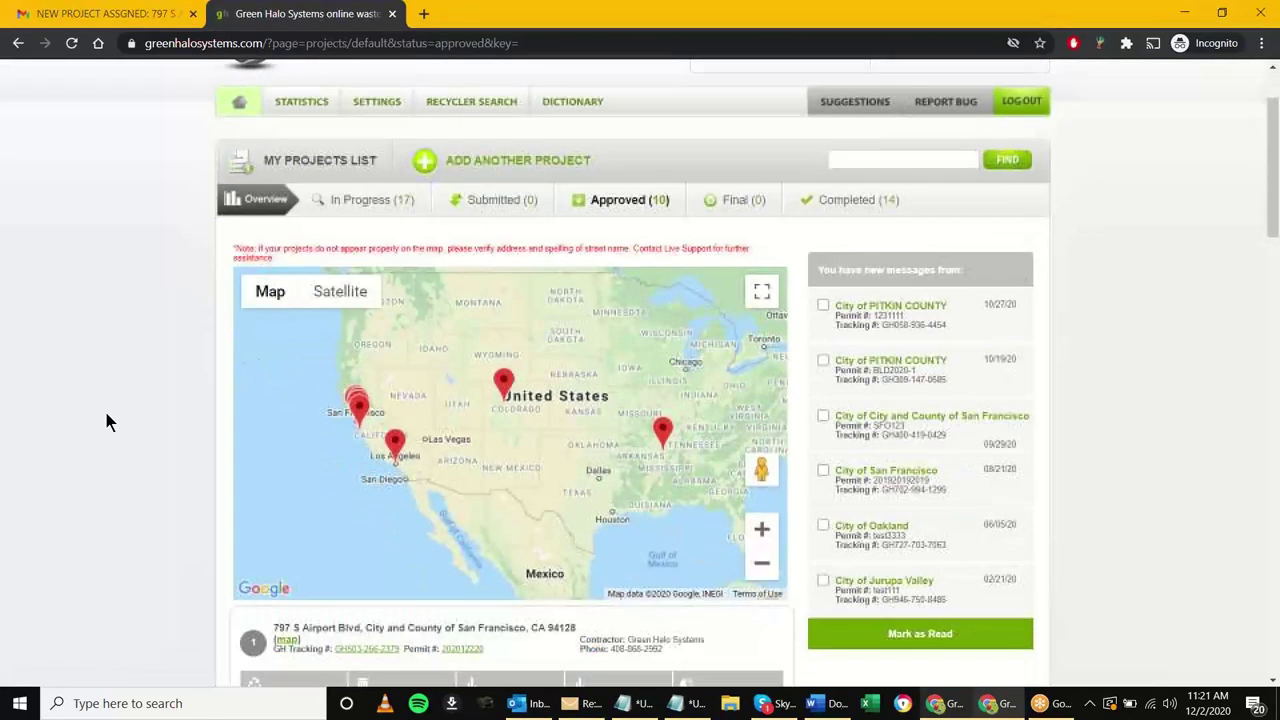
scroll(166, 410, down, 2)
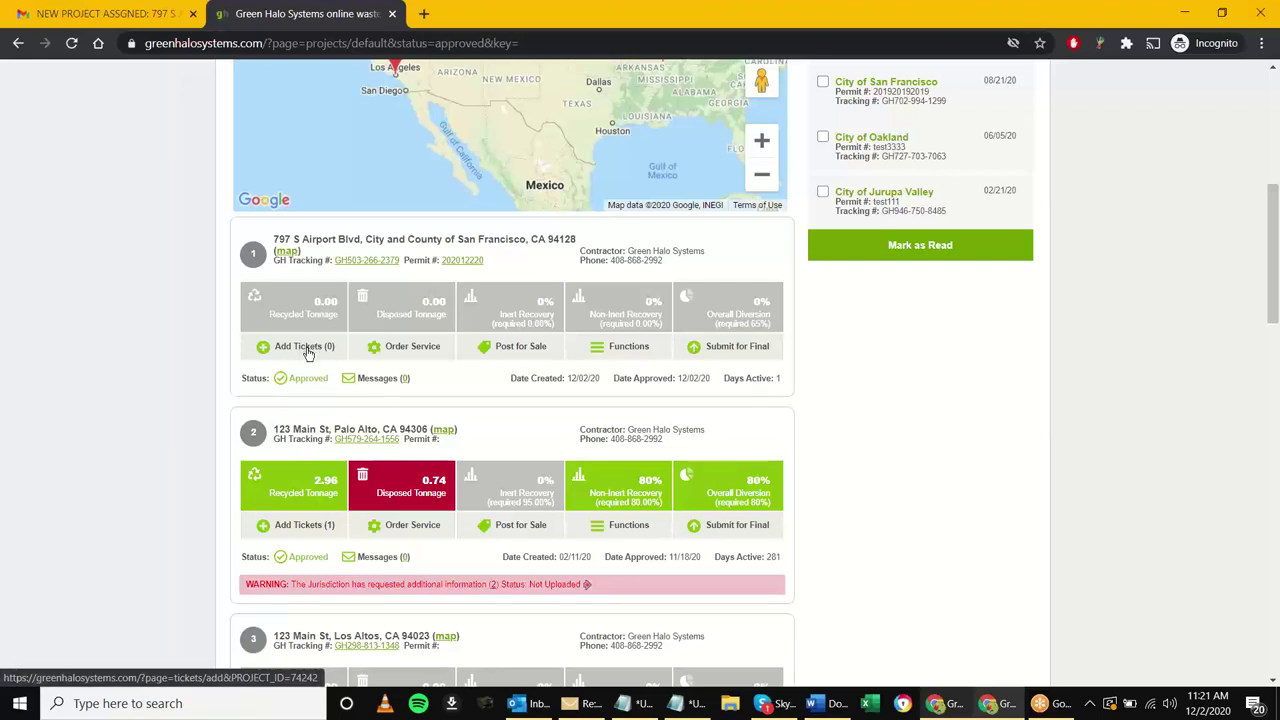
click(306, 350)
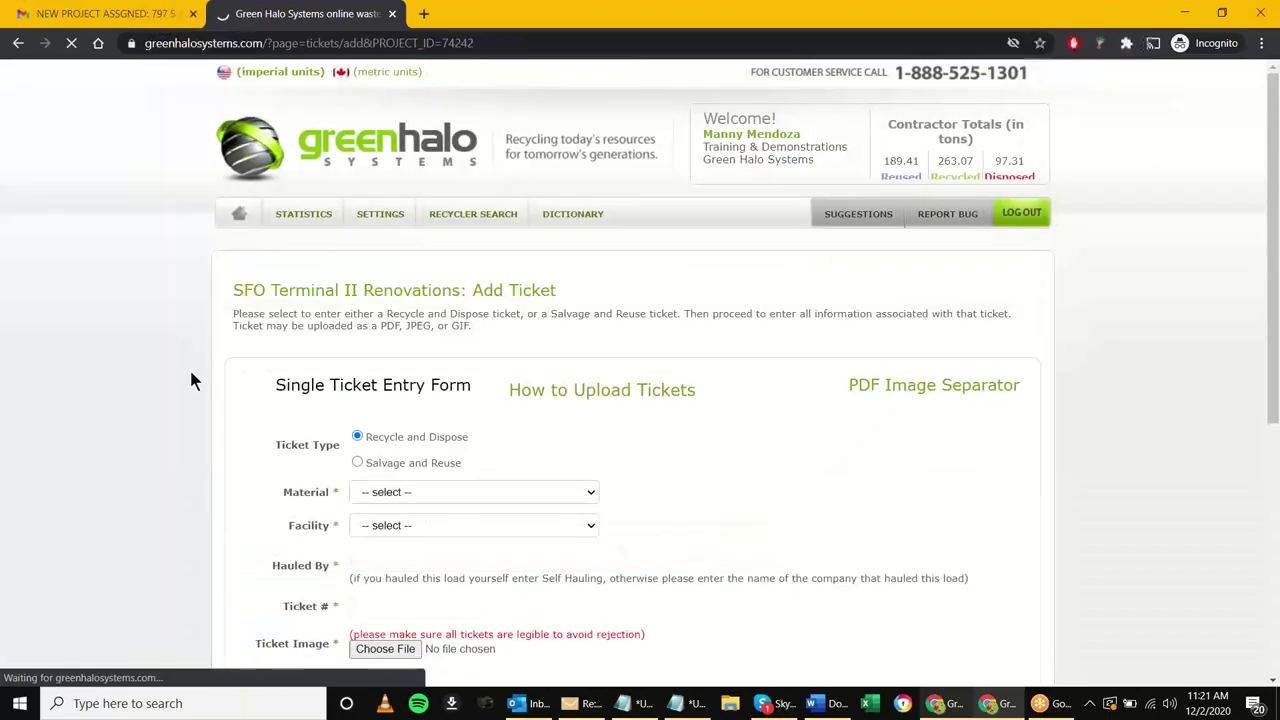
Enter Mixed C & D Debris at Recology San Francisco, hauled by A-1, ticket # 999888777.
scroll(157, 420, down, 2)
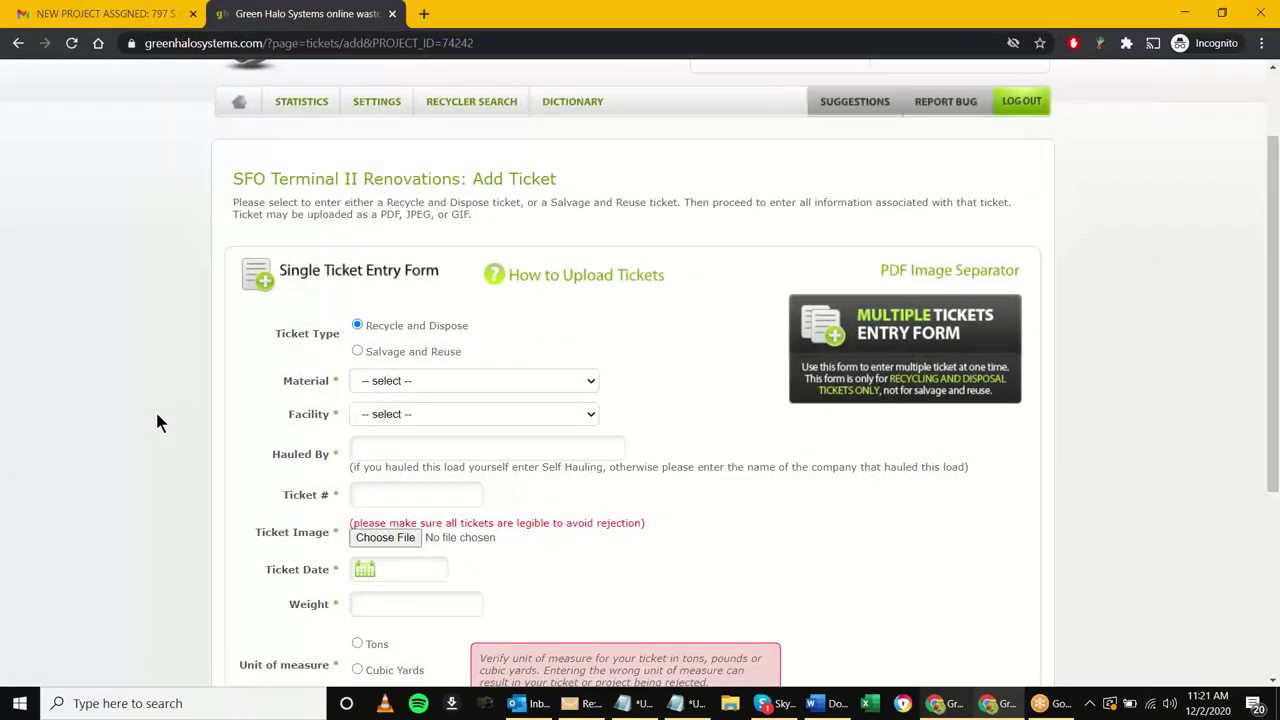
scroll(210, 432, down, 1)
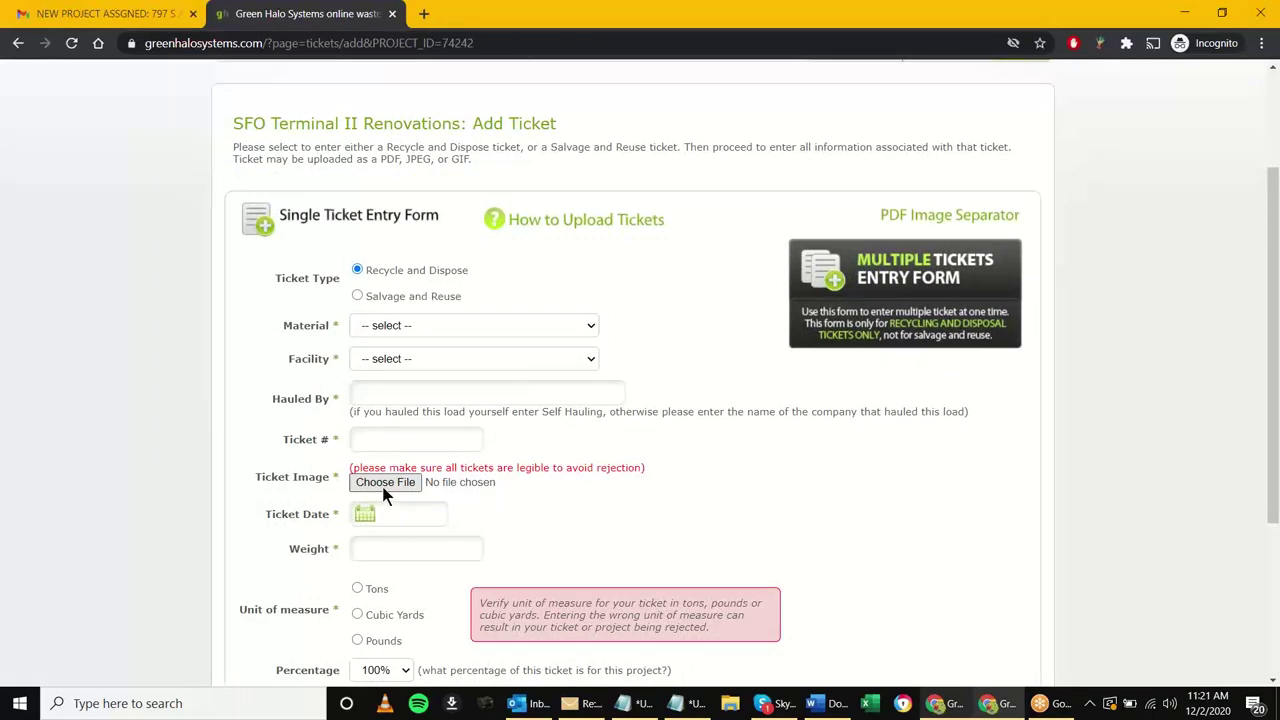
scroll(383, 490, down, 2)
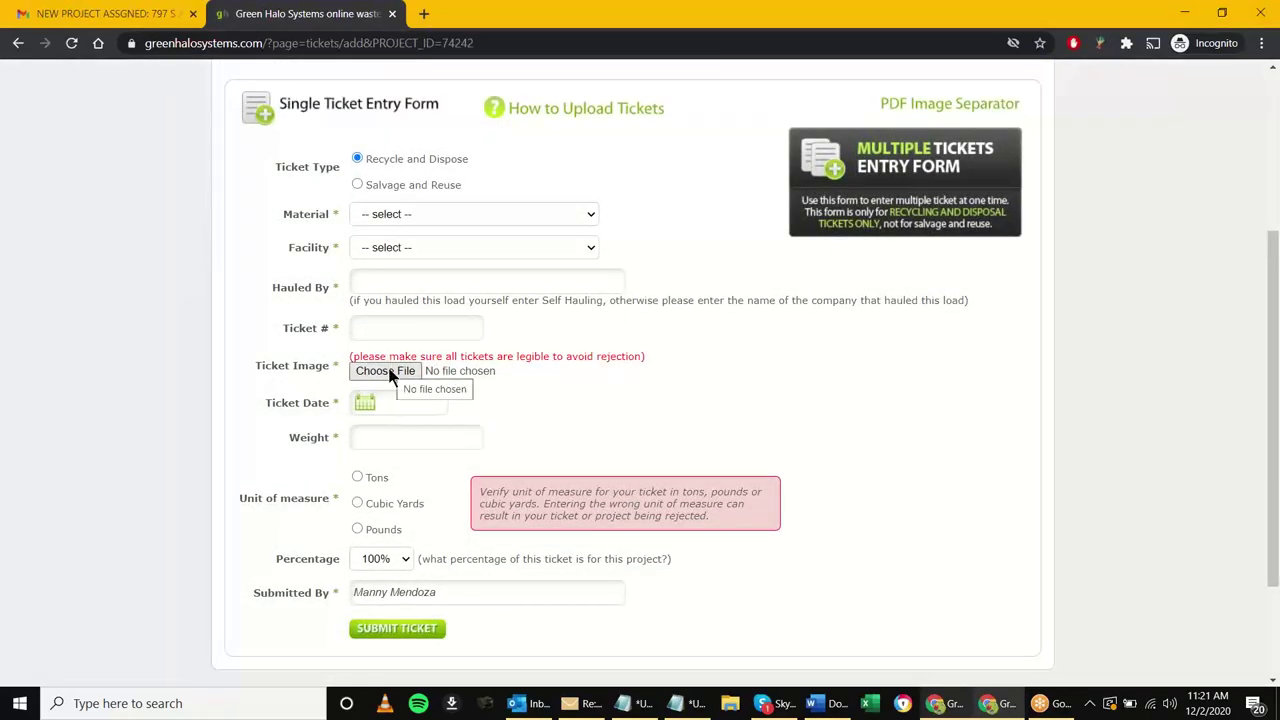
click(423, 214)
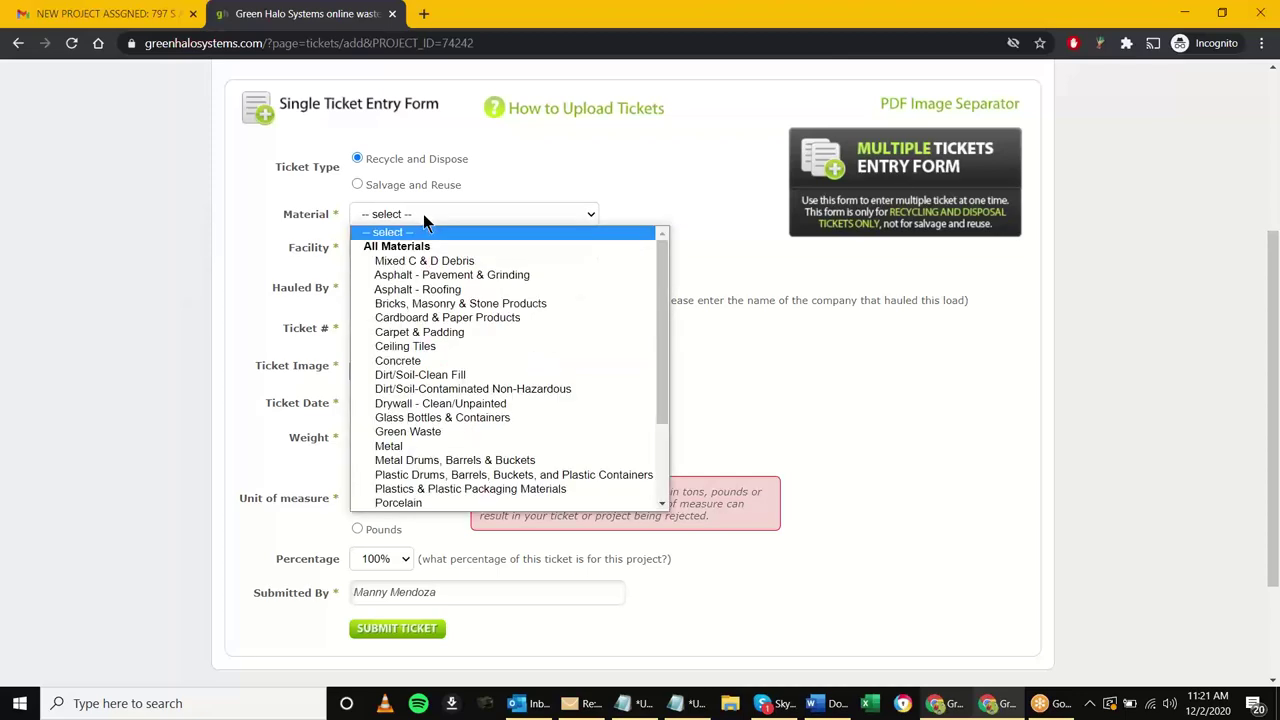
click(432, 261)
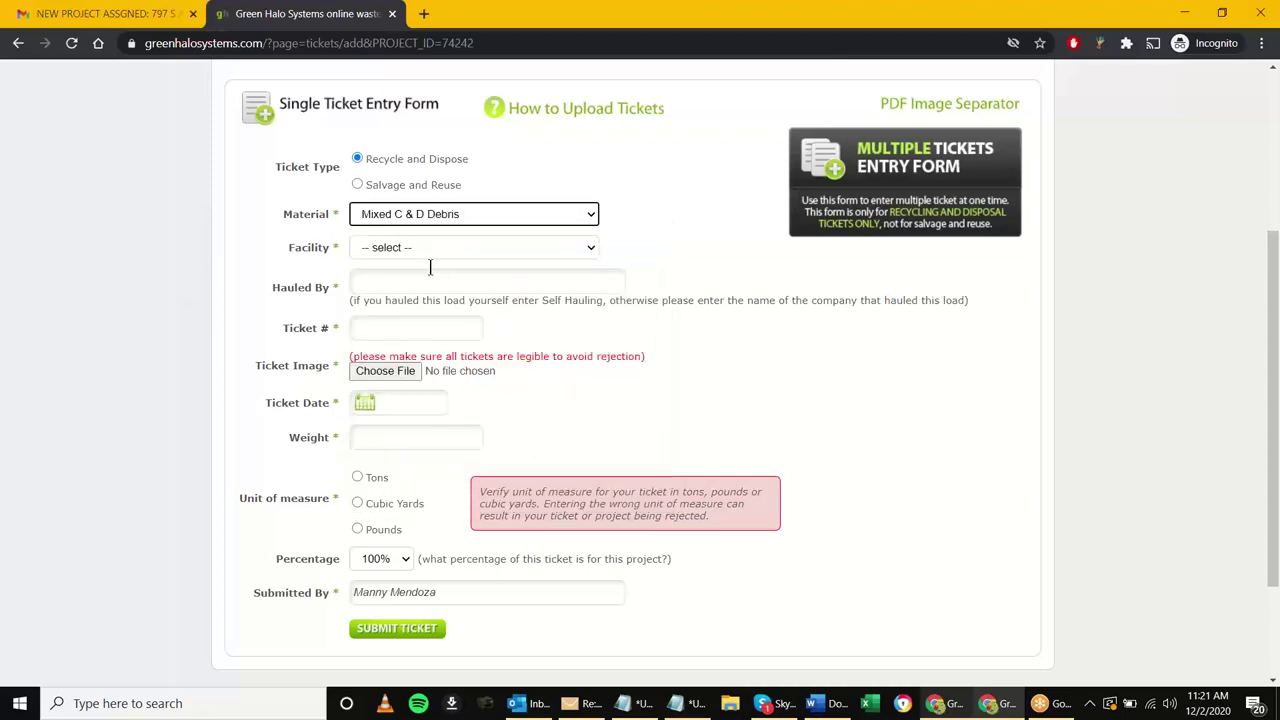
click(446, 252)
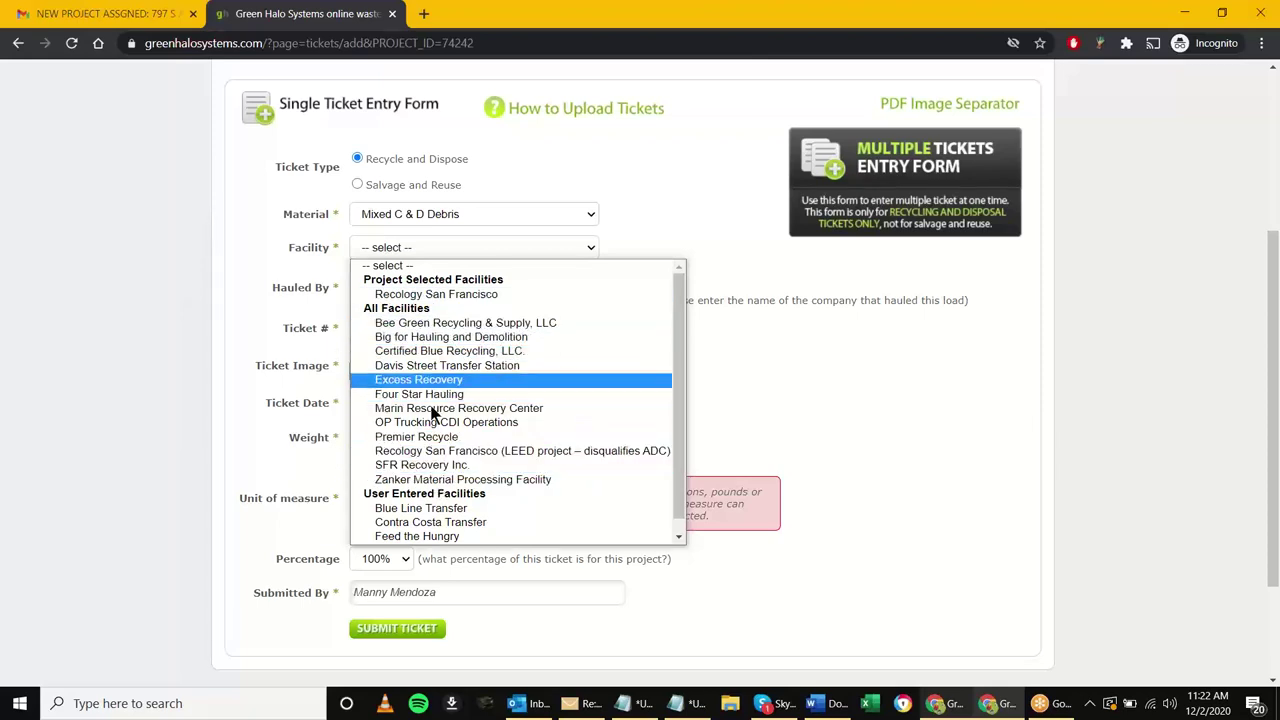
click(441, 296)
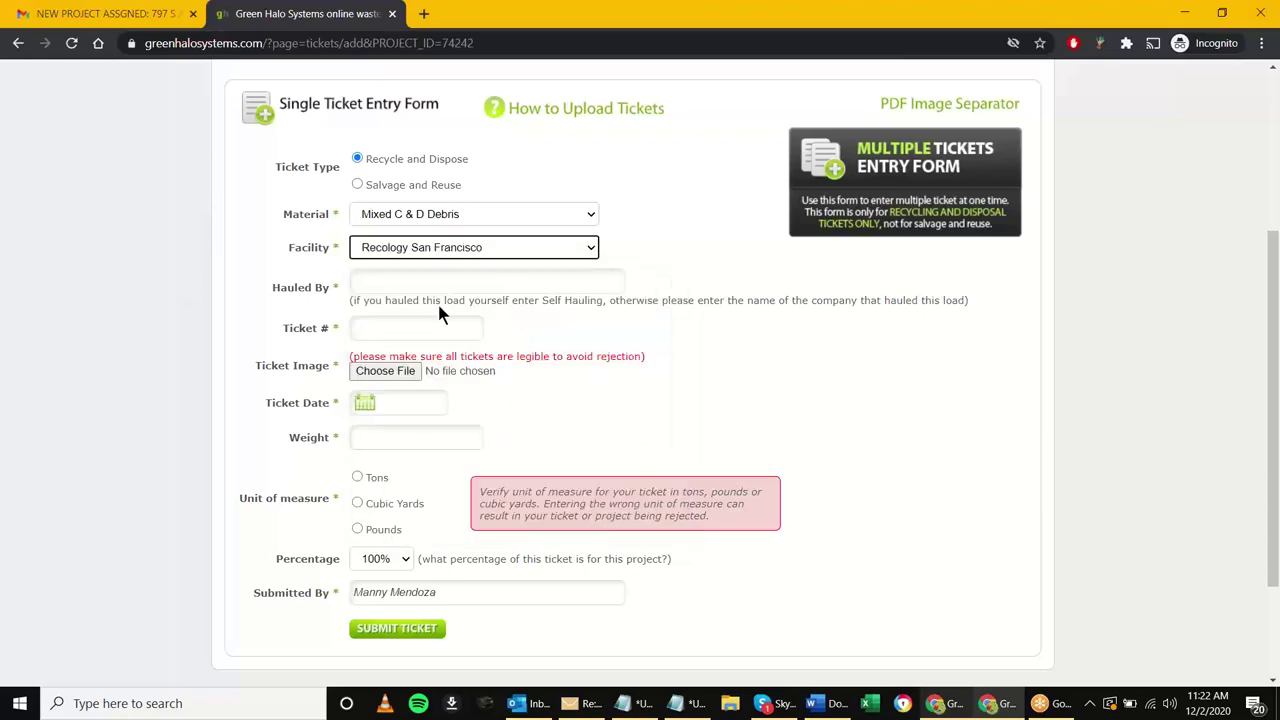
click(148, 327)
click(383, 291)
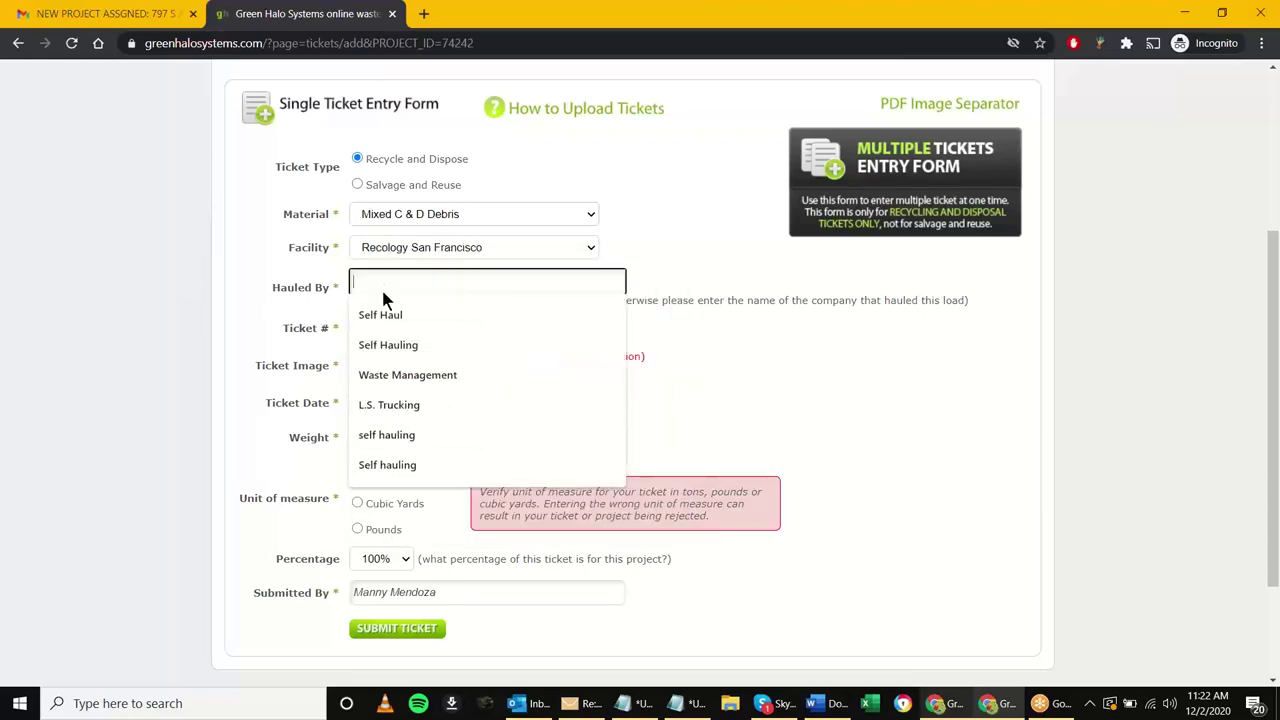
text(A-1 Planet Products)
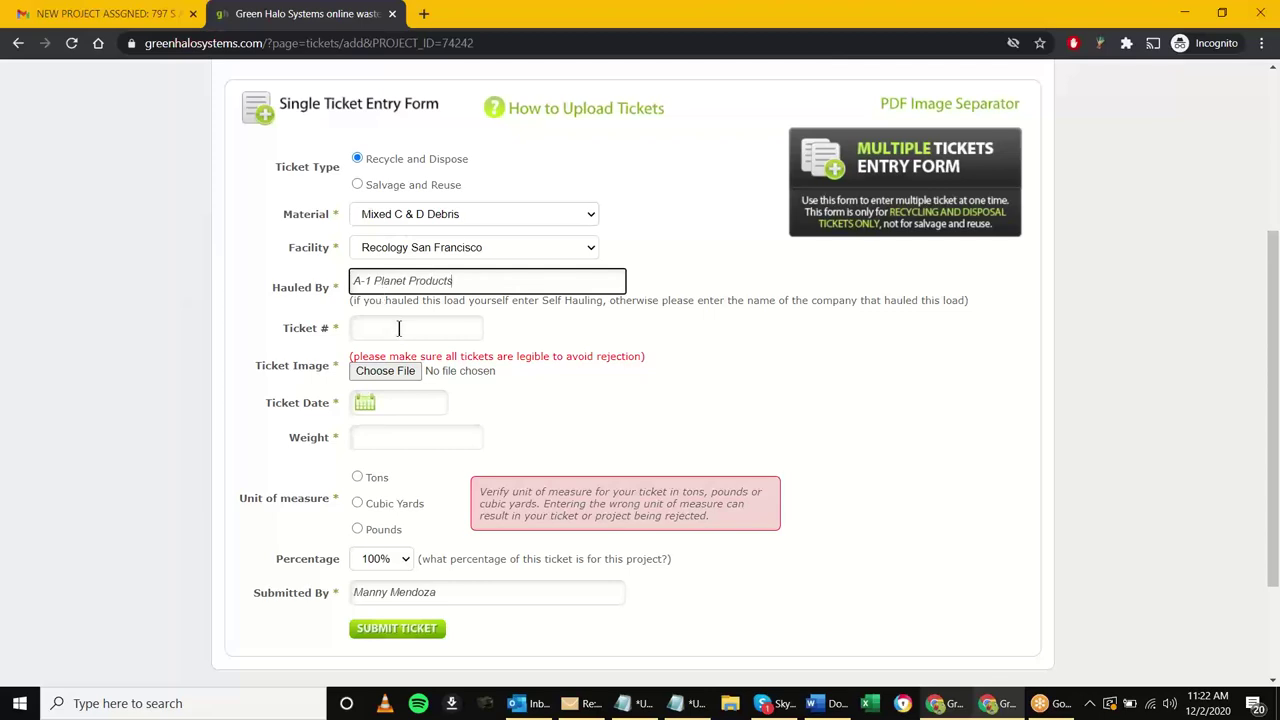
click(398, 328)
text(999888777)
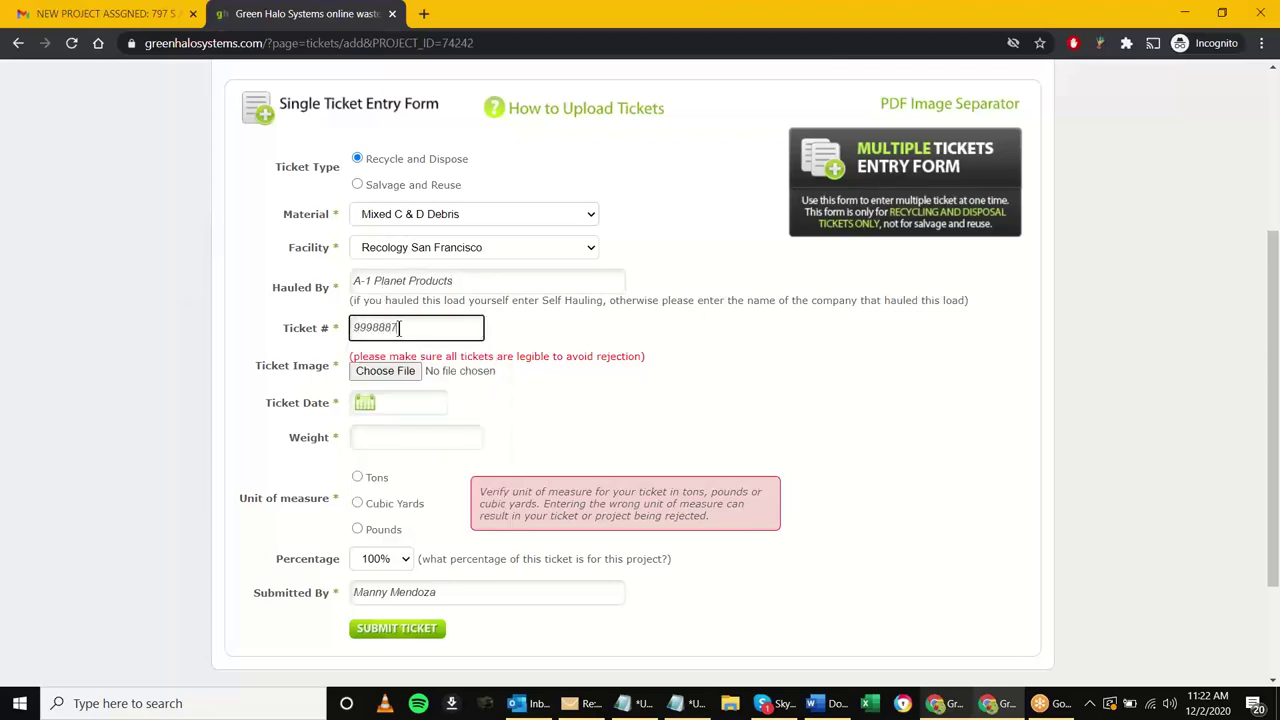
Attach 20201125_065046_resized.jpg, date it 2020-12-01, enter 12.78 Tons, and submit the ticket.
click(387, 372)
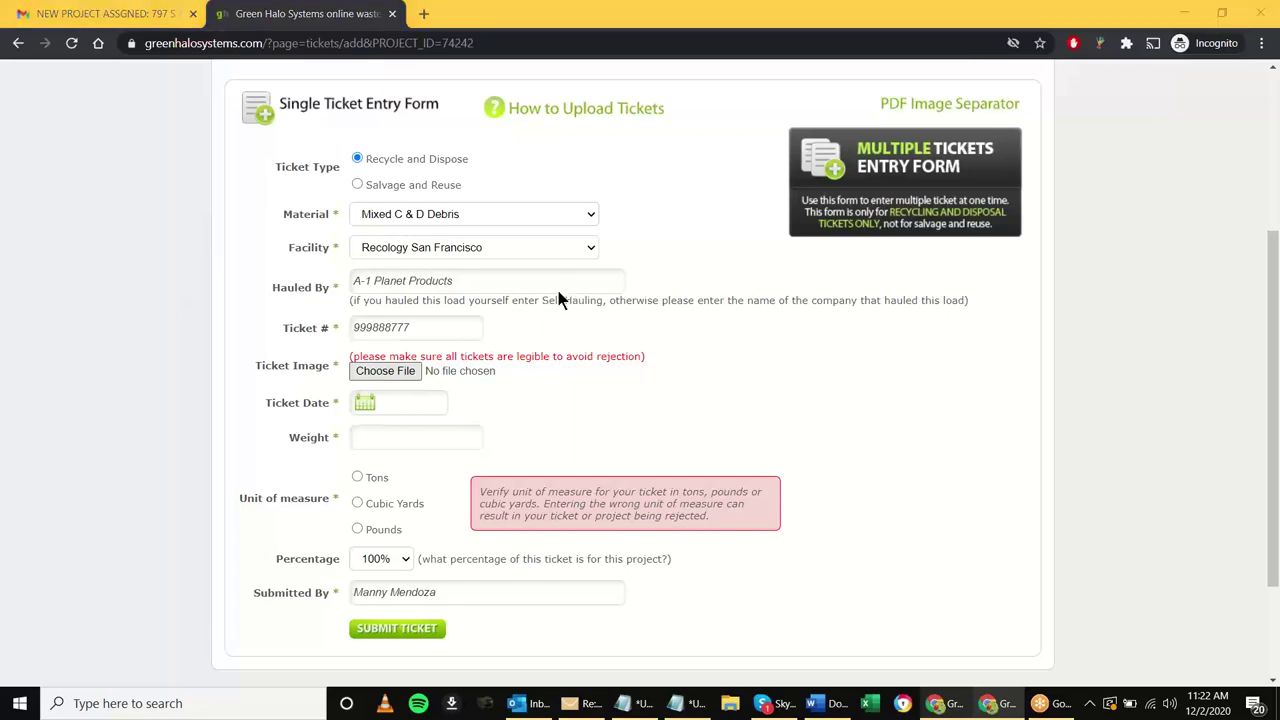
scroll(900, 220, down, 10)
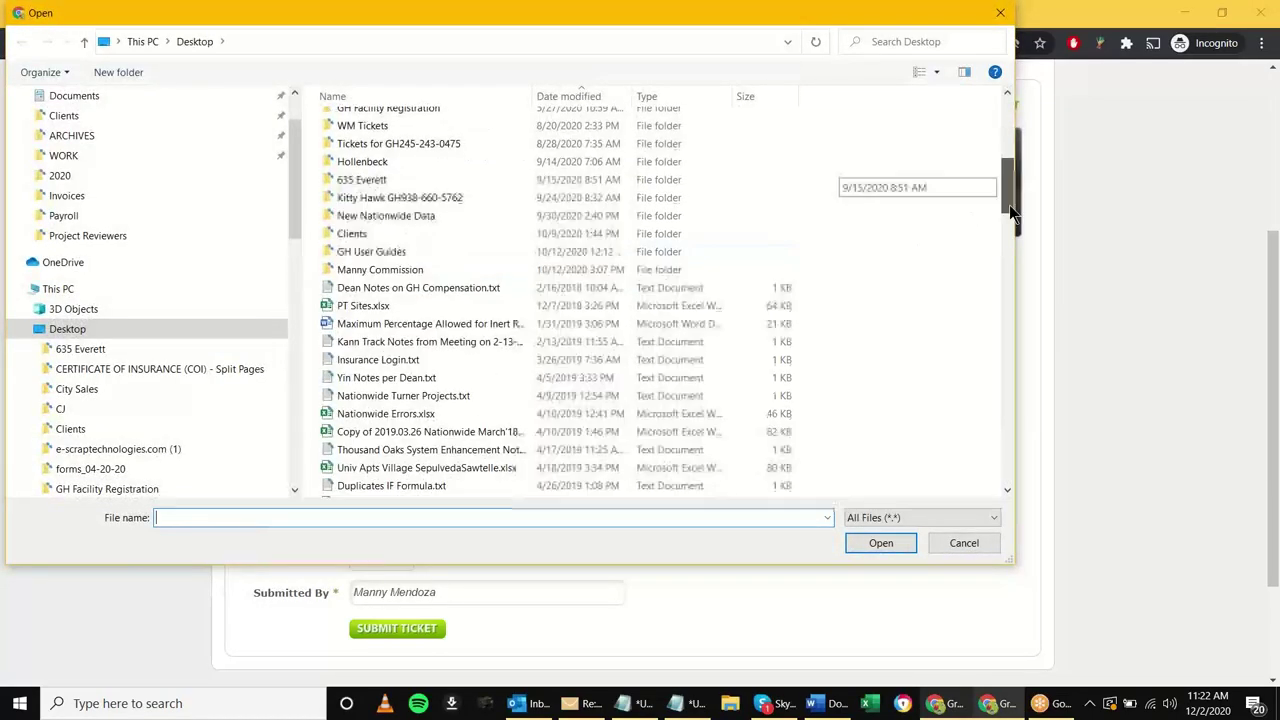
drag(1009, 205, 1010, 477)
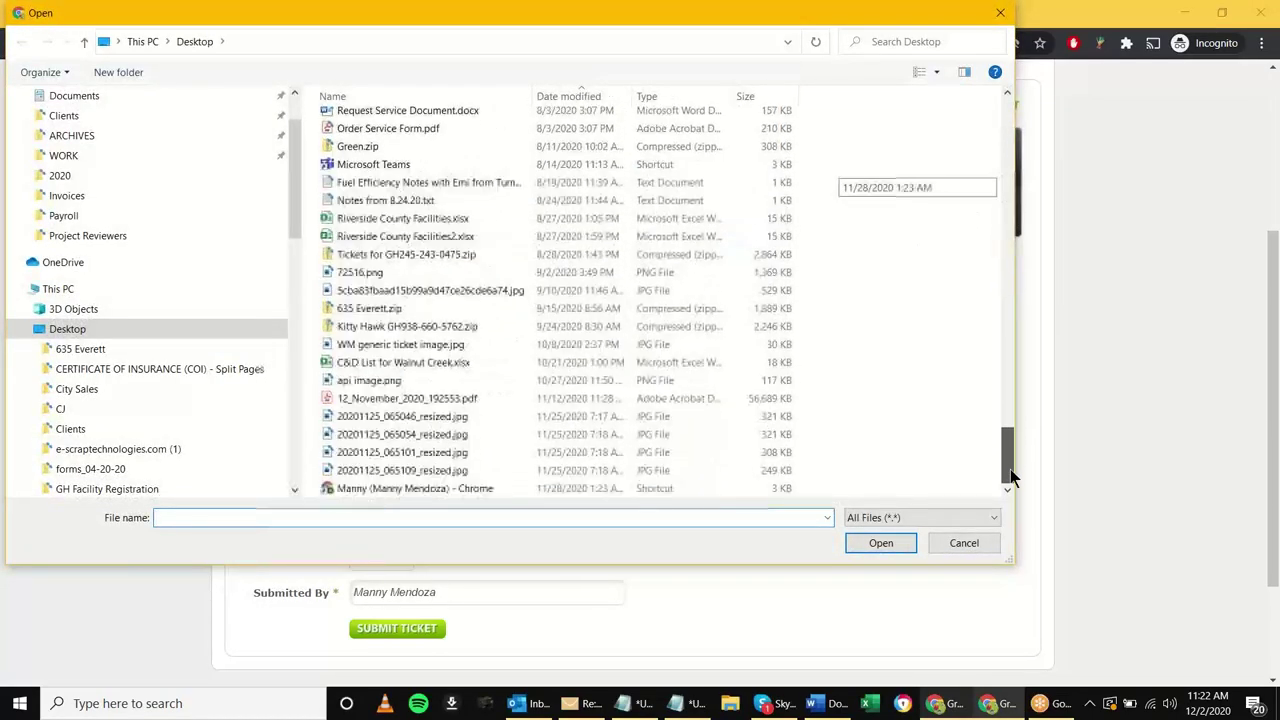
double_click(395, 418)
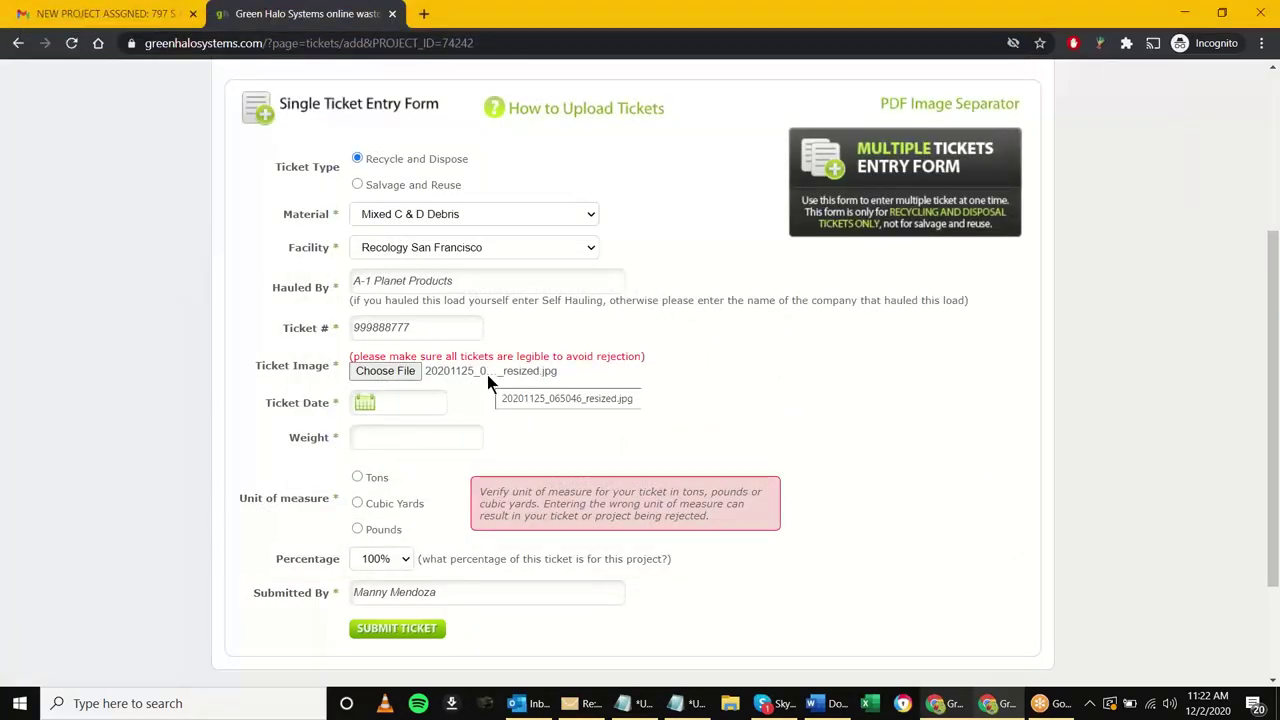
click(399, 405)
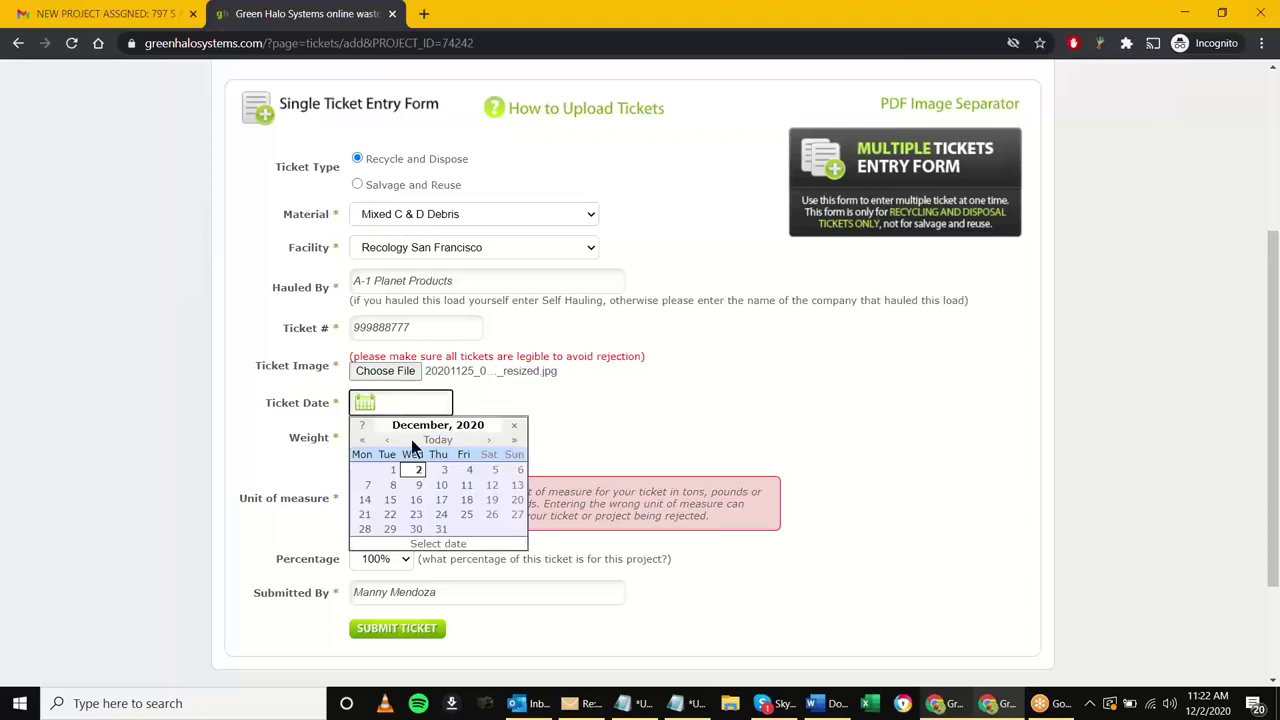
click(390, 471)
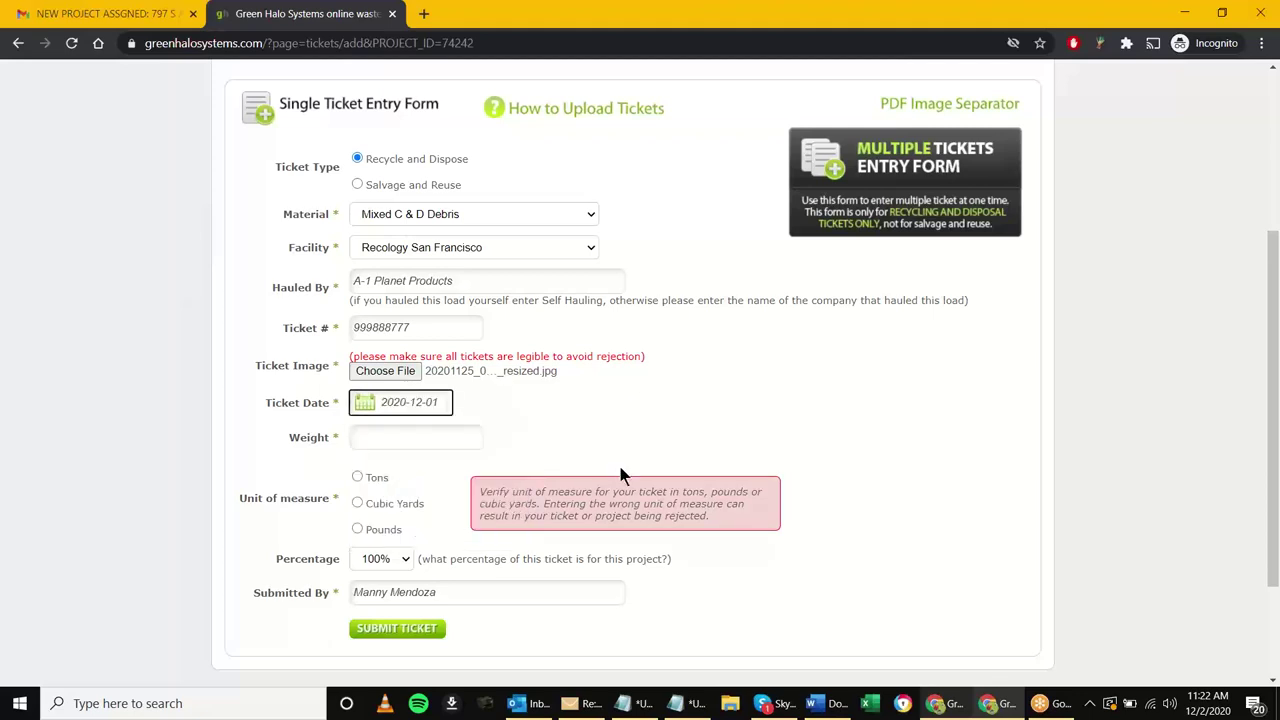
click(426, 443)
text(12.78)
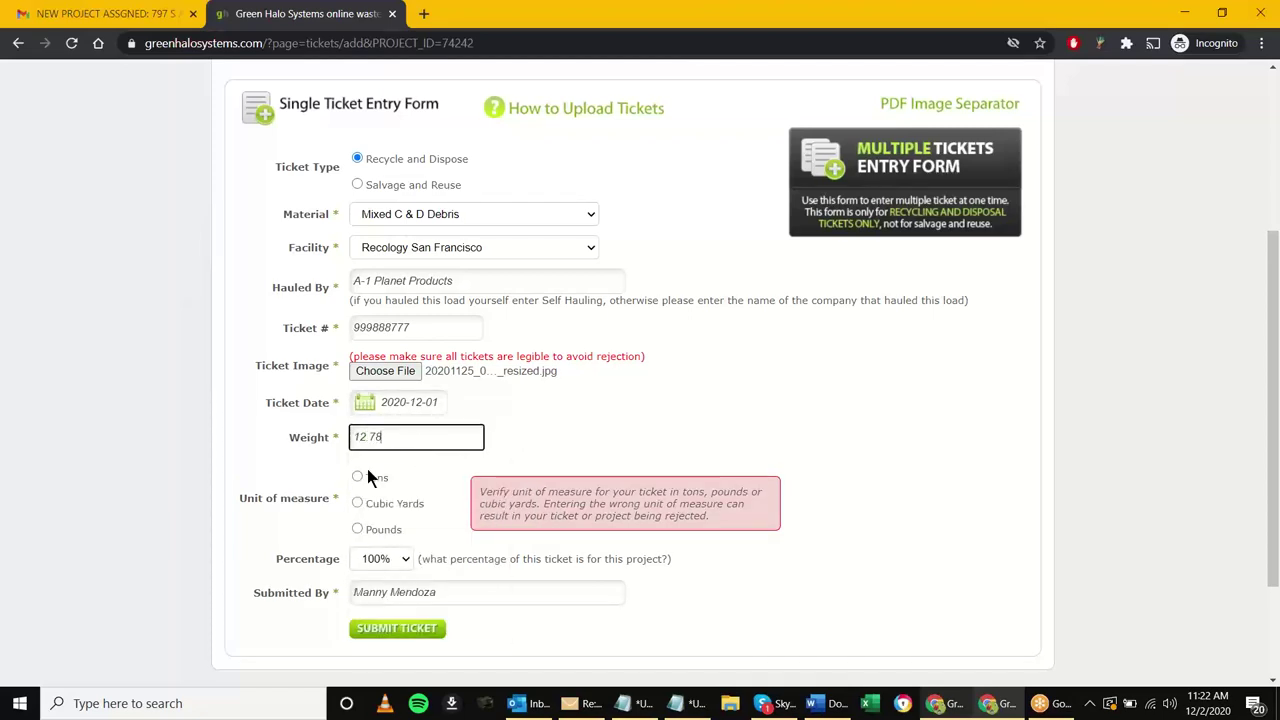
click(357, 477)
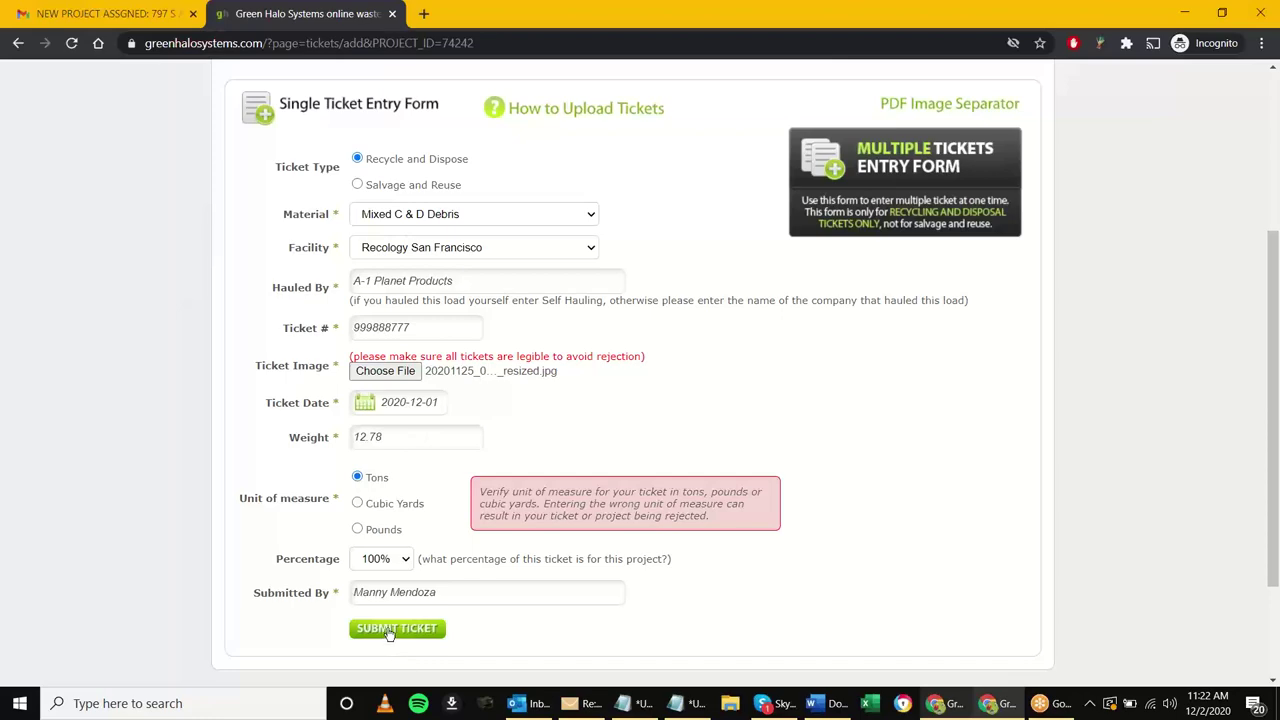
click(389, 629)
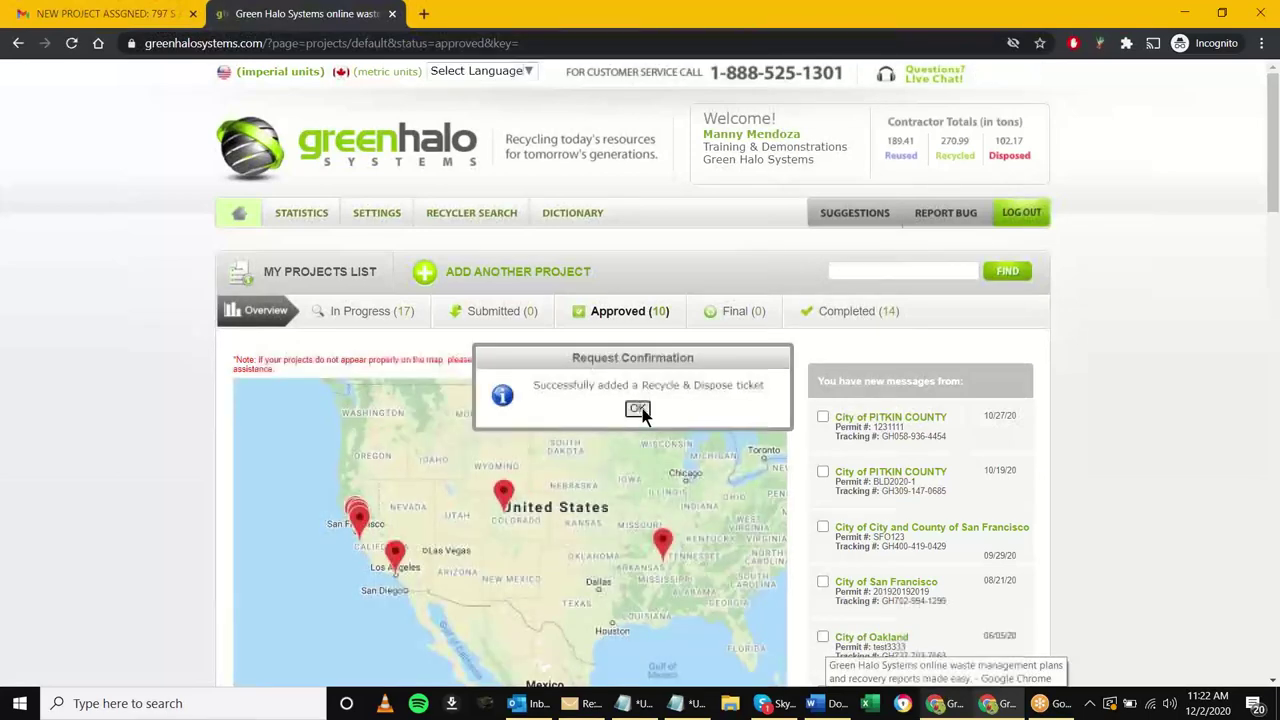
Dismiss the ticket confirmation and open Submit for Final for project 1, noting its 62.00% recovery rate.
click(637, 408)
scroll(141, 472, down, 2)
scroll(143, 474, down, 1)
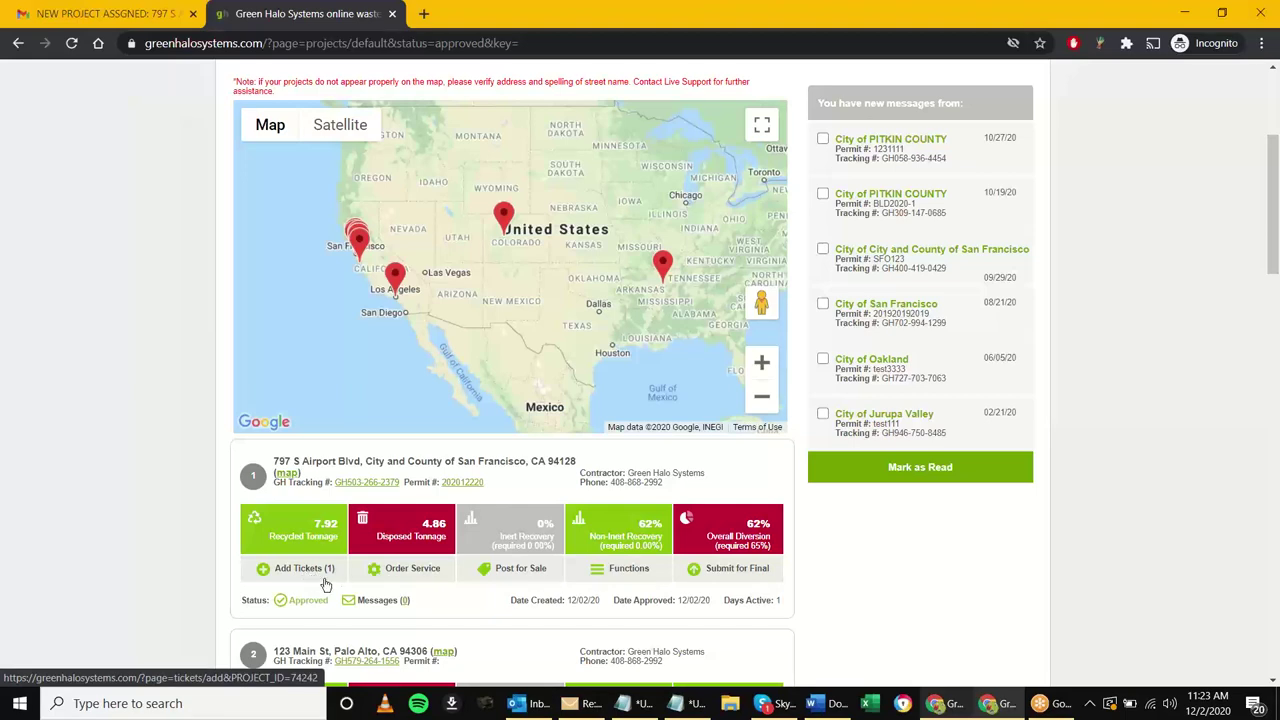
click(722, 575)
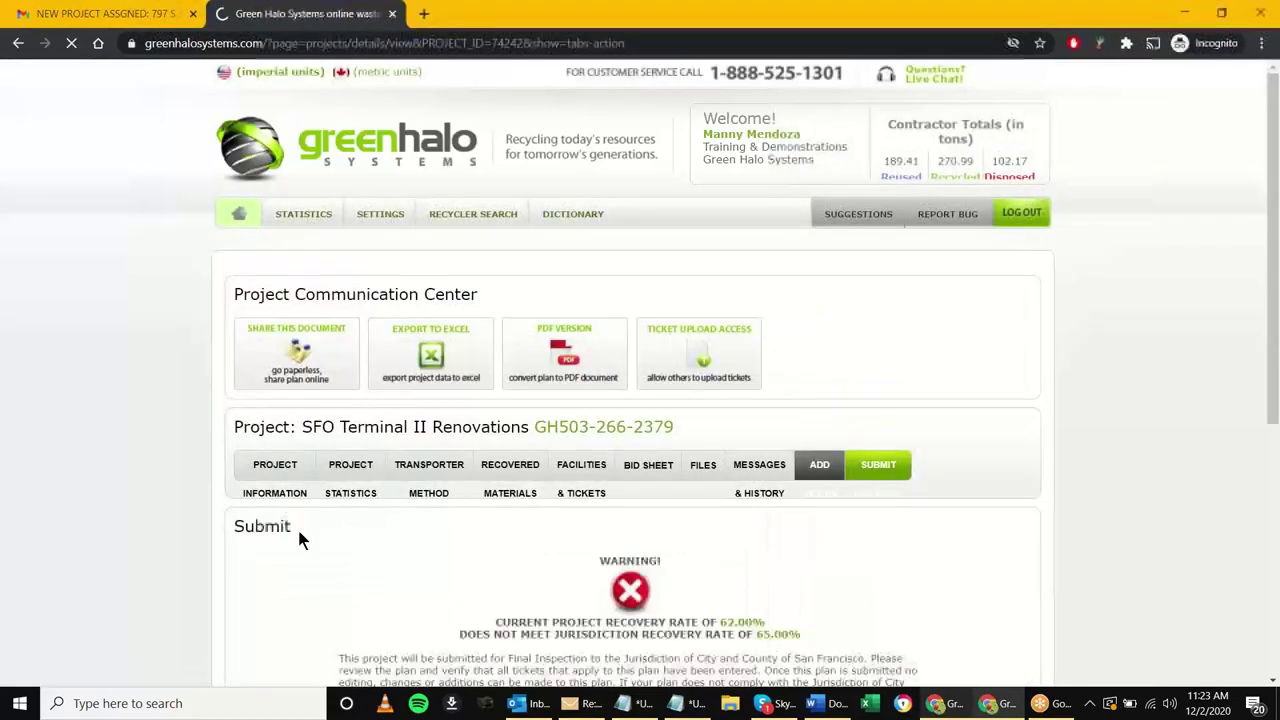
scroll(121, 532, down, 4)
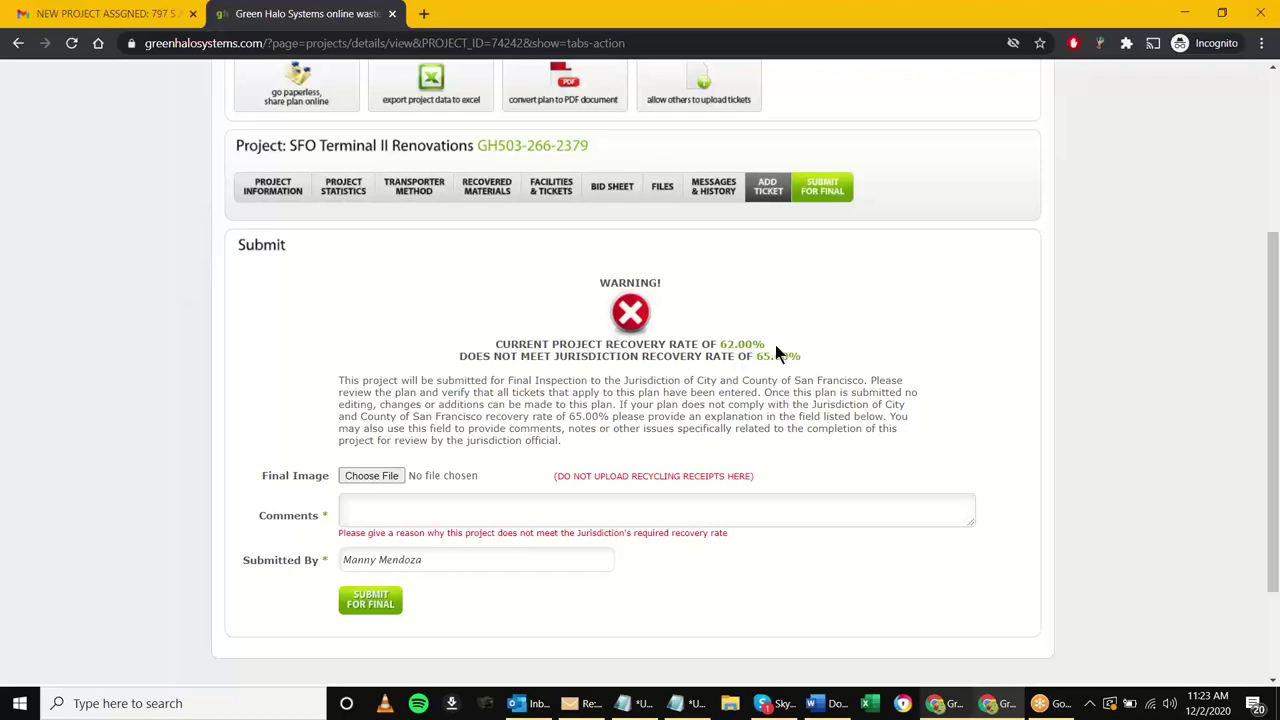
drag(775, 347, 720, 340)
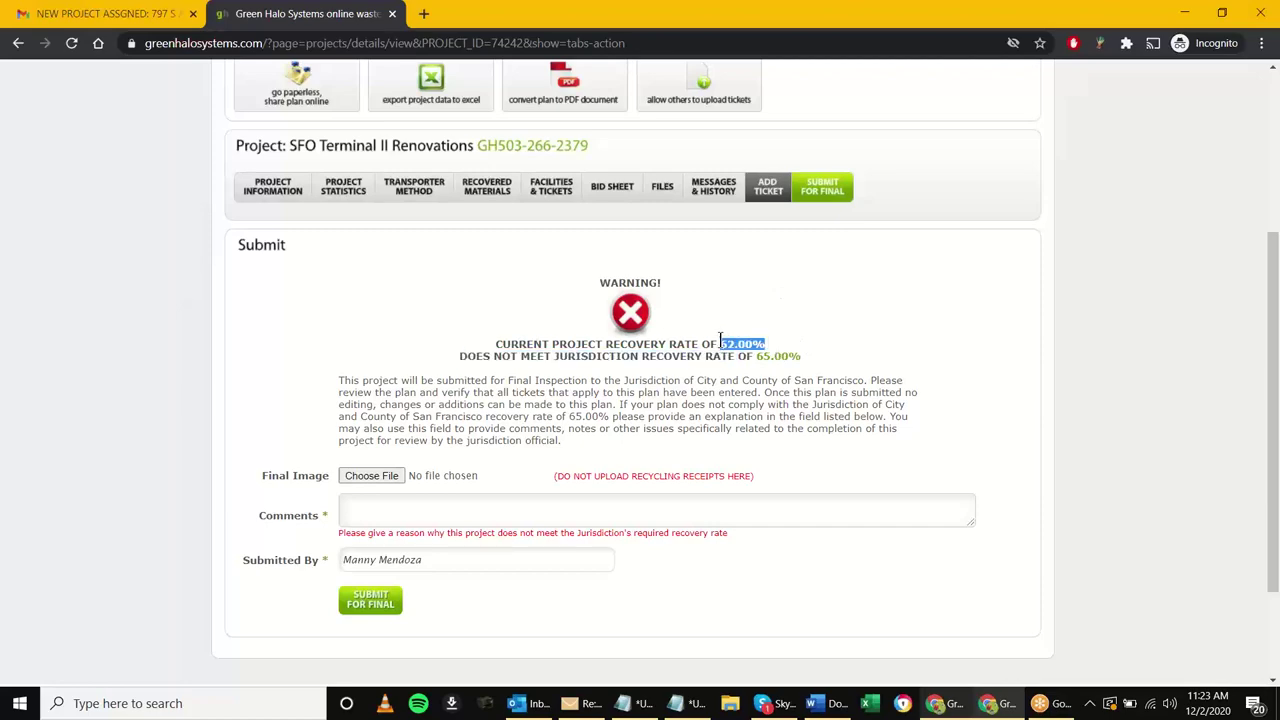
Start another ticket for Concrete at Bay Area Concrete Recycling- San Francisco.
click(765, 190)
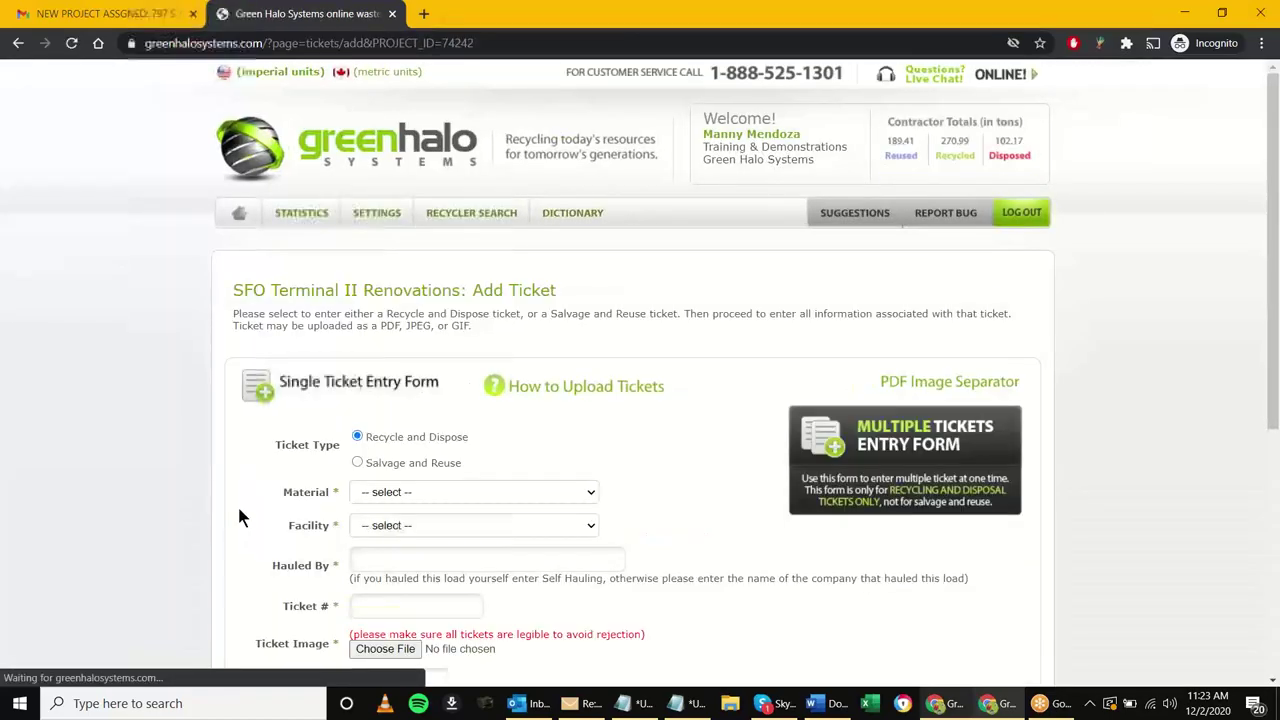
click(391, 491)
key(c)
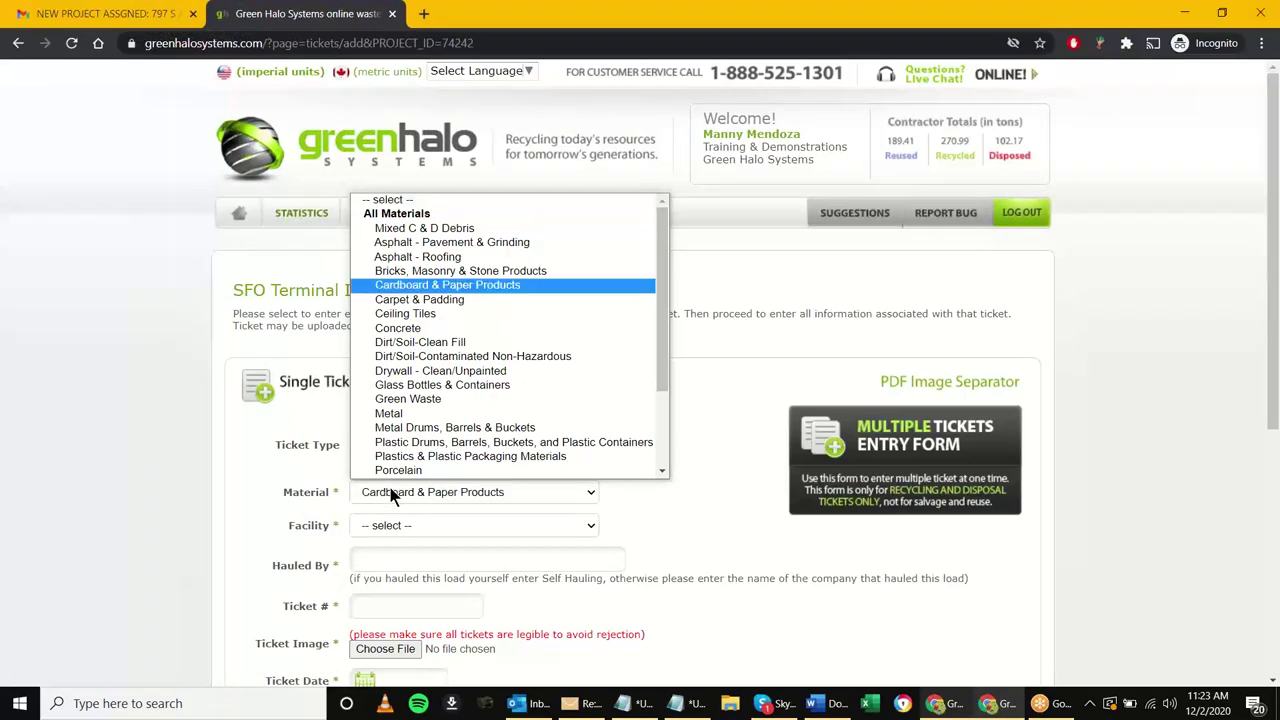
scroll(392, 400, down, 1)
click(395, 300)
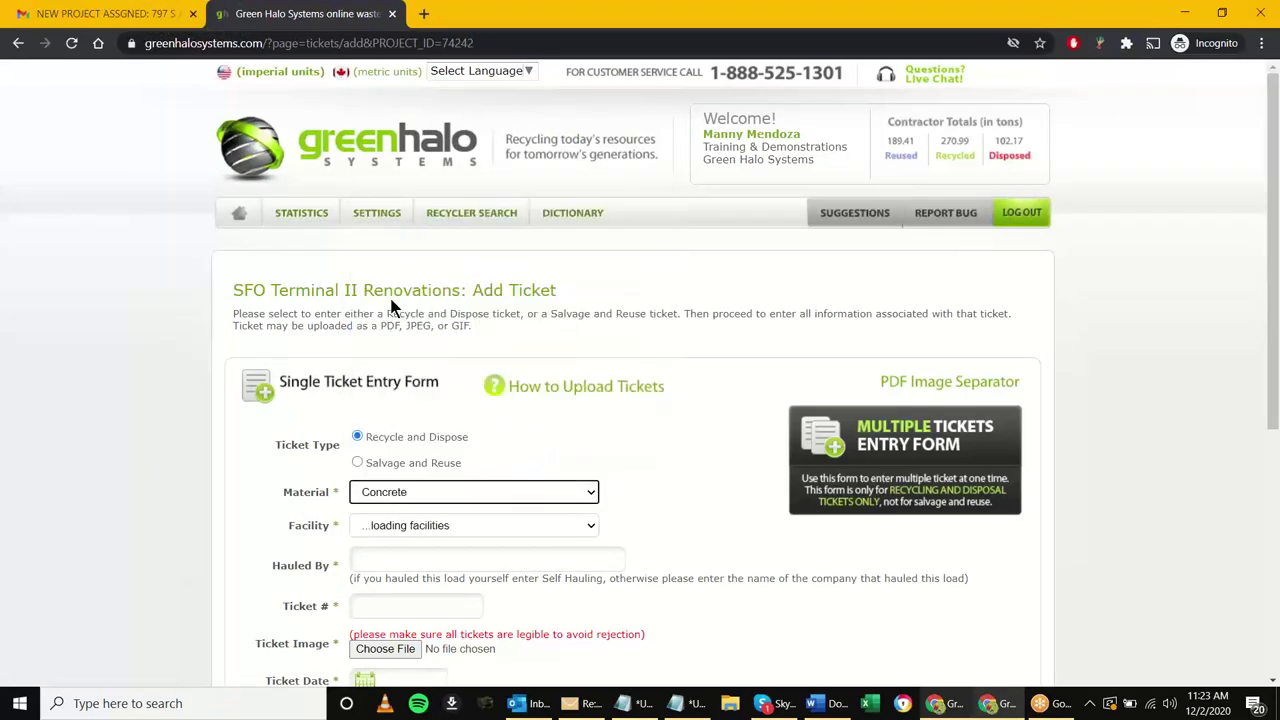
scroll(228, 446, down, 1)
scroll(228, 446, down, 1)
click(540, 416)
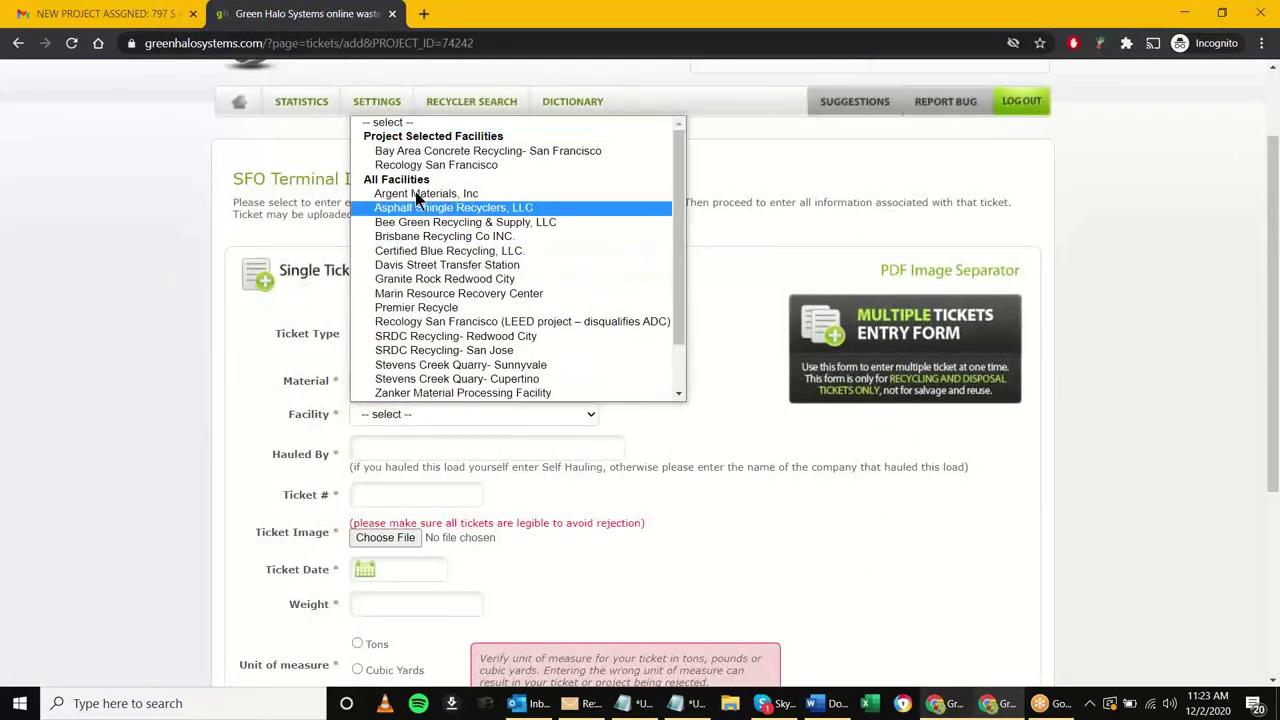
click(423, 153)
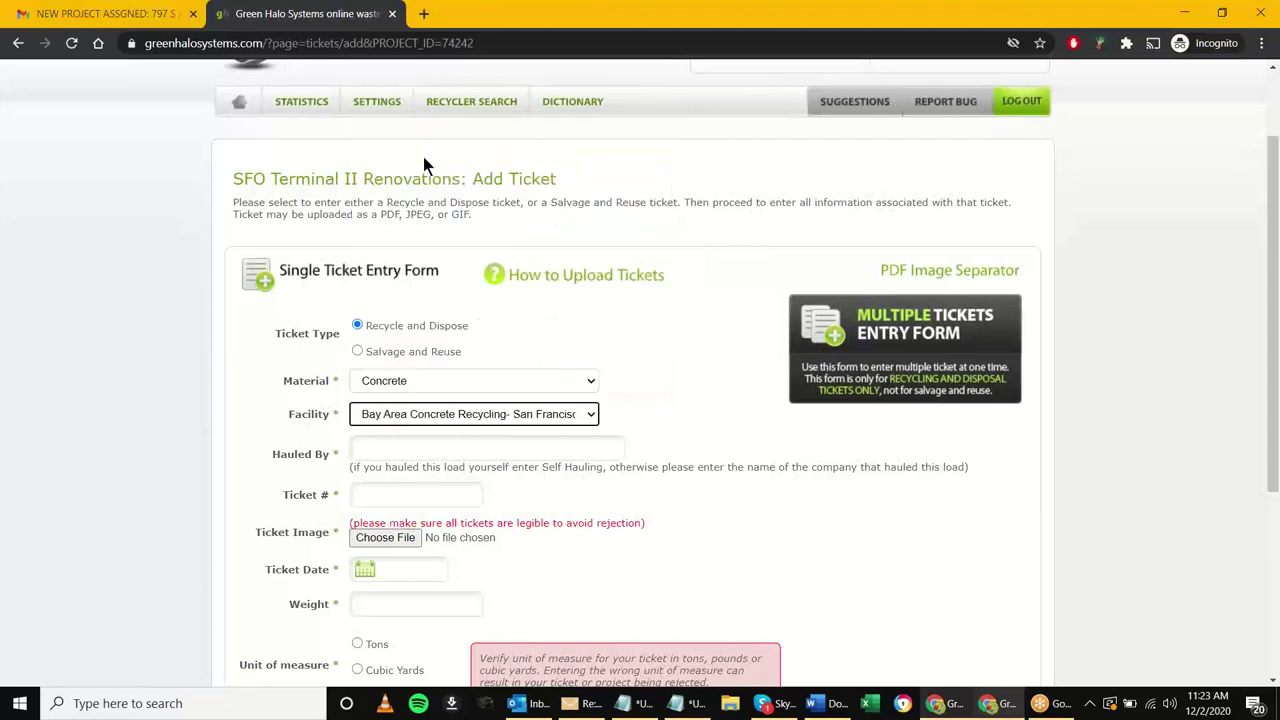
Enter hauler A-1 Prod, ticket # 444555666, and attach 20201125_065109_resized.jpg.
click(396, 457)
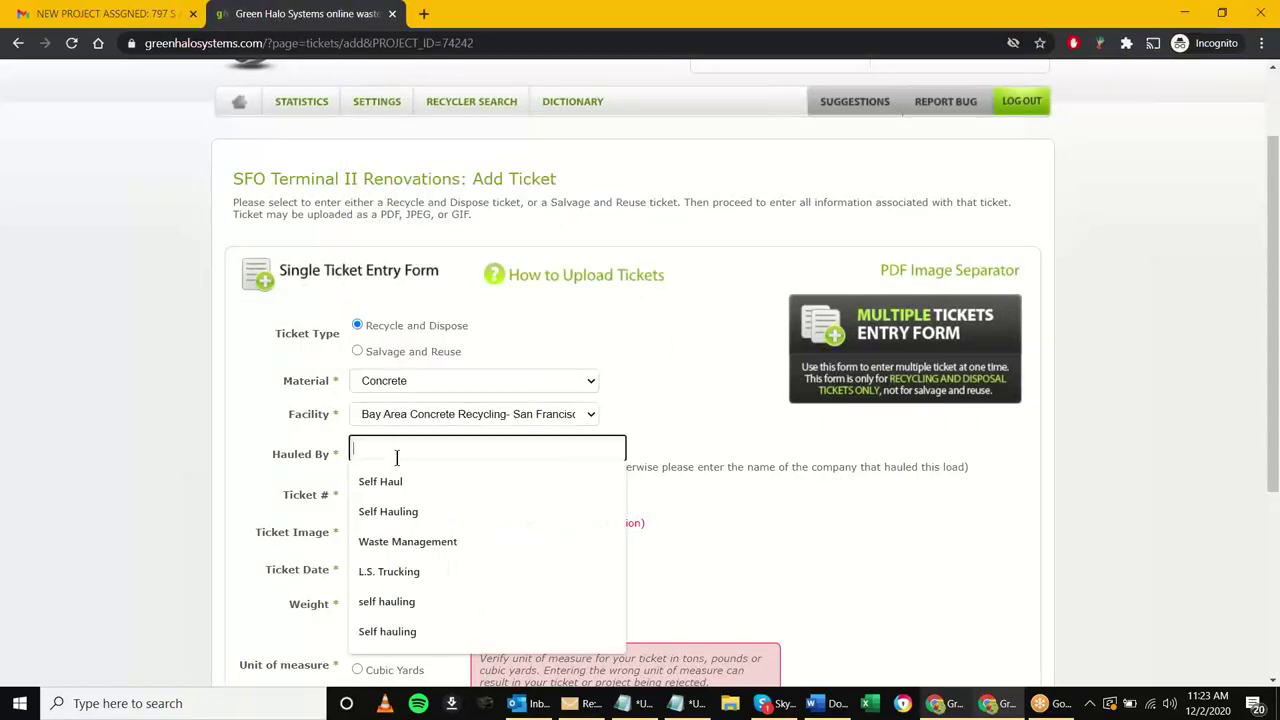
text(A-1 P)
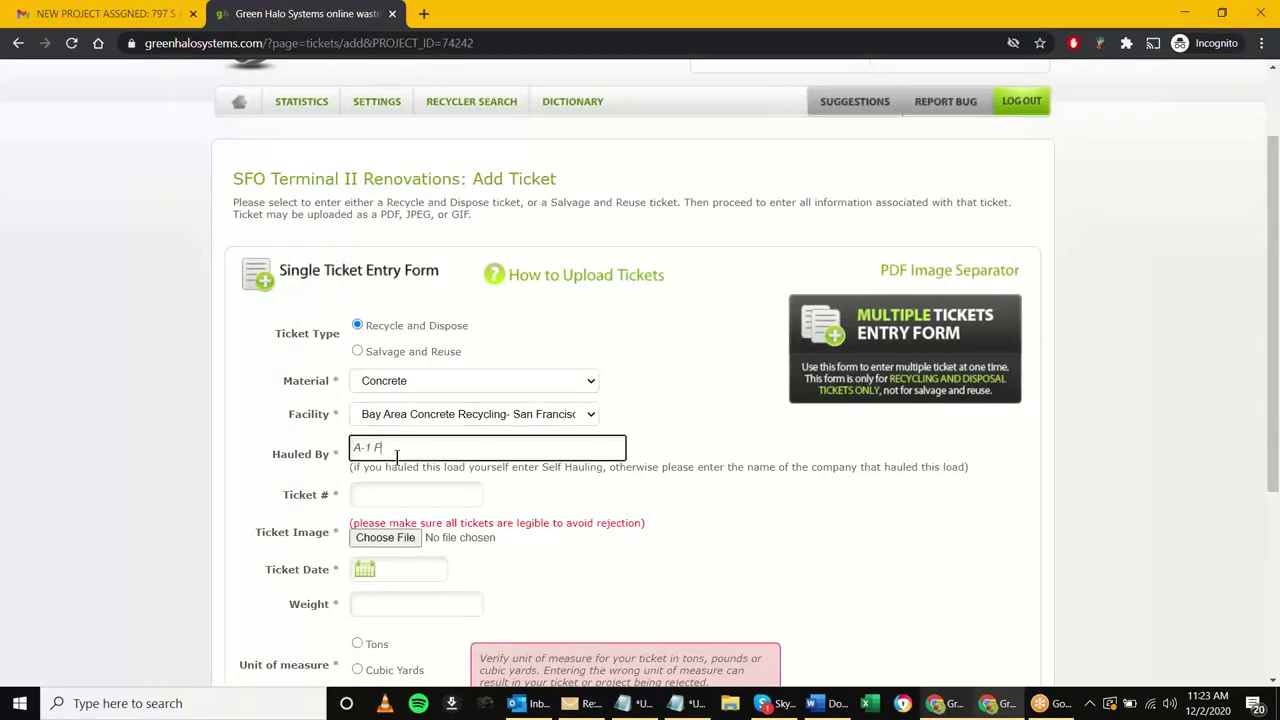
text(rod)
scroll(397, 456, down, 1)
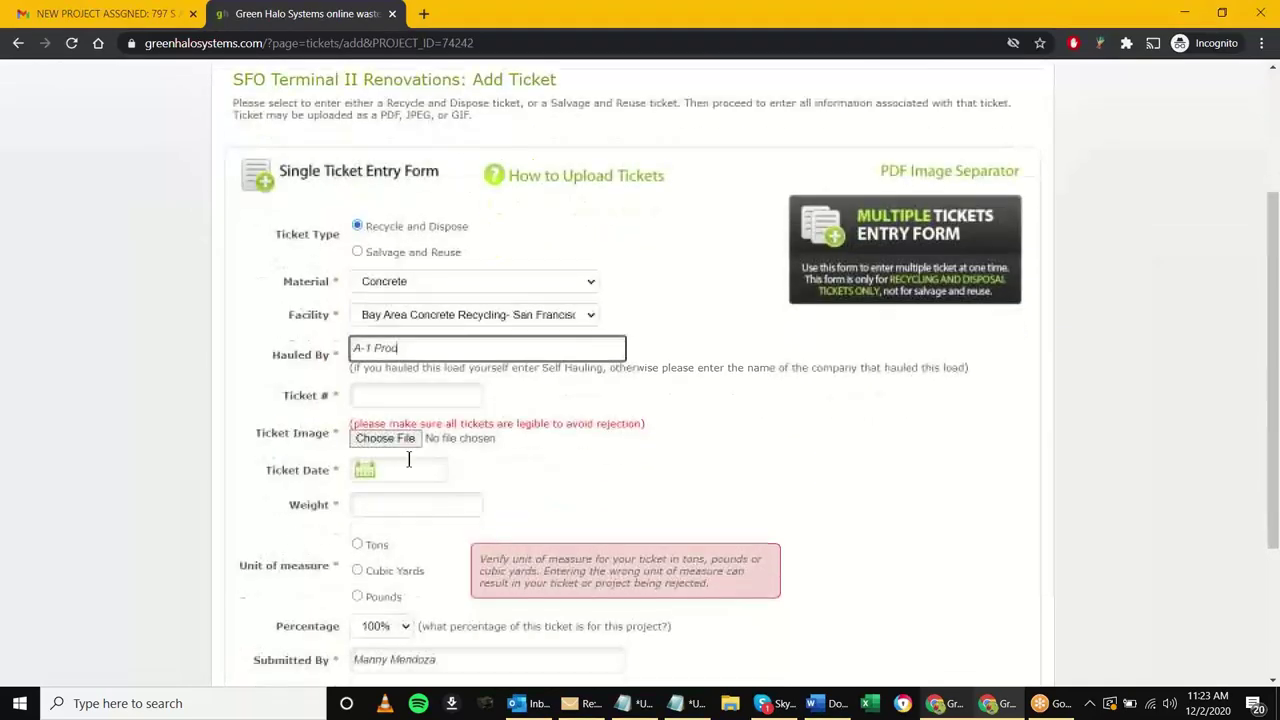
click(388, 386)
text(444555666)
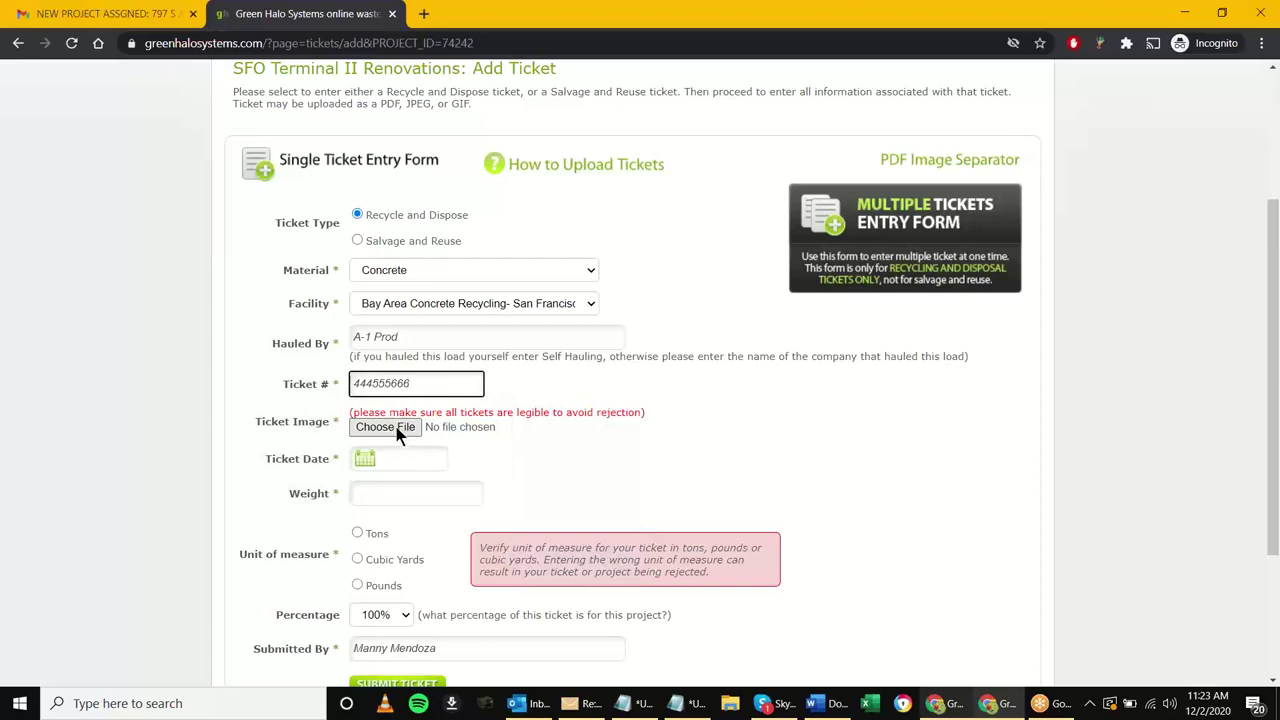
click(400, 428)
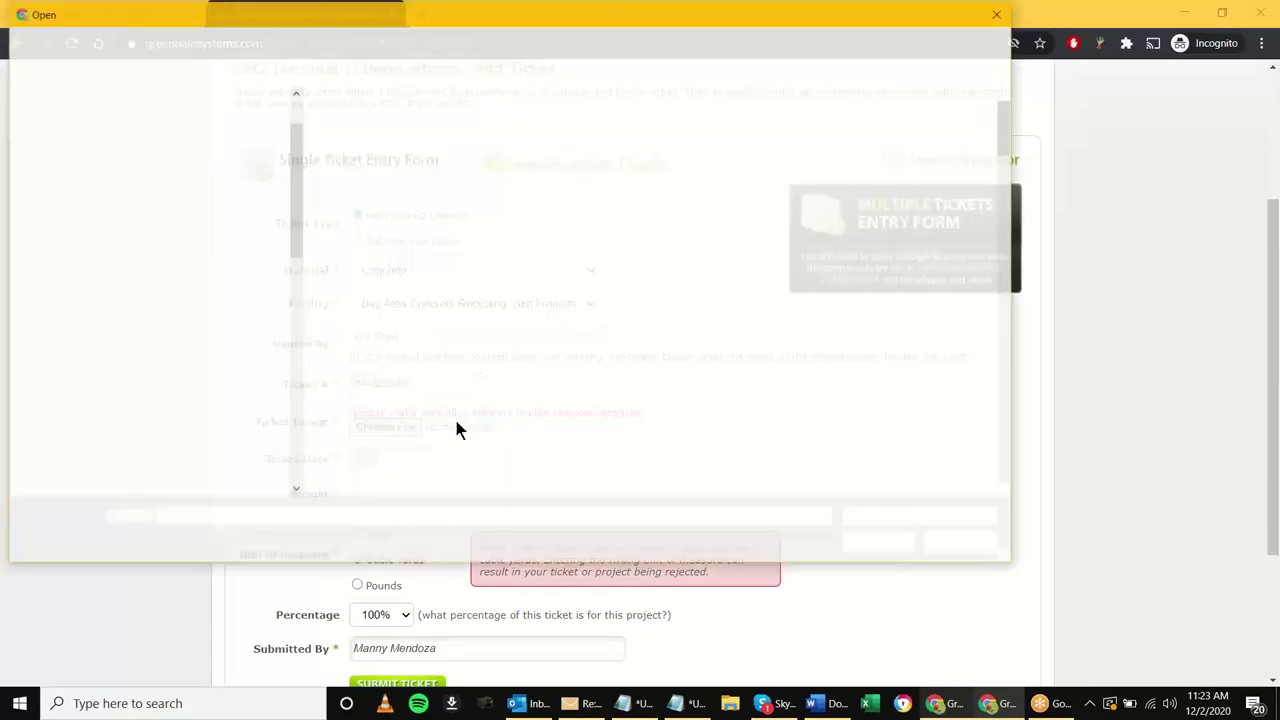
scroll(515, 384, down, 15)
scroll(519, 394, down, 10)
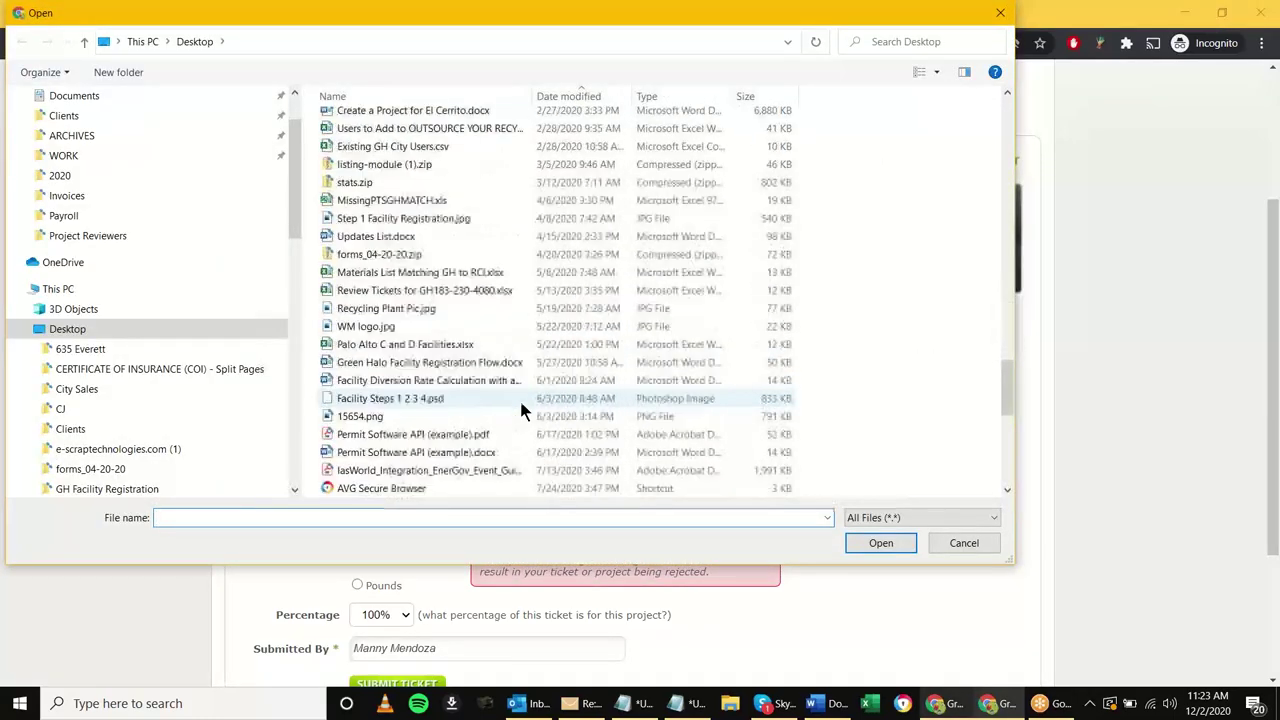
double_click(396, 470)
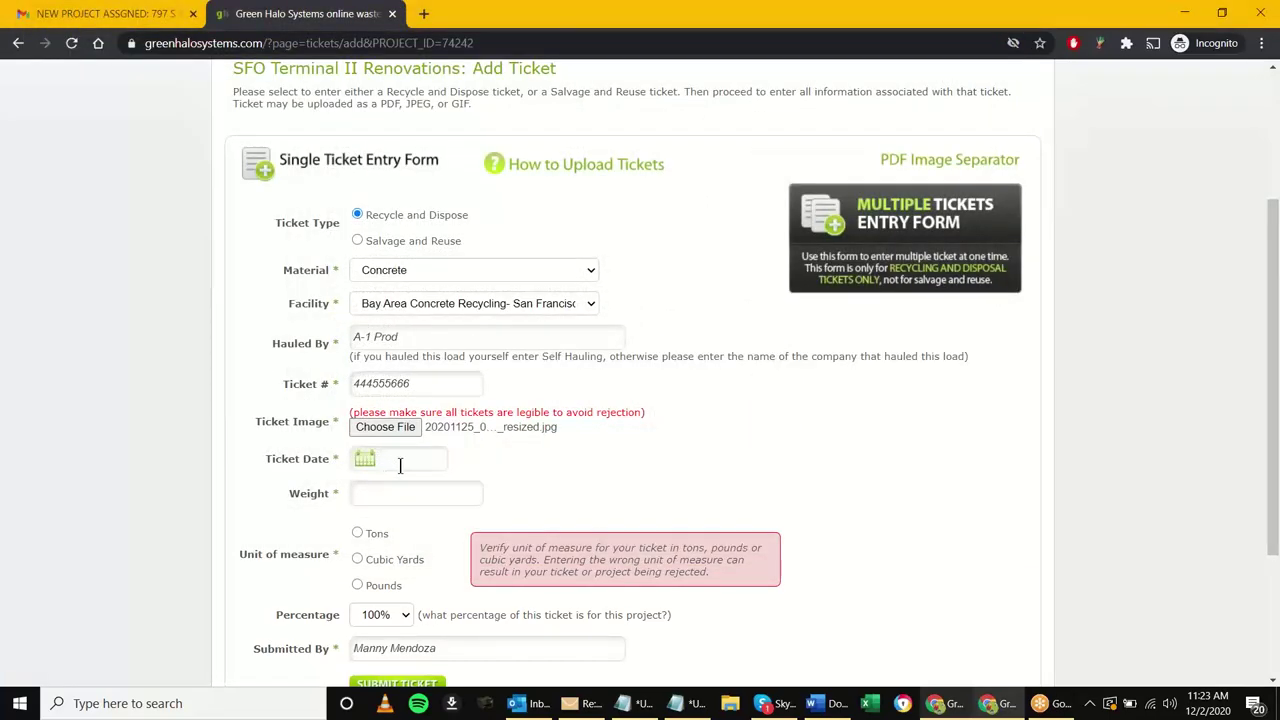
Date the ticket 2020-11-18, record 18.44 tons, and submit it.
click(399, 465)
click(386, 497)
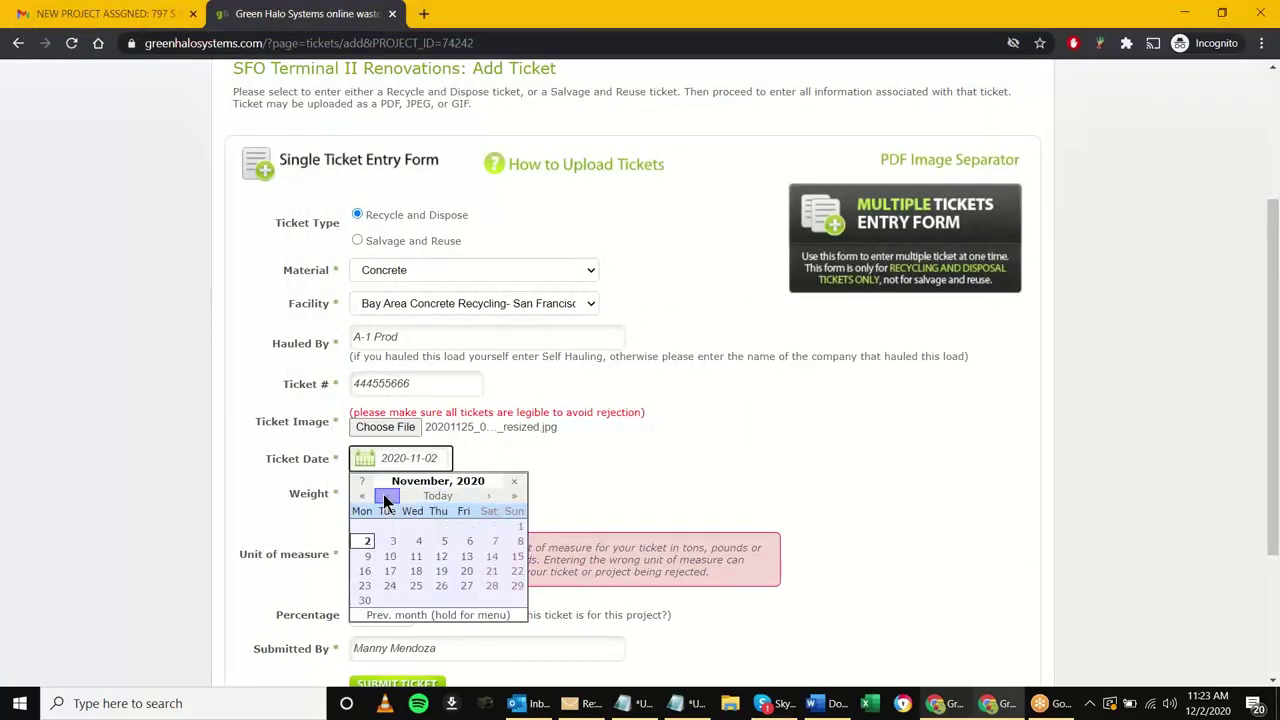
click(415, 570)
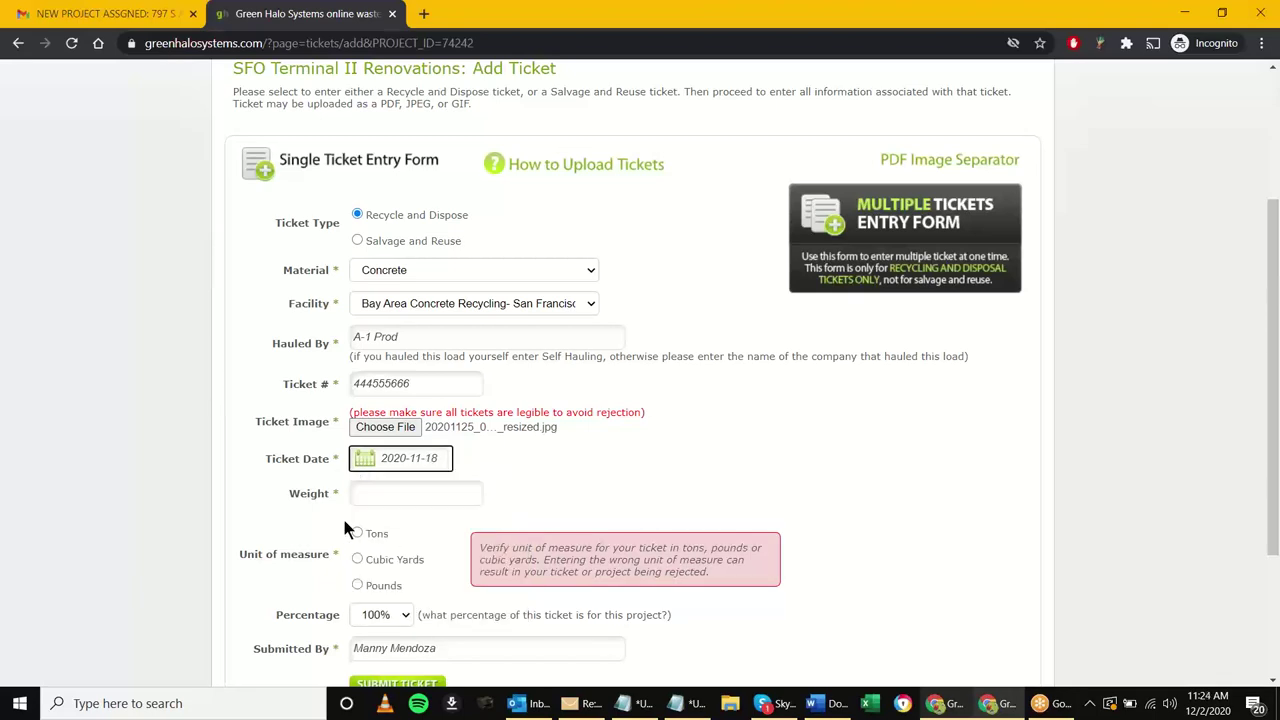
scroll(344, 528, down, 1)
click(399, 446)
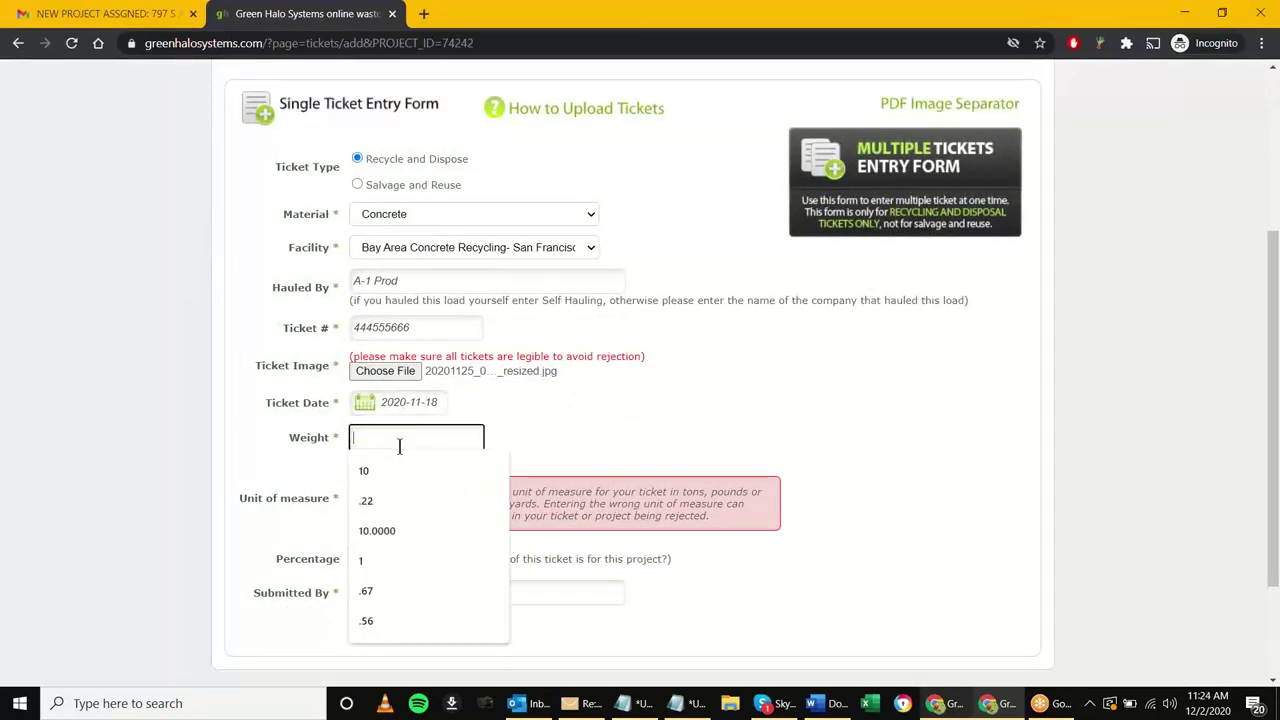
text(18)
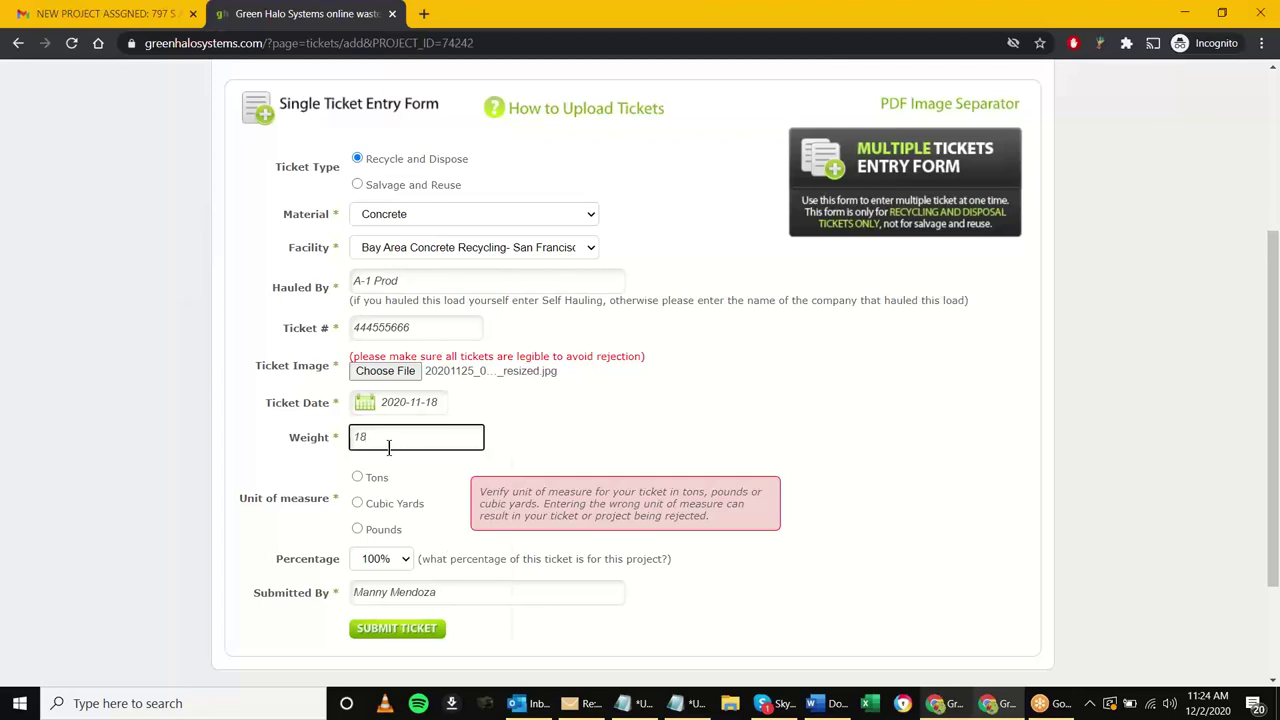
text(.44)
click(356, 474)
click(400, 628)
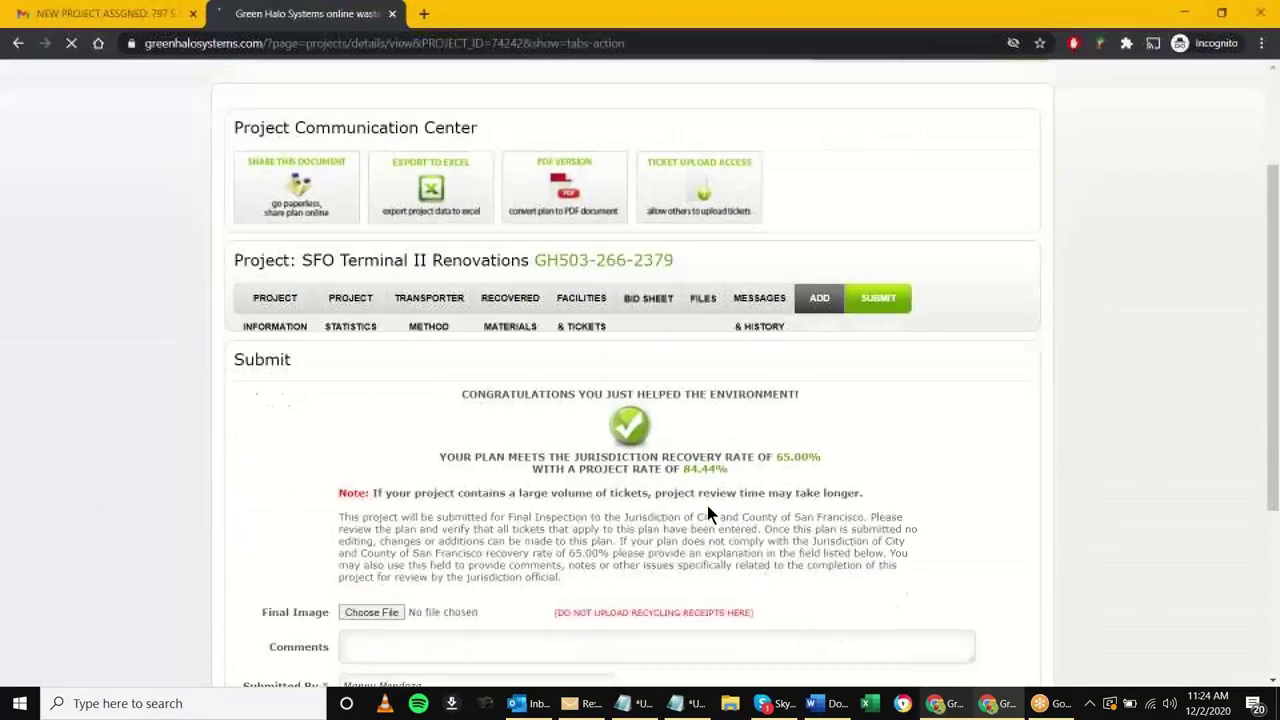
Acknowledge the ticket confirmation and check the 84.44% project rate against the 65.00% requirement.
click(638, 411)
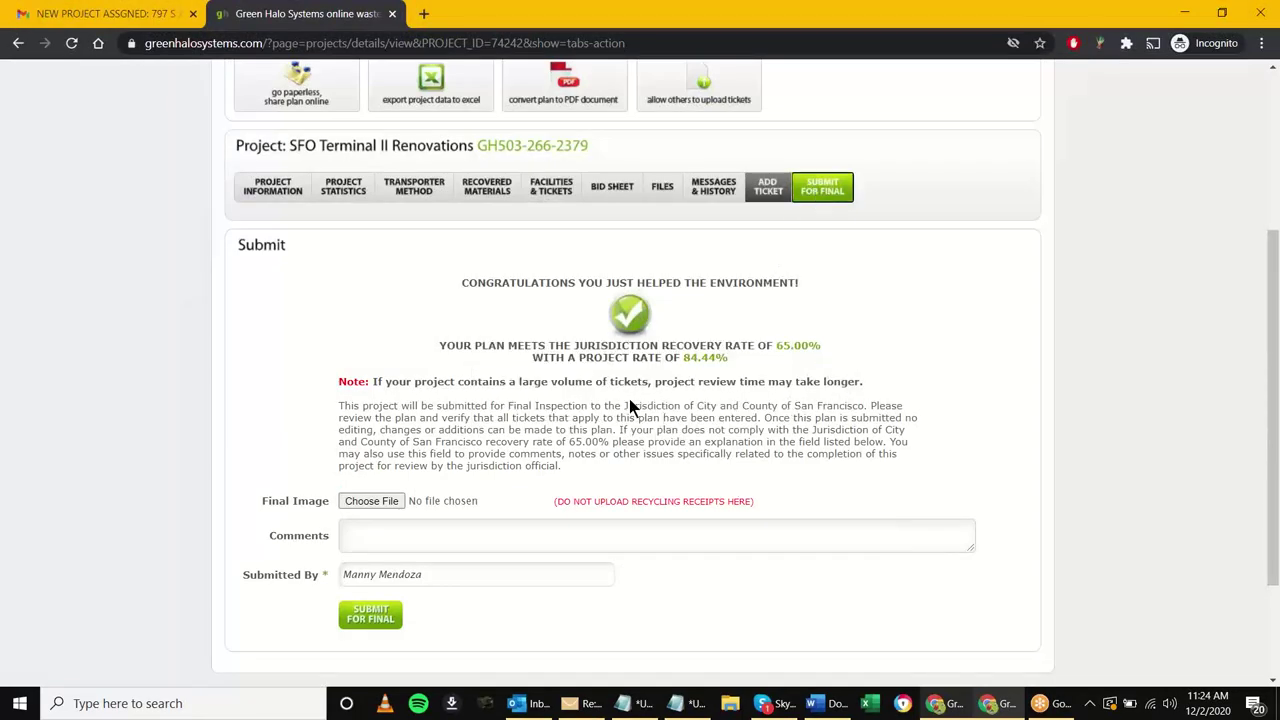
drag(679, 358, 730, 359)
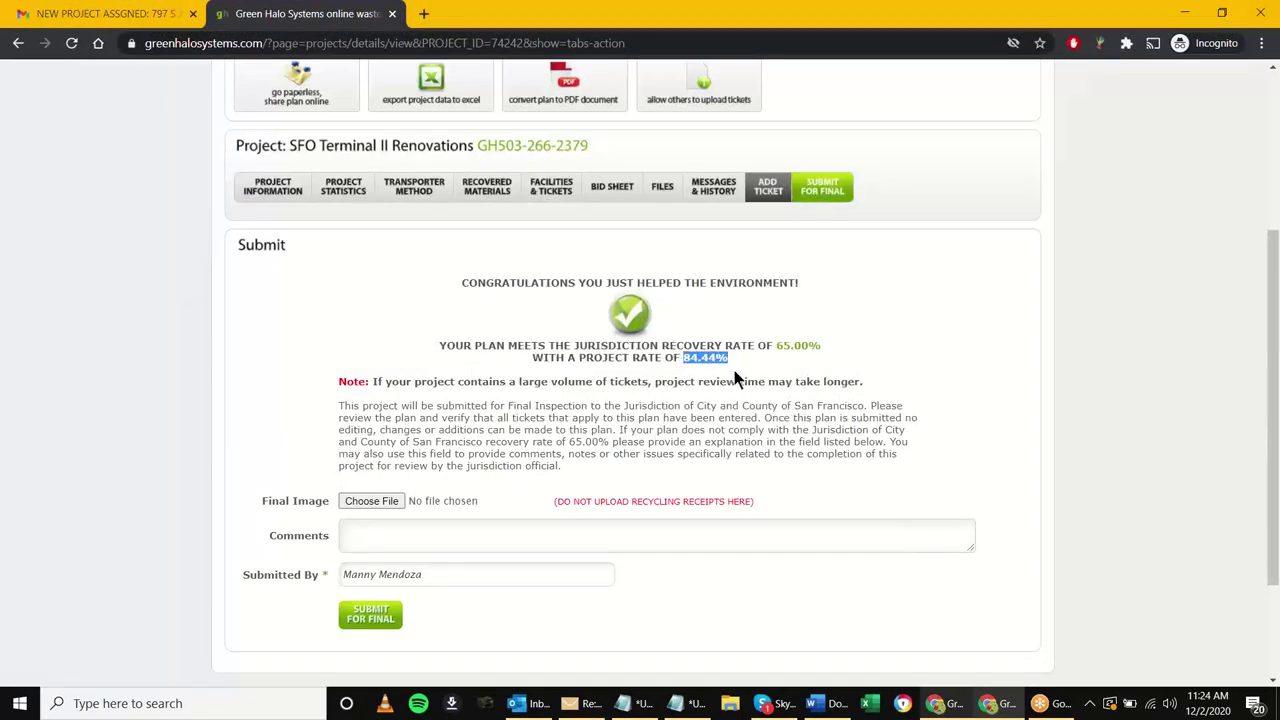
click(761, 362)
Start another ticket for Other Hazardous Waste & Materials, leave the facility unset, and switch to Salvage and Reuse.
click(771, 193)
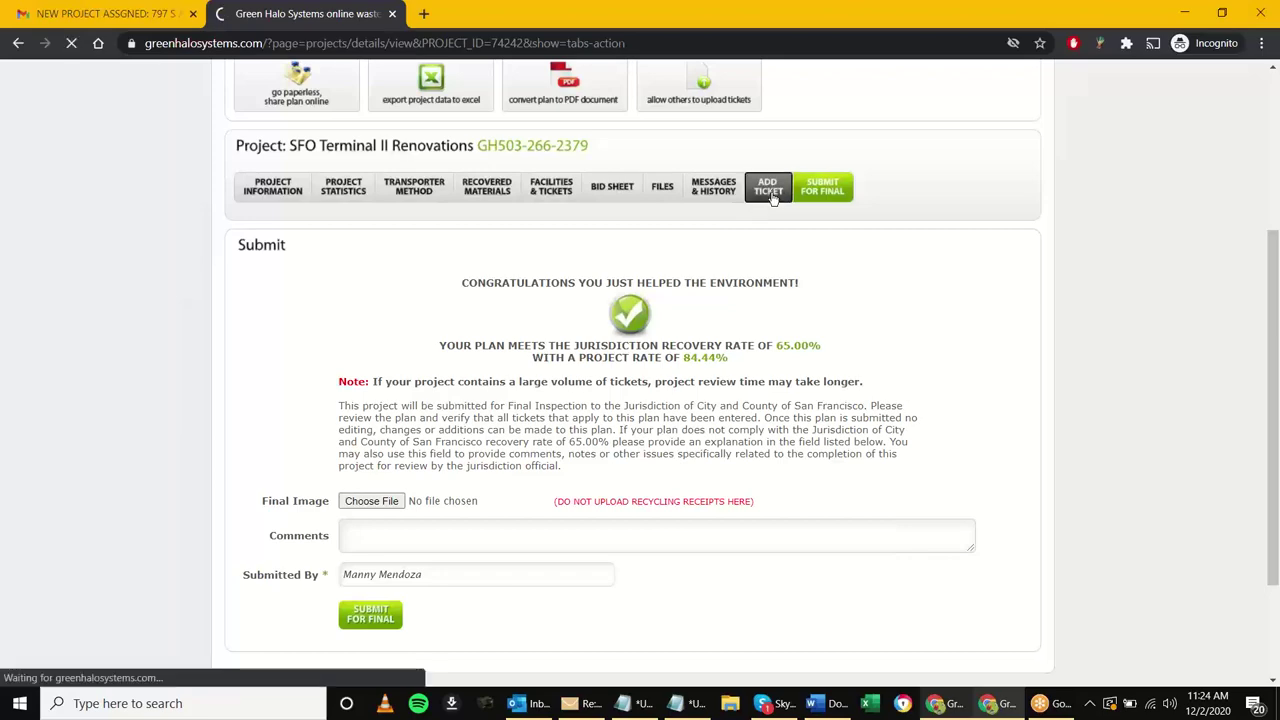
scroll(593, 440, down, 3)
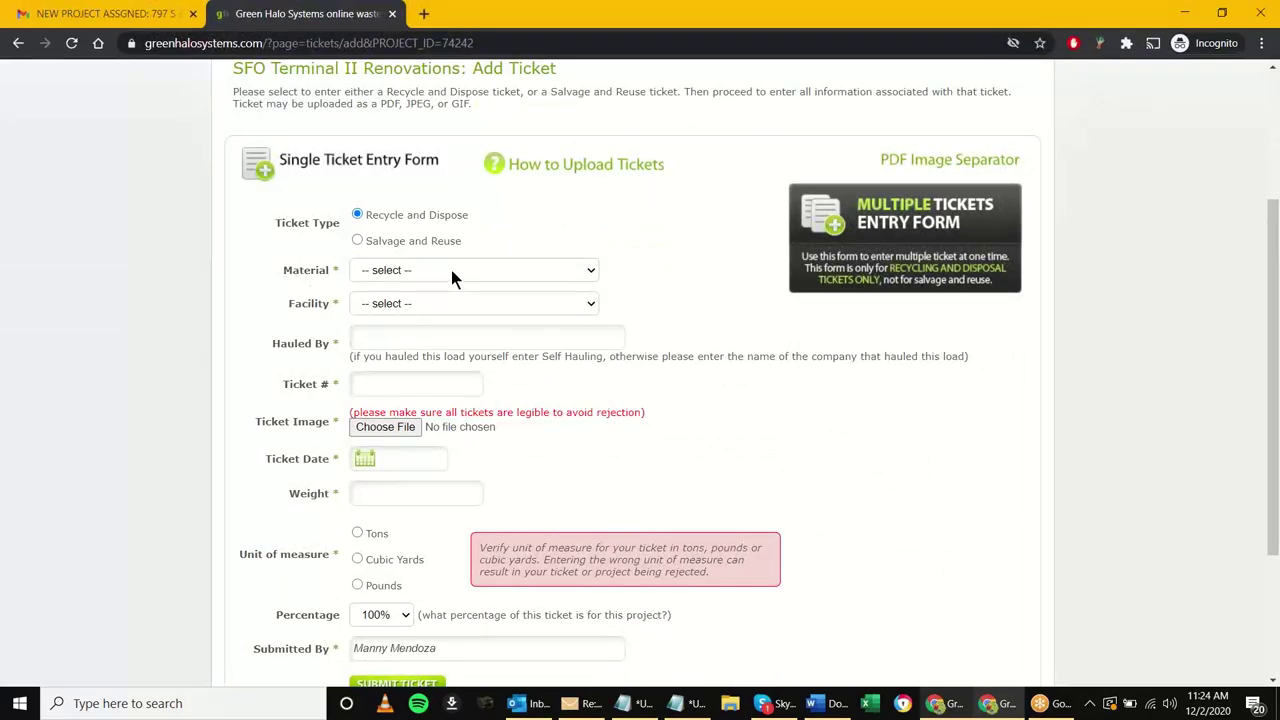
click(451, 272)
scroll(476, 425, down, 3)
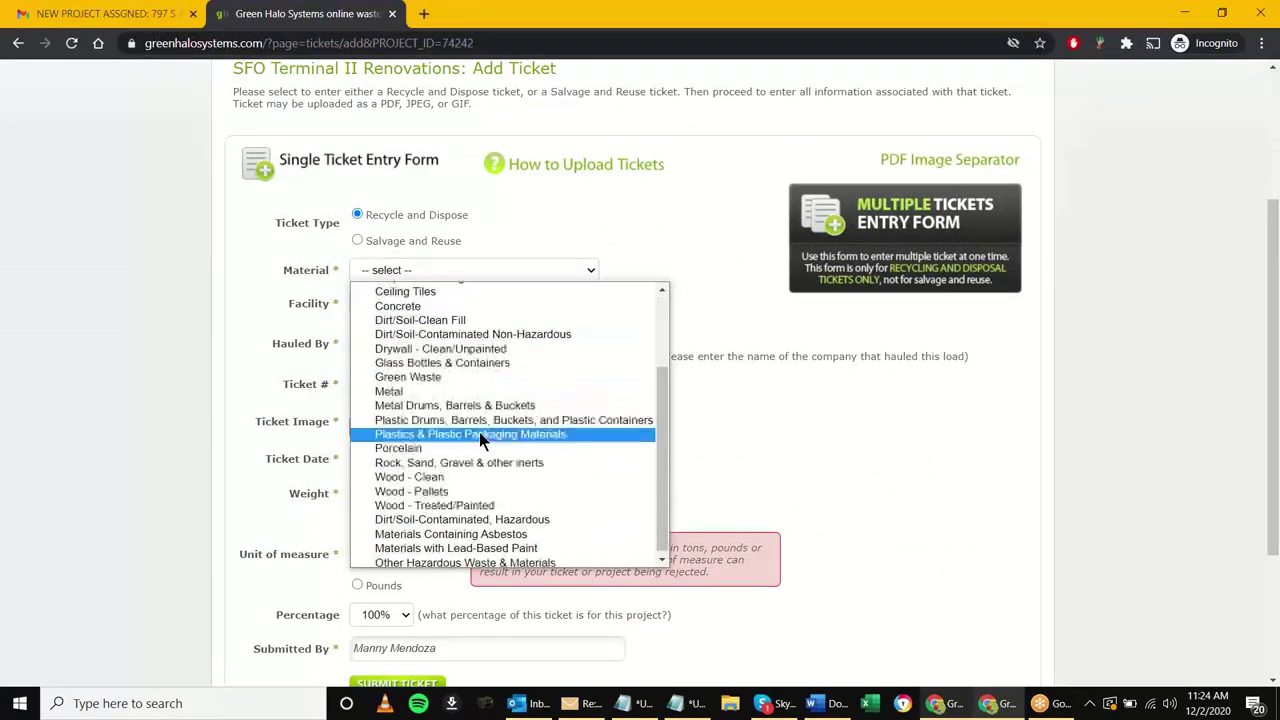
click(482, 560)
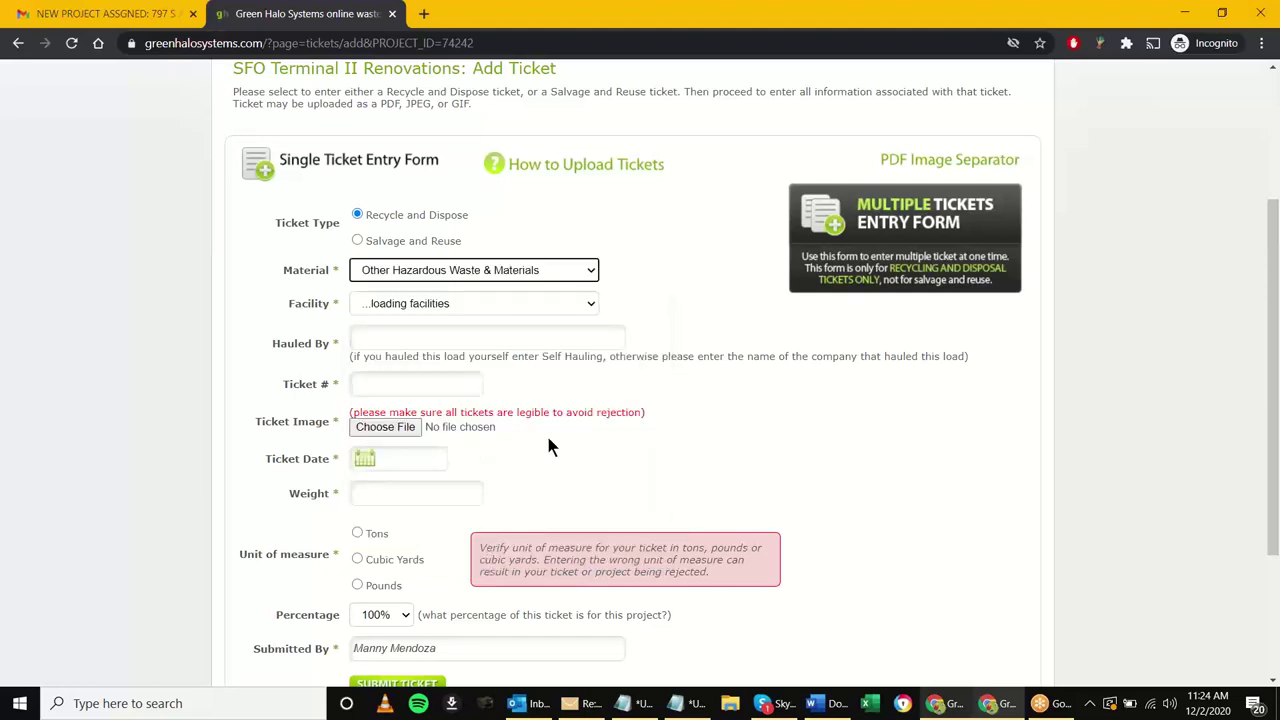
click(523, 303)
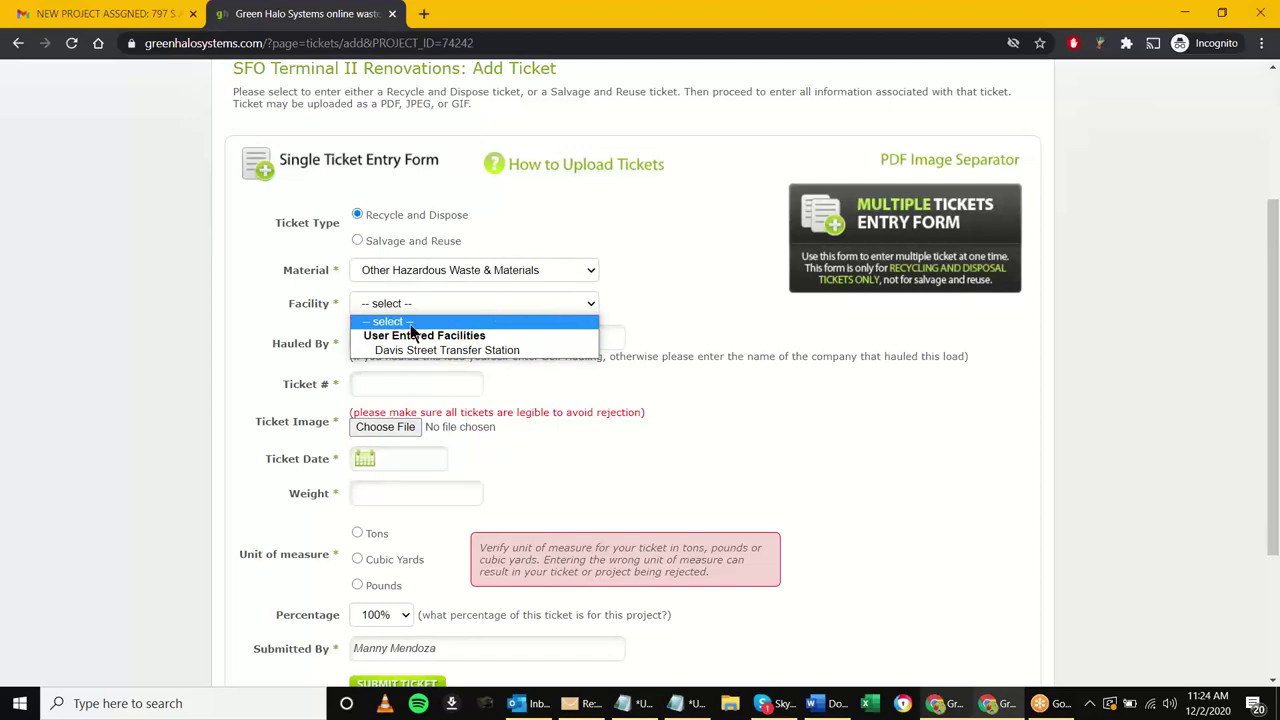
click(623, 308)
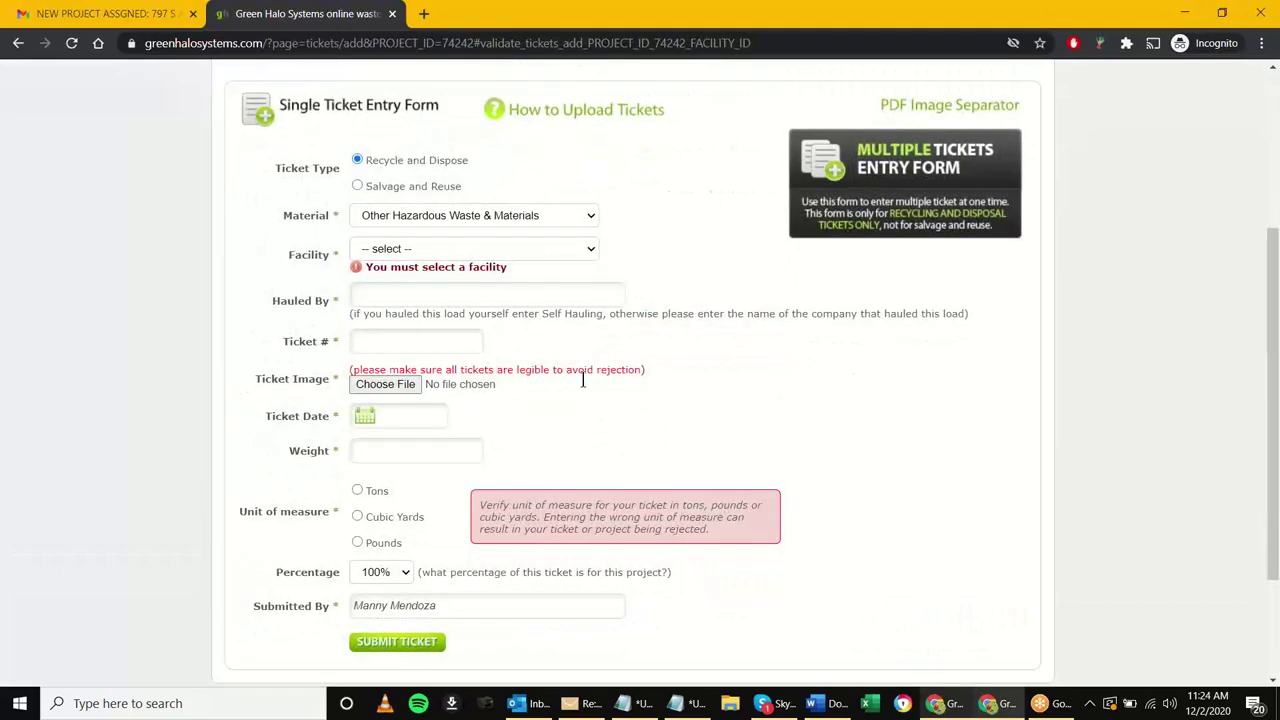
click(357, 187)
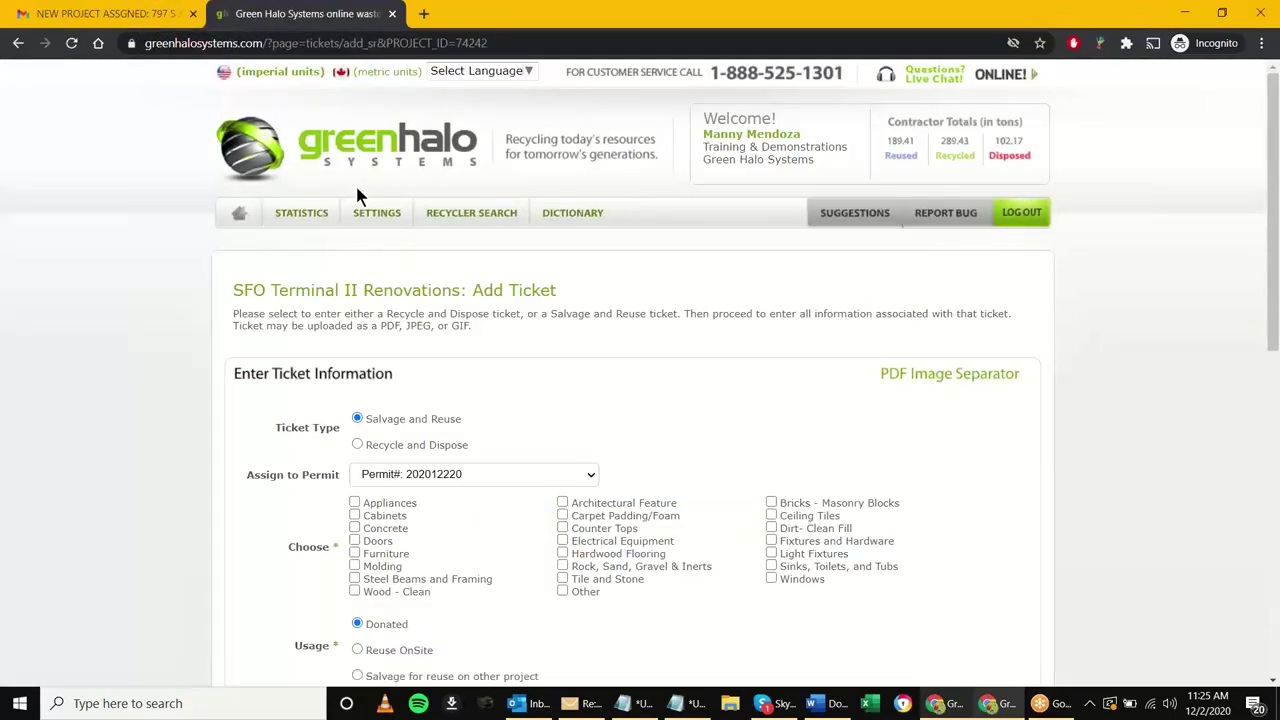
Try Habitat For Humanity East Bay ReStore with Reuse OnSite, then revert to Recycle and Dispose.
scroll(407, 459, down, 2)
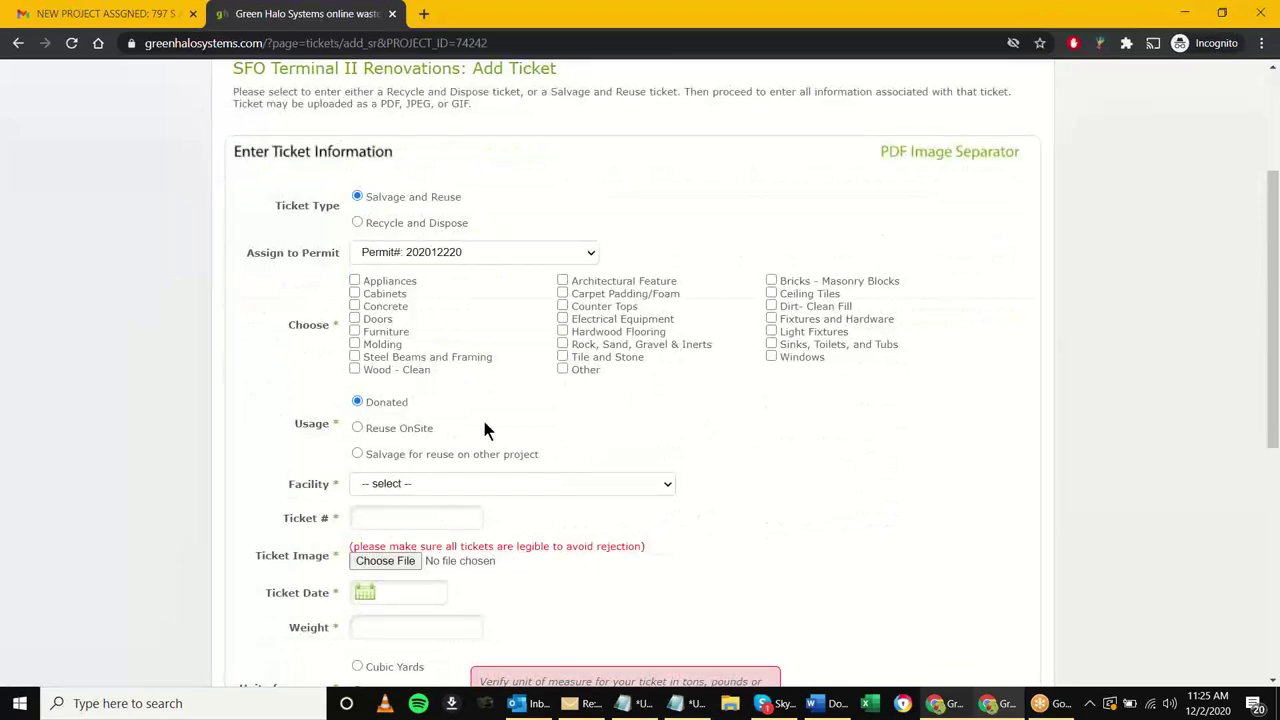
click(404, 482)
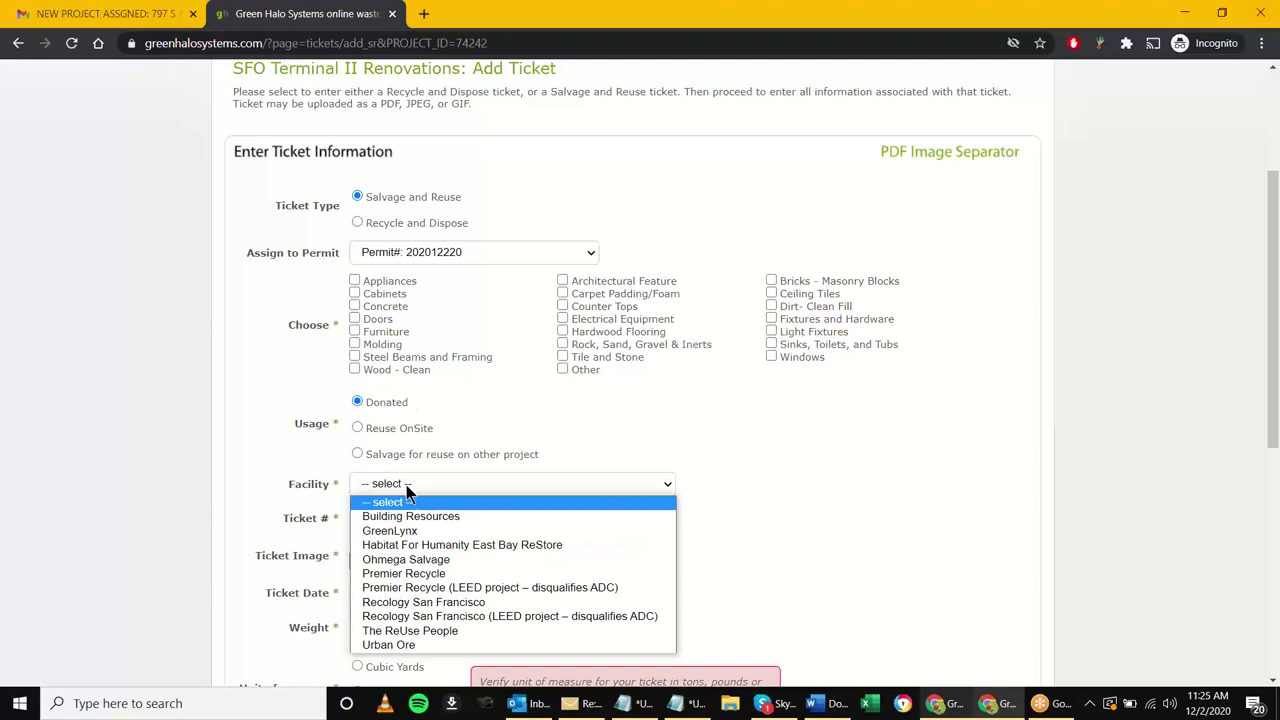
click(413, 545)
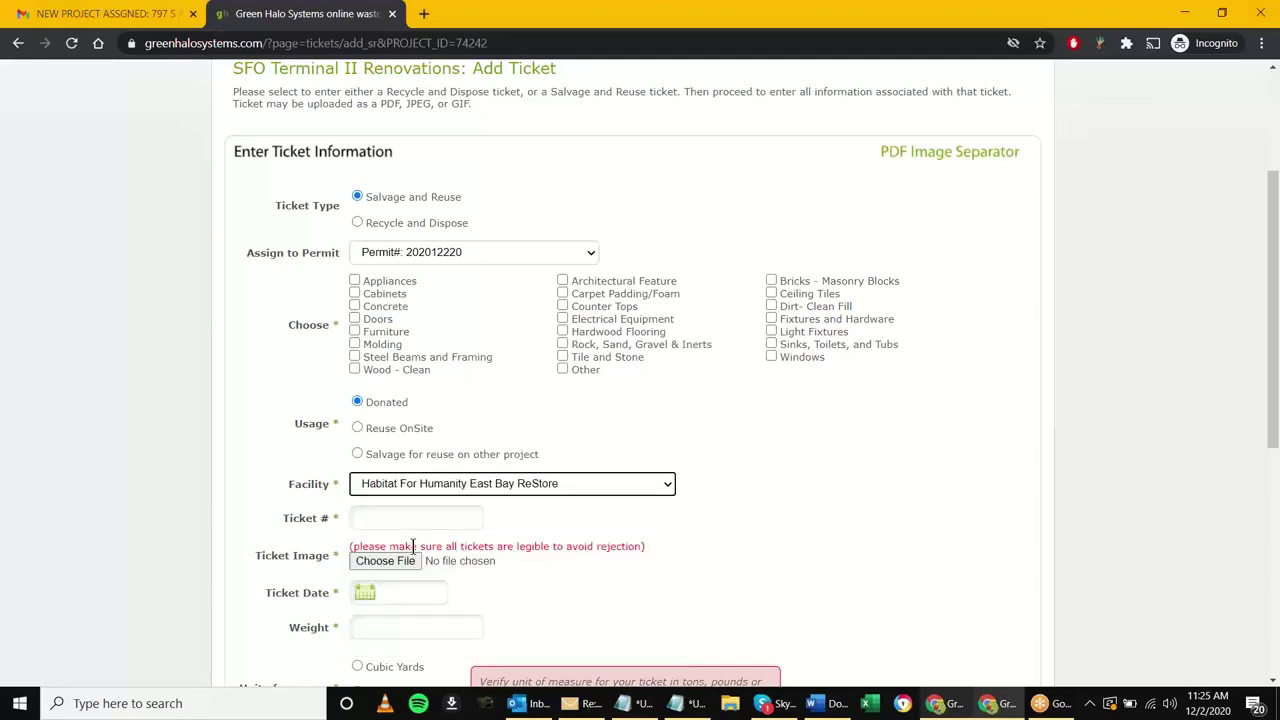
click(482, 435)
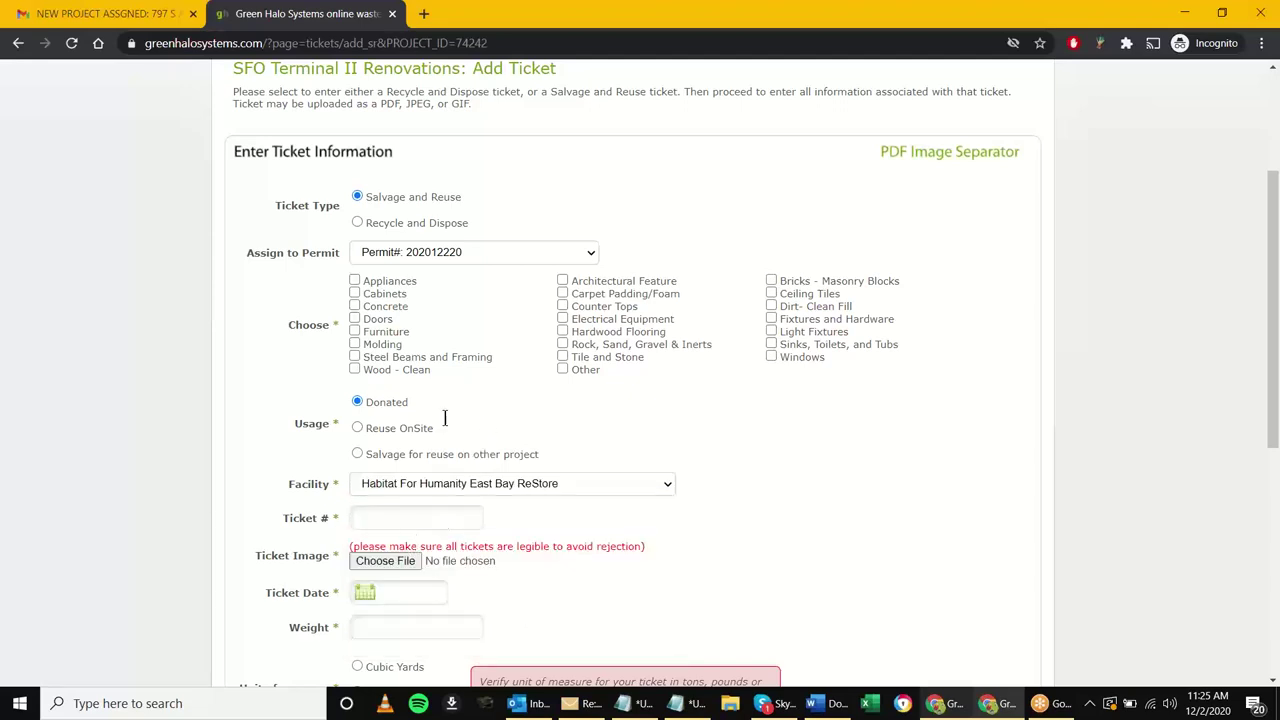
click(358, 428)
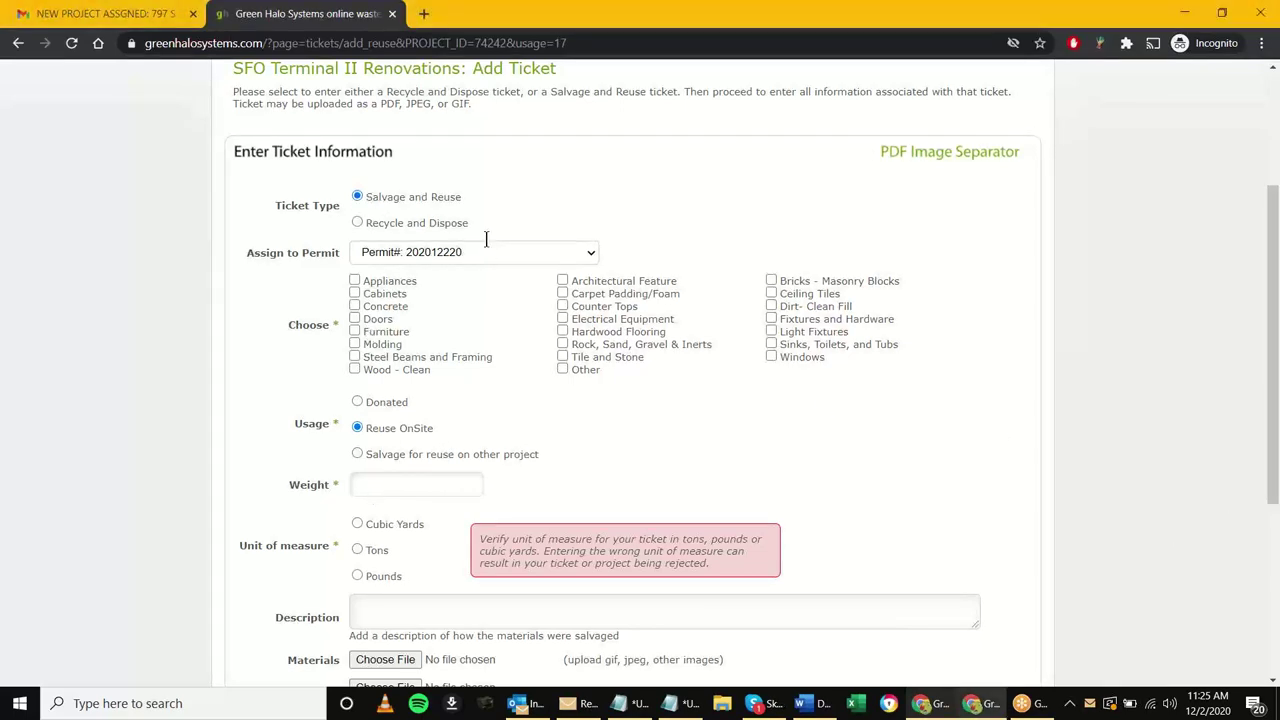
click(358, 224)
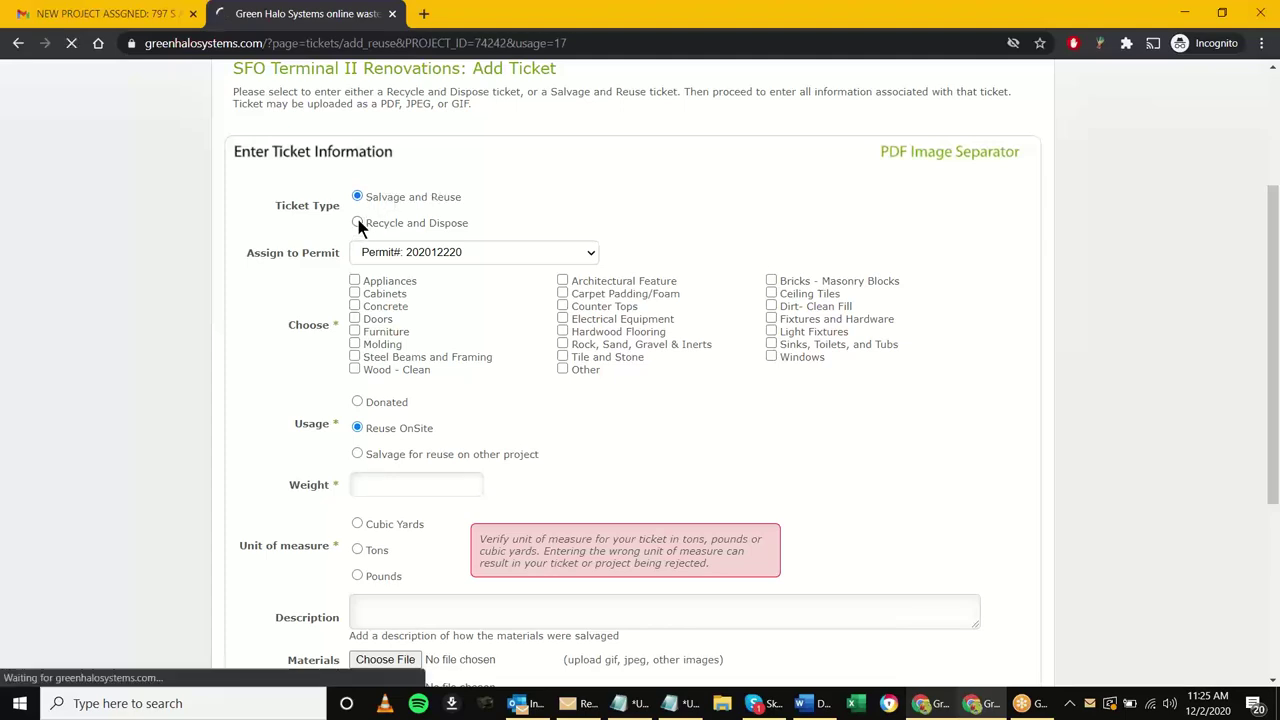
Go back through the ticket forms to the project's Submit for Final page without saving.
click(18, 43)
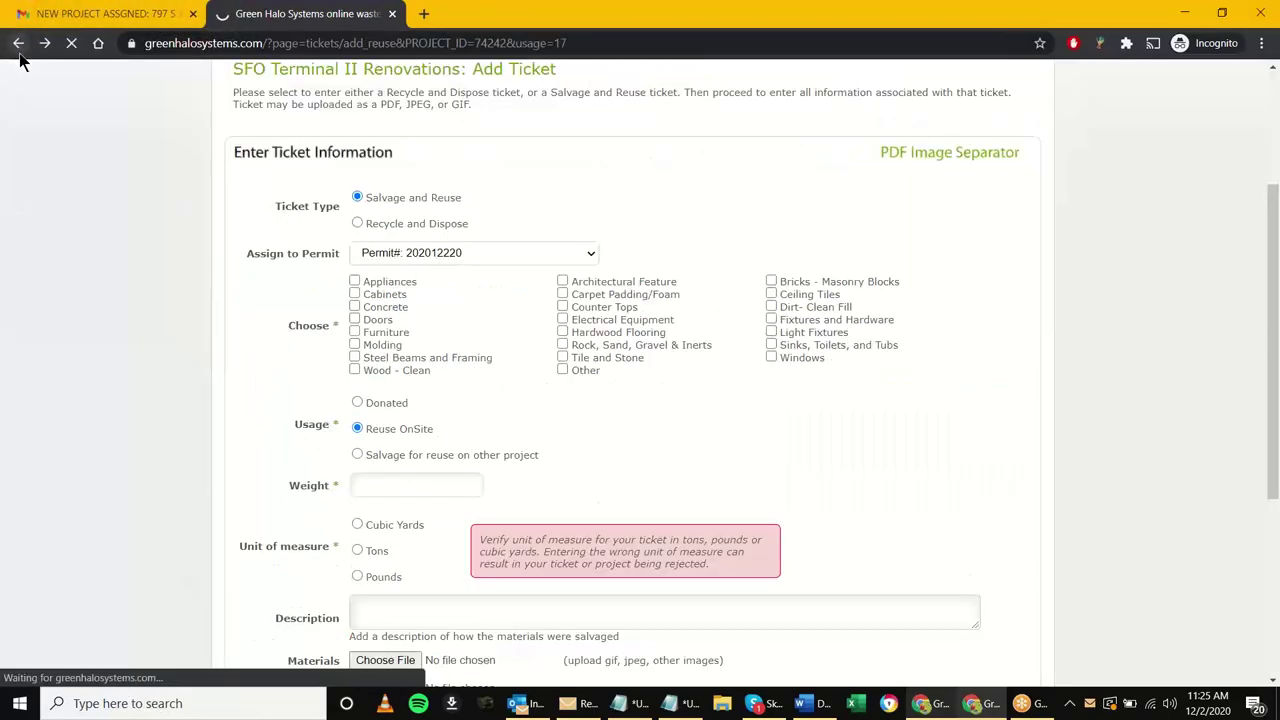
click(18, 43)
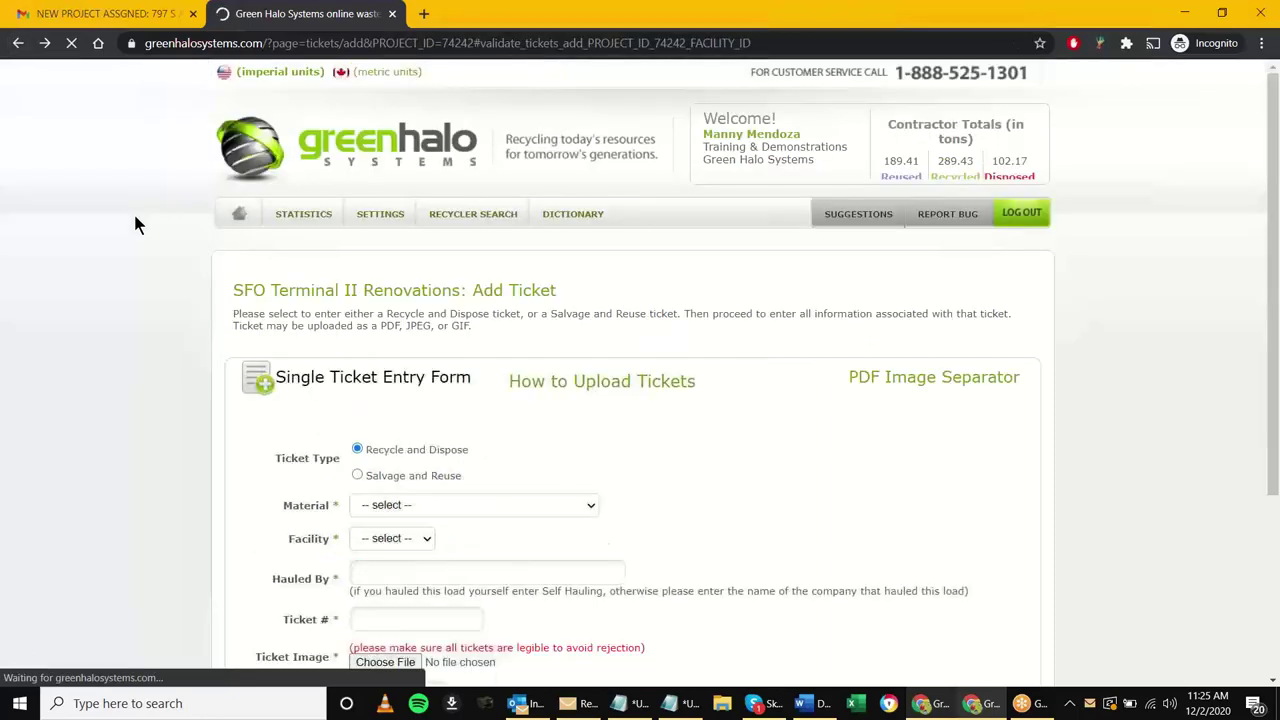
click(17, 45)
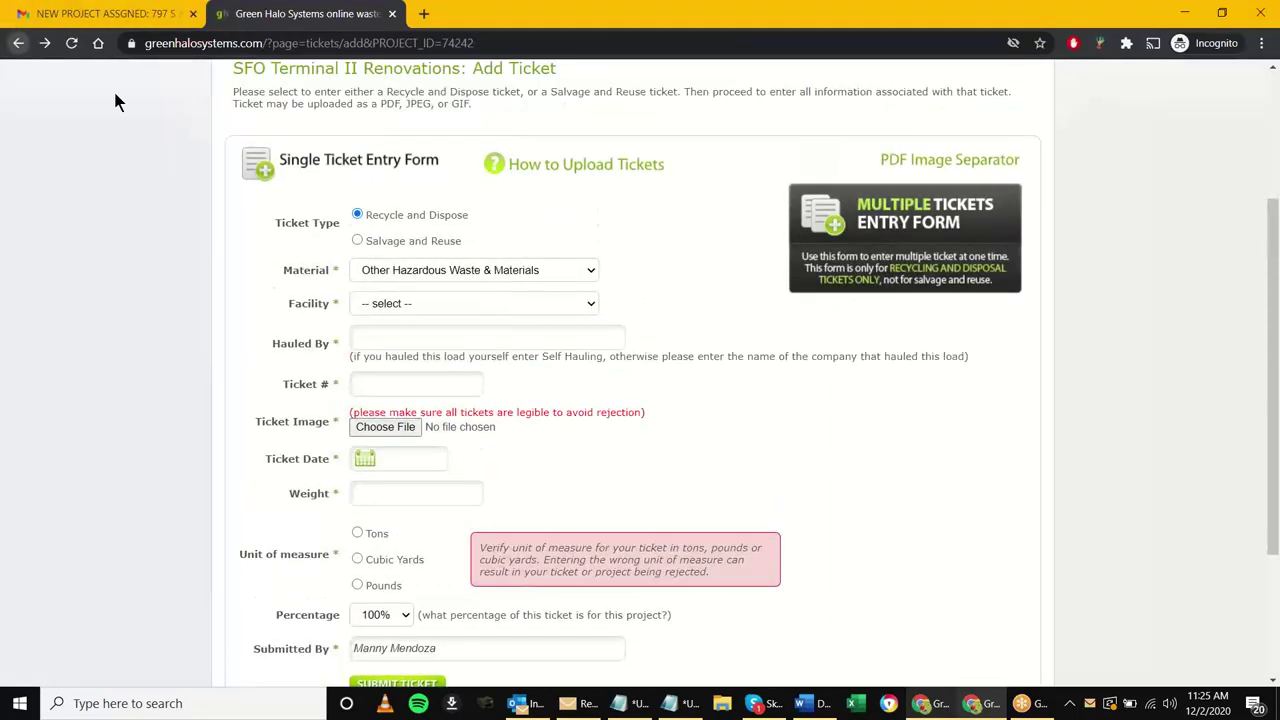
click(17, 45)
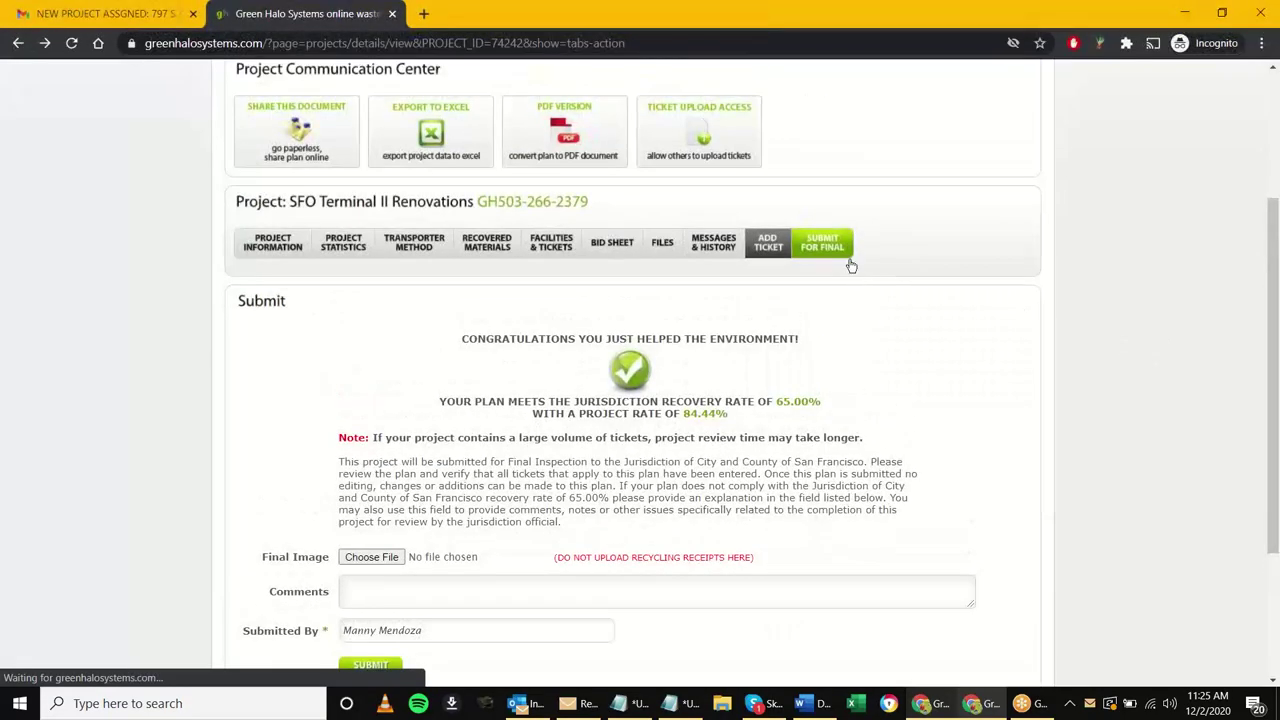
After noting the longer-review-time warning, submit SFO Terminal II Renovations for final and confirm Yes.
scroll(340, 460, down, 1)
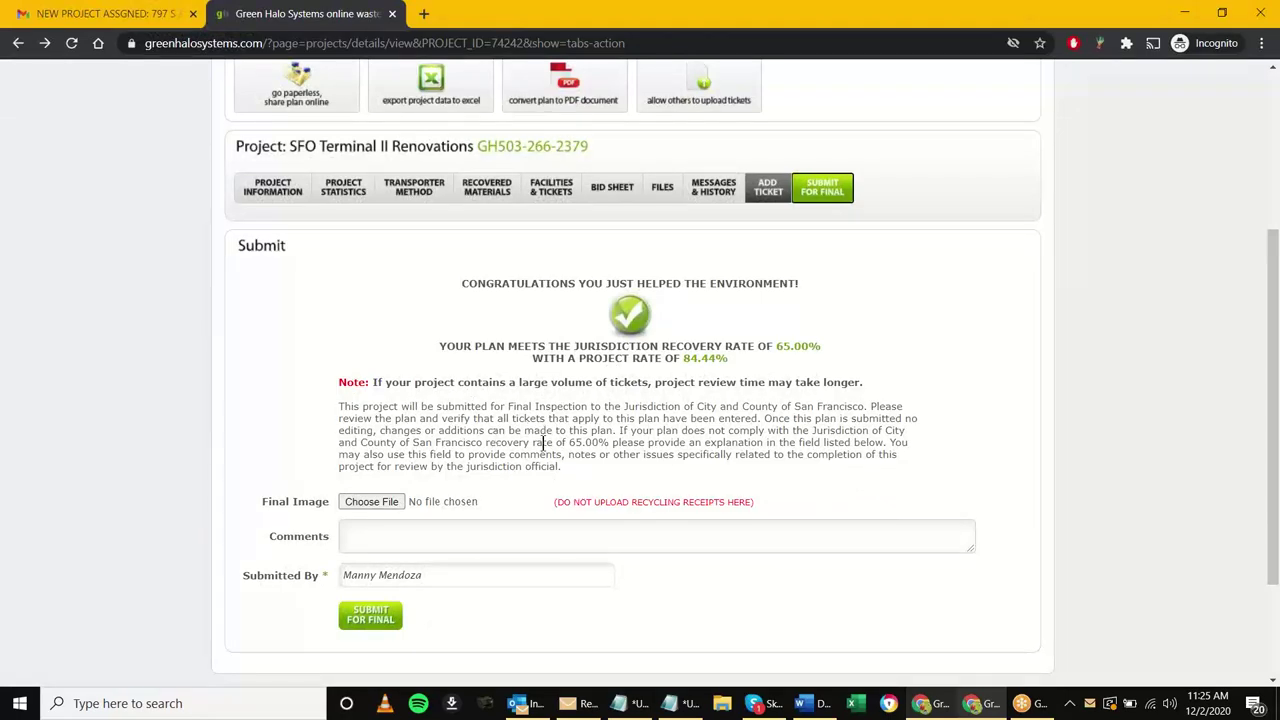
scroll(214, 490, down, 1)
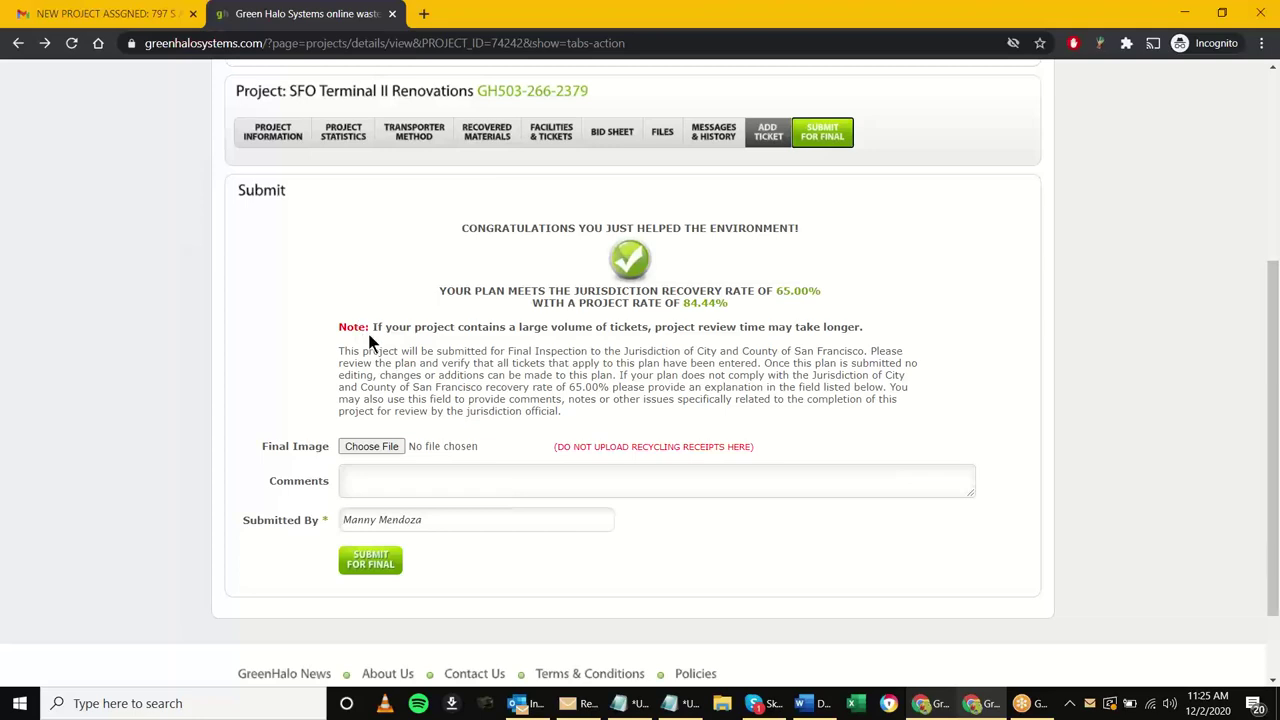
drag(374, 327, 870, 336)
click(886, 333)
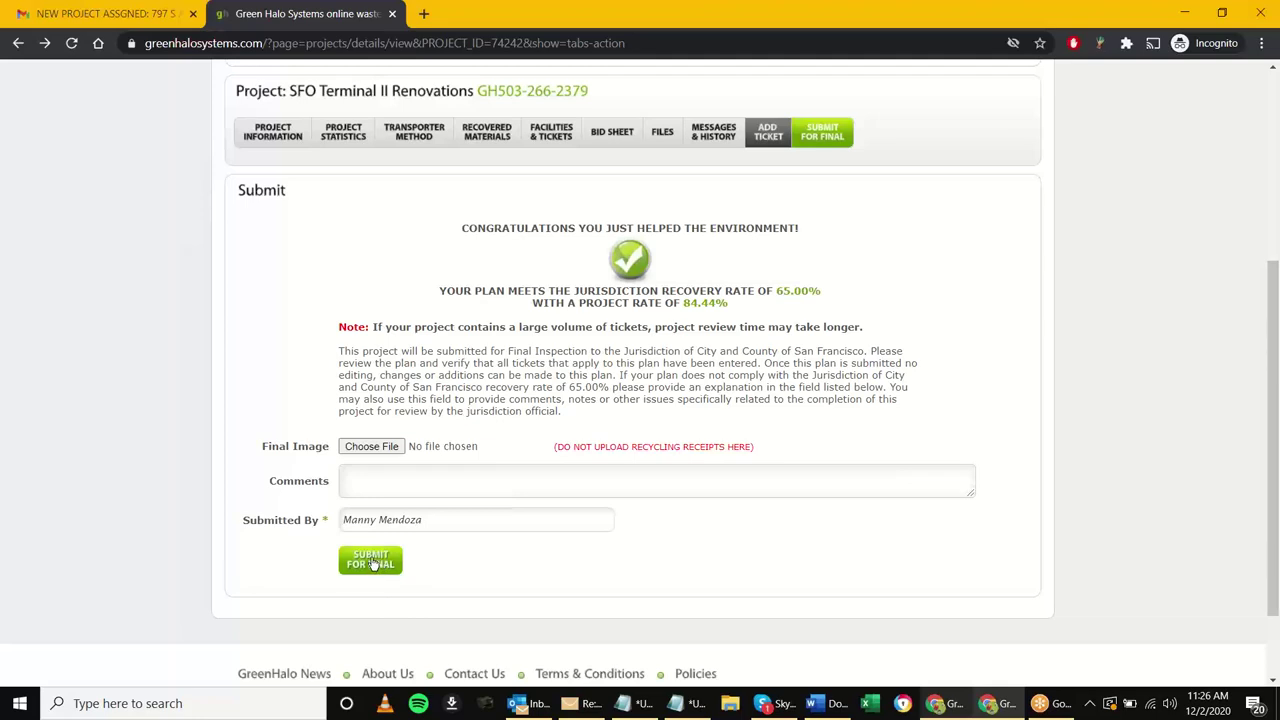
click(373, 565)
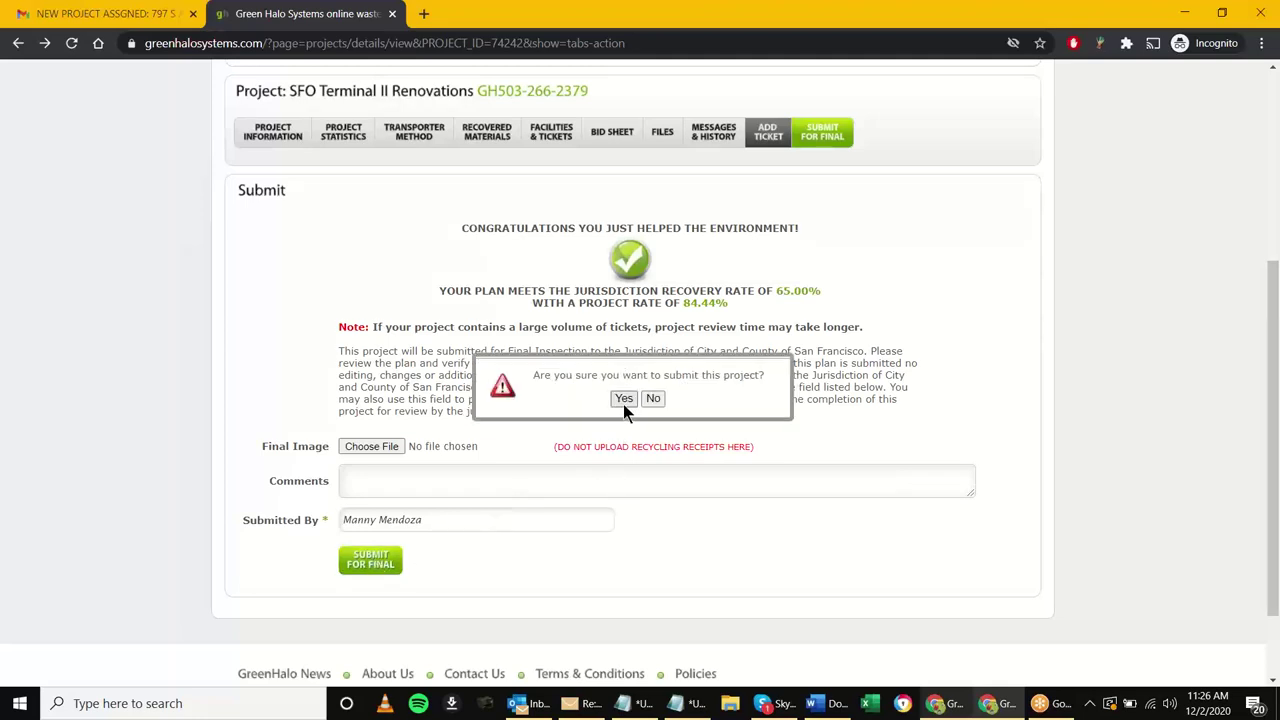
click(622, 399)
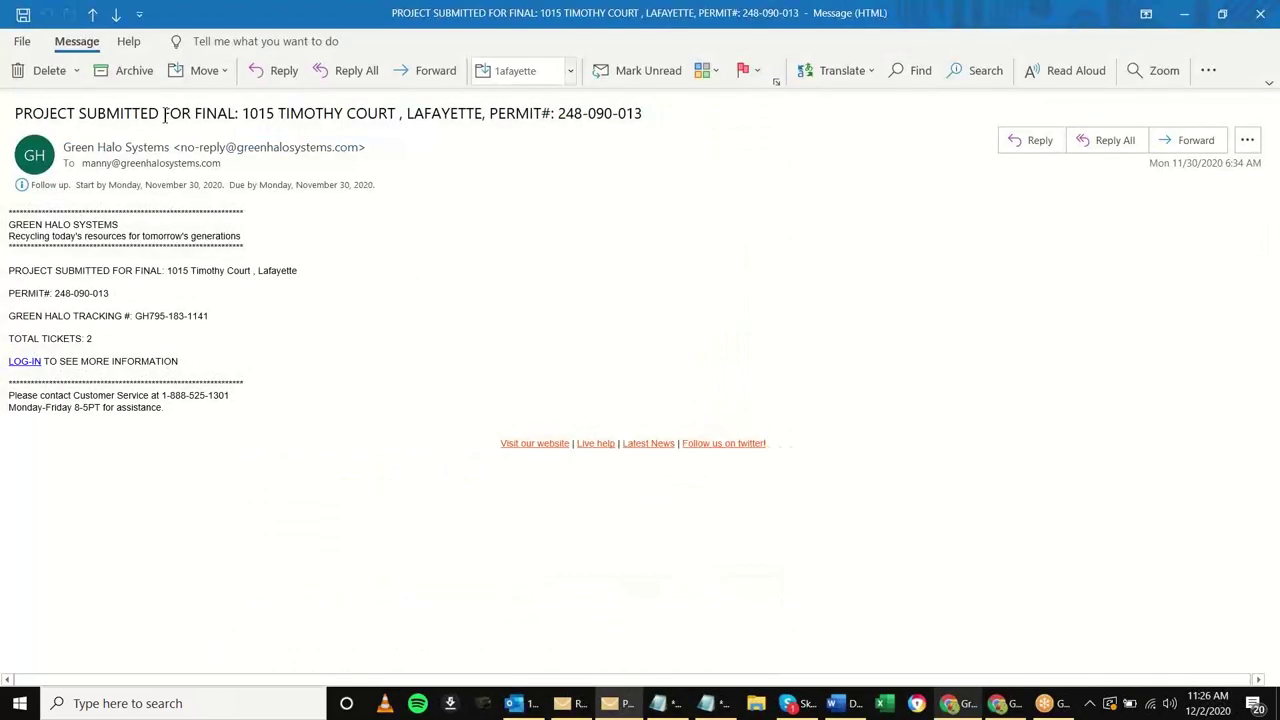
Point out the submitted-for-final subject and the TOTAL TICKETS: 2 line, then close the email.
drag(165, 113, 228, 113)
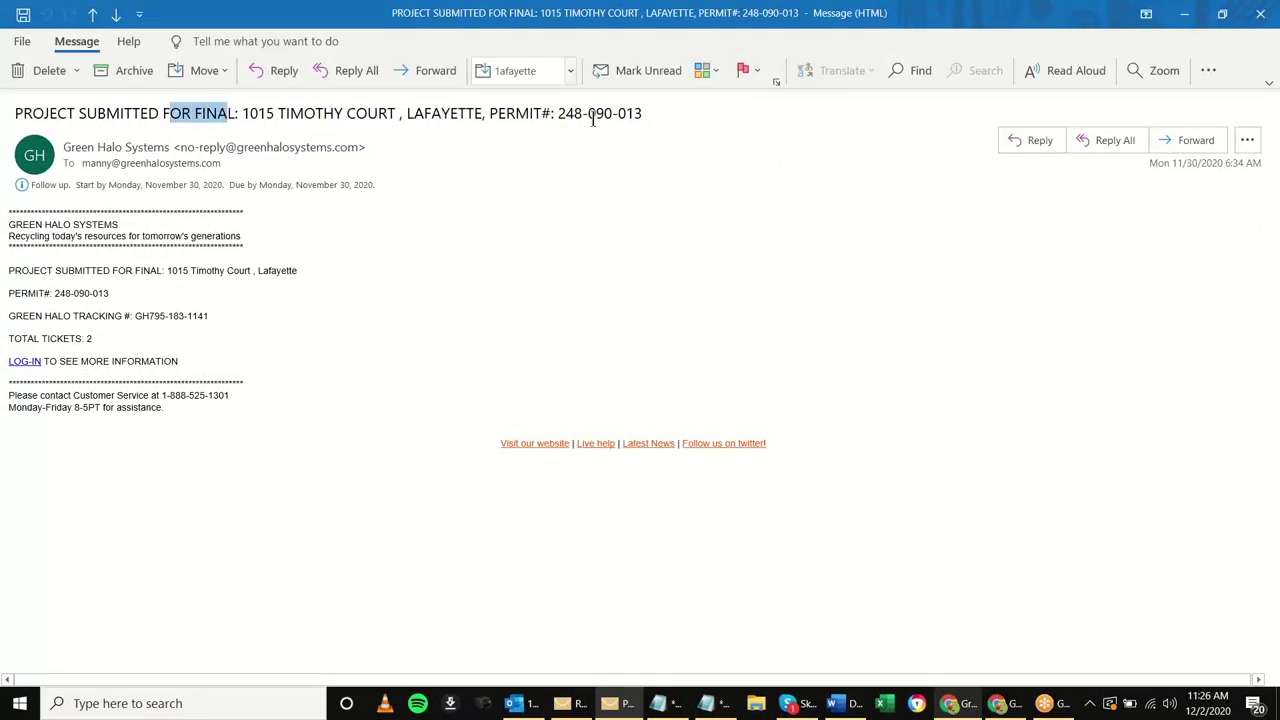
click(410, 357)
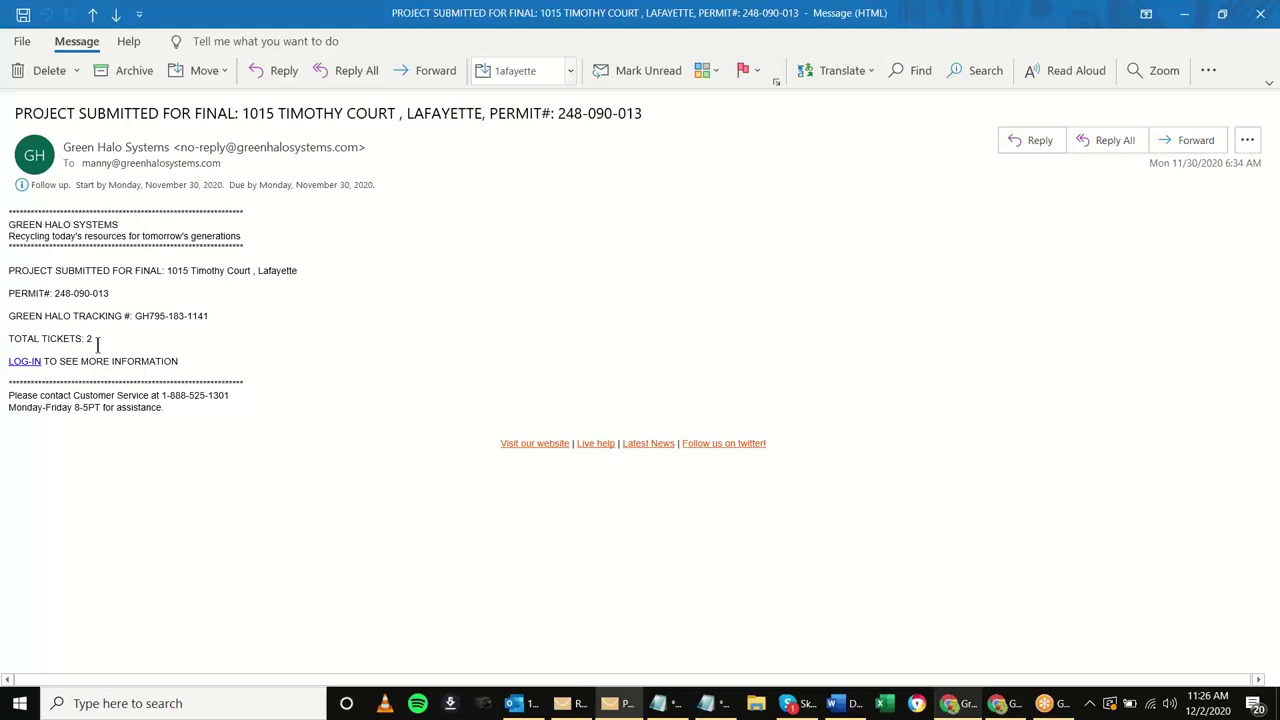
drag(92, 338, 14, 340)
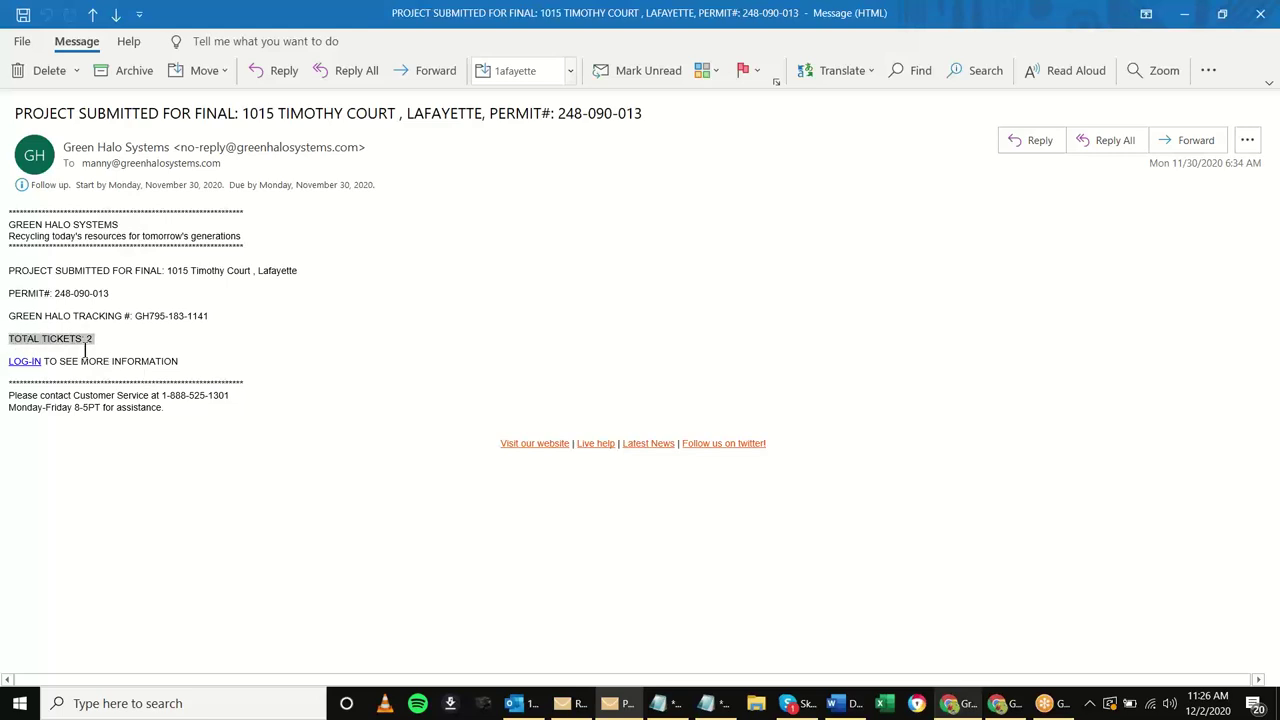
click(124, 338)
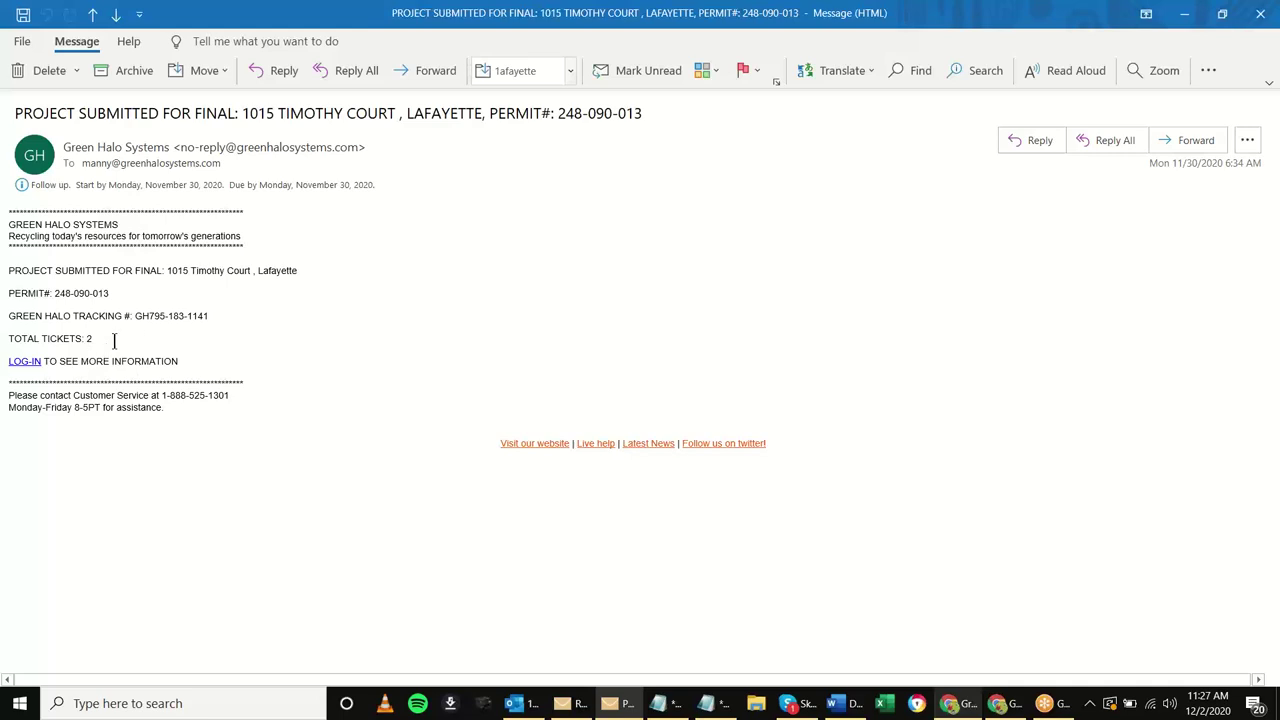
drag(93, 338, 5, 338)
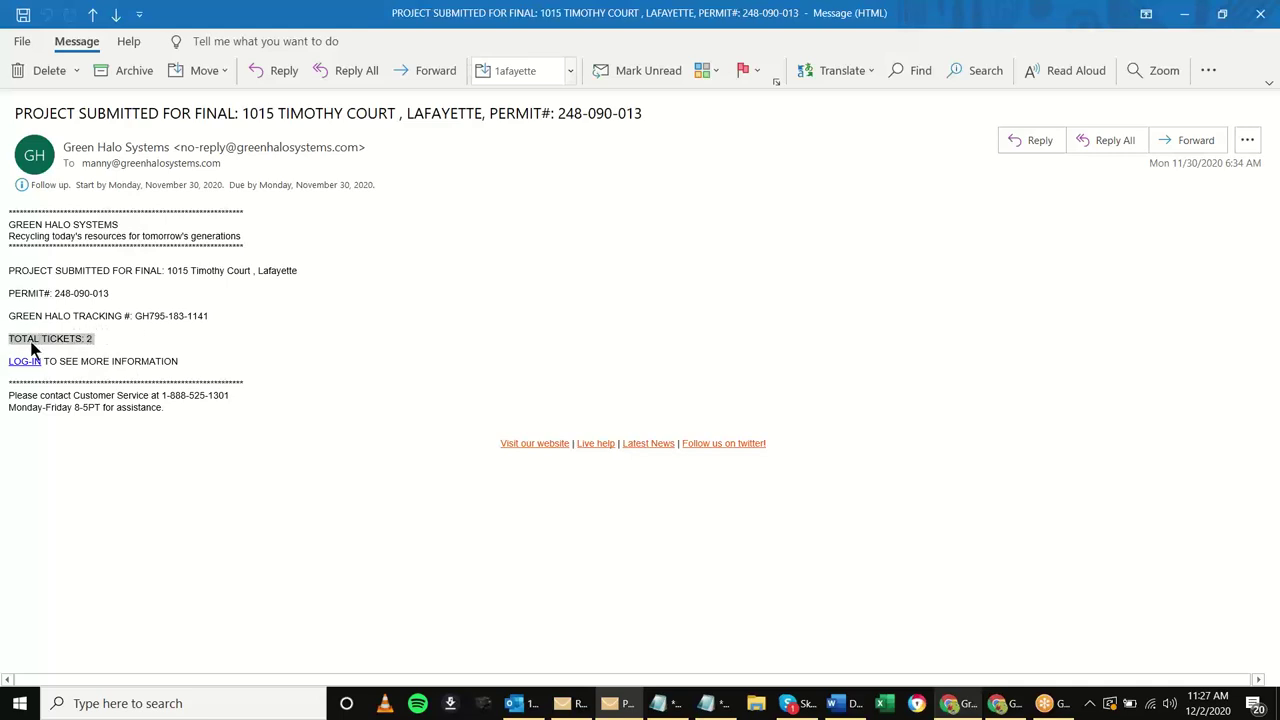
click(110, 345)
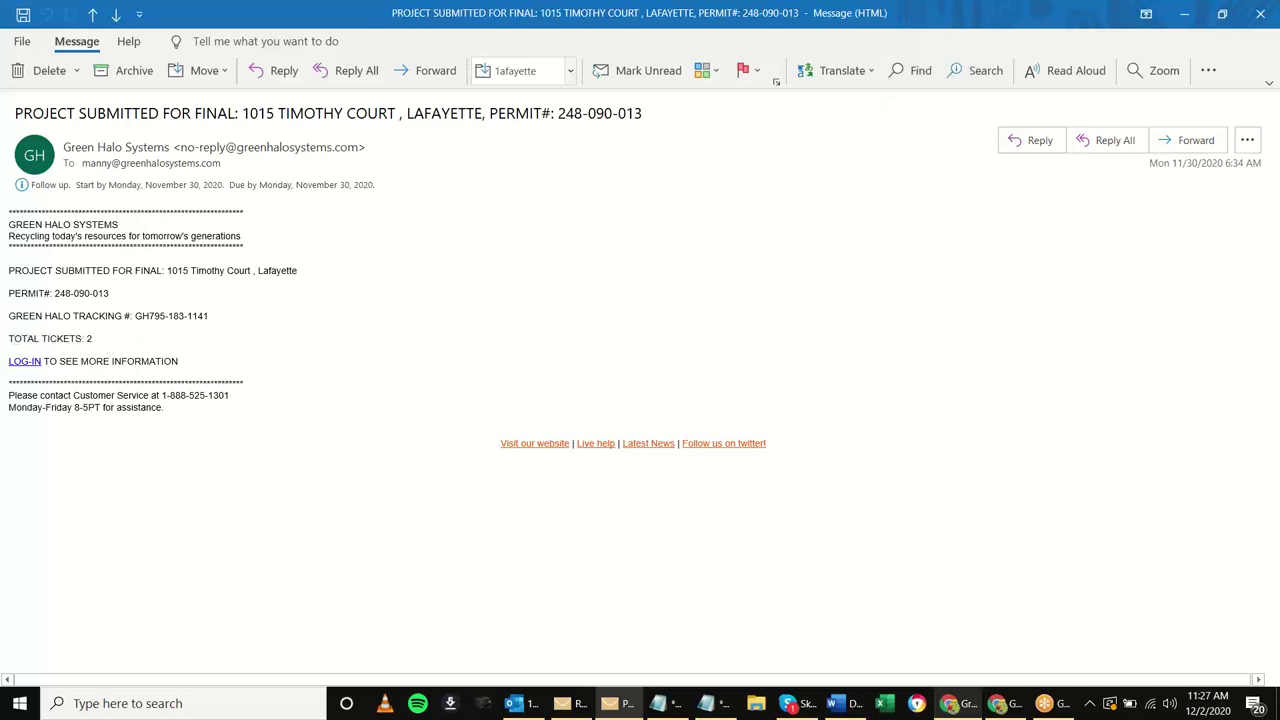
click(1260, 13)
scroll(1019, 293, up, 3)
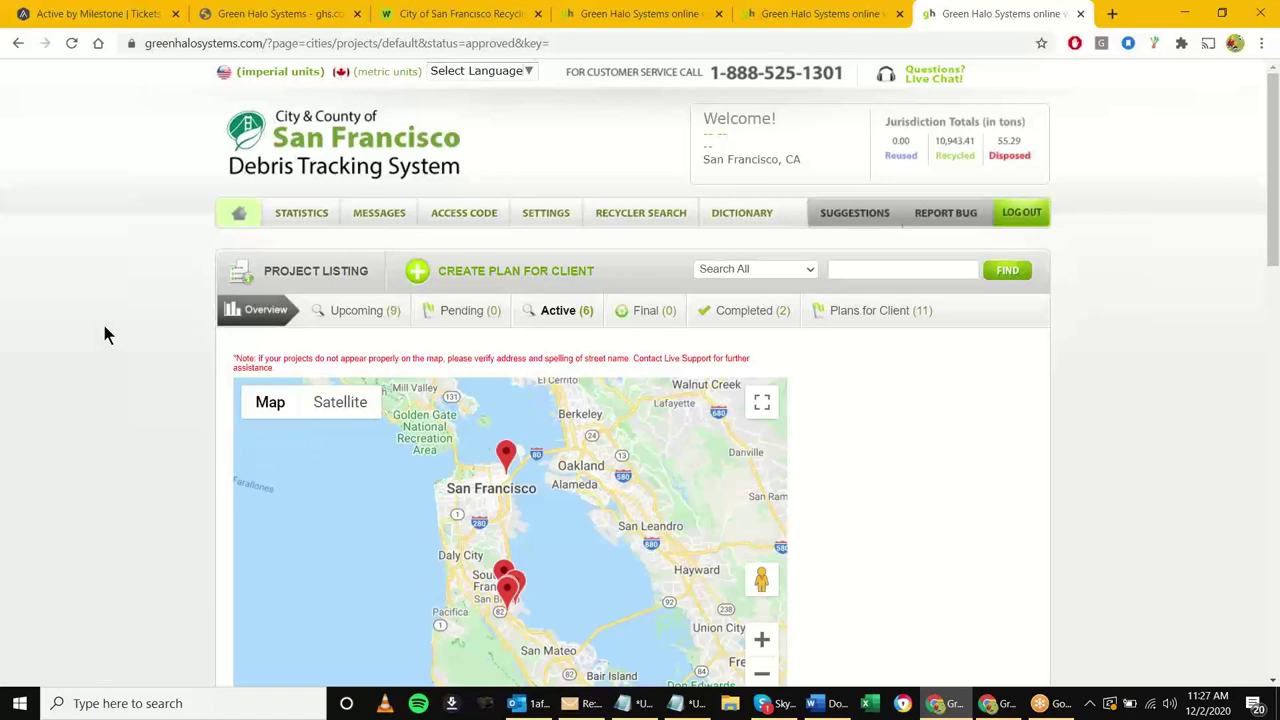
Reload the San Francisco listing and show the Final (1) tab with the 797 S Airport Blvd project.
click(71, 43)
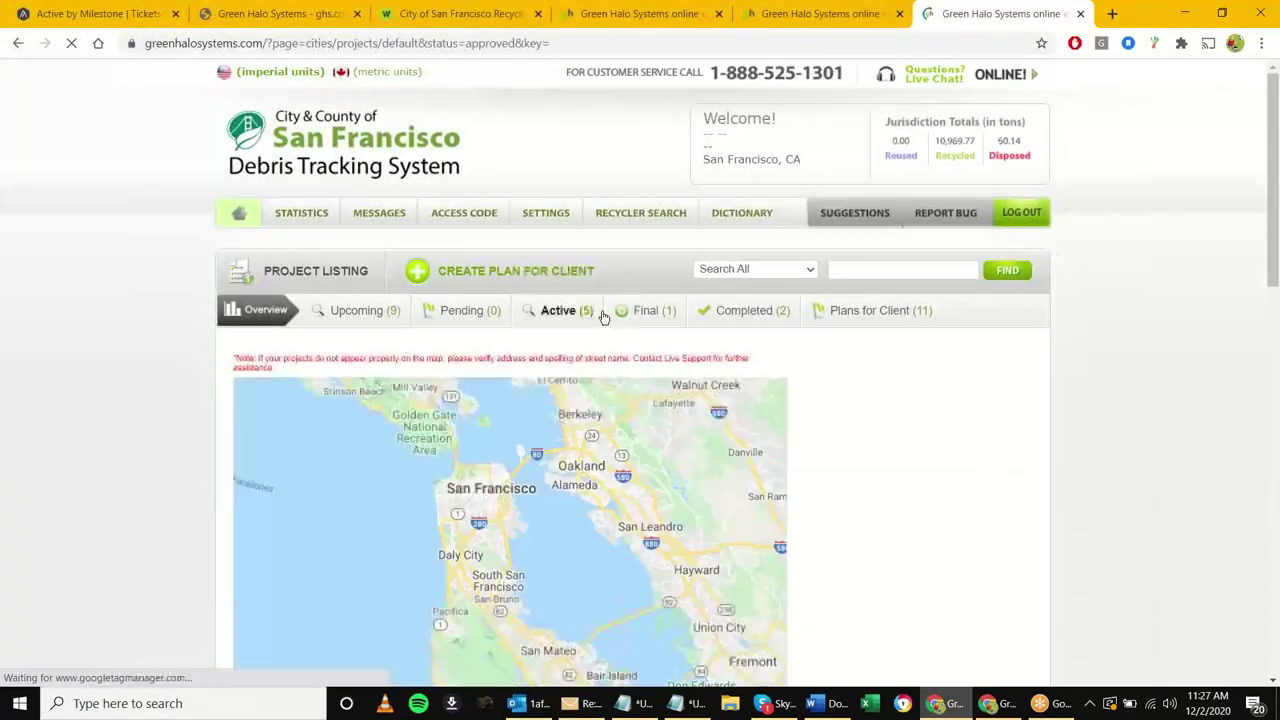
click(643, 316)
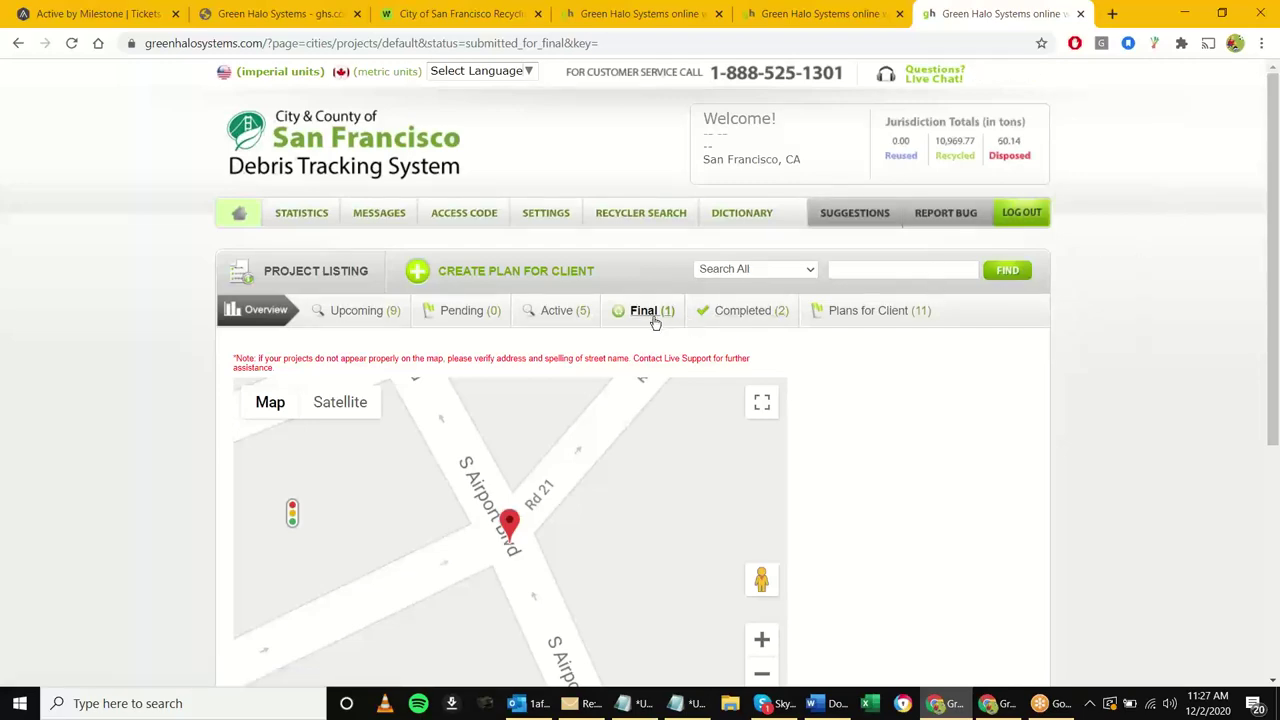
scroll(156, 403, down, 3)
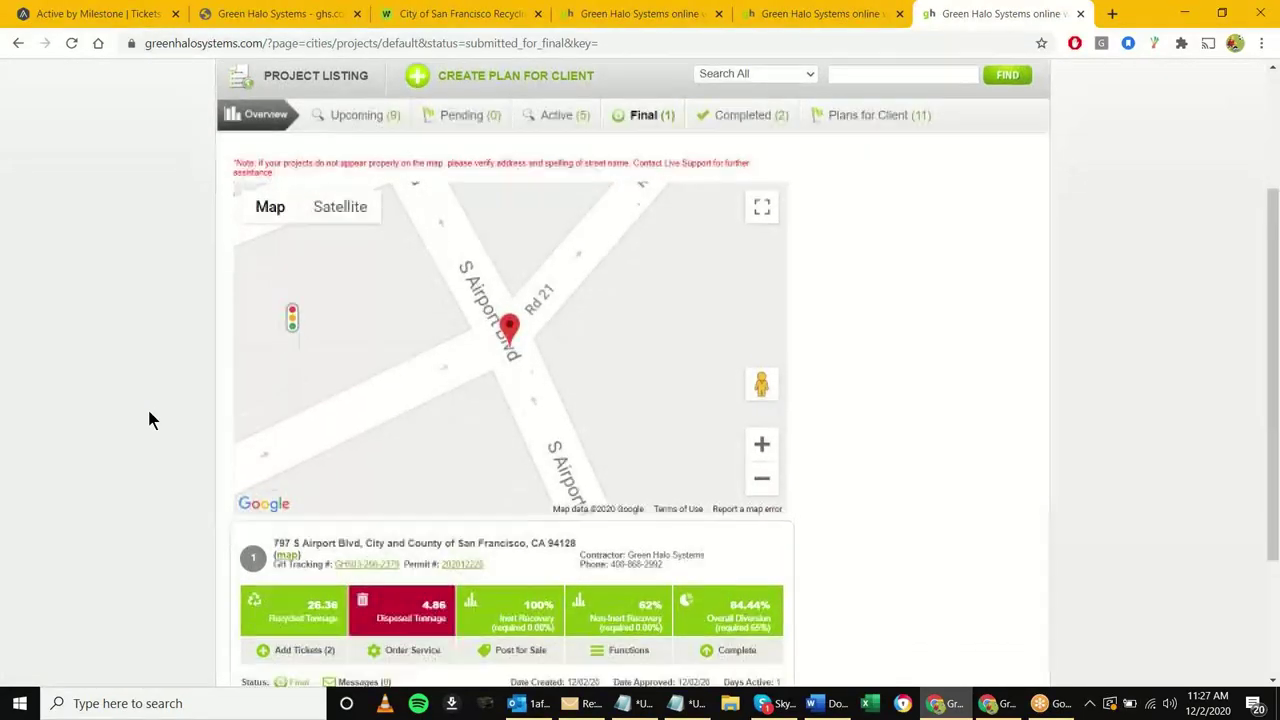
Zoom the map out from street level to the wider Peninsula, then back in one level around SFO.
scroll(150, 420, up, 1)
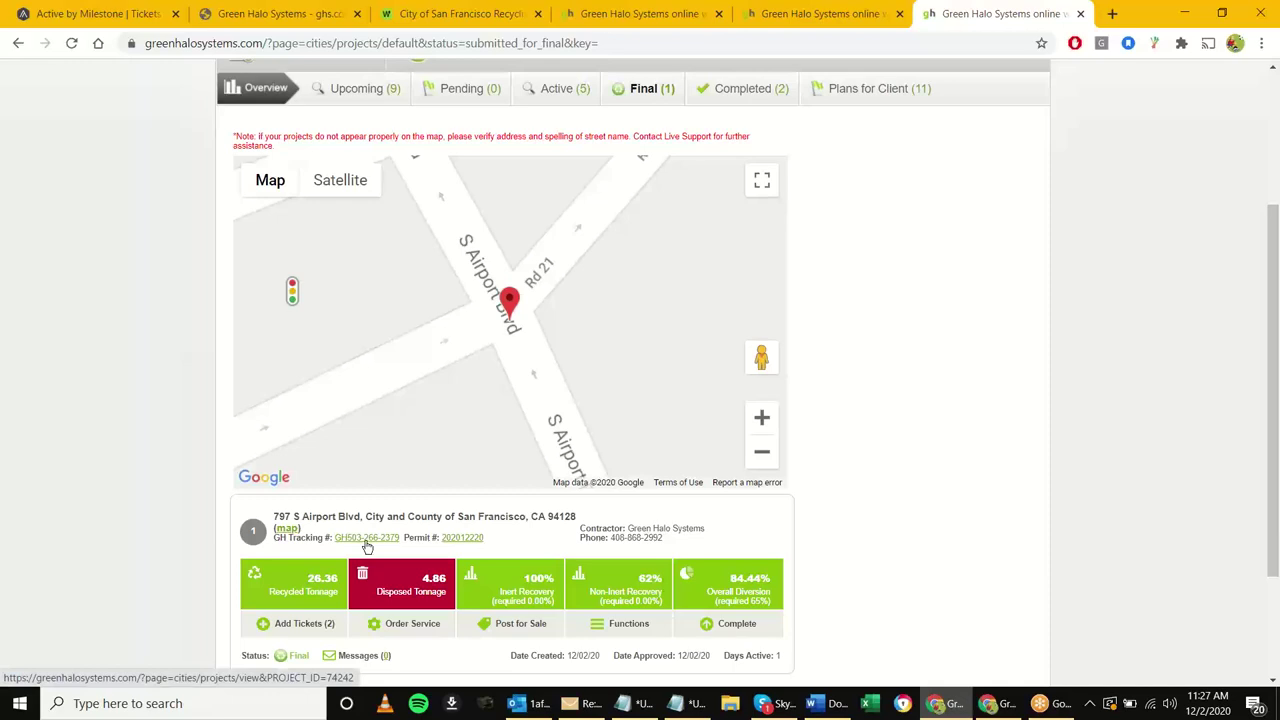
click(761, 452)
click(761, 455)
click(761, 455)
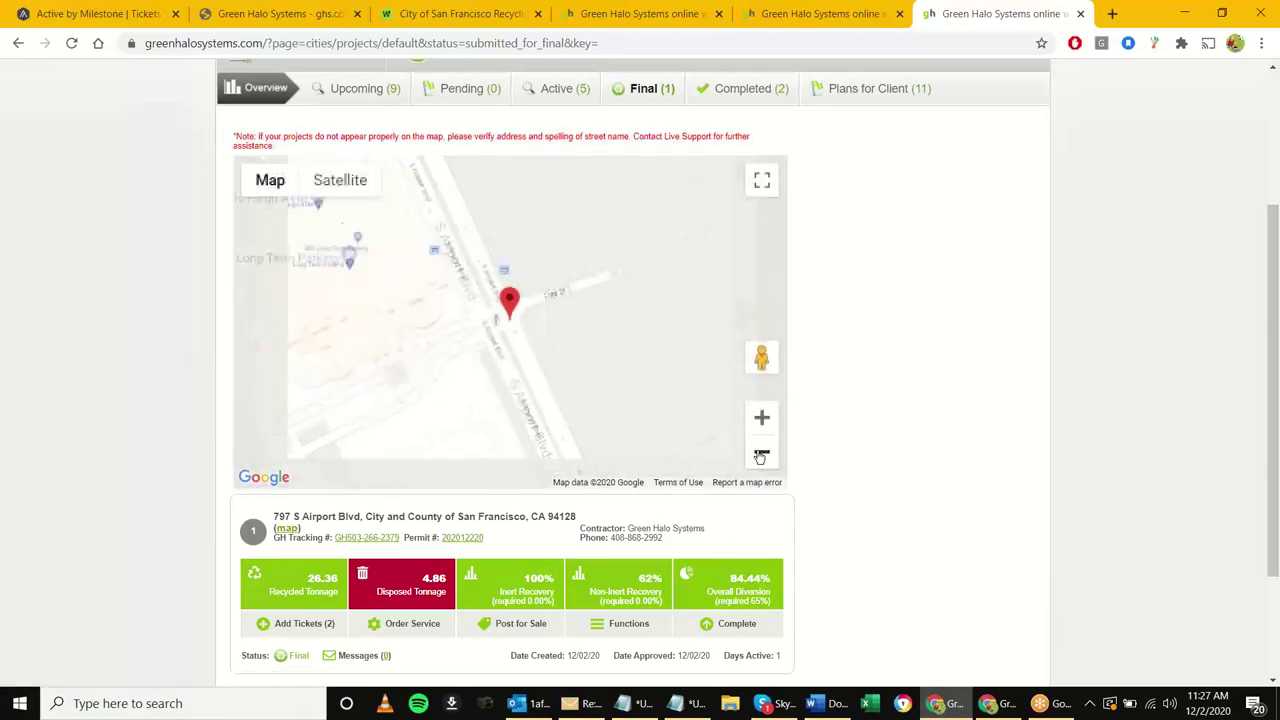
click(761, 455)
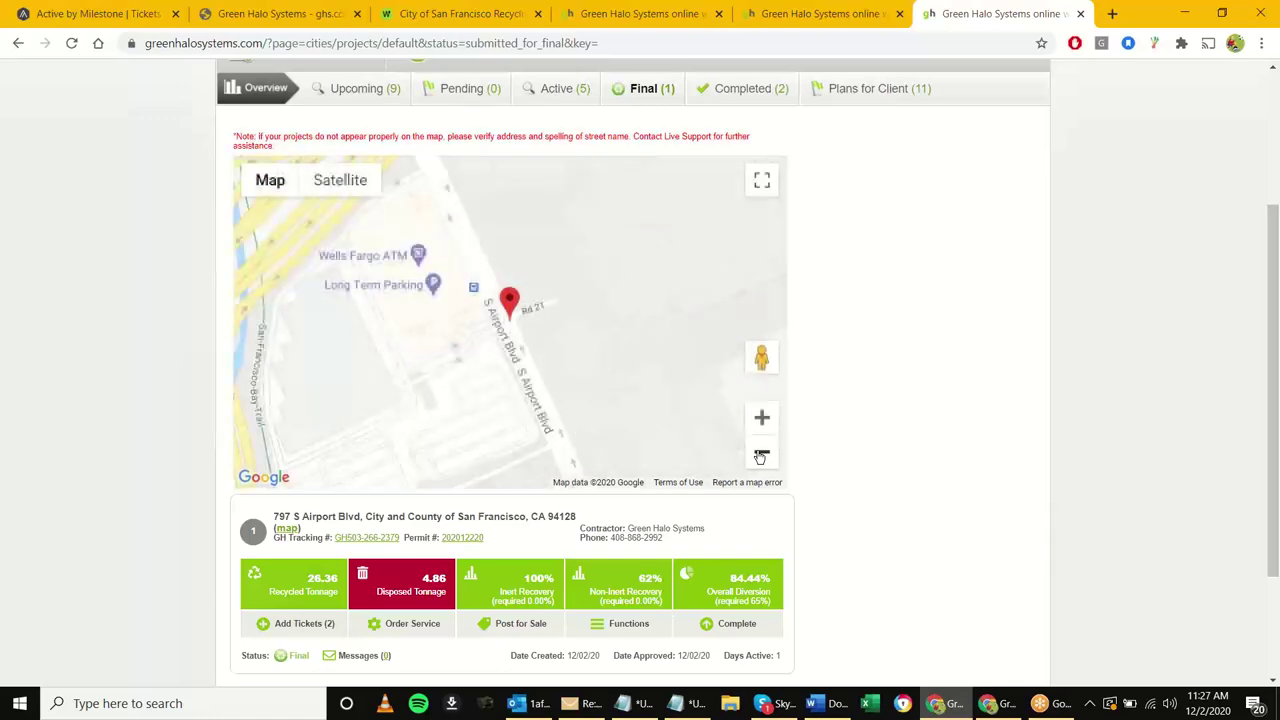
click(761, 455)
click(761, 456)
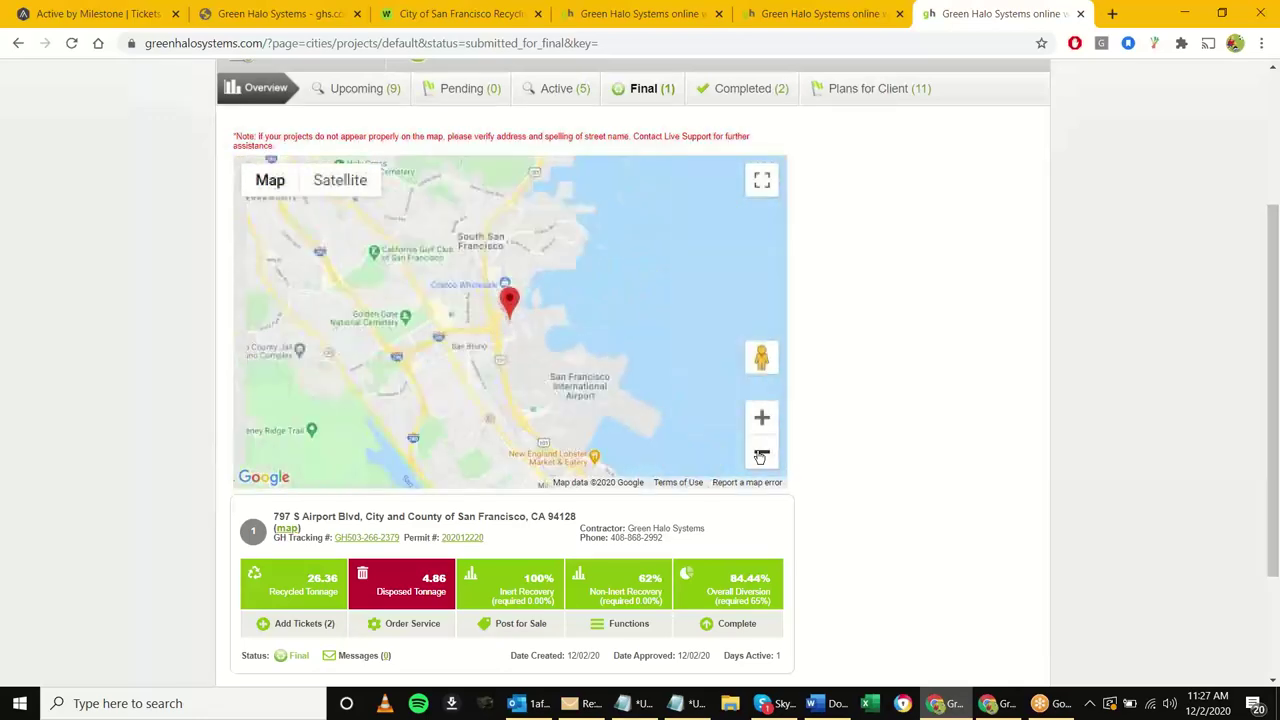
click(761, 456)
click(761, 456)
click(761, 418)
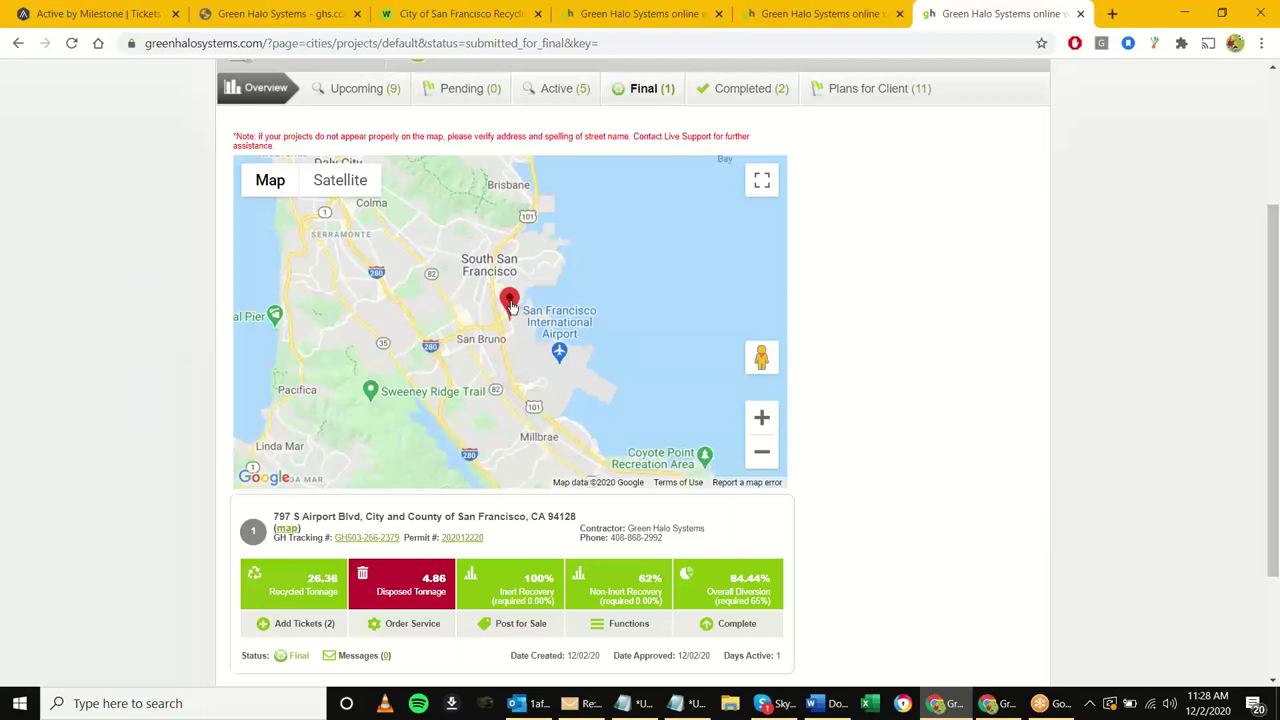
Check the marker's project popup, close it, and pan the map to bring San Francisco into view.
click(510, 301)
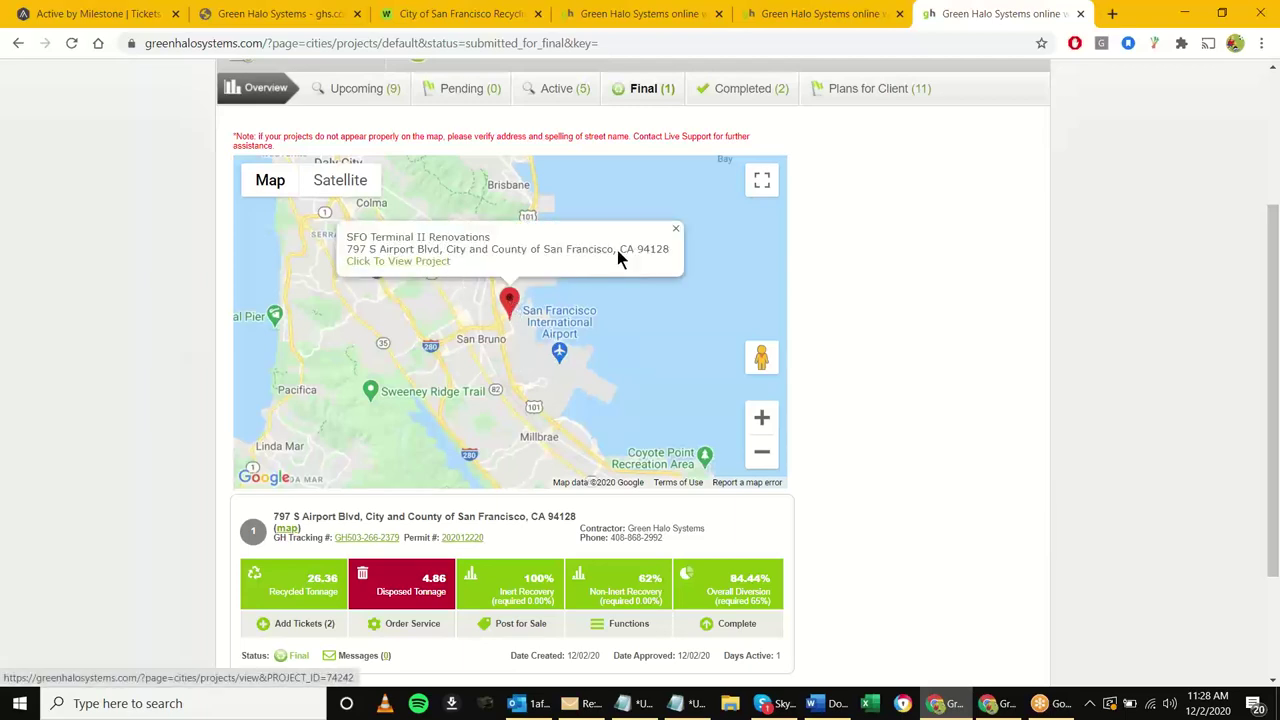
click(675, 229)
drag(436, 331, 526, 401)
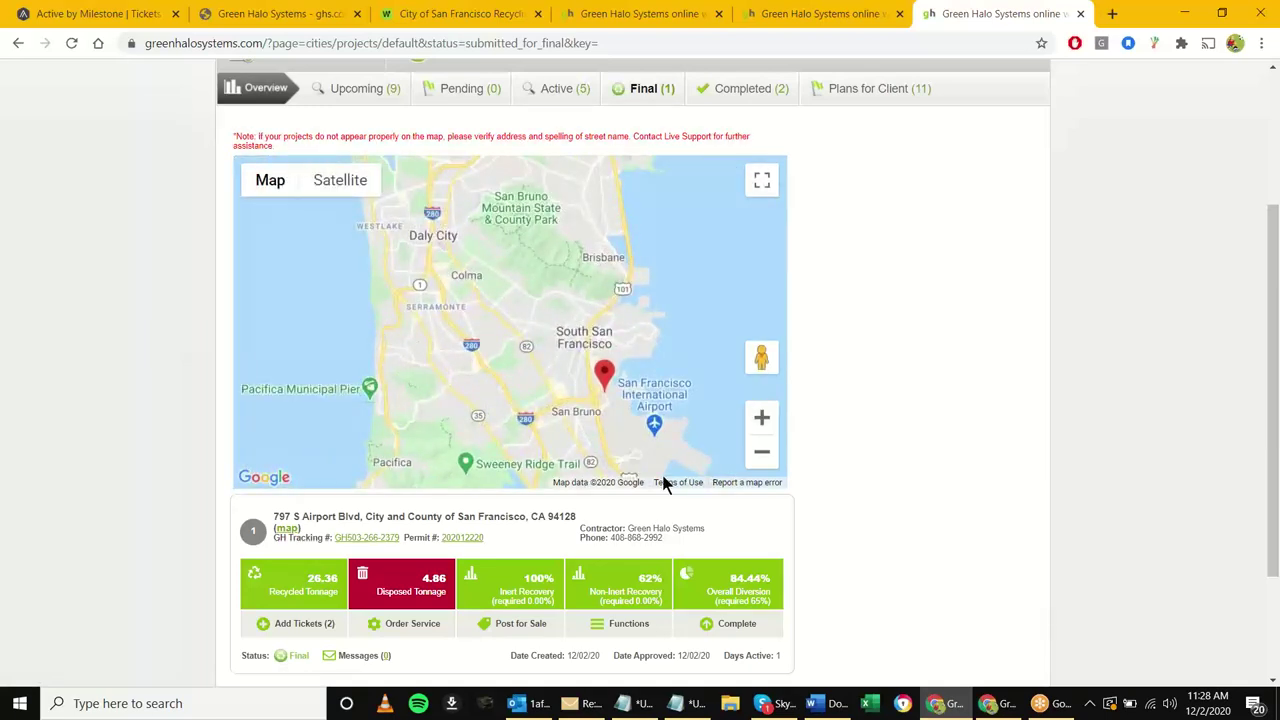
click(761, 451)
mouse_move(611, 370)
mouse_down()
mouse_move(637, 416)
mouse_move(643, 396)
mouse_move(635, 450)
mouse_up()
drag(655, 392, 661, 409)
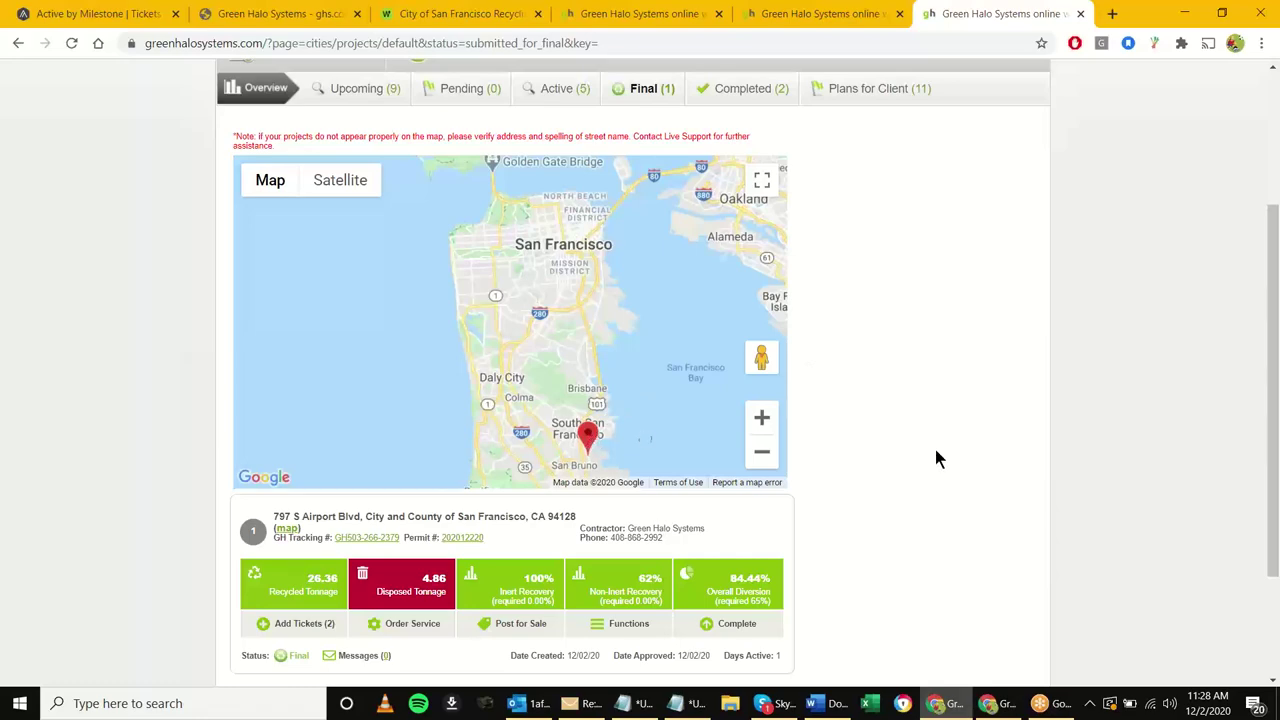
scroll(930, 462, down, 2)
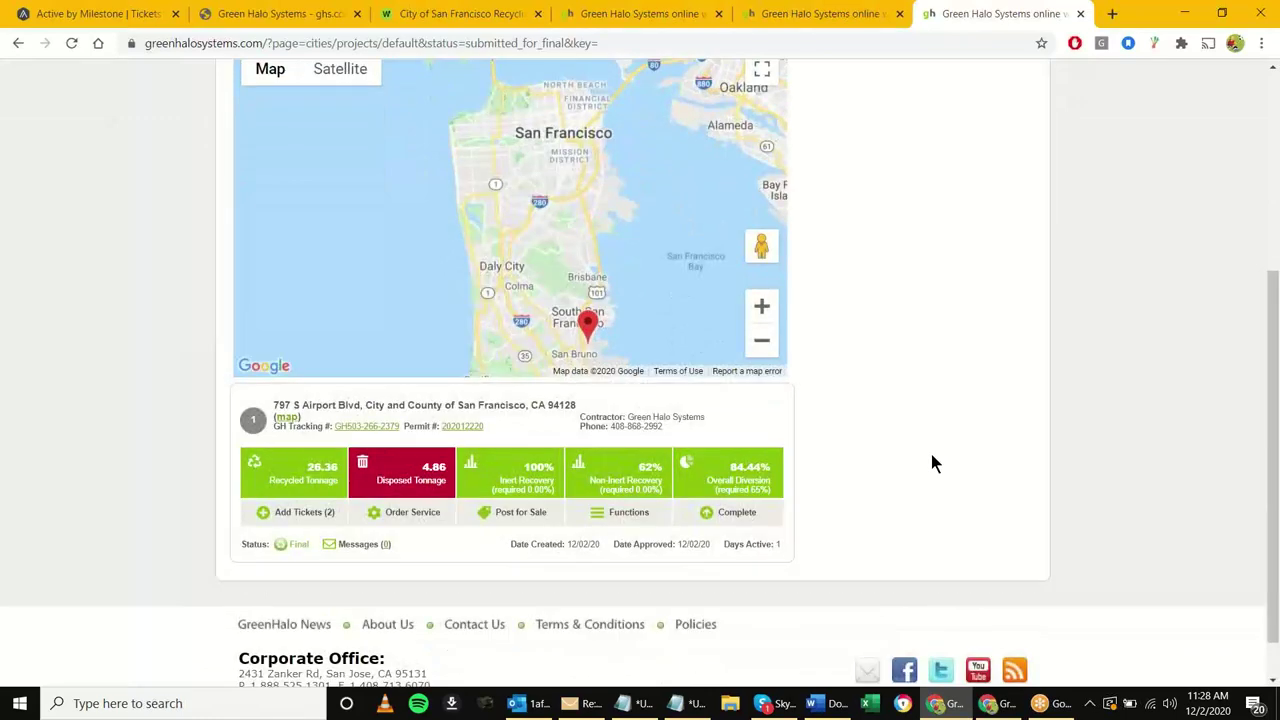
scroll(931, 460, down, 1)
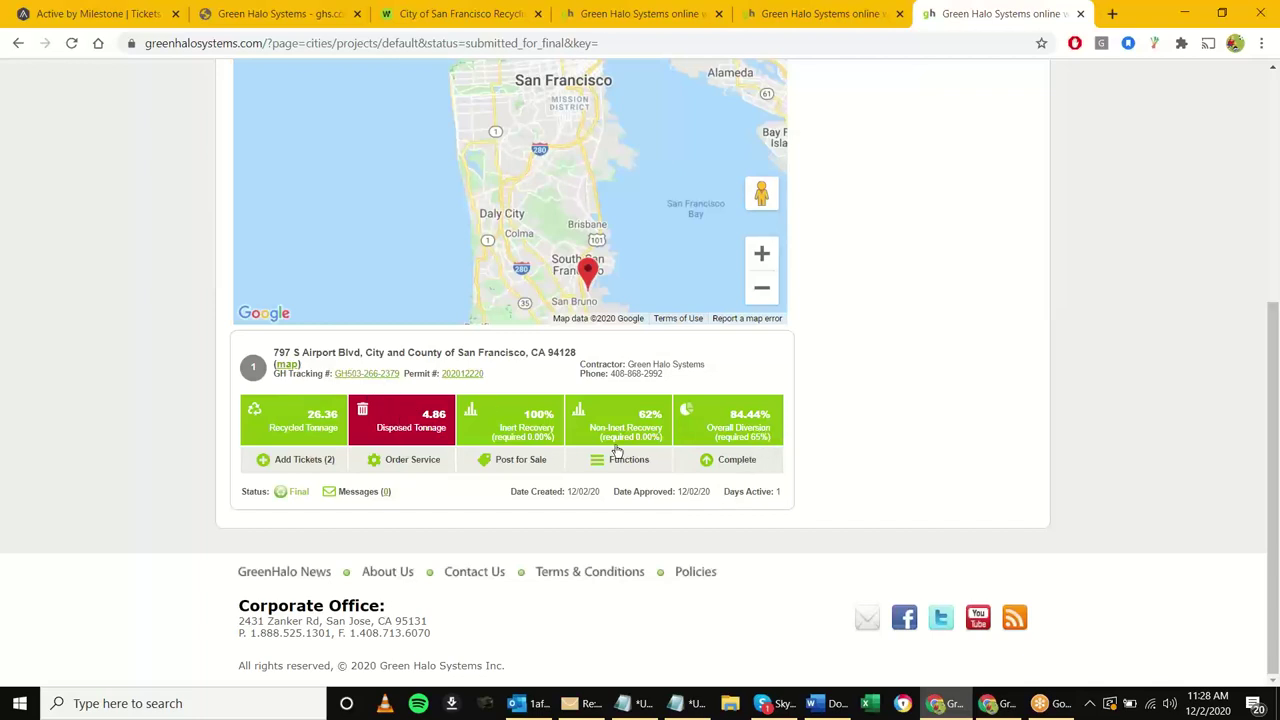
scroll(593, 435, up, 3)
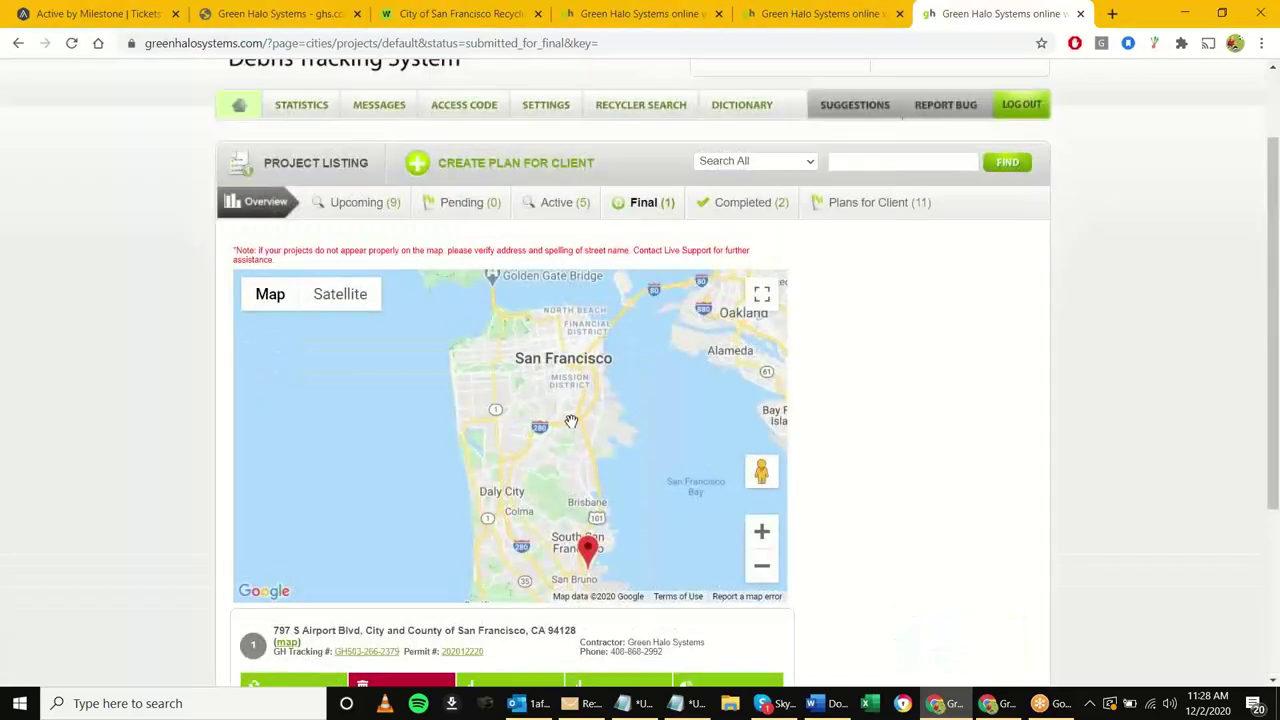
middle_click(566, 208)
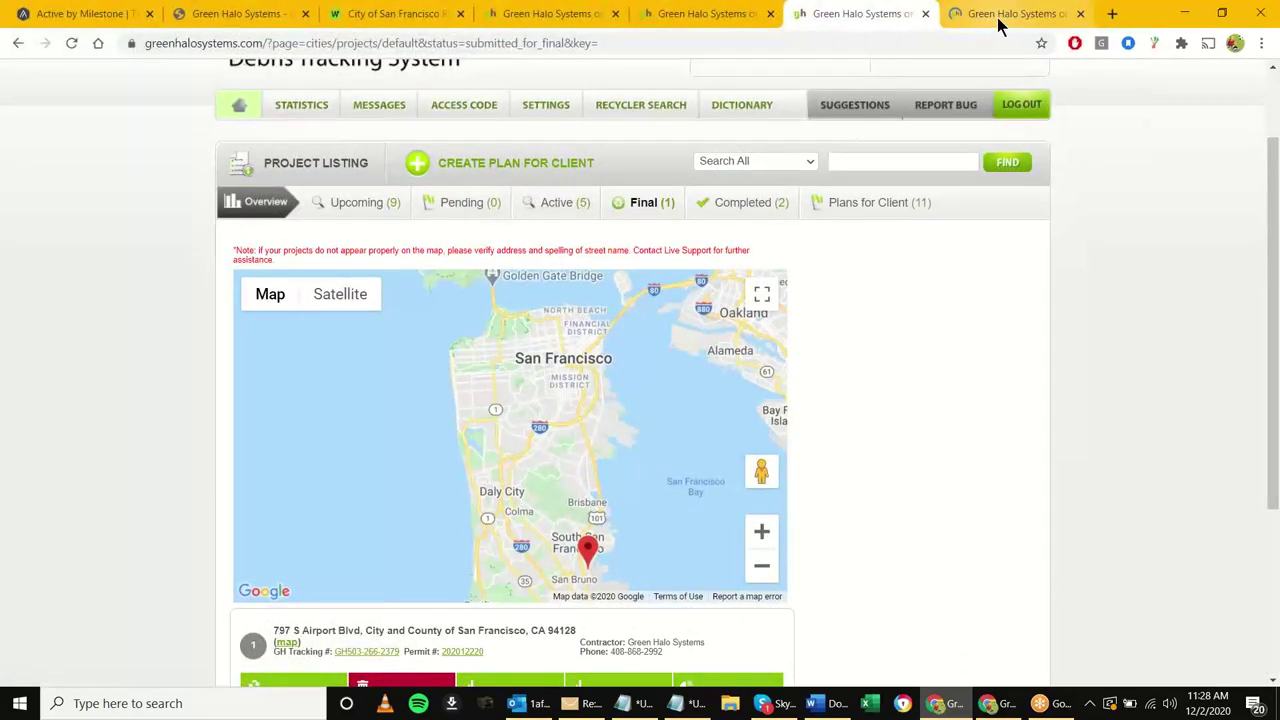
click(997, 27)
scroll(873, 410, down, 4)
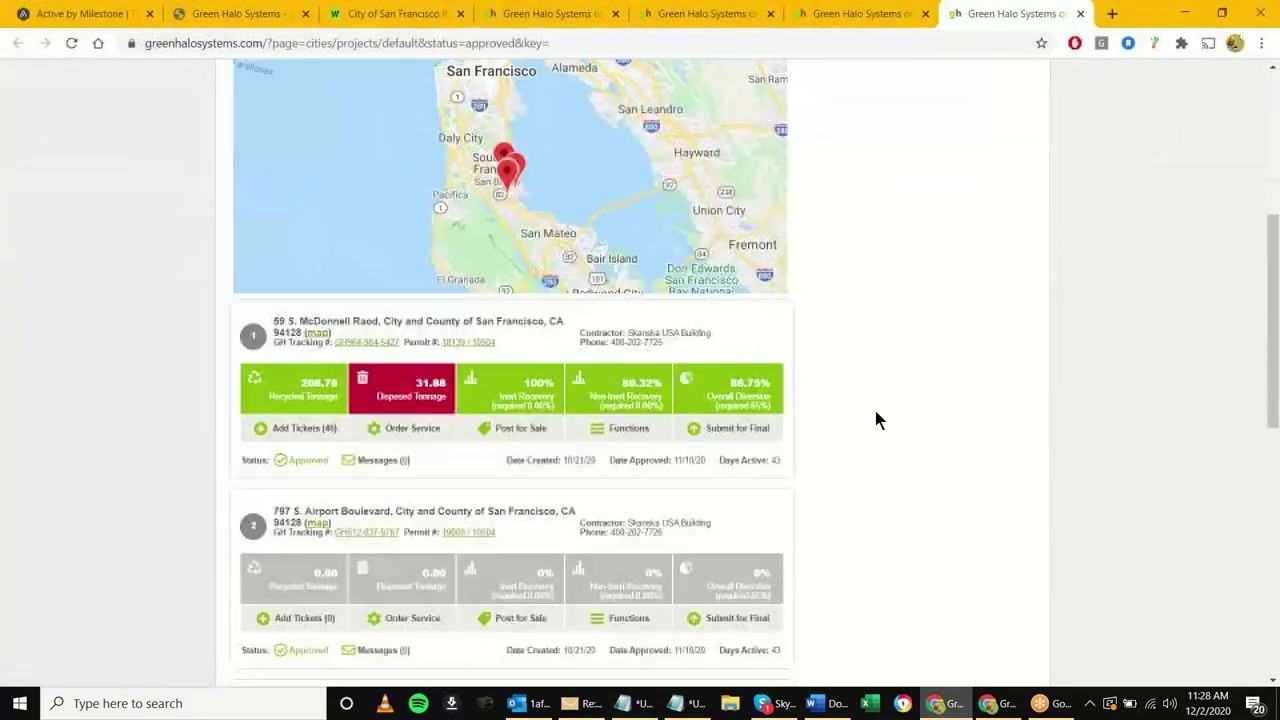
scroll(875, 420, down, 2)
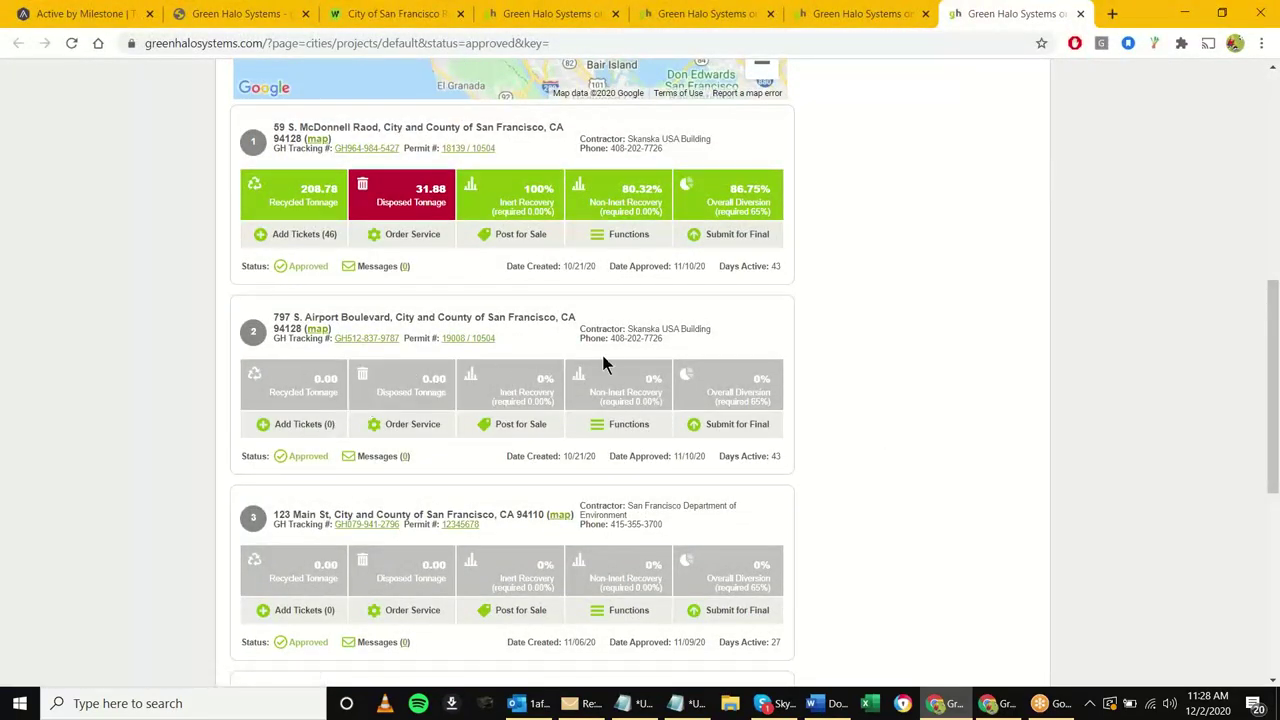
middle_click(997, 25)
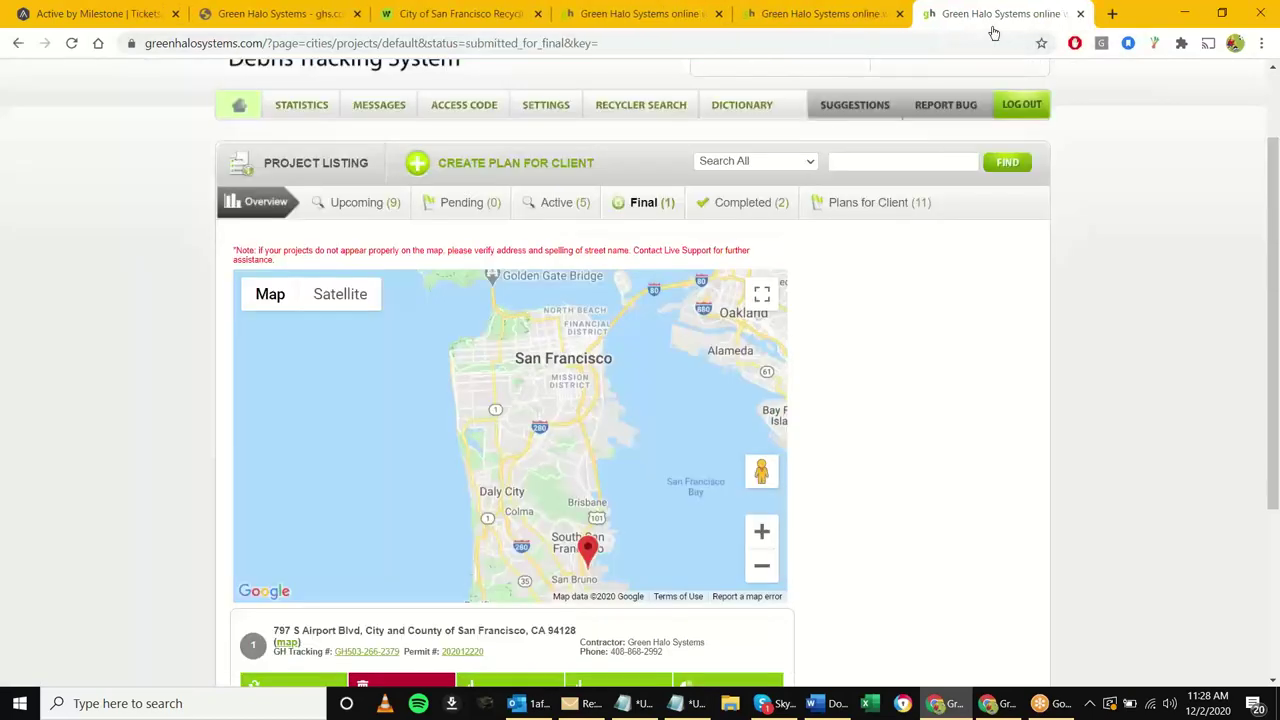
scroll(966, 373, down, 3)
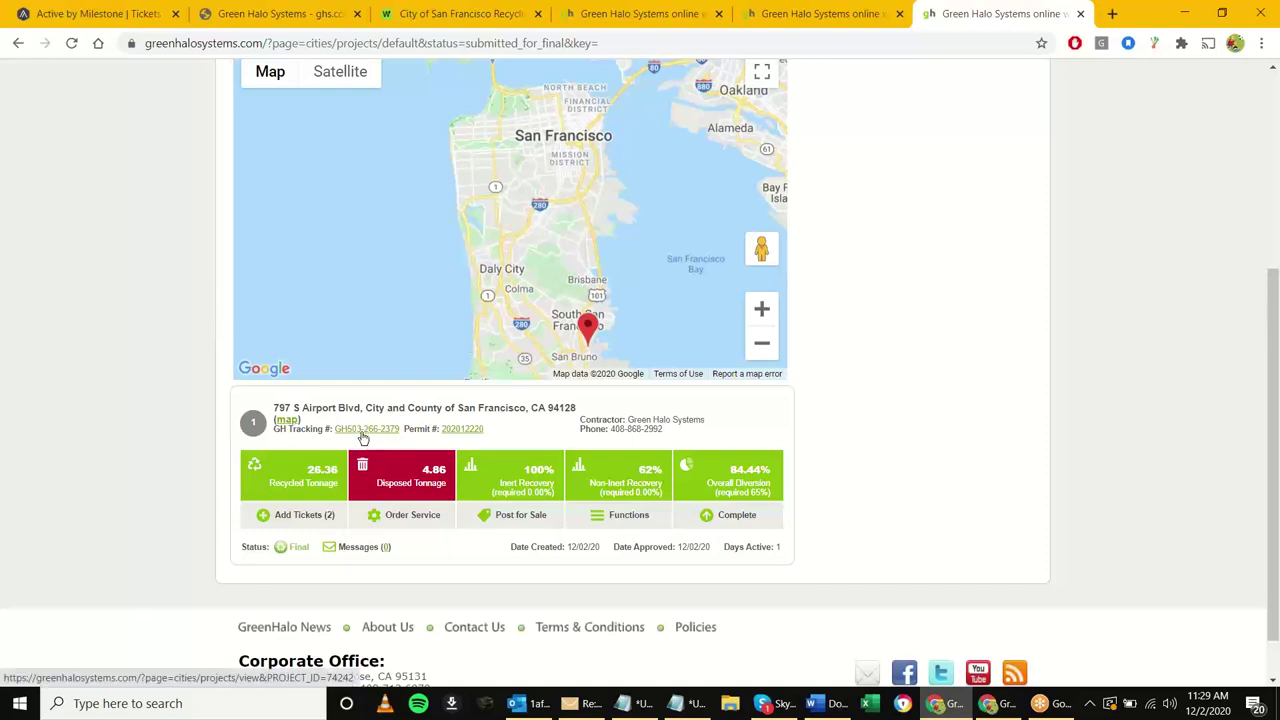
Open the SFO Terminal II Renovations page via its GH Tracking # link and scroll to Project Status.
click(365, 430)
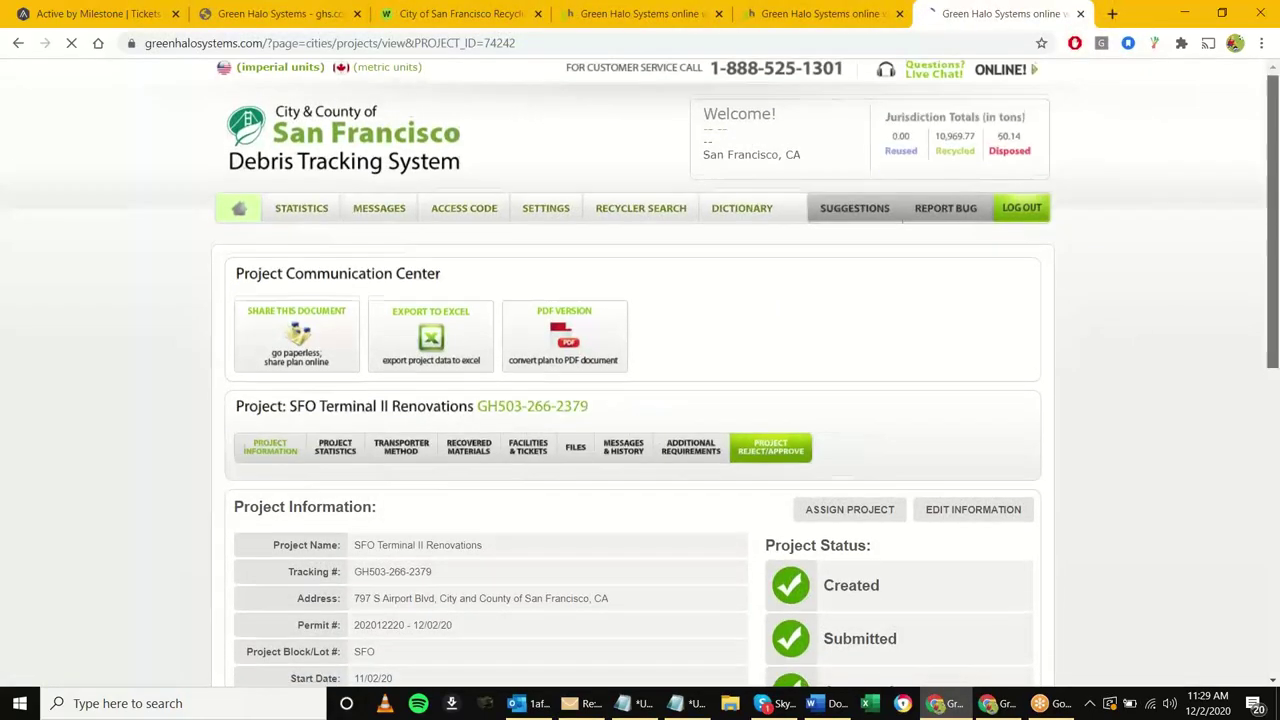
scroll(640, 400, down, 1)
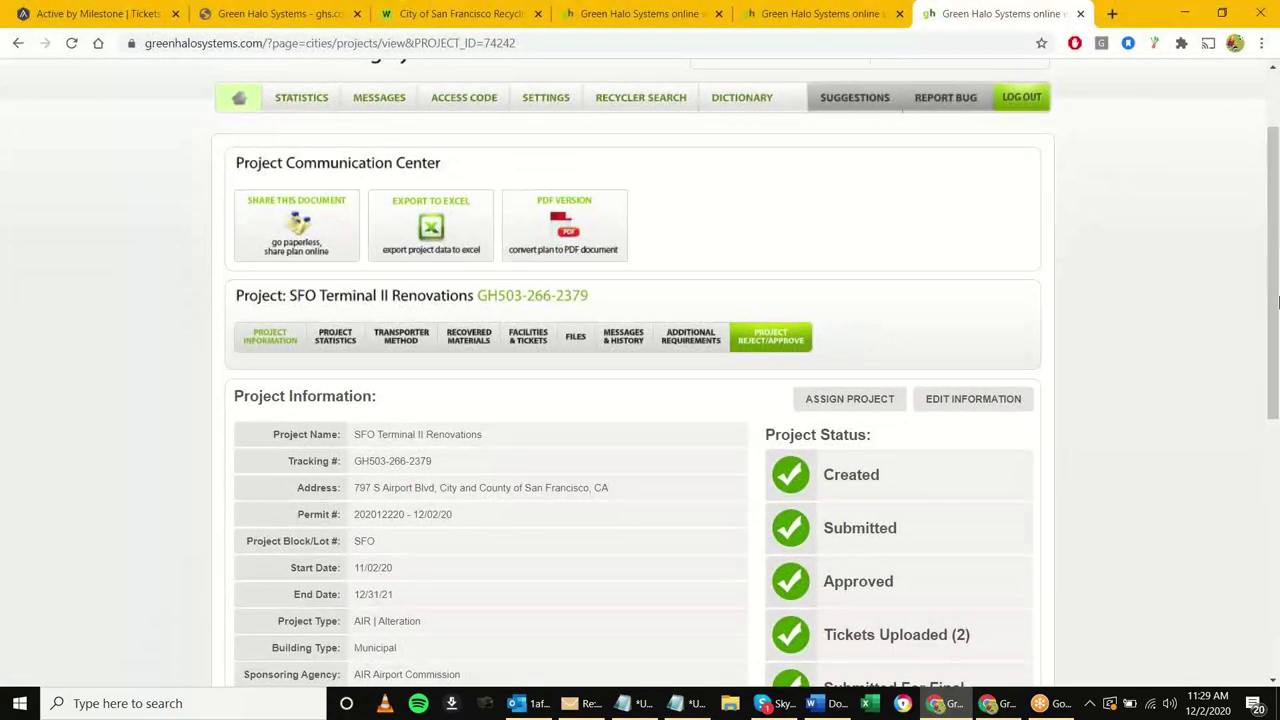
drag(1276, 302, 1276, 333)
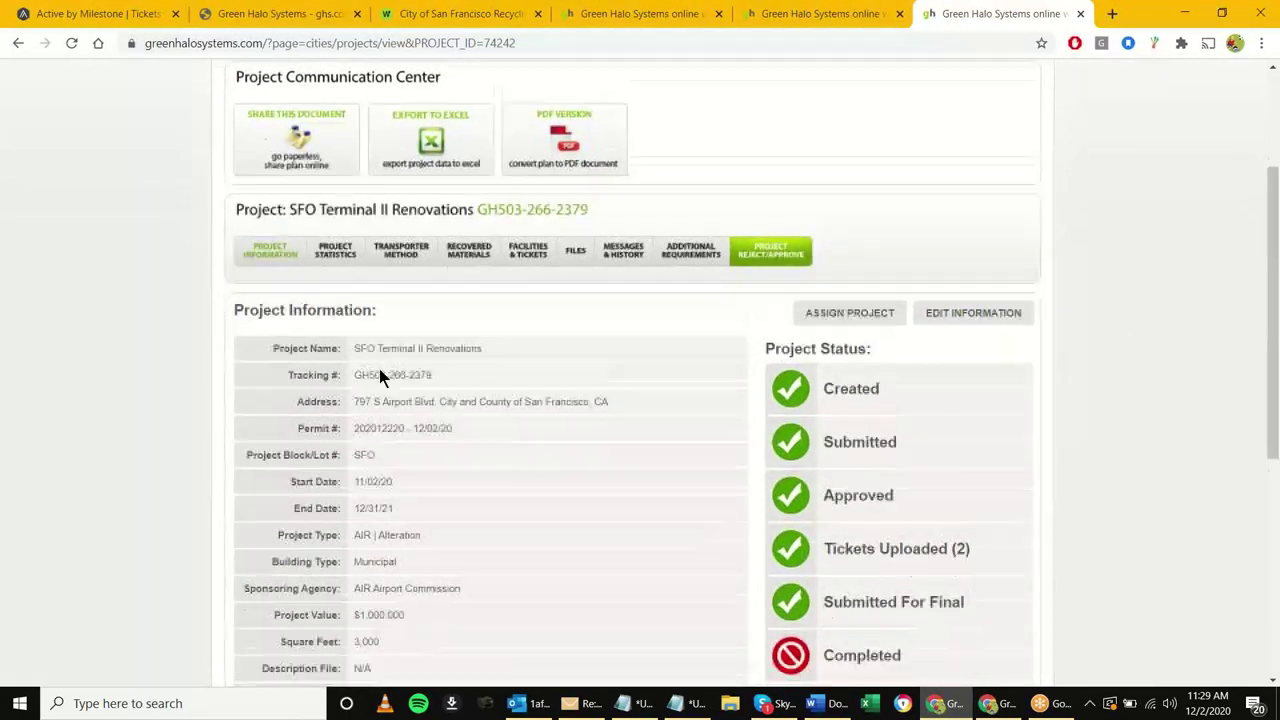
scroll(381, 372, down, 2)
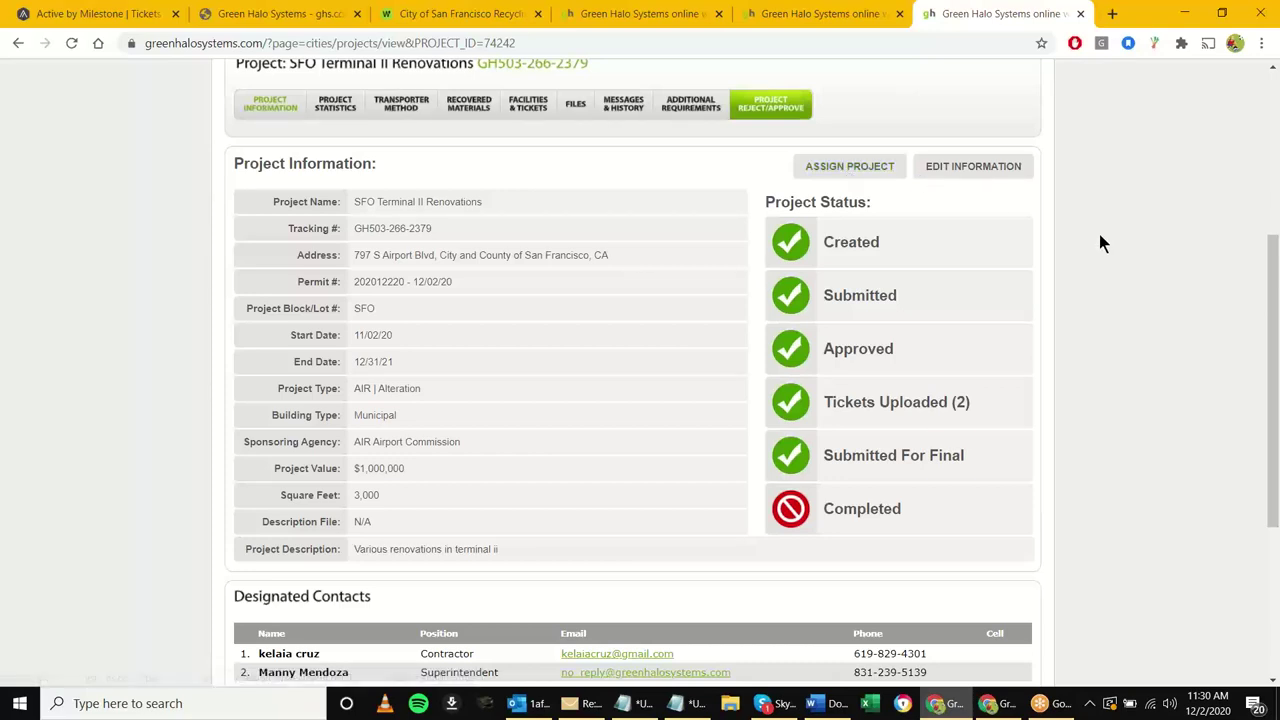
Glance at the Reject/Approve form, then view SFO Terminal II statistics: 81.31% estimated, 84.44% current recovery.
scroll(1099, 244, up, 1)
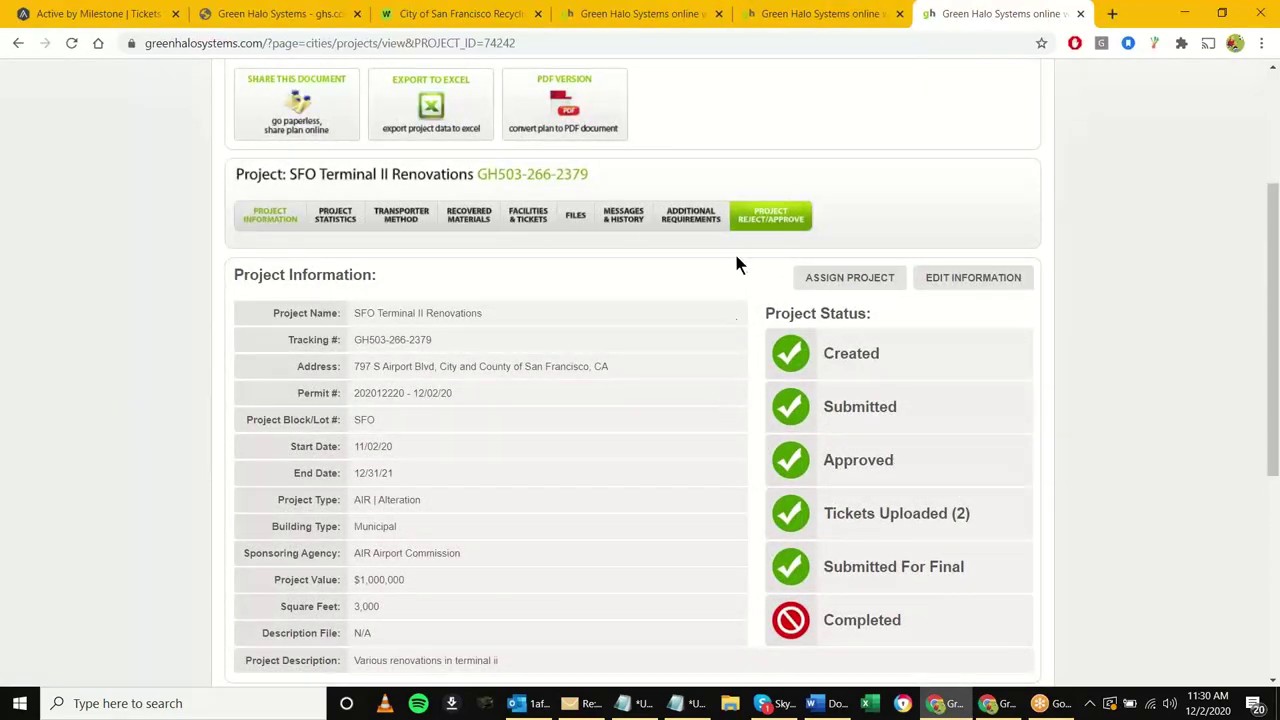
click(770, 220)
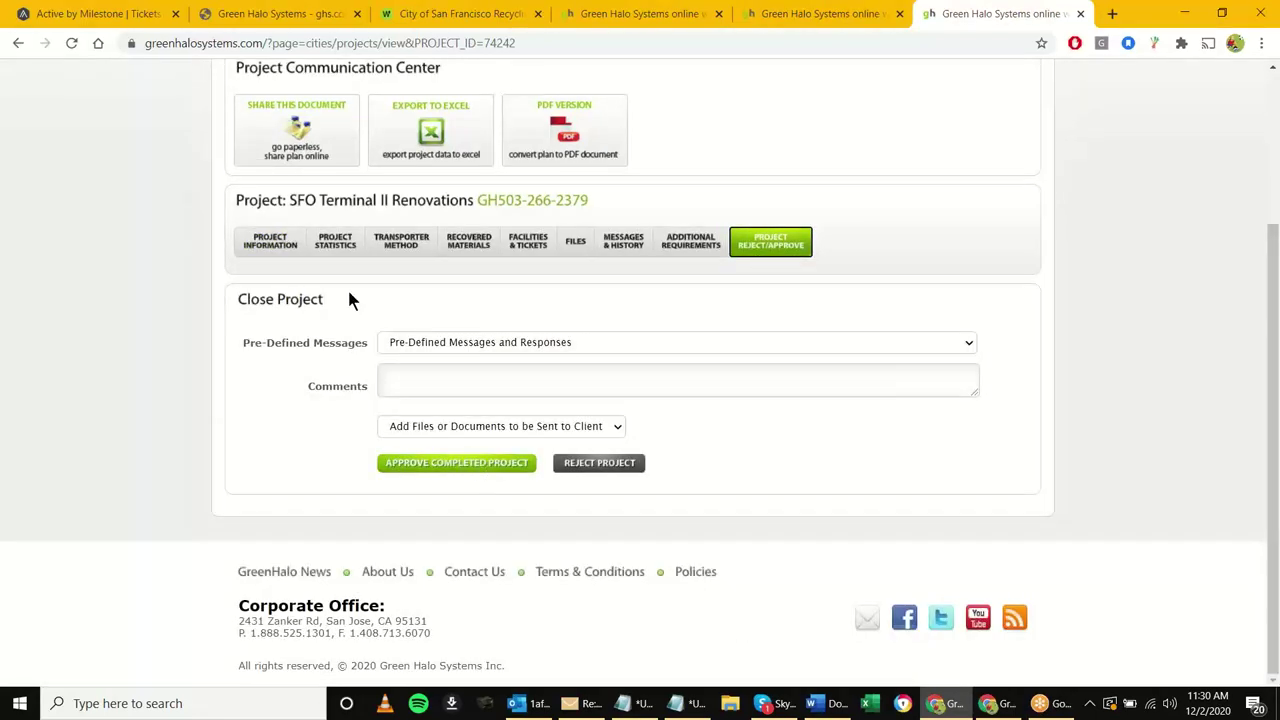
click(279, 244)
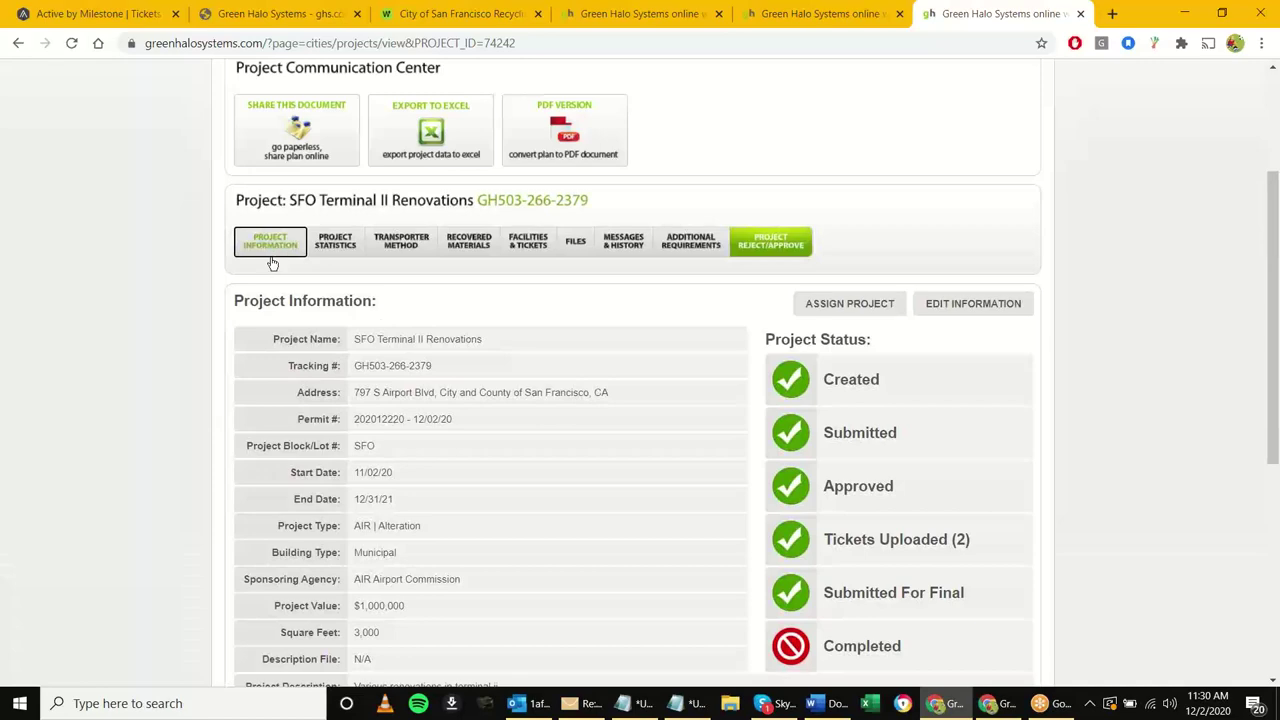
scroll(307, 270, down, 2)
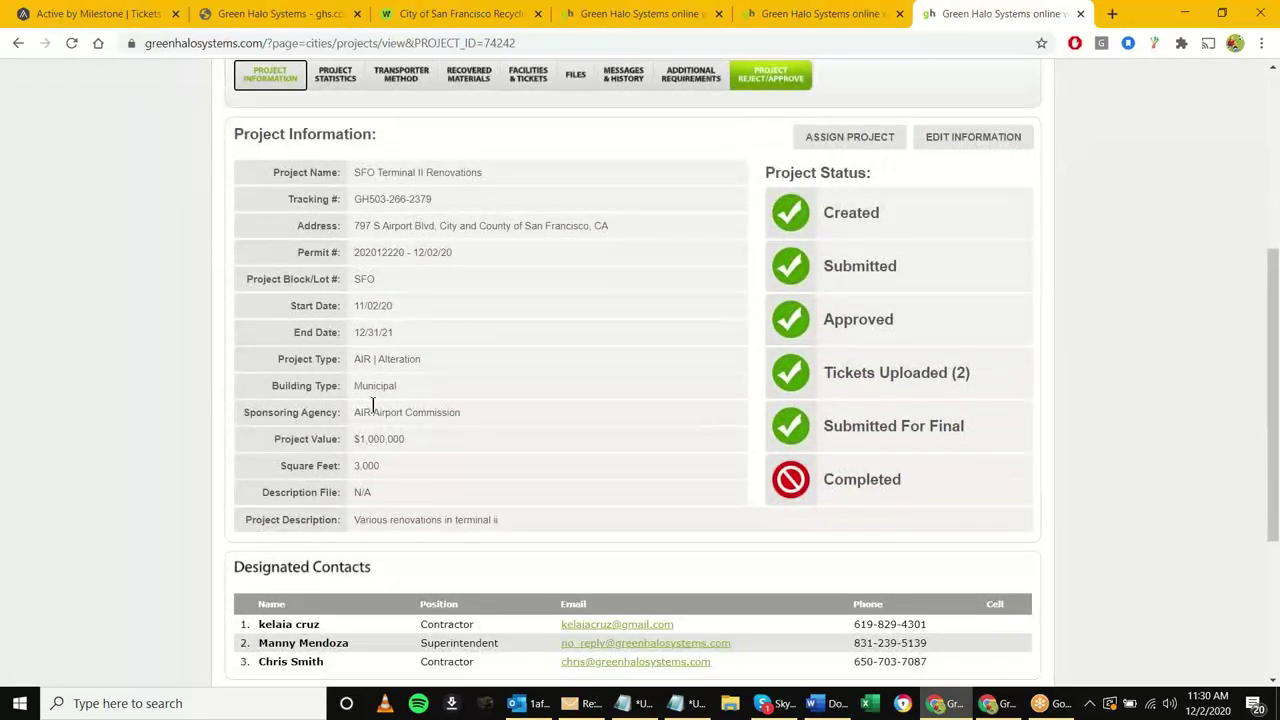
scroll(365, 230, up, 1)
click(343, 202)
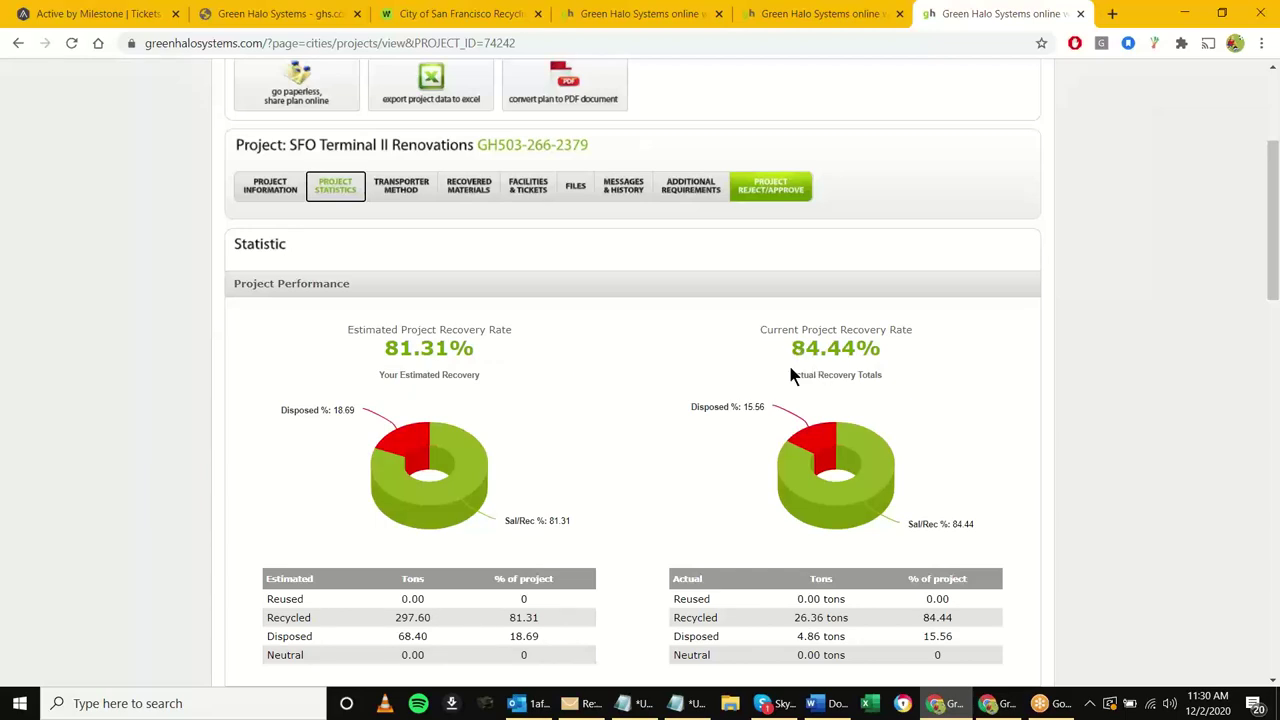
scroll(540, 347, down, 2)
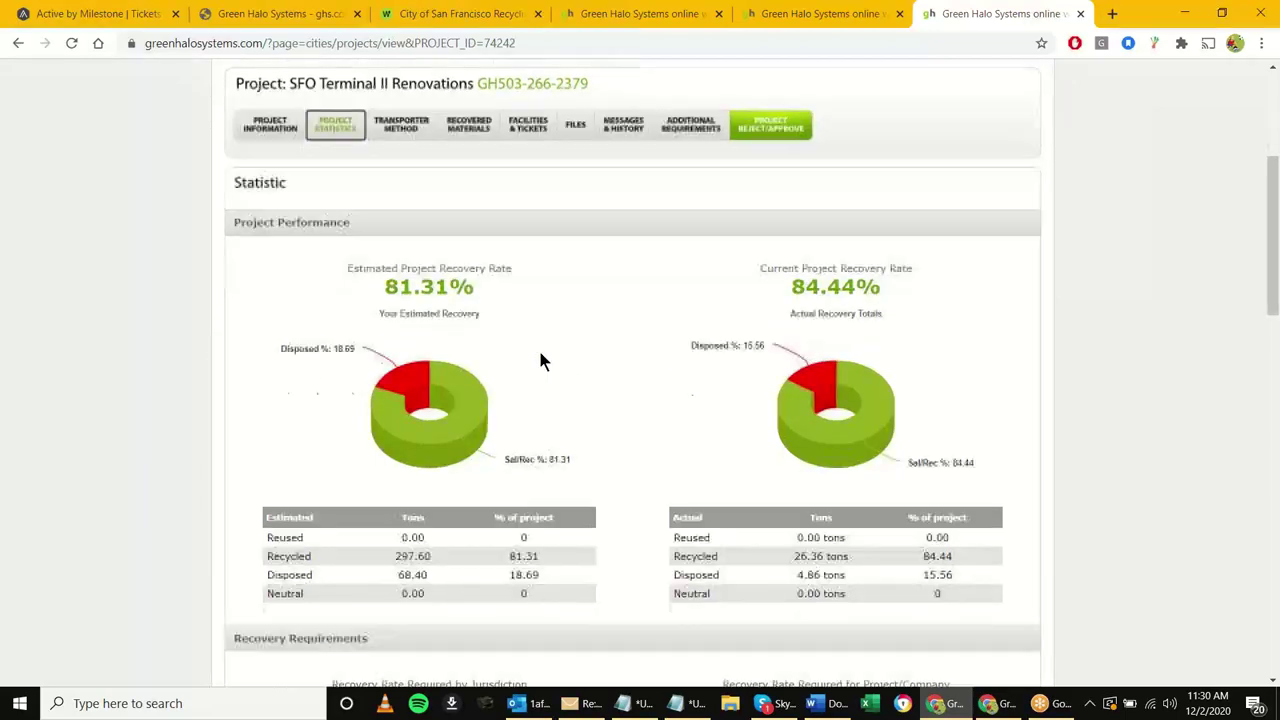
scroll(543, 360, down, 1)
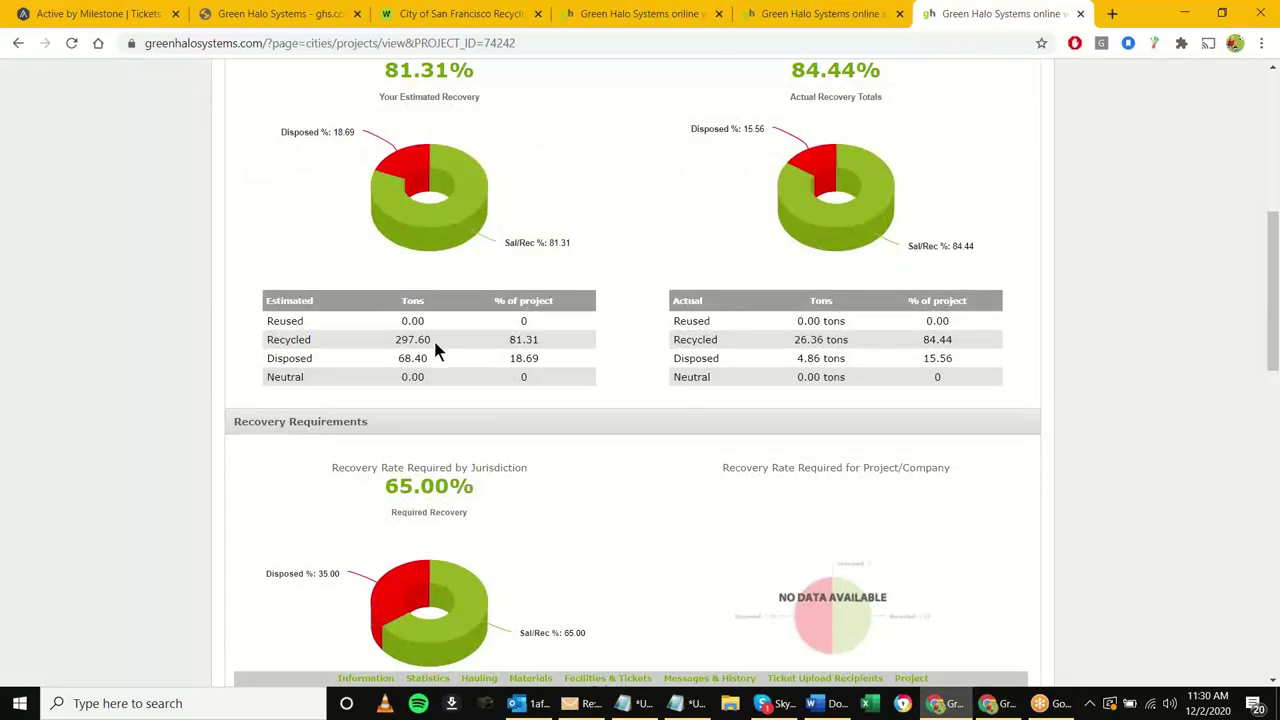
drag(433, 341, 413, 362)
click(450, 367)
drag(793, 343, 831, 366)
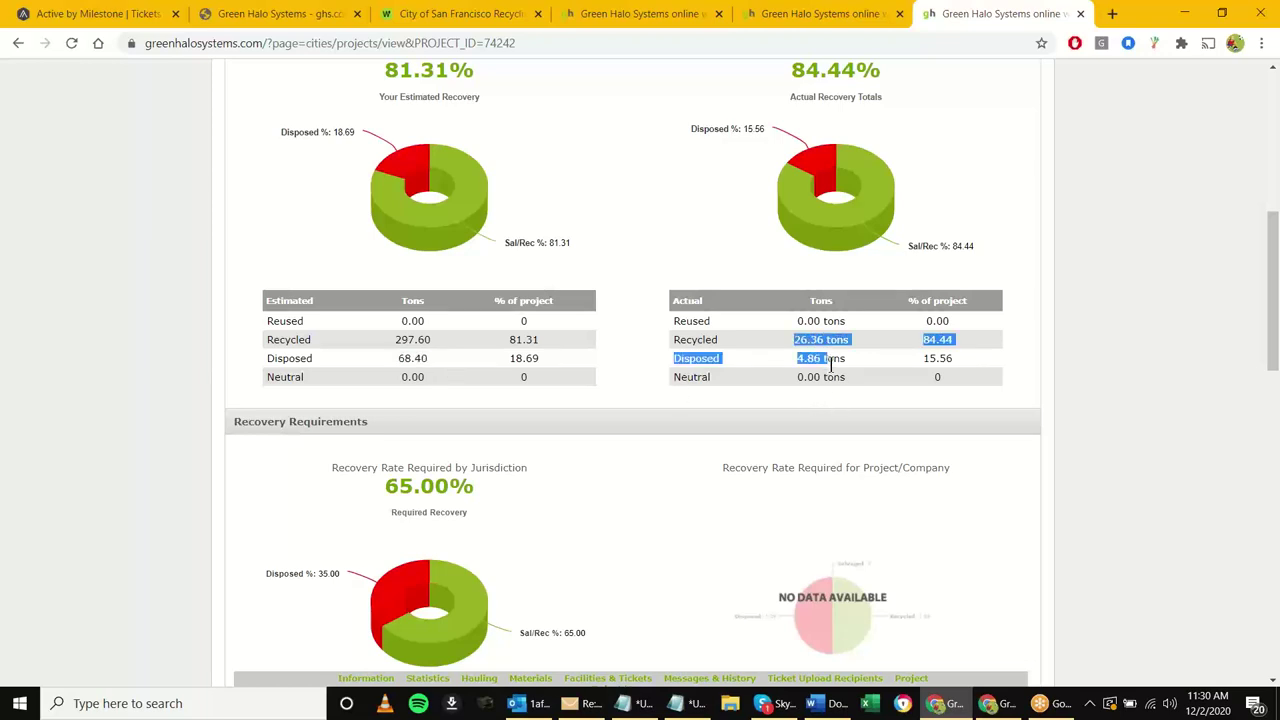
click(1080, 404)
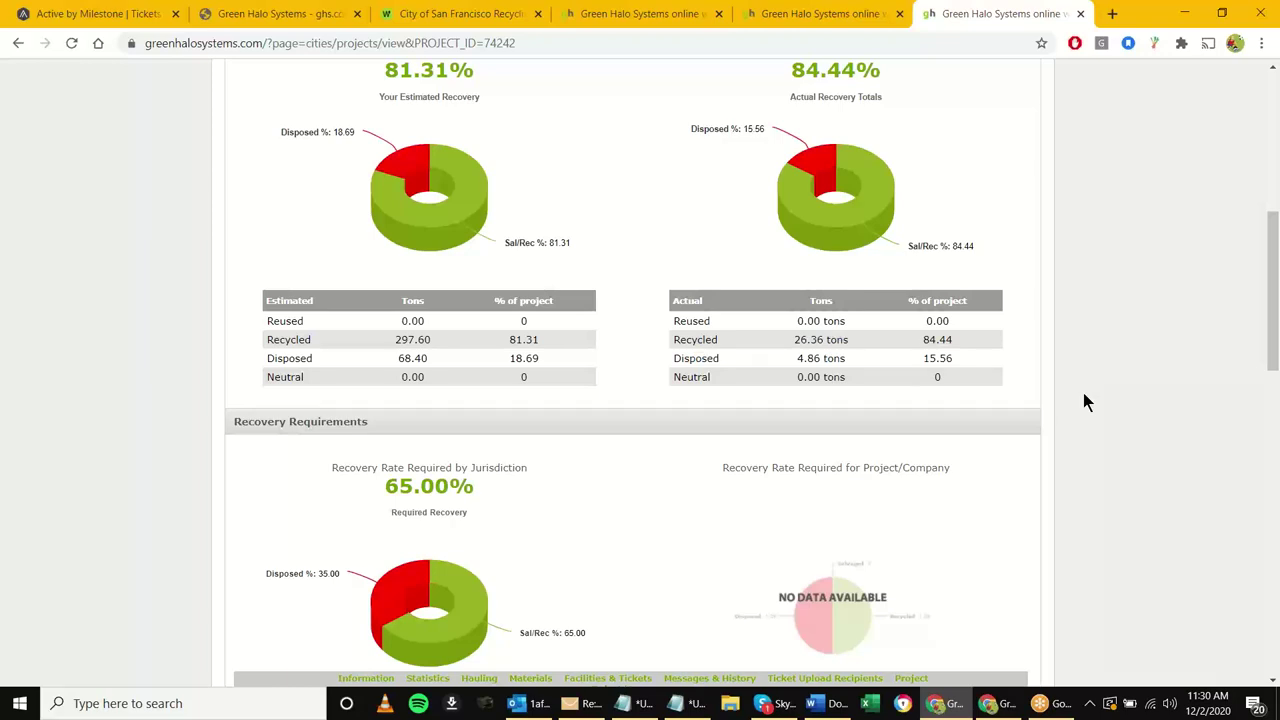
scroll(1084, 395, down, 1)
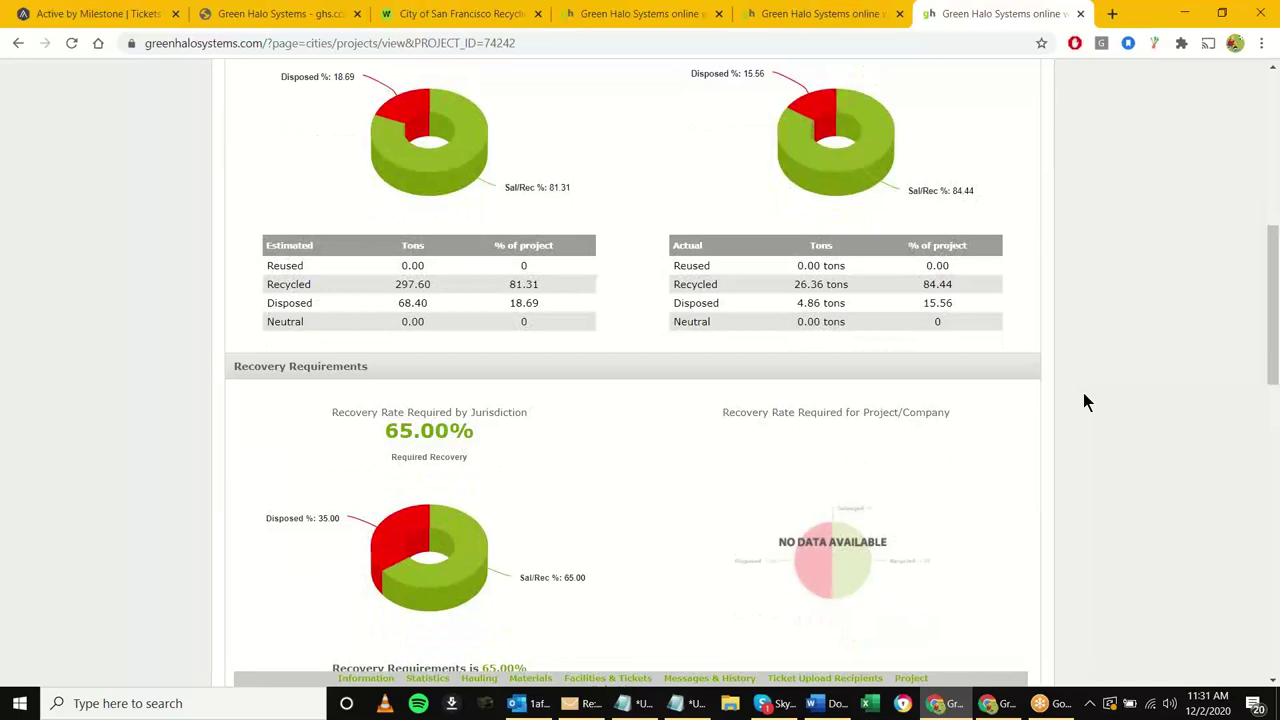
scroll(1092, 396, down, 3)
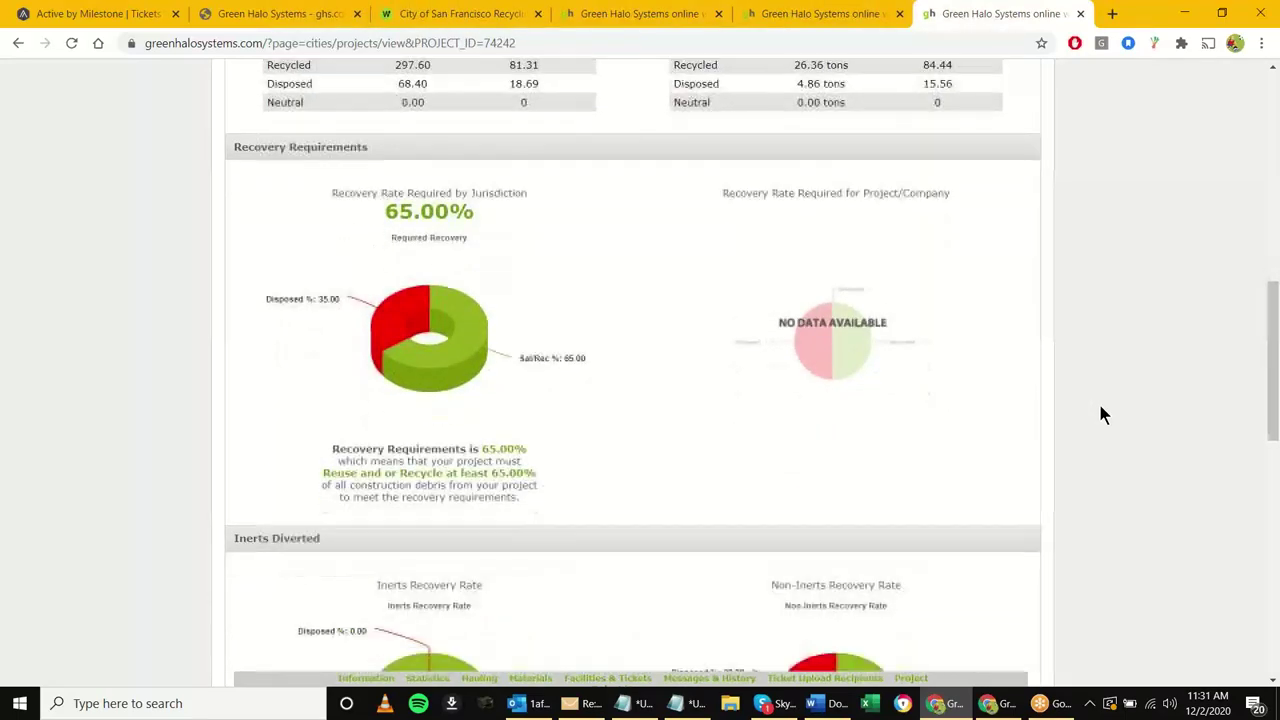
scroll(656, 345, up, 1)
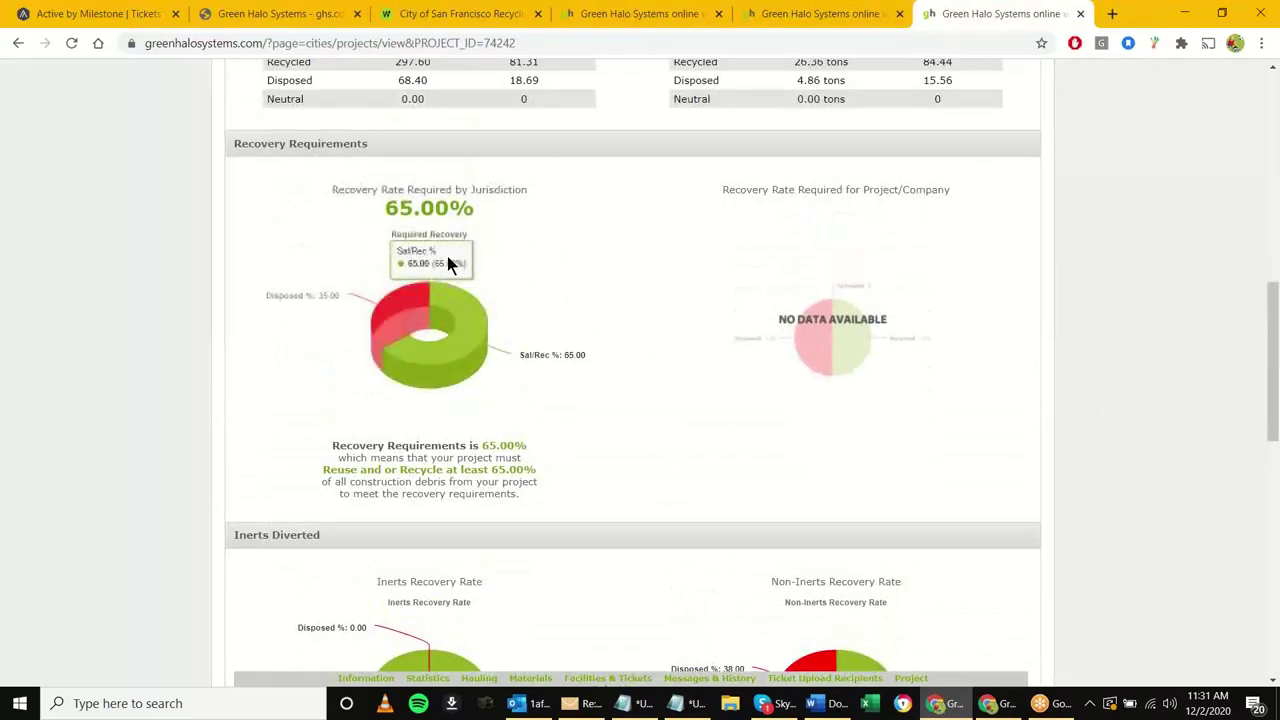
scroll(503, 360, down, 3)
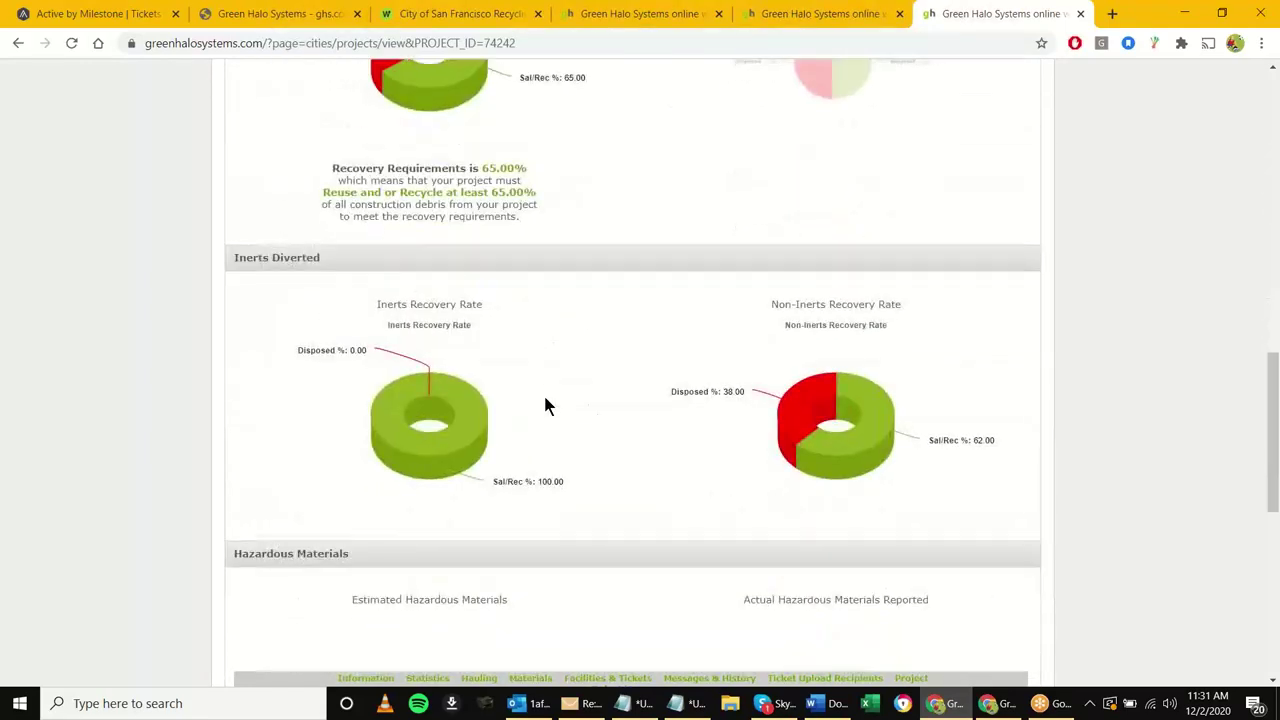
scroll(450, 394, up, 3)
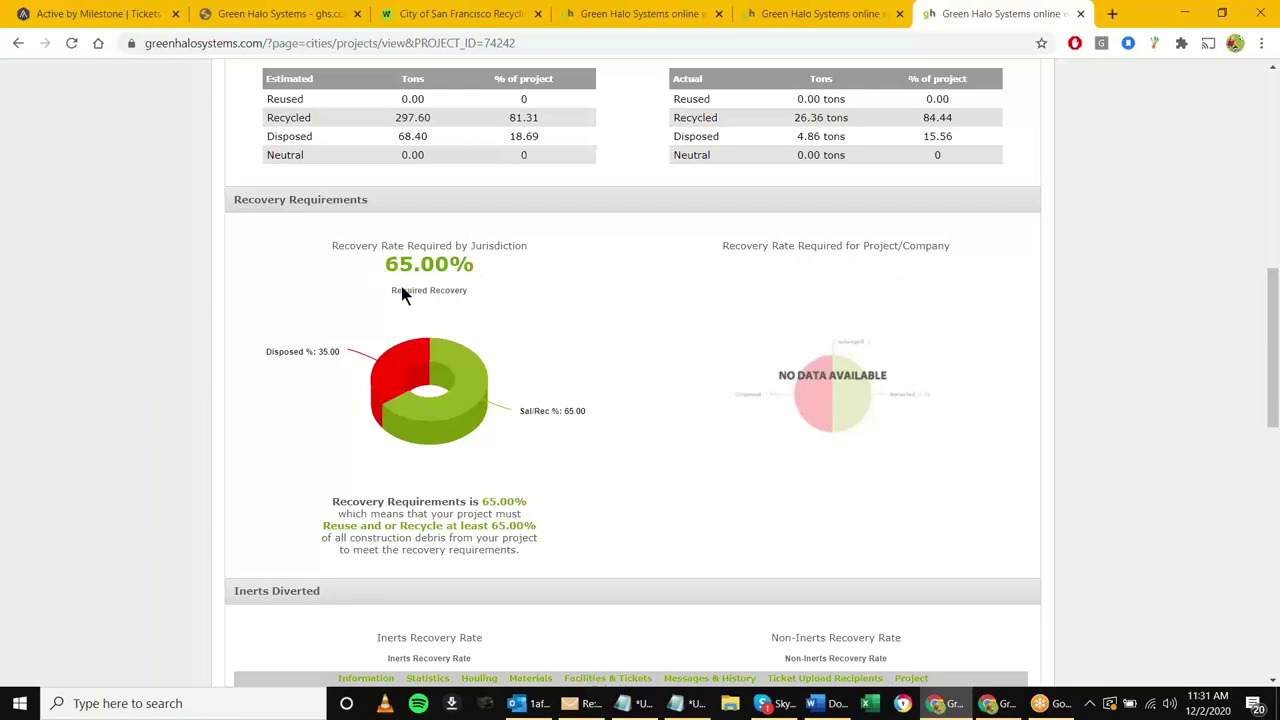
scroll(600, 410, down, 3)
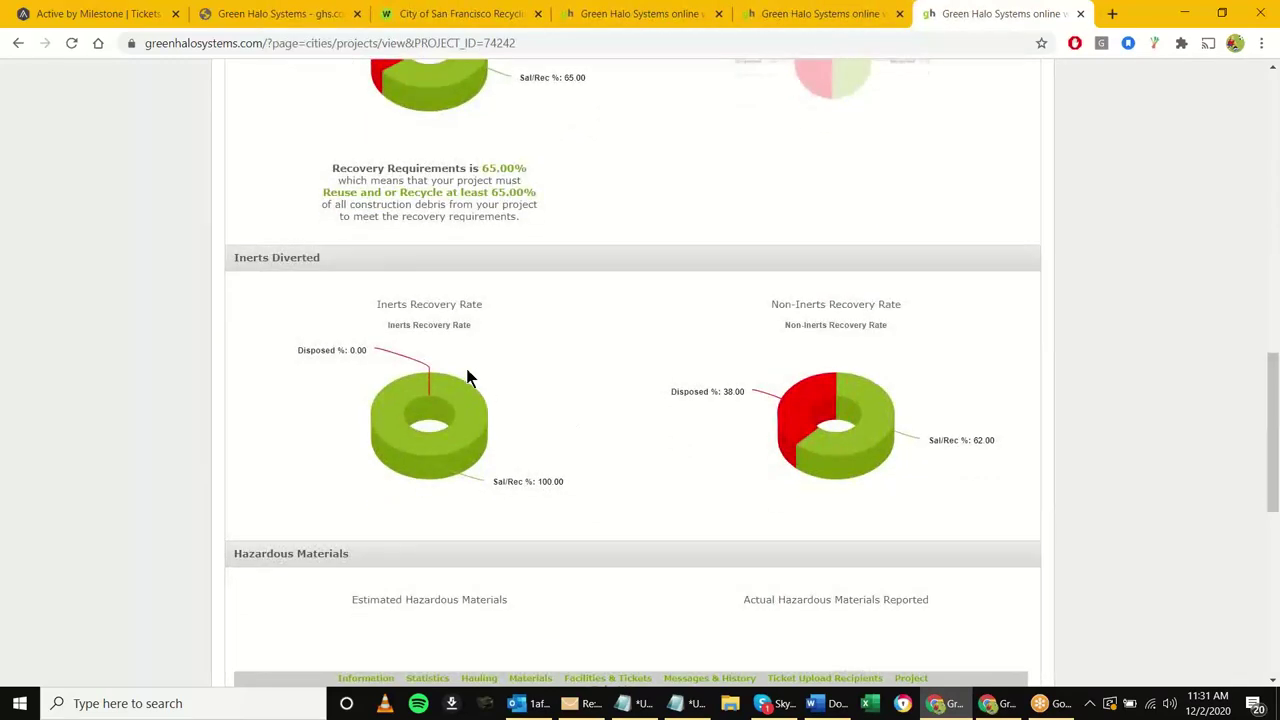
scroll(655, 458, down, 2)
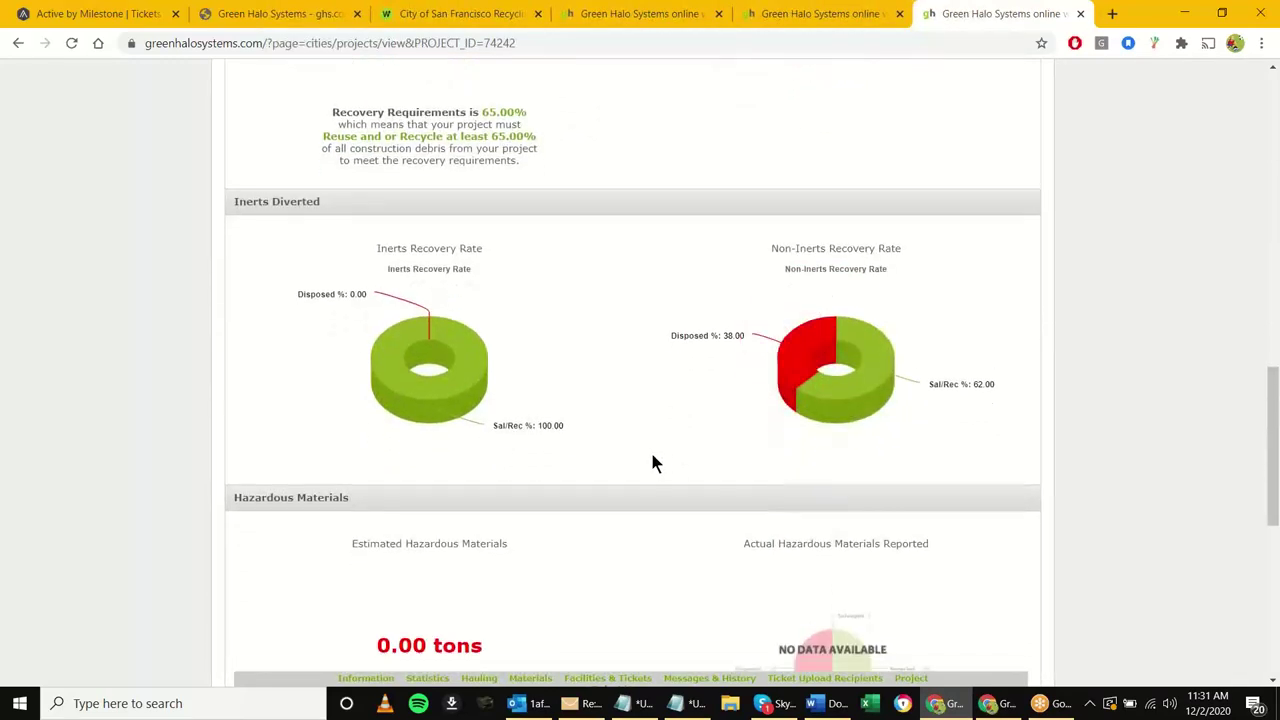
scroll(652, 458, down, 1)
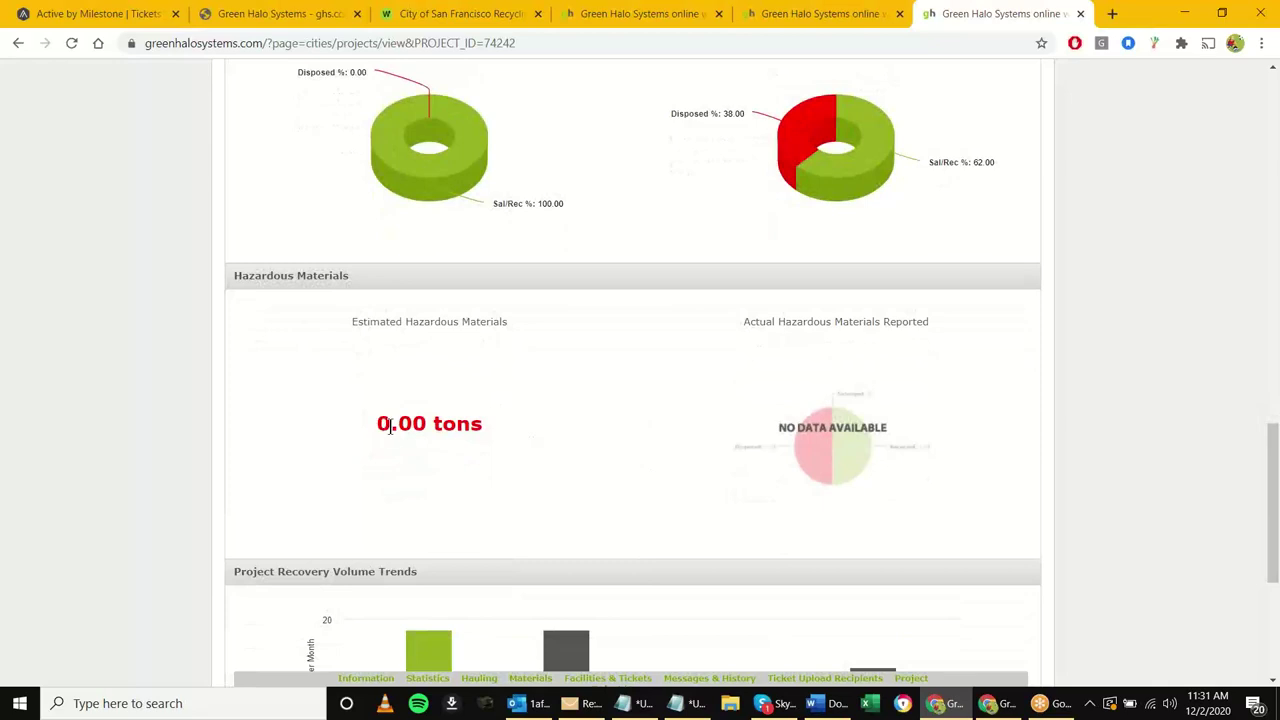
drag(377, 425, 473, 428)
click(493, 432)
scroll(830, 458, down, 3)
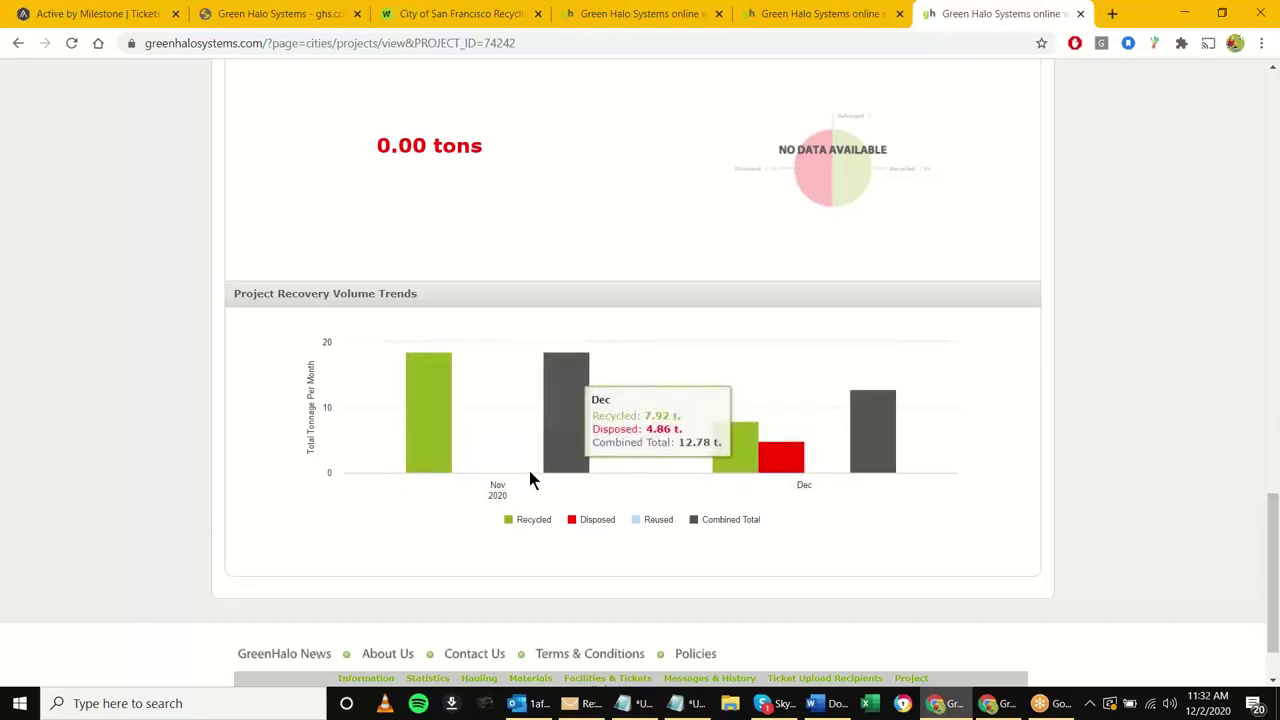
Filter the San Francisco project listing to Active and open the first active project in a new tab.
click(860, 18)
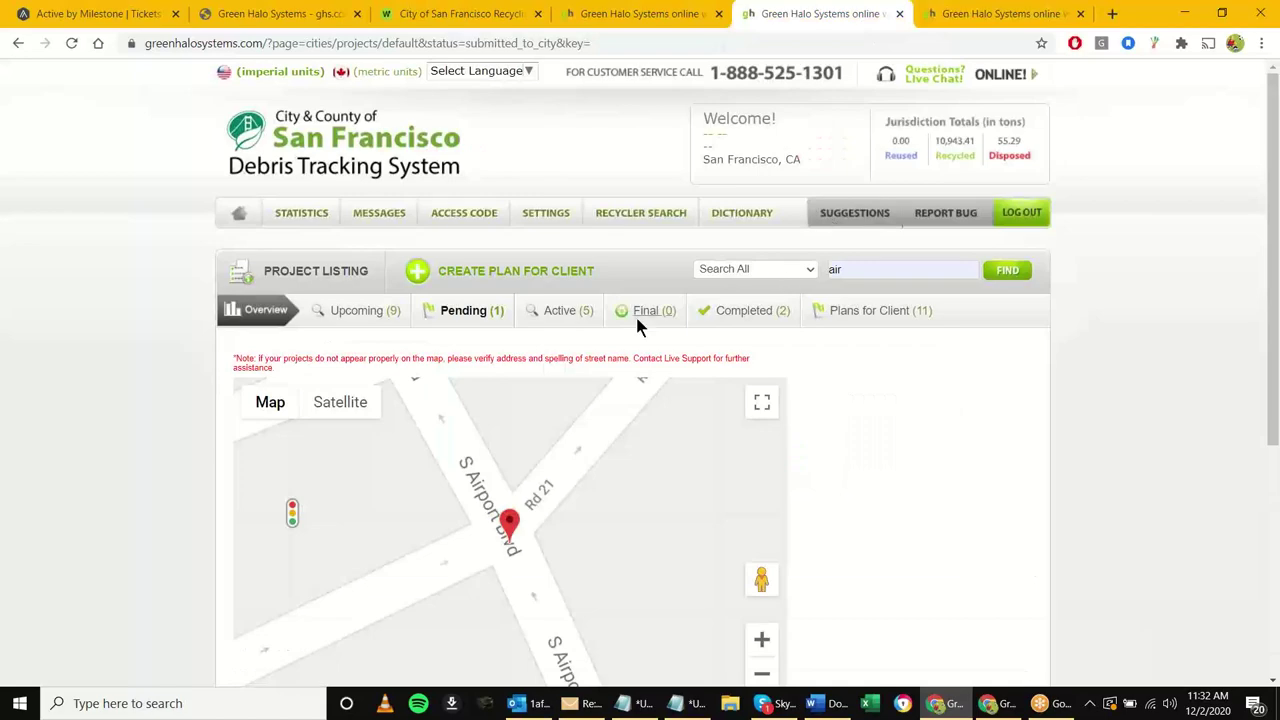
click(575, 311)
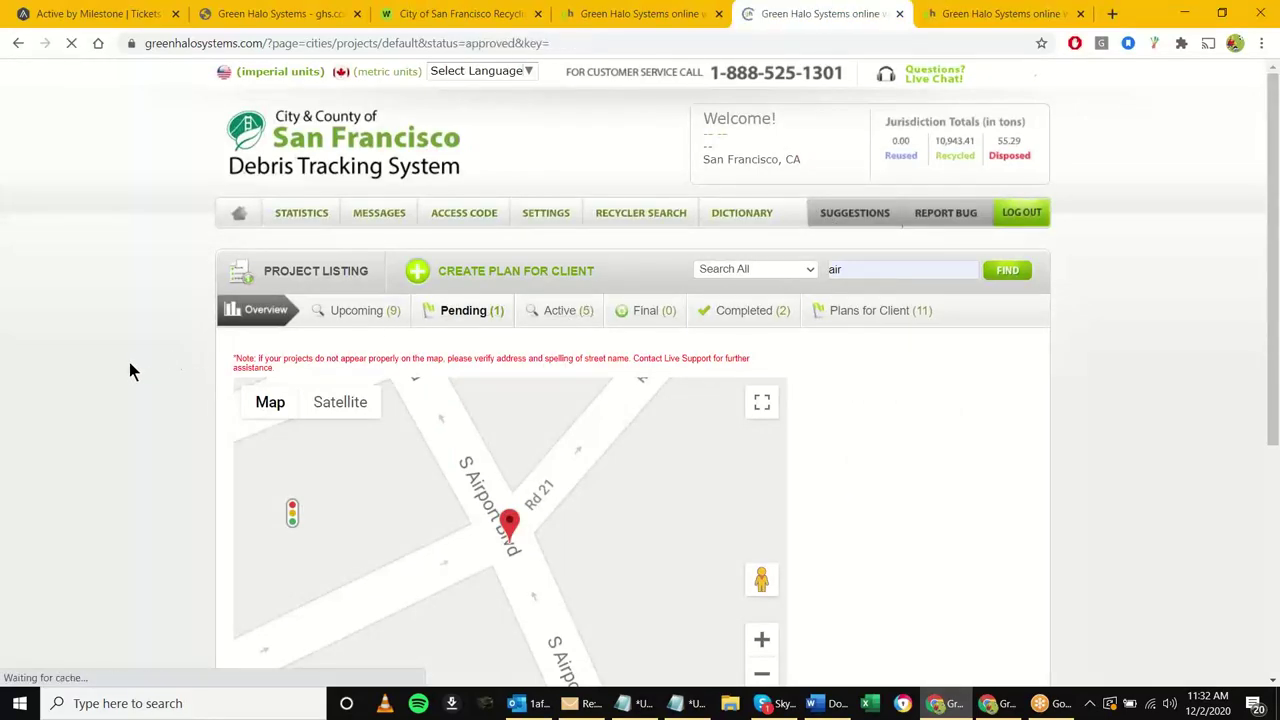
scroll(189, 394, down, 4)
middle_click(366, 426)
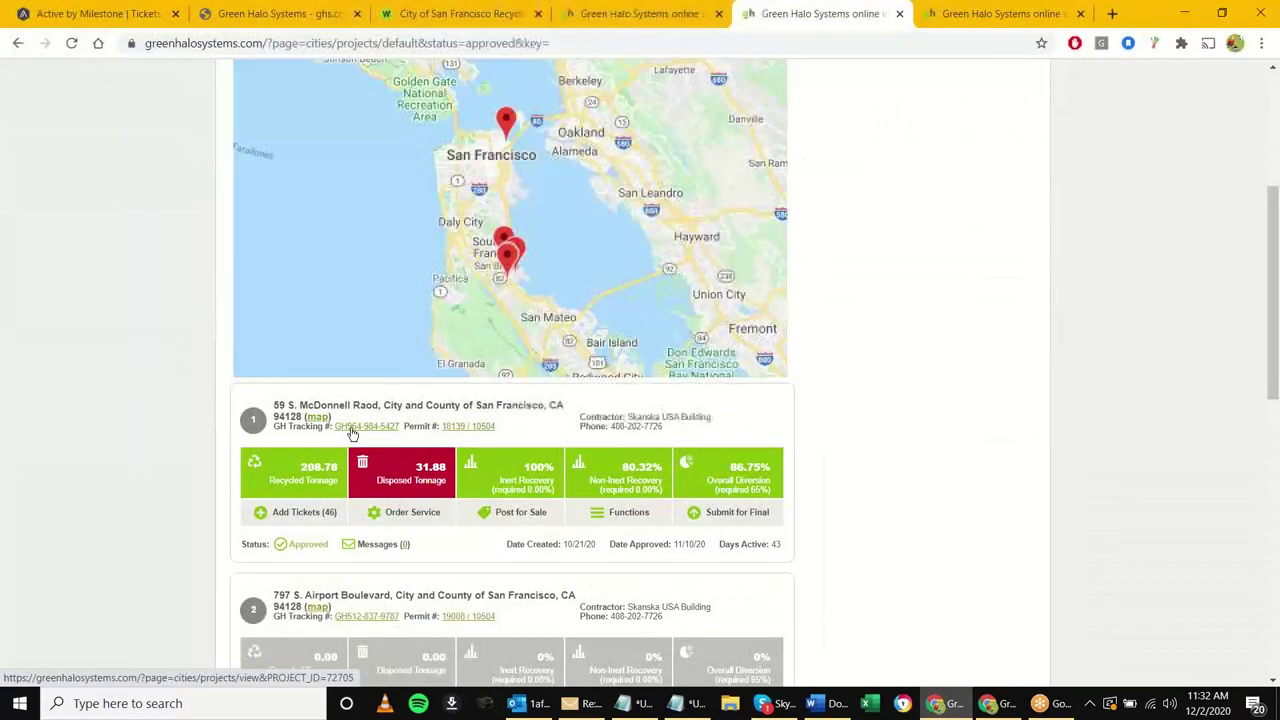
On SFO Terminal II, check transporter details and recovered materials: 18.44 tons concrete, 12.78 tons mixed C&D.
click(880, 18)
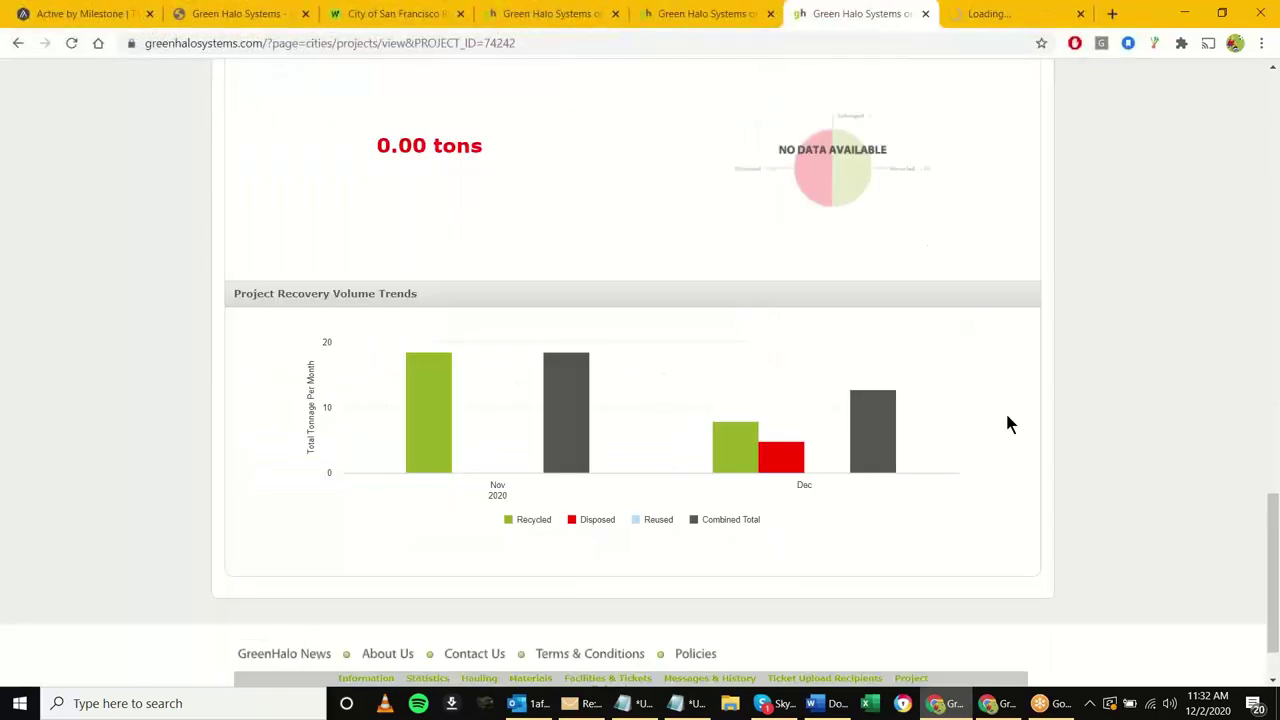
scroll(1043, 471, up, 2)
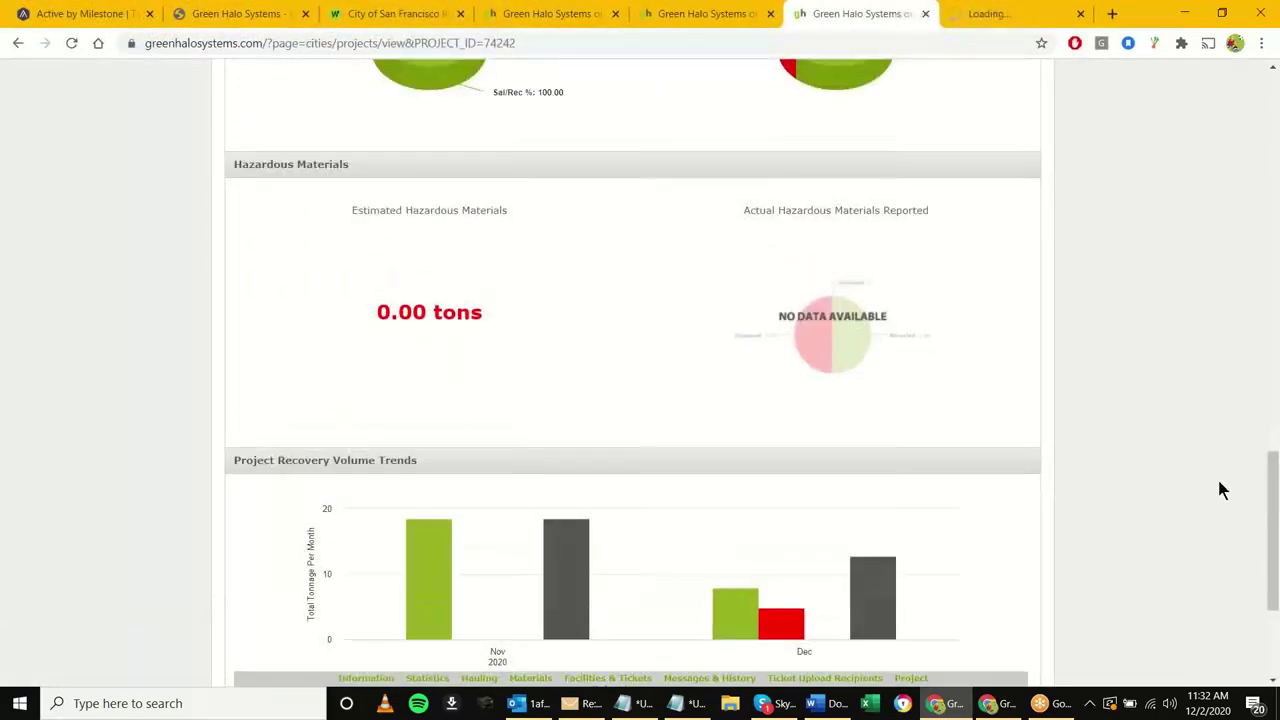
drag(1275, 503, 1220, 137)
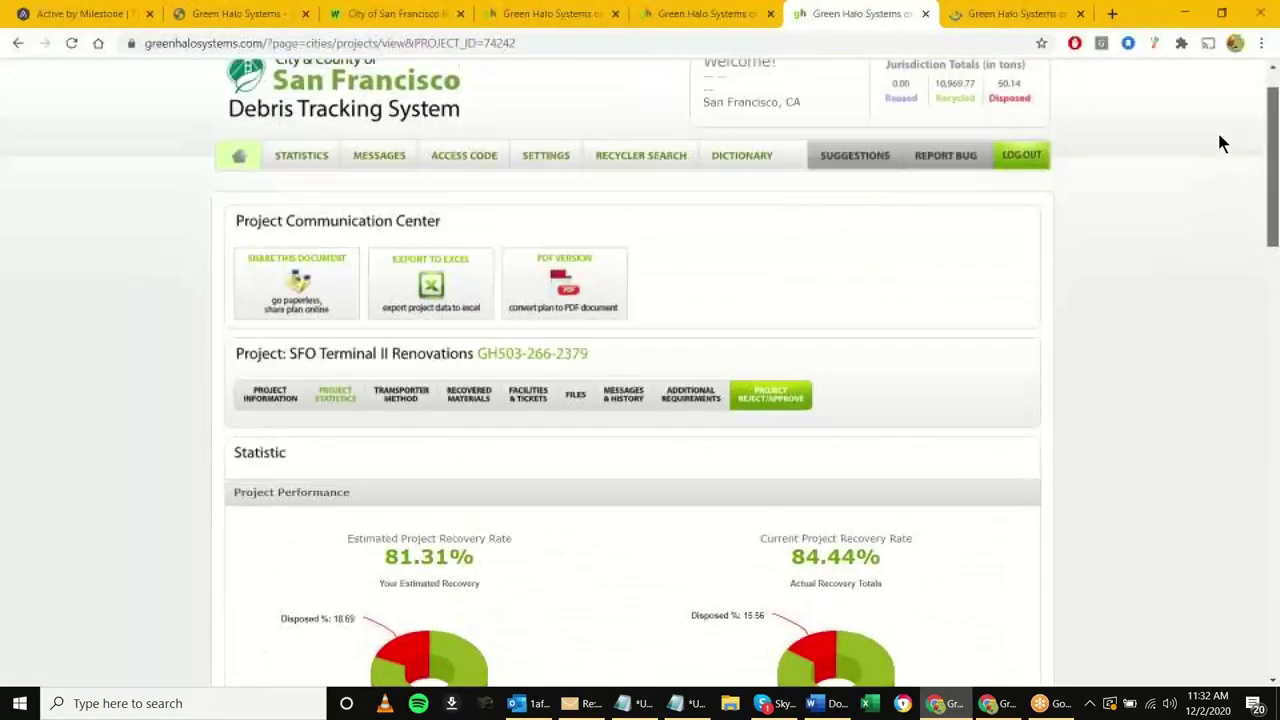
click(410, 395)
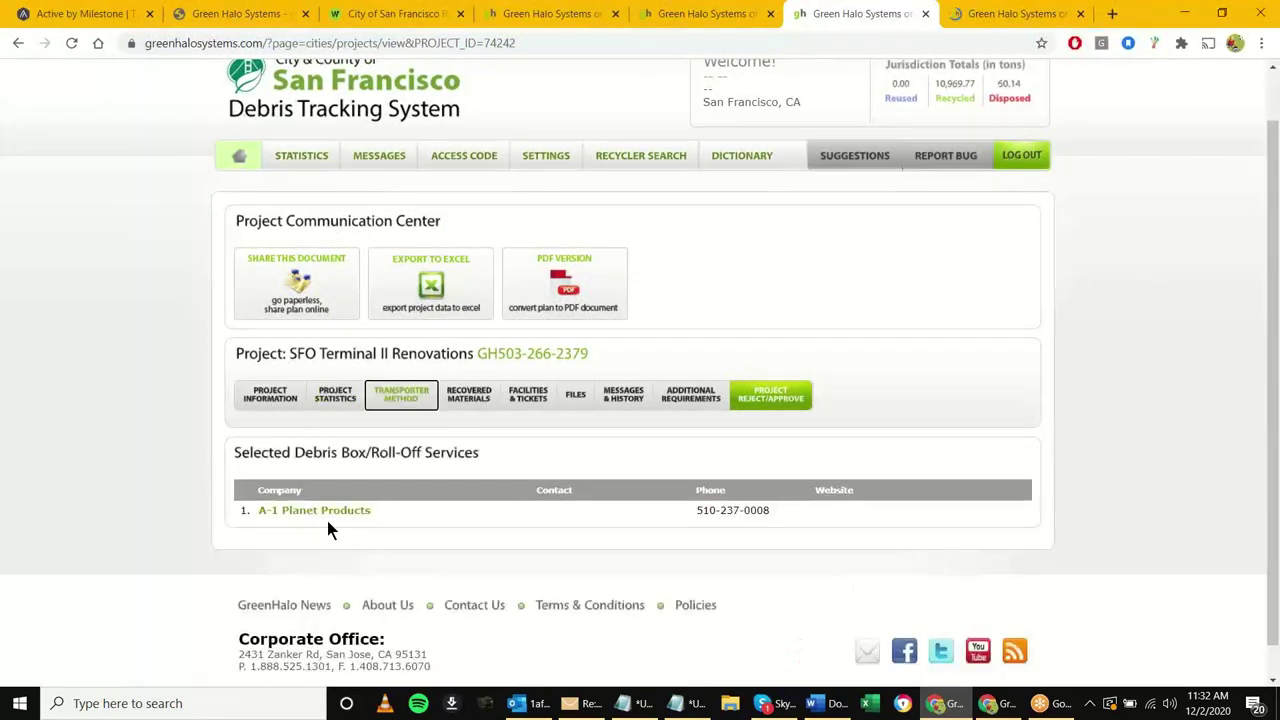
click(469, 395)
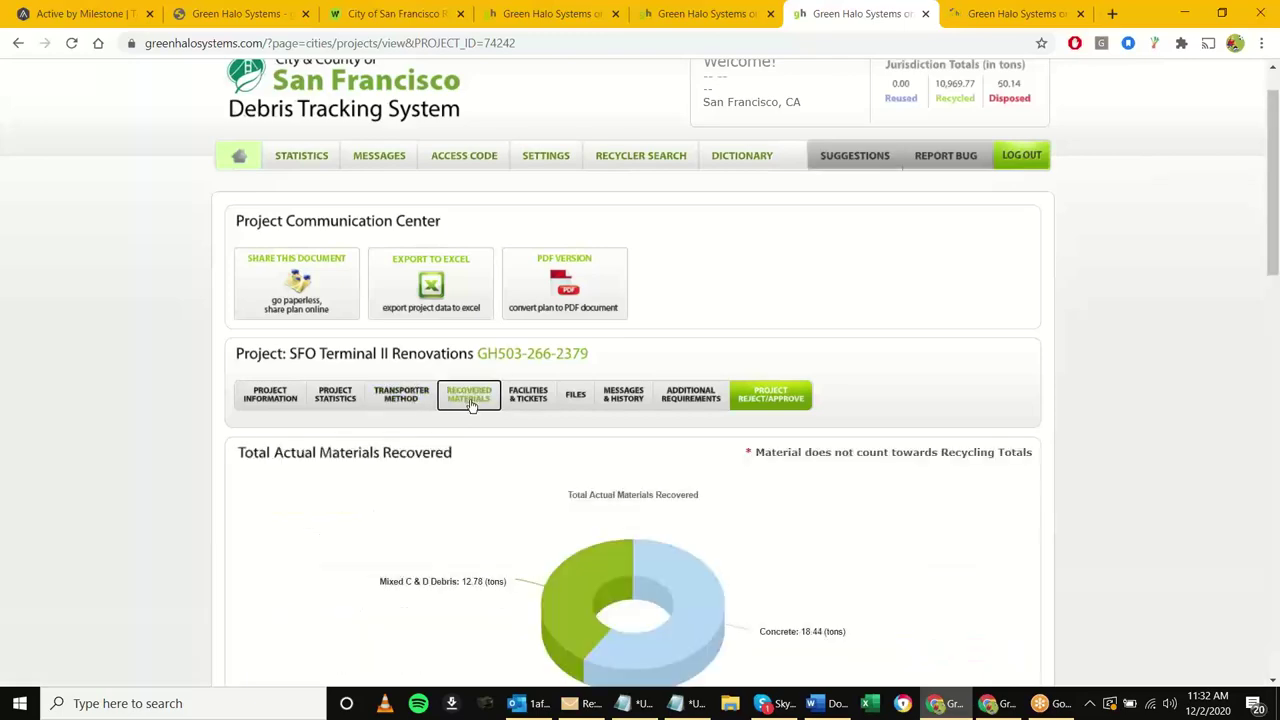
scroll(479, 456, down, 1)
mouse_move(569, 467)
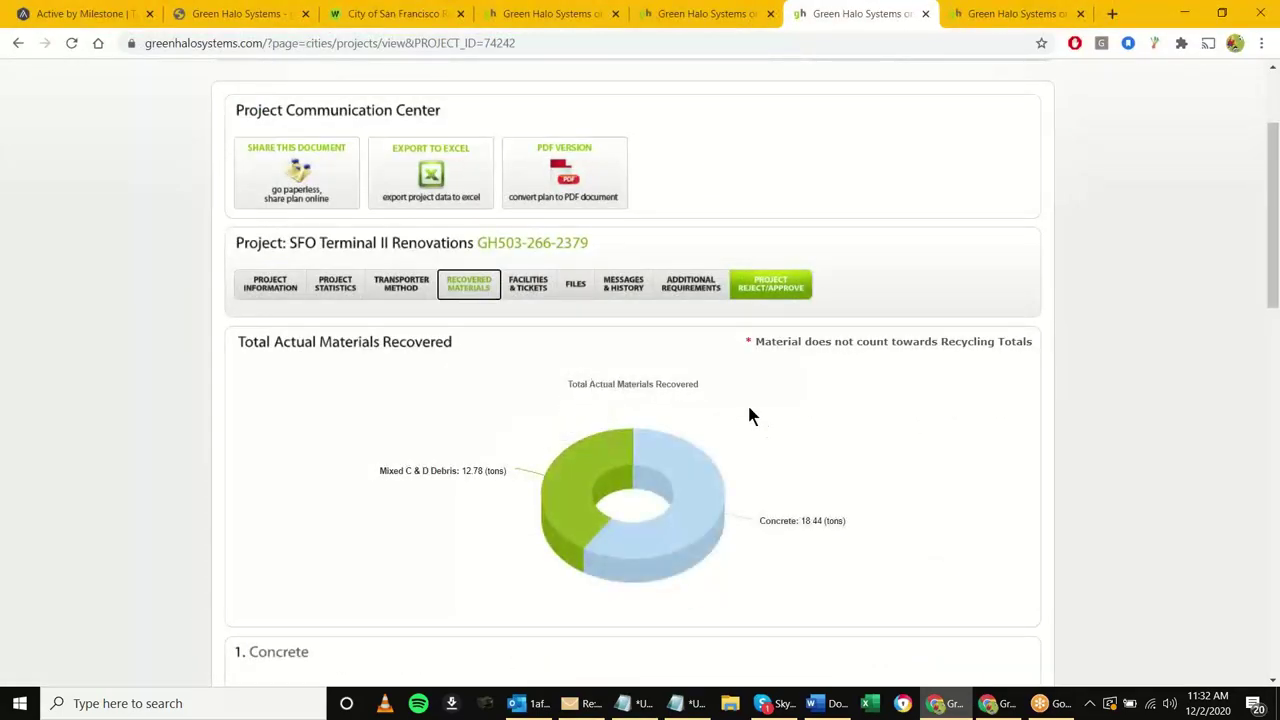
mouse_move(763, 563)
mouse_move(563, 520)
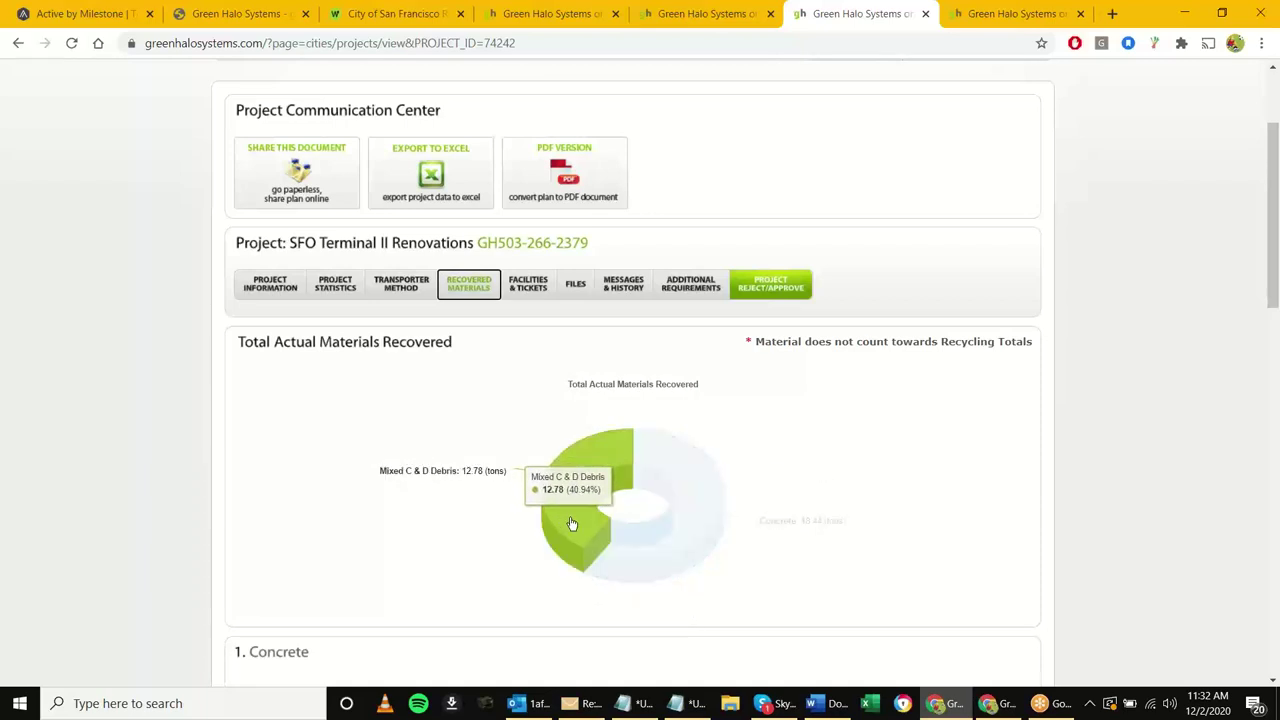
scroll(138, 530, down, 3)
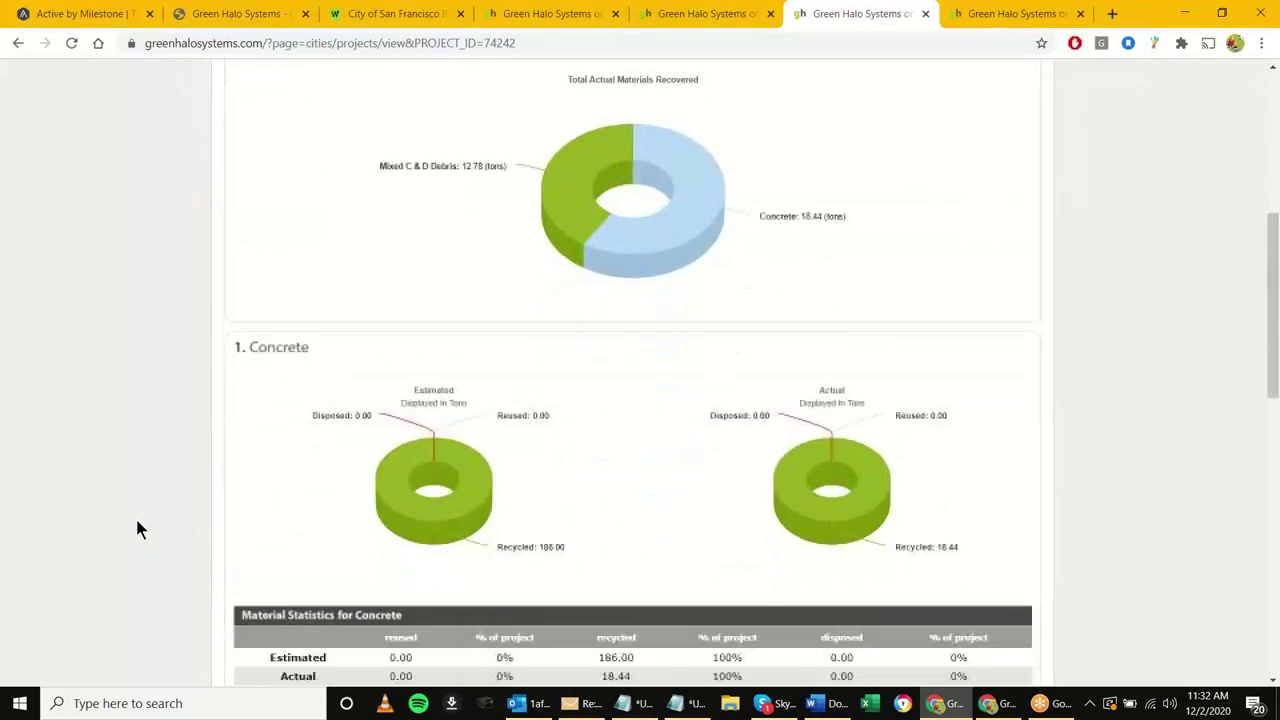
scroll(140, 515, down, 4)
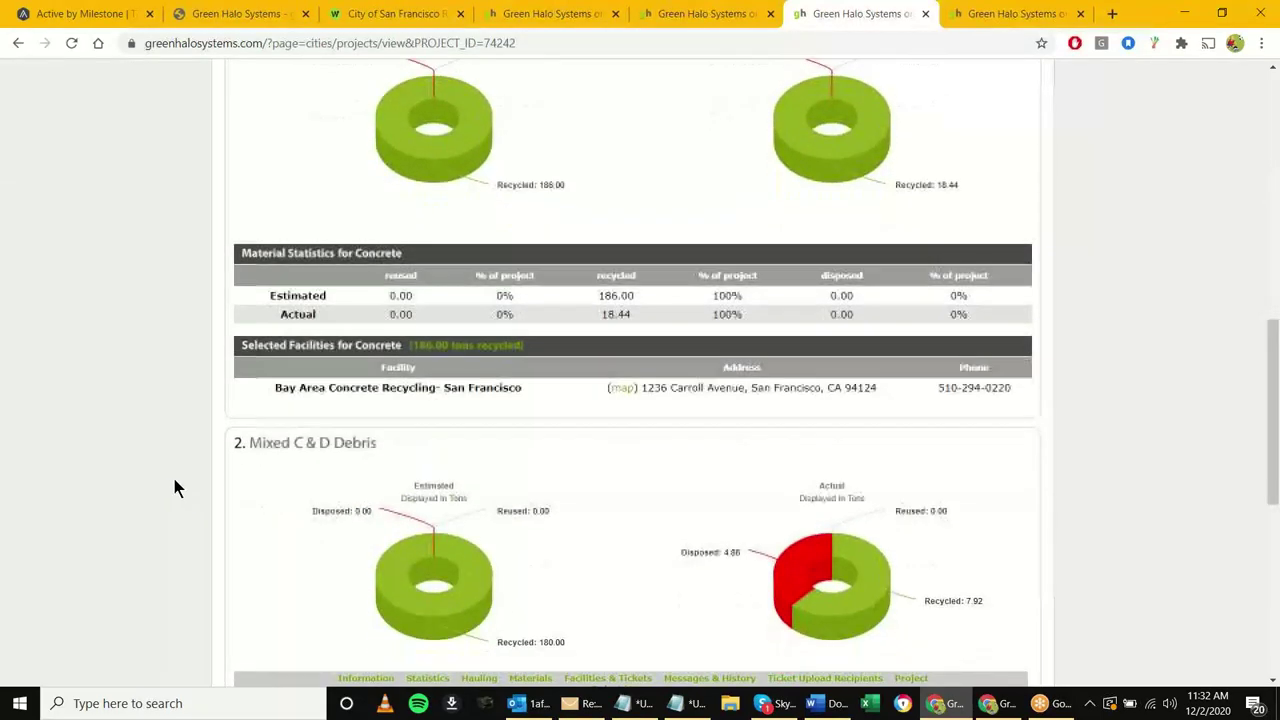
scroll(174, 487, down, 5)
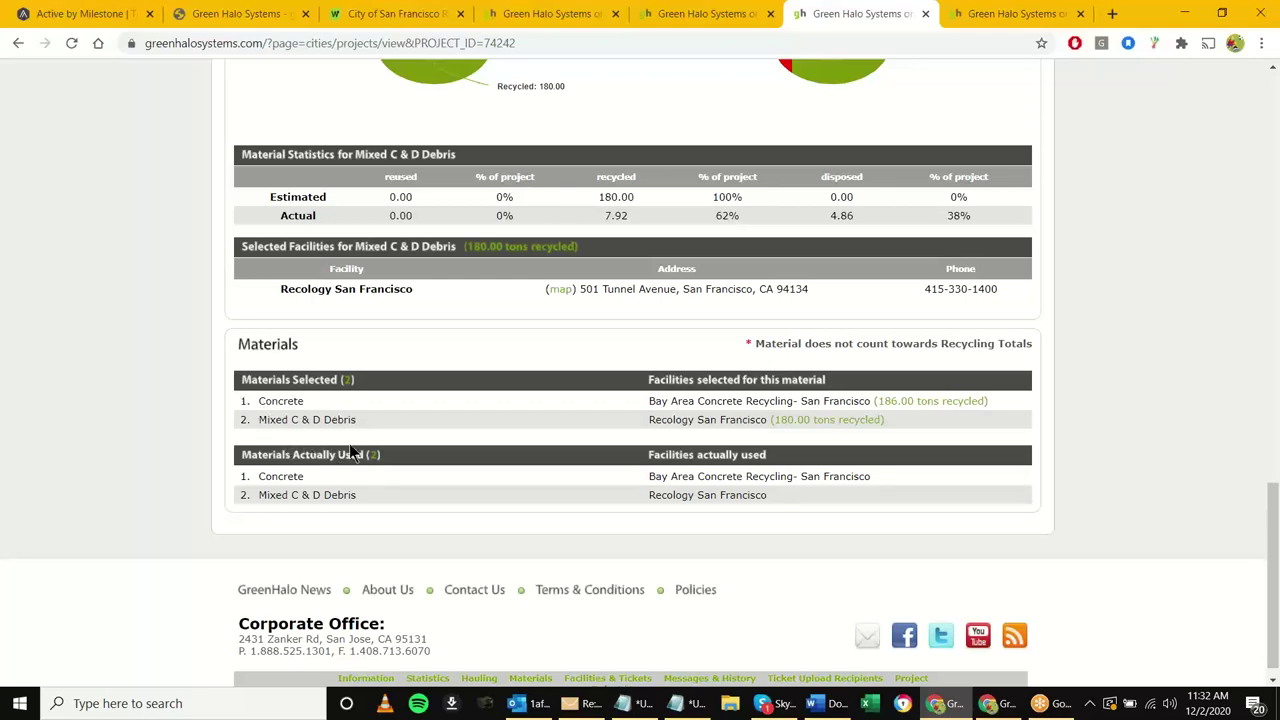
scroll(333, 473, down, 1)
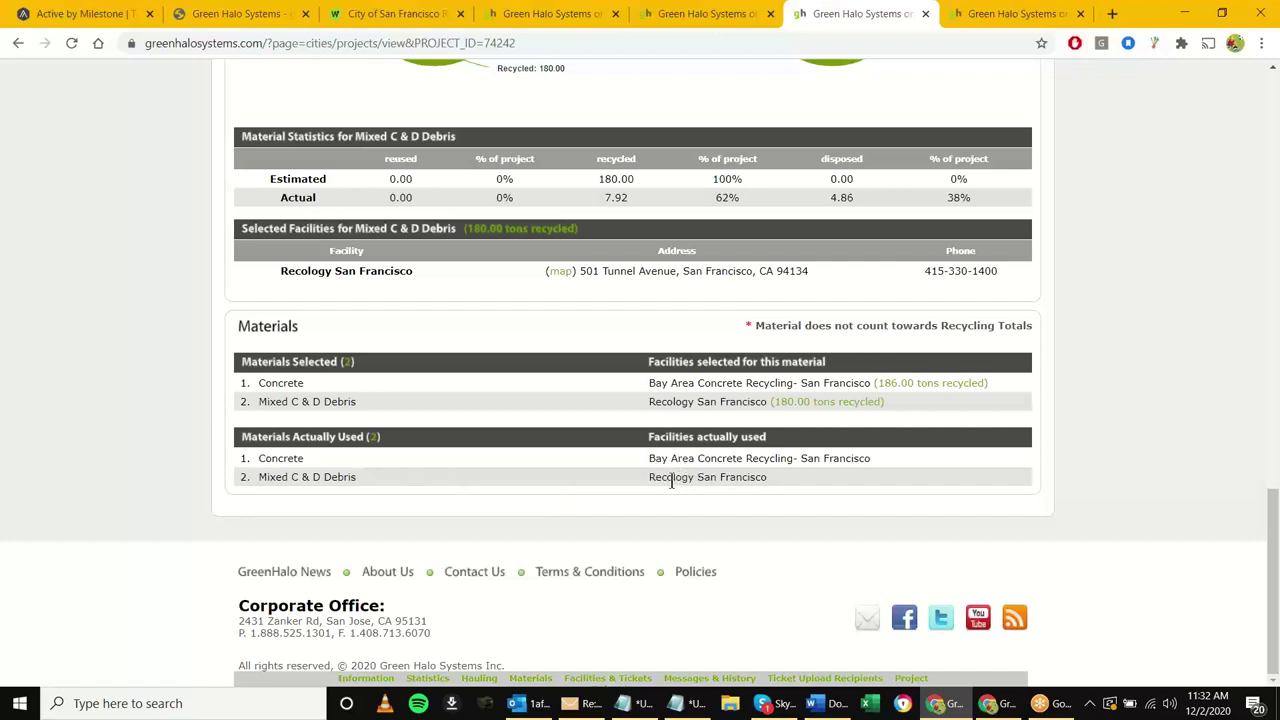
drag(649, 477, 693, 479)
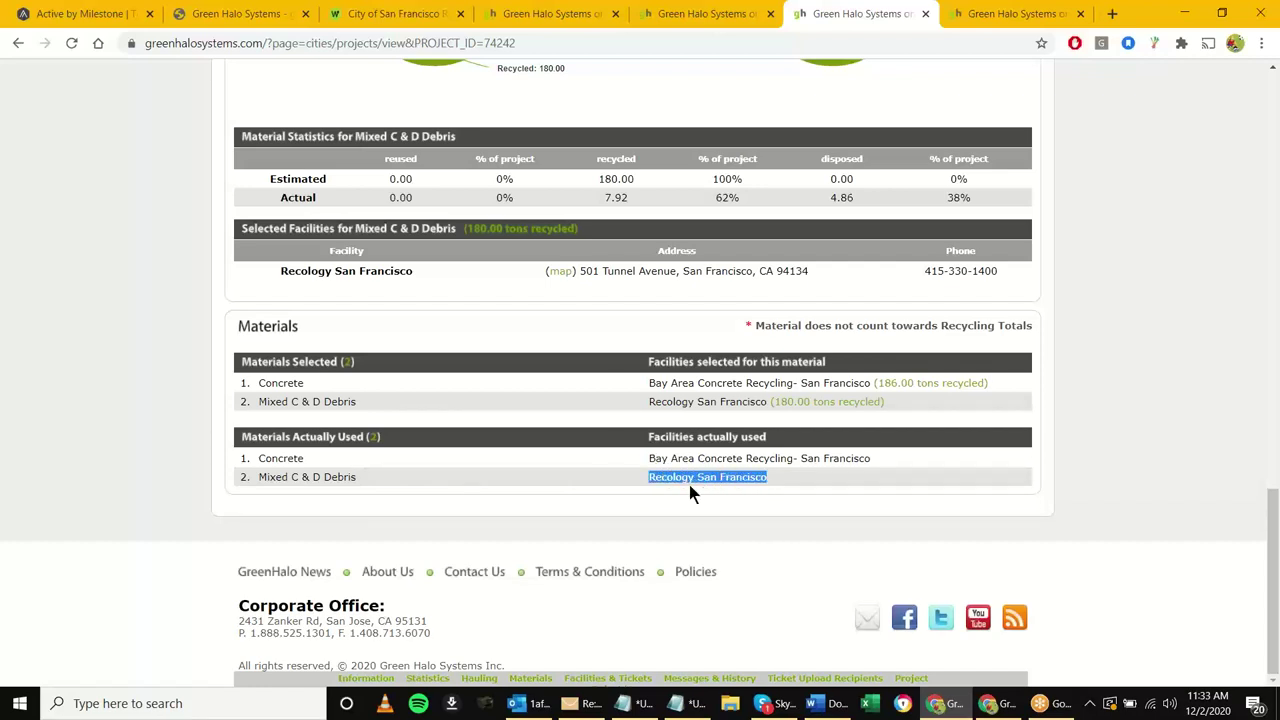
click(770, 477)
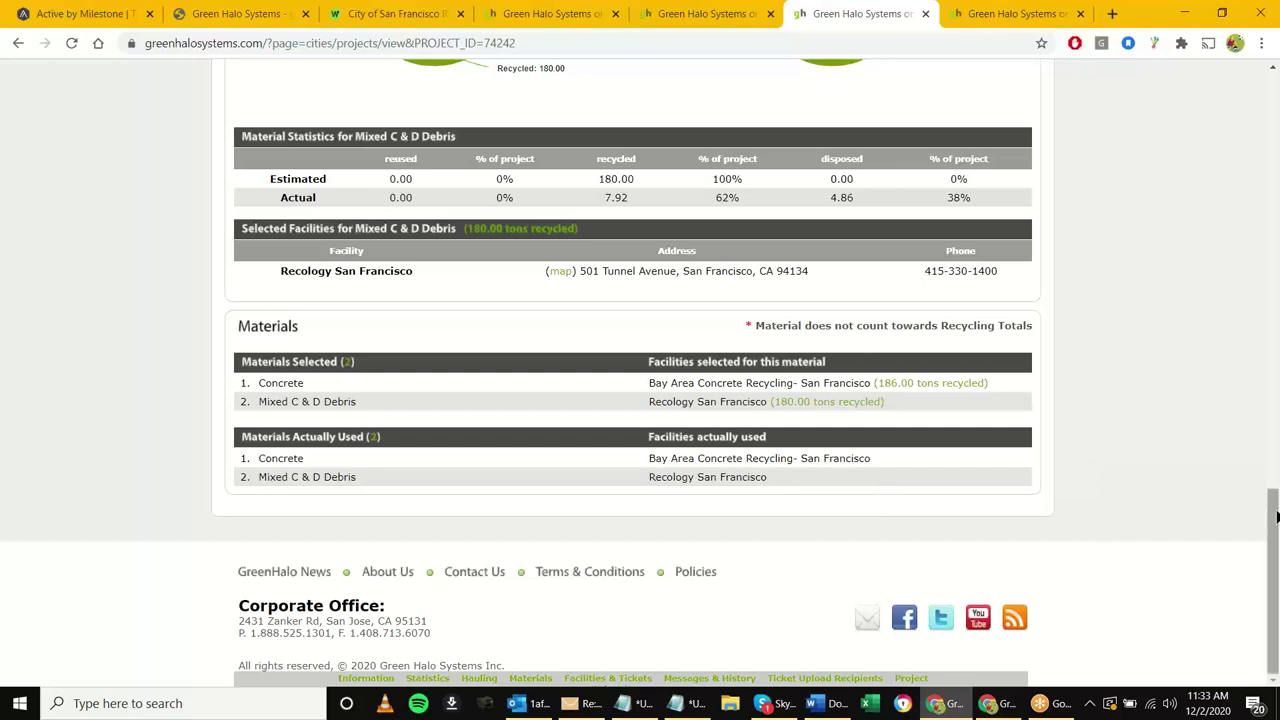
drag(1275, 515, 1263, 140)
Review Terminal II's Facilities & Tickets charts and ticket tables.
click(530, 288)
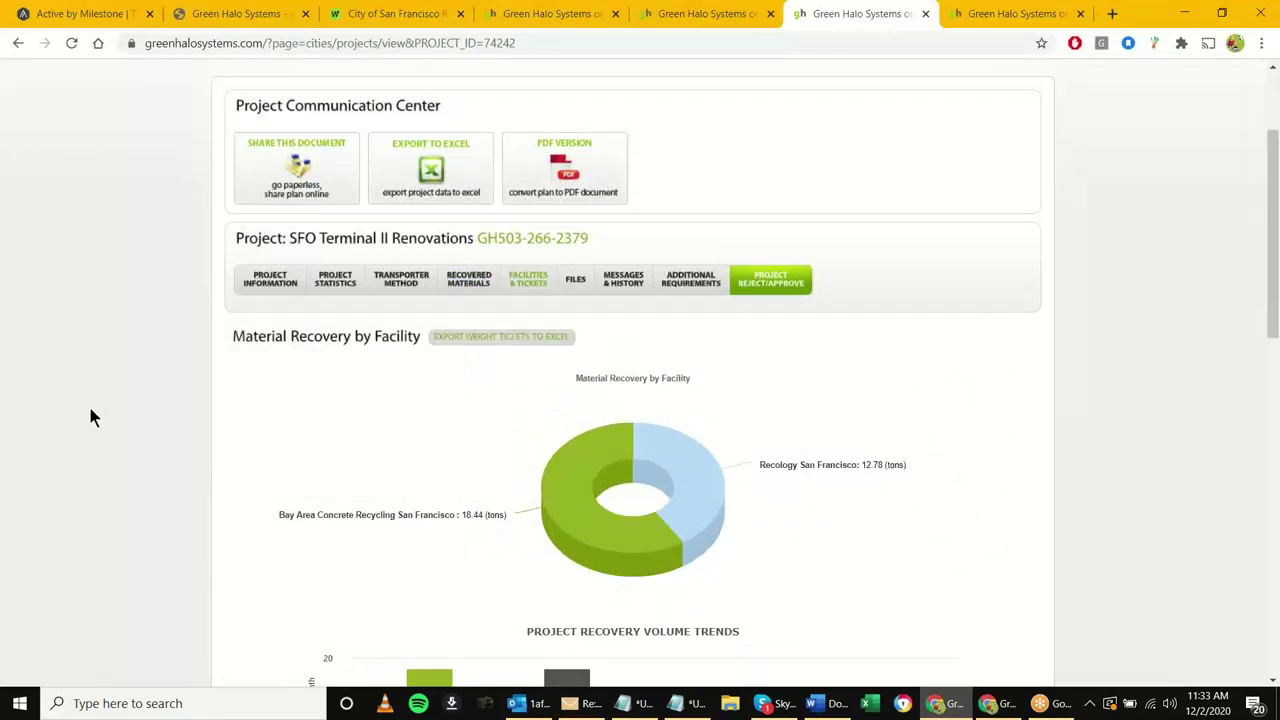
scroll(127, 447, down, 1)
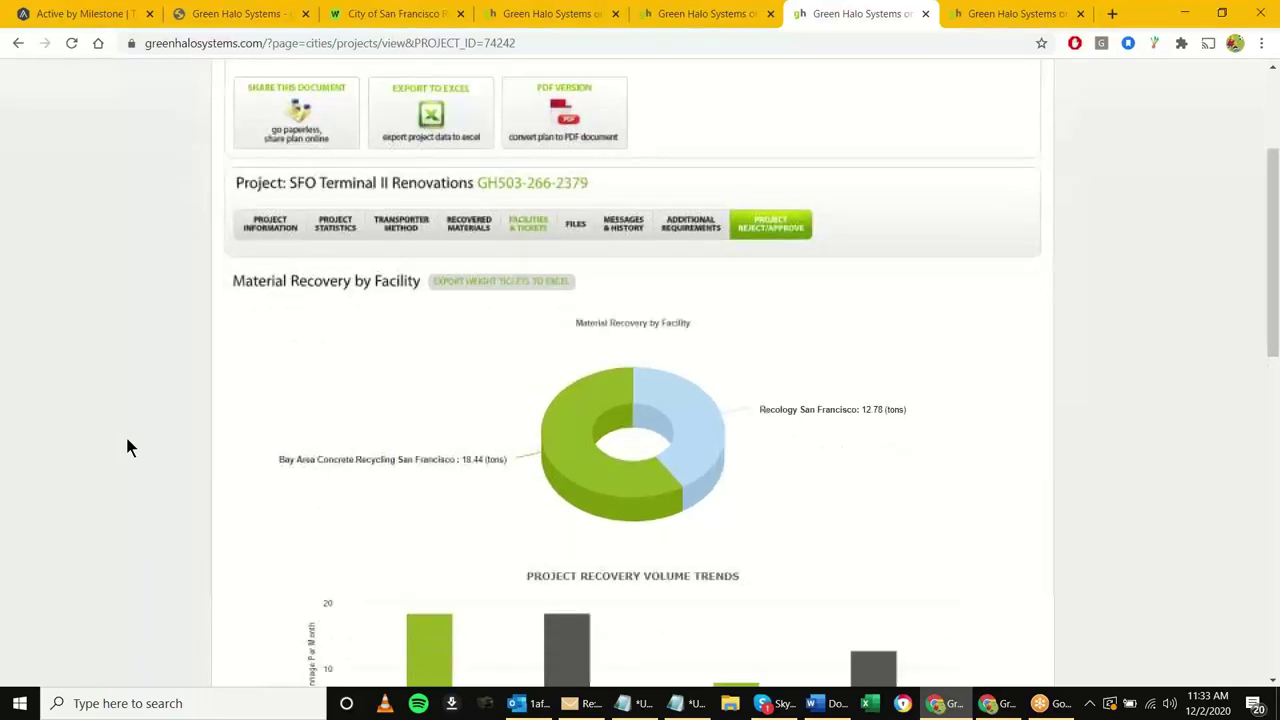
scroll(451, 456, down, 1)
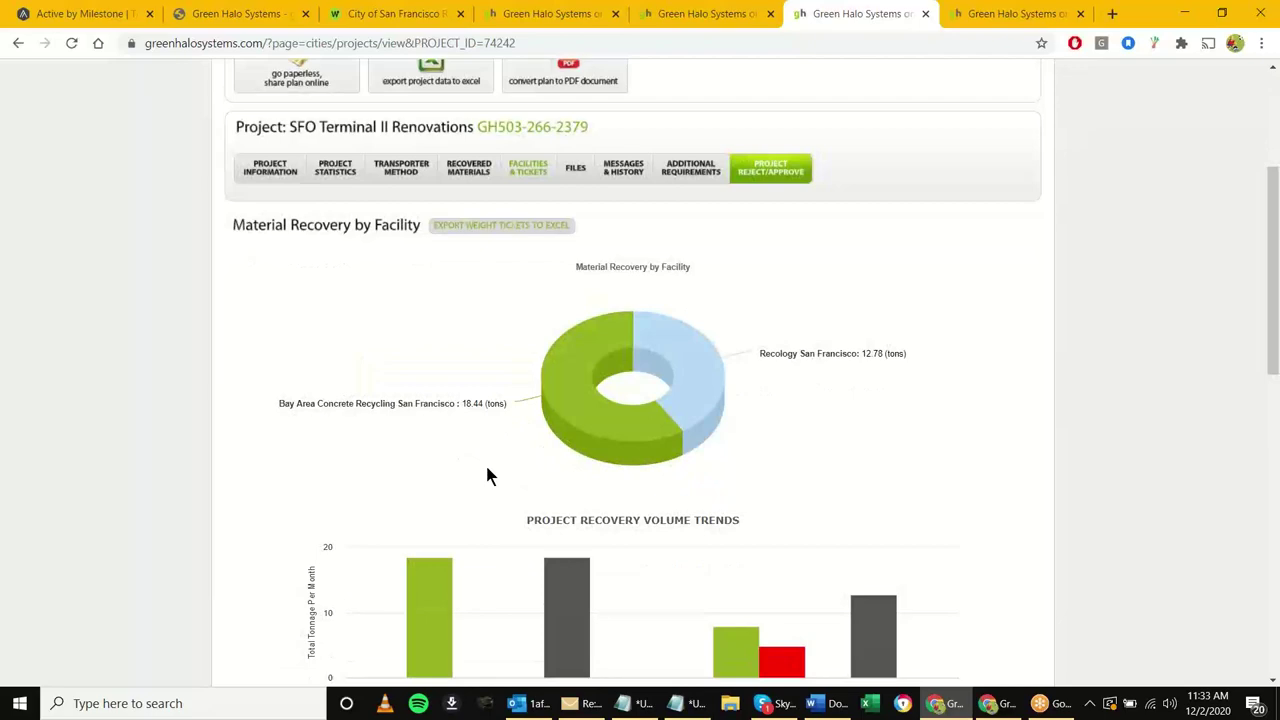
scroll(433, 488, down, 6)
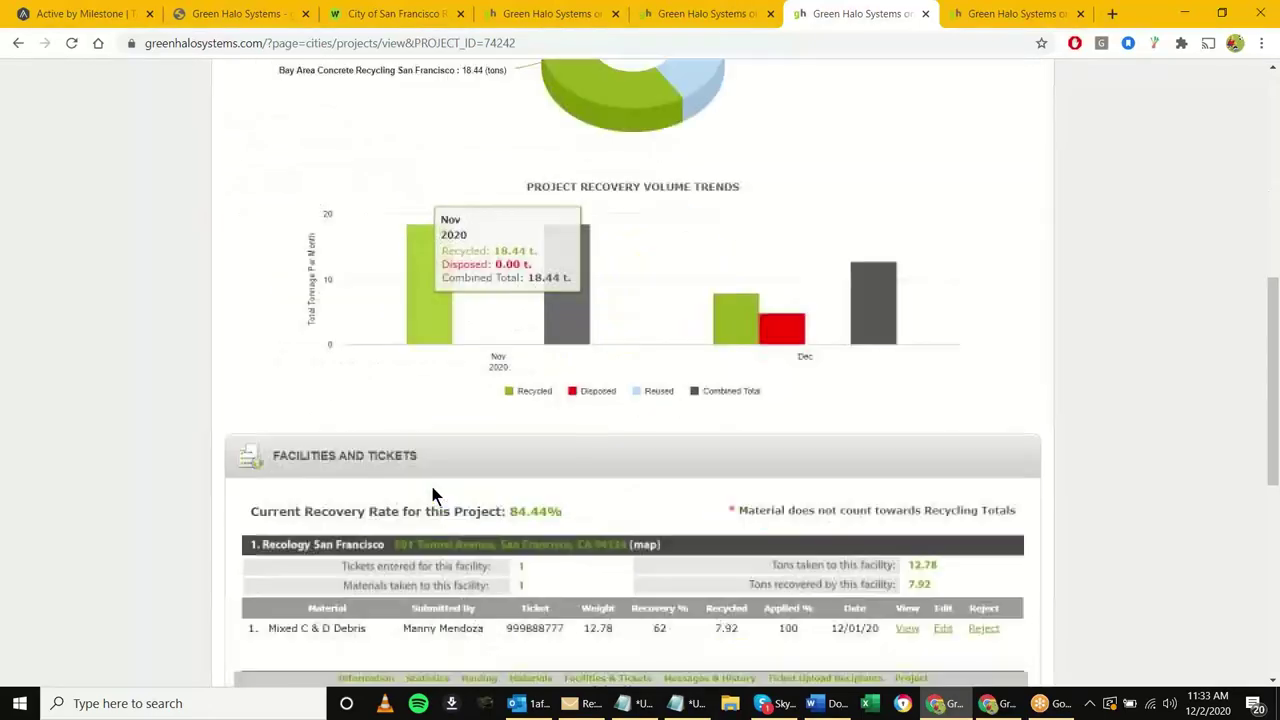
scroll(433, 514, down, 4)
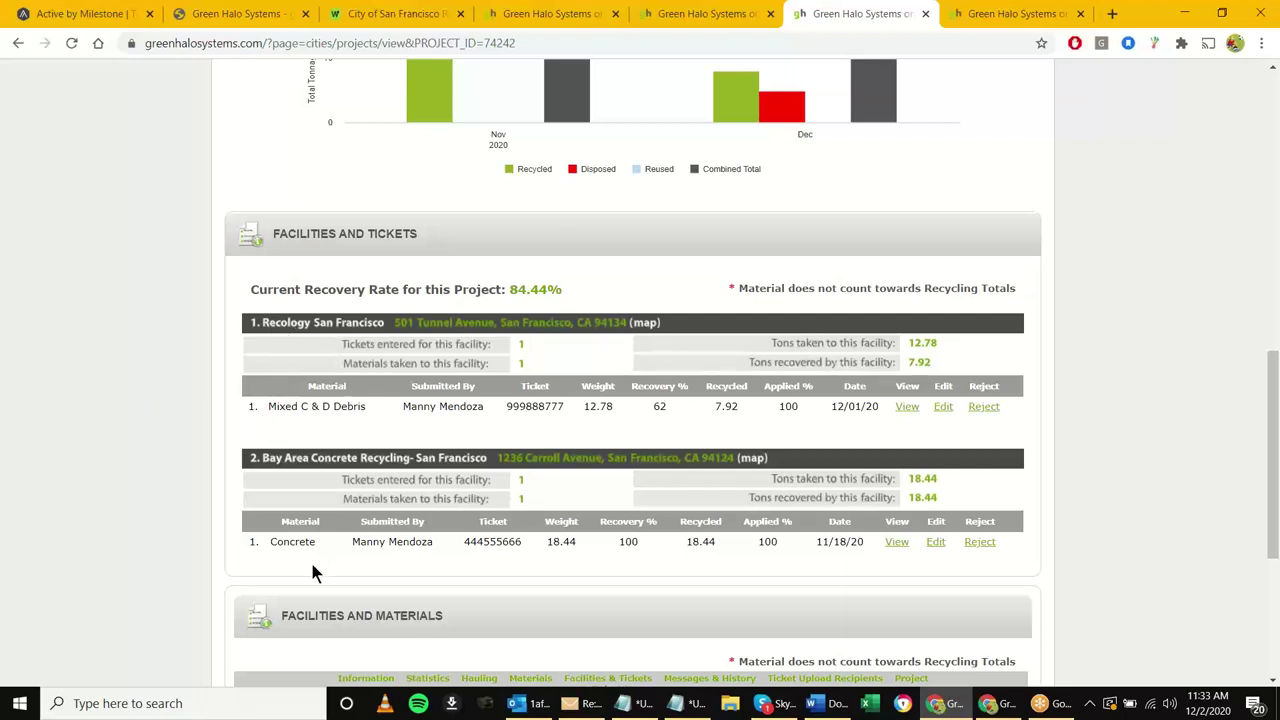
scroll(329, 558, down, 1)
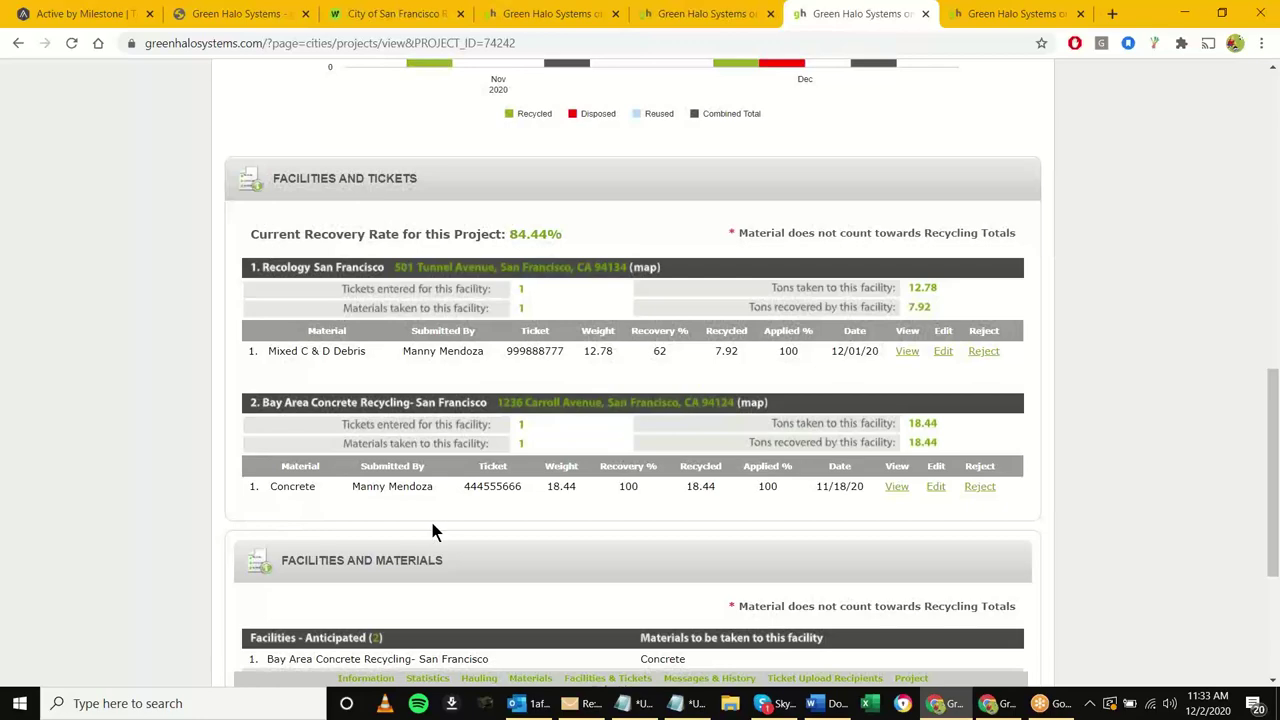
Switch to the SFO Airtrain Extension Hotel Airtrain Station project's information page.
scroll(432, 533, up, 6)
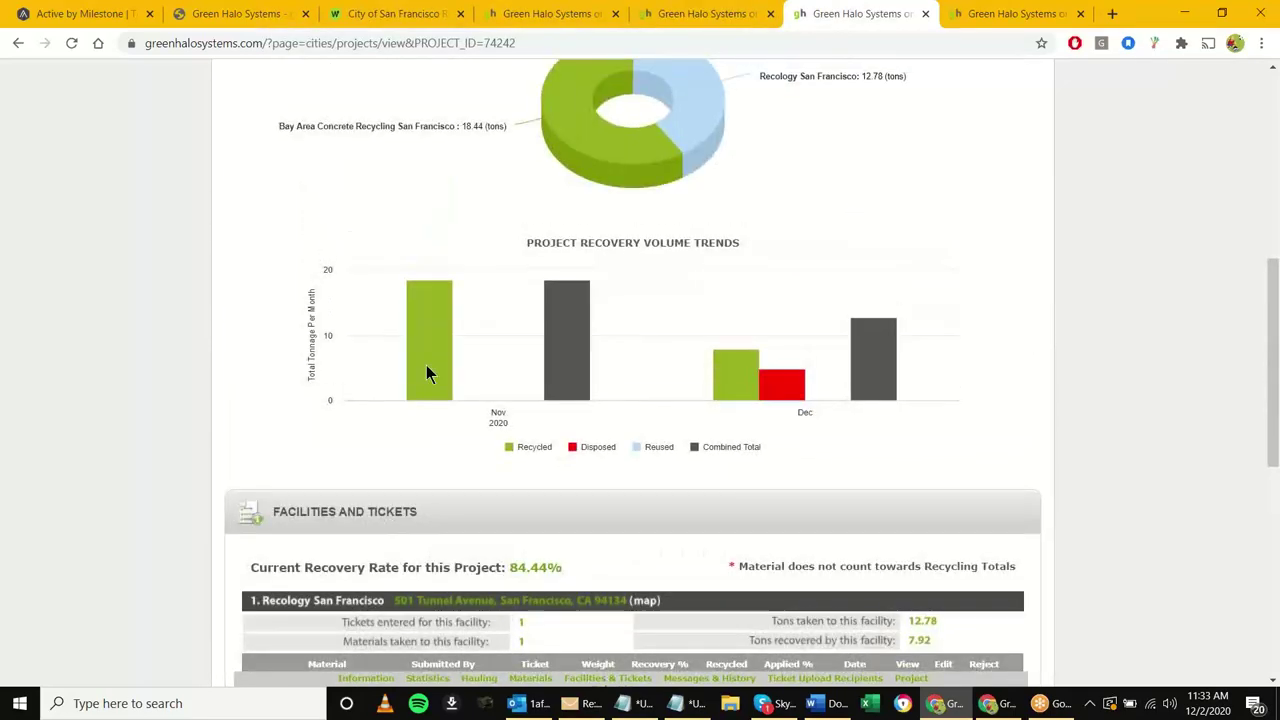
mouse_move(717, 354)
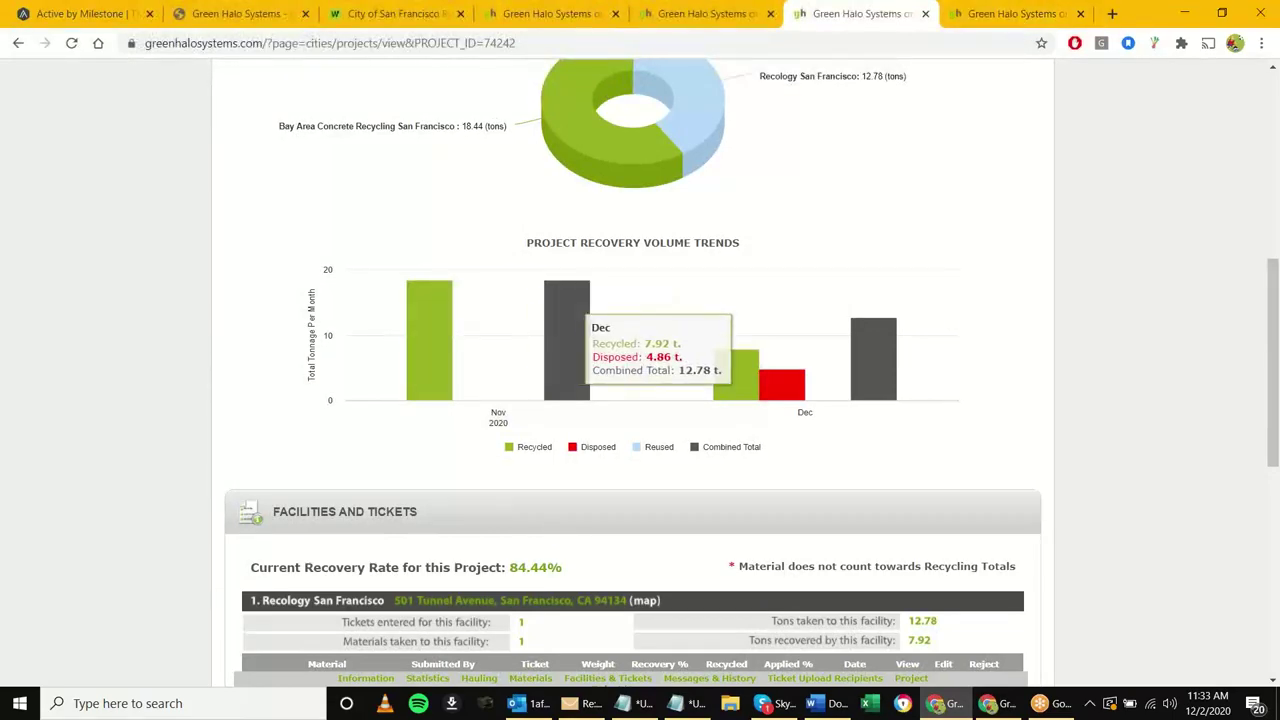
click(995, 14)
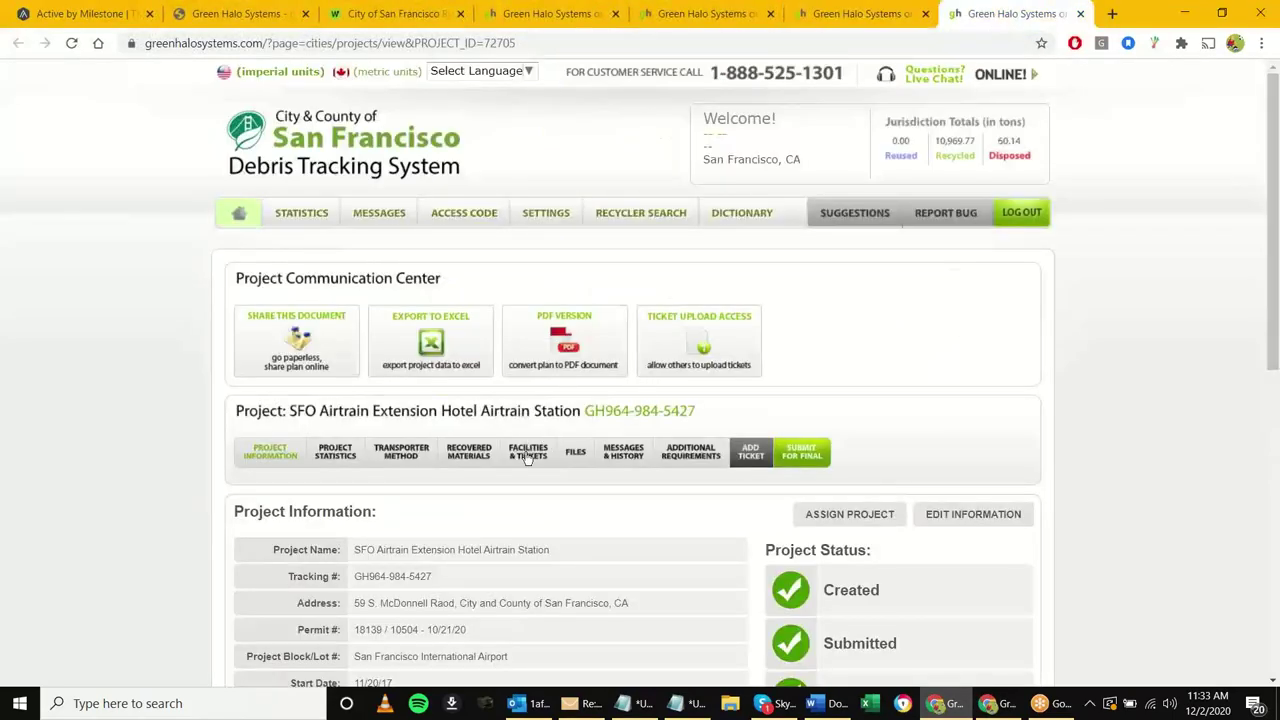
Review the Airtrain project's facilities, tickets and recovered materials (95.36 t mixed C&D), then close its tab.
click(527, 452)
scroll(123, 500, down, 4)
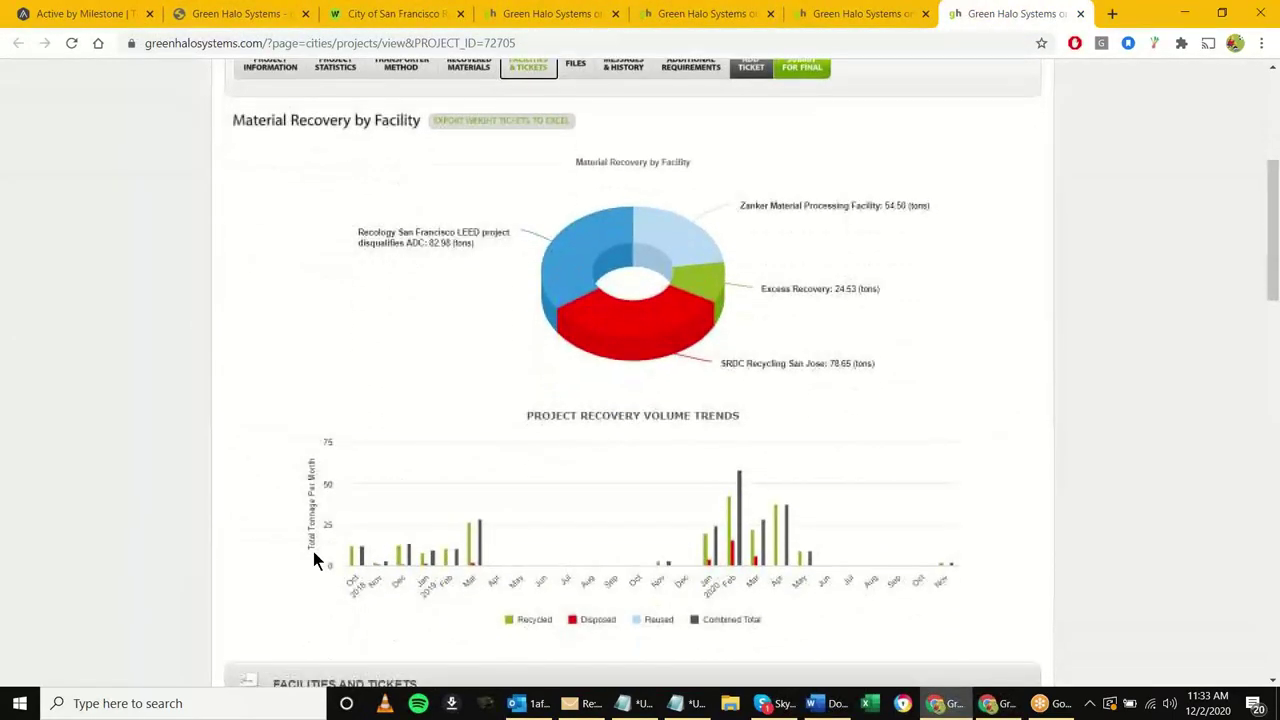
mouse_move(346, 564)
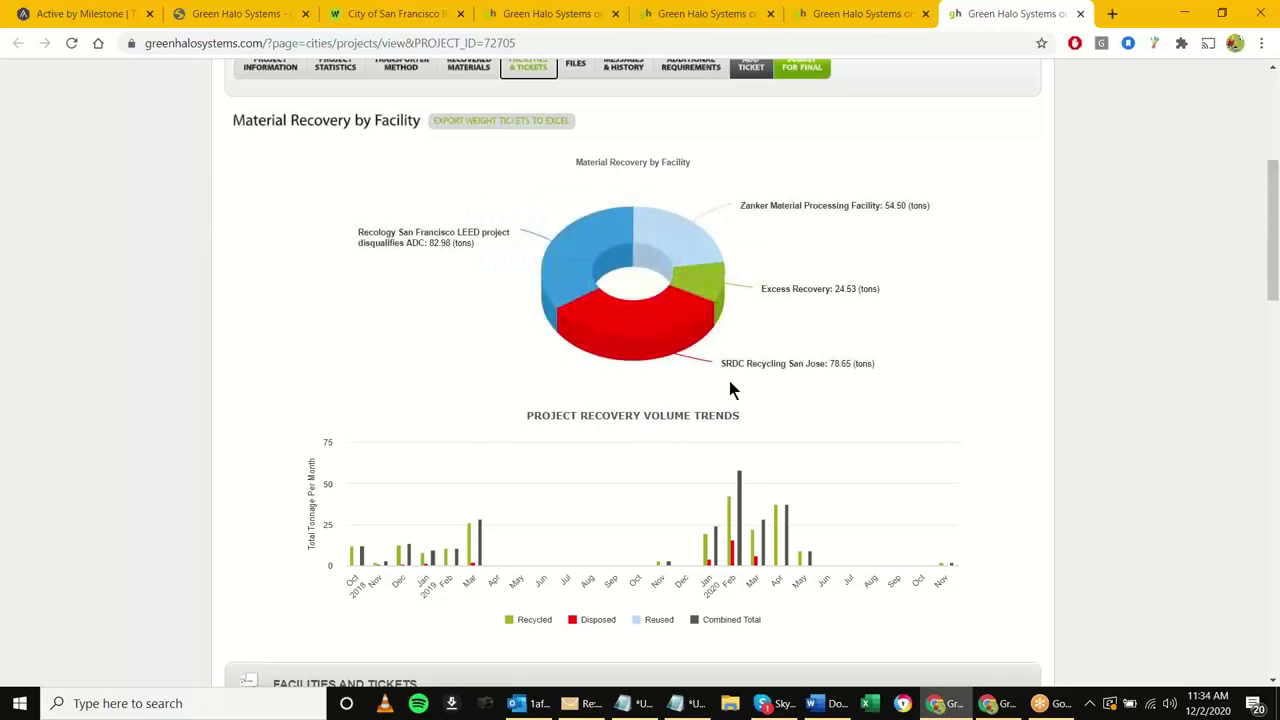
scroll(727, 375, up, 1)
click(482, 180)
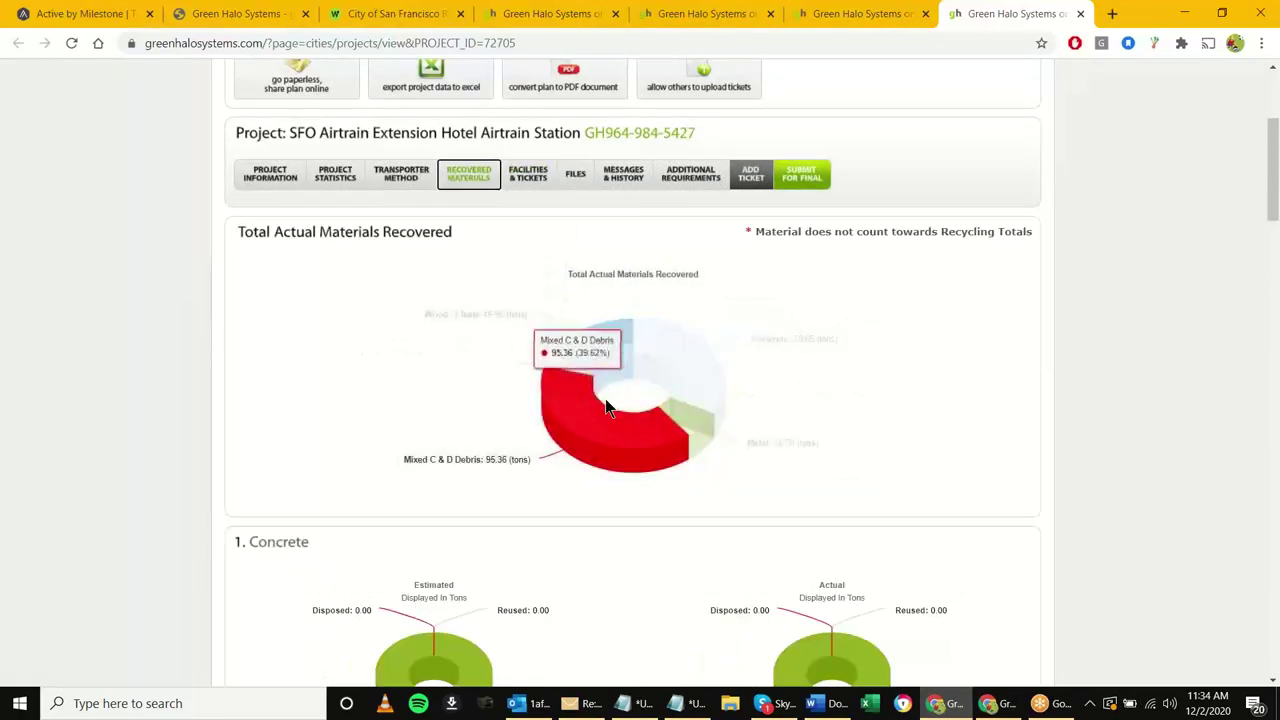
middle_click(997, 22)
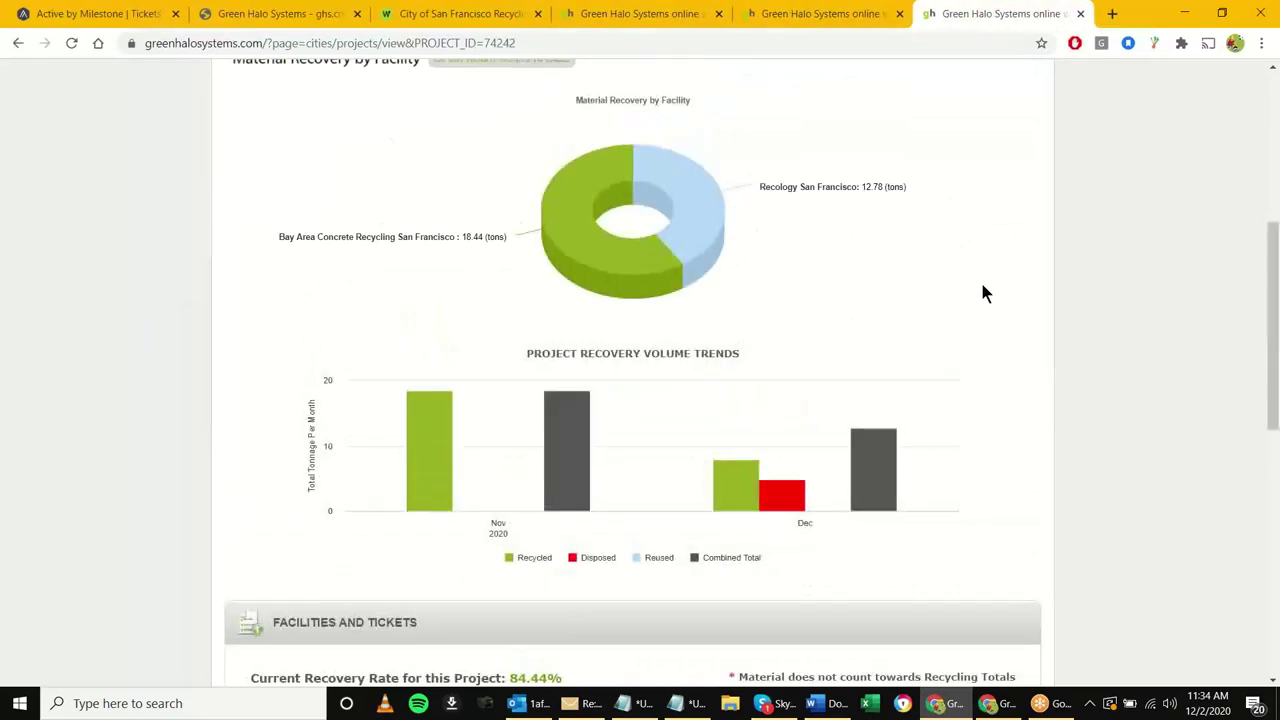
View the scanned receipt for the 12.78-ton Mixed C & D Debris ticket at Recology San Francisco.
scroll(983, 292, up, 1)
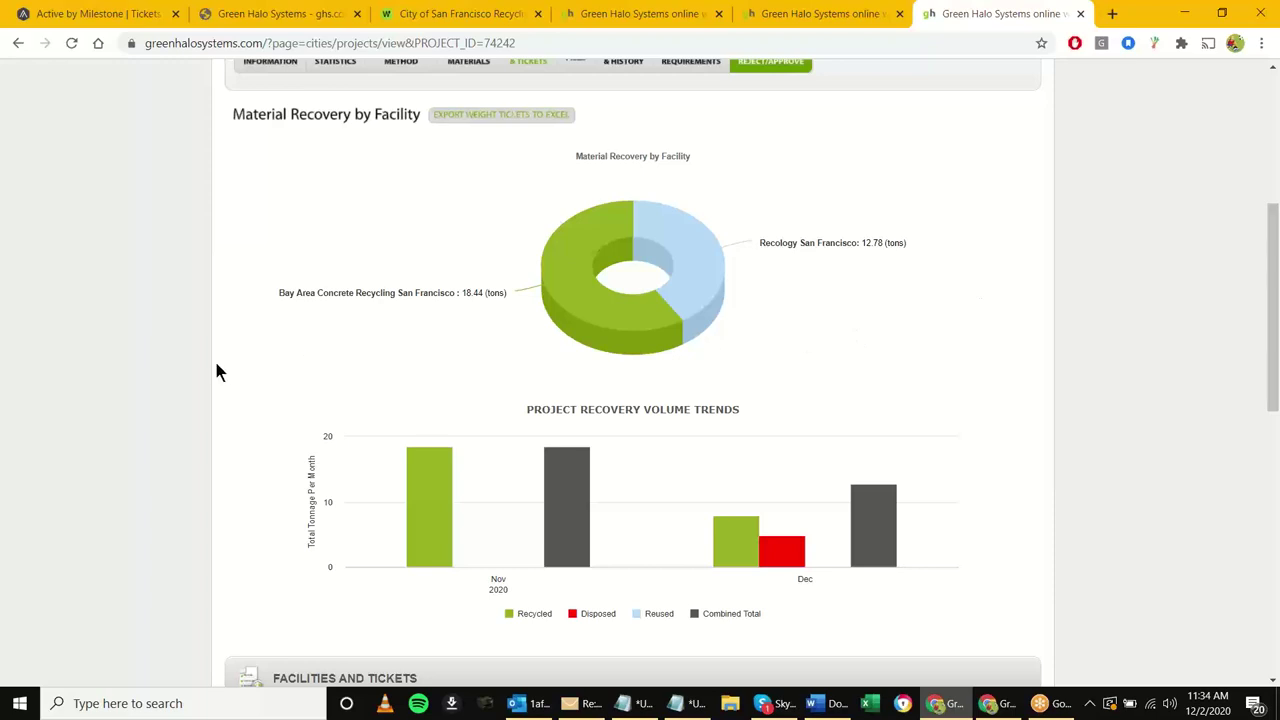
scroll(304, 476, down, 1)
scroll(516, 490, down, 2)
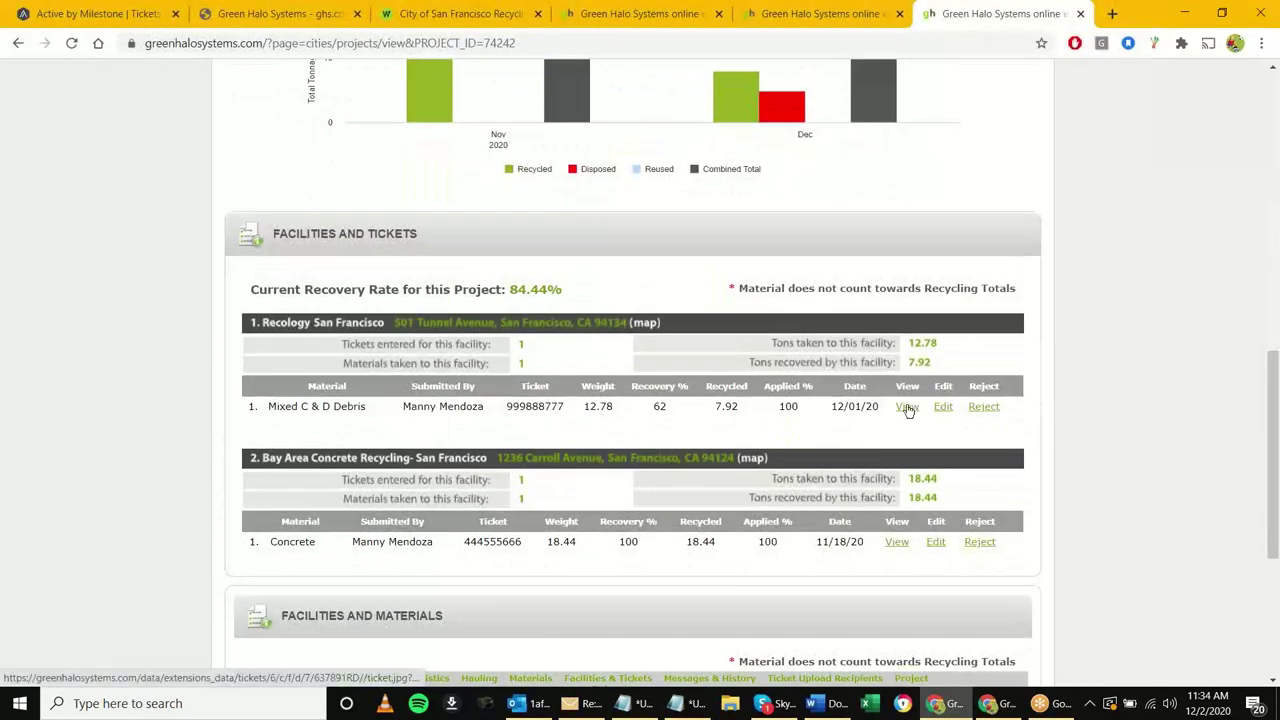
click(910, 408)
scroll(1033, 406, down, 1)
scroll(1035, 402, down, 2)
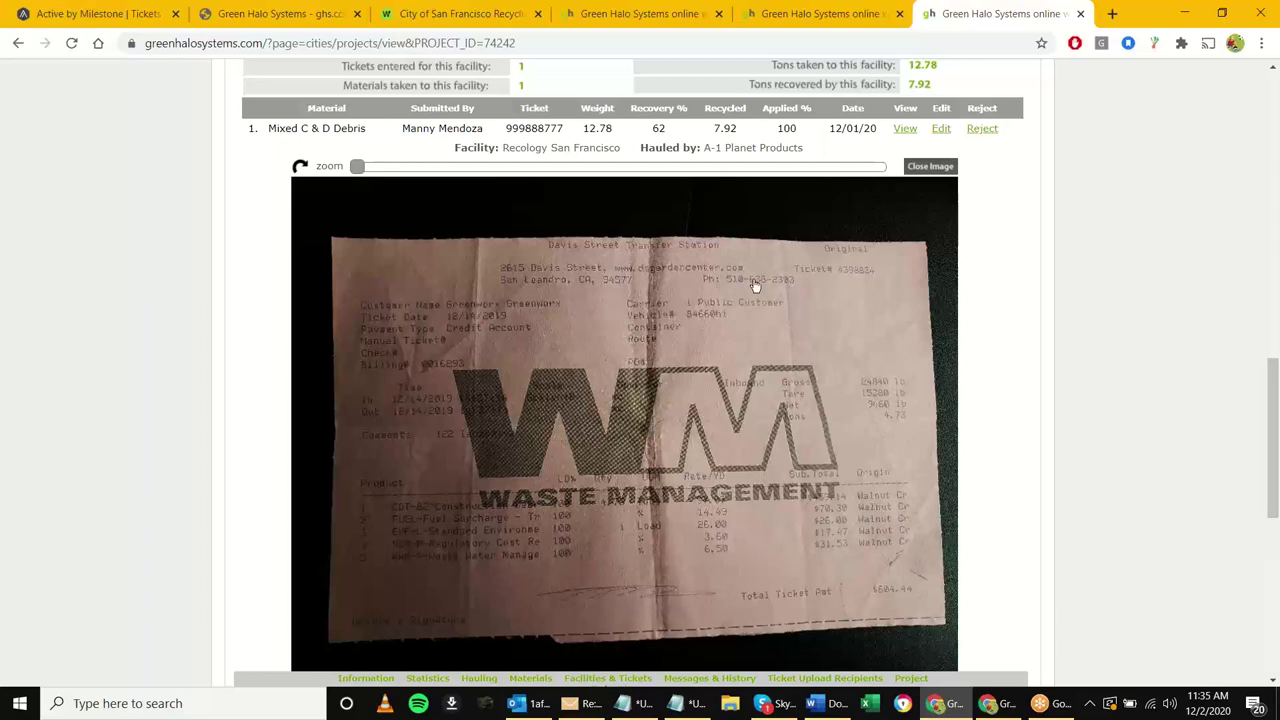
Hide and reopen the receipt, then start rejecting the Mixed C & D Debris ticket.
click(905, 131)
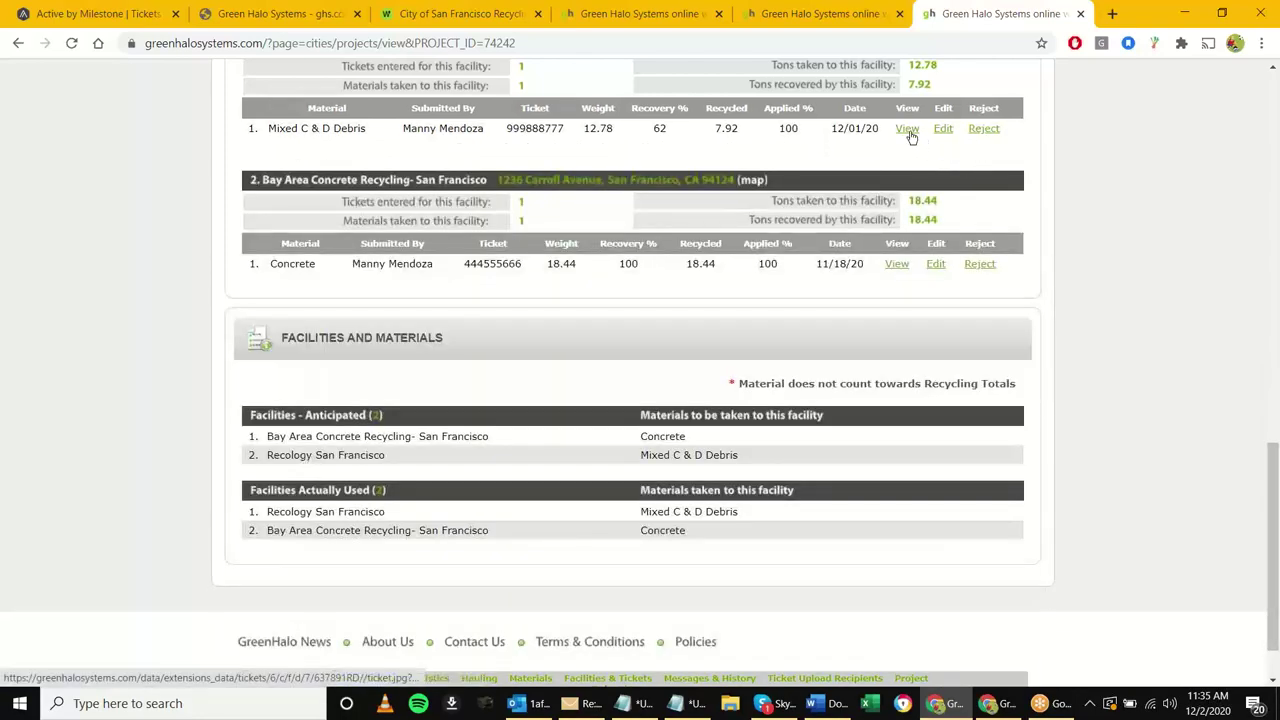
click(907, 131)
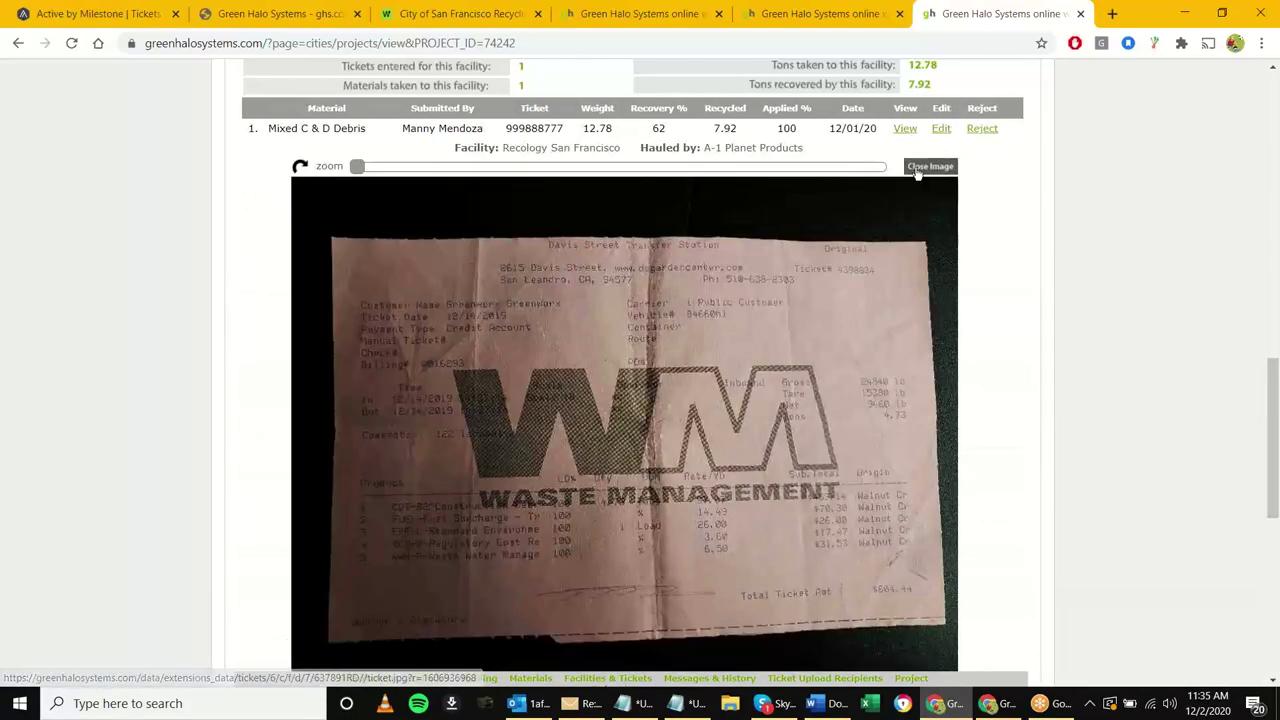
click(982, 129)
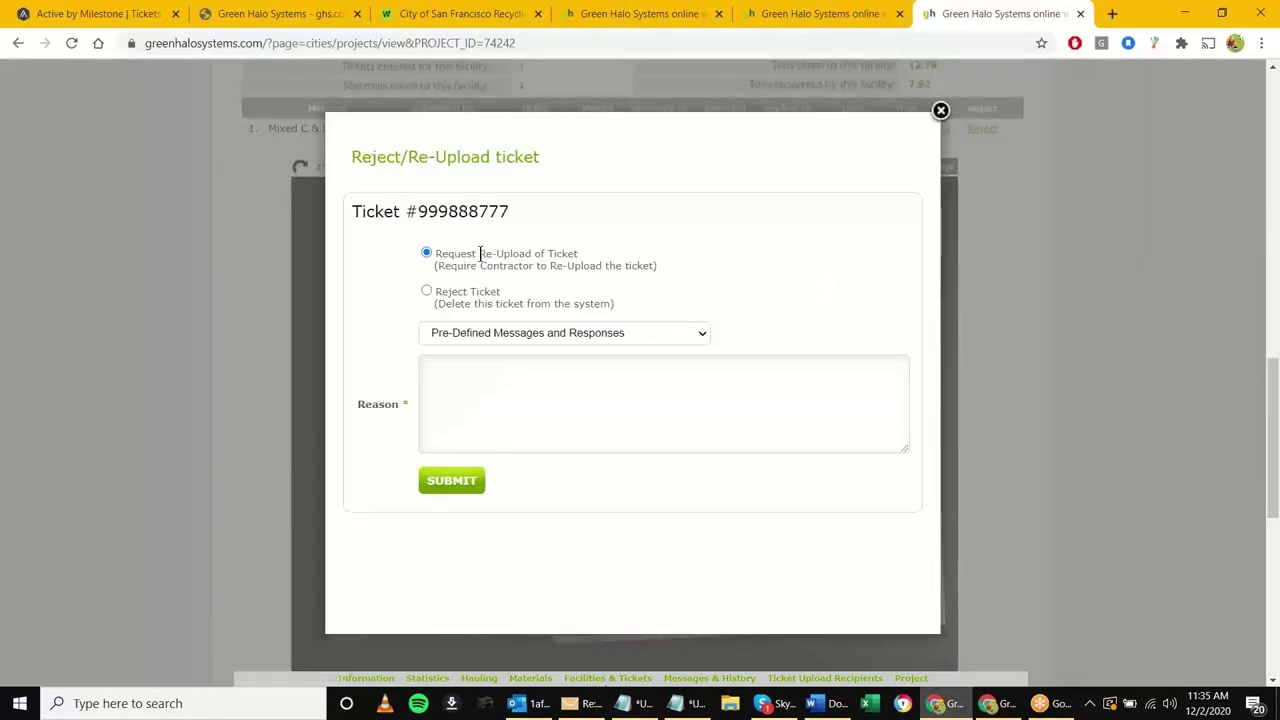
Compare the delete-ticket and re-upload options, settling on requesting a re-upload.
drag(479, 253, 585, 252)
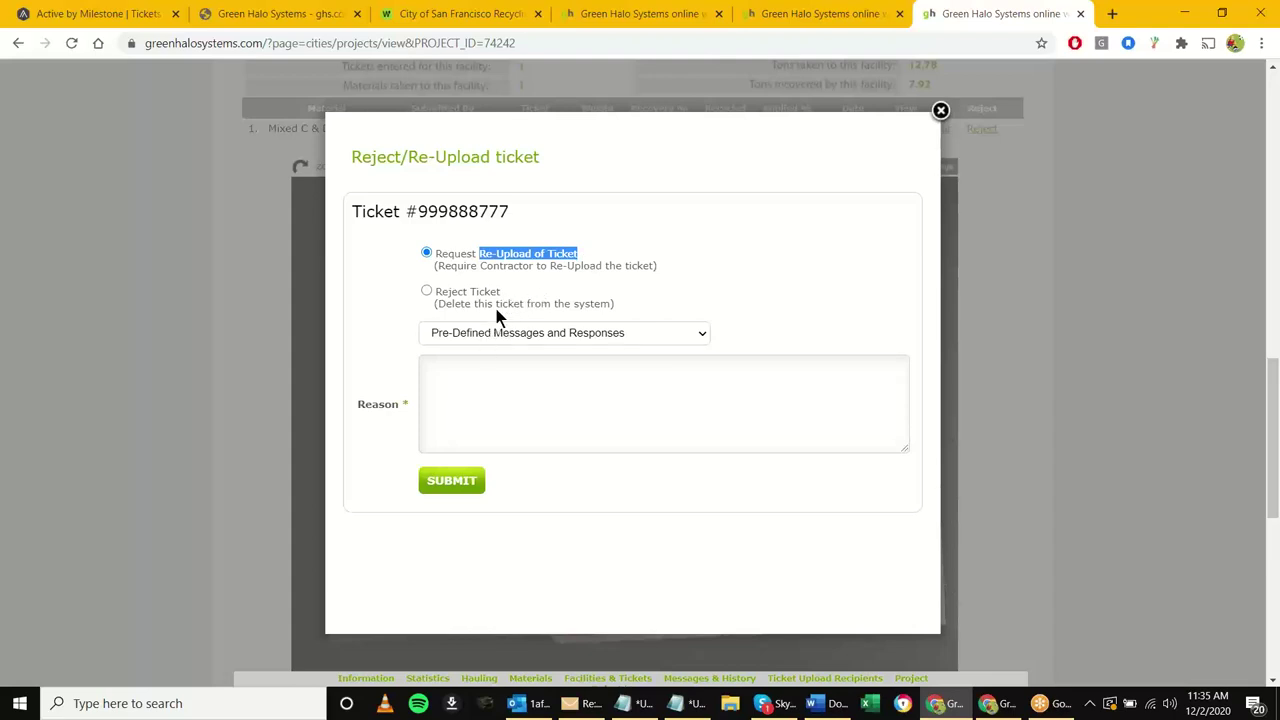
click(426, 291)
drag(434, 303, 611, 303)
click(631, 298)
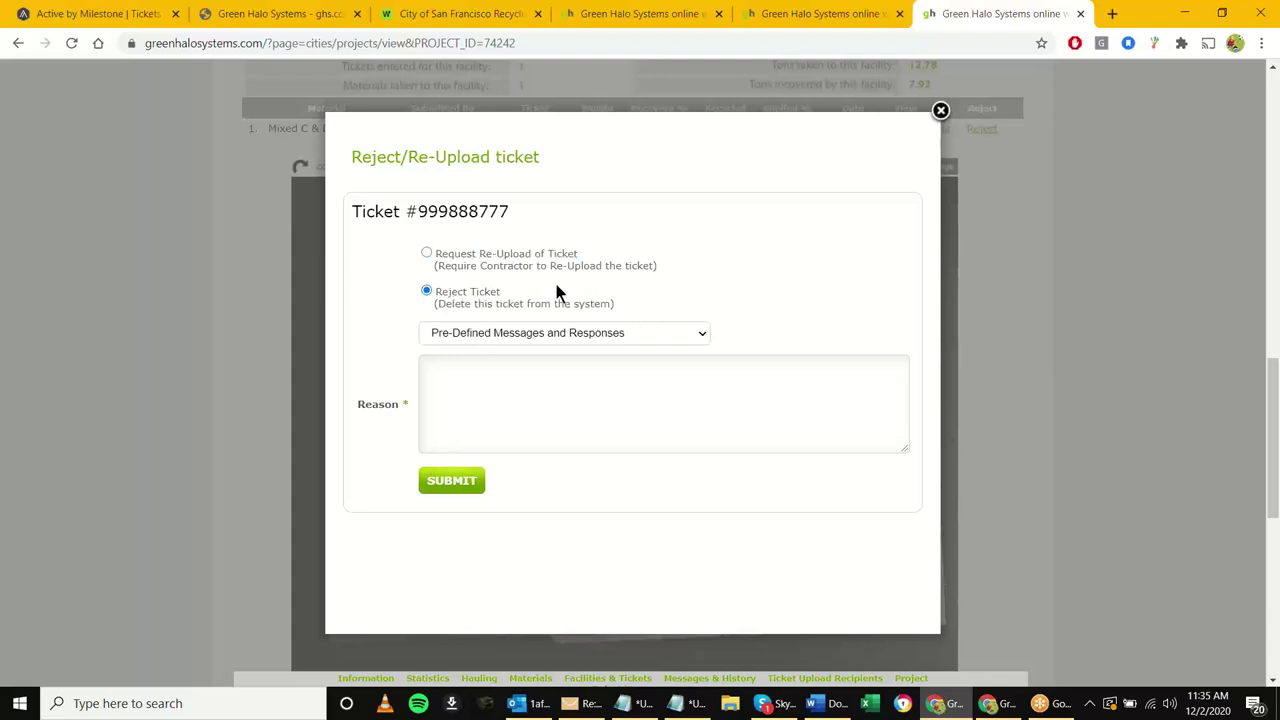
click(426, 254)
Use the rescan pre-defined message, changing 'lower' resolution to 'higher', then close the form unsent.
click(550, 335)
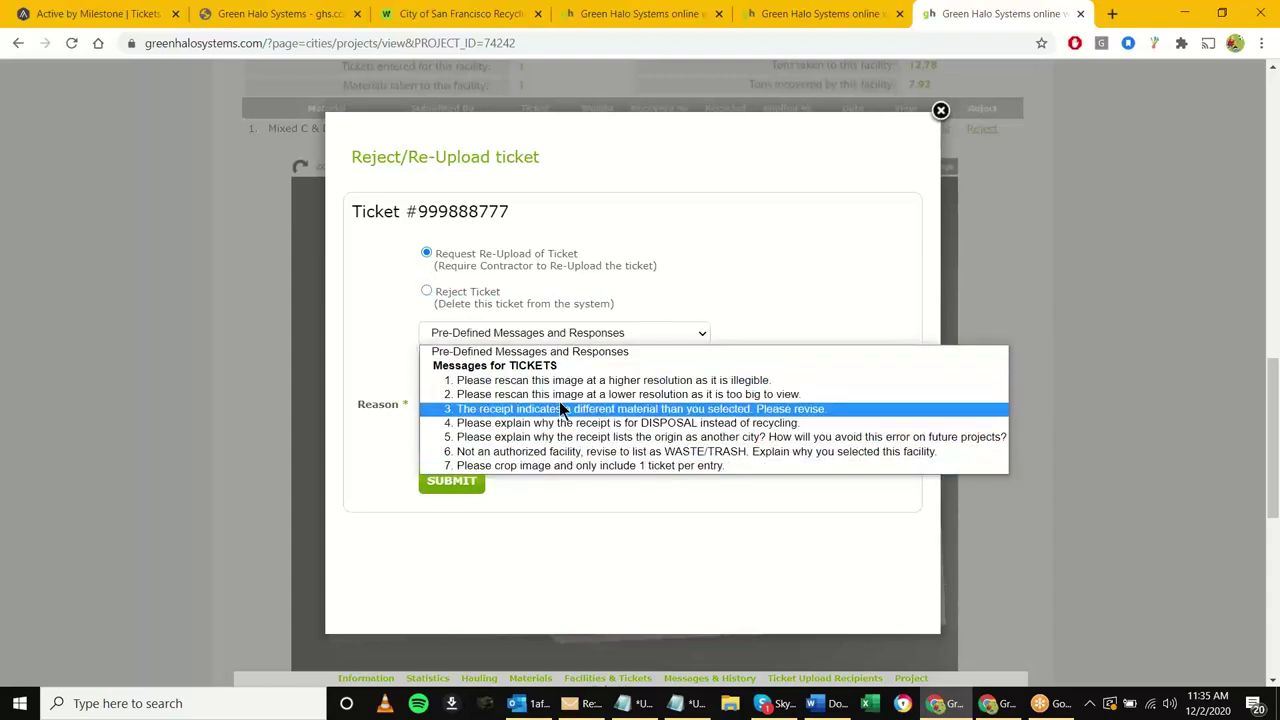
click(643, 397)
drag(671, 368, 601, 370)
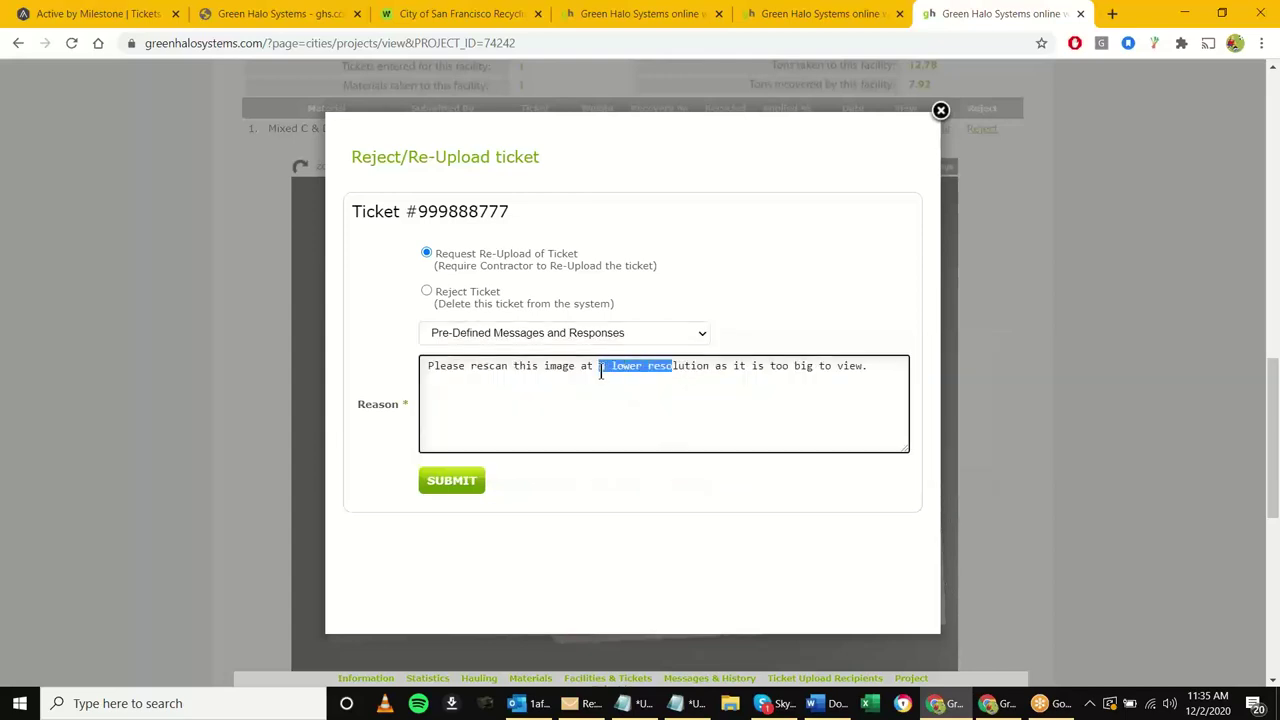
text(higher)
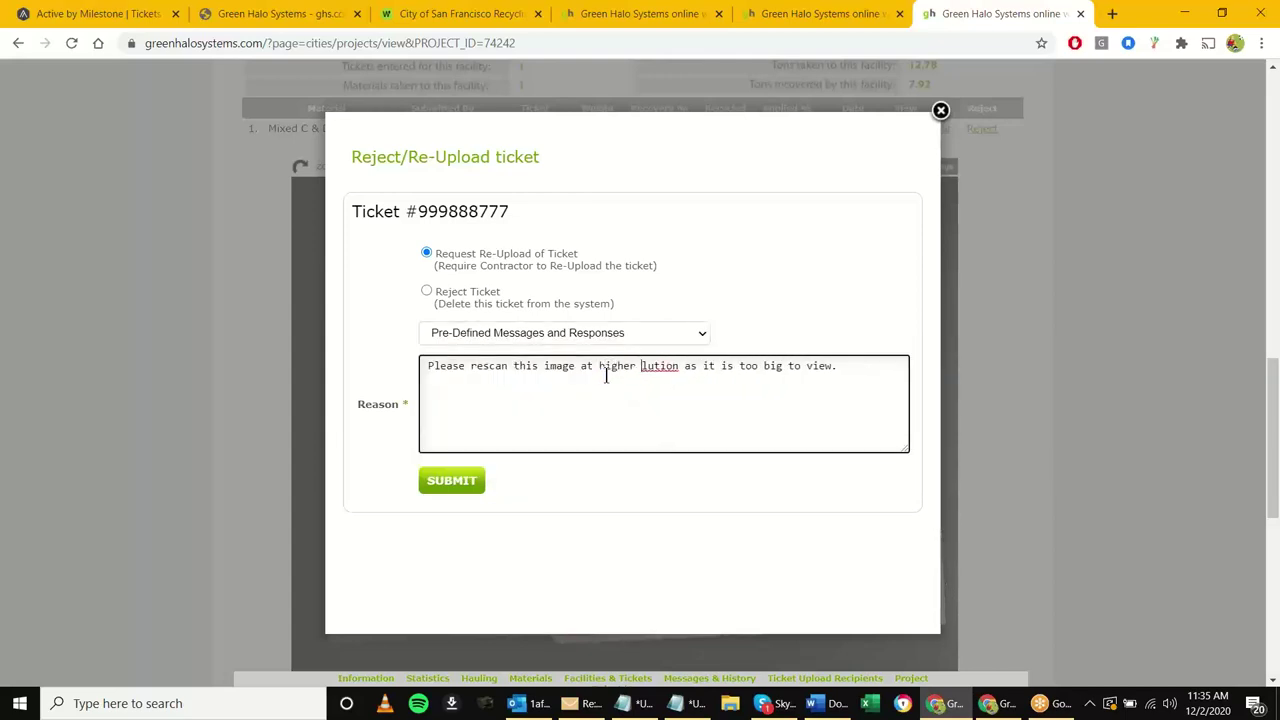
click(941, 110)
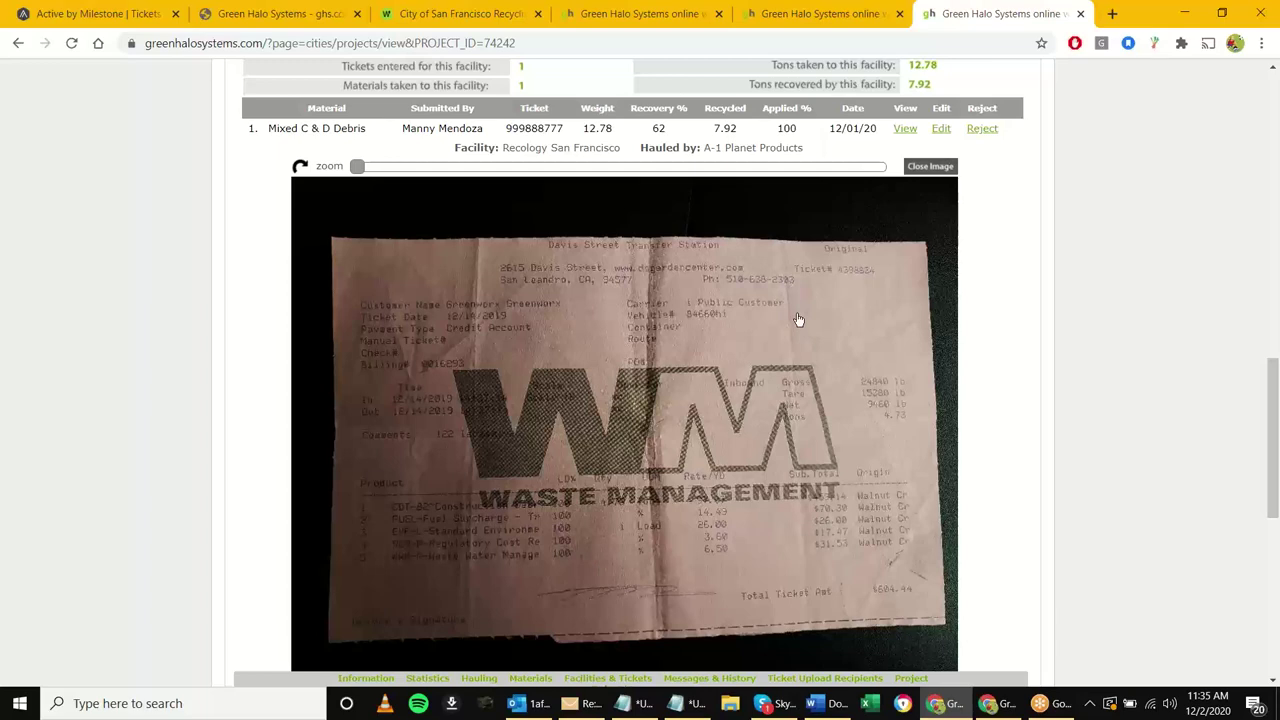
Hide and reopen the Mixed C & D Debris receipt, briefly switching to another program.
click(925, 172)
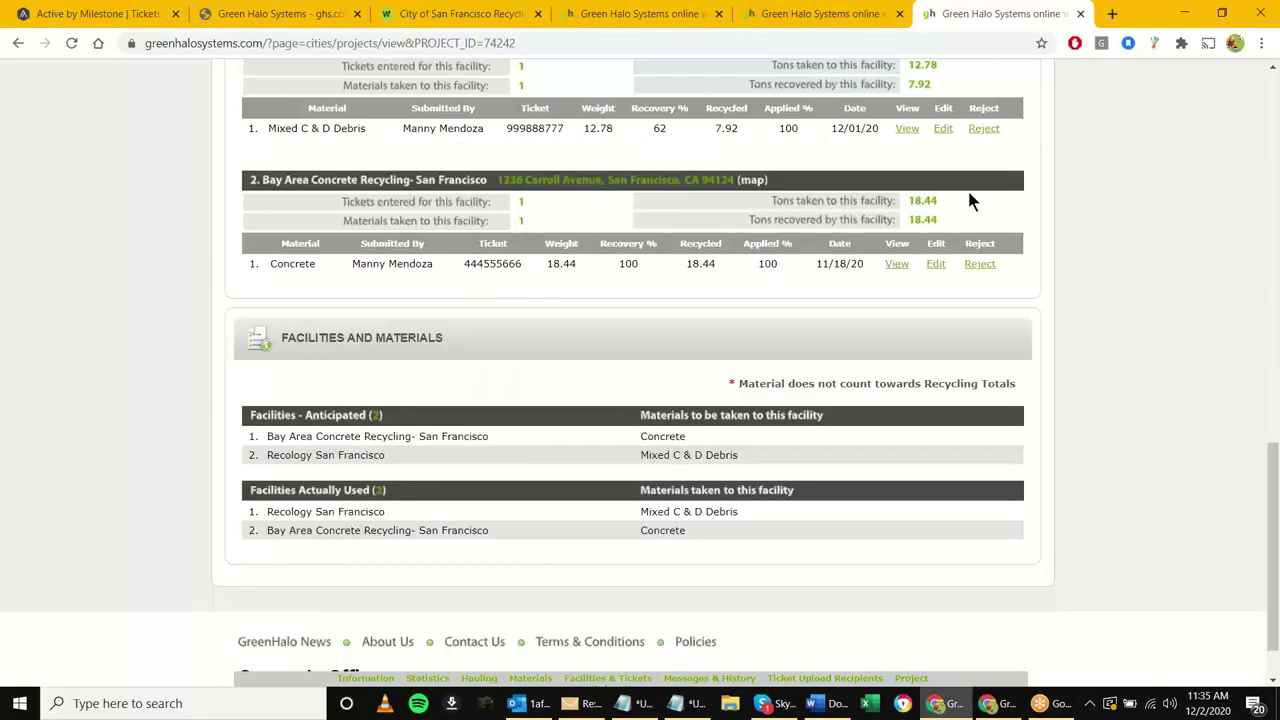
click(906, 131)
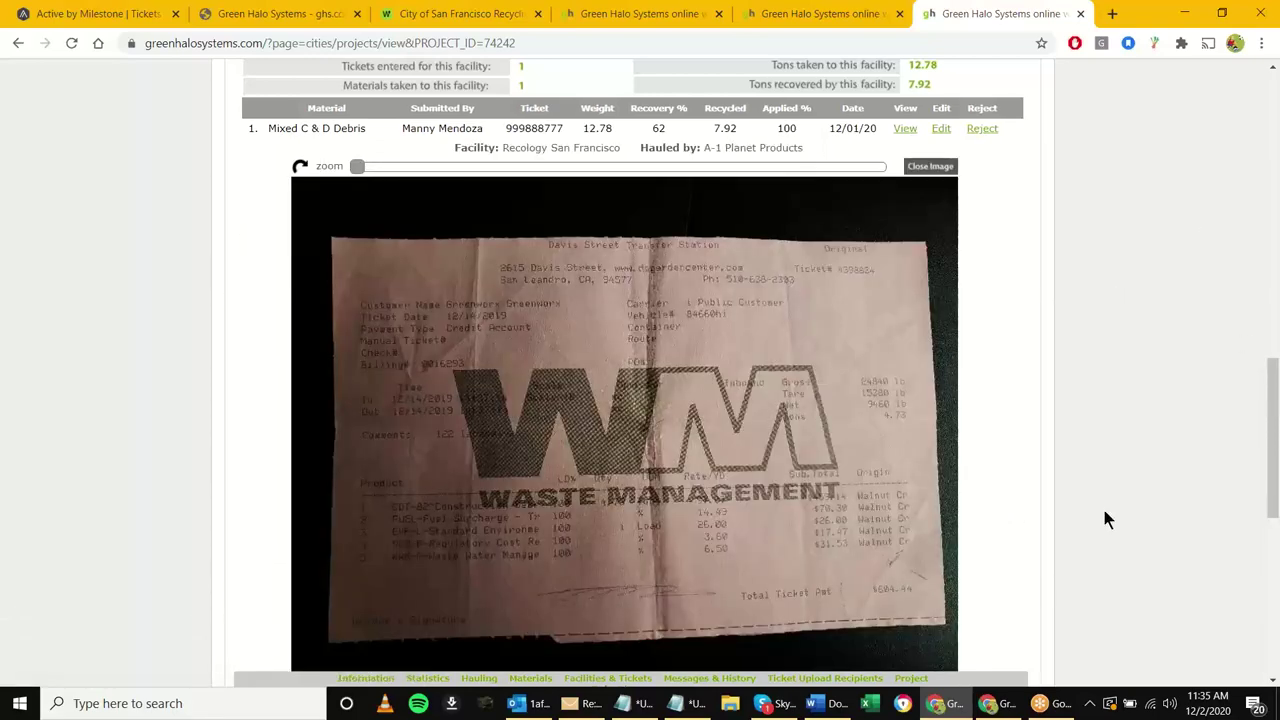
click(594, 705)
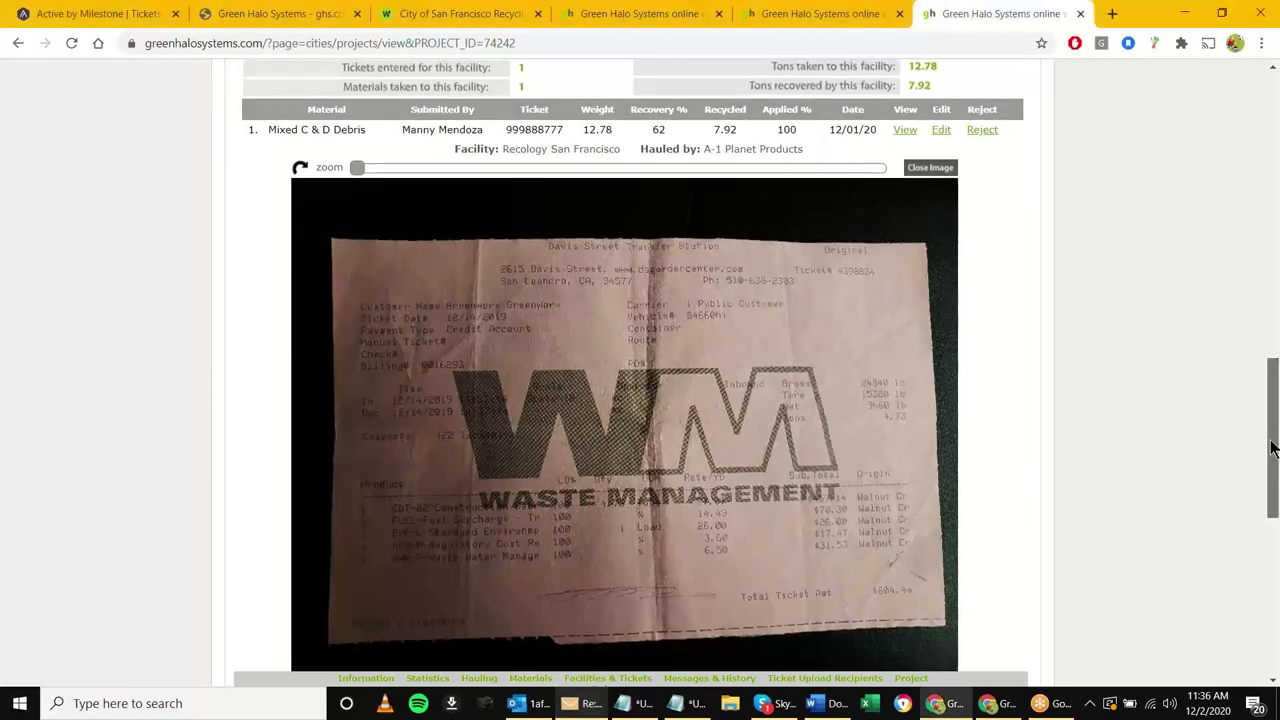
drag(1271, 443, 1271, 435)
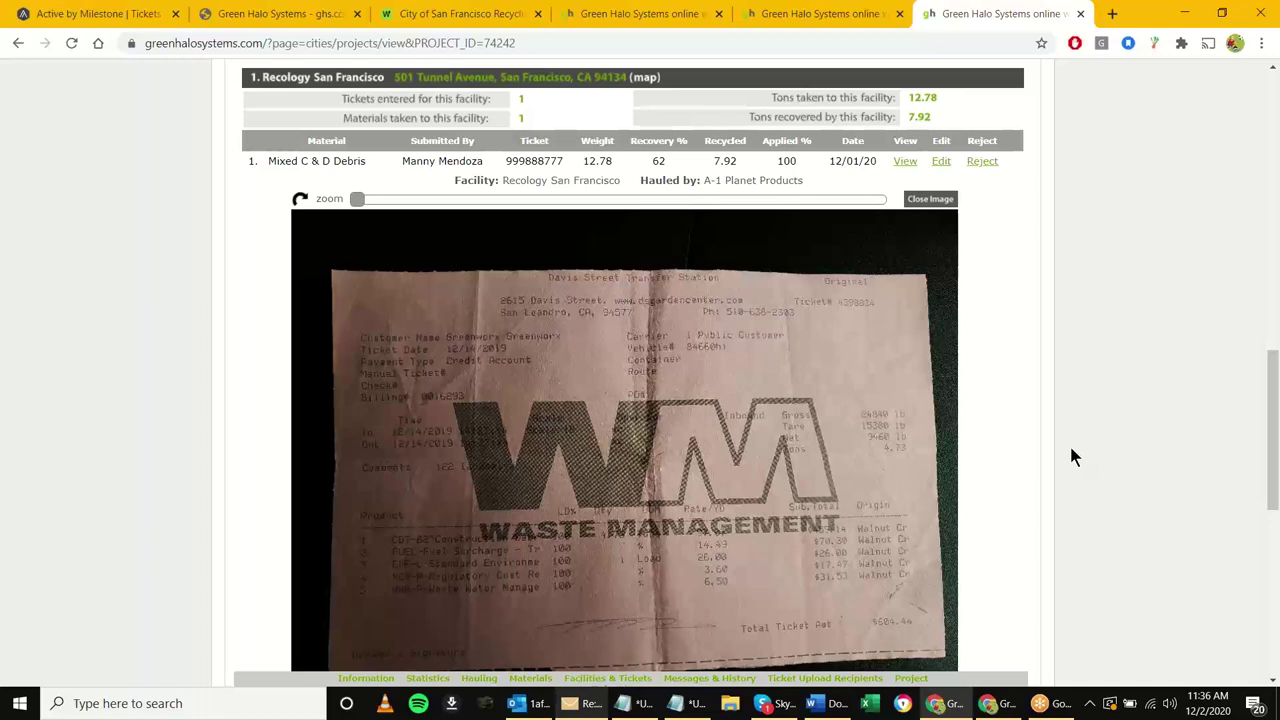
scroll(220, 410, down, 1)
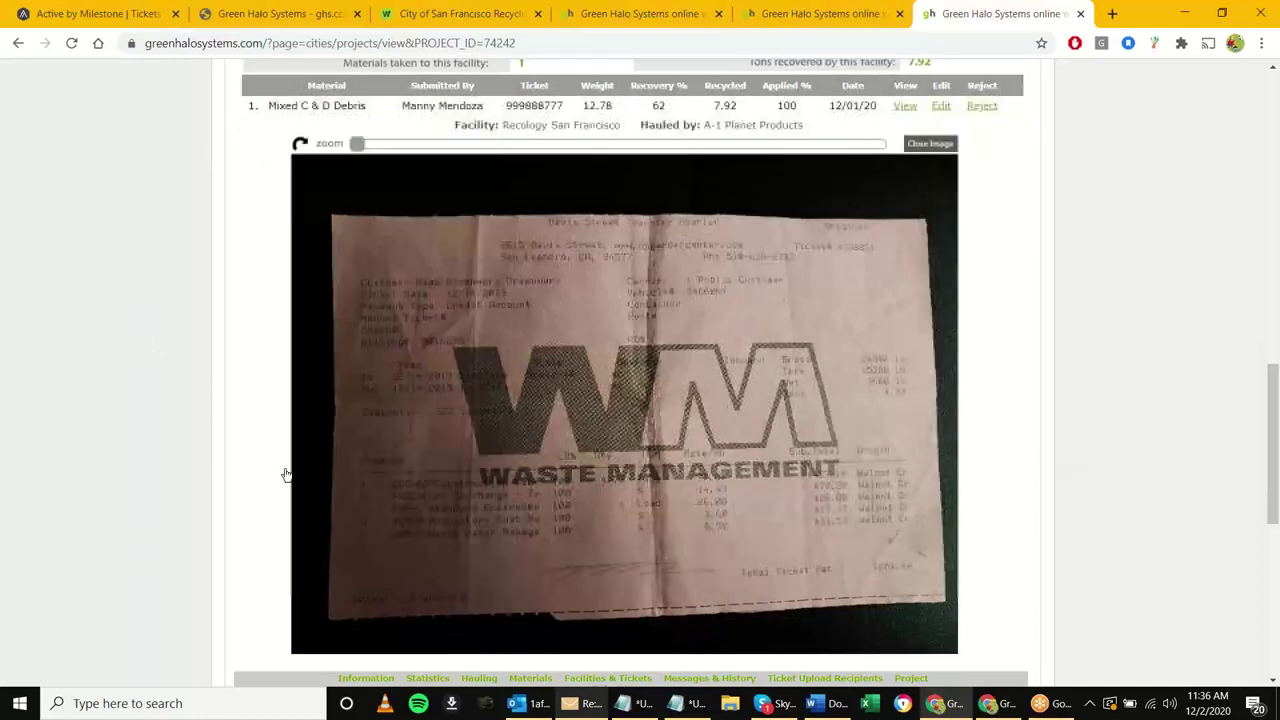
Zoom the receipt in and back out, then open it as ticket.jpg in a new tab.
click(439, 145)
drag(512, 639, 727, 645)
scroll(686, 478, down, 3)
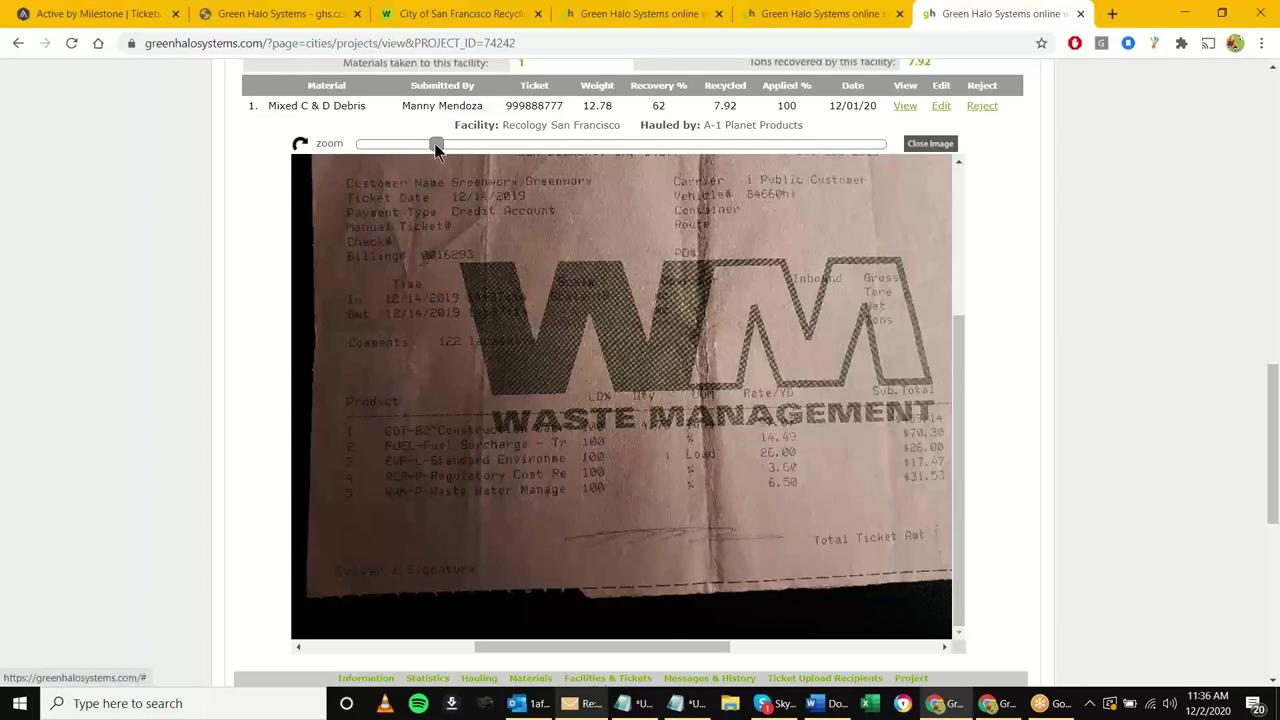
drag(408, 148, 355, 144)
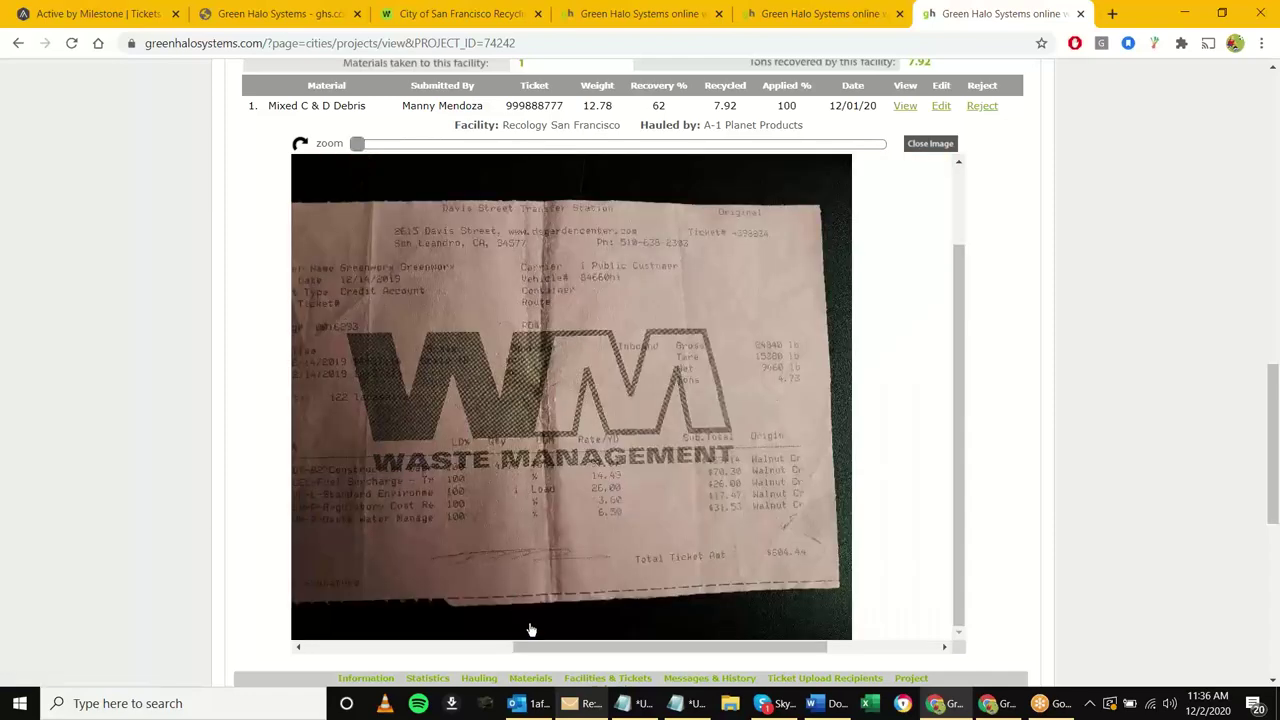
drag(544, 657, 480, 655)
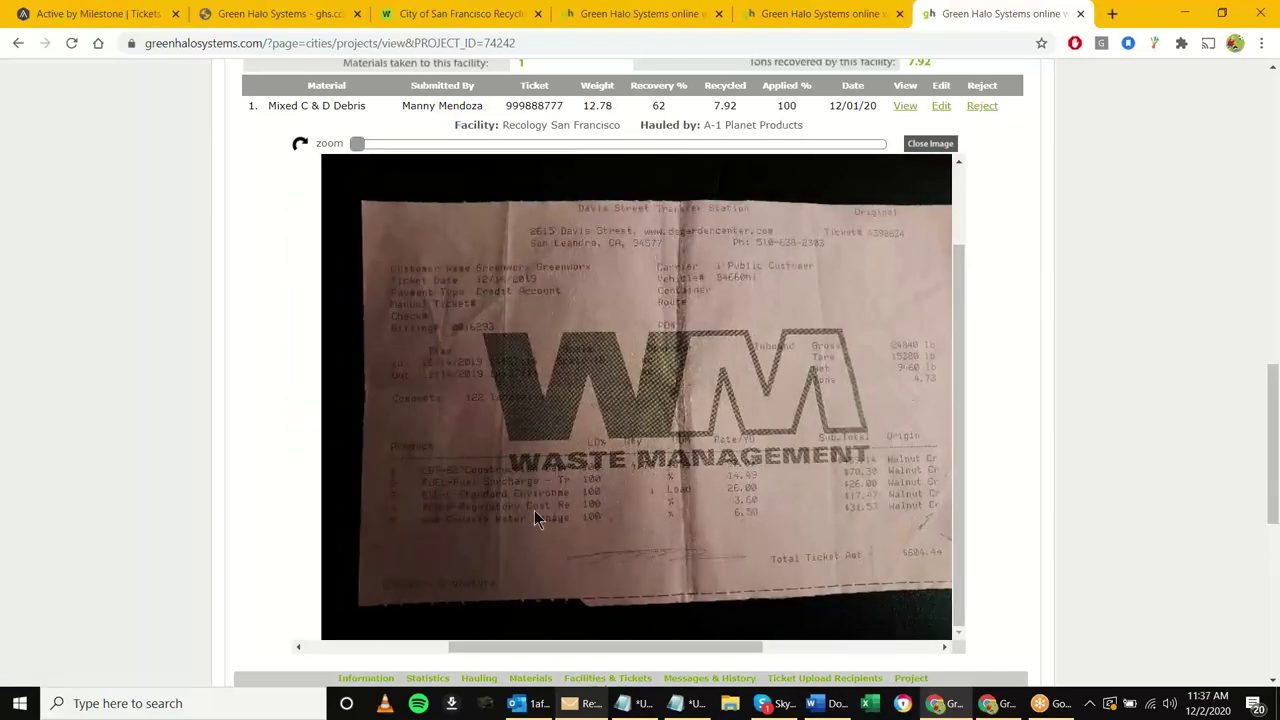
right_click(536, 512)
click(569, 528)
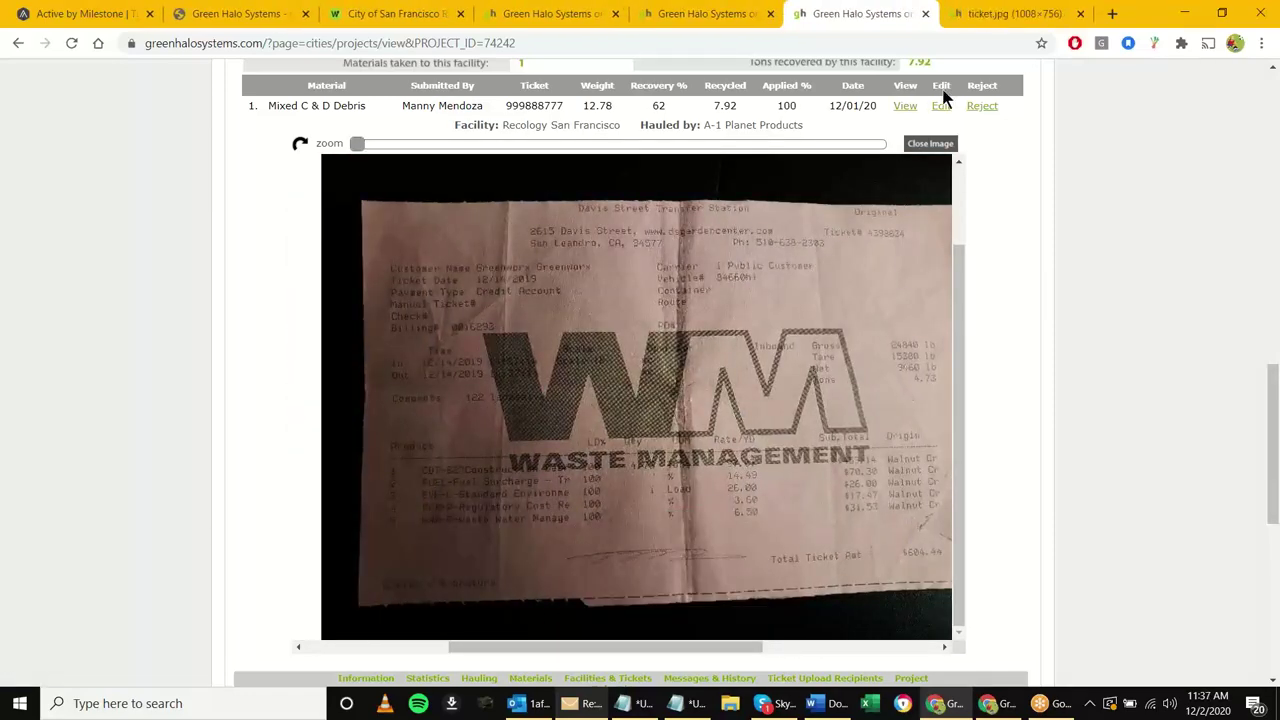
View and close the ticket.jpg tab, then close the Mixed C & D Debris ticket image.
click(992, 15)
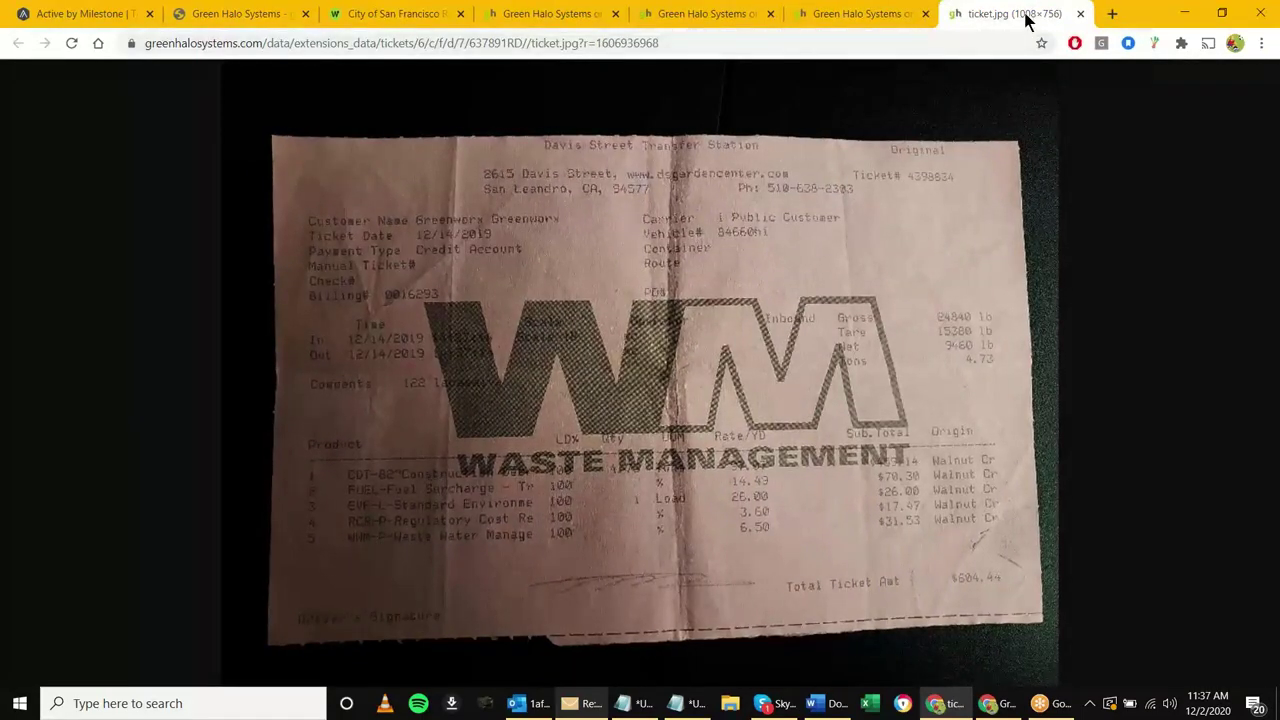
click(1080, 14)
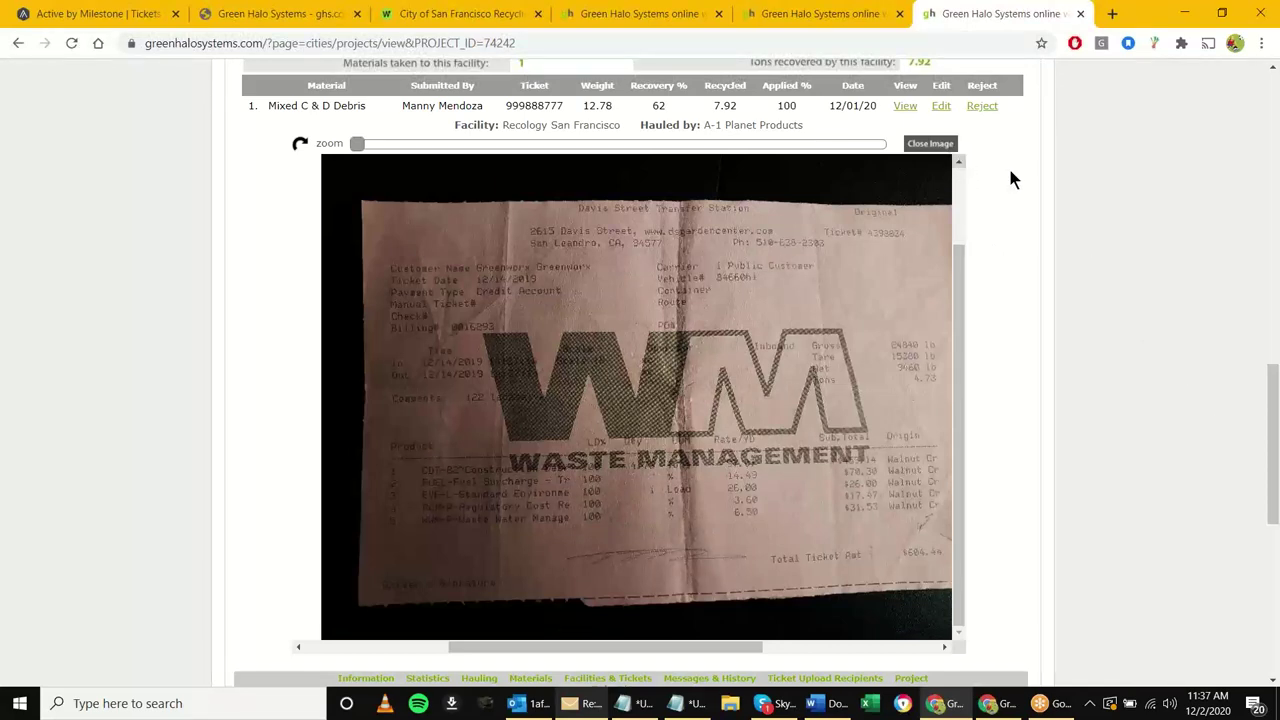
drag(1275, 401, 1273, 401)
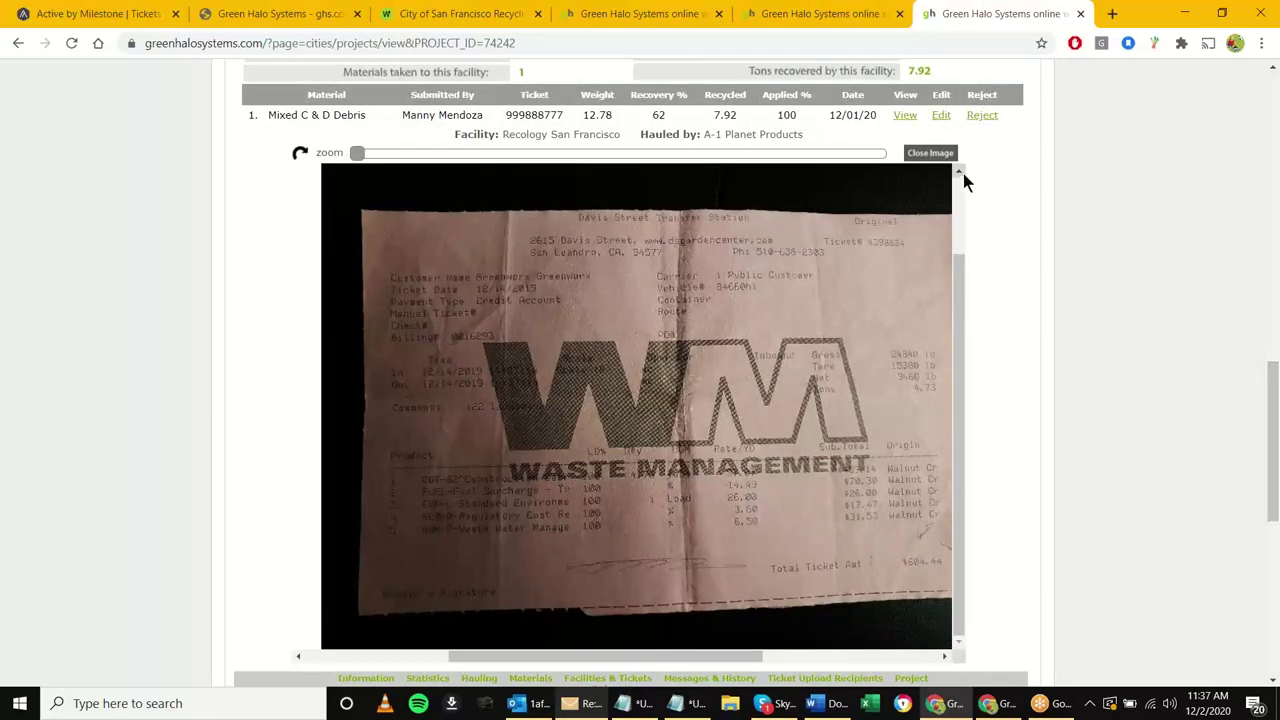
click(905, 115)
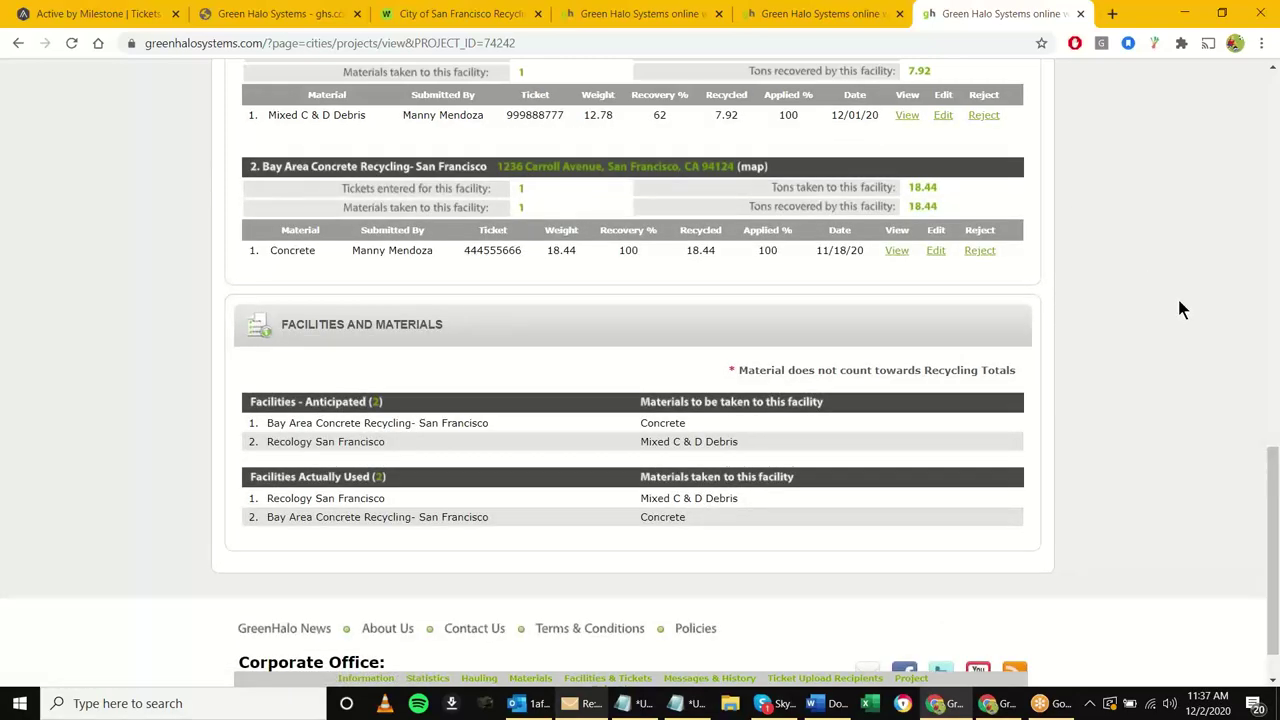
View and close the Concrete ticket's receipt, then open the Recology ticket's edit page in a background tab.
click(896, 251)
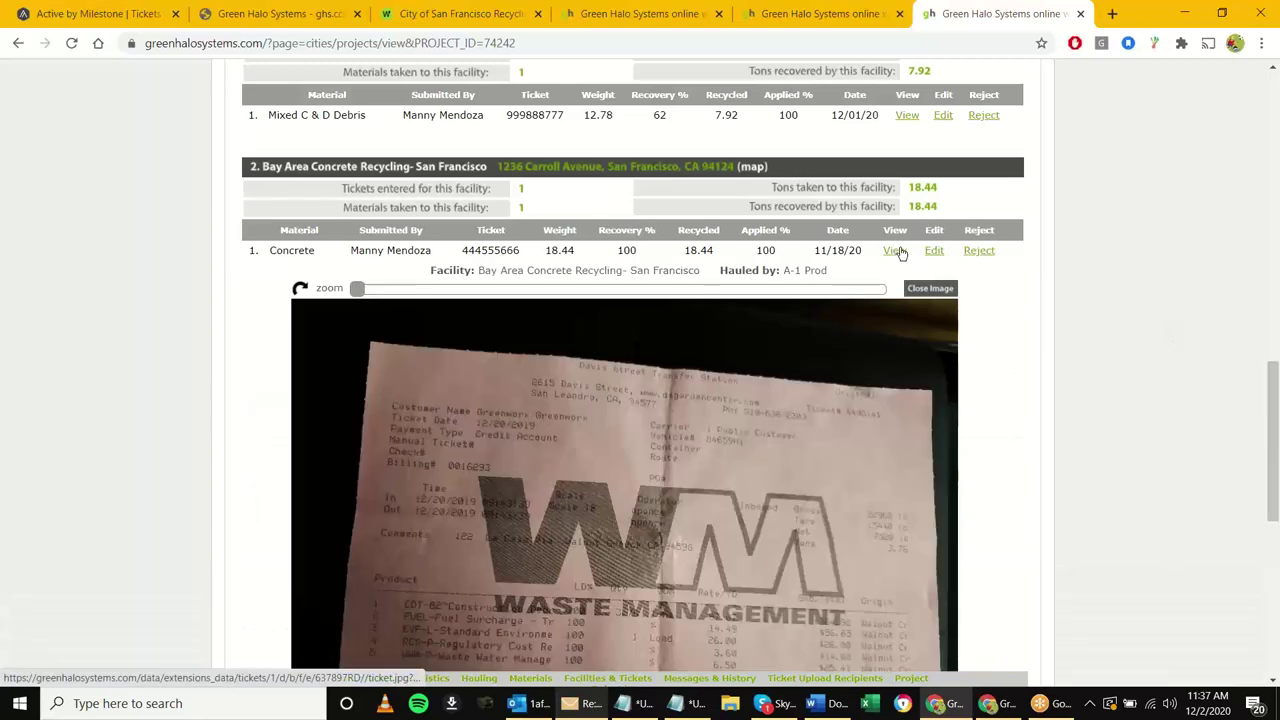
scroll(1096, 379, down, 1)
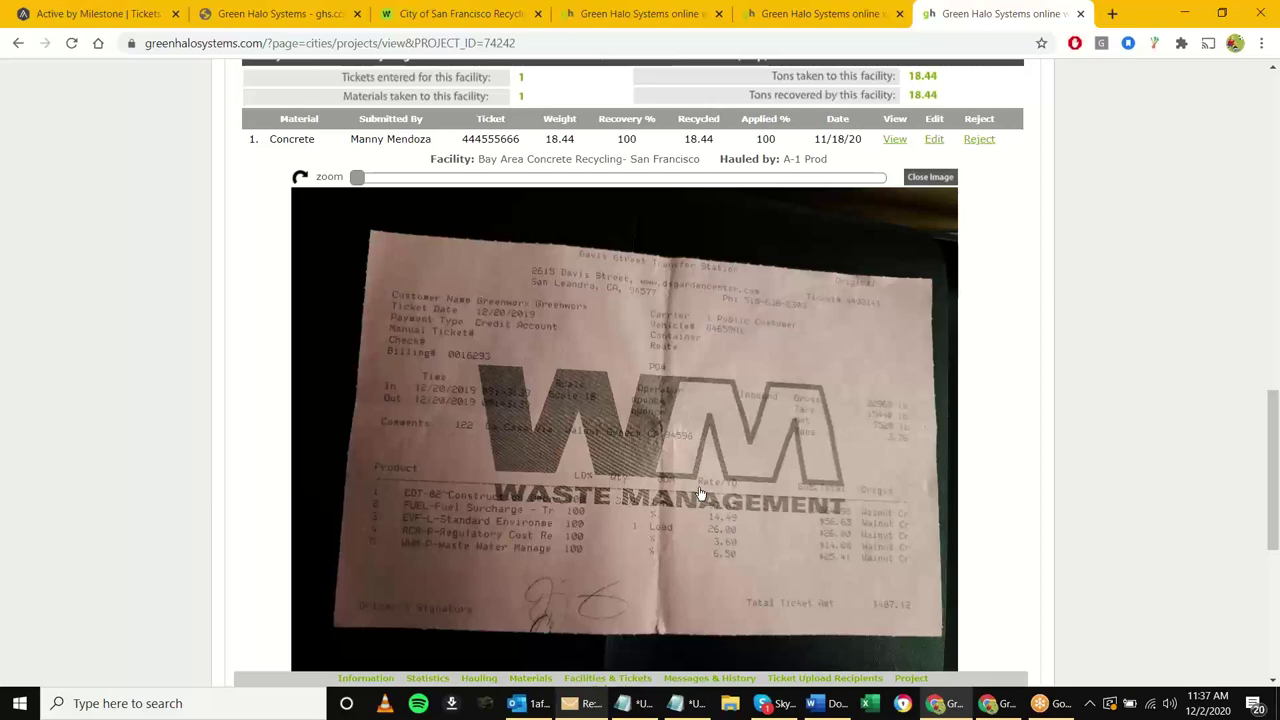
click(893, 139)
scroll(905, 190, up, 2)
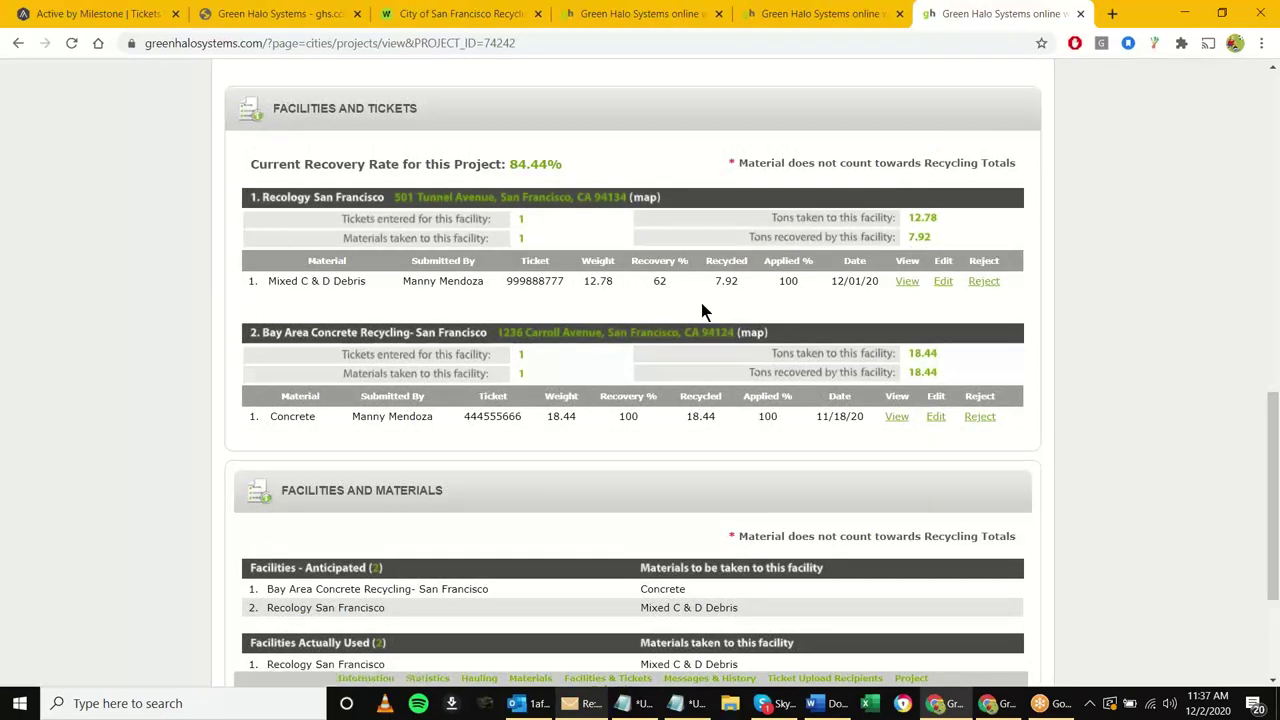
middle_click(943, 287)
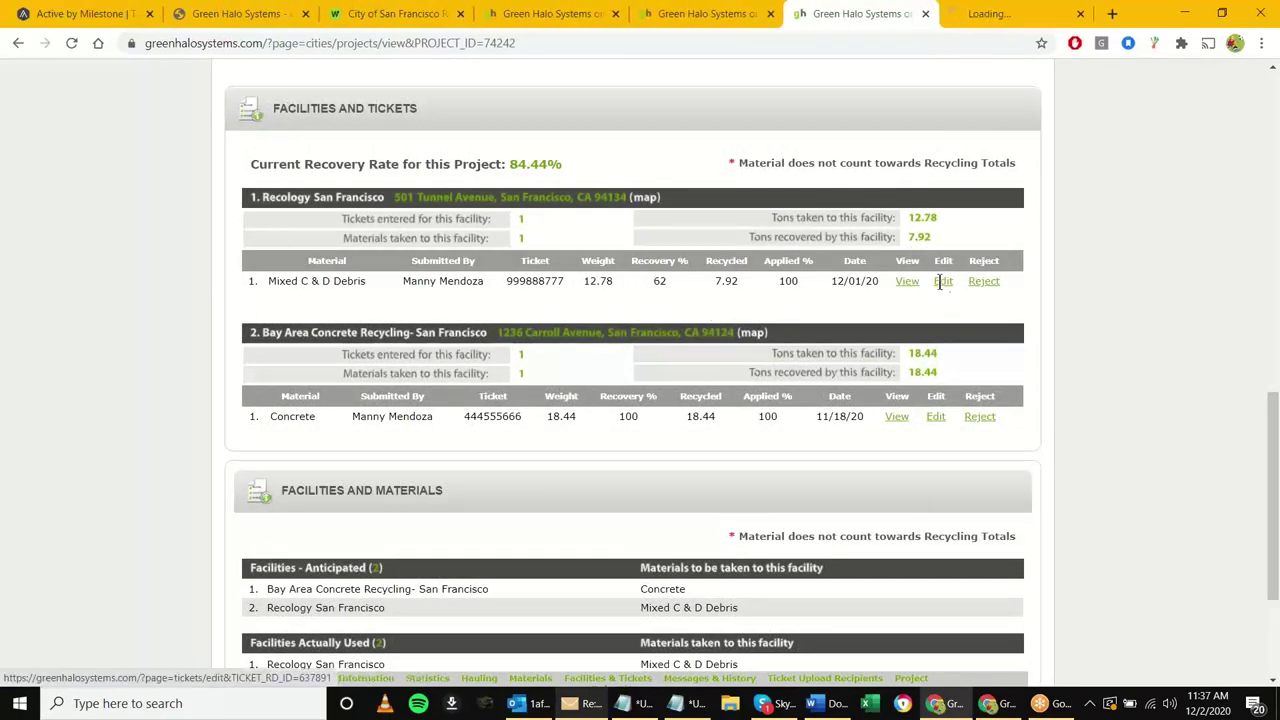
On the Edit a Ticket page, set the material to Waste (Trash) and try a facility choice.
click(1005, 16)
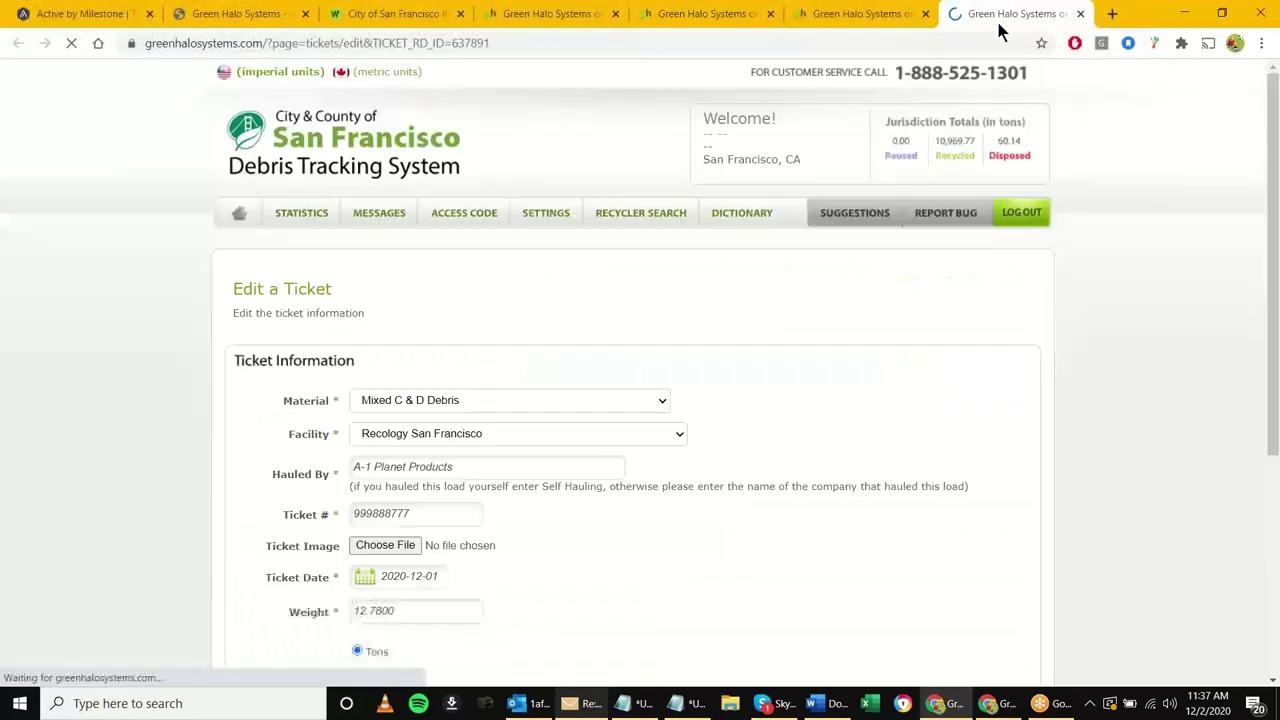
click(603, 400)
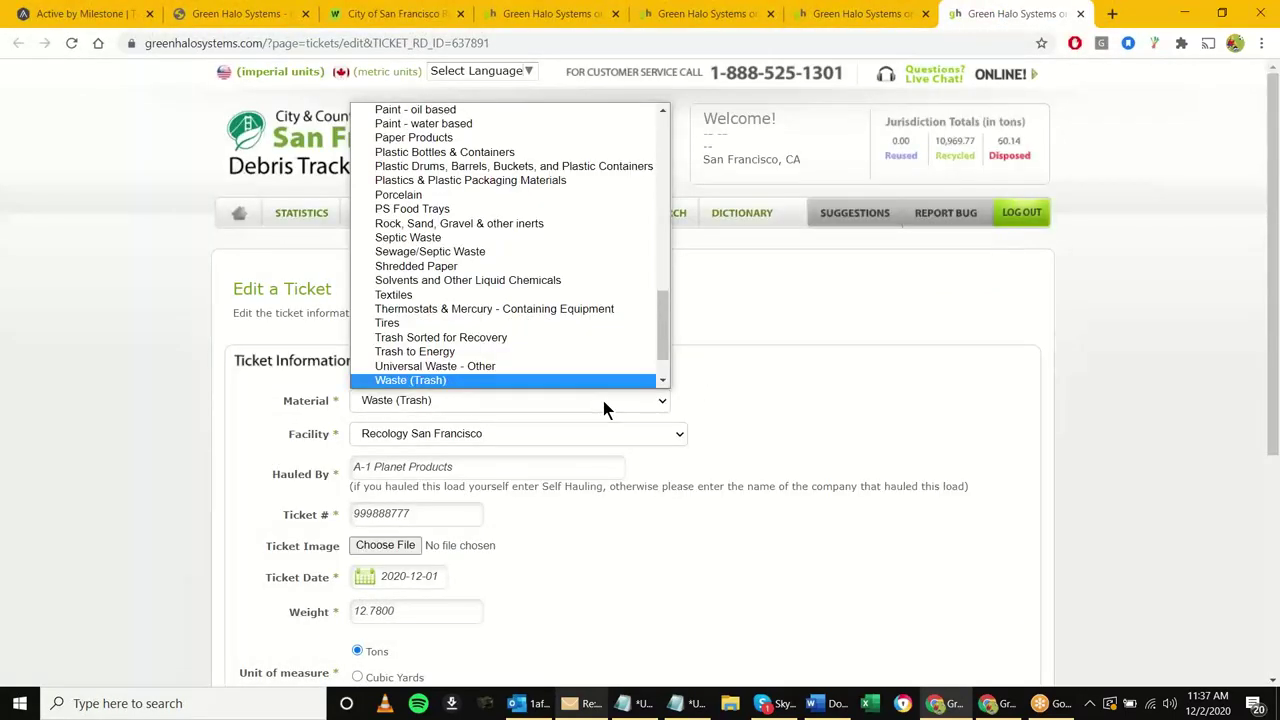
key(Return)
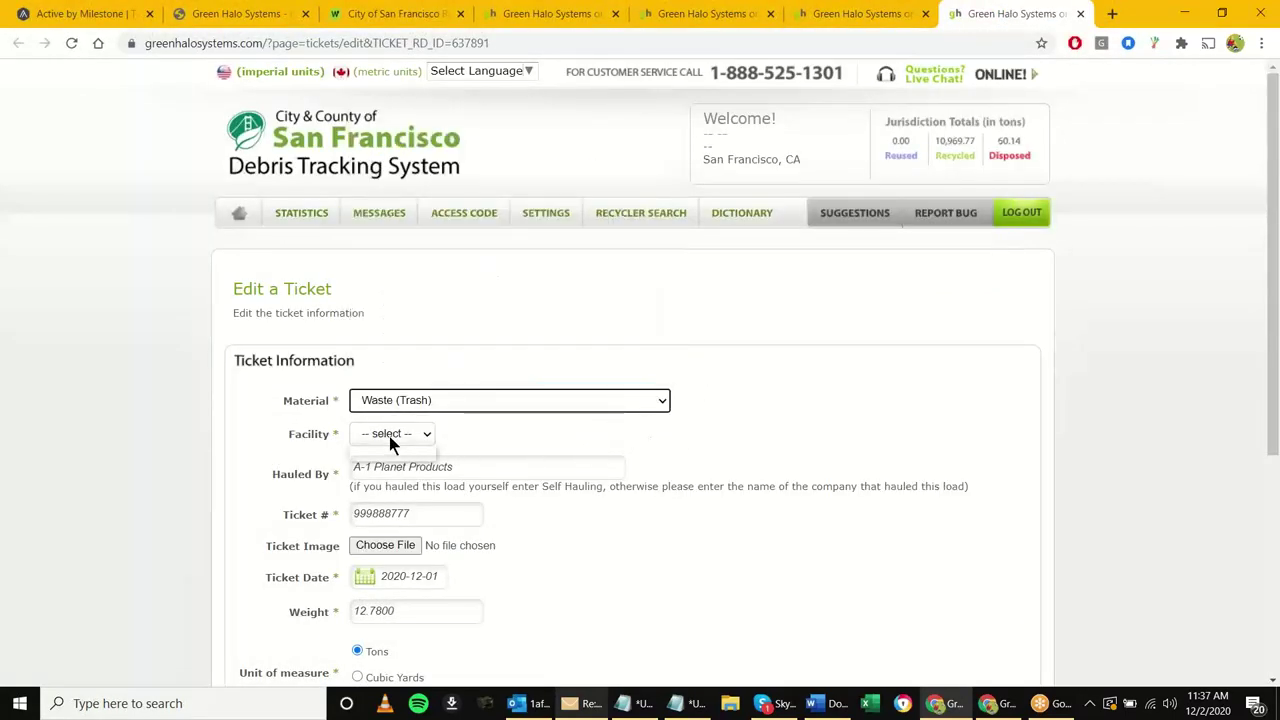
click(389, 436)
click(399, 450)
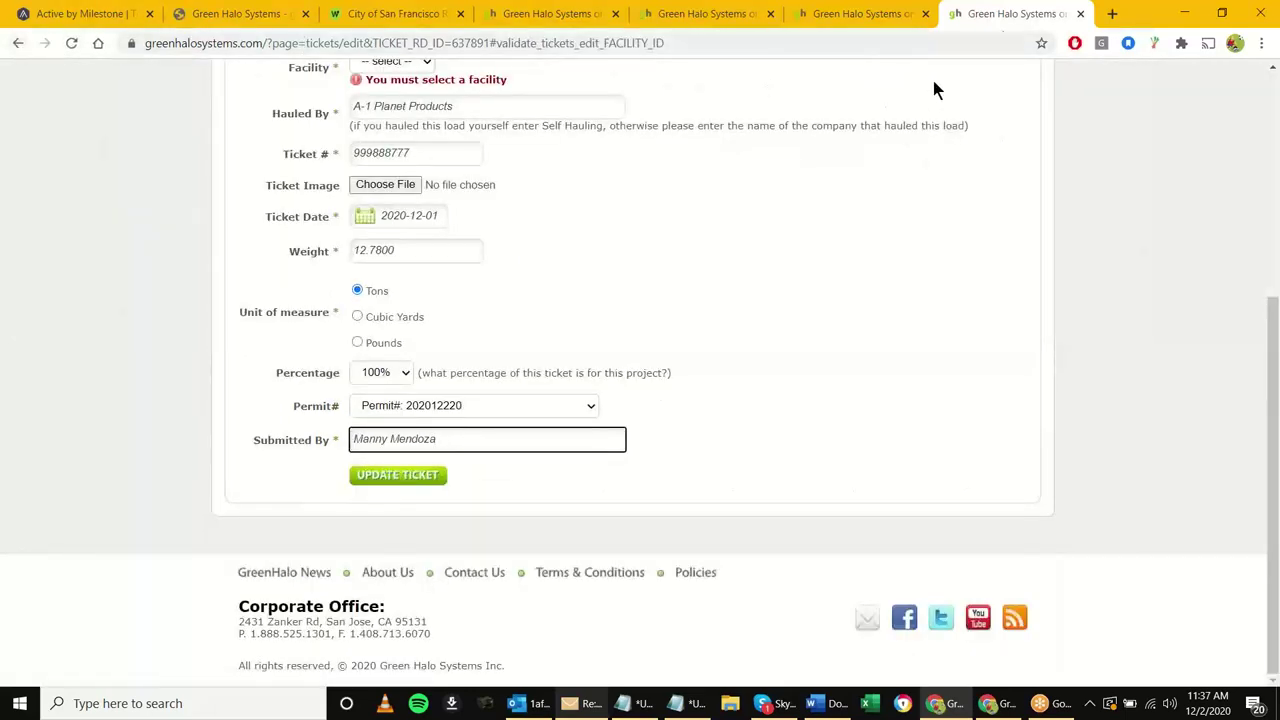
Close the ticket edit tab without updating and scroll through the tickets summary.
click(1080, 13)
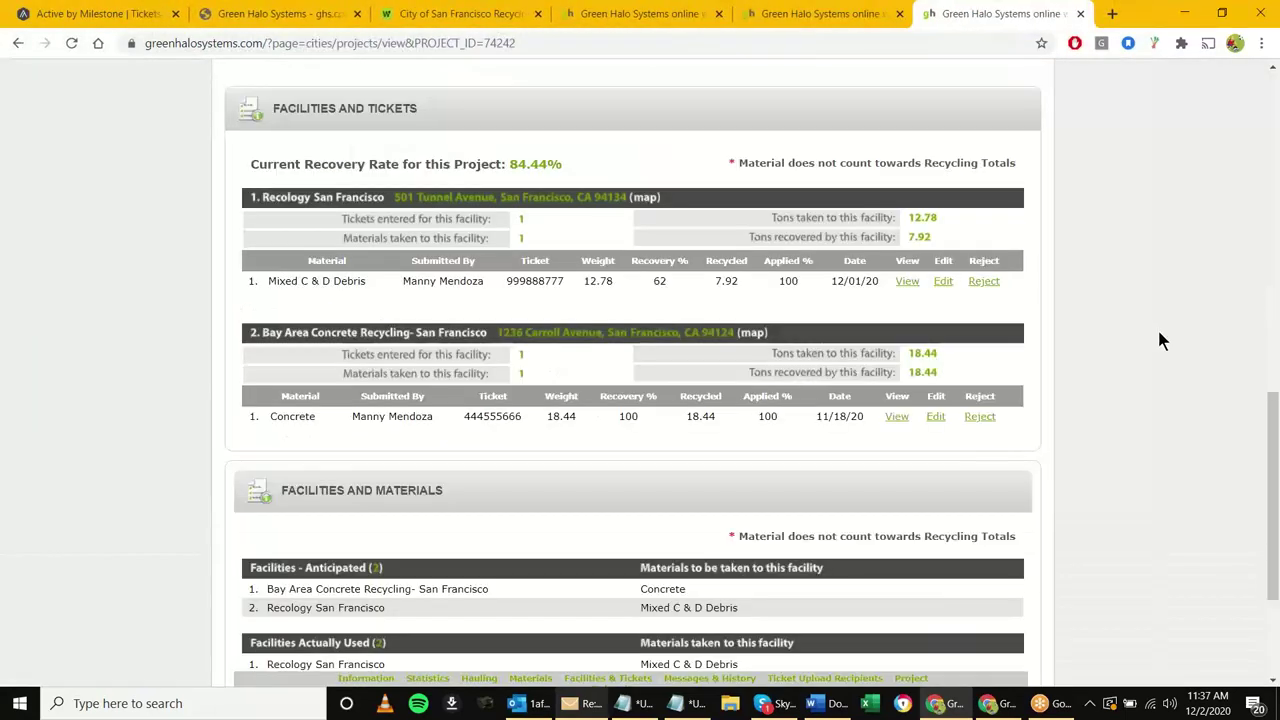
scroll(1160, 340, up, 3)
scroll(1162, 340, up, 3)
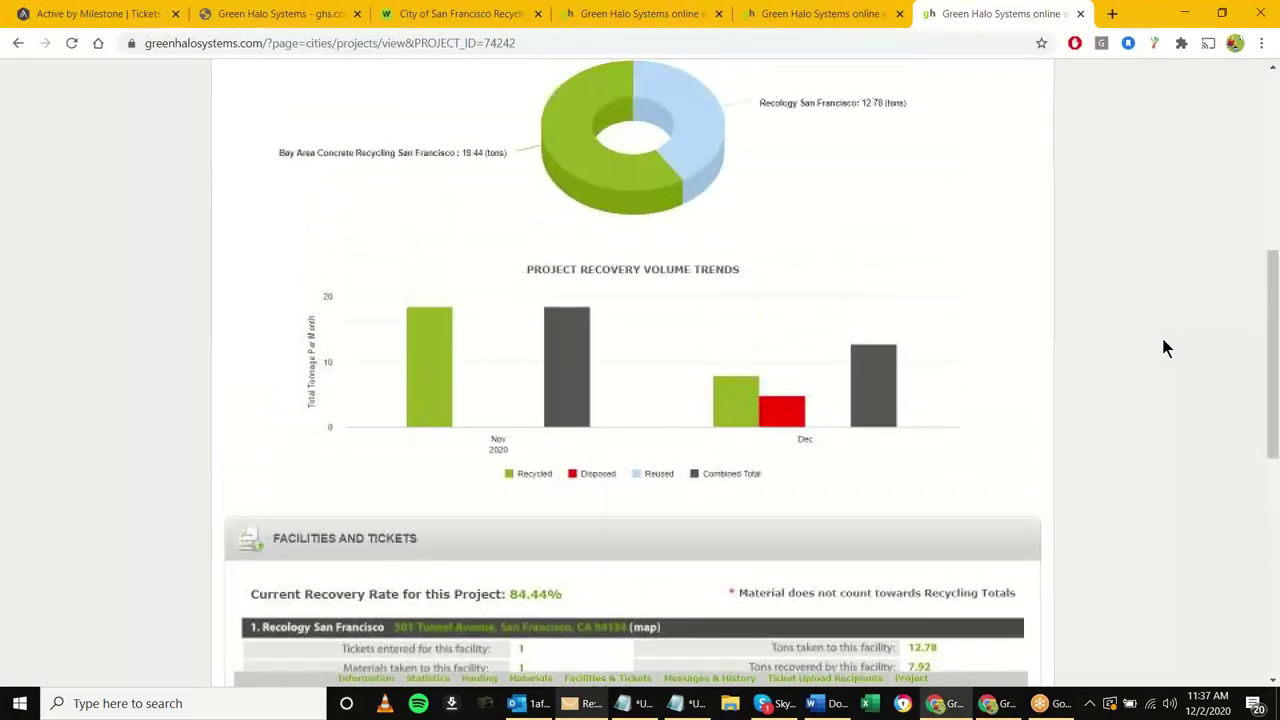
scroll(1165, 350, down, 4)
scroll(1168, 360, down, 1)
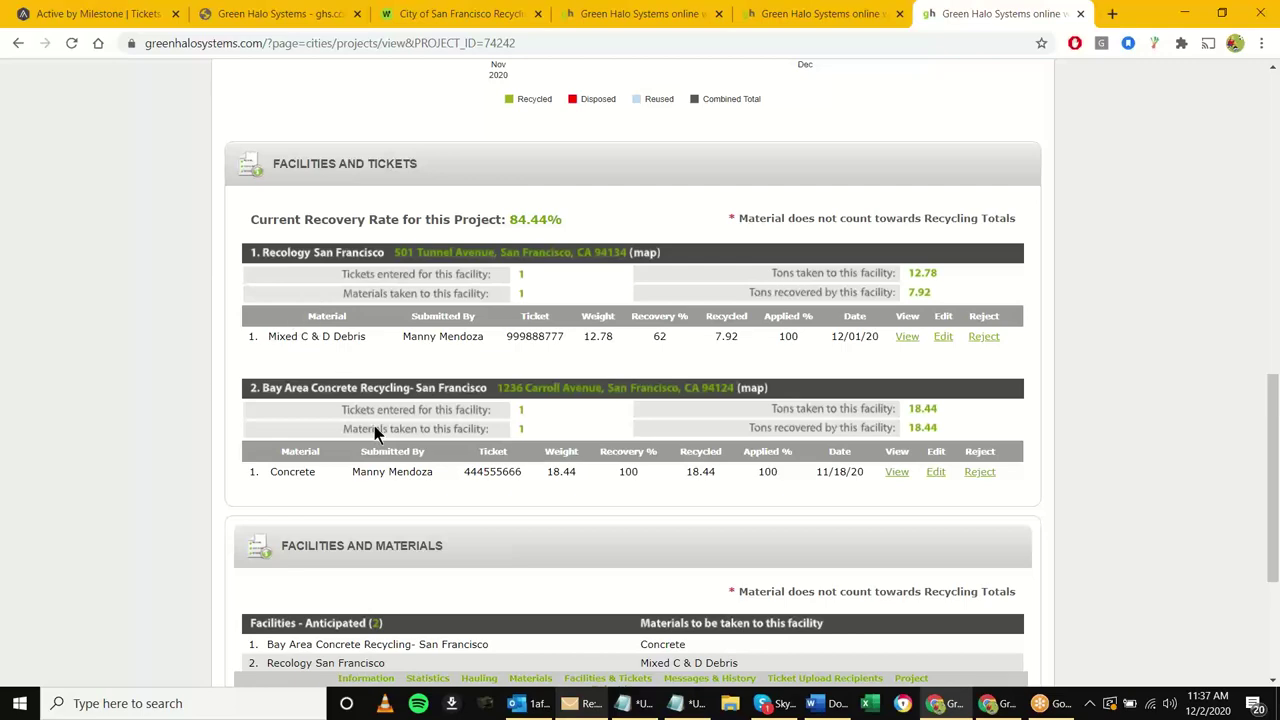
Open the first approved project in a new tab and switch to it.
click(848, 17)
scroll(869, 415, down, 1)
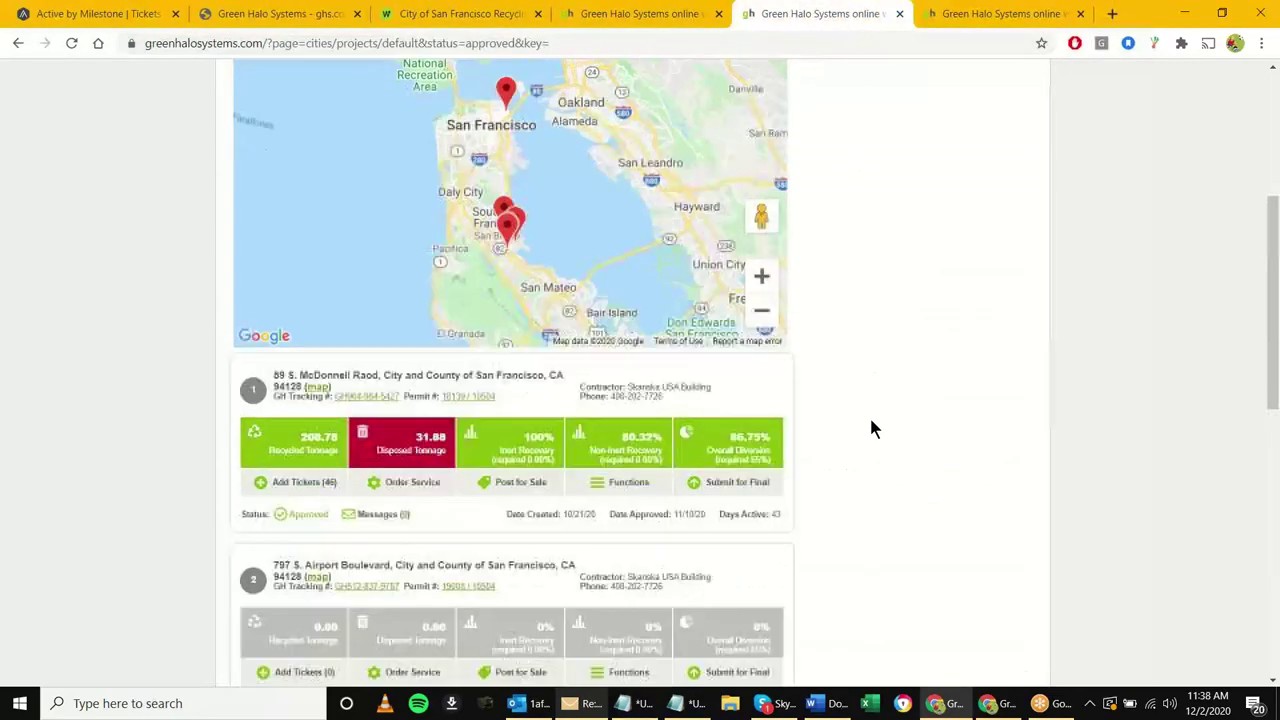
scroll(869, 415, up, 1)
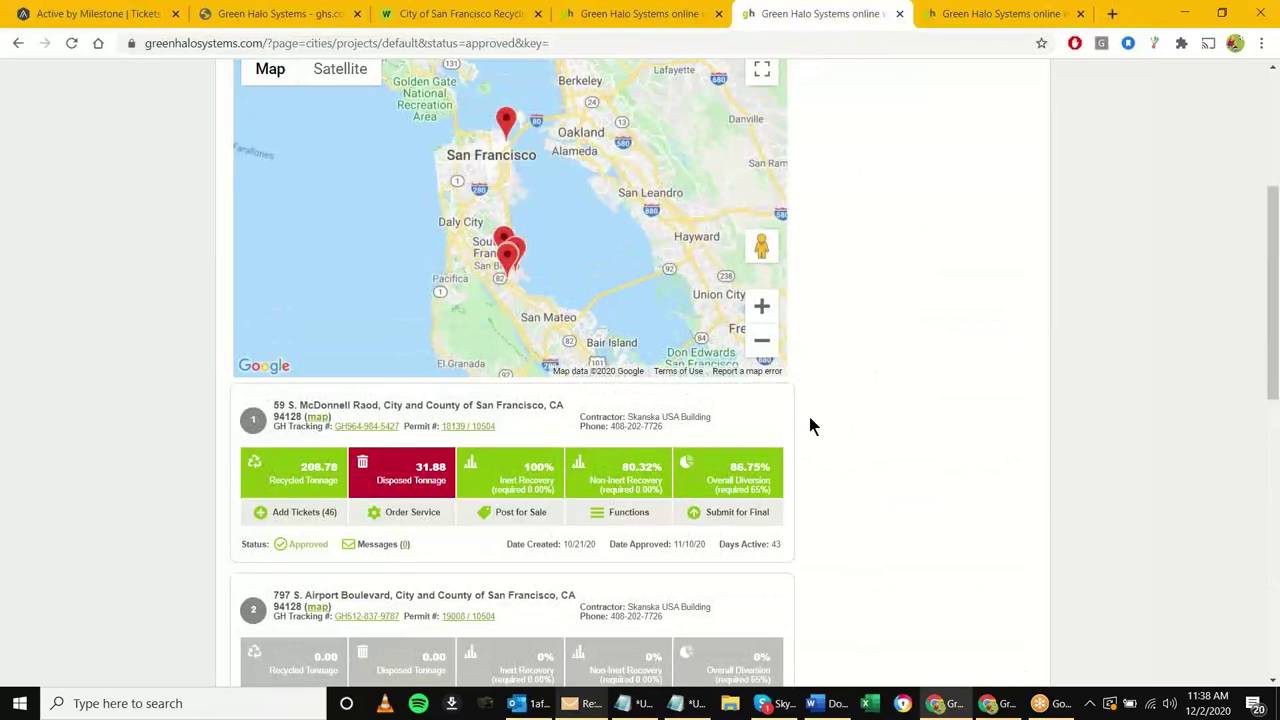
middle_click(366, 430)
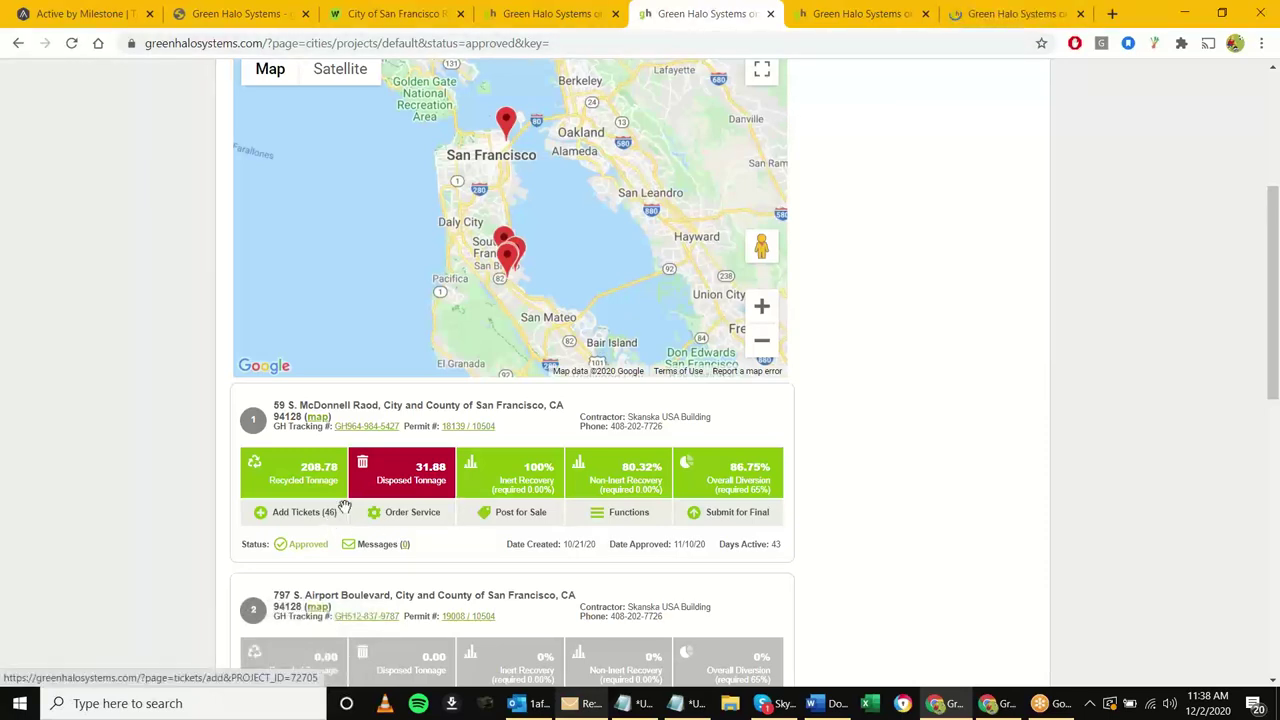
click(1008, 26)
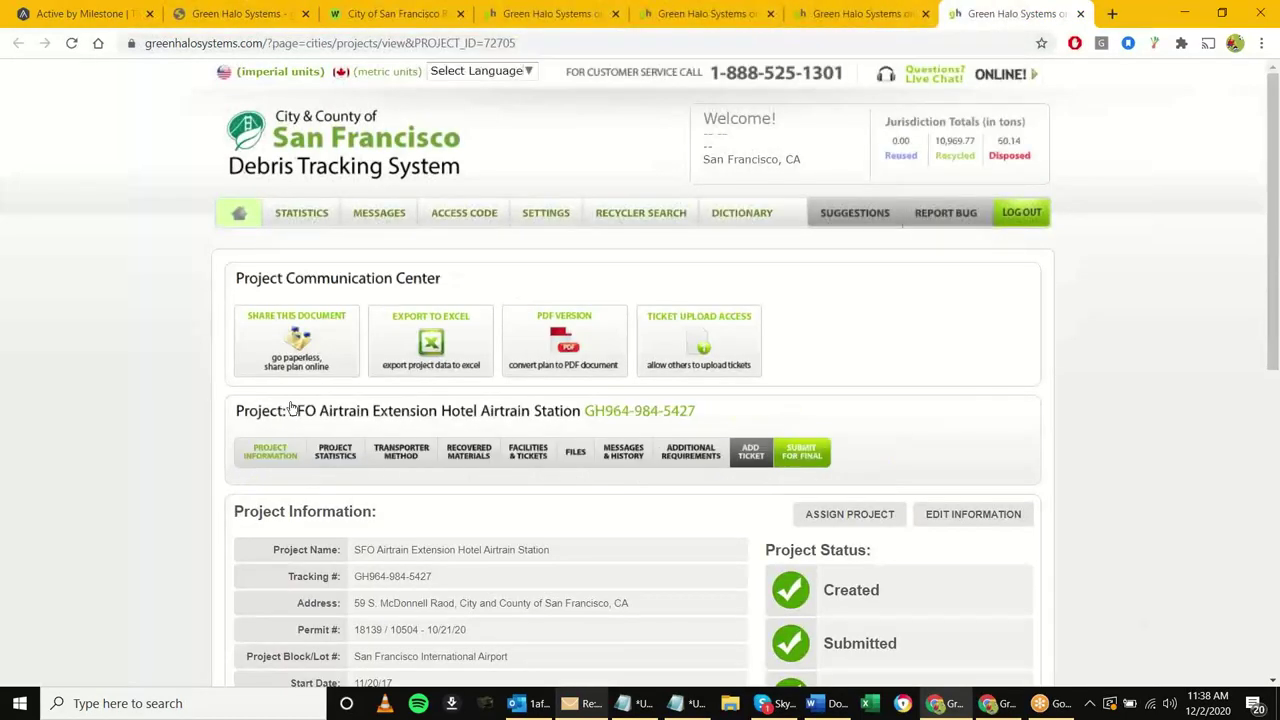
Show its facilities and tickets, expand Recology San Francisco to all 24 tickets, and return to the top.
click(514, 458)
scroll(169, 420, down, 5)
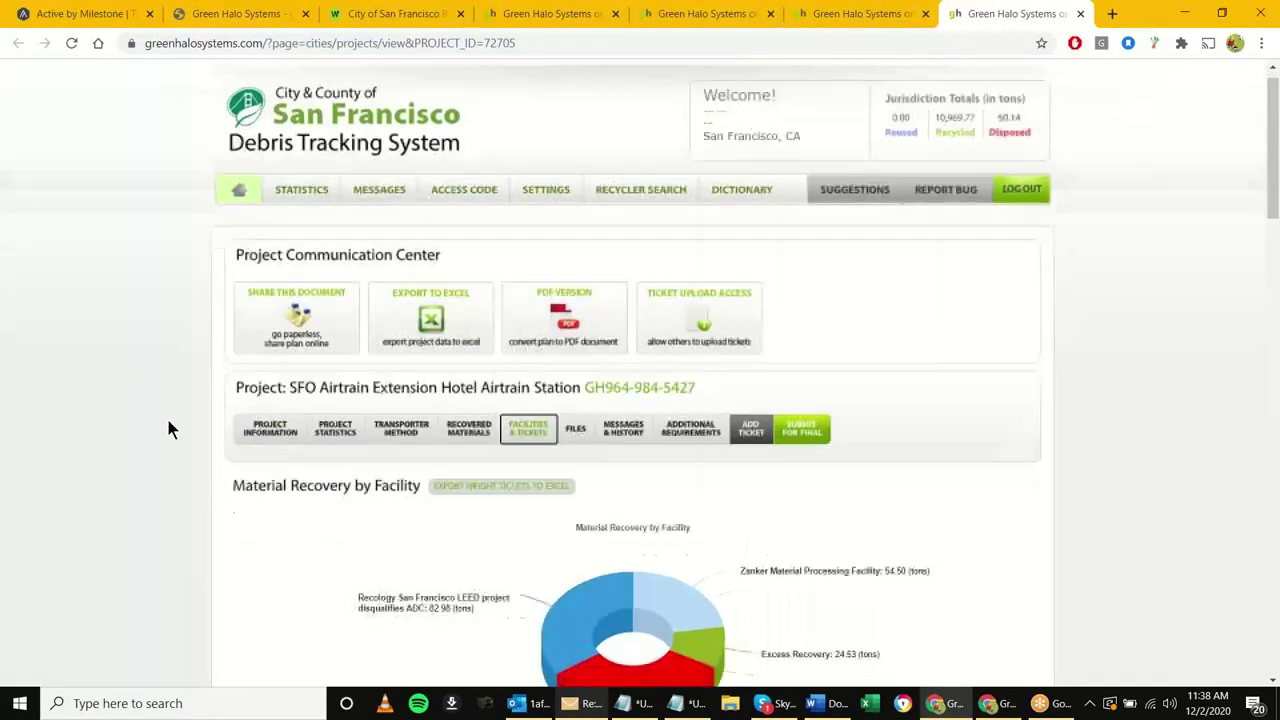
scroll(306, 426, down, 3)
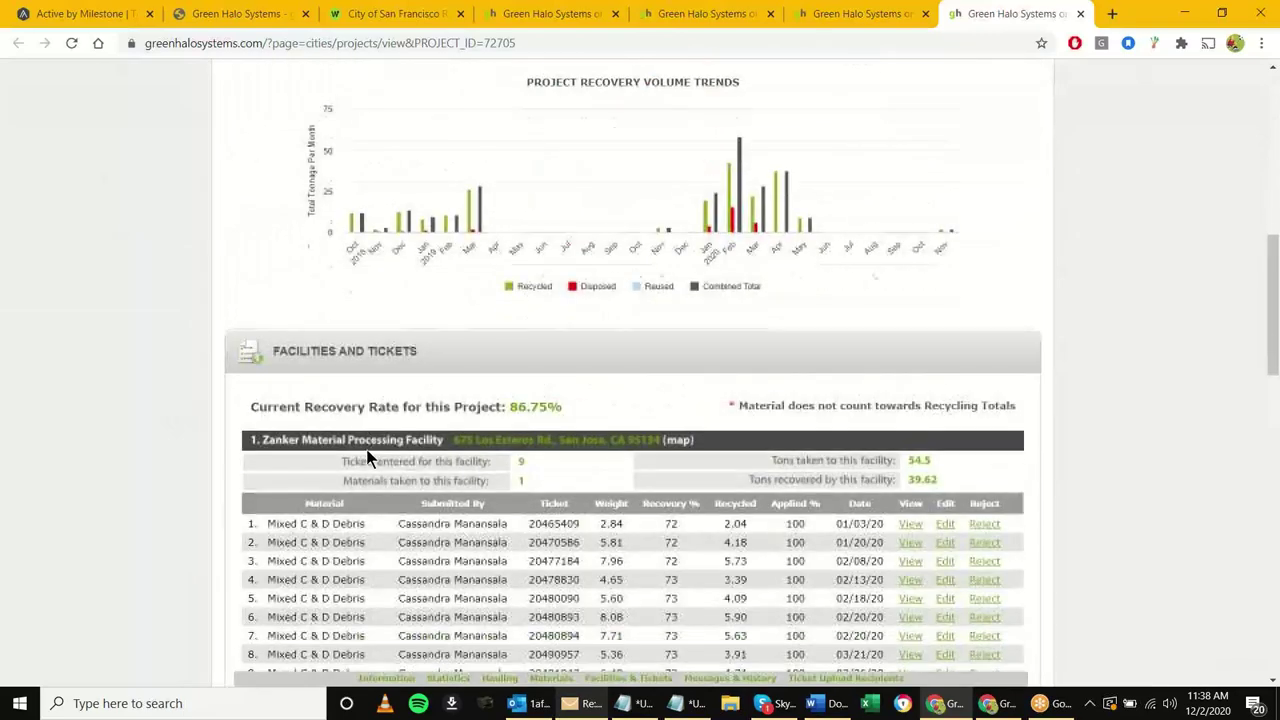
scroll(393, 380, down, 1)
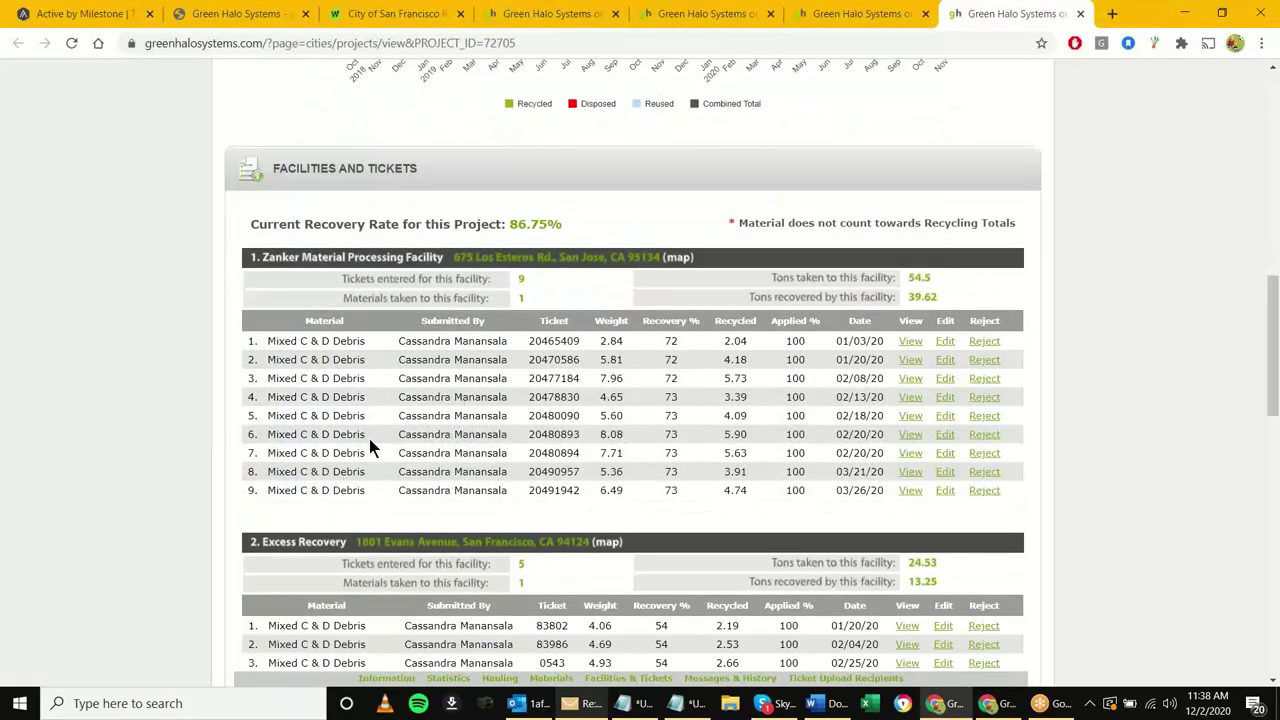
scroll(120, 430, down, 2)
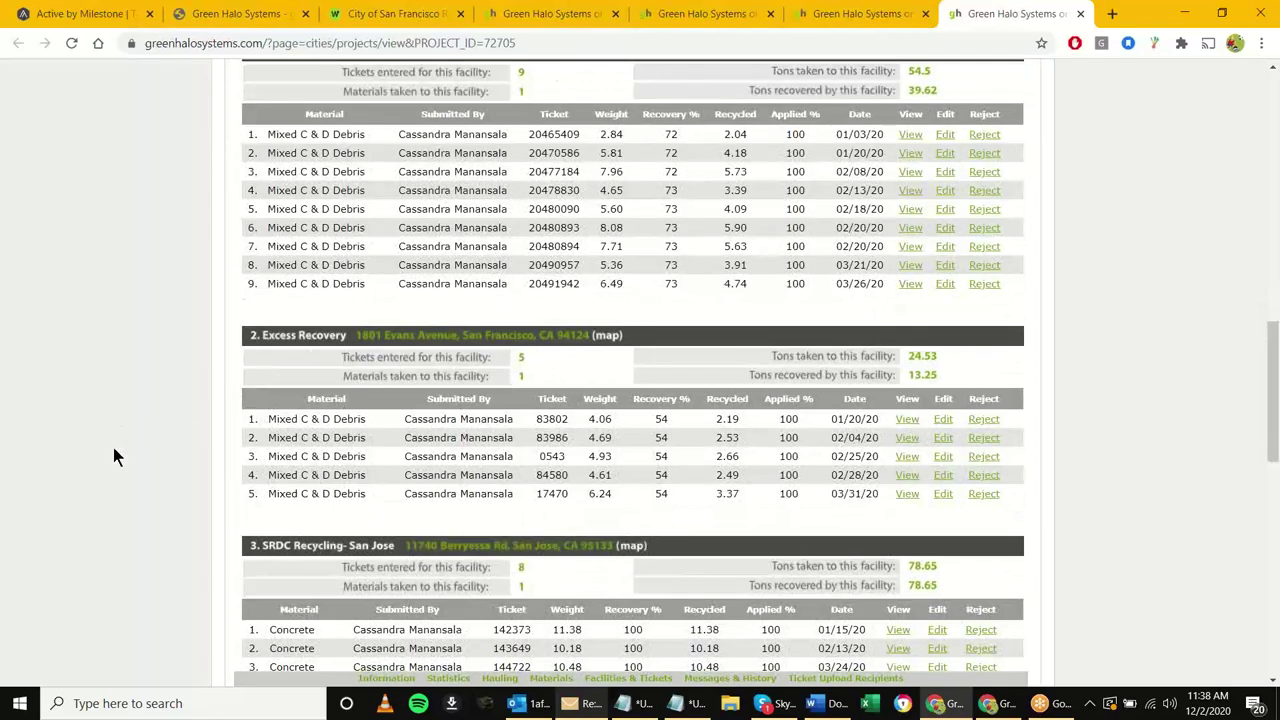
scroll(113, 457, down, 3)
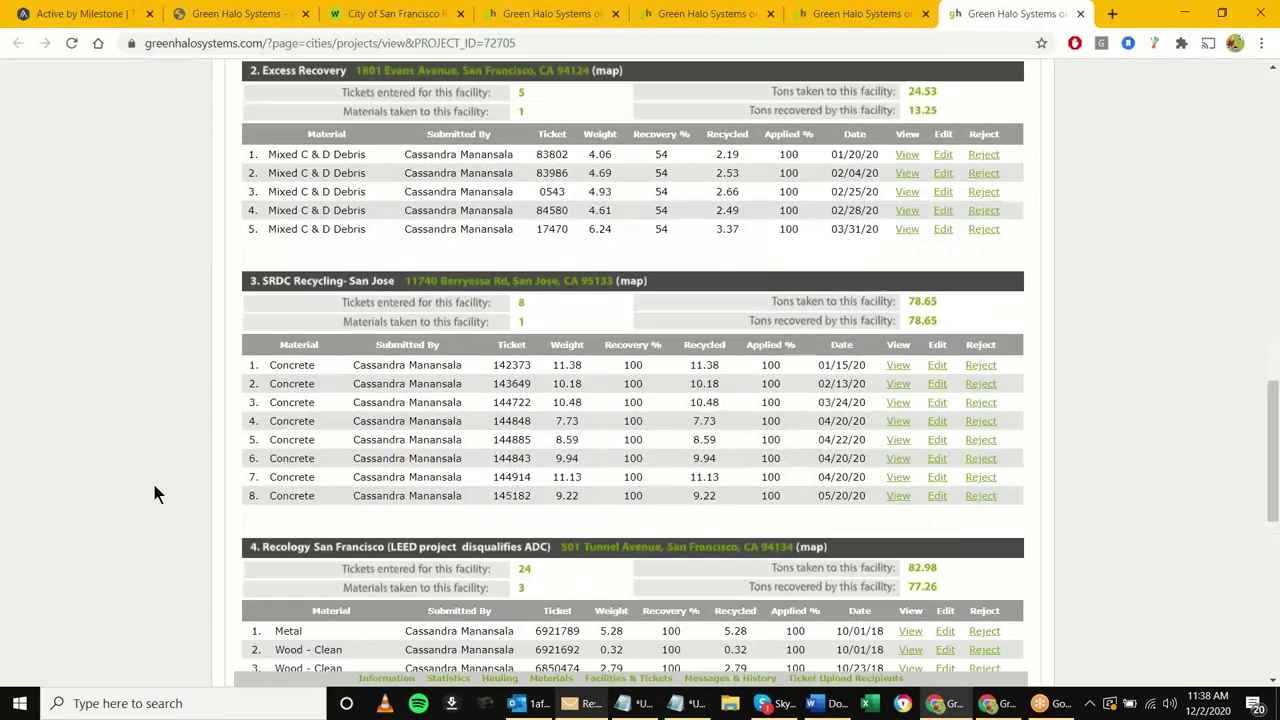
scroll(263, 491, down, 2)
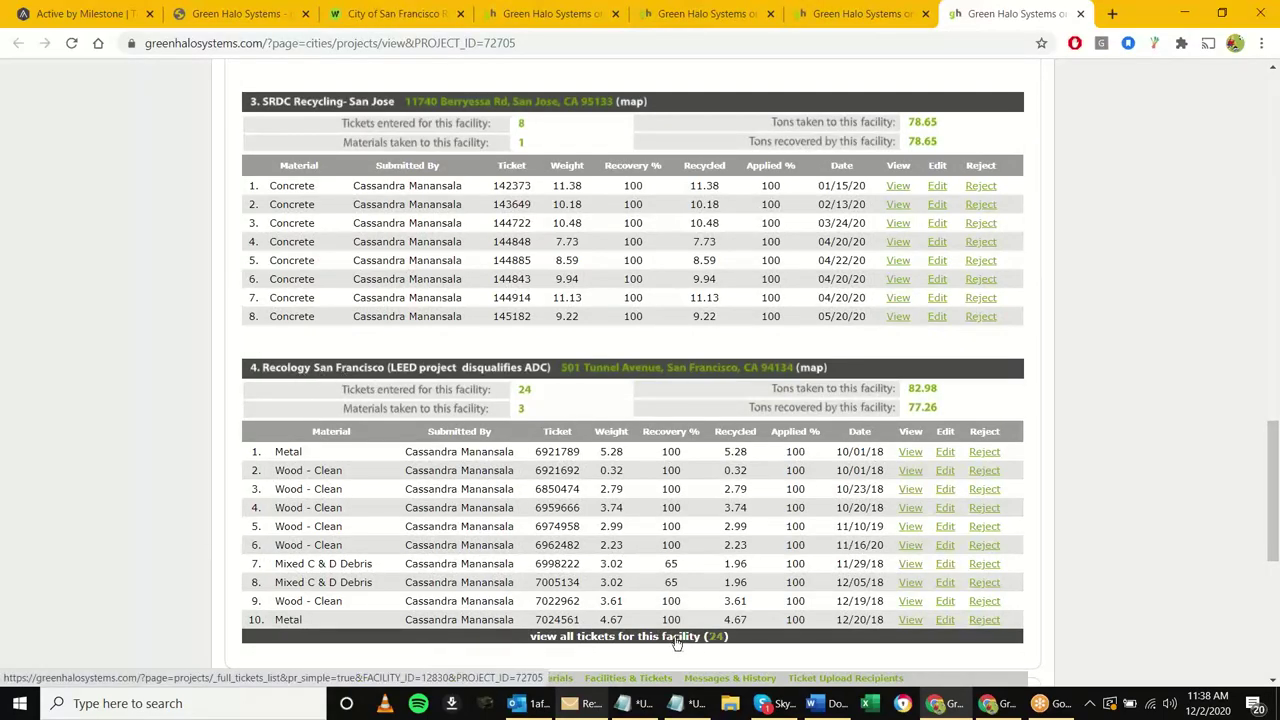
scroll(580, 620, down, 1)
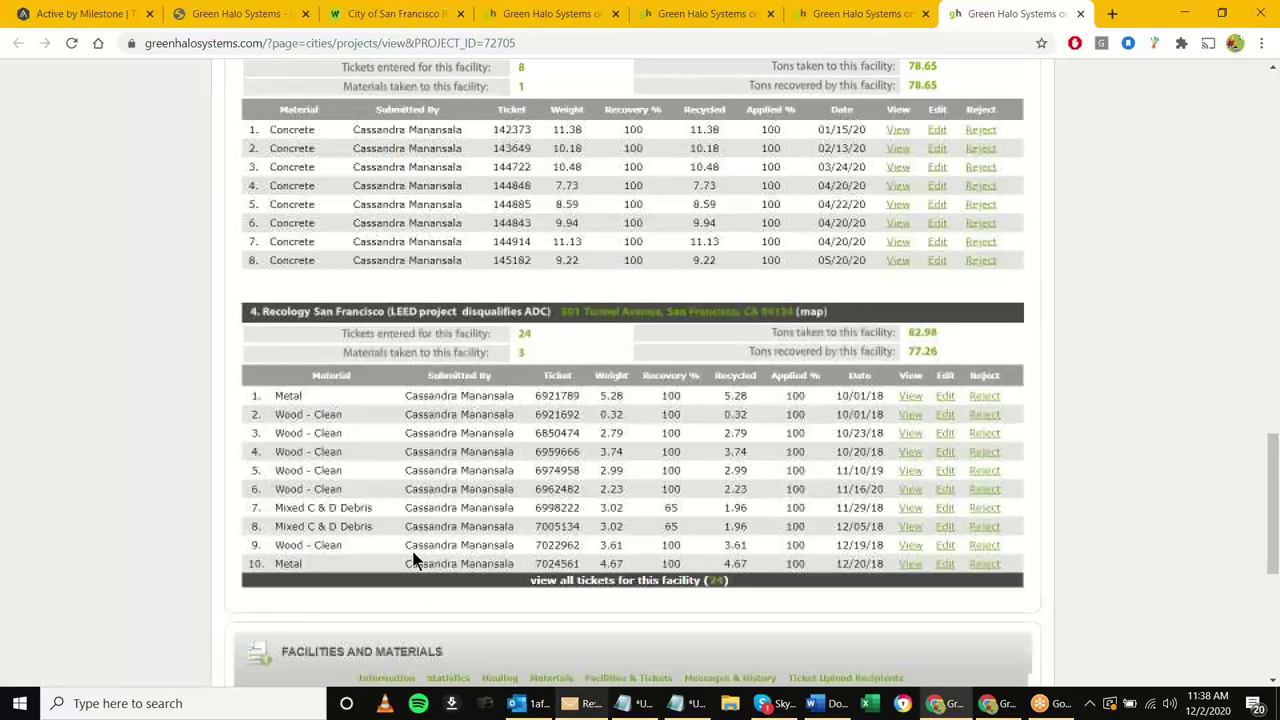
click(608, 586)
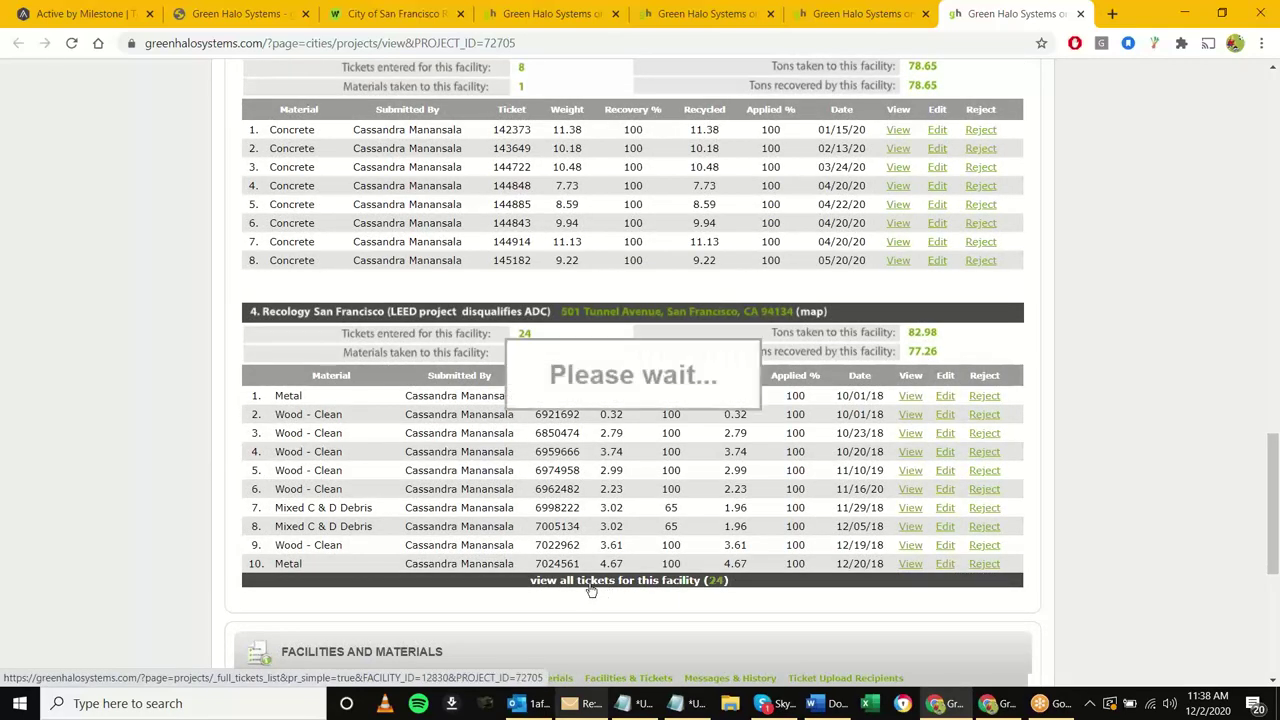
scroll(529, 571, down, 3)
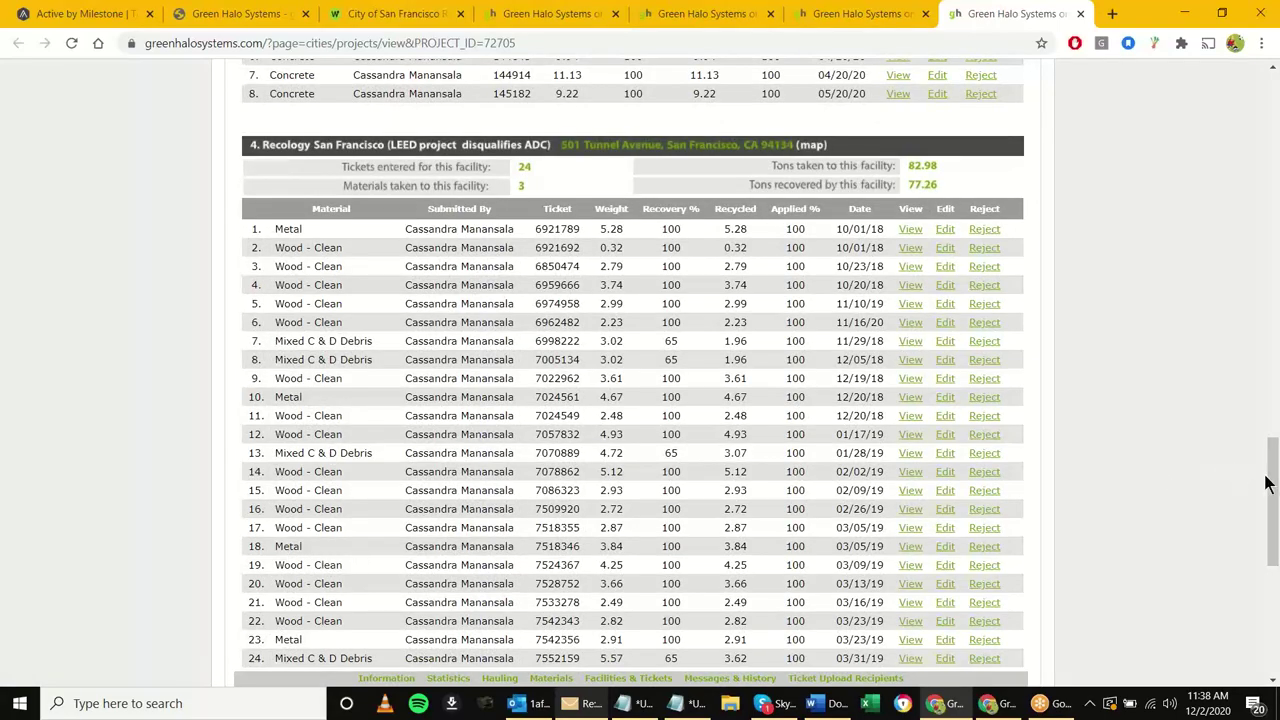
drag(1269, 480, 1266, 97)
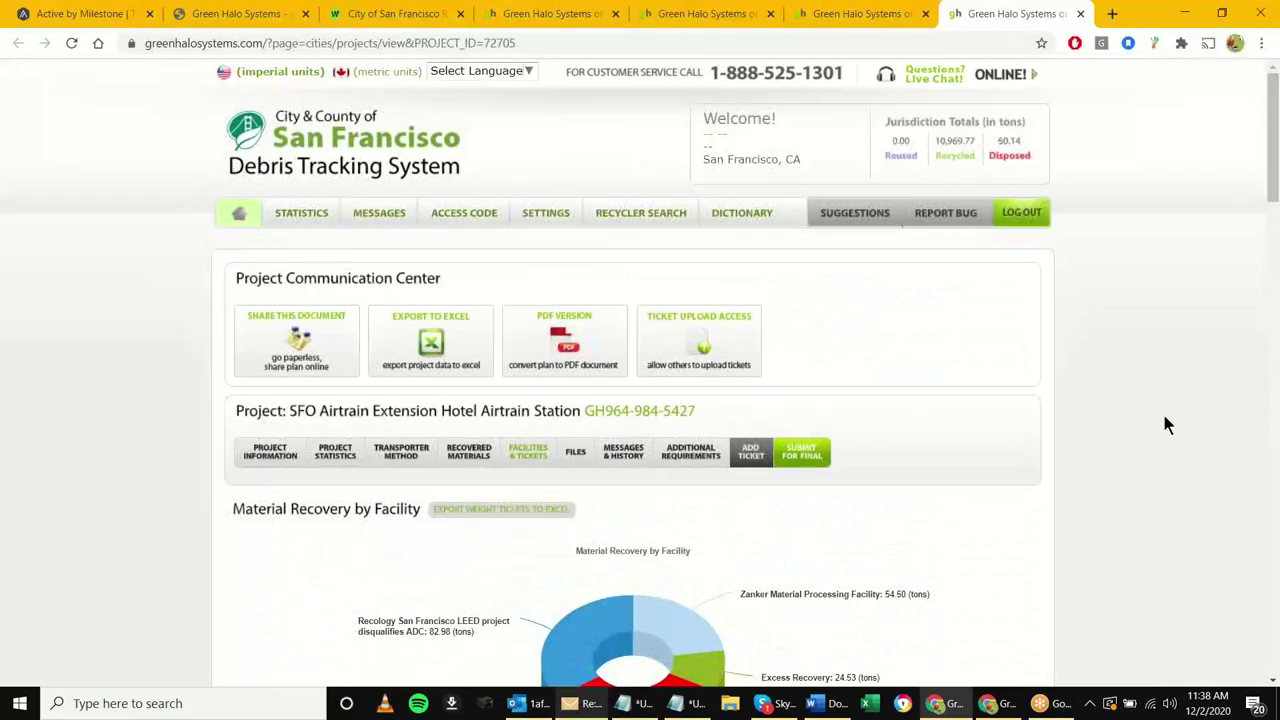
Export the Airtrain weight tickets and open tickets_rd_GH964-984-5427.csv in Excel.
scroll(160, 485, down, 1)
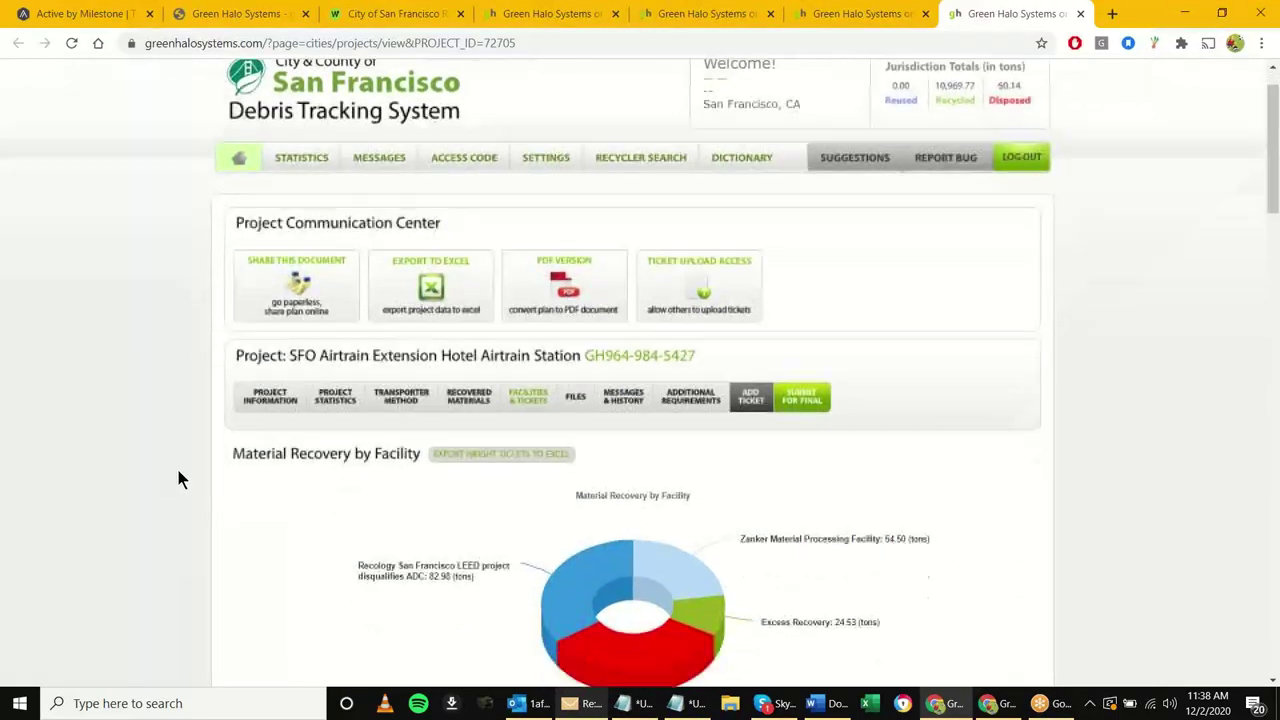
click(502, 456)
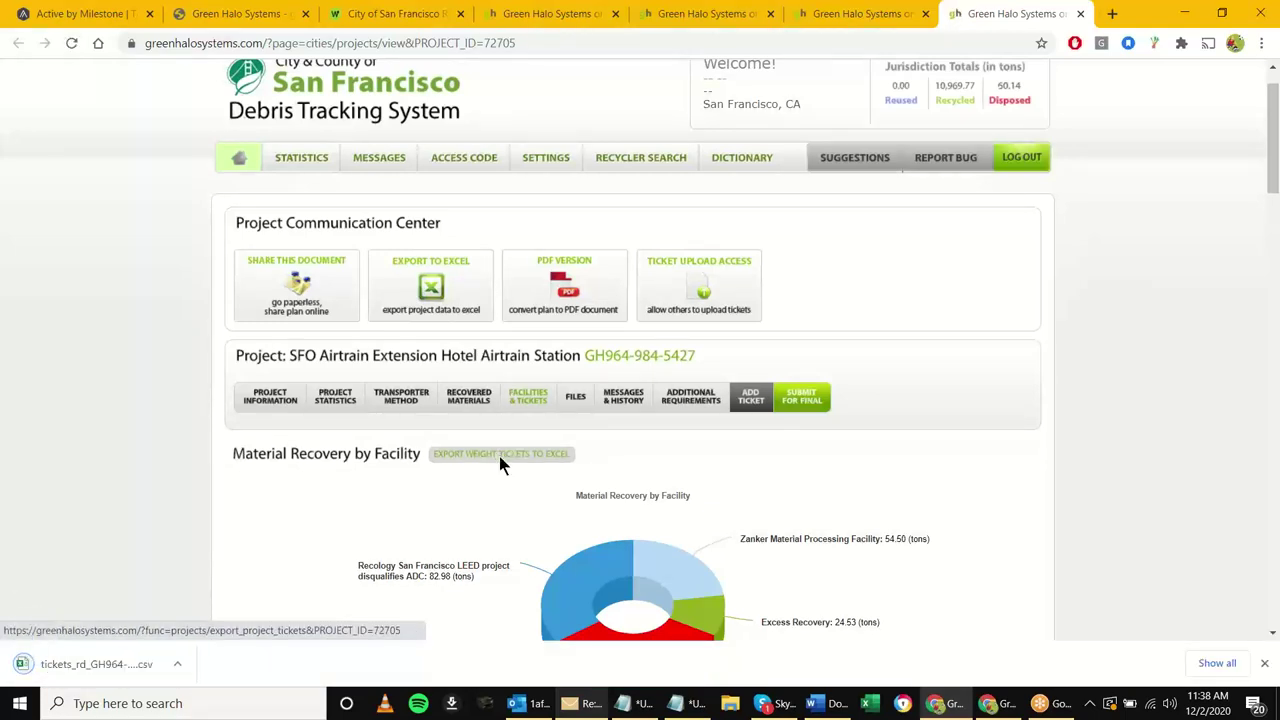
click(61, 657)
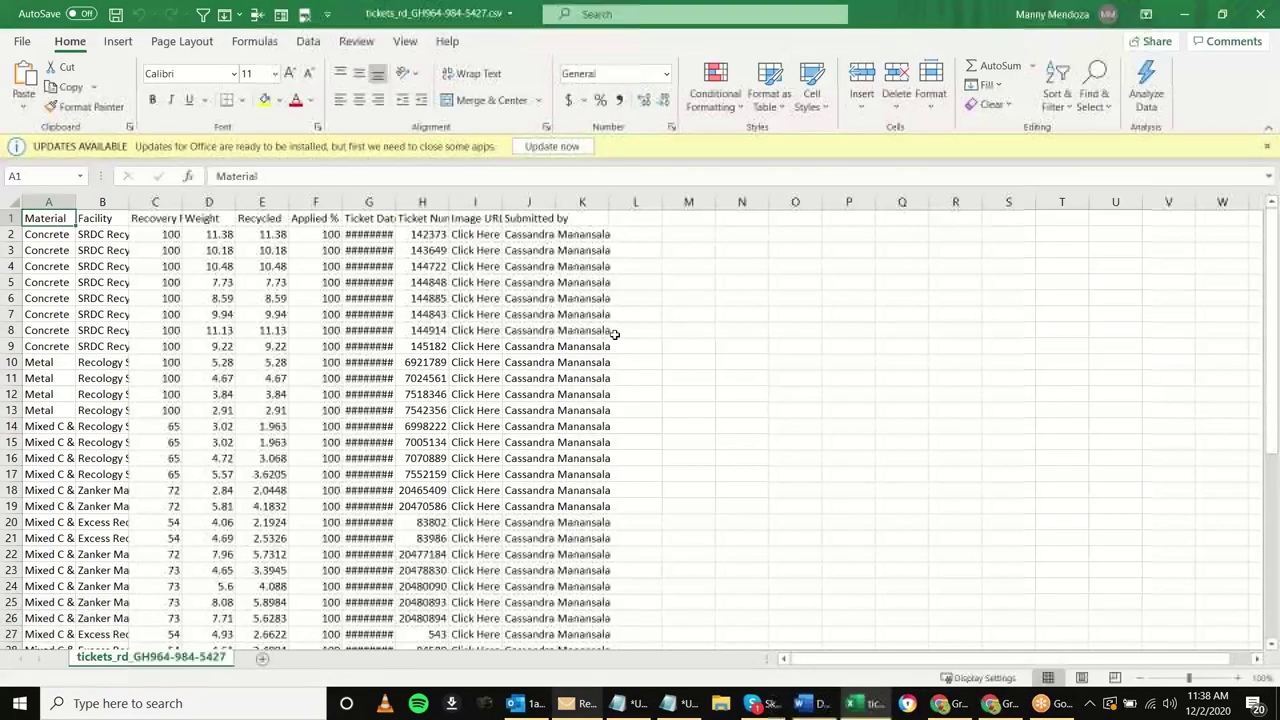
Dismiss the Office updates notice and autofit every column of the tickets sheet.
click(1266, 146)
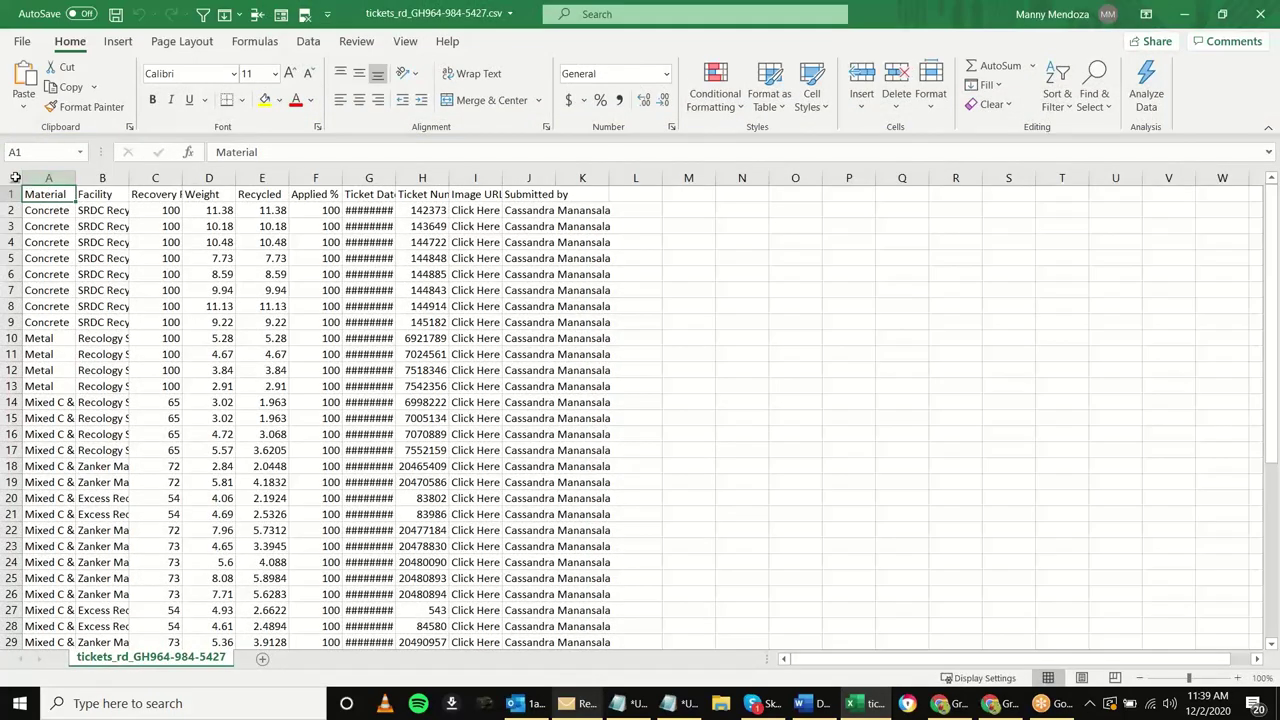
click(12, 179)
double_click(76, 178)
click(1017, 241)
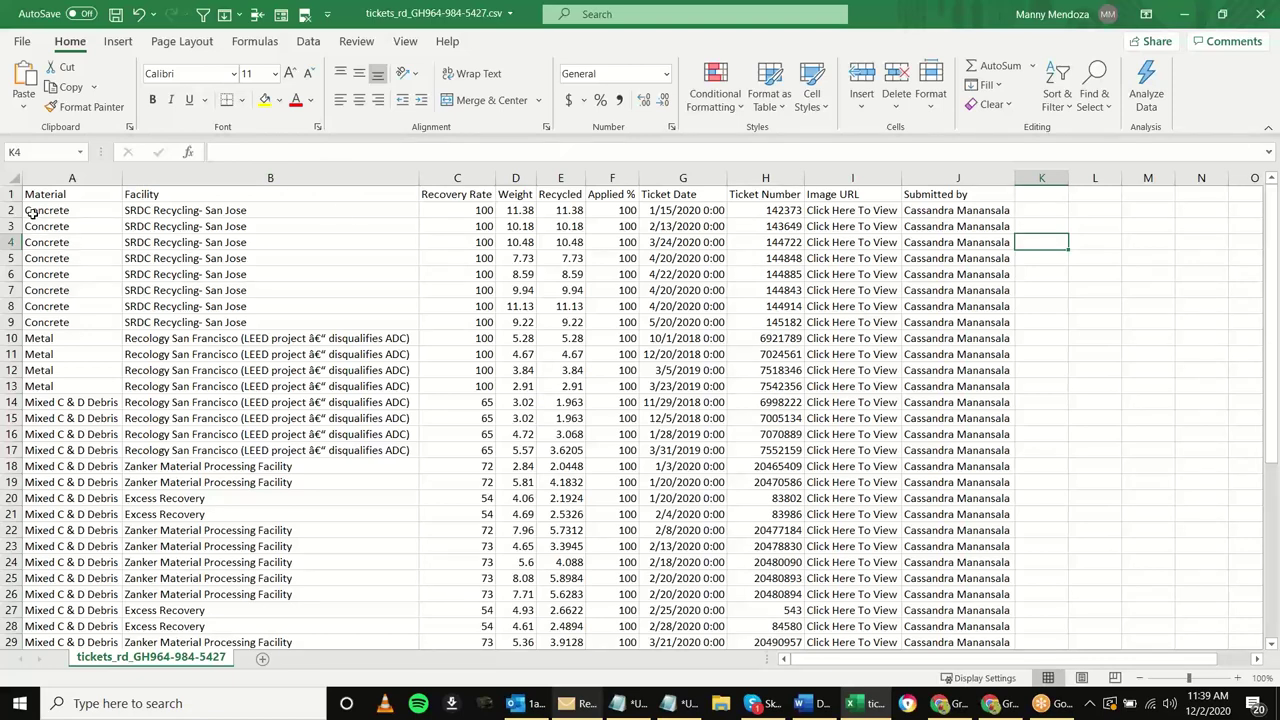
View the first ticket's image link, then close the image window.
click(1076, 278)
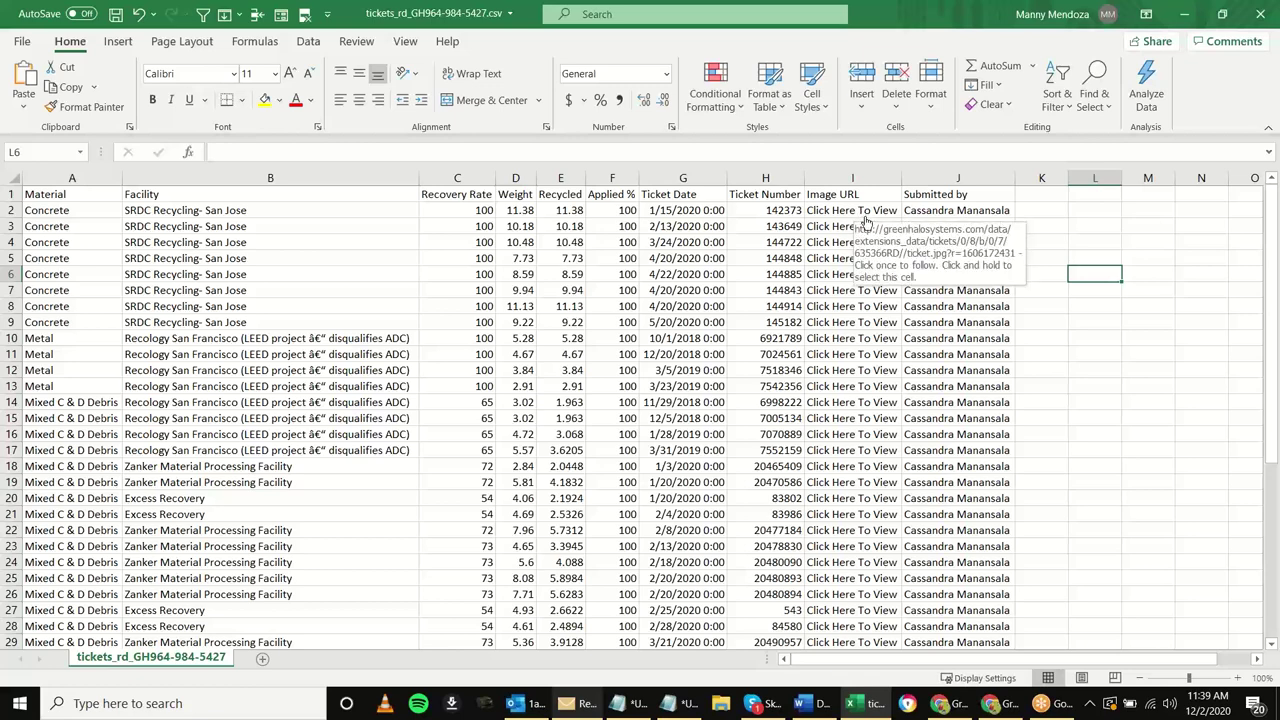
click(862, 216)
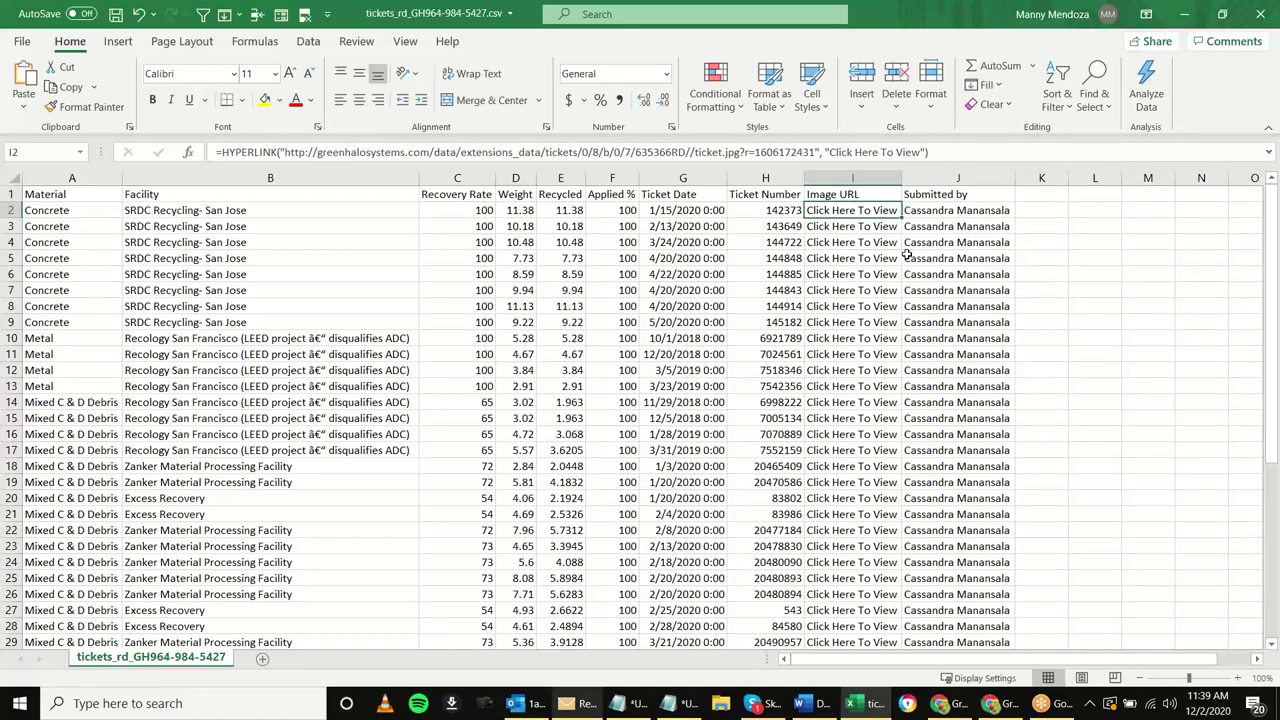
click(1055, 308)
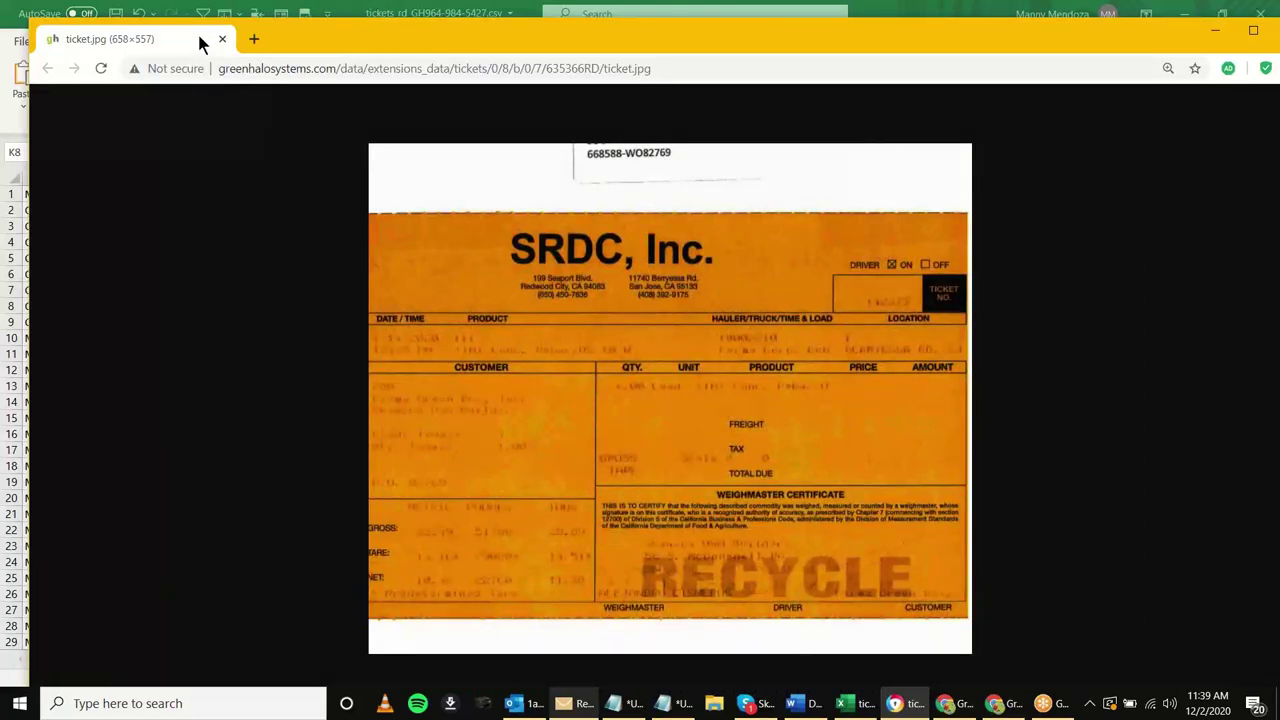
key(ctrl+w)
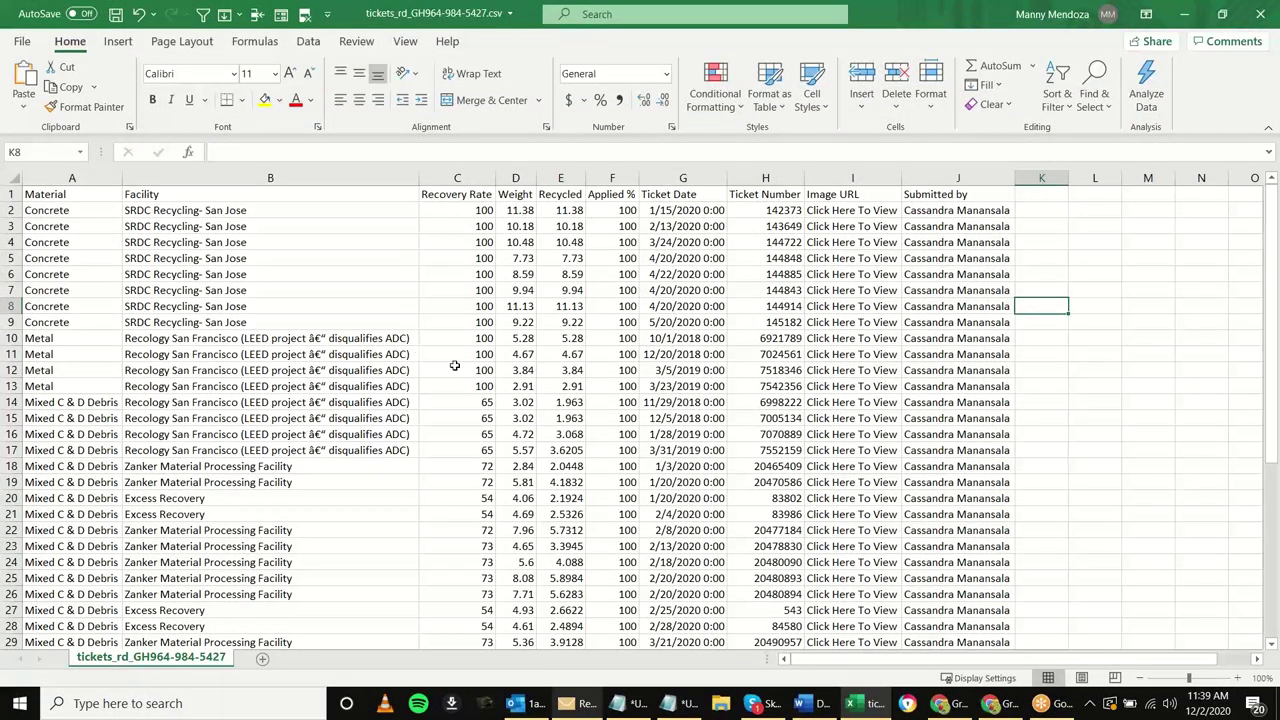
Highlight row 14, the Mixed C & D Debris ticket, in yellow.
scroll(644, 428, down, 2)
click(82, 340)
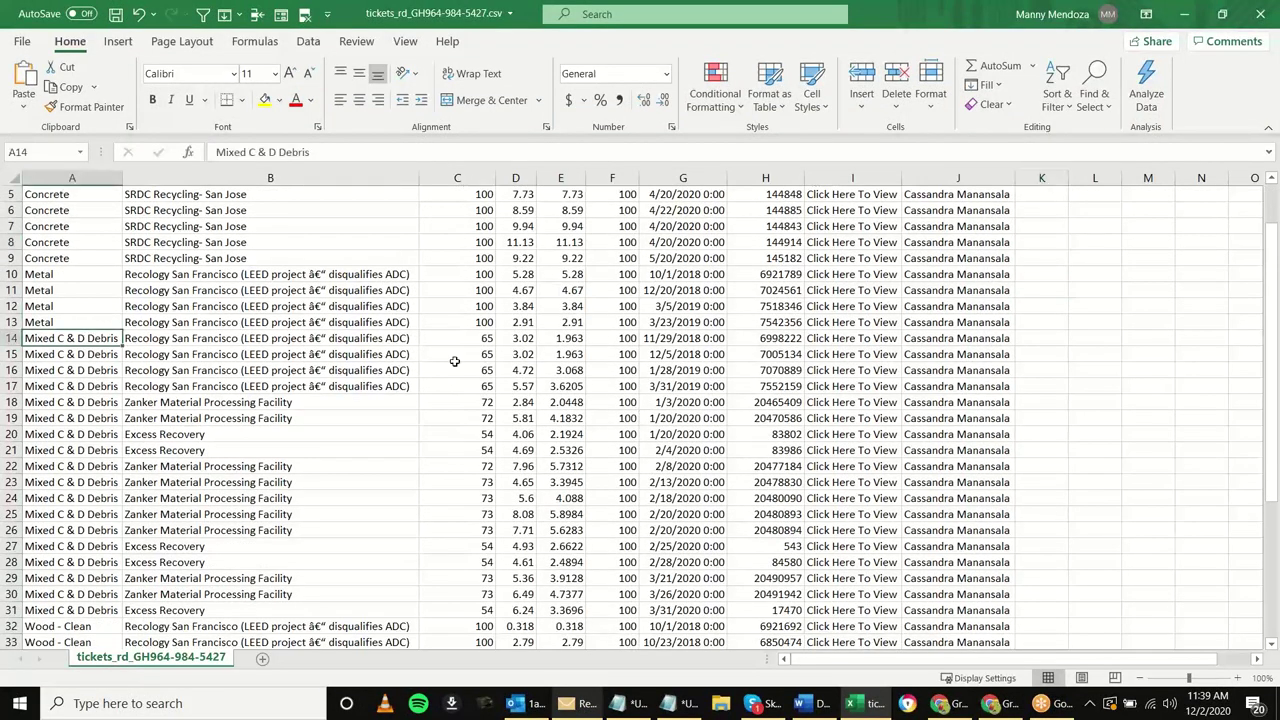
click(12, 338)
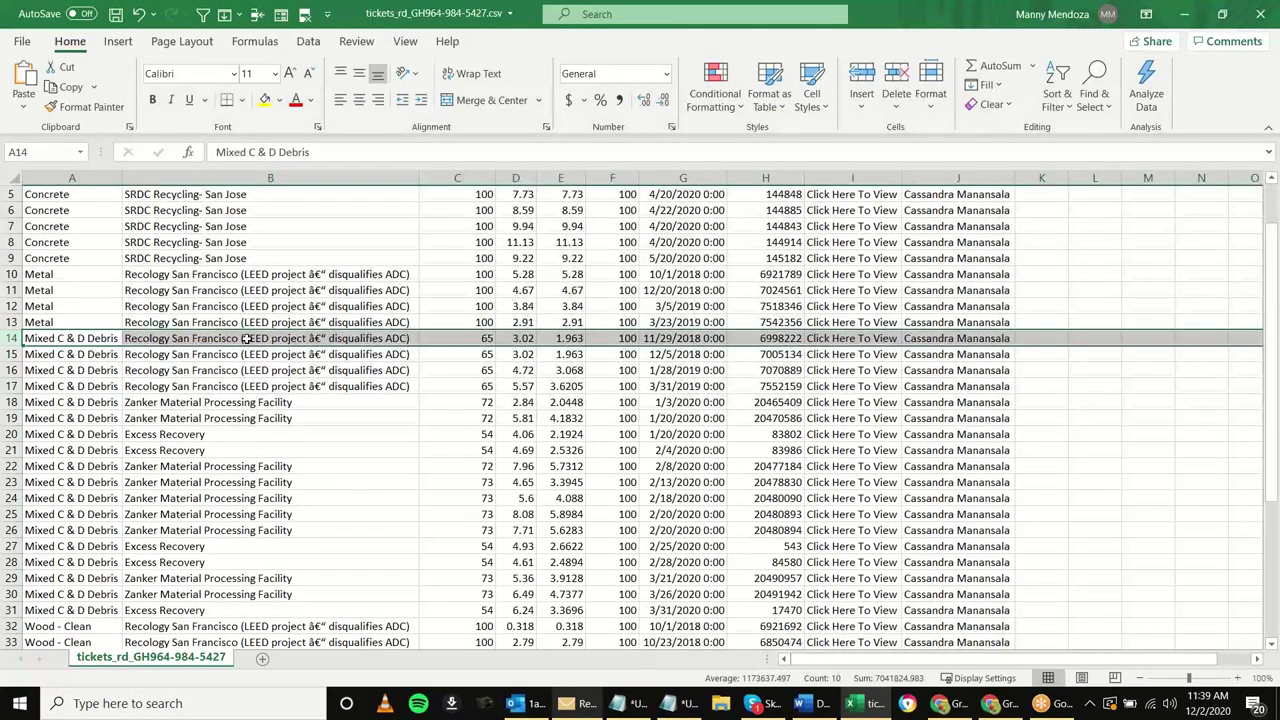
click(866, 344)
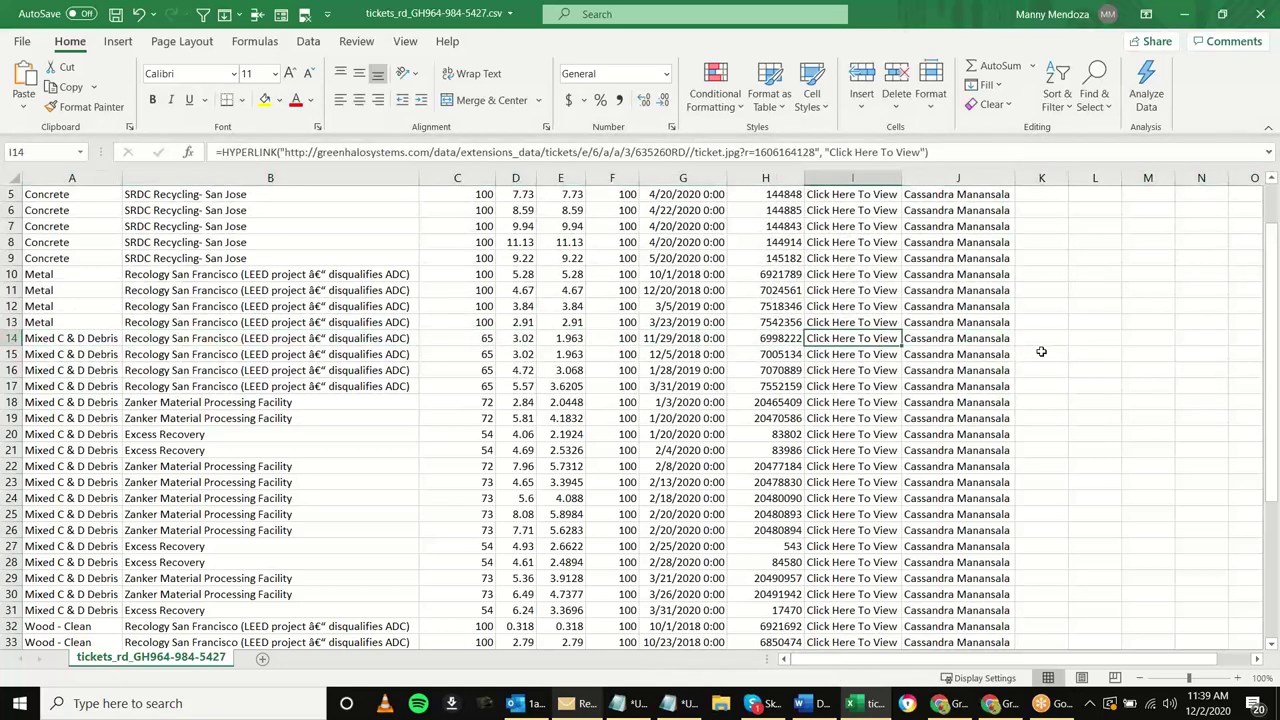
click(1134, 345)
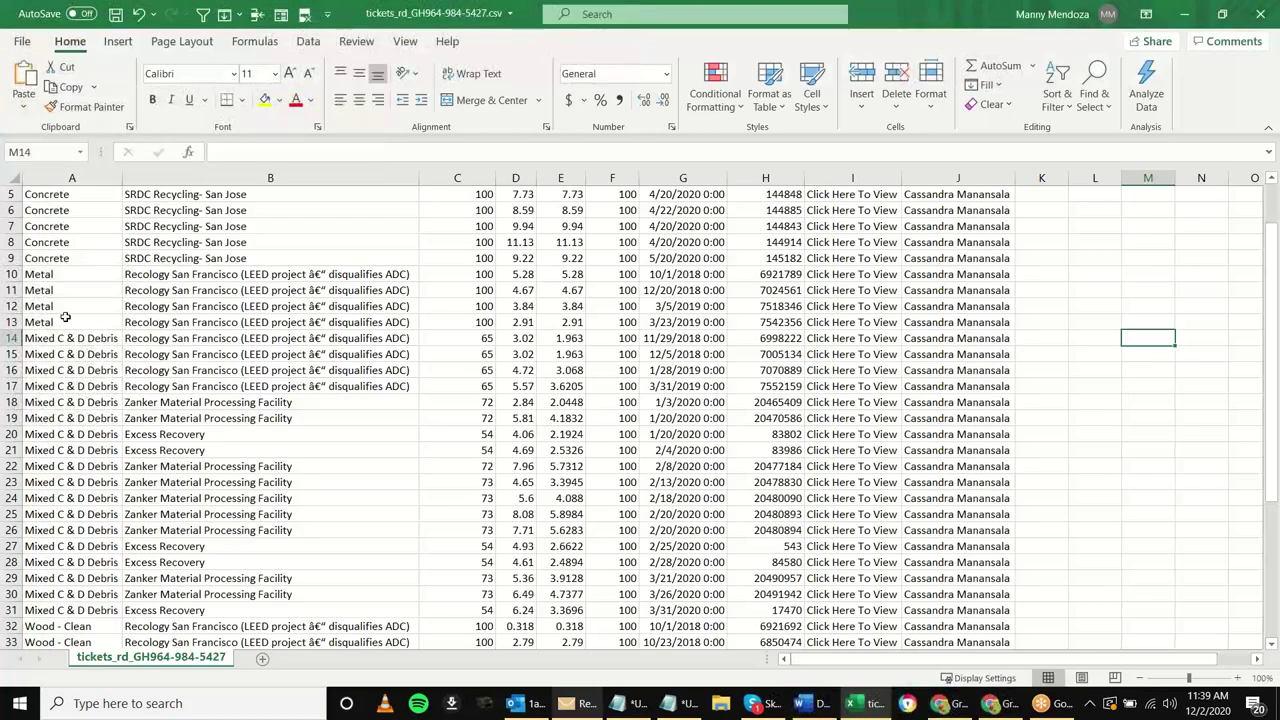
click(12, 338)
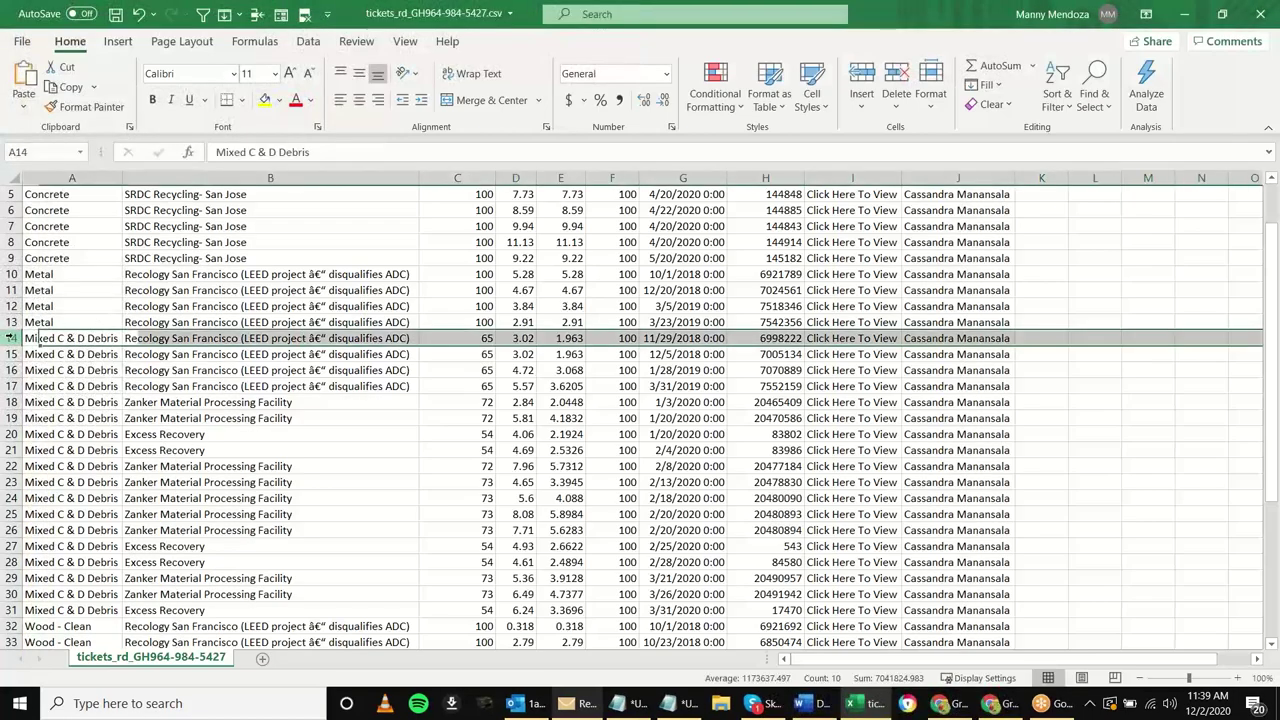
click(268, 104)
click(297, 386)
Close the tickets spreadsheet without saving changes.
scroll(297, 386, down, 1)
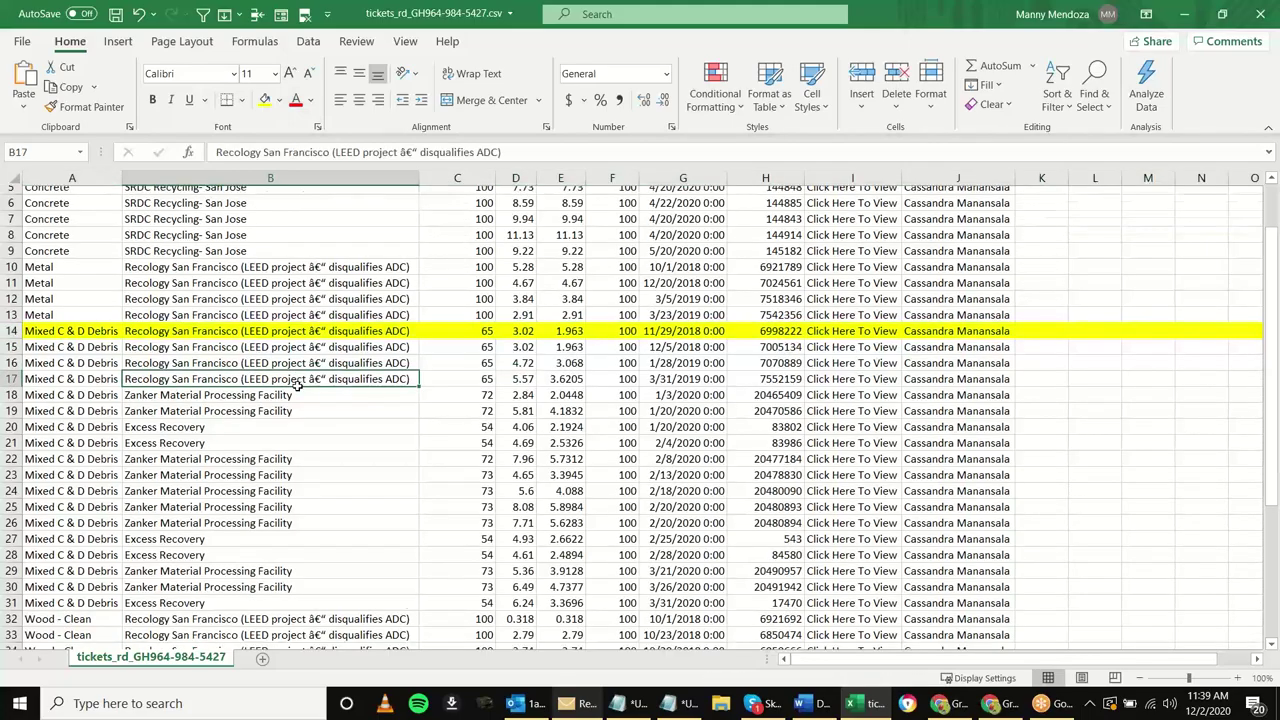
scroll(297, 386, down, 6)
scroll(324, 388, up, 3)
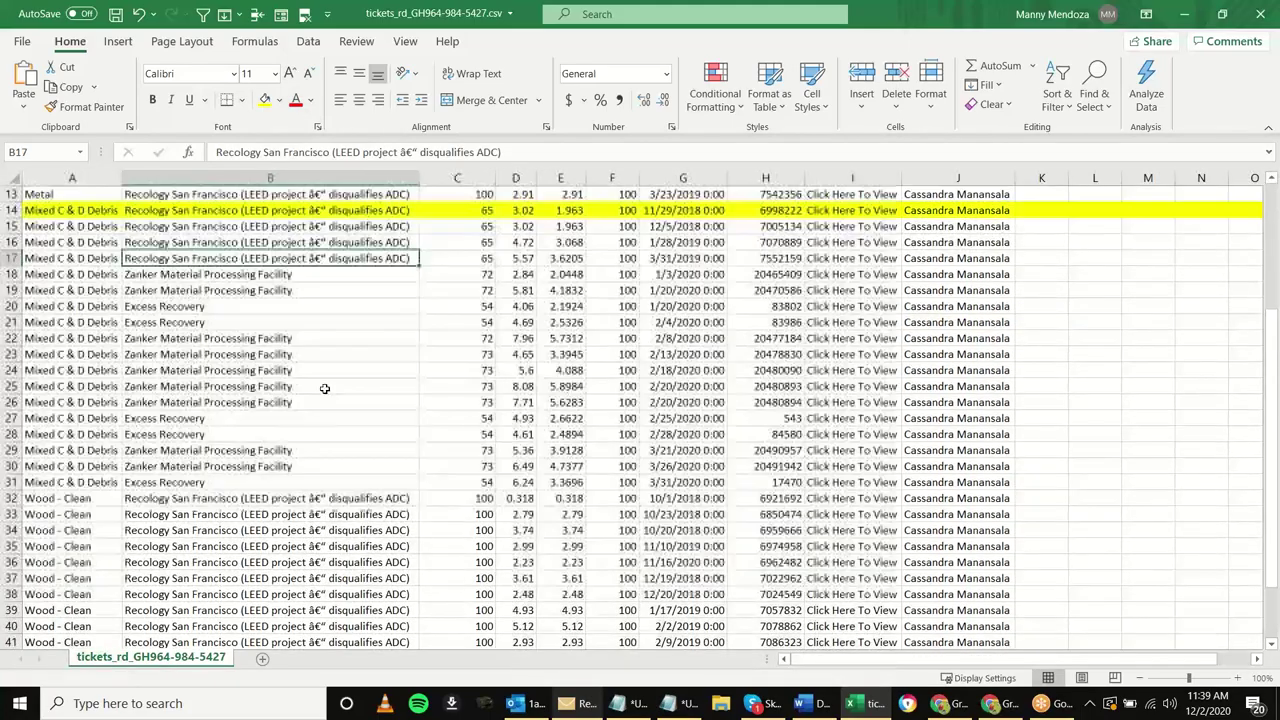
scroll(324, 388, up, 4)
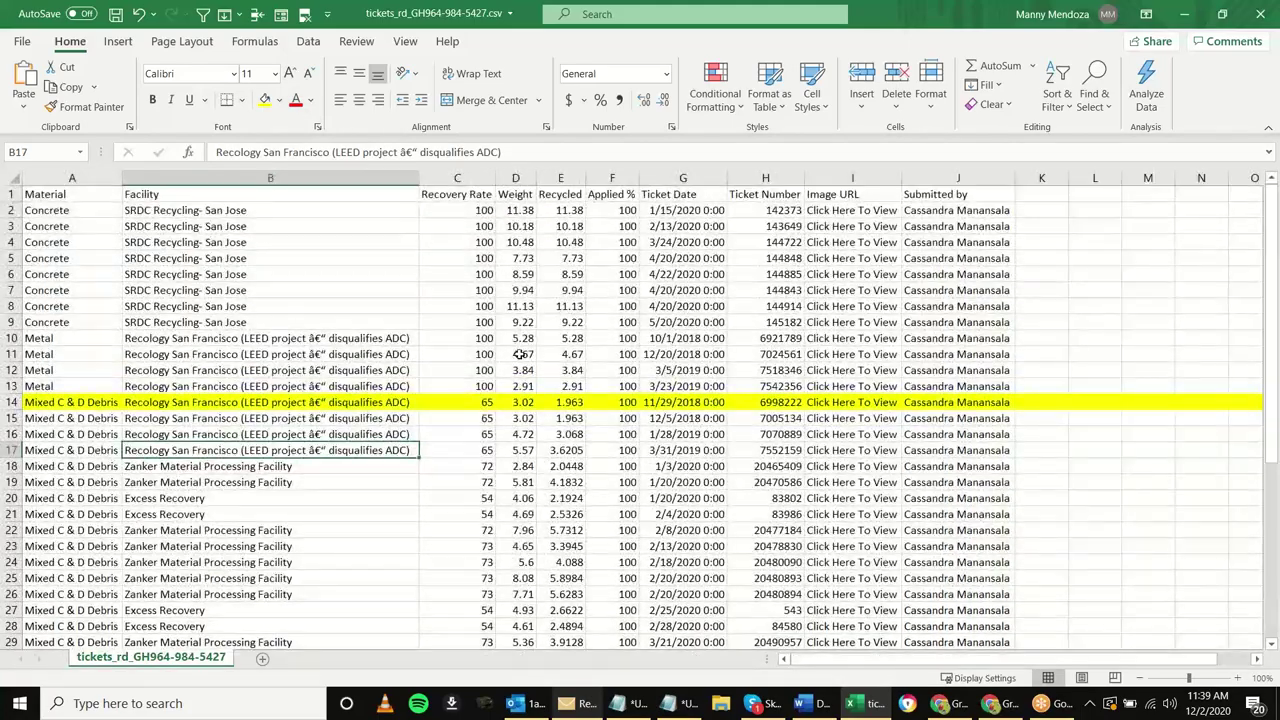
click(1258, 26)
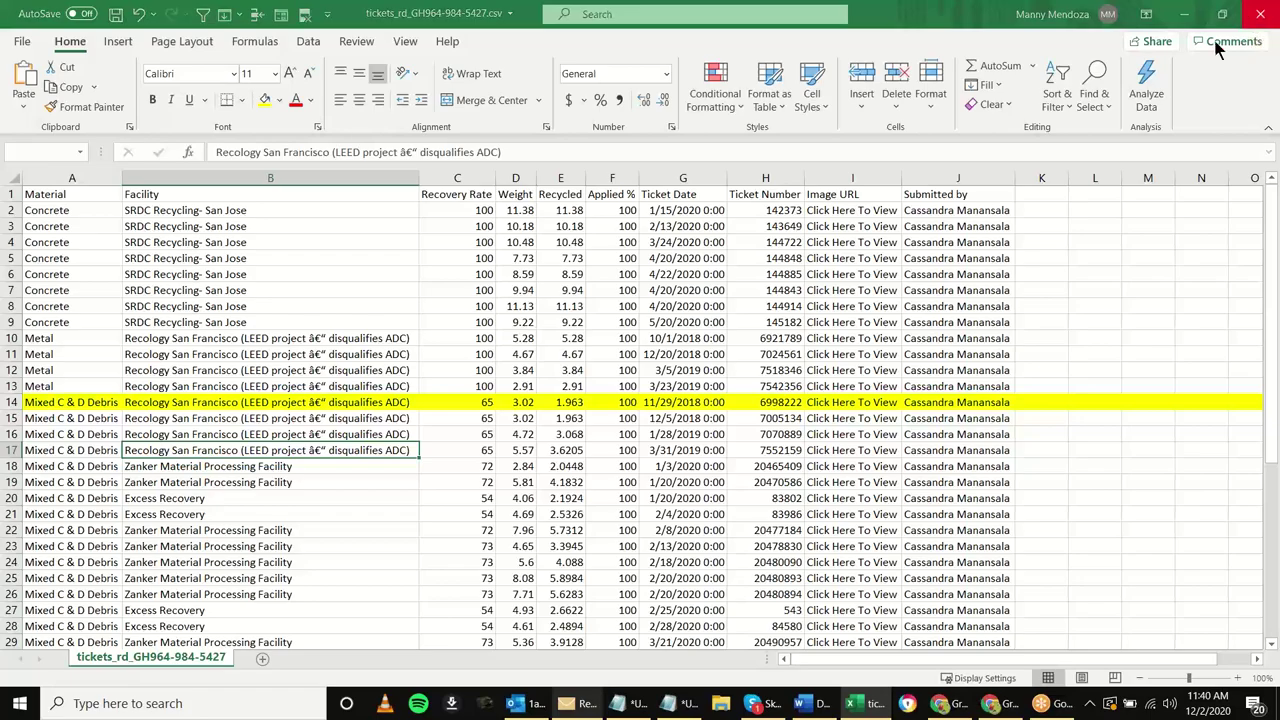
click(638, 377)
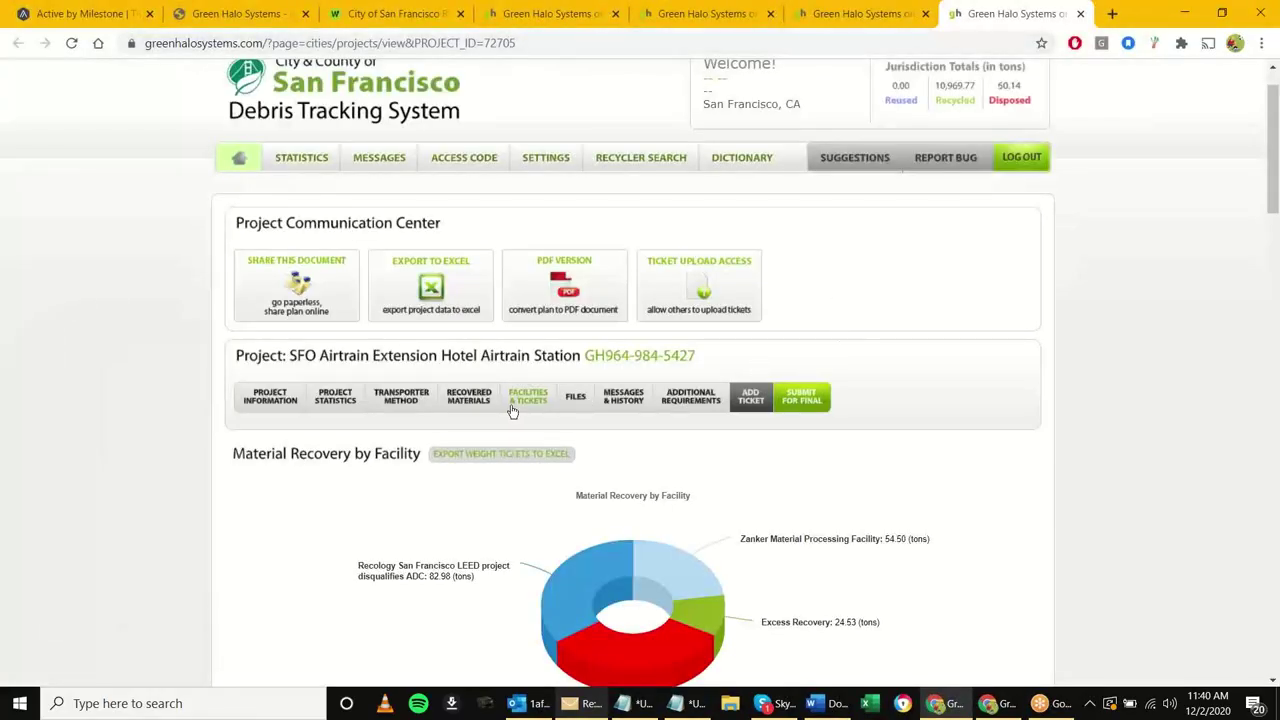
scroll(505, 415, down, 2)
scroll(540, 415, down, 7)
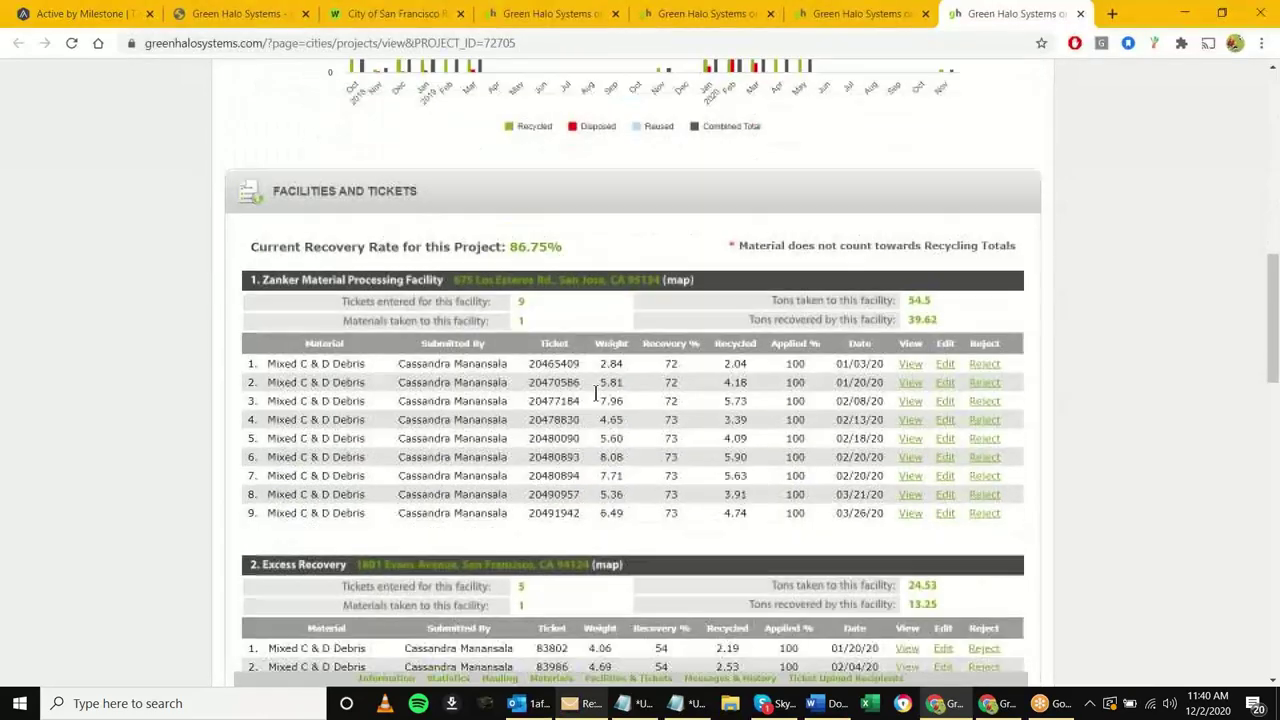
click(910, 357)
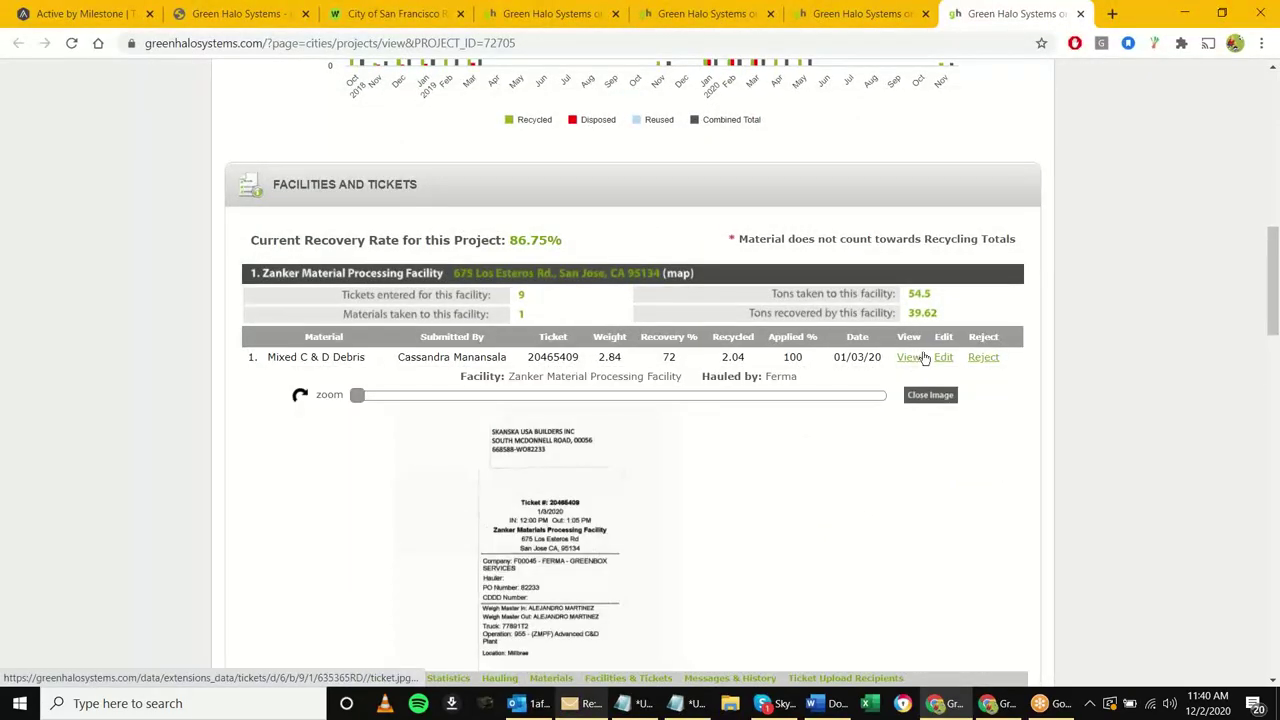
scroll(1127, 358, down, 2)
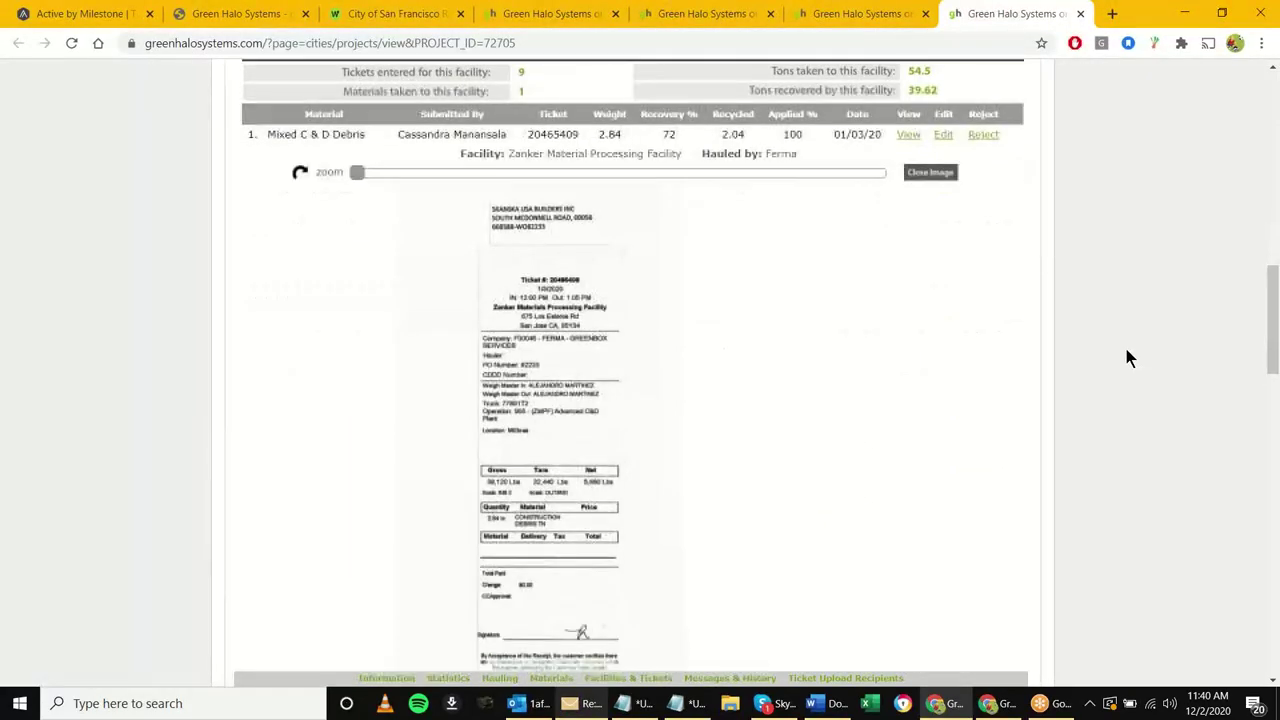
click(930, 172)
scroll(1141, 225, up, 2)
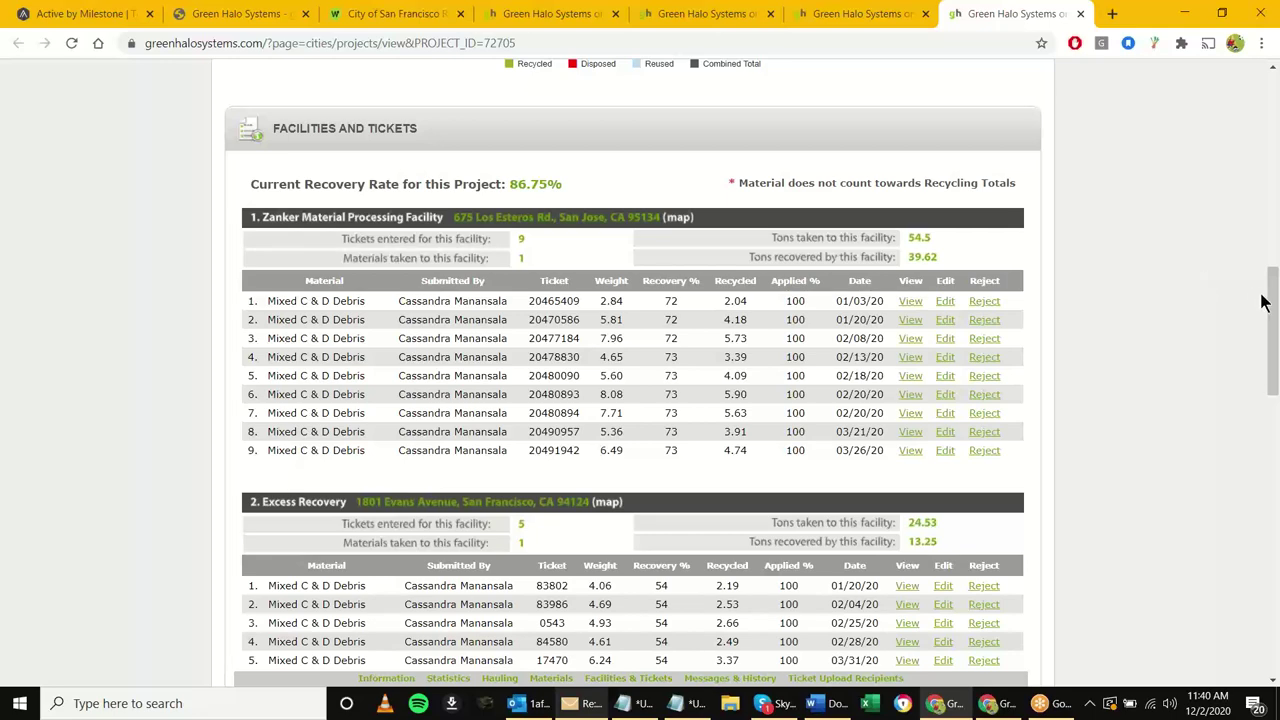
drag(1273, 310, 1257, 114)
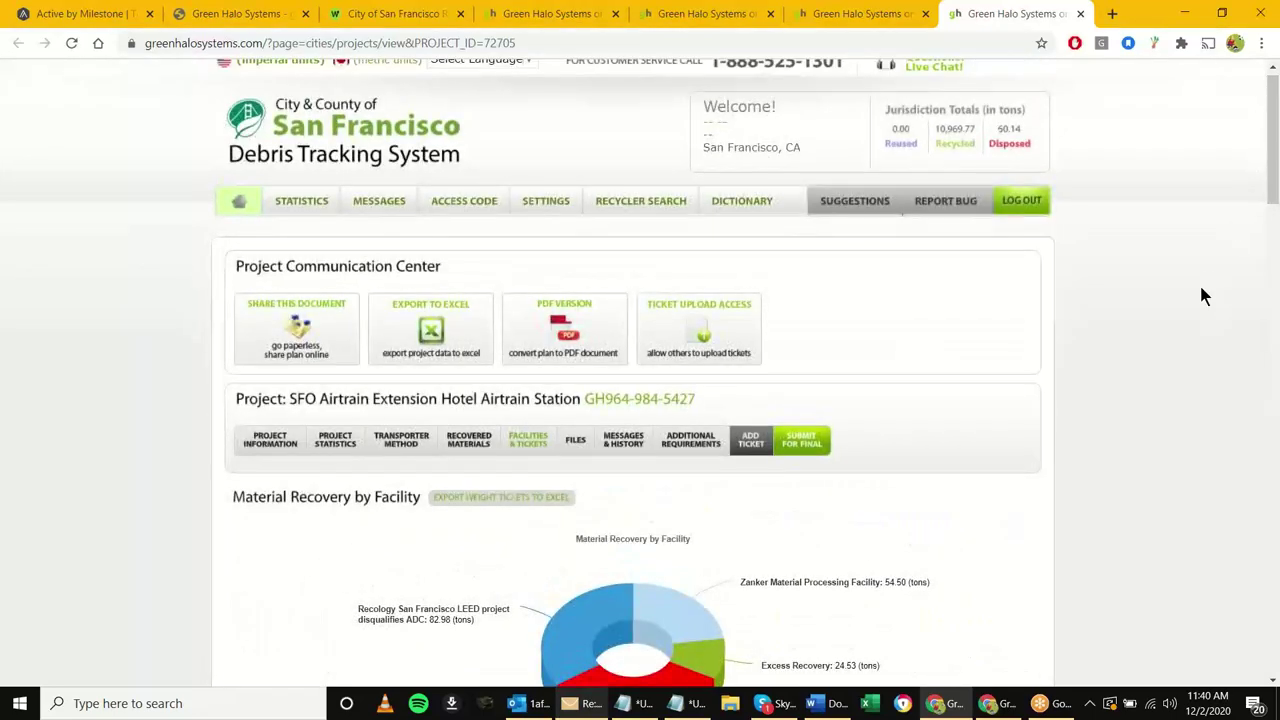
Go to the SFO Terminal II Renovations tab and scroll up to the Project Communication Center.
click(893, 16)
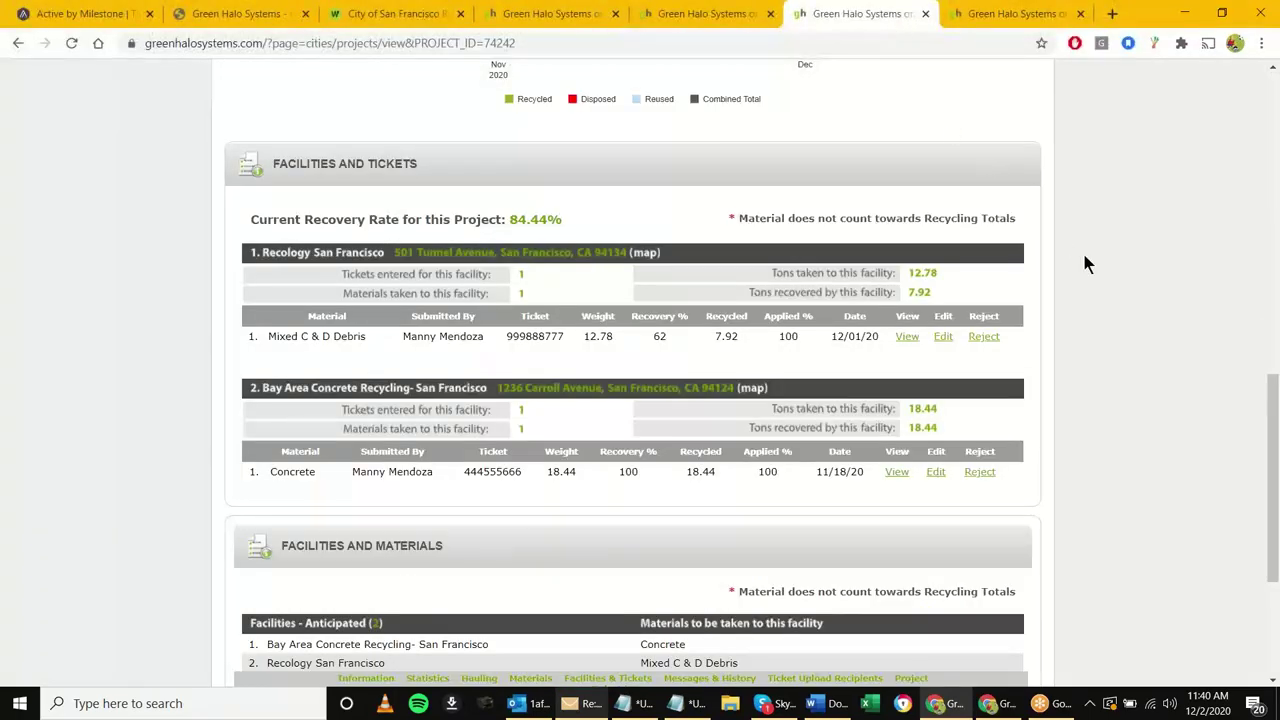
drag(1262, 412, 1255, 115)
scroll(140, 385, down, 1)
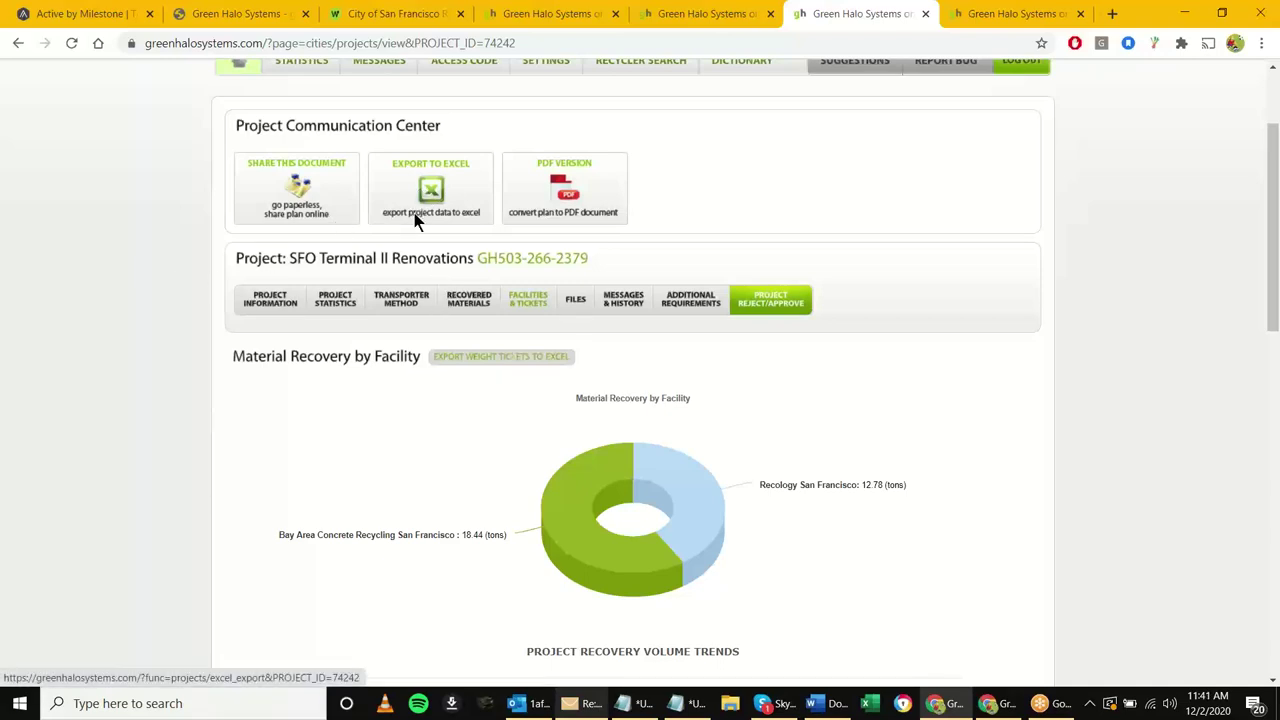
scroll(414, 213, up, 1)
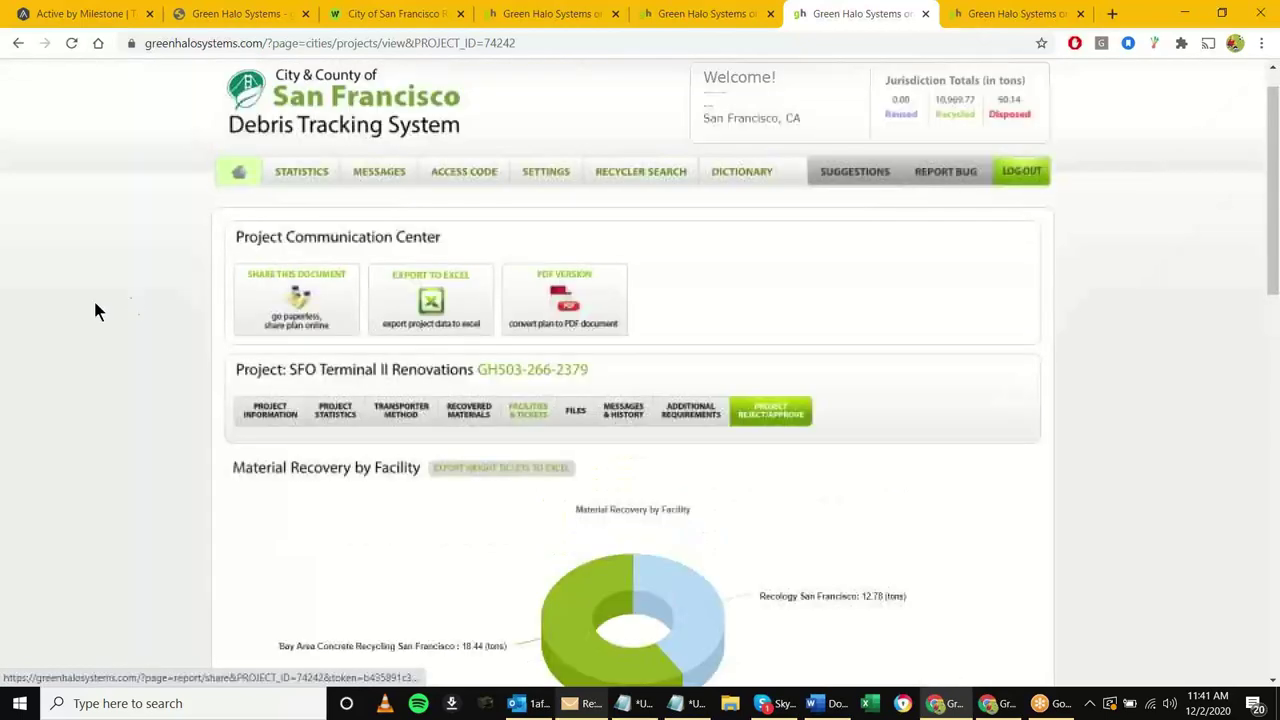
Export Terminal II data, keep the flagged download, and open recycling_data_GH503-266-2379.xls.
click(428, 306)
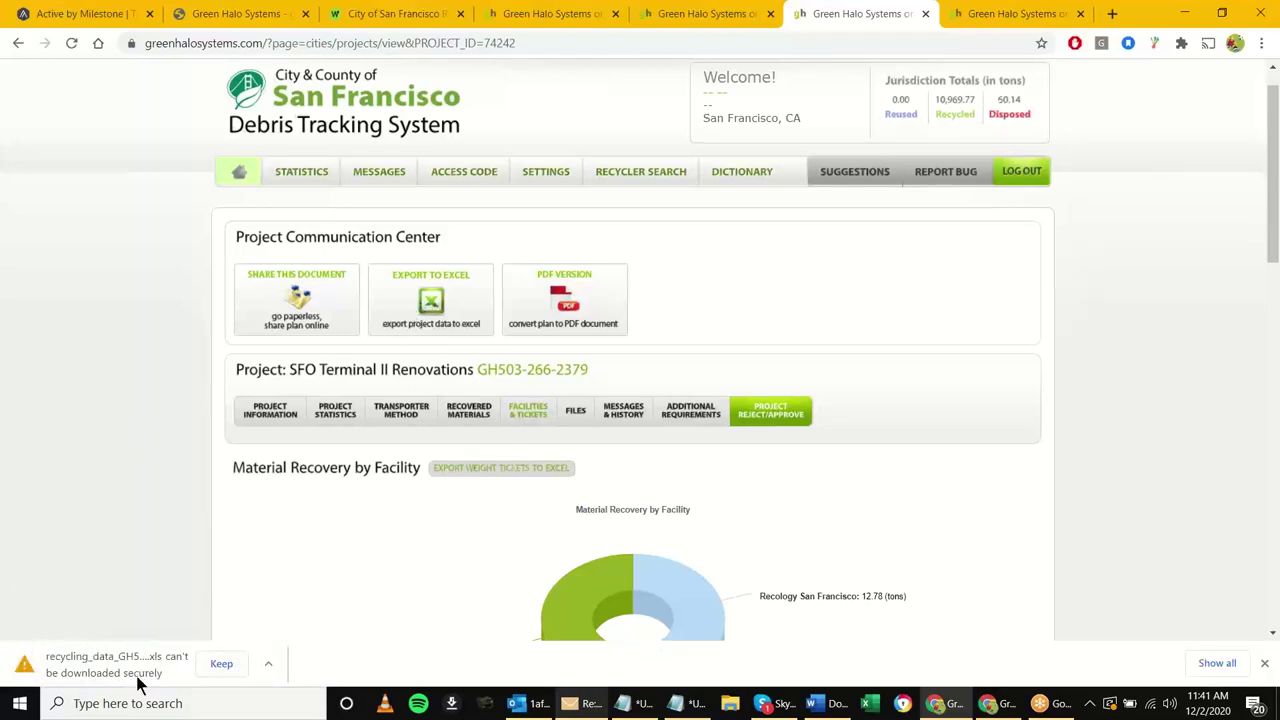
click(221, 665)
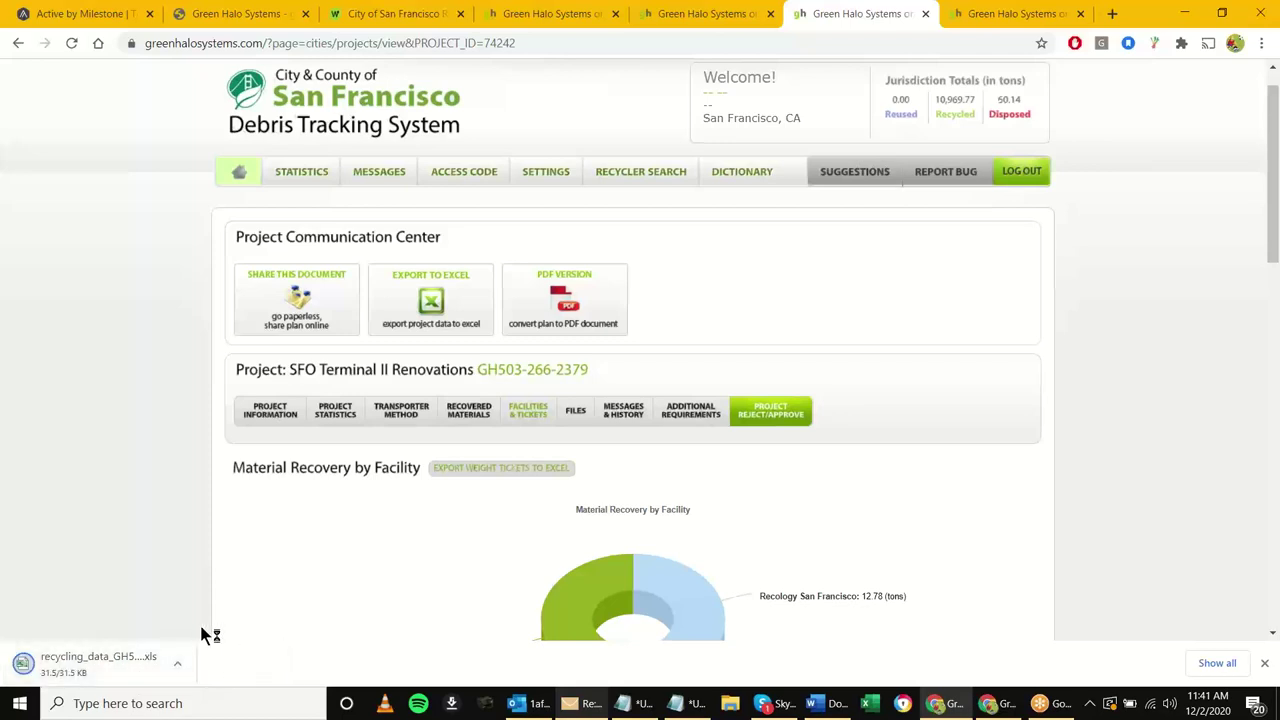
click(112, 678)
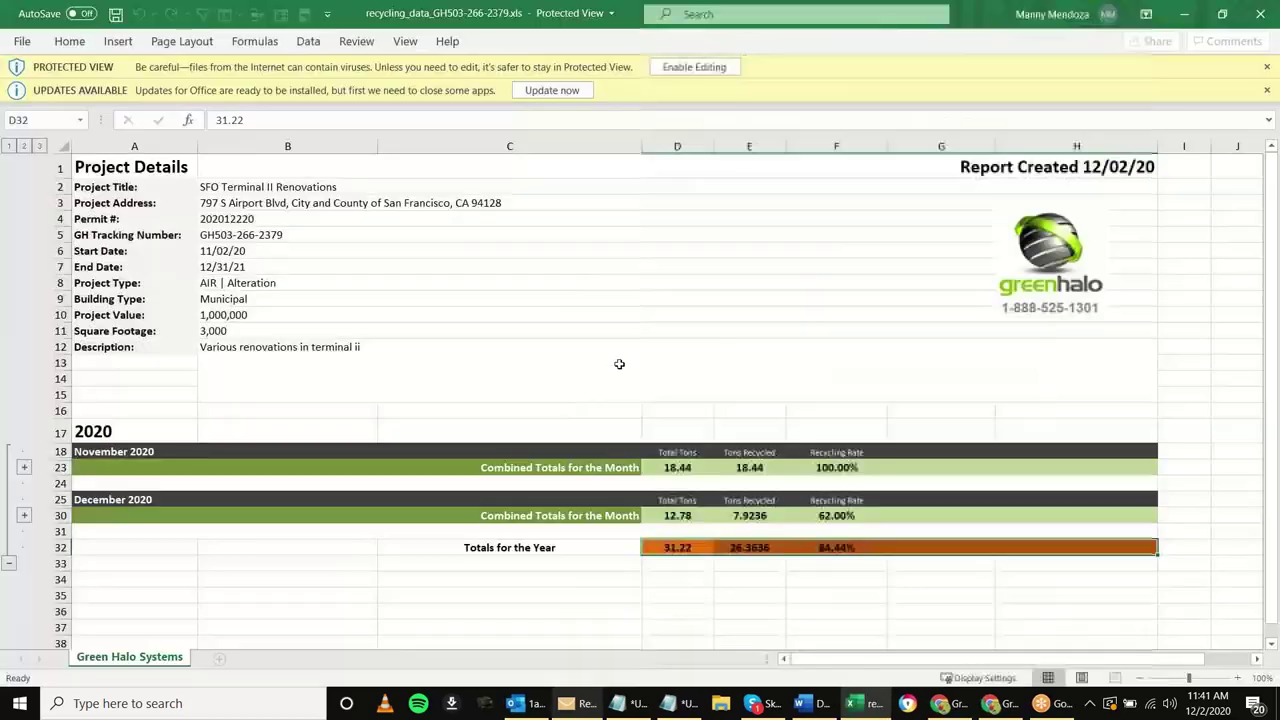
Enable editing on the workbook and try outline levels to show the ticket details.
click(693, 68)
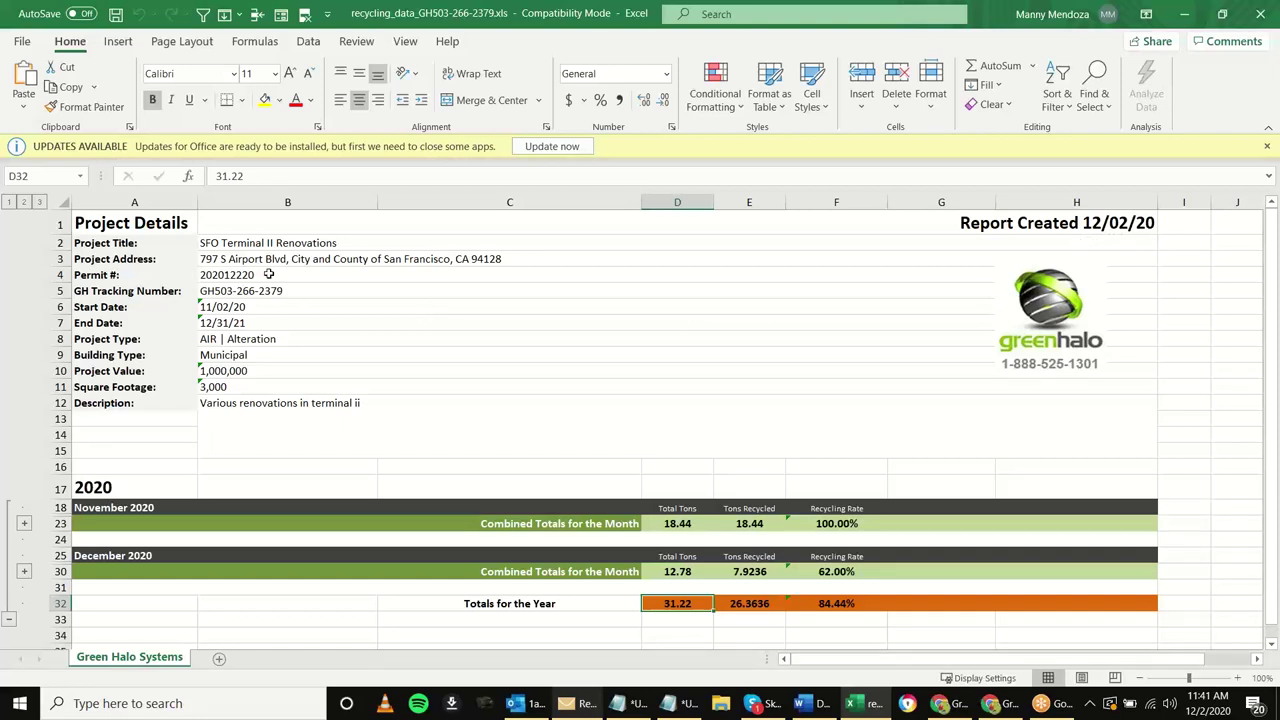
scroll(240, 412, down, 2)
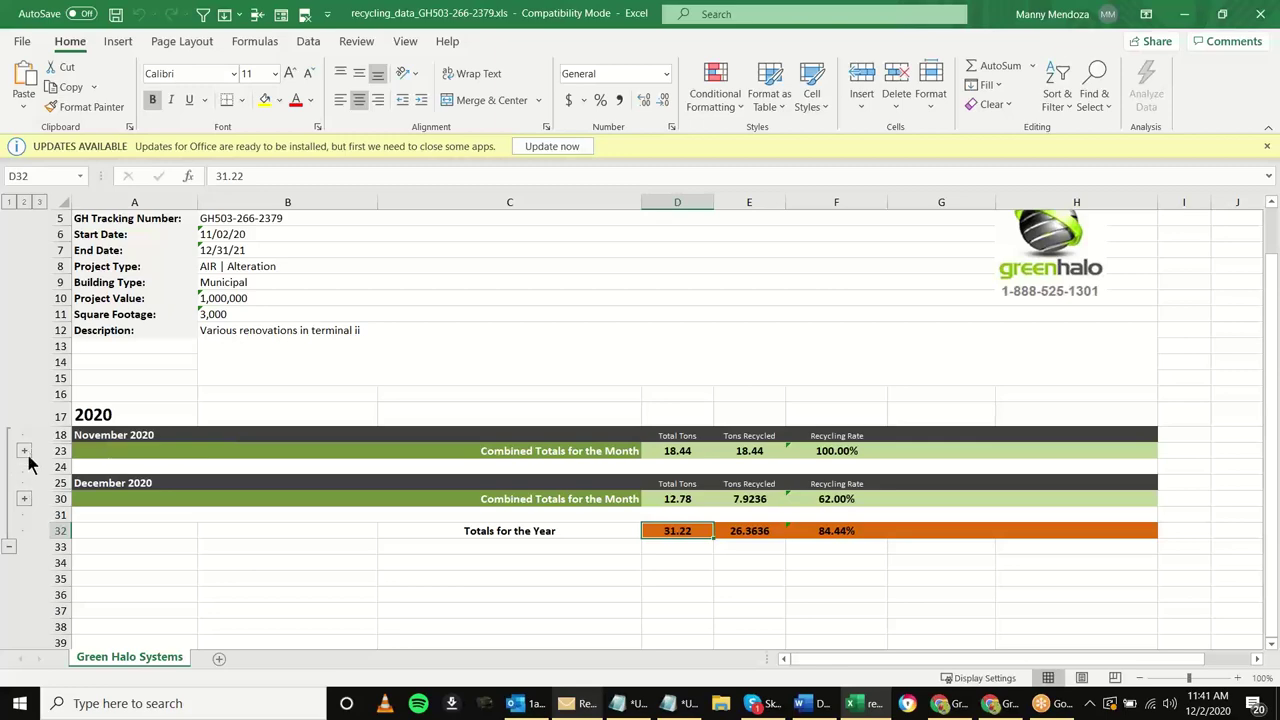
click(24, 202)
click(39, 202)
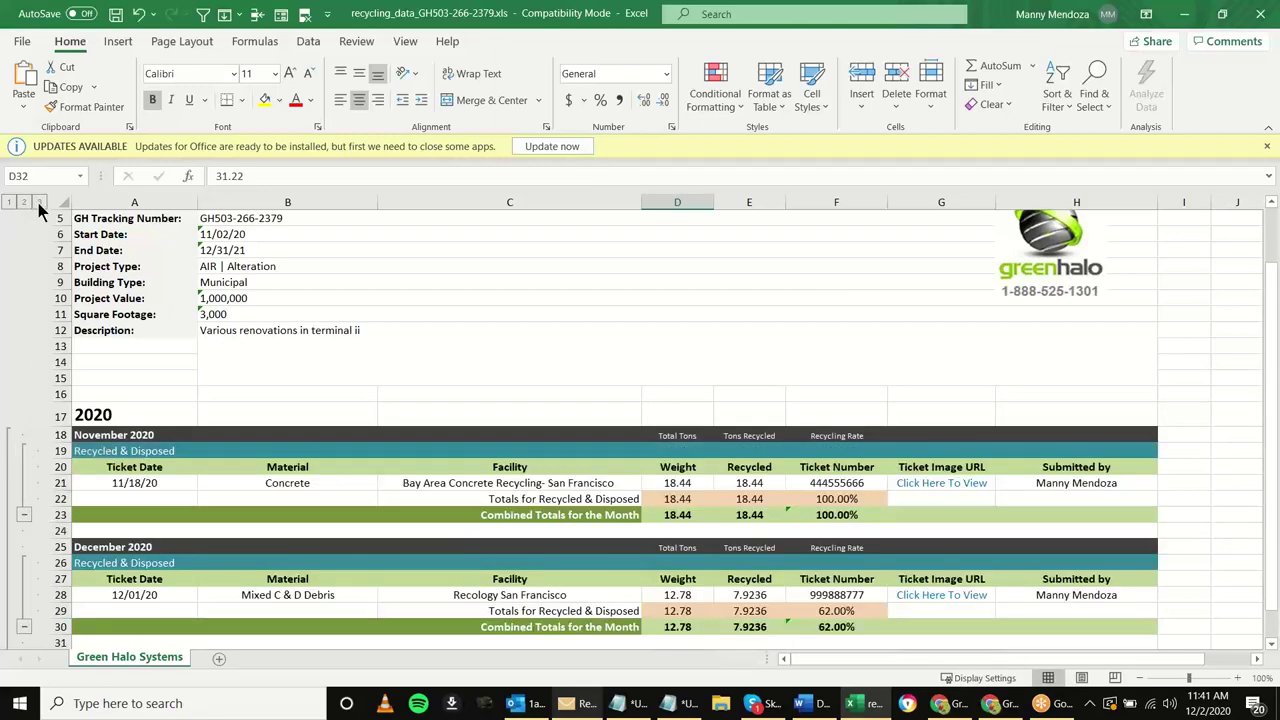
Collapse the report to monthly totals and expand only the November 2020 tickets.
click(1267, 148)
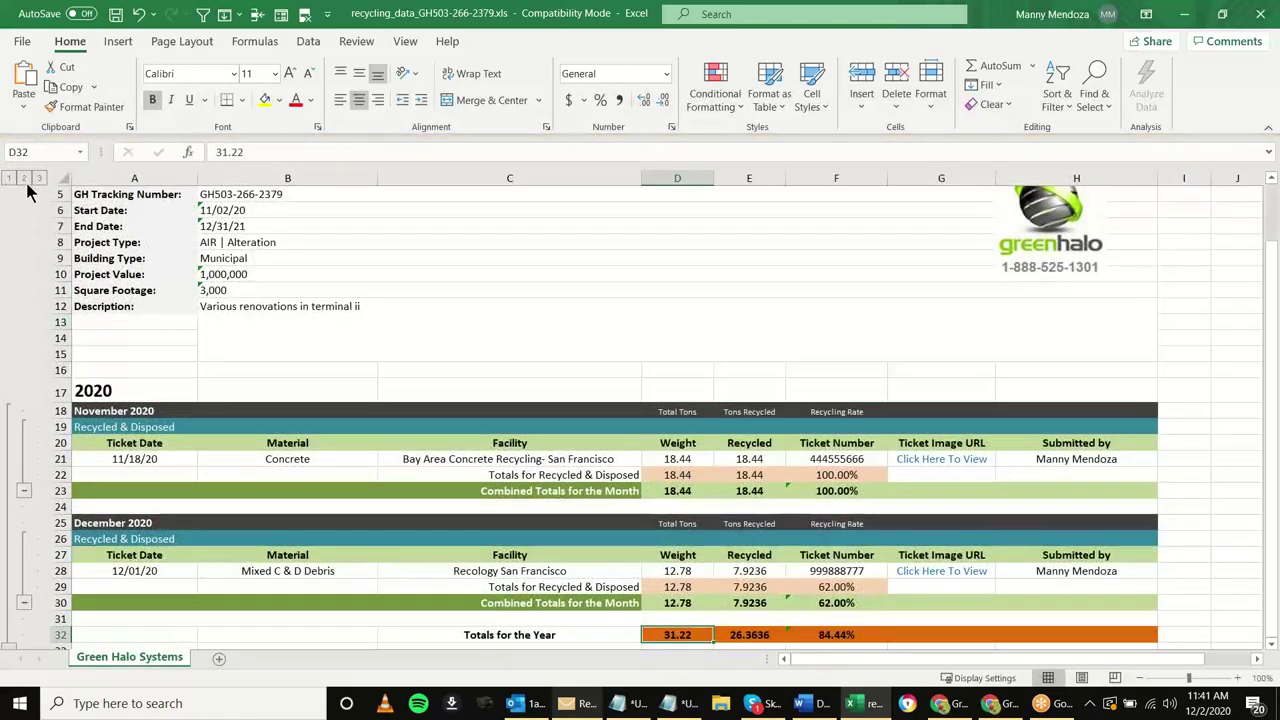
click(24, 178)
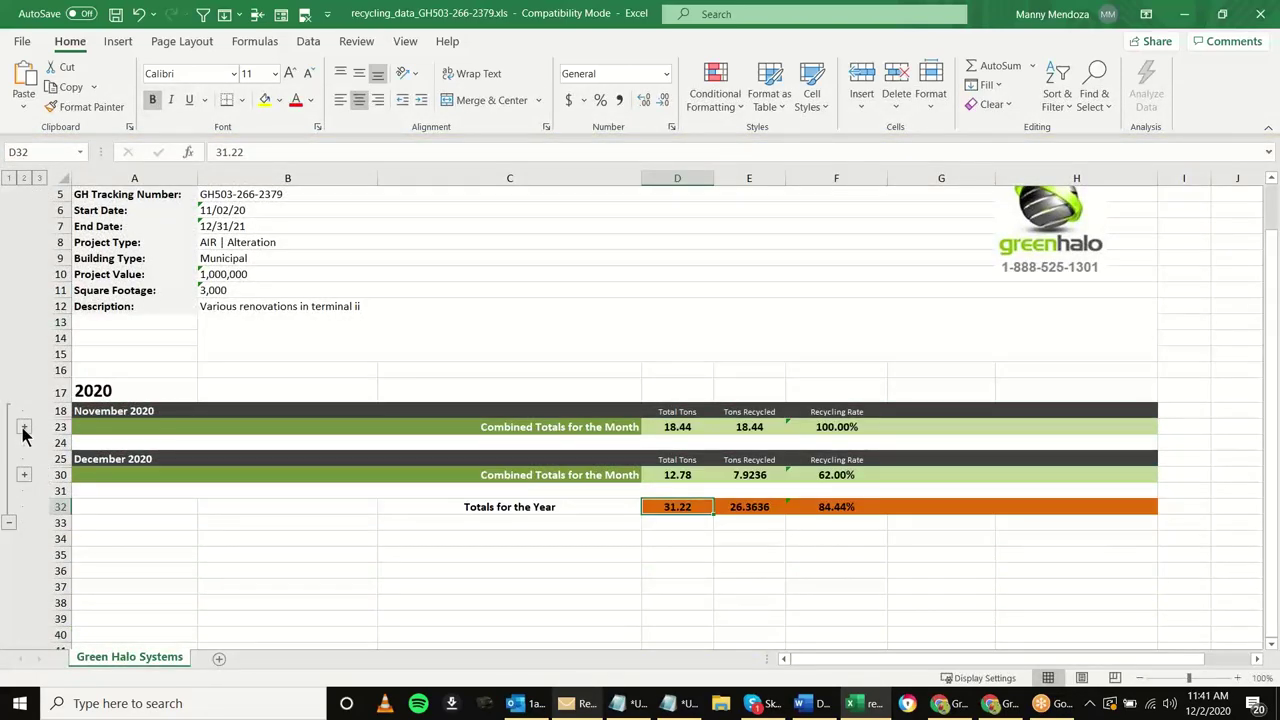
click(24, 427)
scroll(31, 450, down, 1)
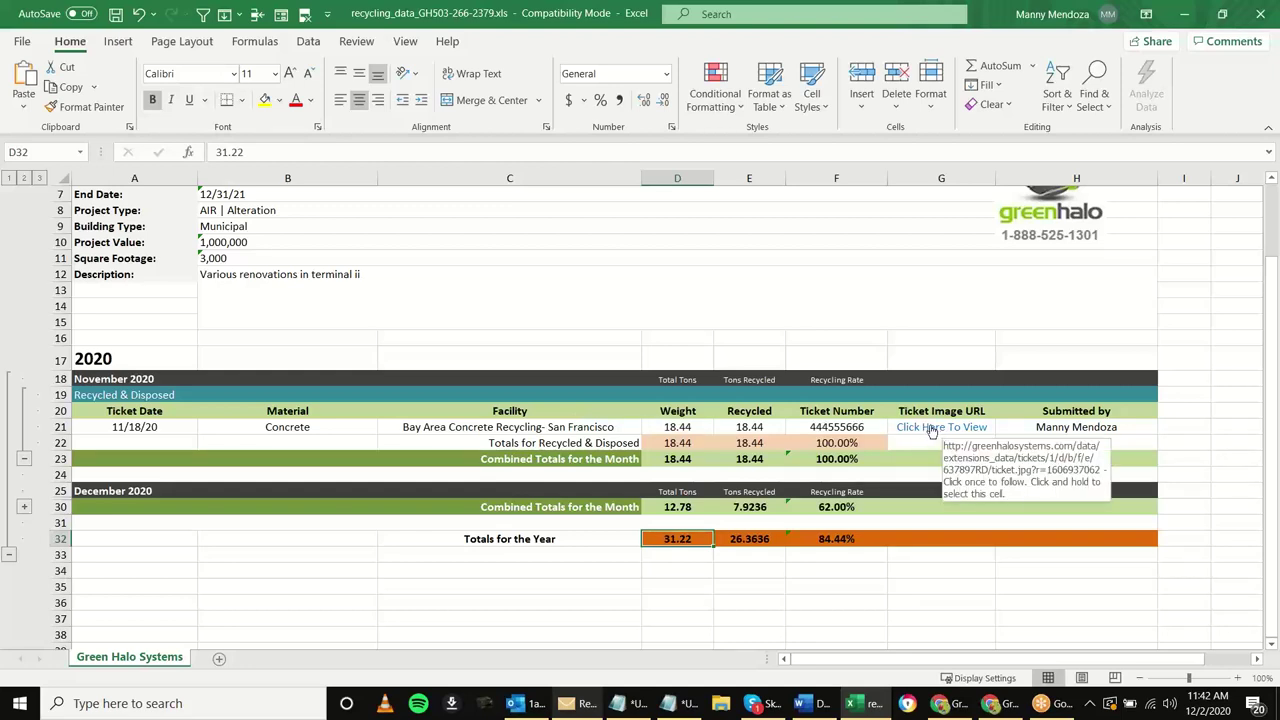
View the November ticket's image link, then close the image tab.
mouse_move(940, 432)
mouse_down()
mouse_move(920, 429)
mouse_move(919, 446)
mouse_up()
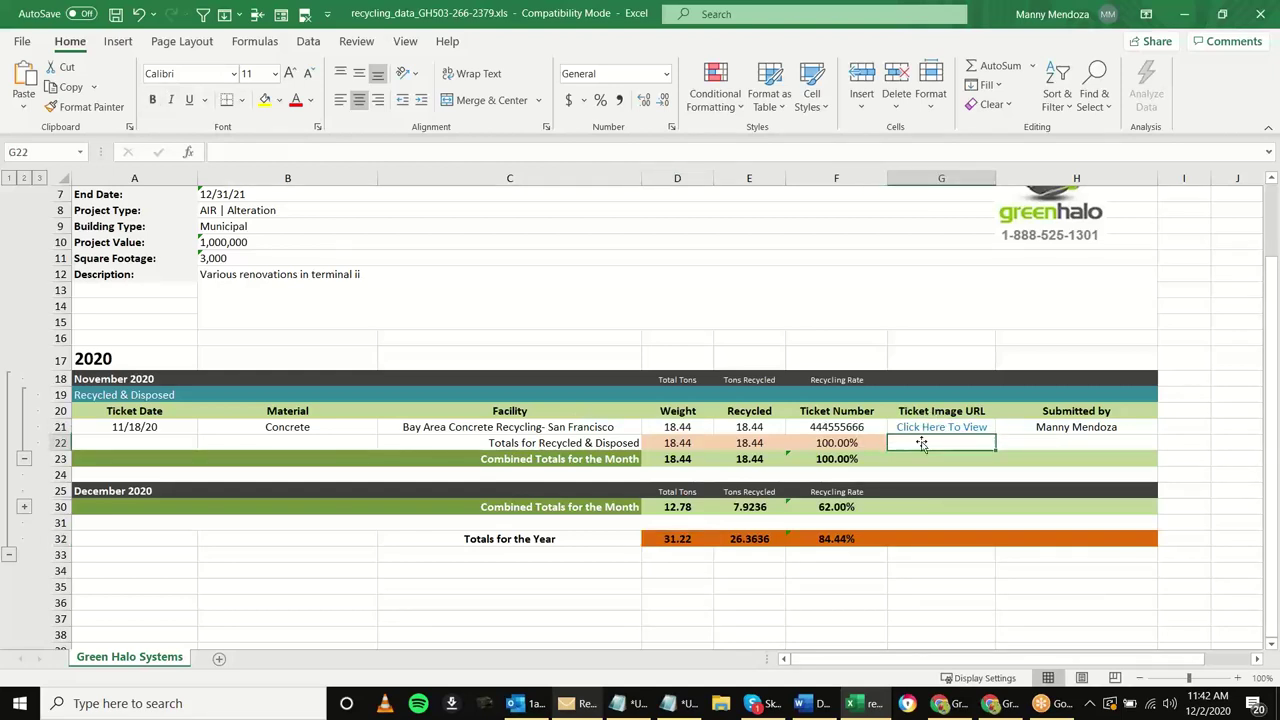
click(926, 426)
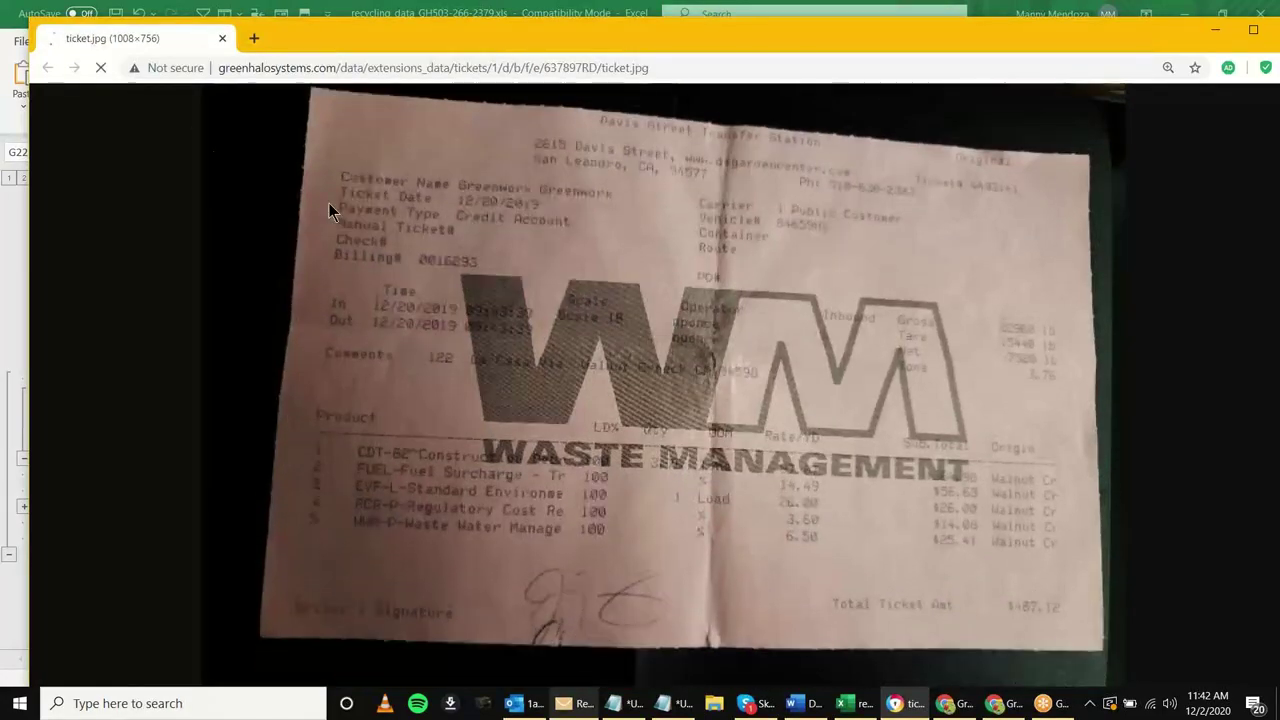
middle_click(167, 35)
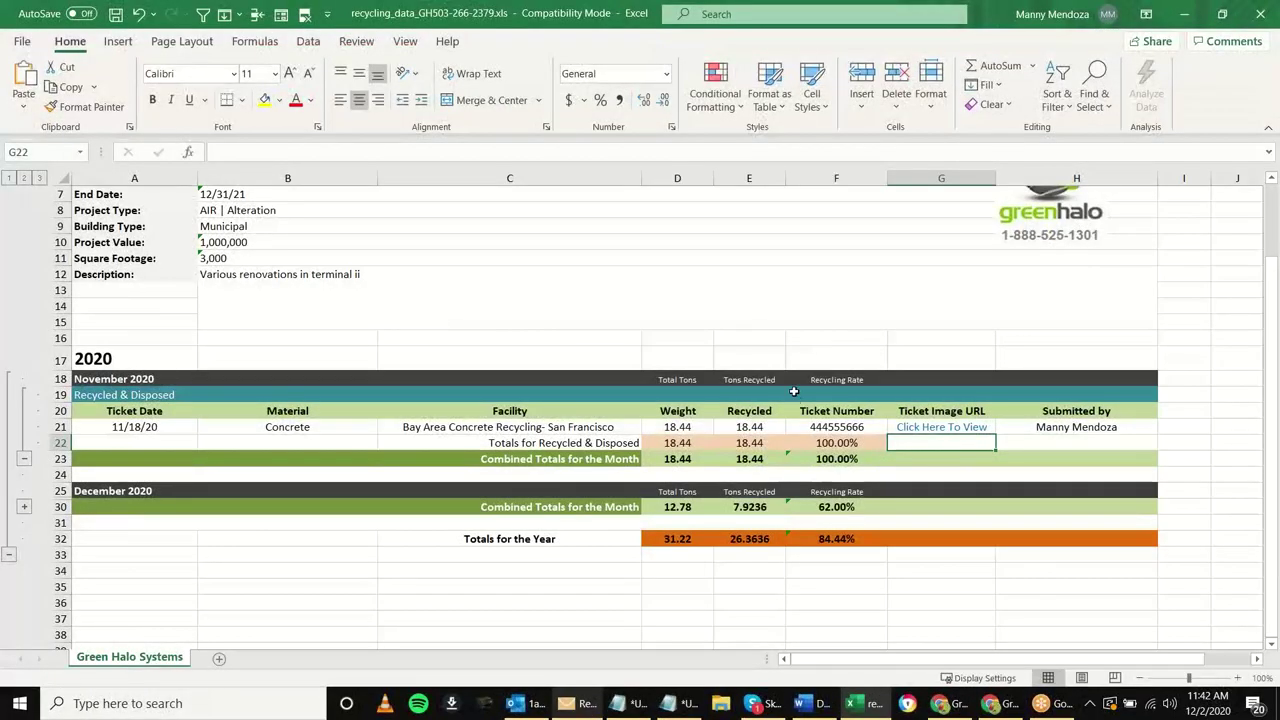
Expand December 2020 details, select cell A22, and toggle the November group.
click(25, 507)
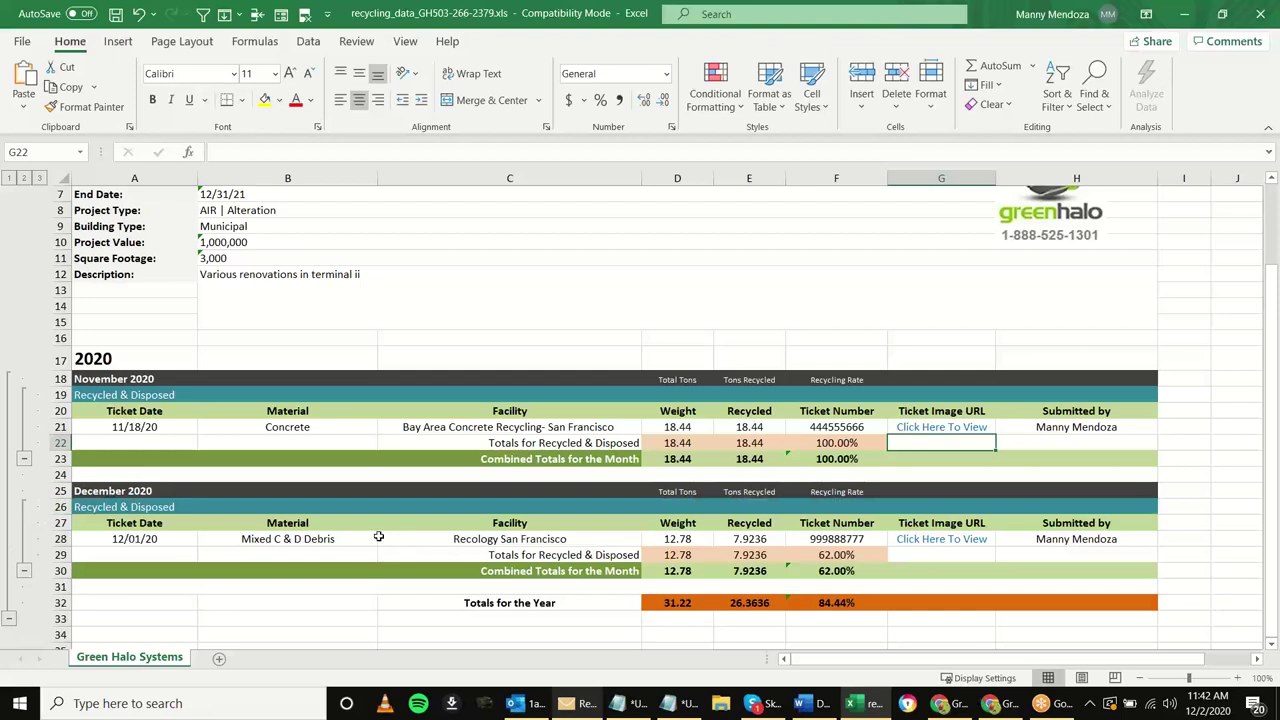
click(58, 443)
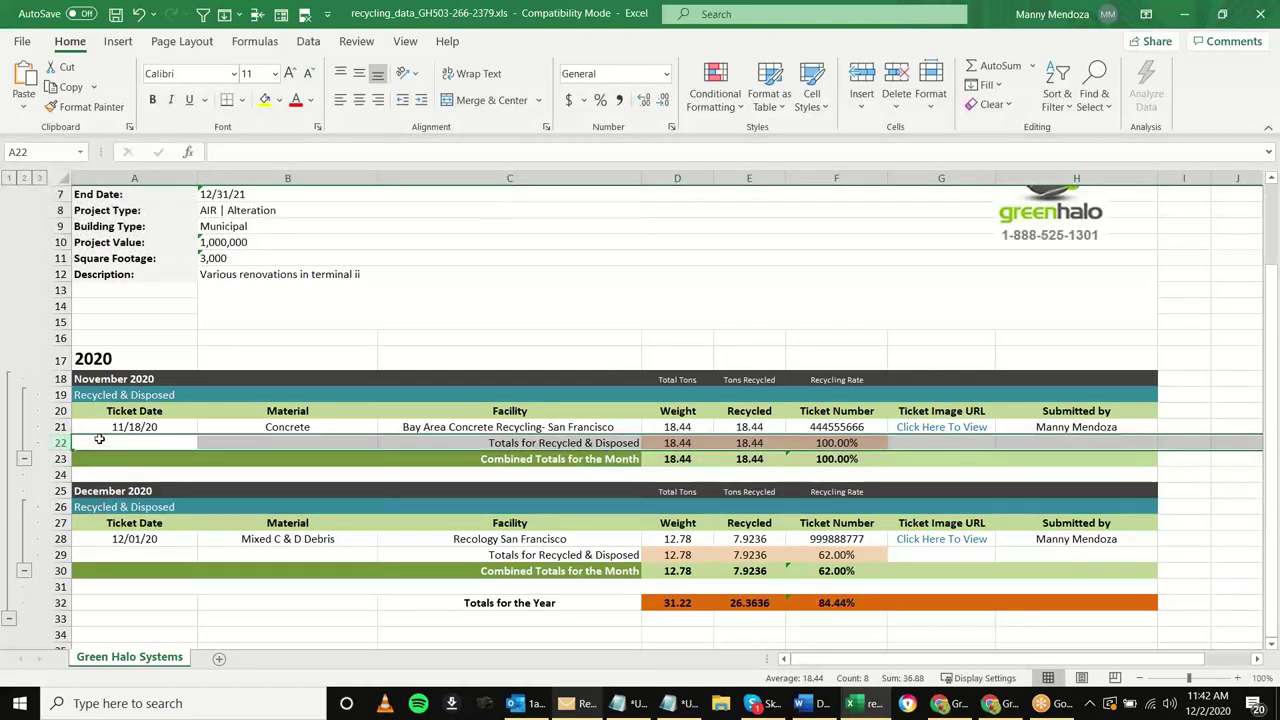
click(100, 443)
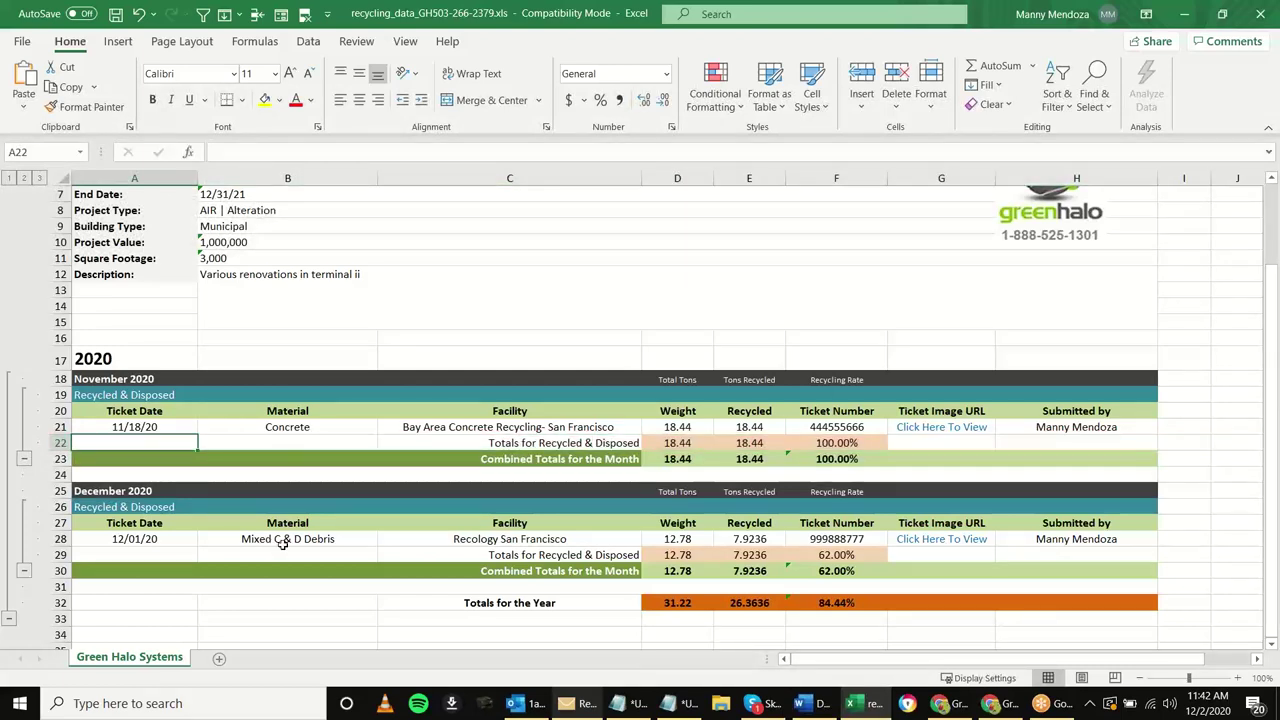
click(24, 459)
click(26, 400)
click(24, 459)
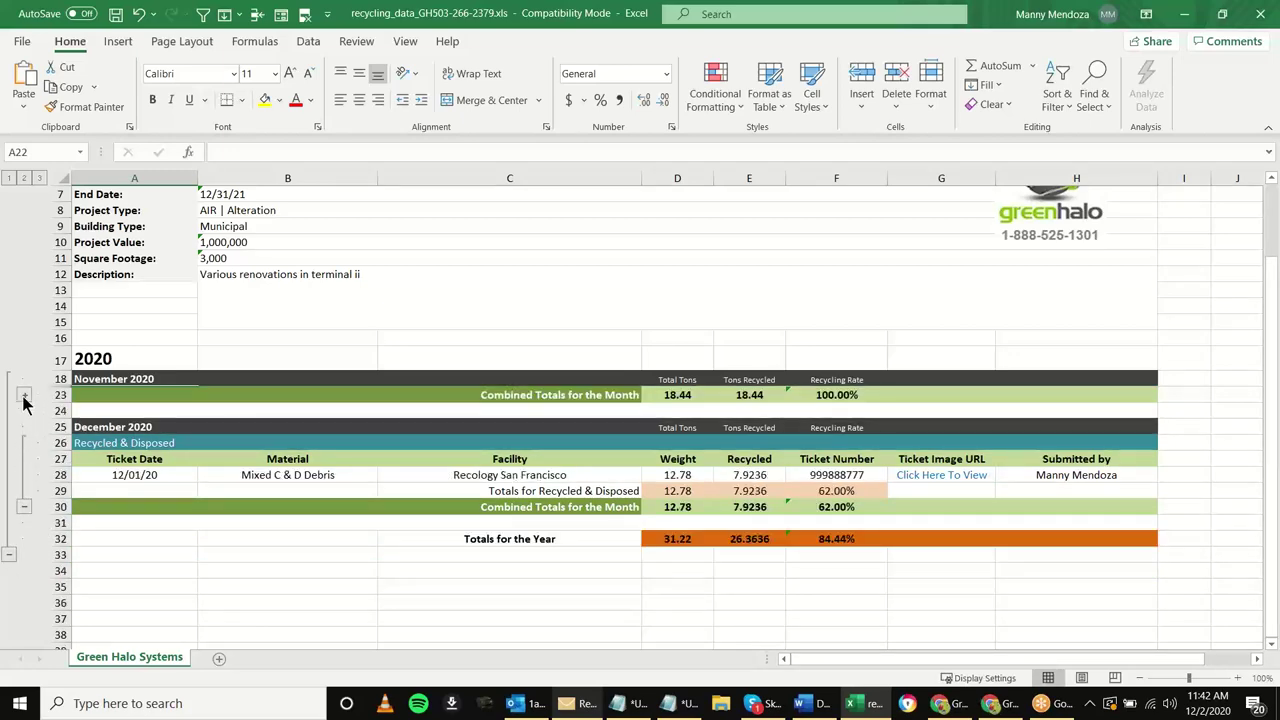
click(25, 398)
Toggle the December and 2020 groups, expand all ticket rows, and minimize Excel.
click(24, 571)
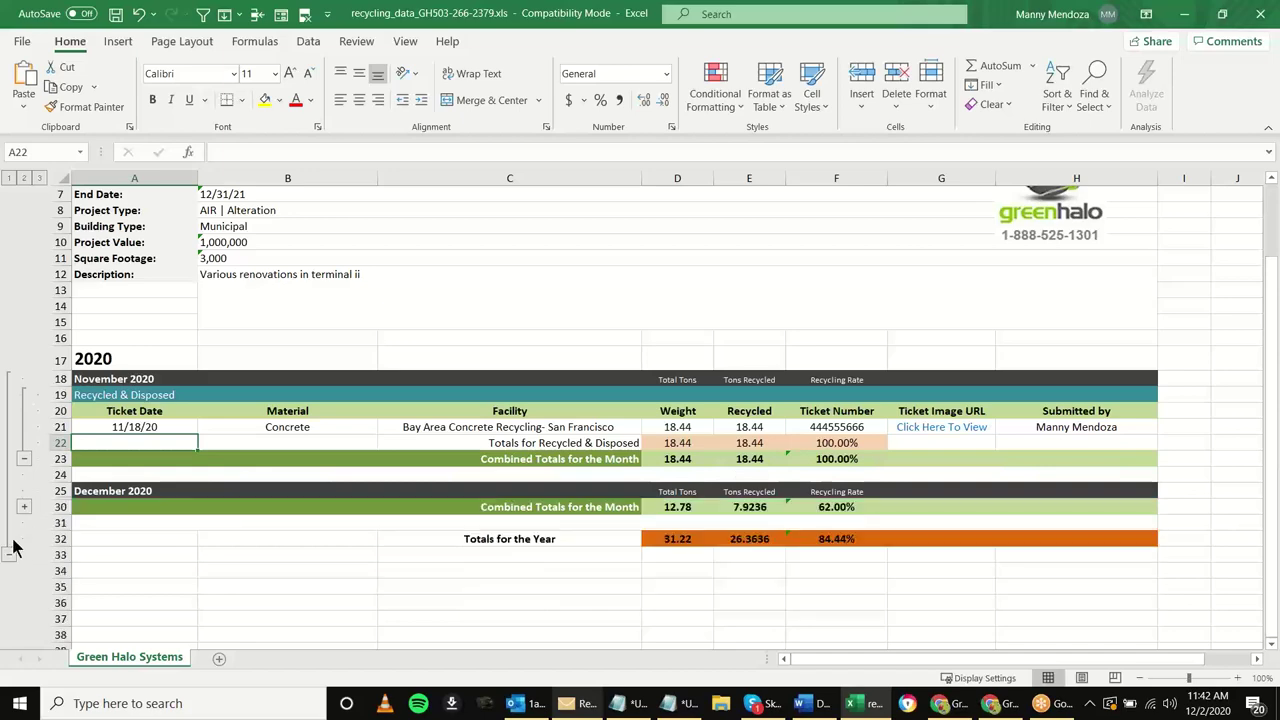
click(8, 554)
click(9, 379)
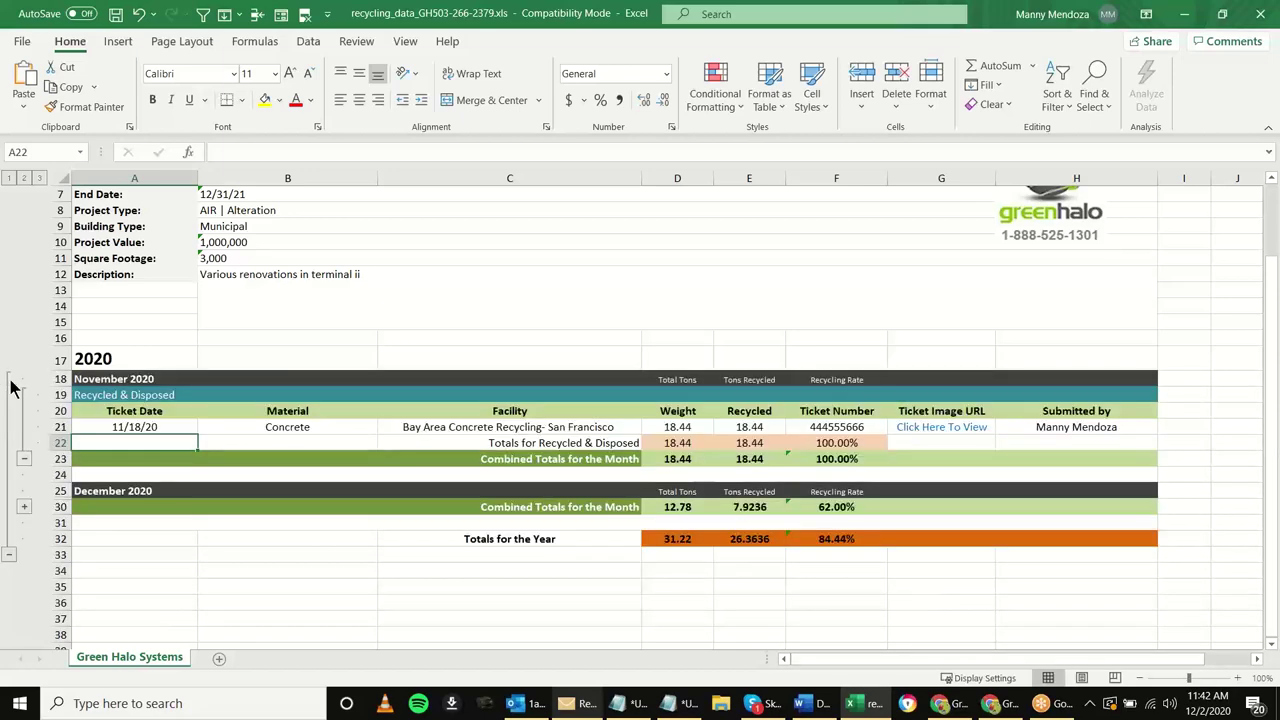
click(41, 178)
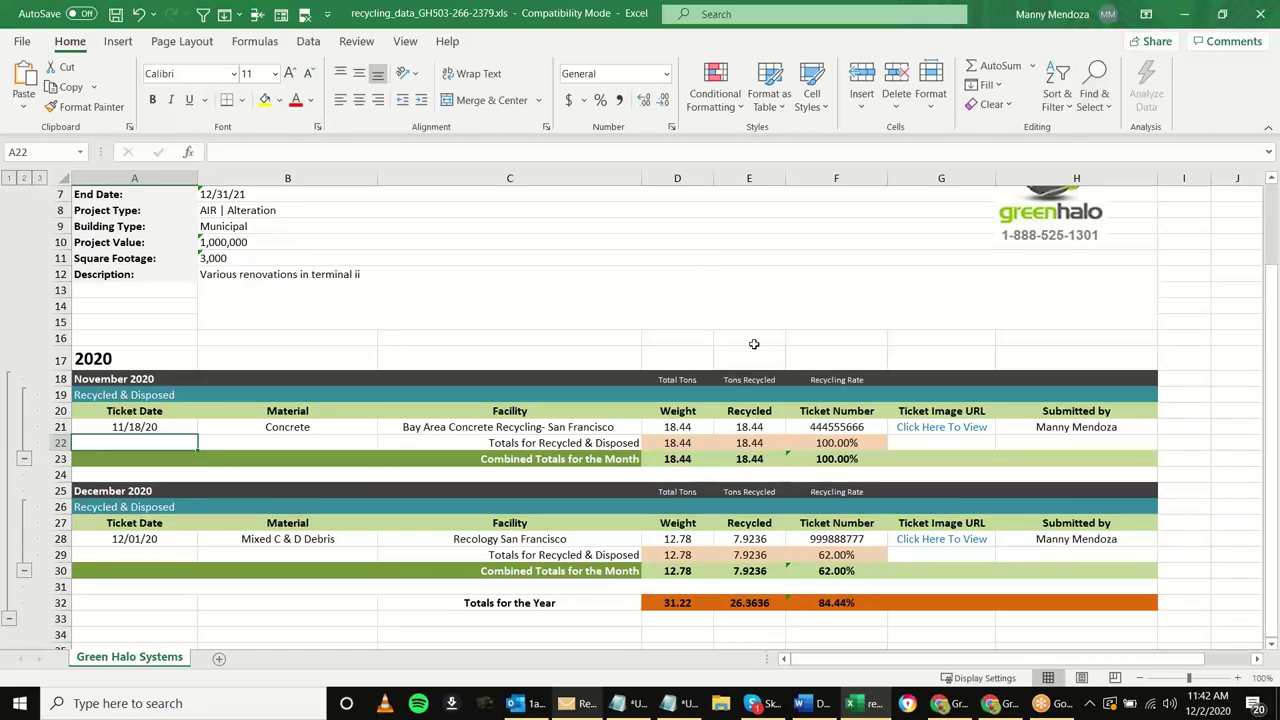
click(1183, 13)
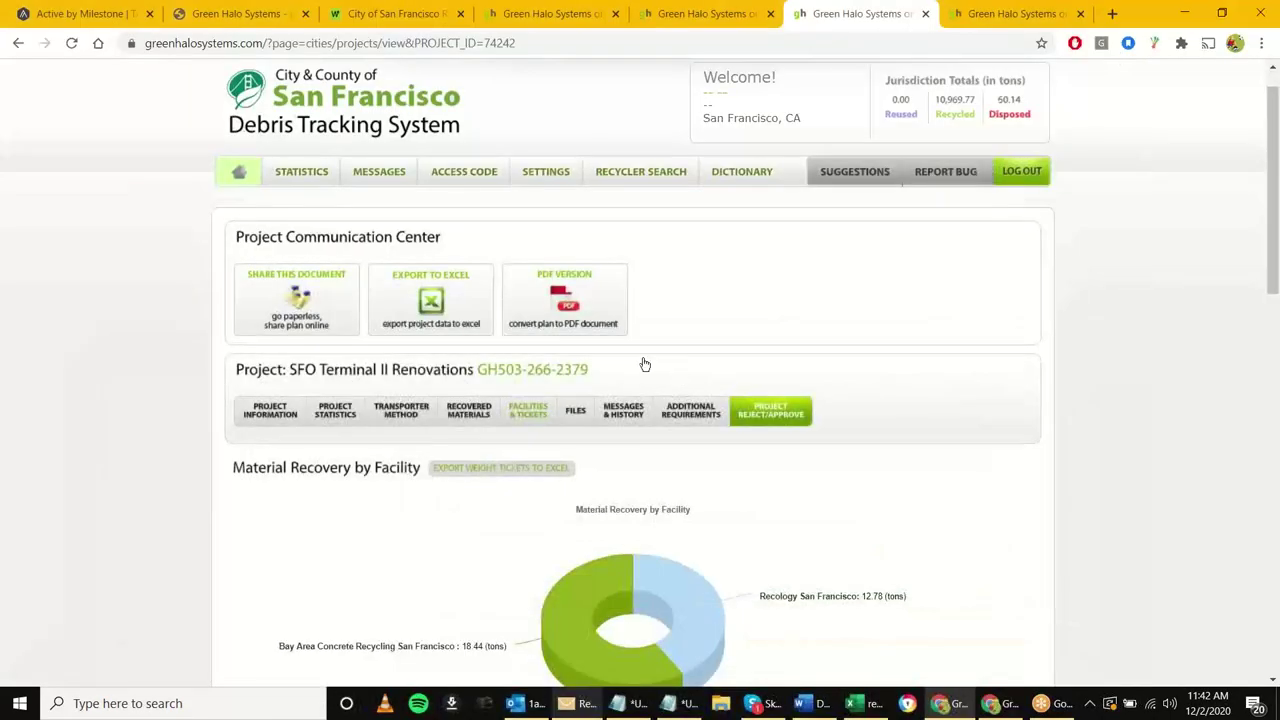
Export the SFO Airtrain Extension project data, keep the download, and open the .xls.
click(985, 16)
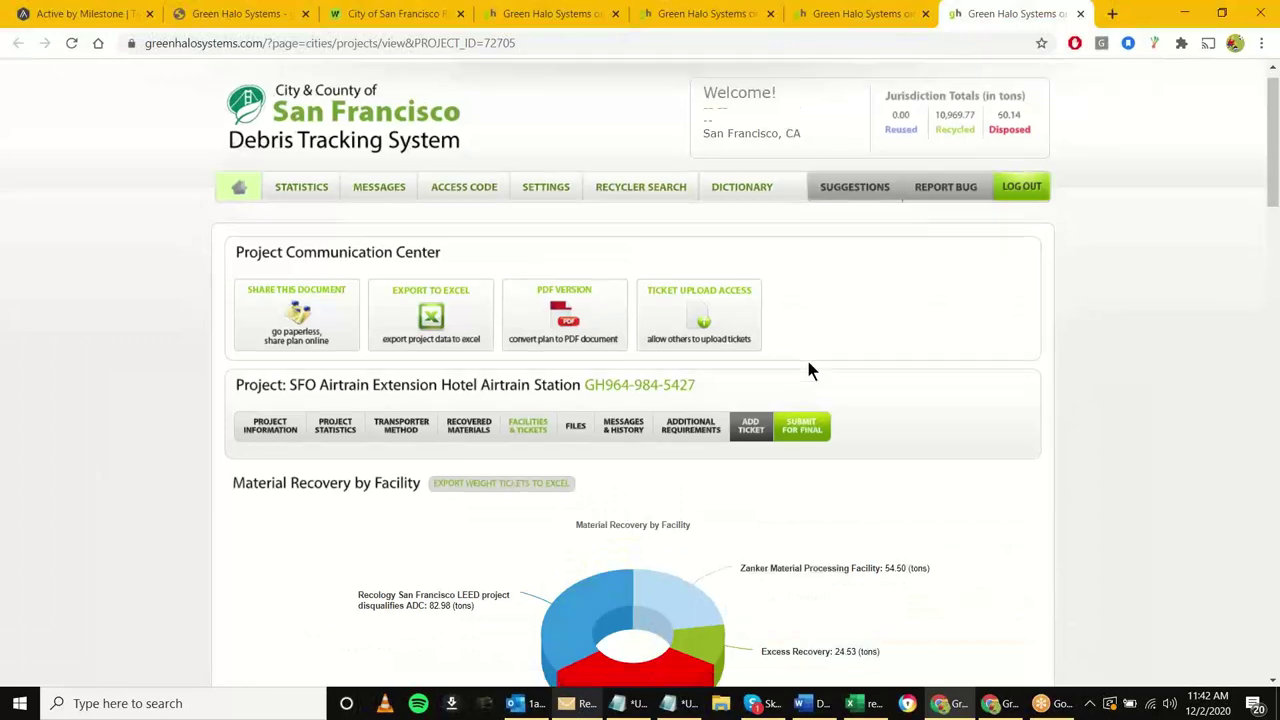
scroll(753, 443, down, 1)
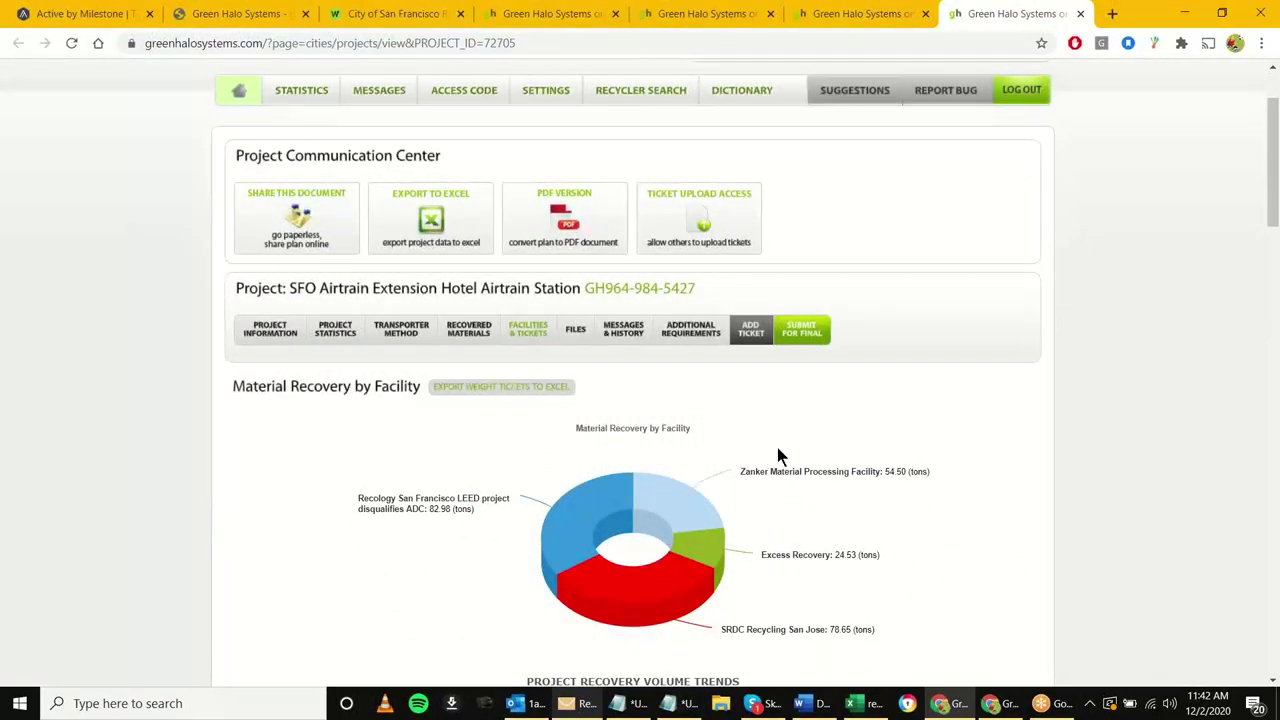
click(424, 215)
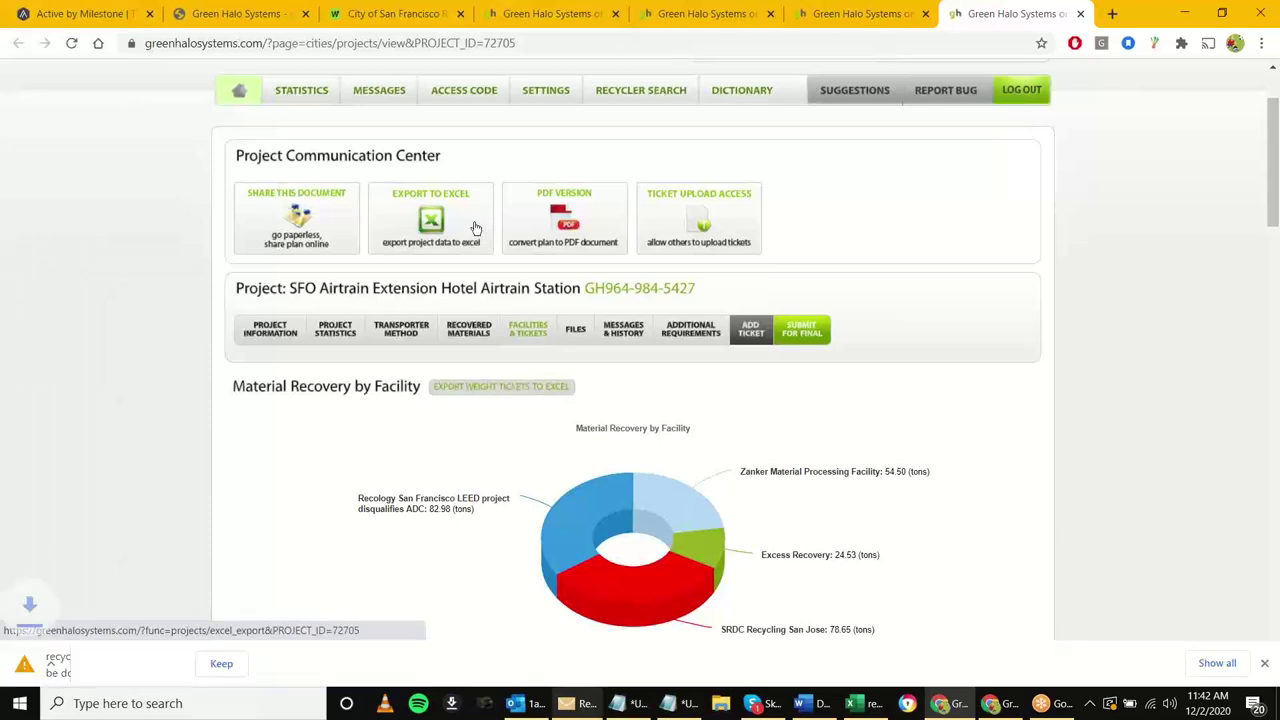
click(221, 663)
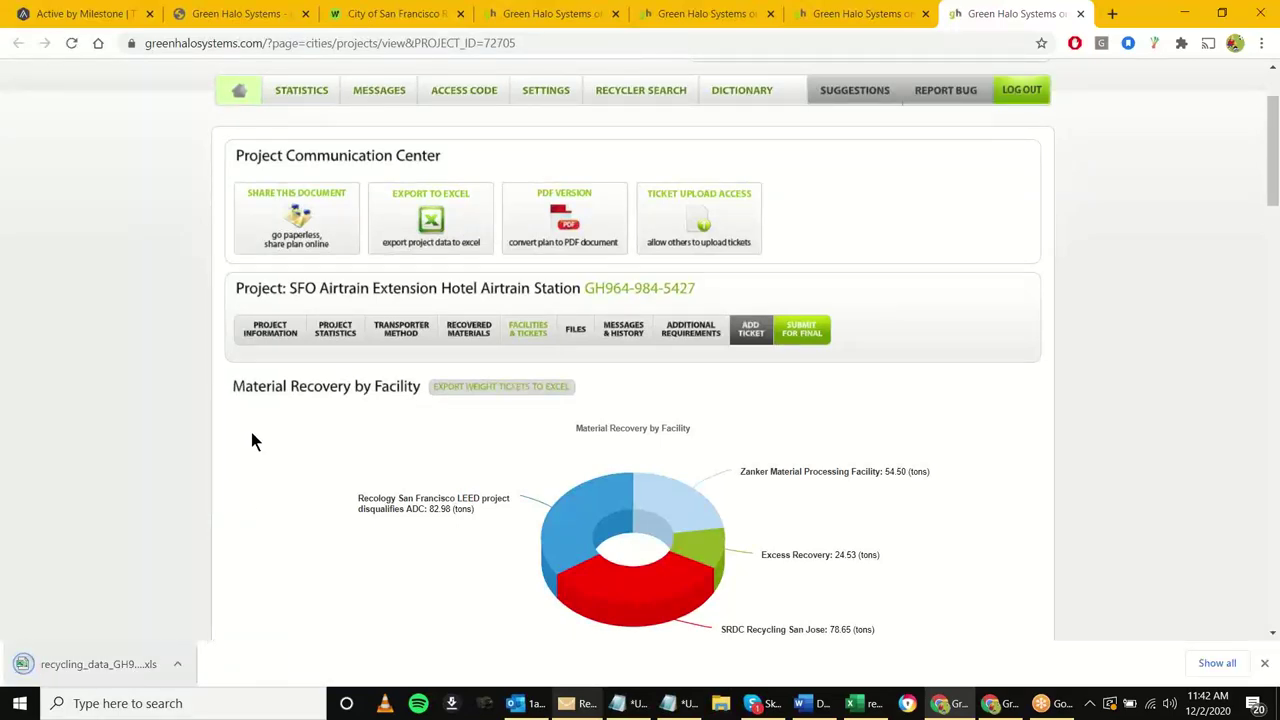
click(259, 336)
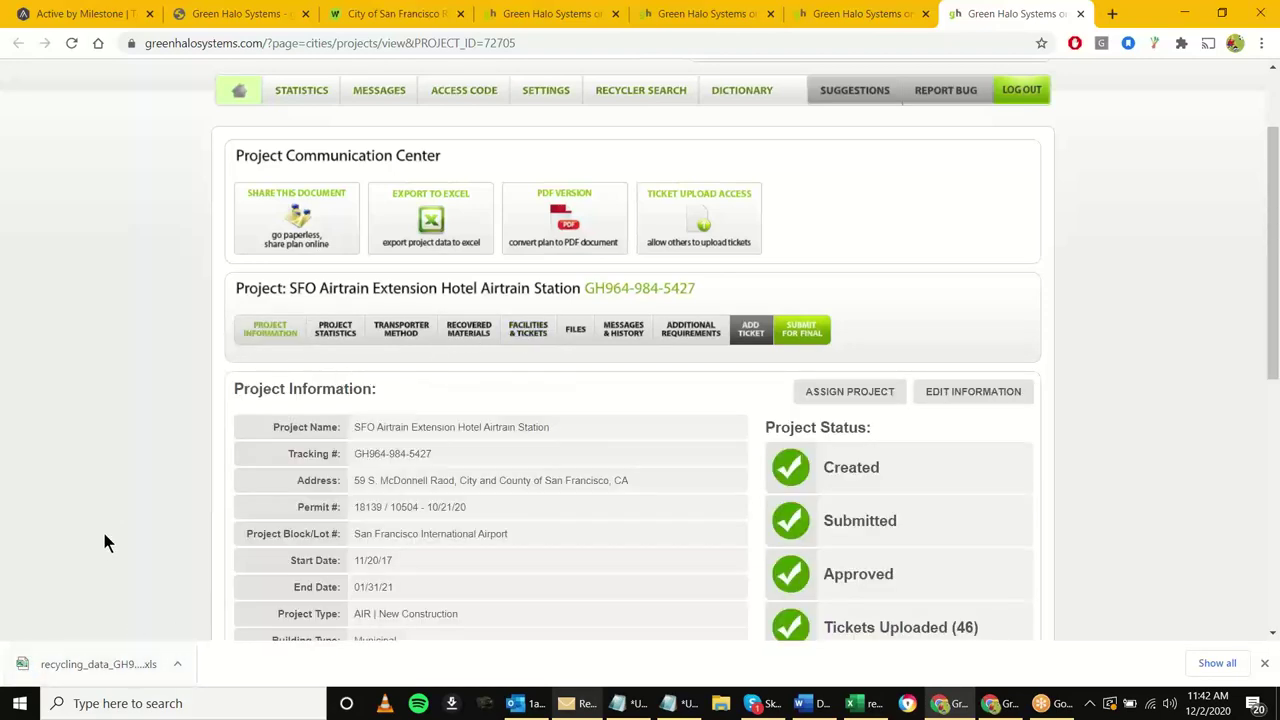
click(134, 671)
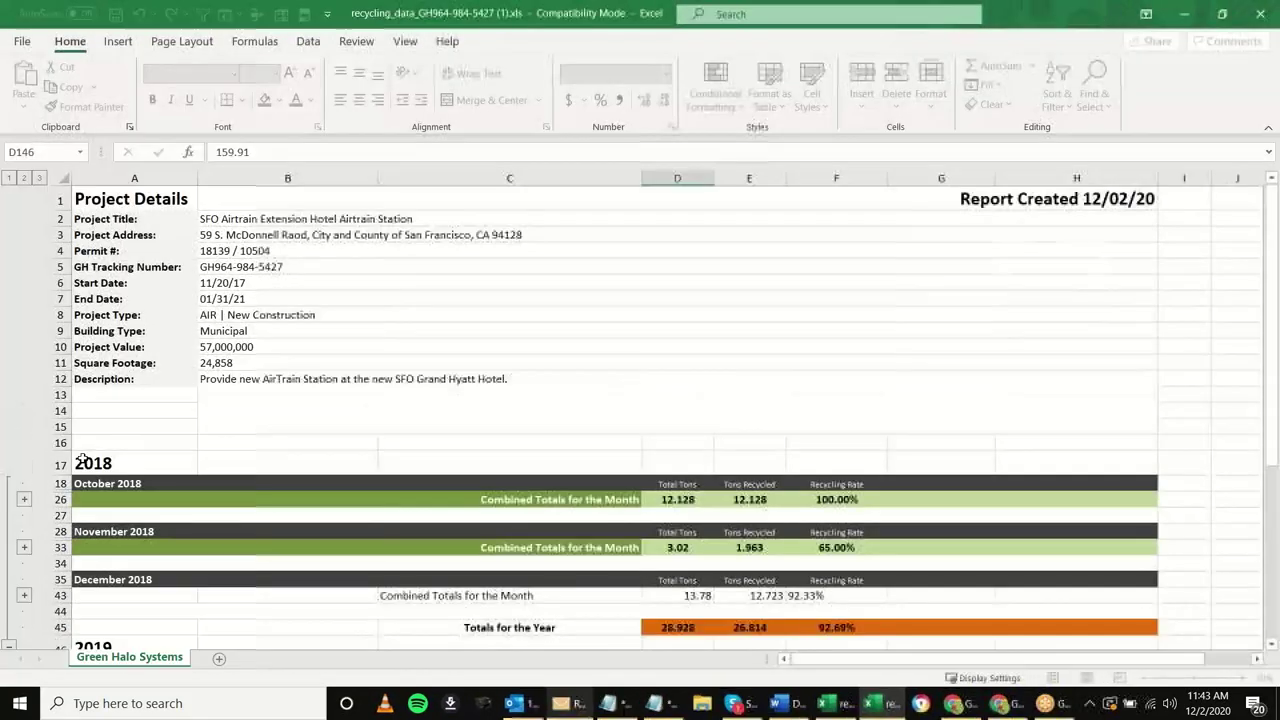
Expand the October 2018 tickets, check their dates, and autofit the Facility column.
click(24, 499)
scroll(171, 481, down, 1)
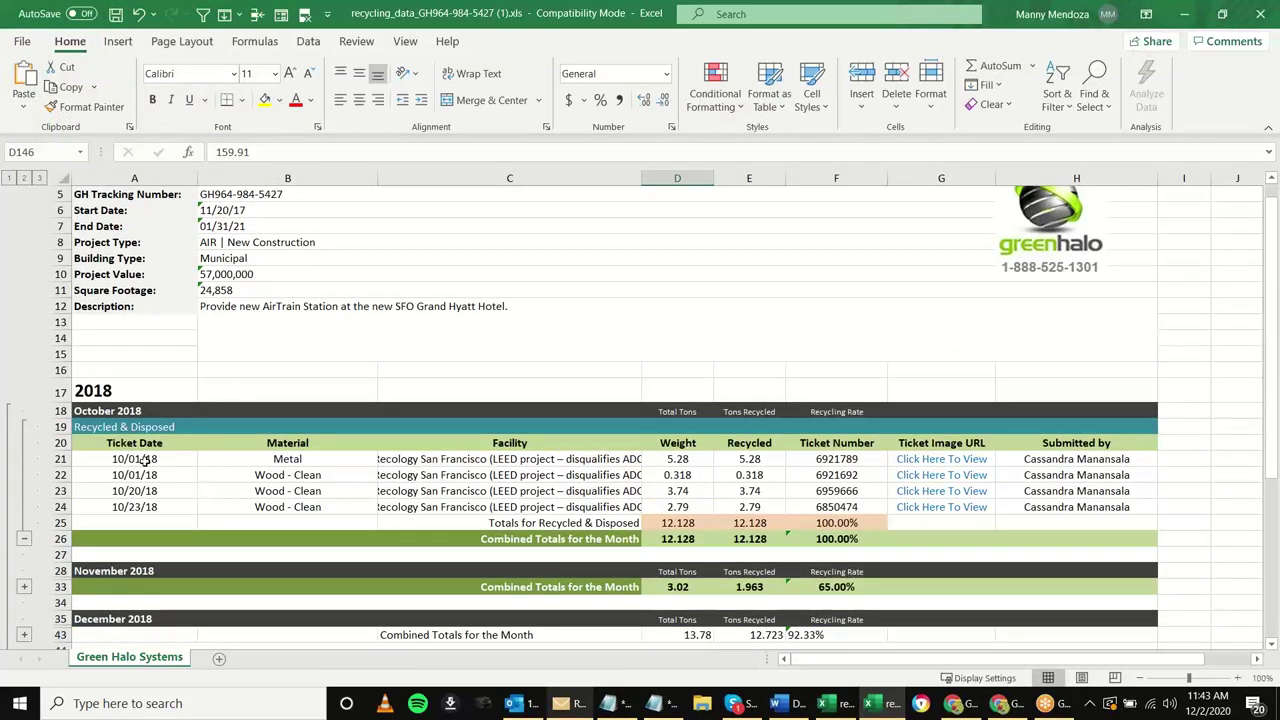
click(146, 460)
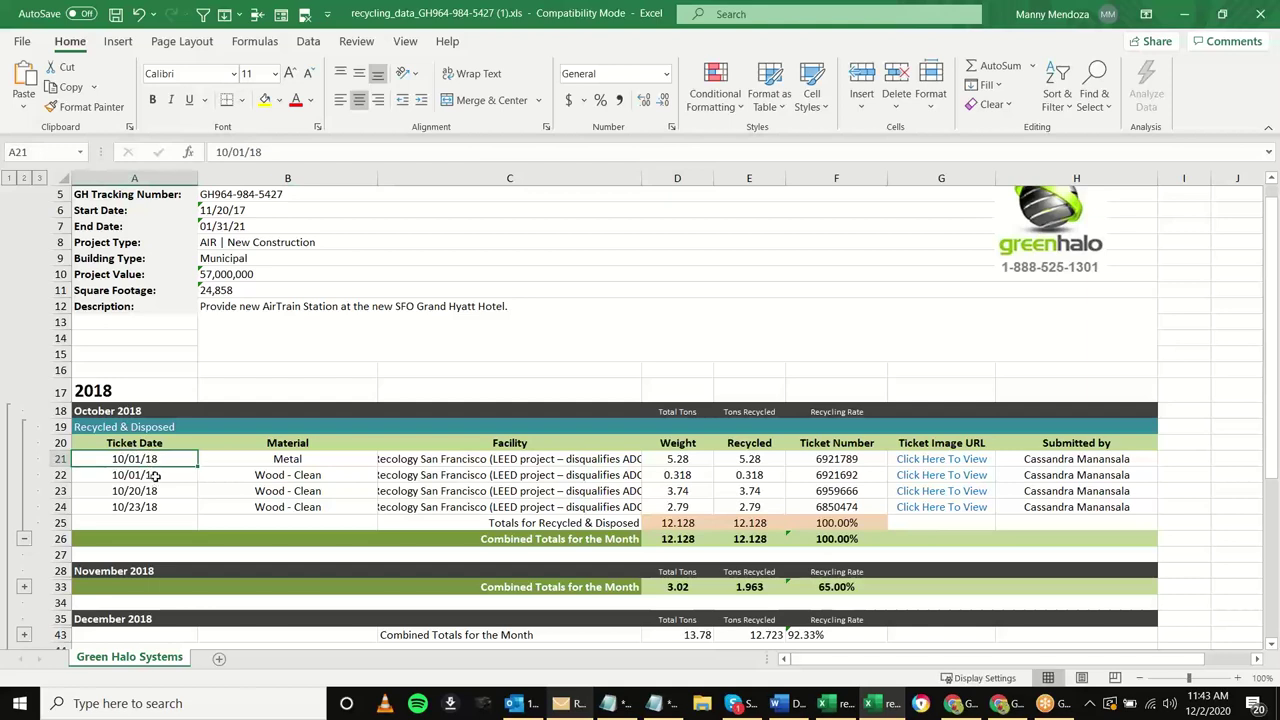
click(155, 479)
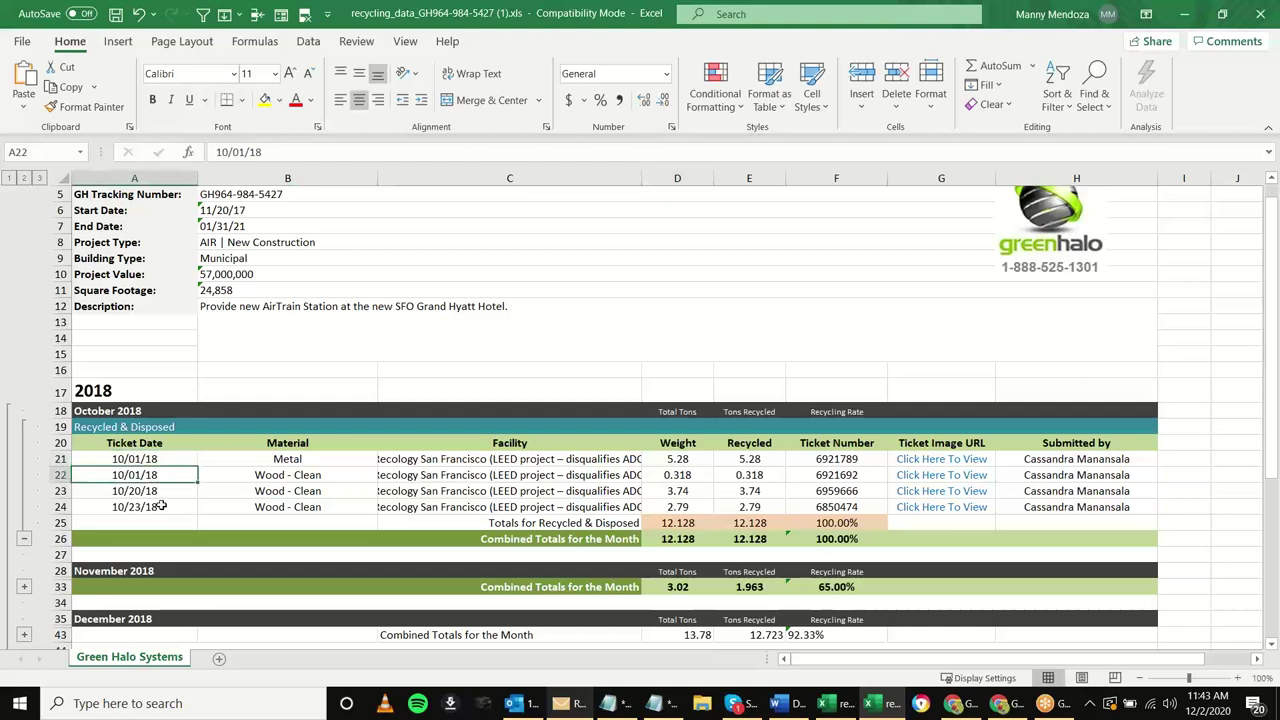
click(154, 490)
click(153, 506)
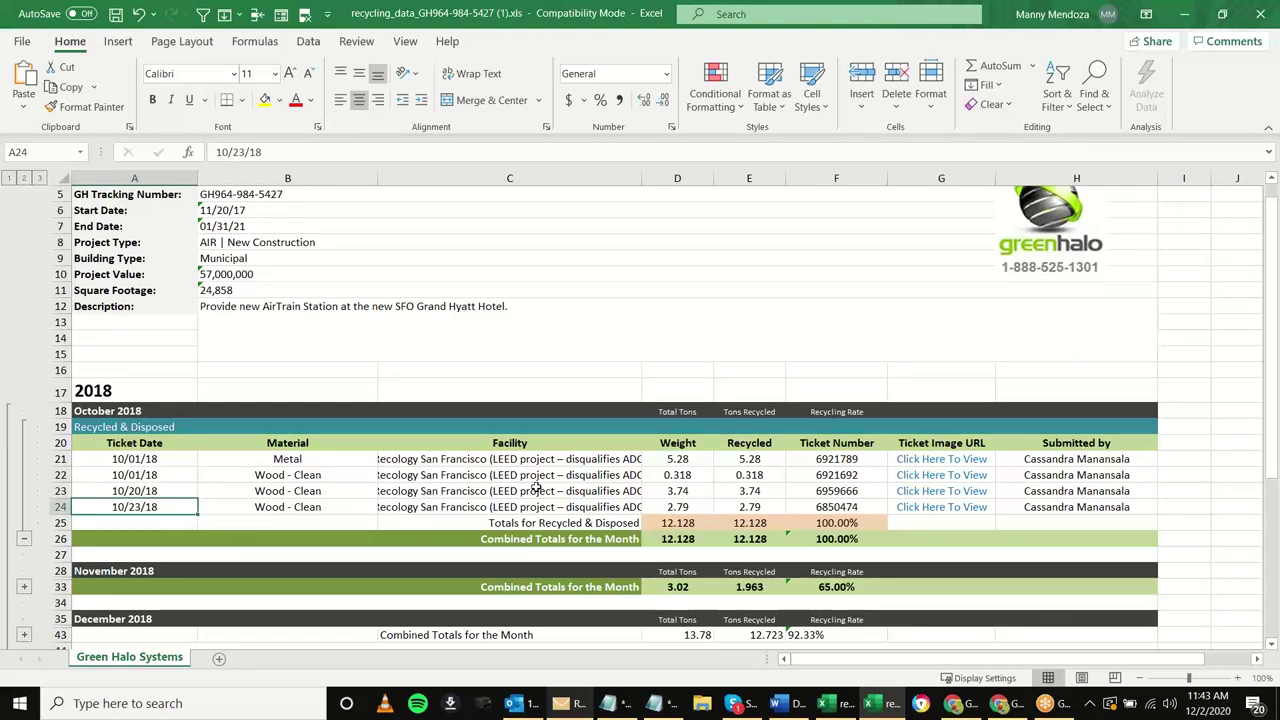
double_click(642, 178)
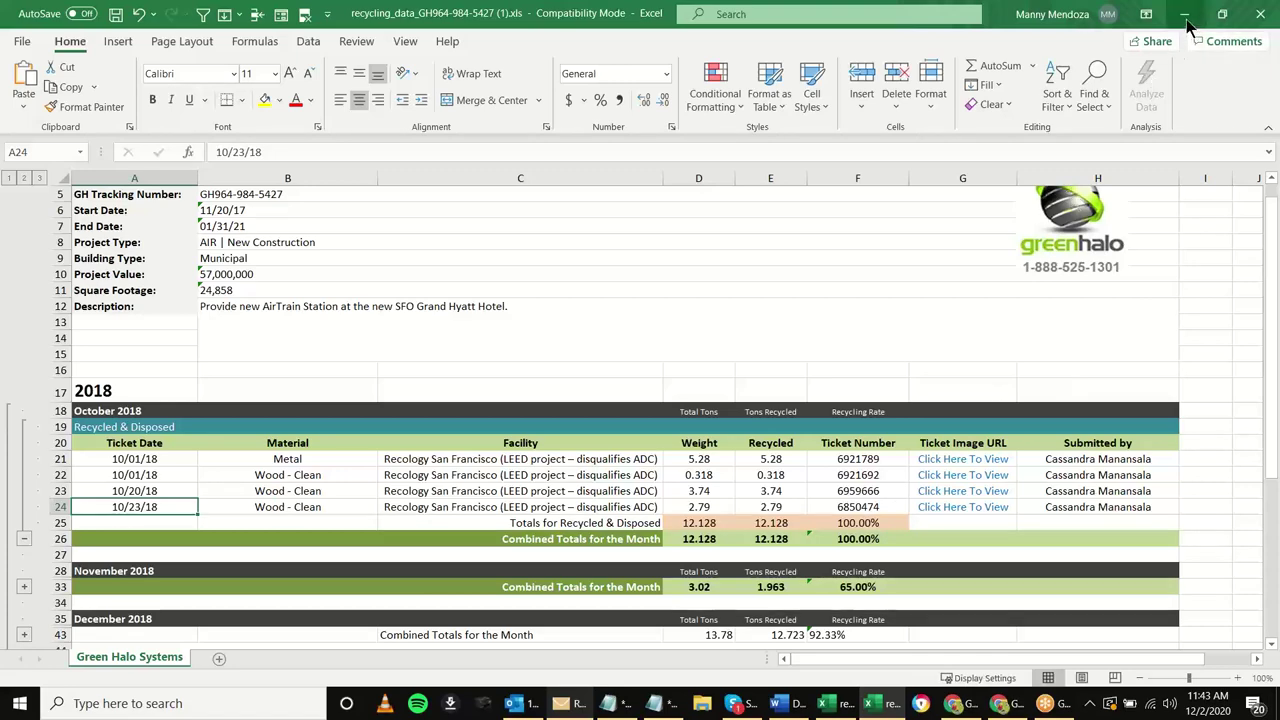
Scroll back to the top and minimize both Excel workbooks.
scroll(1090, 280, up, 2)
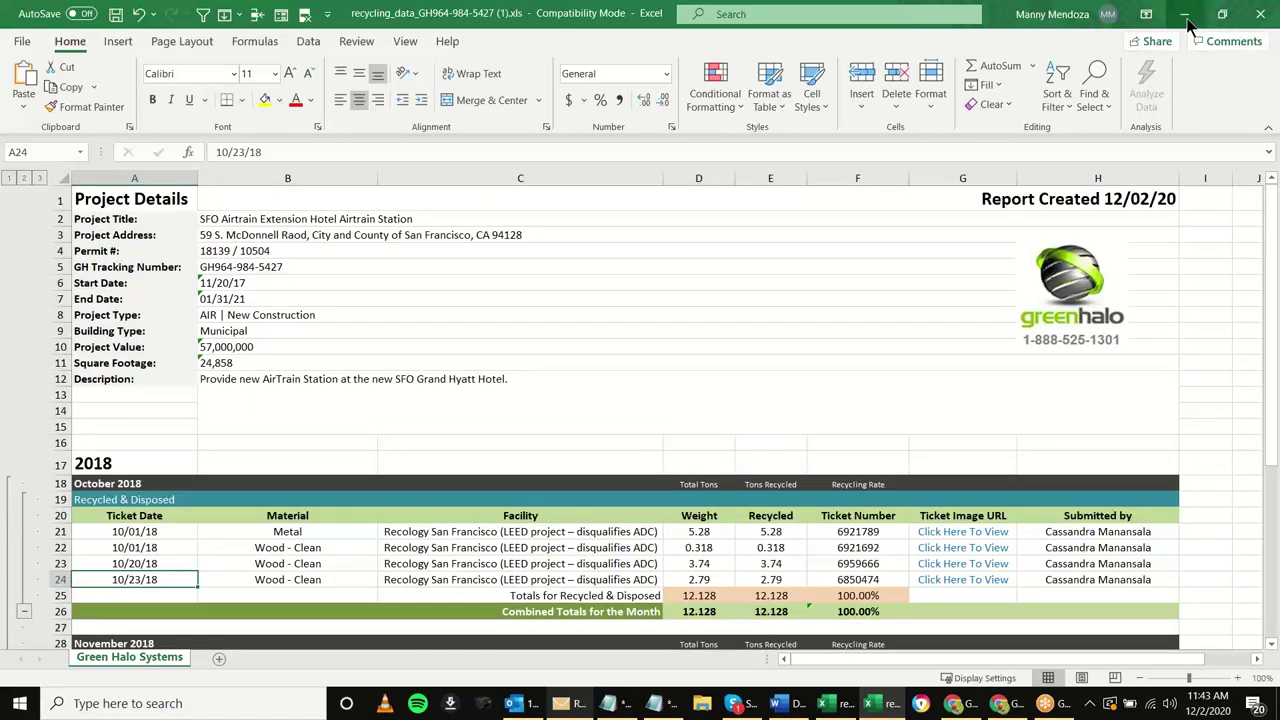
click(1185, 22)
click(1185, 20)
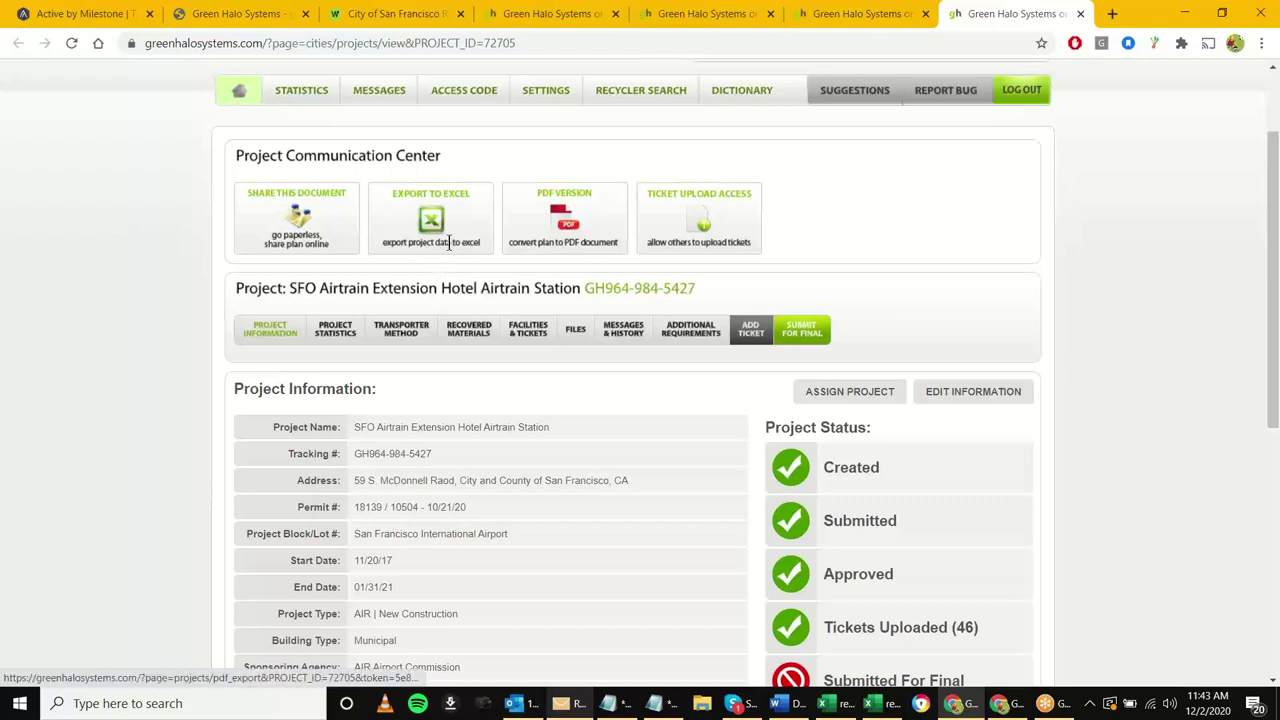
Show the Terminal II project's material recovery by facility breakdown.
click(876, 20)
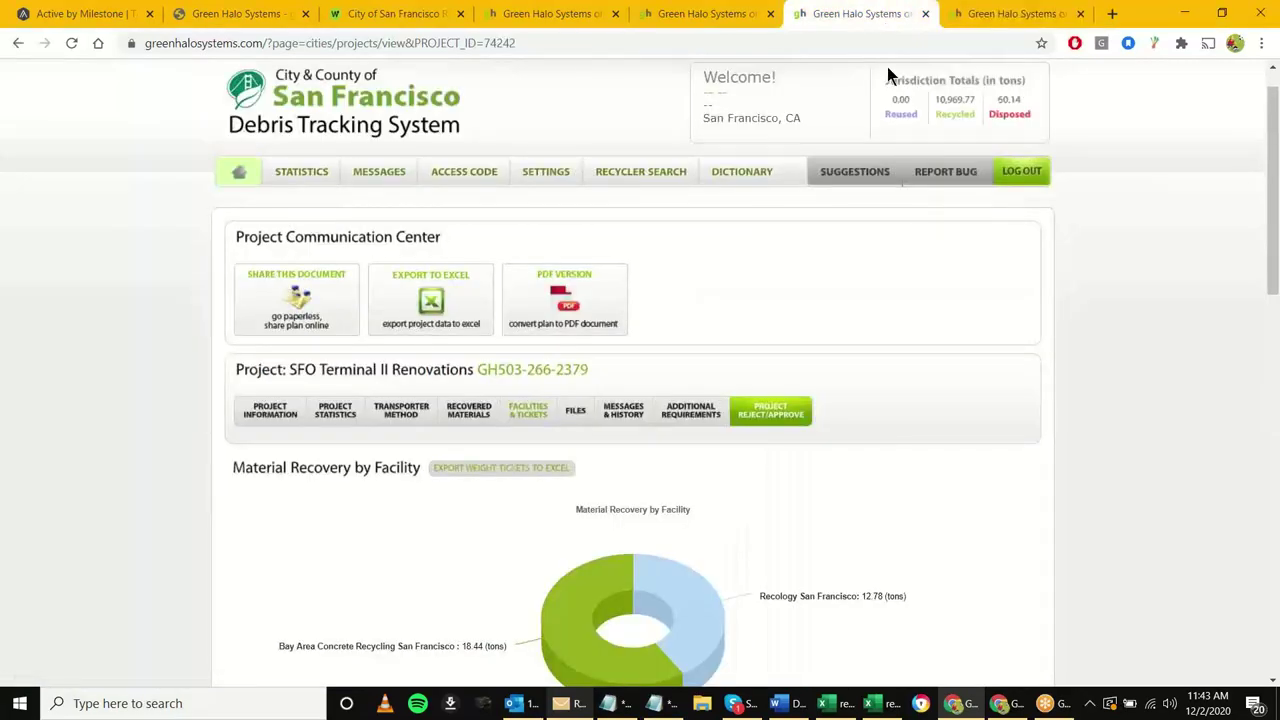
click(1003, 14)
scroll(323, 477, down, 1)
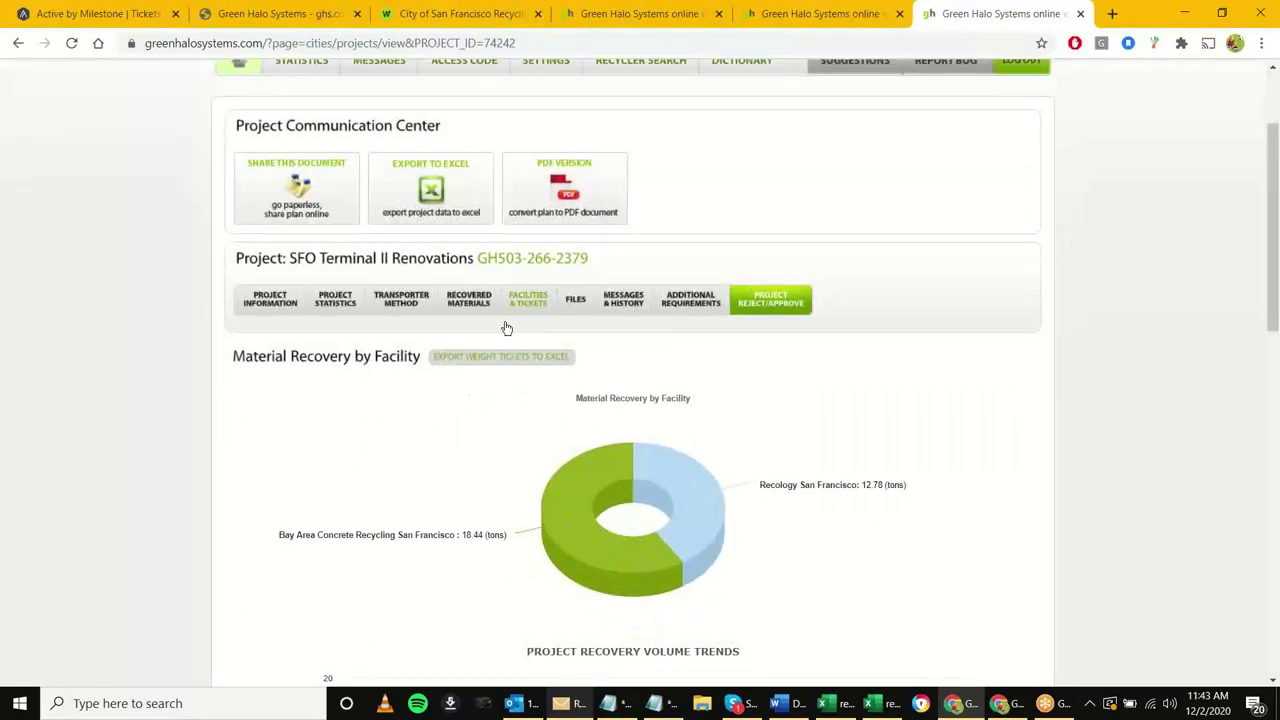
click(519, 305)
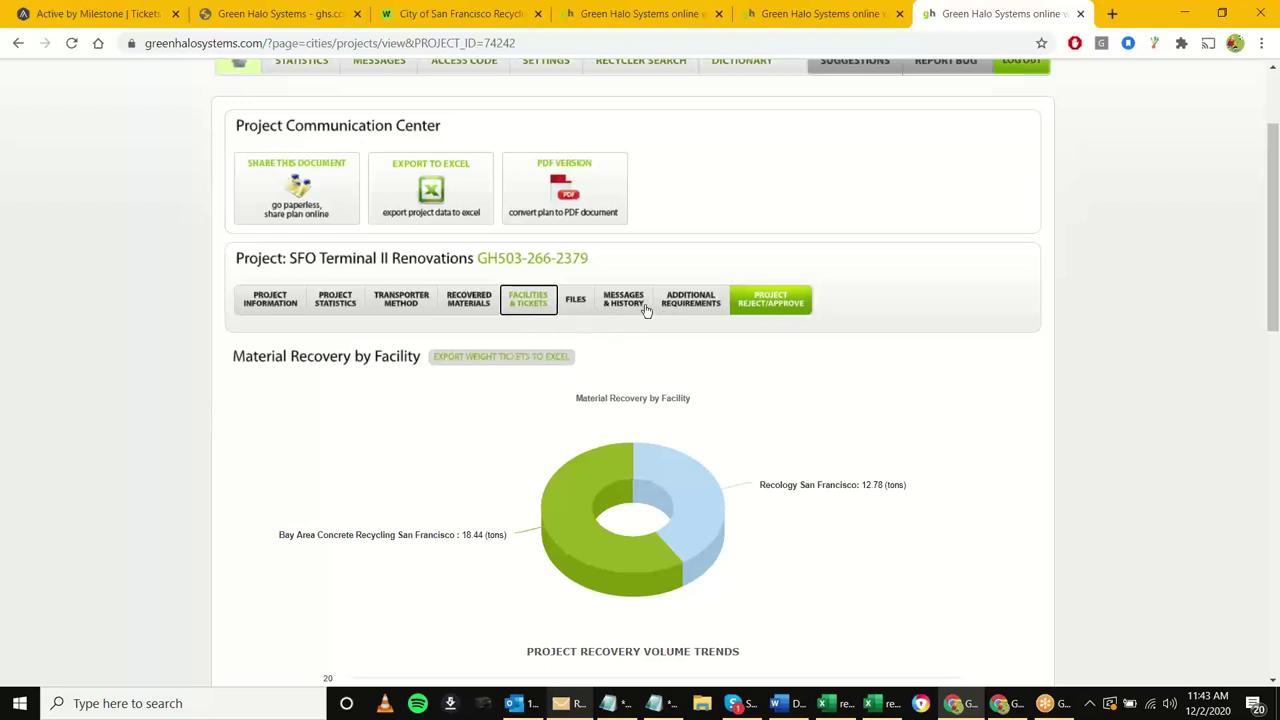
Review Terminal II's close-project panel, then move to the approved projects listing.
click(753, 304)
scroll(726, 314, down, 2)
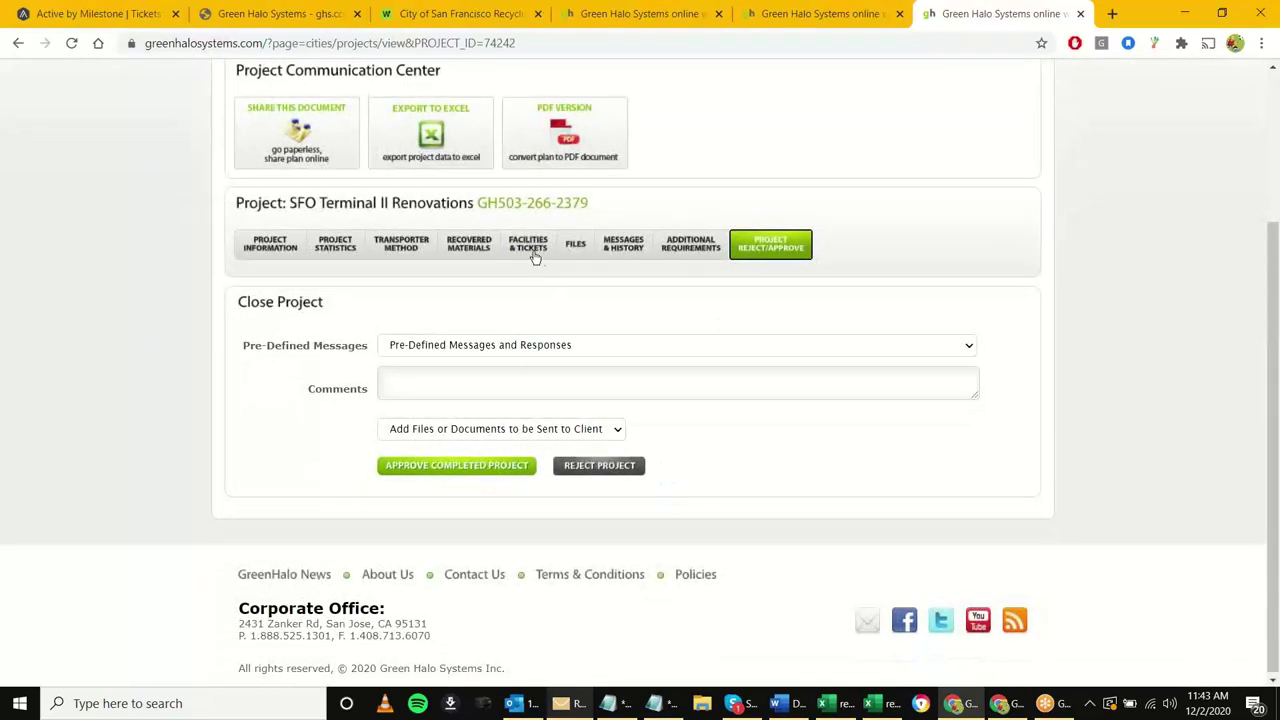
click(531, 252)
scroll(540, 435, down, 1)
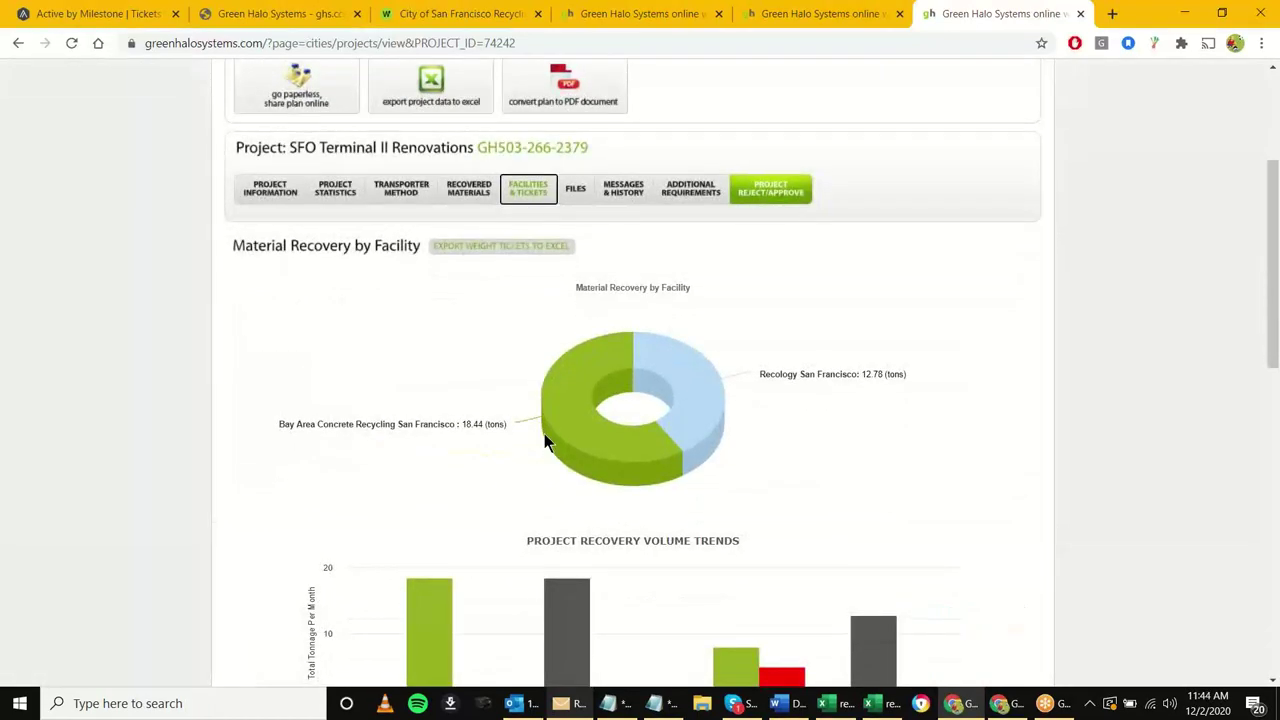
click(771, 192)
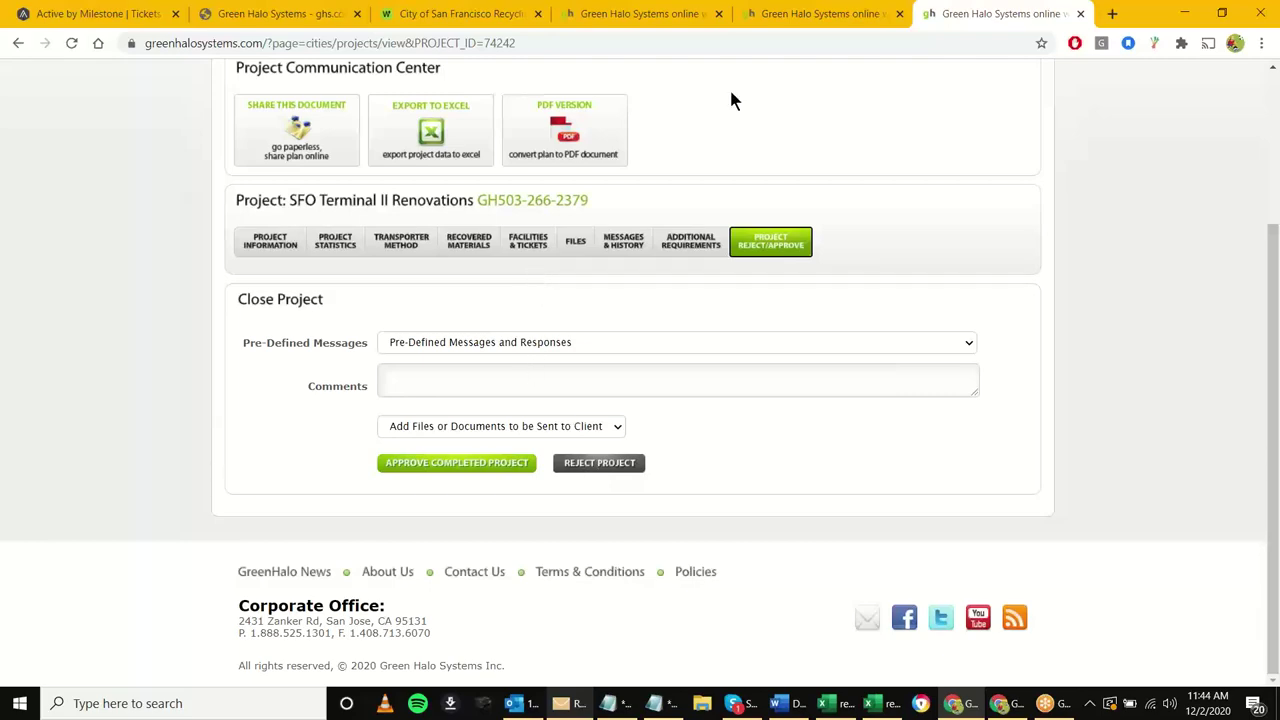
click(820, 14)
scroll(808, 274, up, 3)
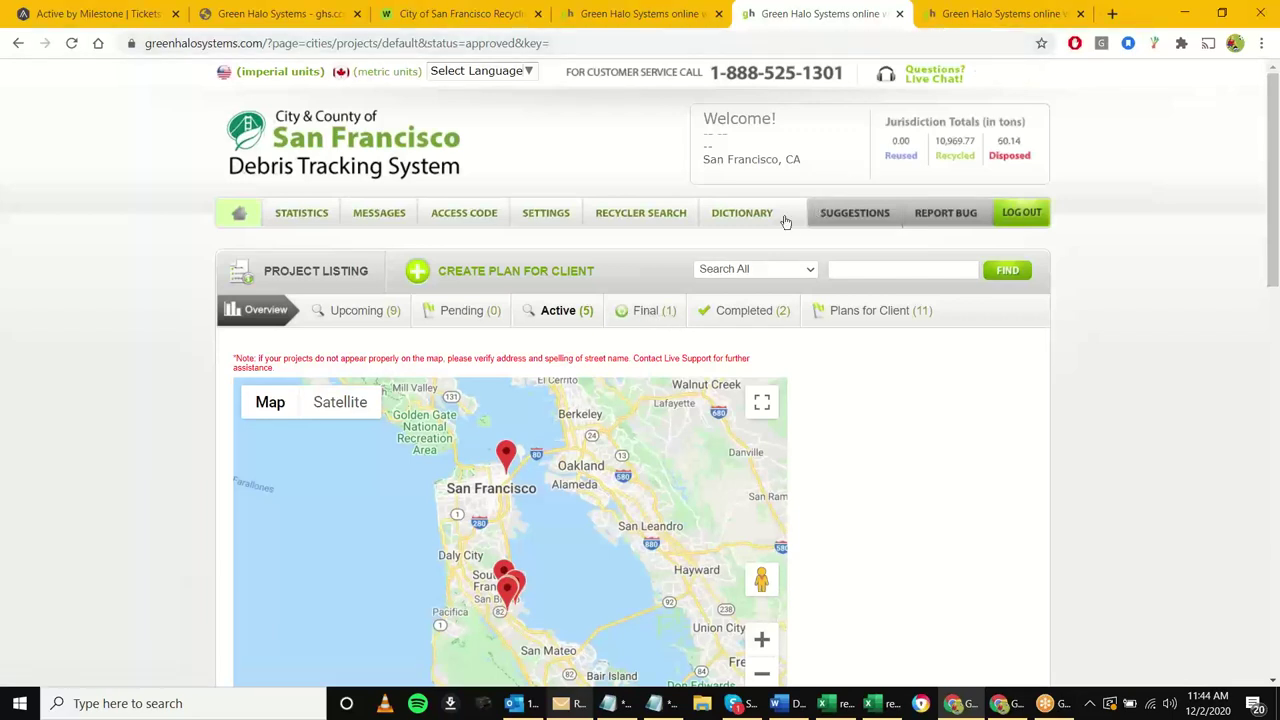
Approve SFO Terminal II Renovations as a completed project and confirm.
click(996, 14)
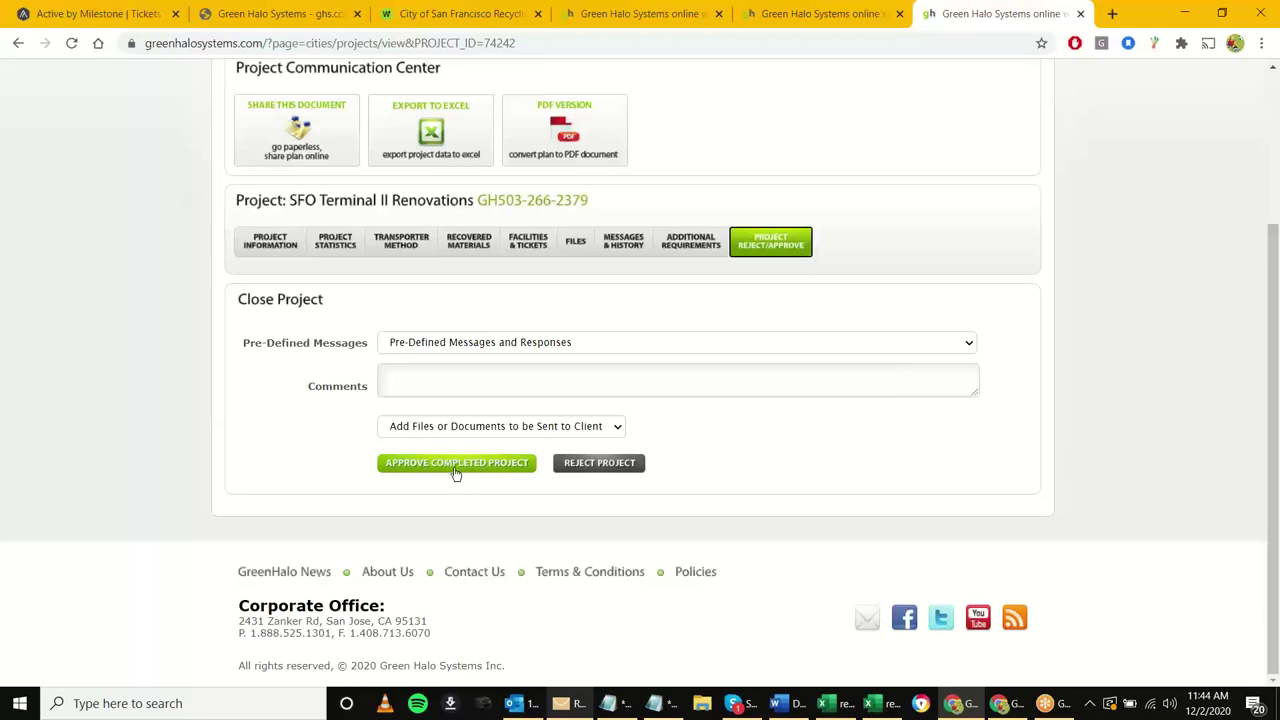
click(455, 463)
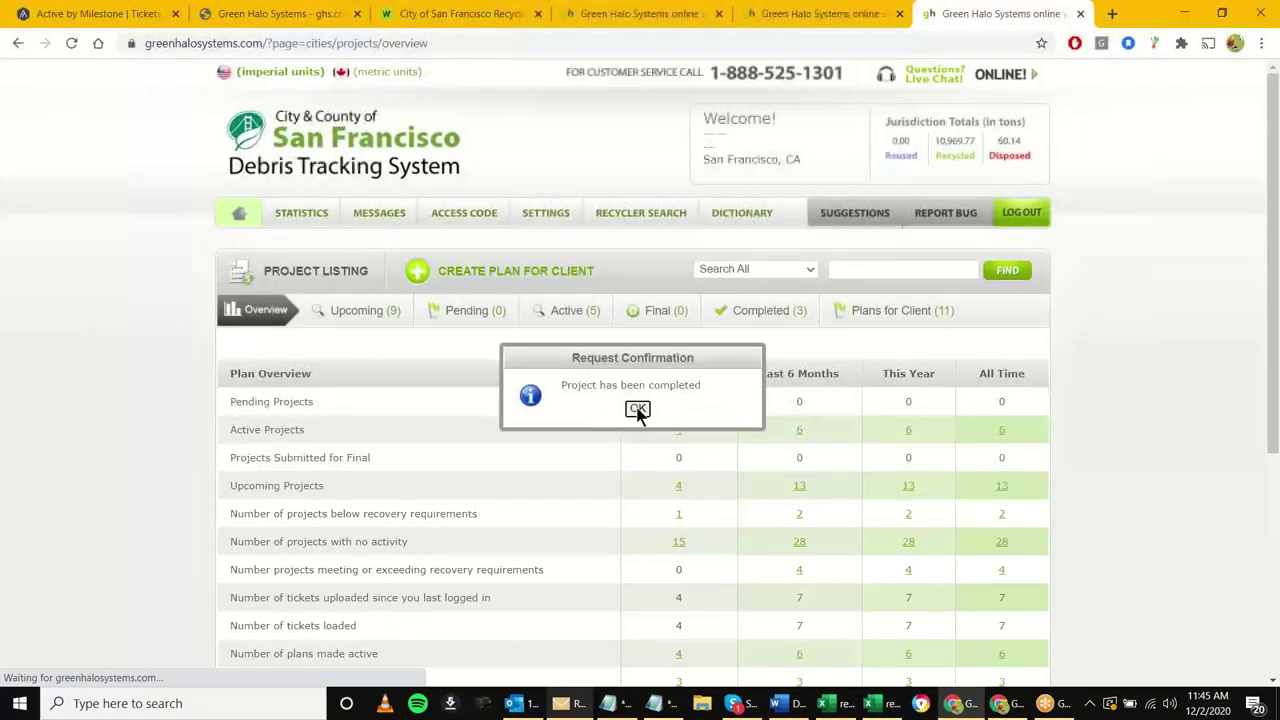
click(637, 407)
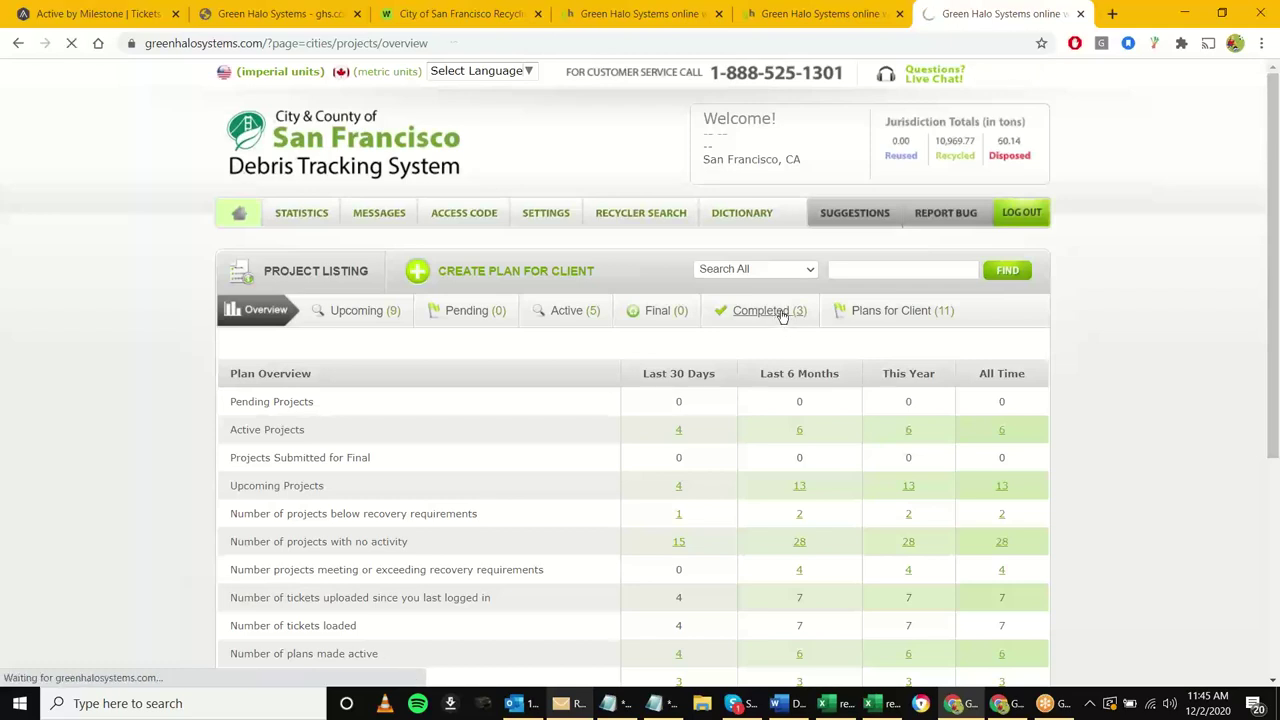
Look over the 3 completed San Francisco projects, then switch to the 5 active projects.
click(780, 317)
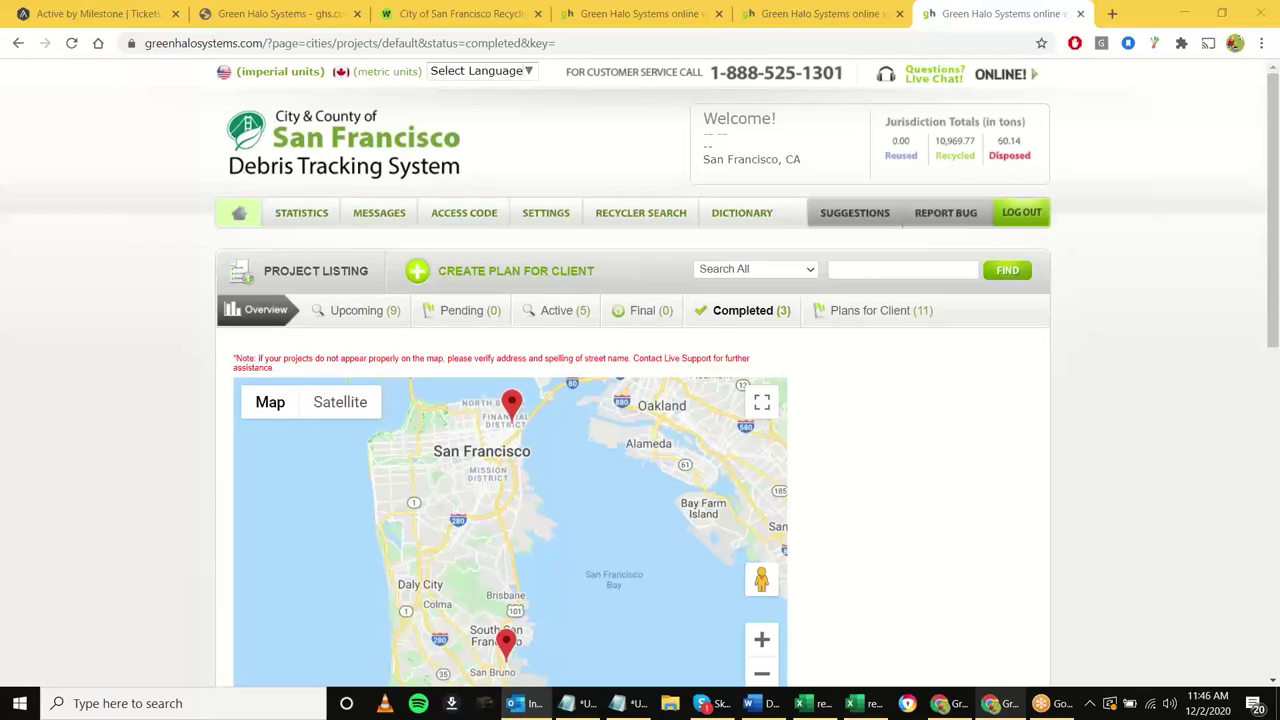
click(138, 334)
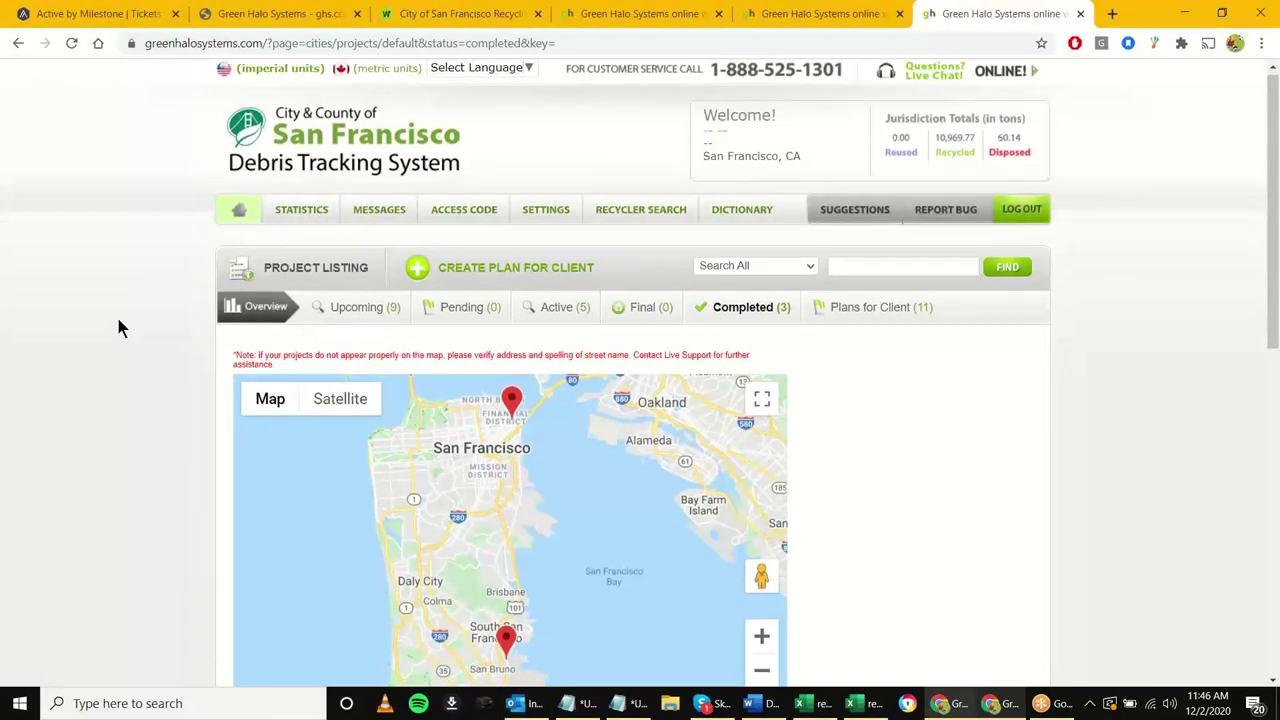
scroll(117, 322, down, 1)
scroll(117, 322, up, 1)
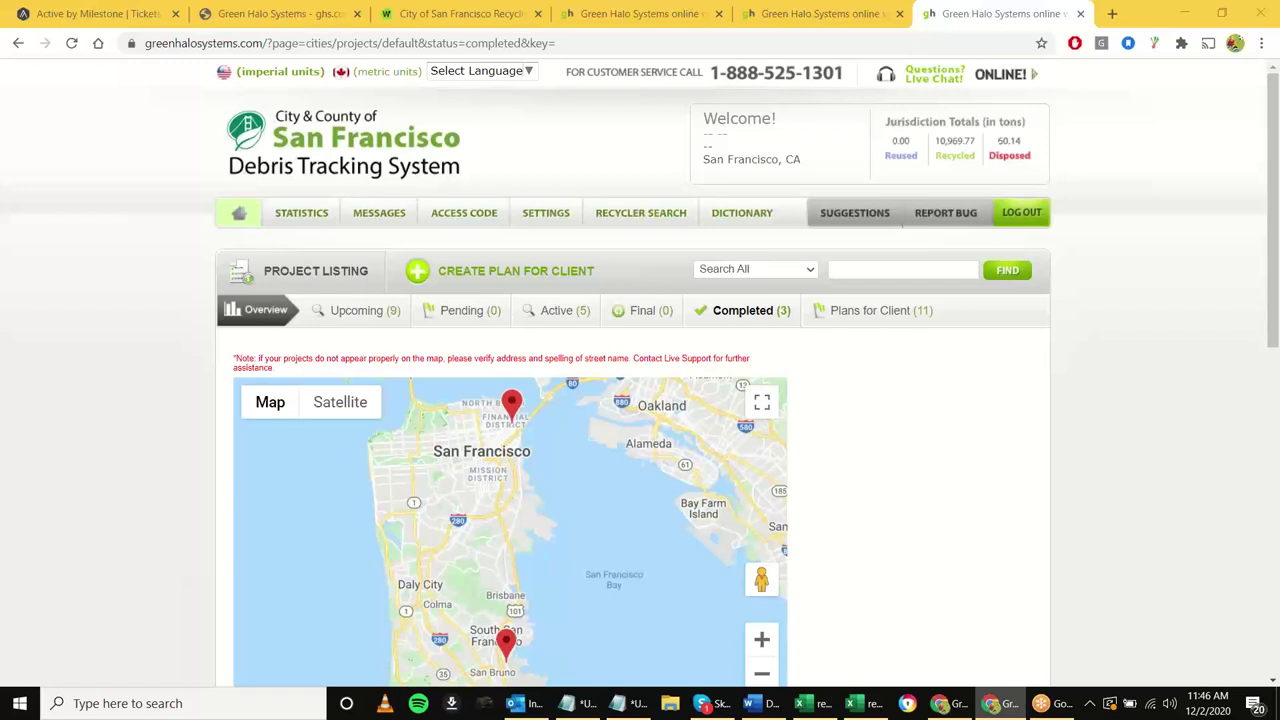
click(118, 360)
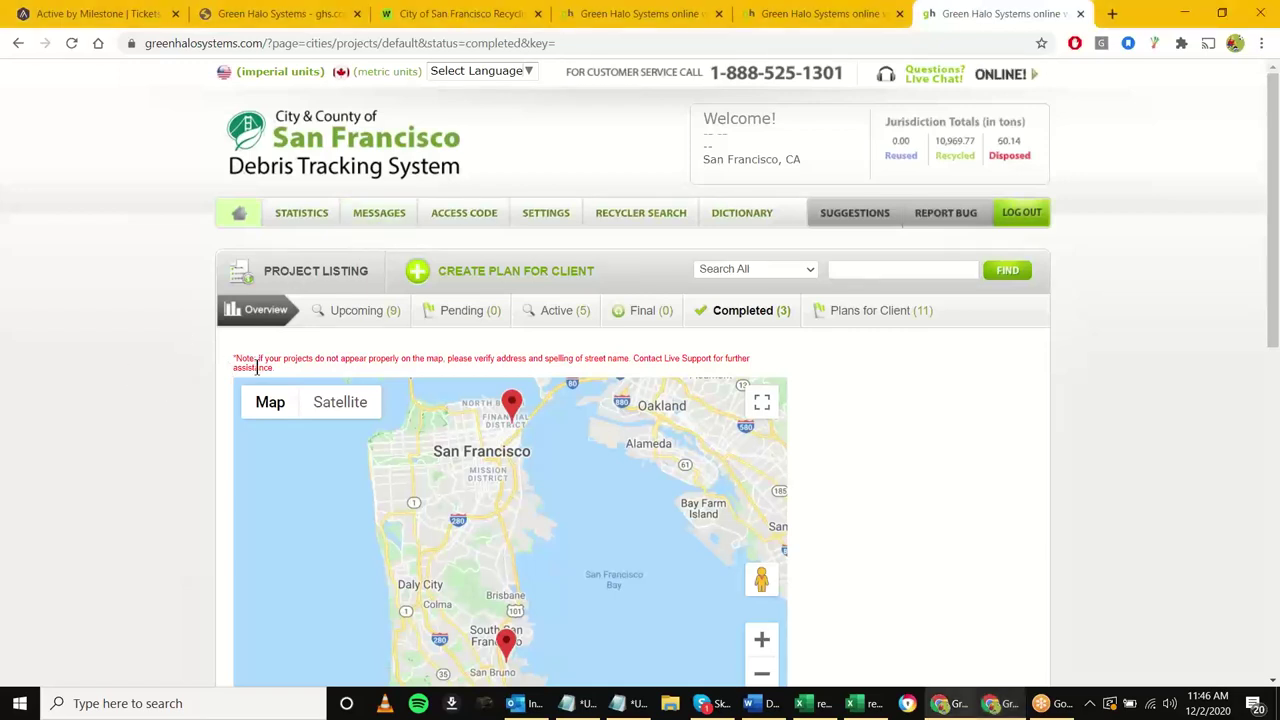
click(564, 318)
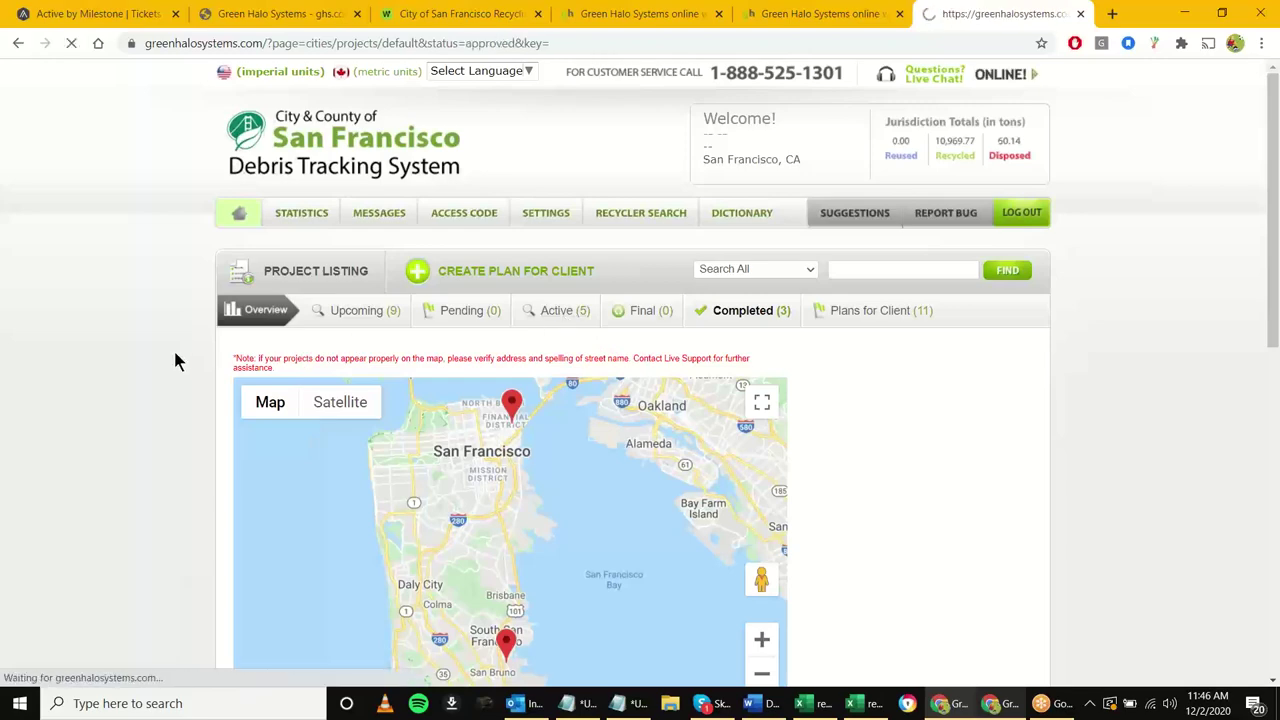
Open the SFO Airtrain Extension Hotel Airtrain Station project from its GH Tracking # link.
scroll(171, 350, down, 3)
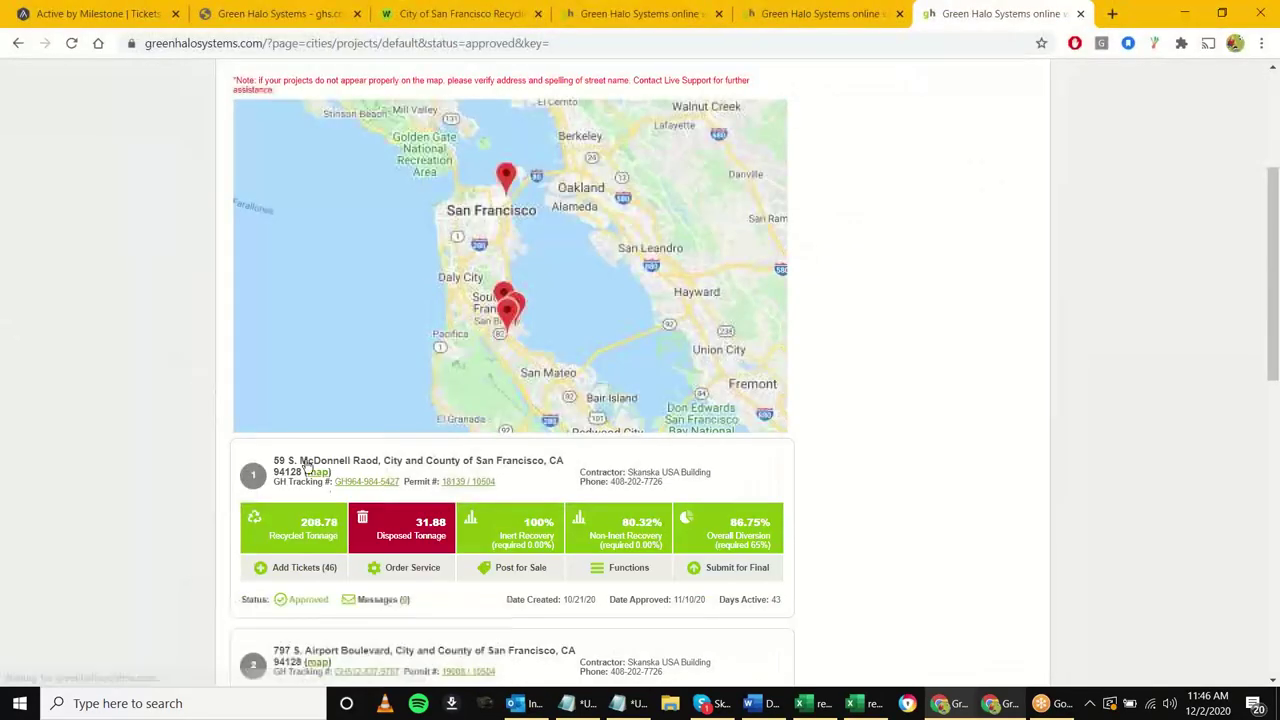
scroll(336, 480, down, 1)
click(352, 432)
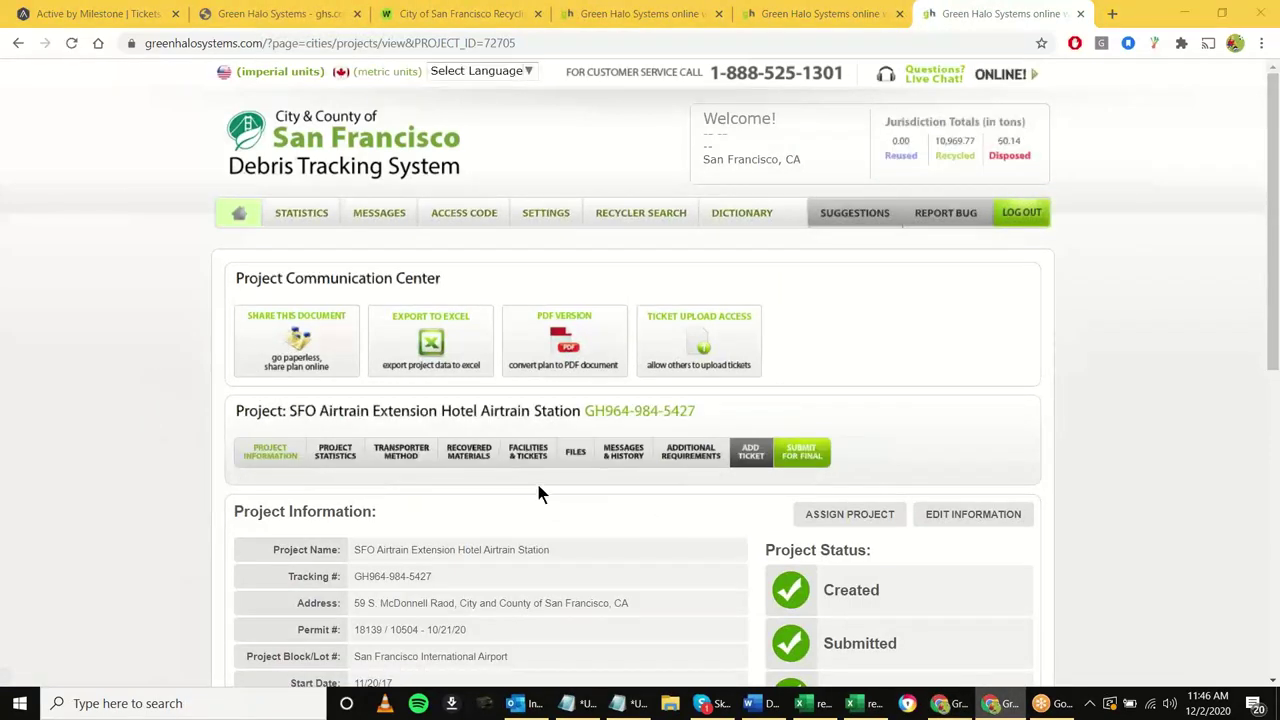
Review the Airtrain project's Messages & History, including Project History and Actions.
click(616, 455)
scroll(158, 413, down, 7)
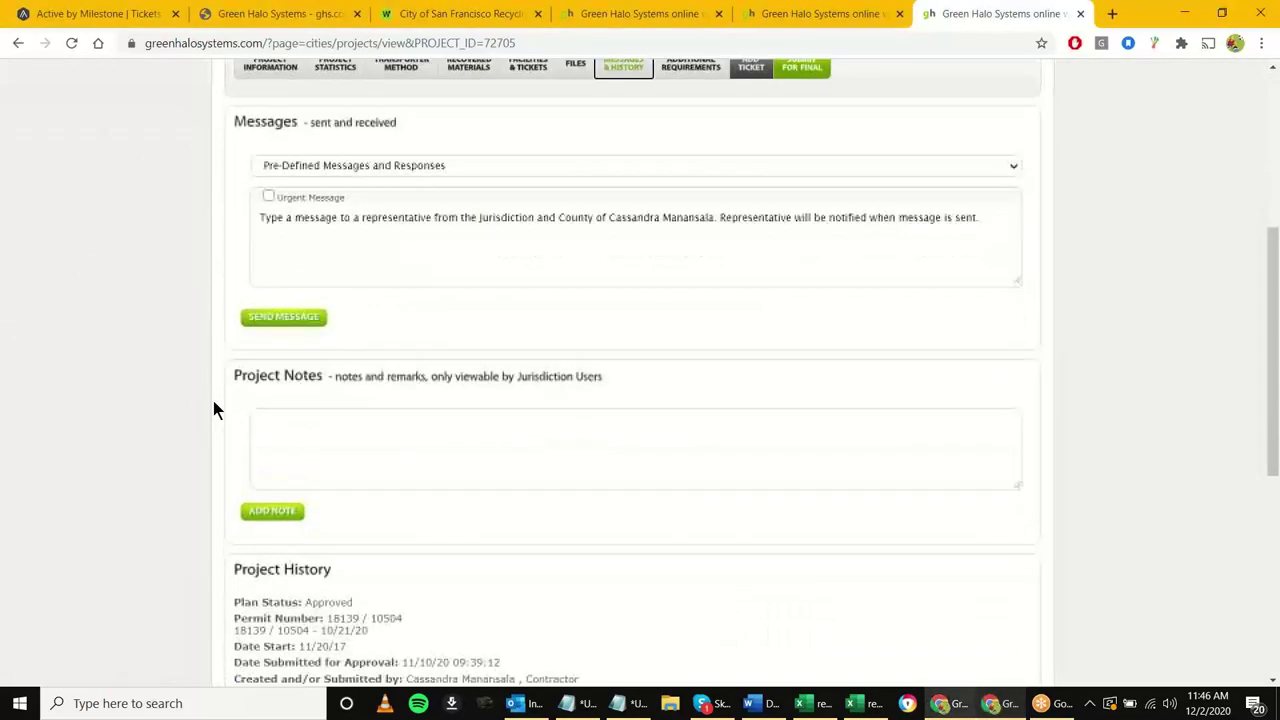
scroll(252, 394, down, 2)
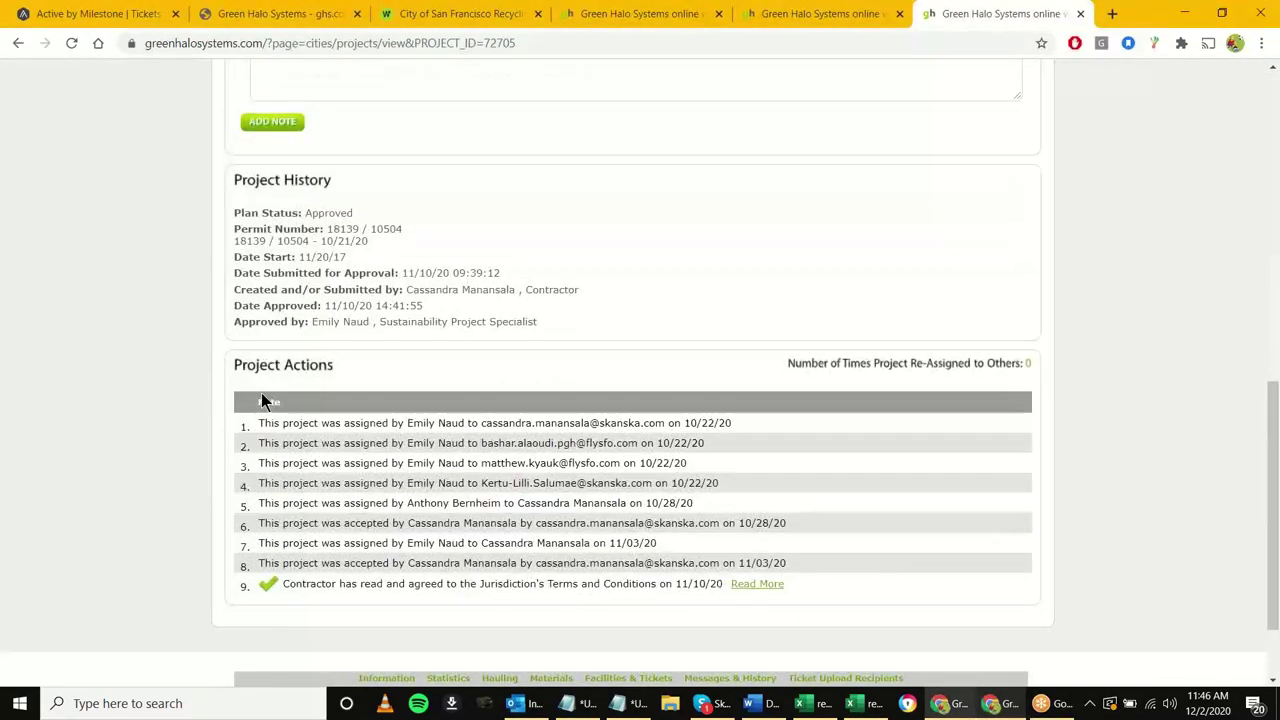
scroll(365, 428, up, 1)
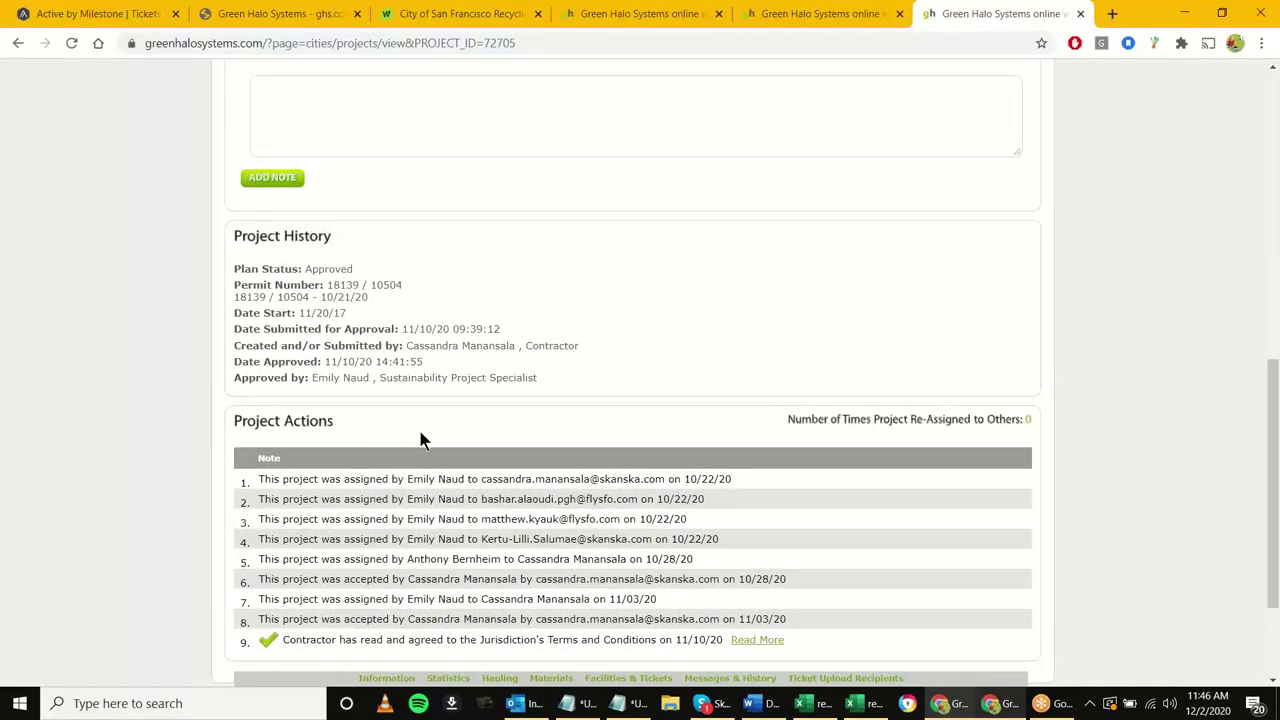
scroll(420, 440, up, 5)
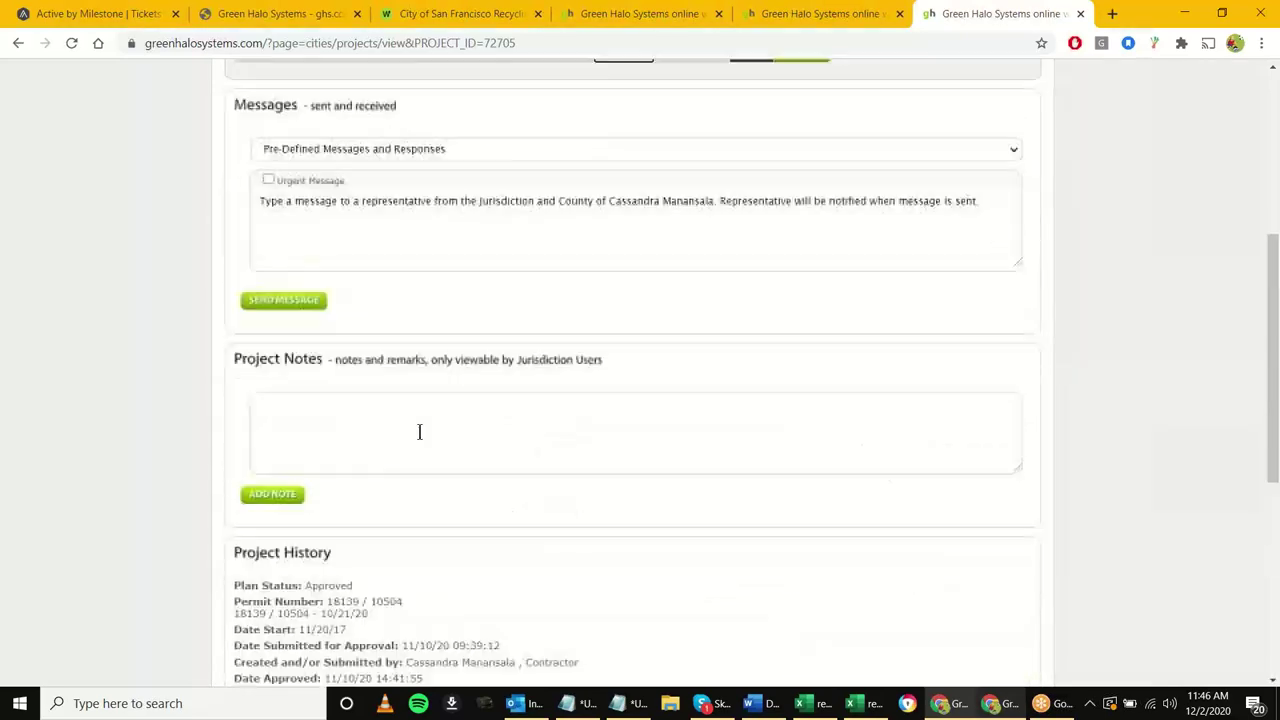
scroll(420, 435, up, 3)
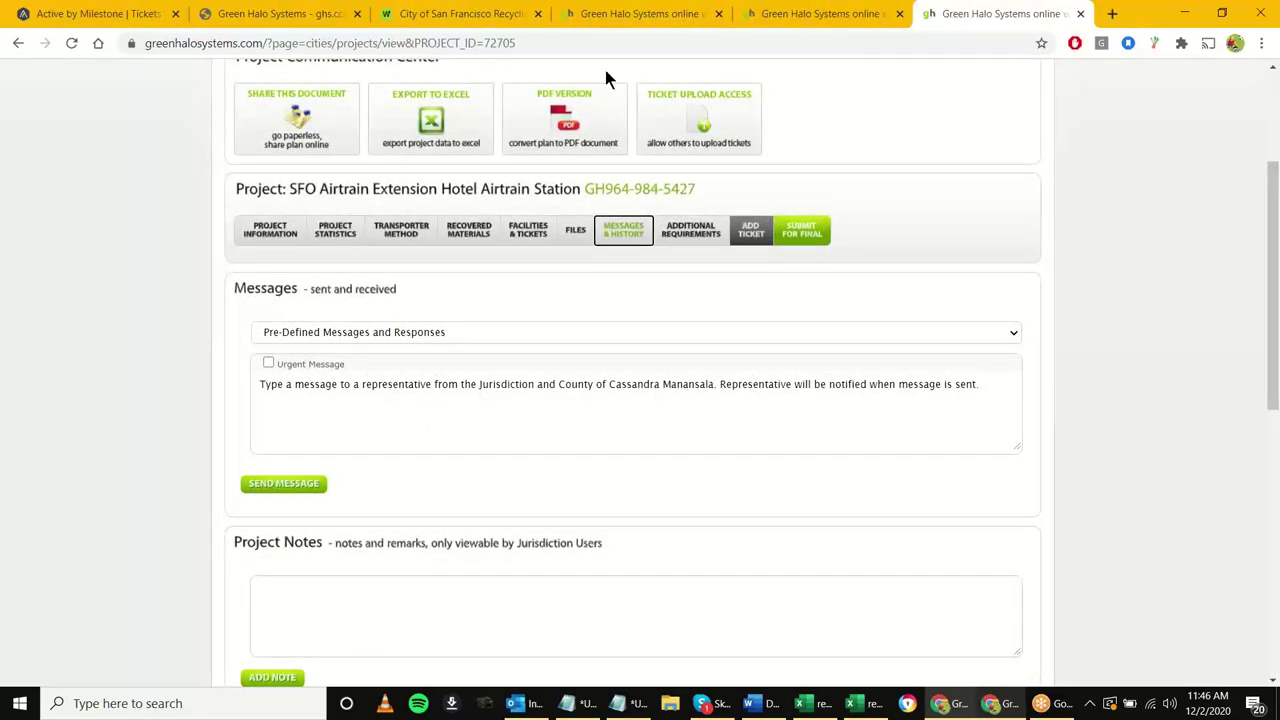
click(192, 292)
click(533, 705)
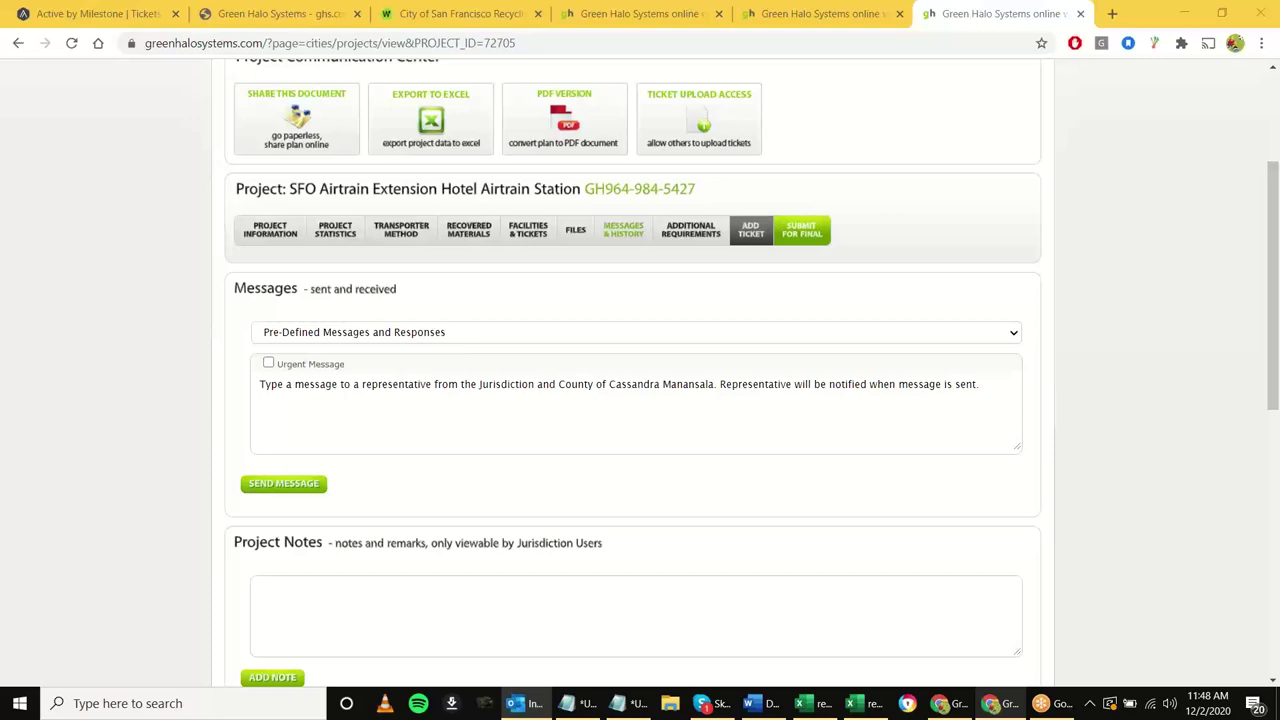
key(alt+Tab)
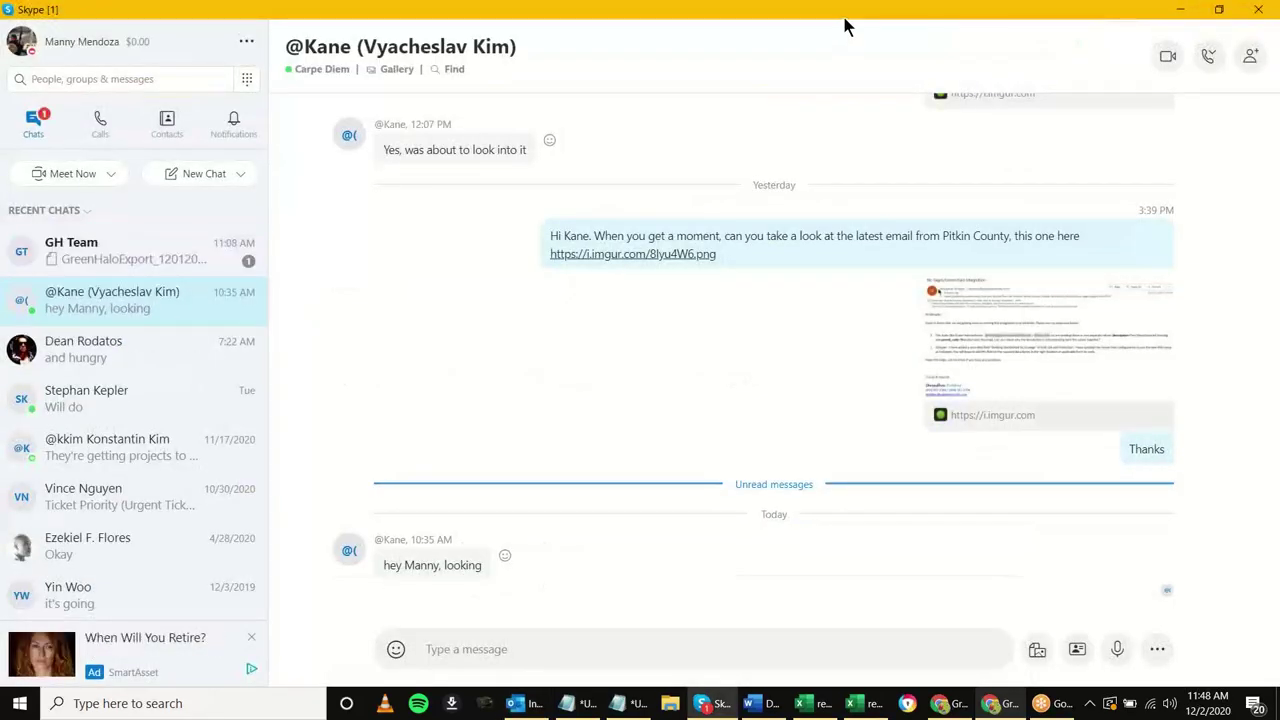
key(alt+Tab)
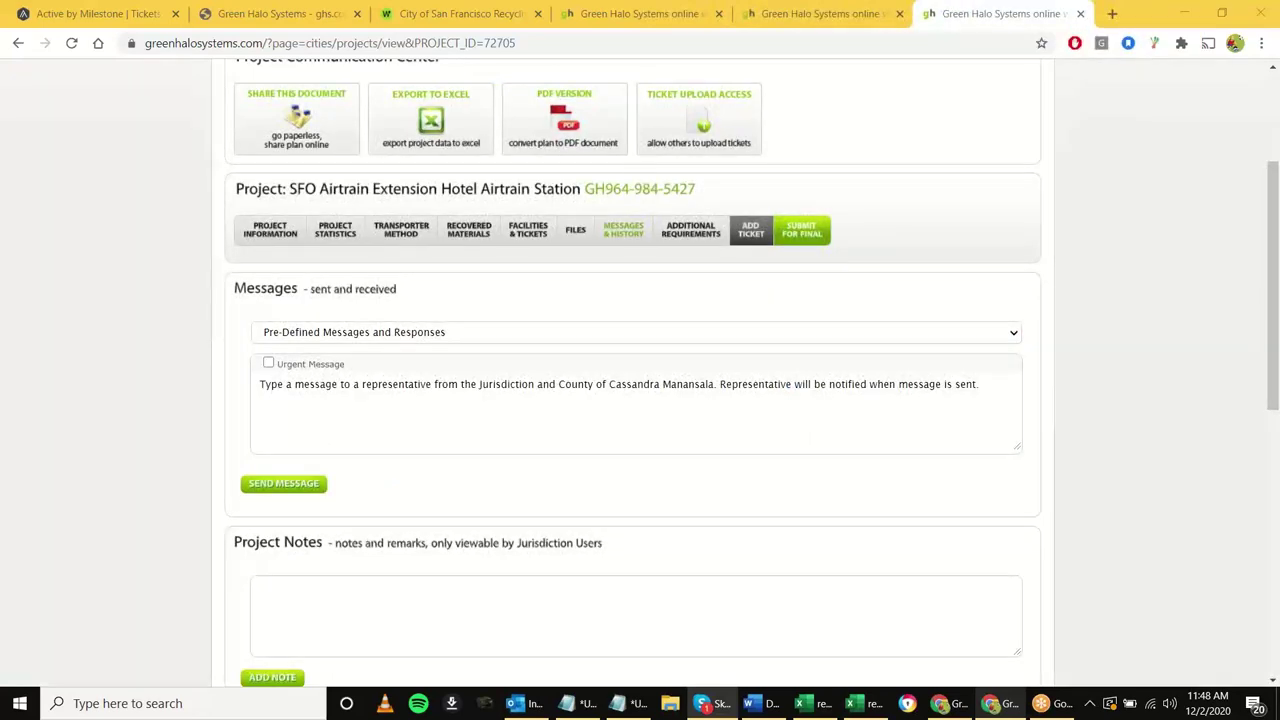